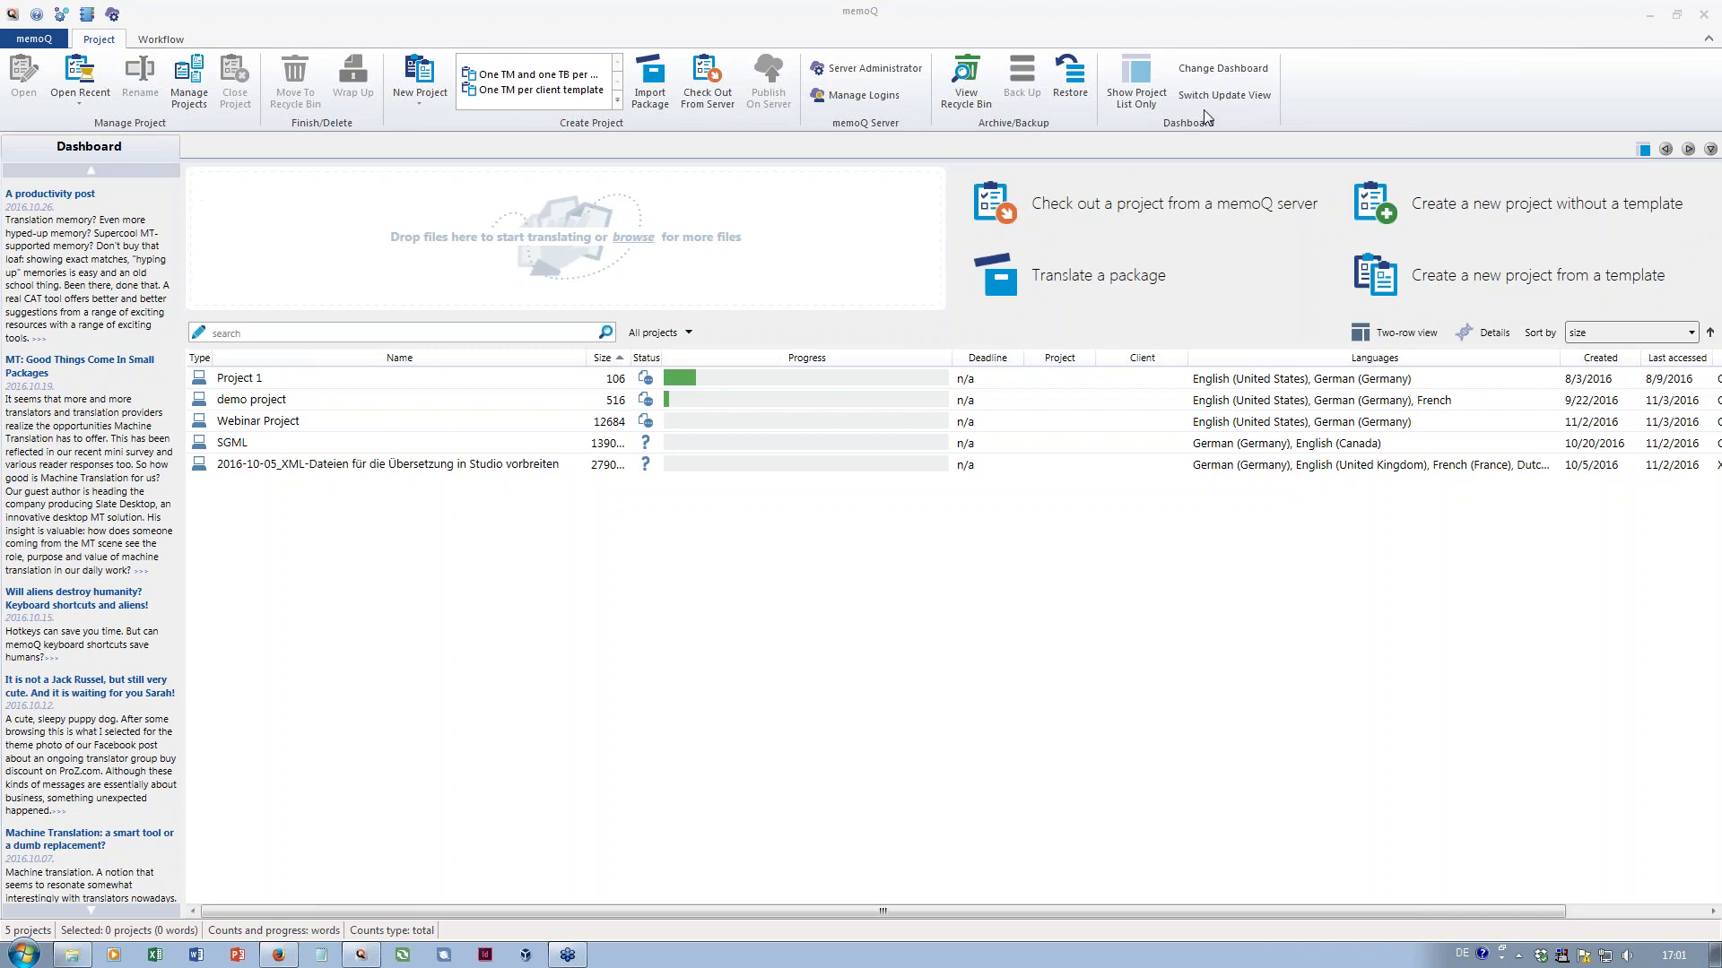
Reduce the dashboard to the project list only and restore its project creation commands
left_click(1139, 82)
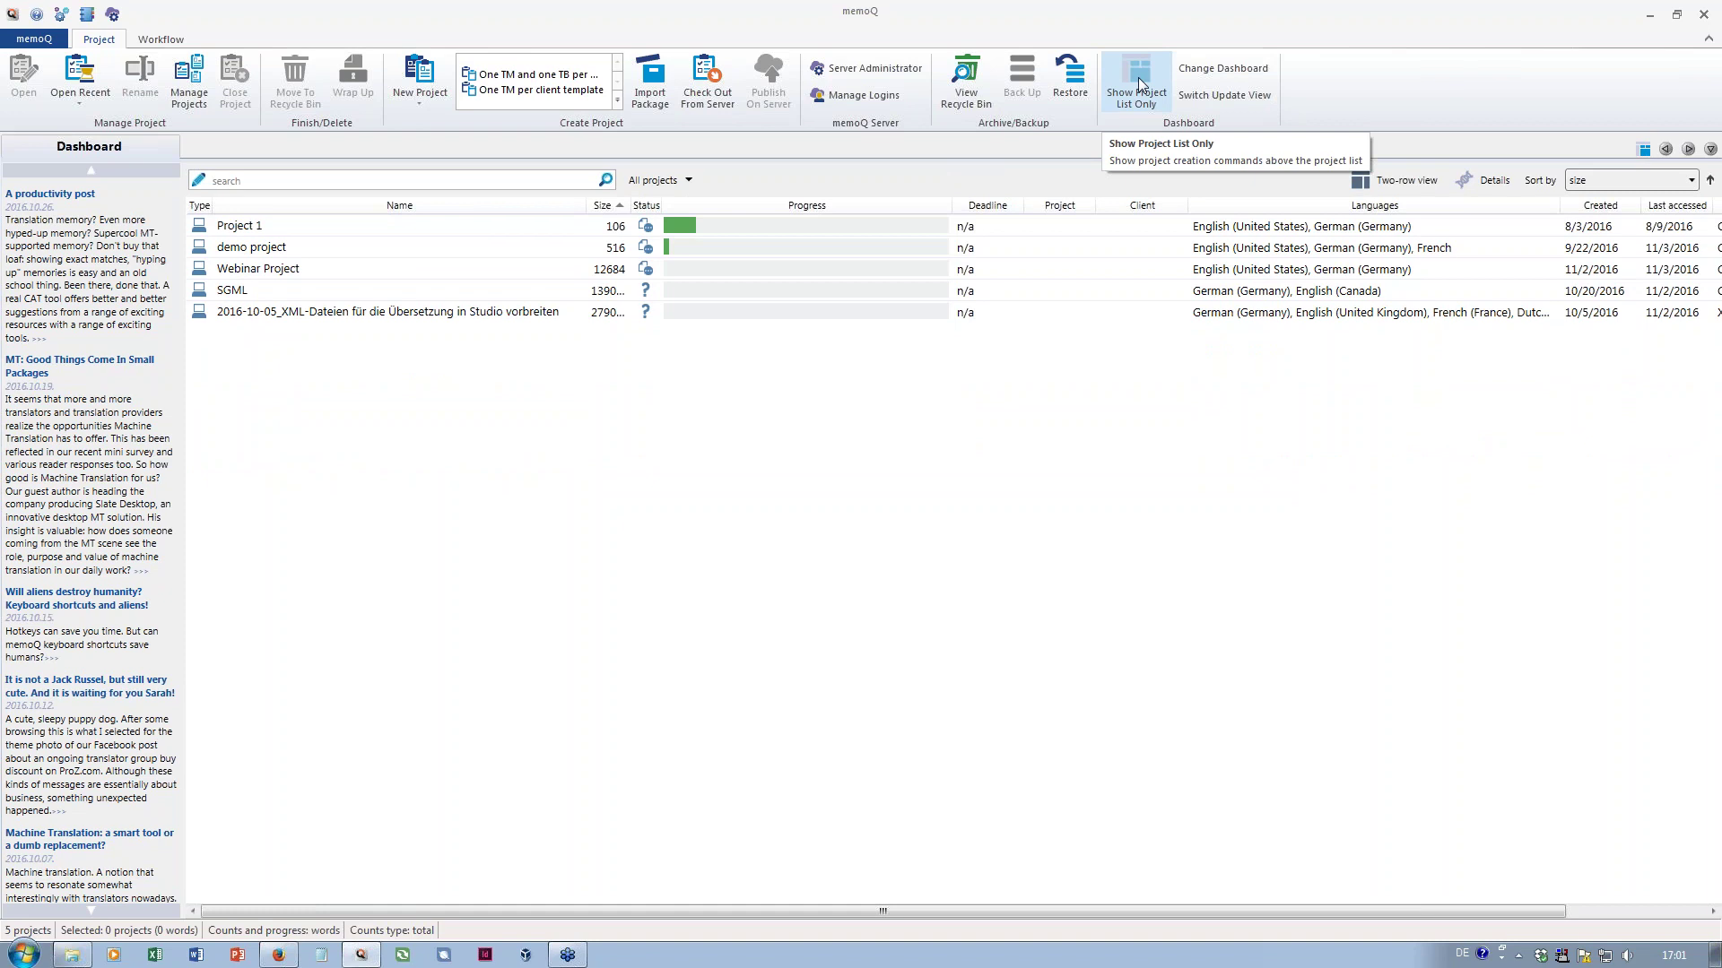
left_click(1139, 82)
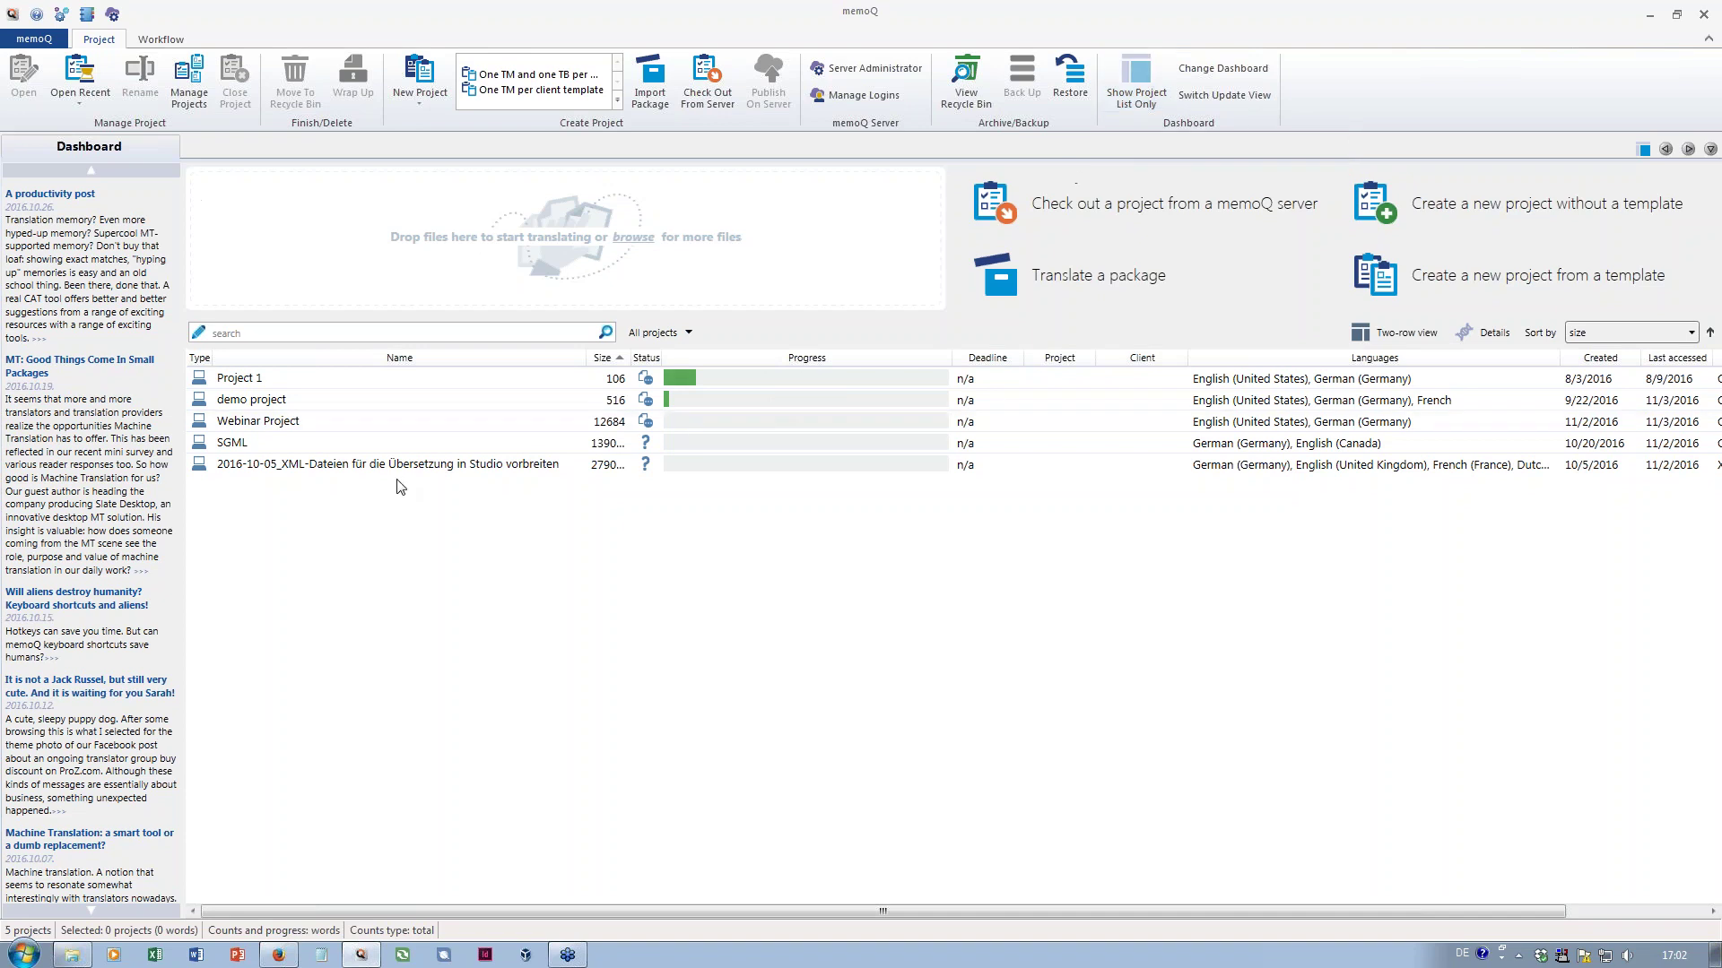
Preview the project list in two-row view and examine the details of Project 1, restoring the standard list
left_click(346, 385)
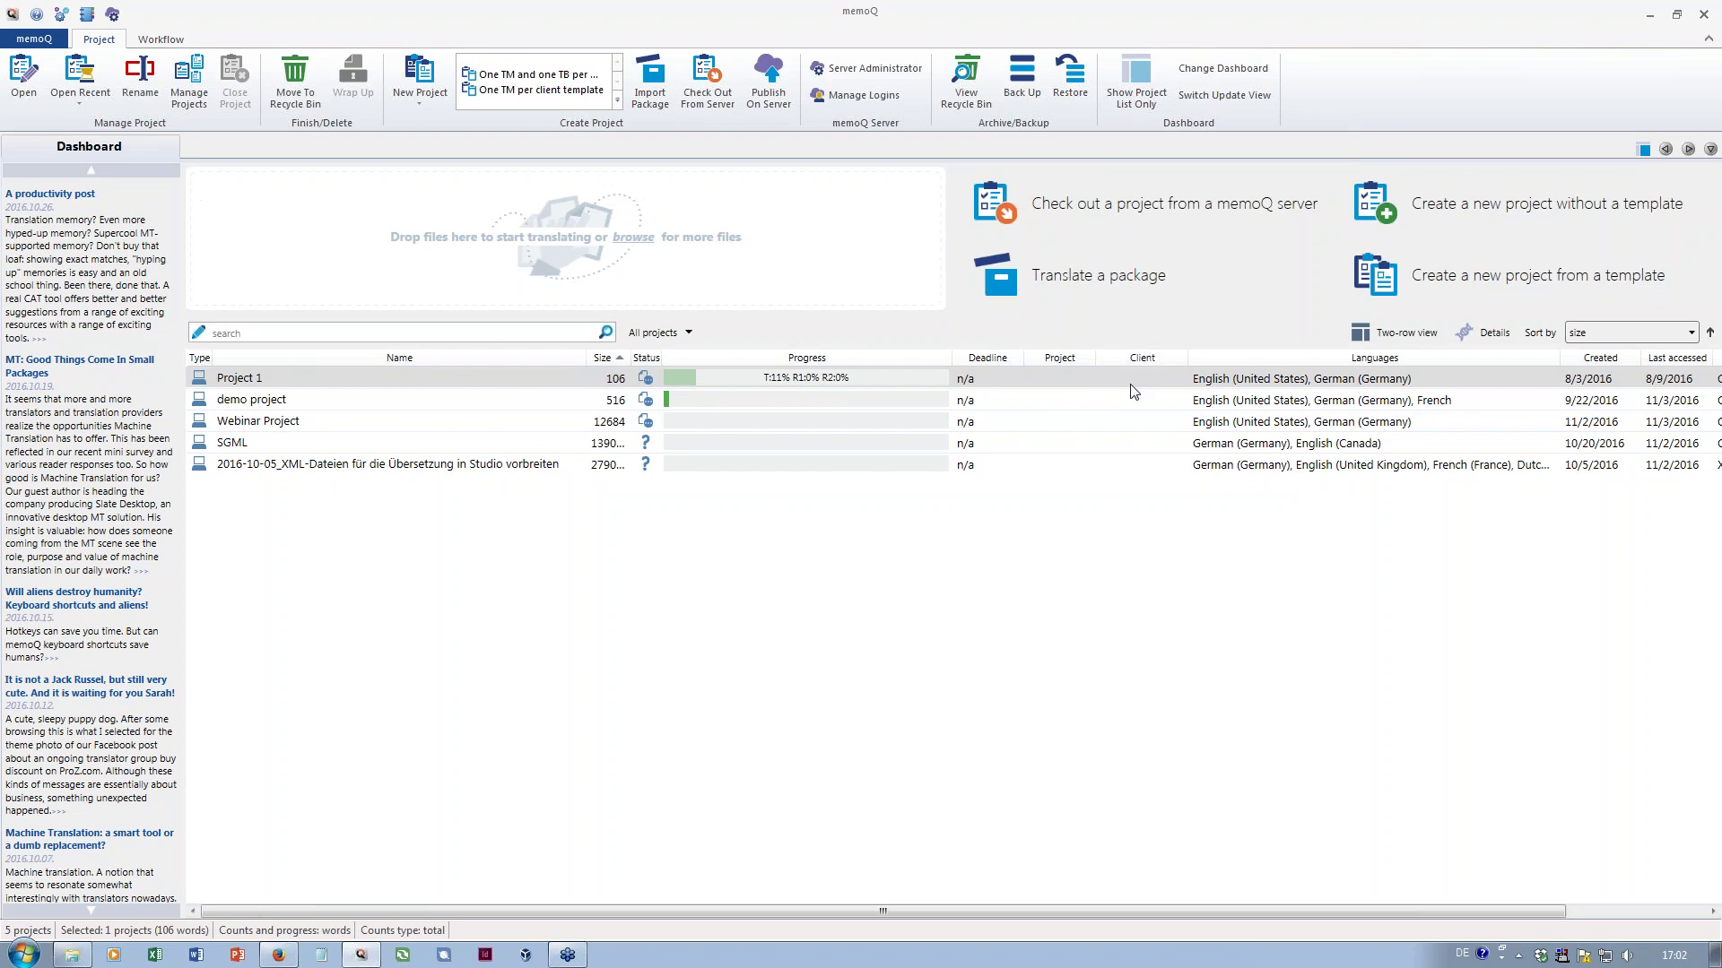
left_click(1409, 334)
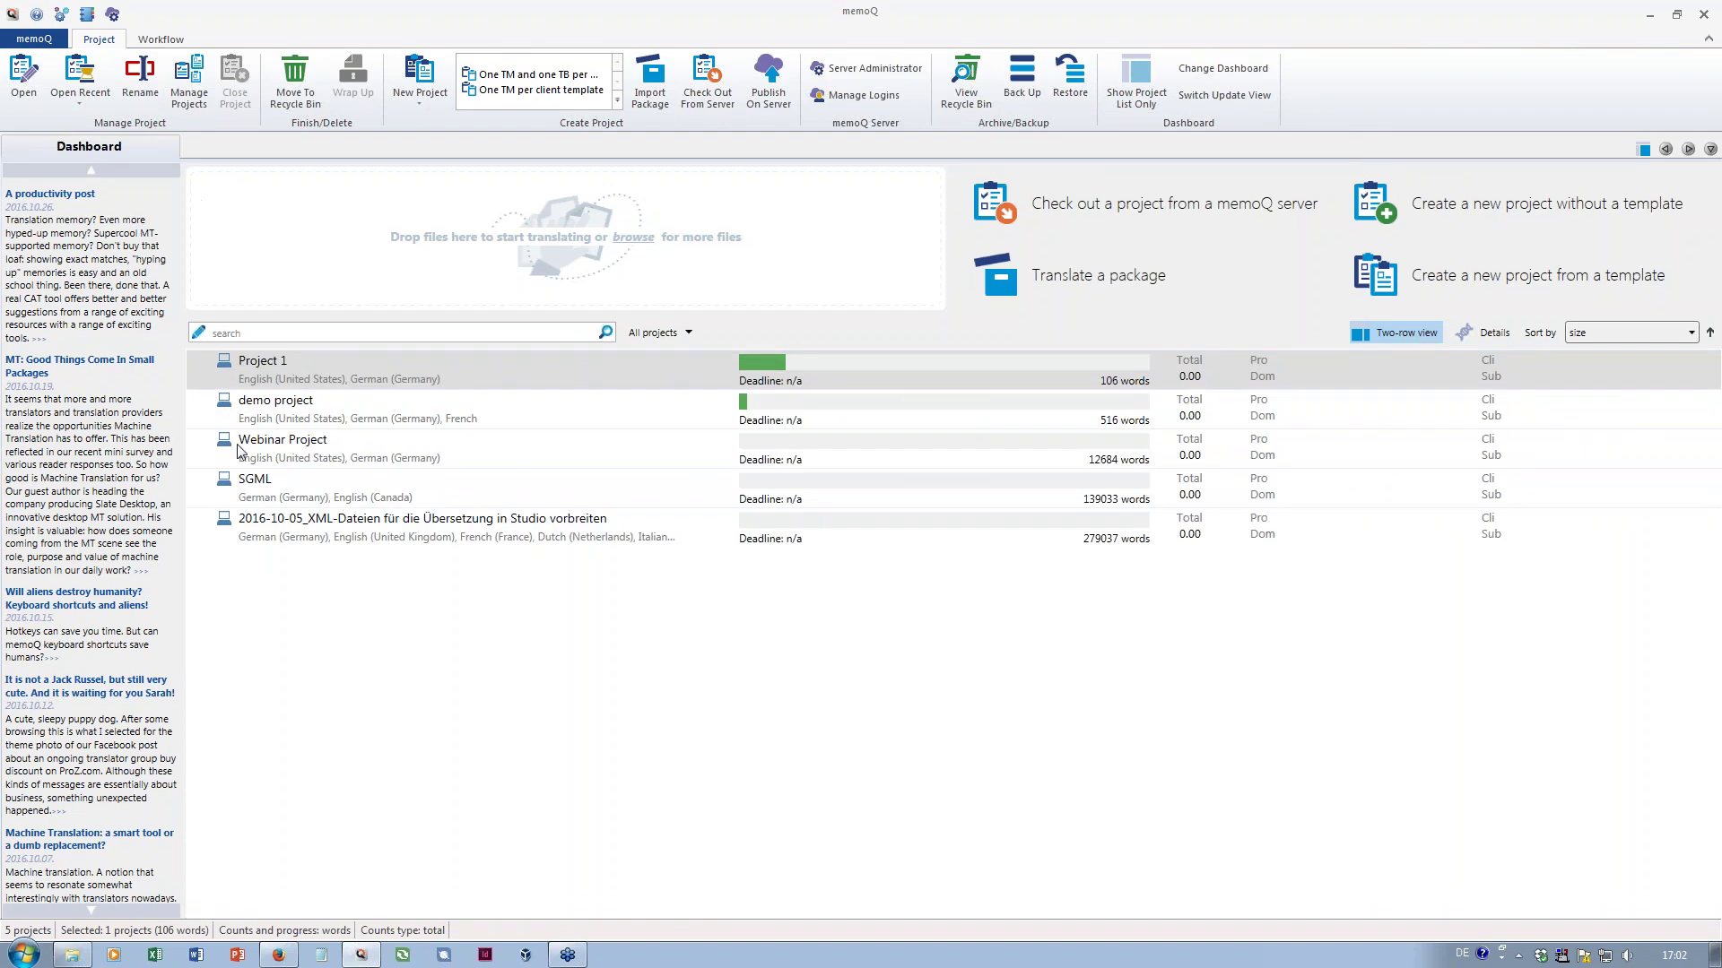
mouse_move(242, 369)
left_click(1418, 336)
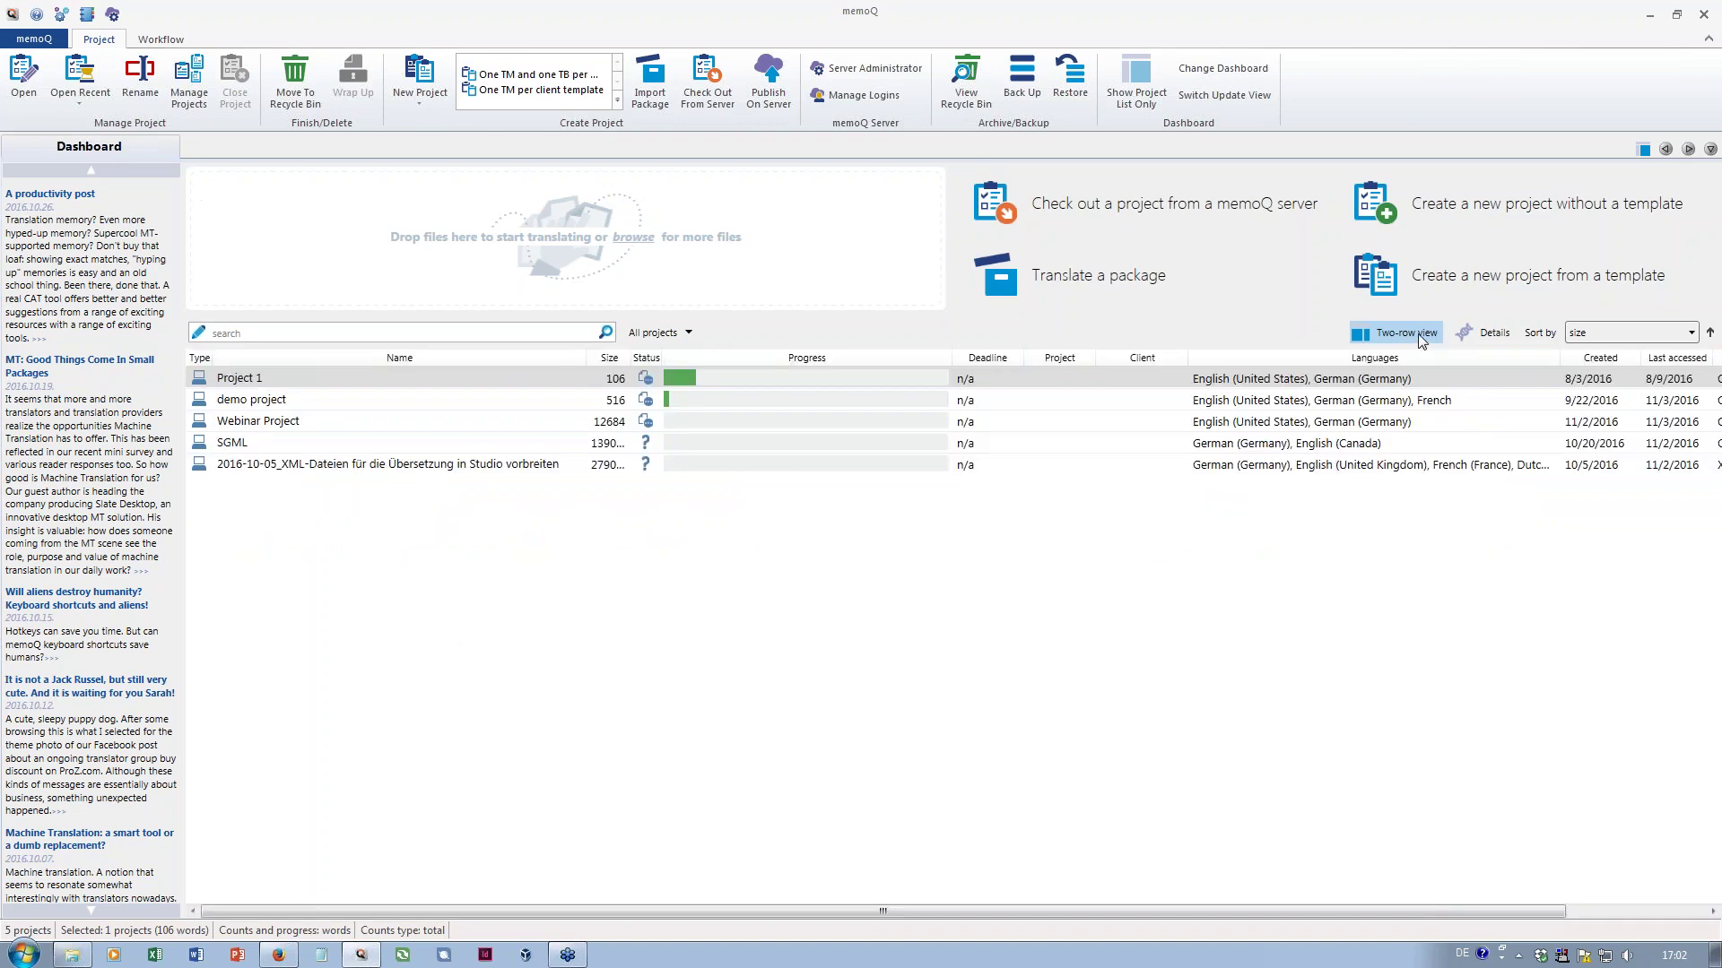
left_click(1493, 334)
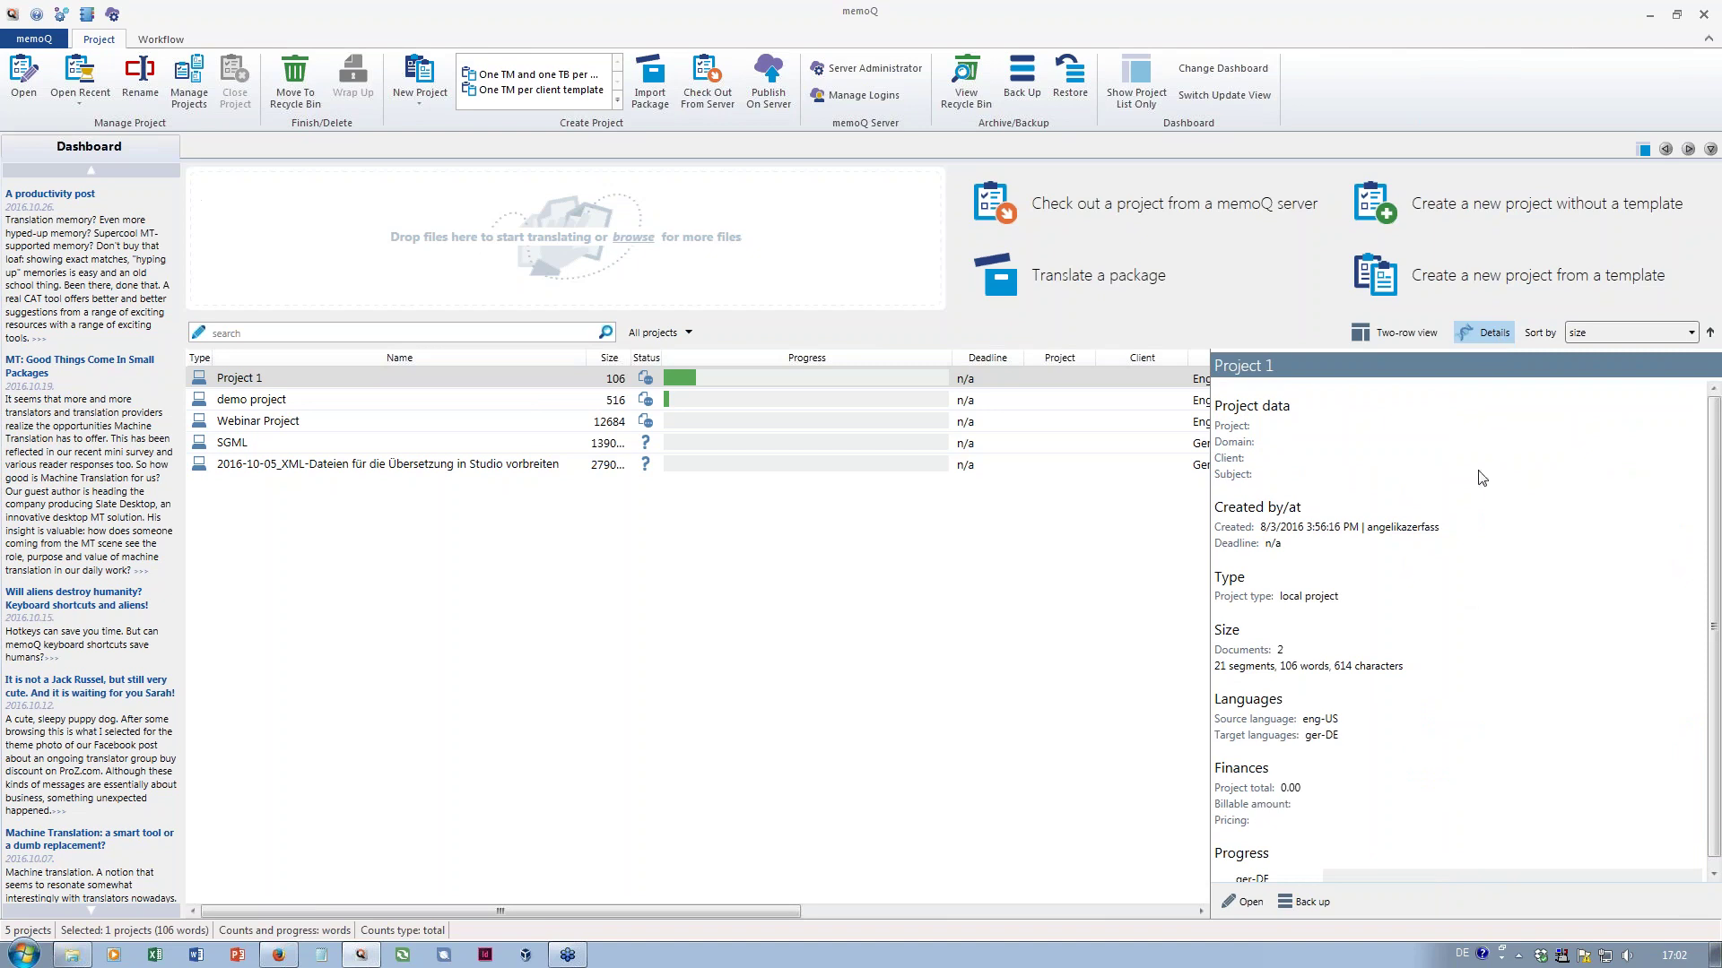
left_click(1494, 334)
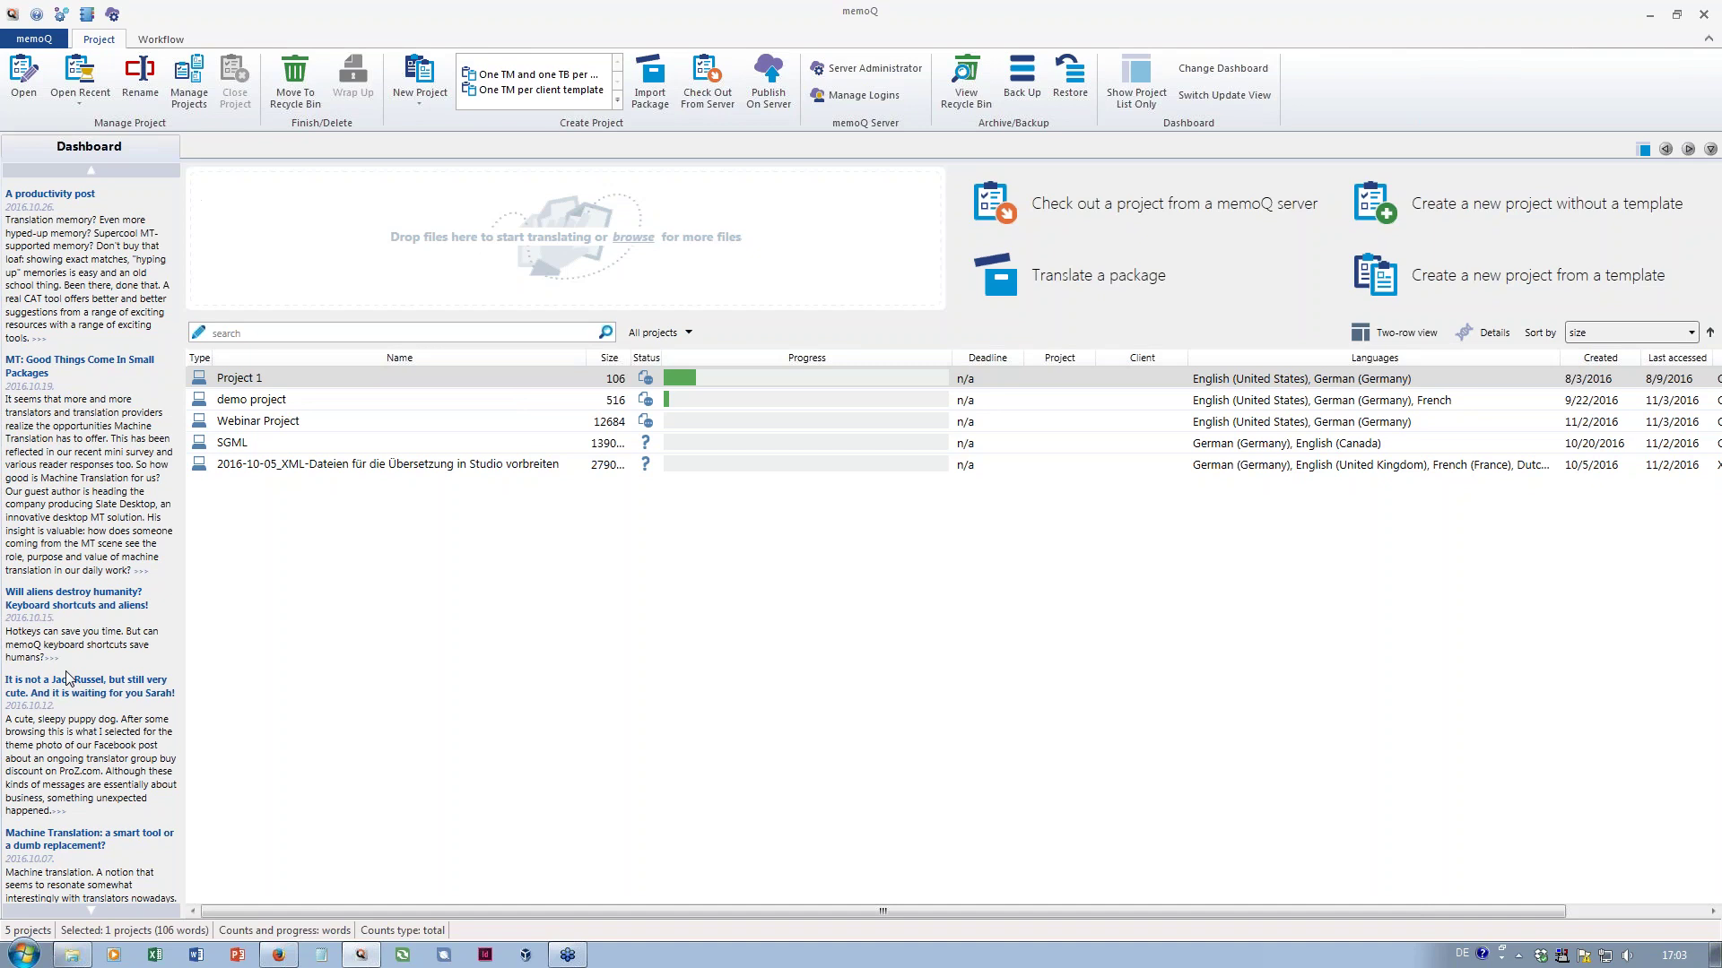
Turn off the display of news on the dashboard in the updates and news options
left_click(61, 16)
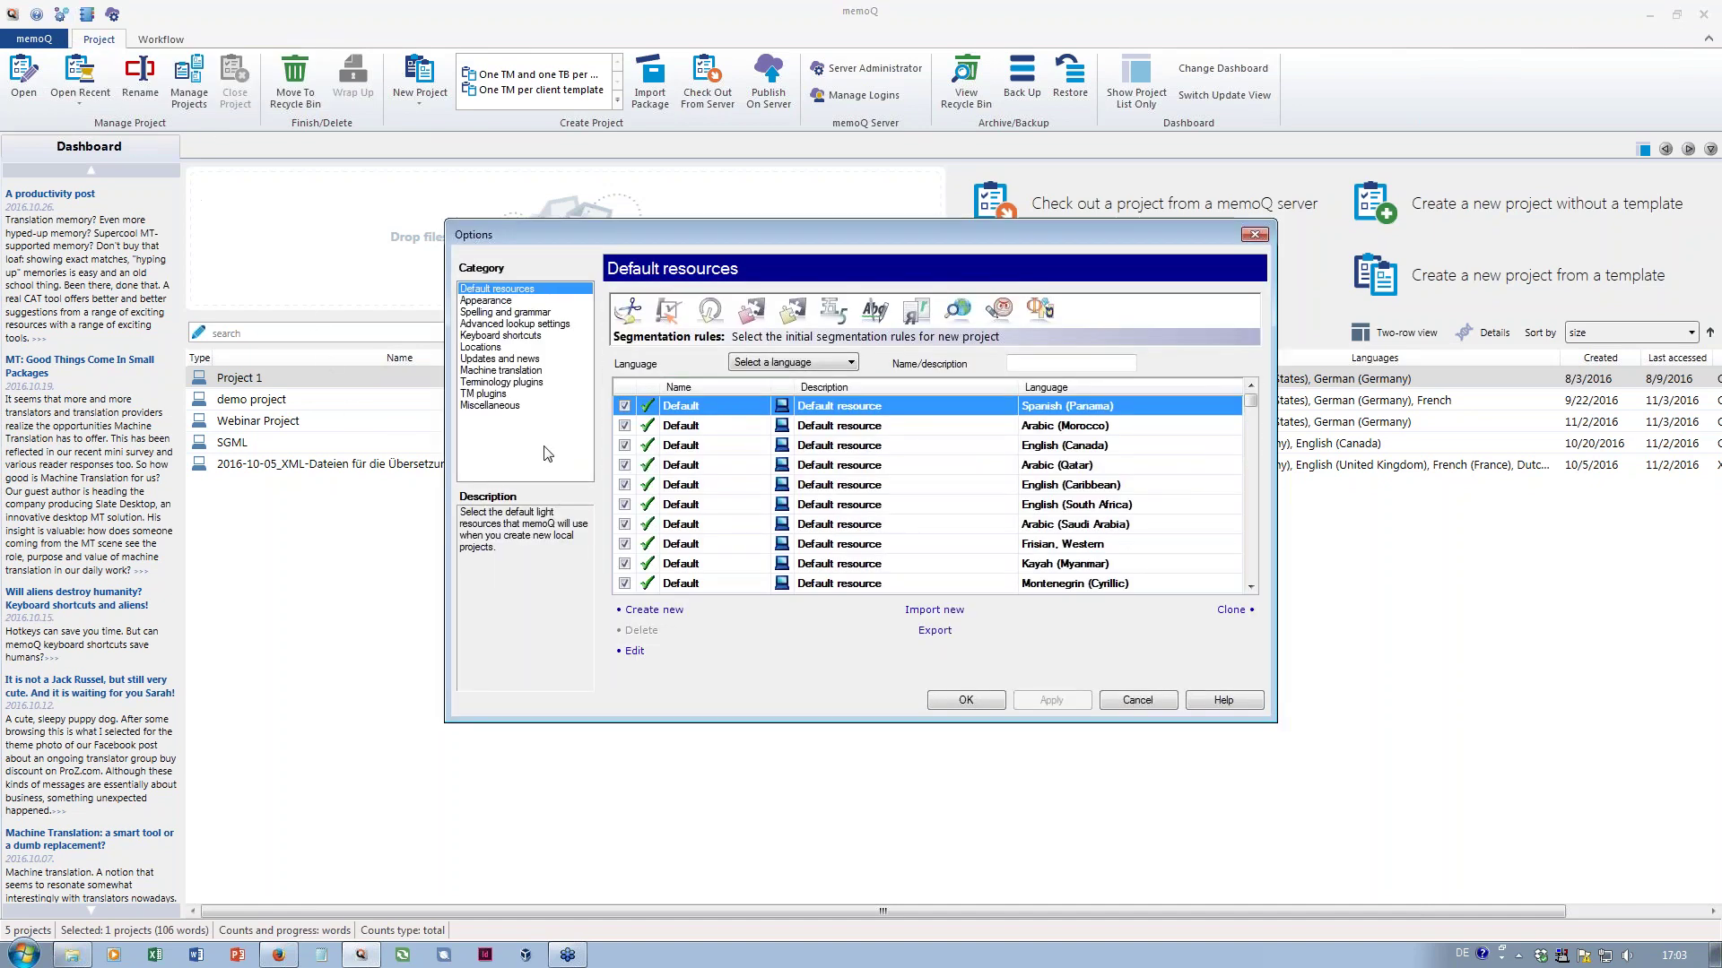
left_click(527, 360)
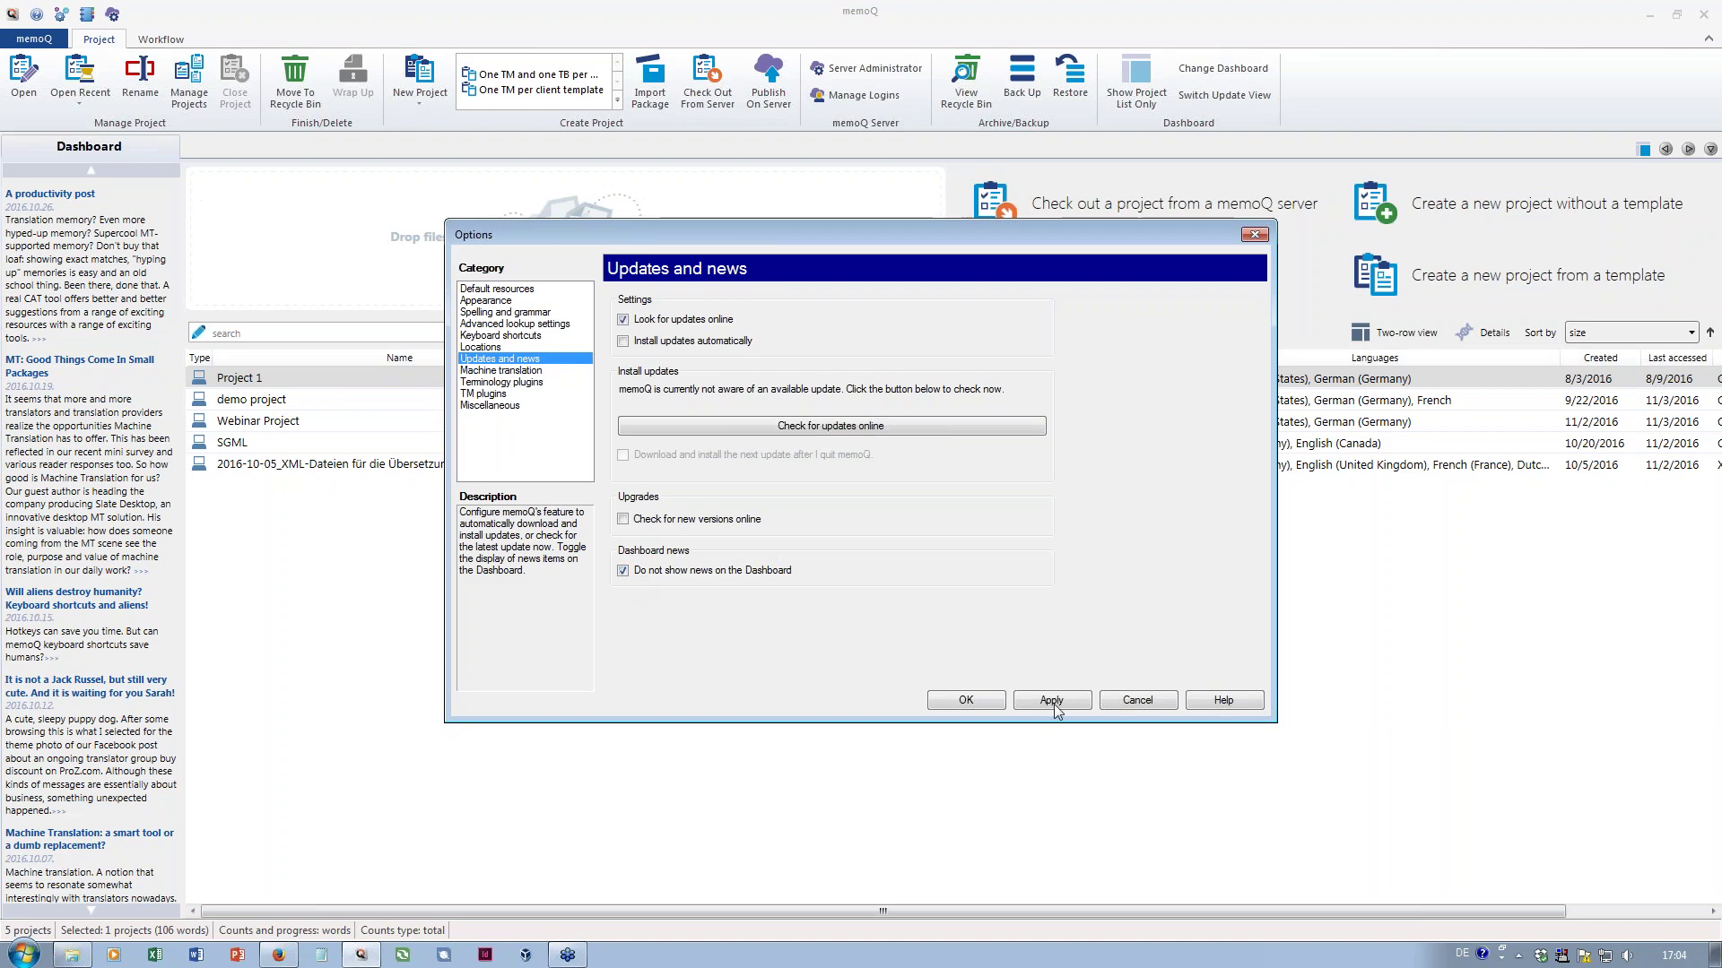
left_click(969, 700)
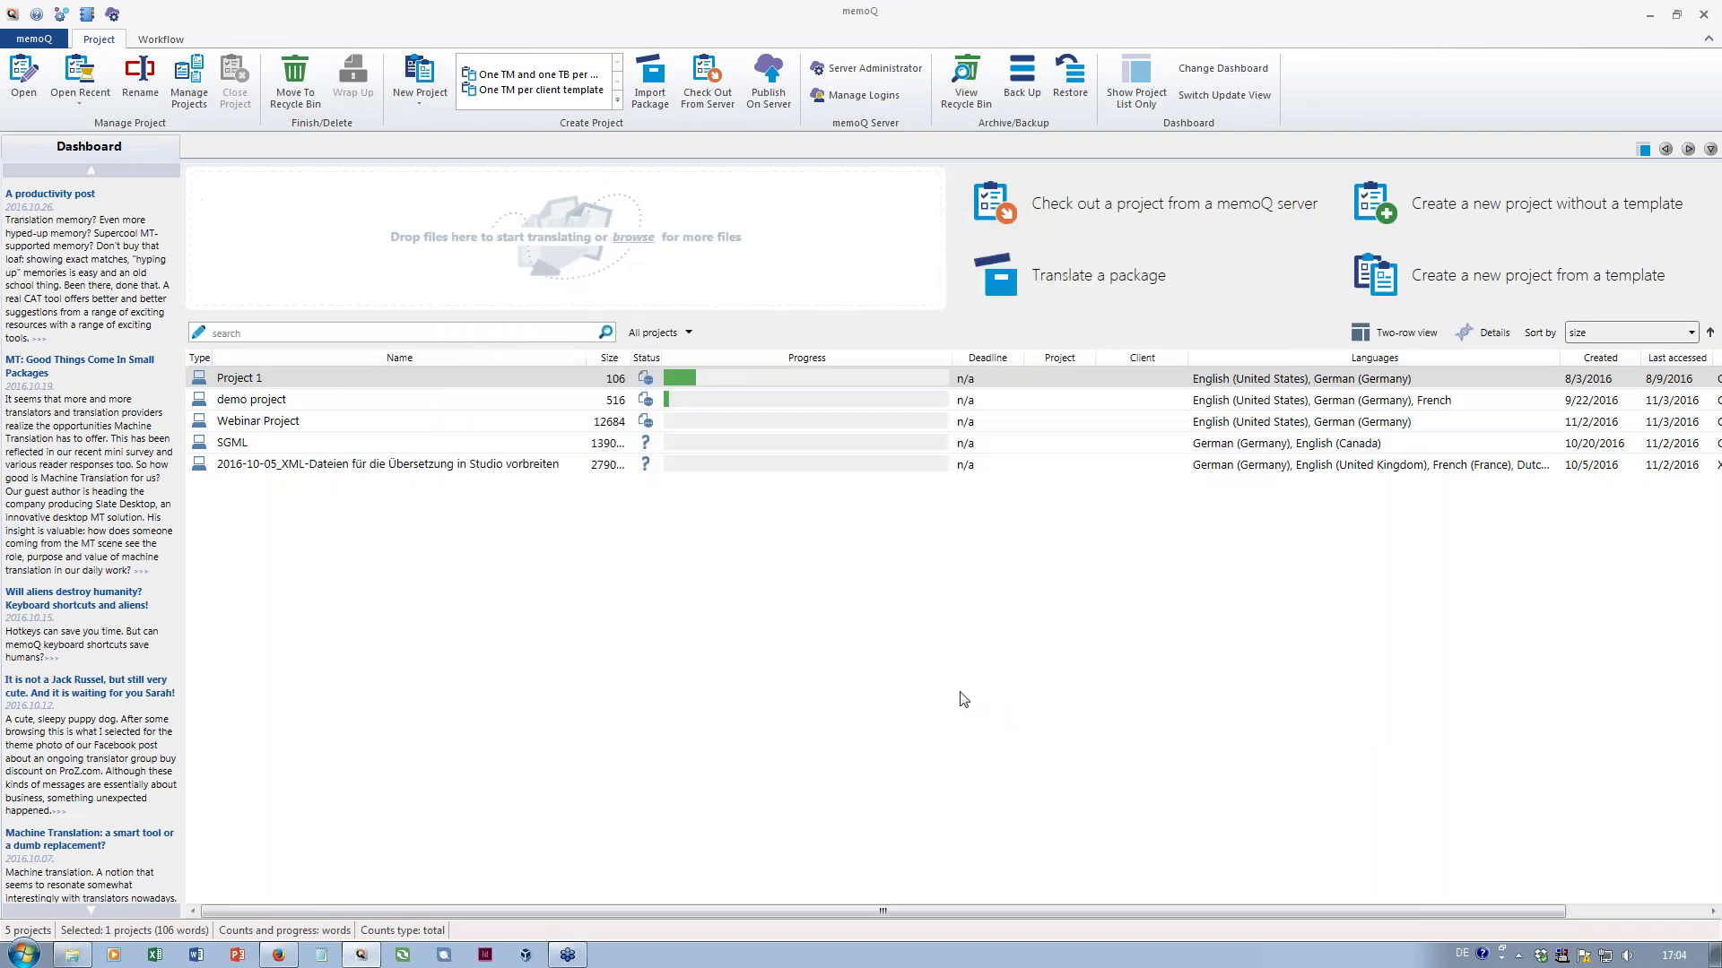
Restart memoQ and change the dashboard back to the layout with project creation commands
left_click(1701, 18)
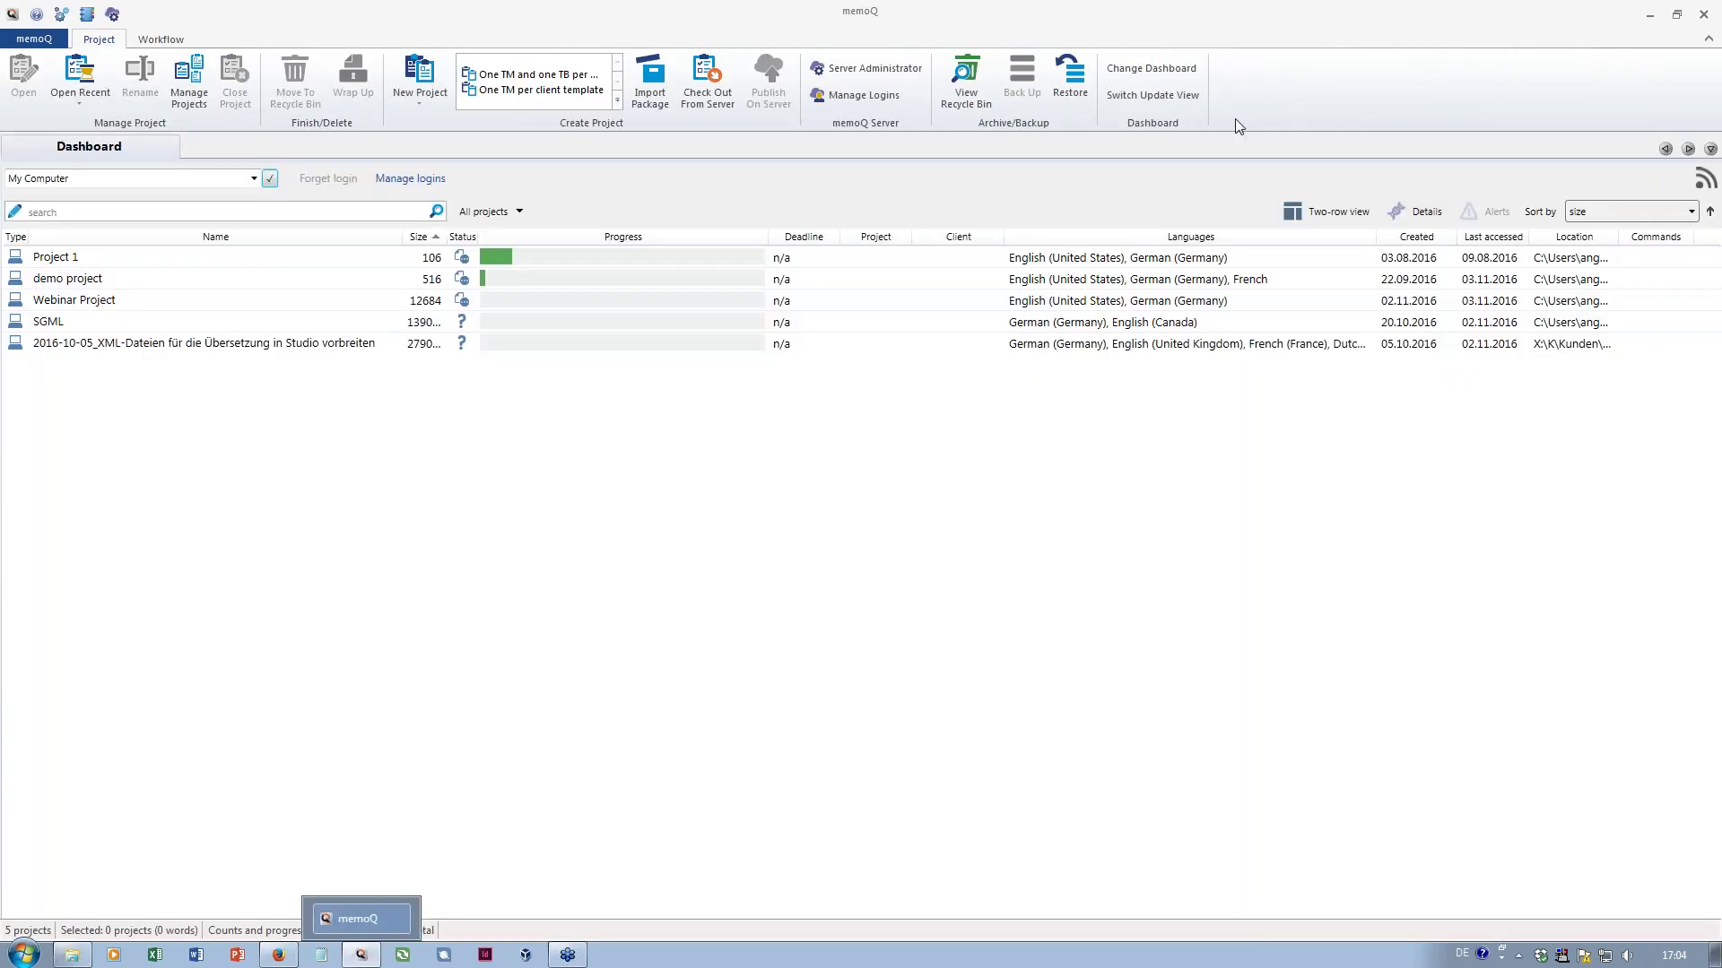
left_click(1158, 67)
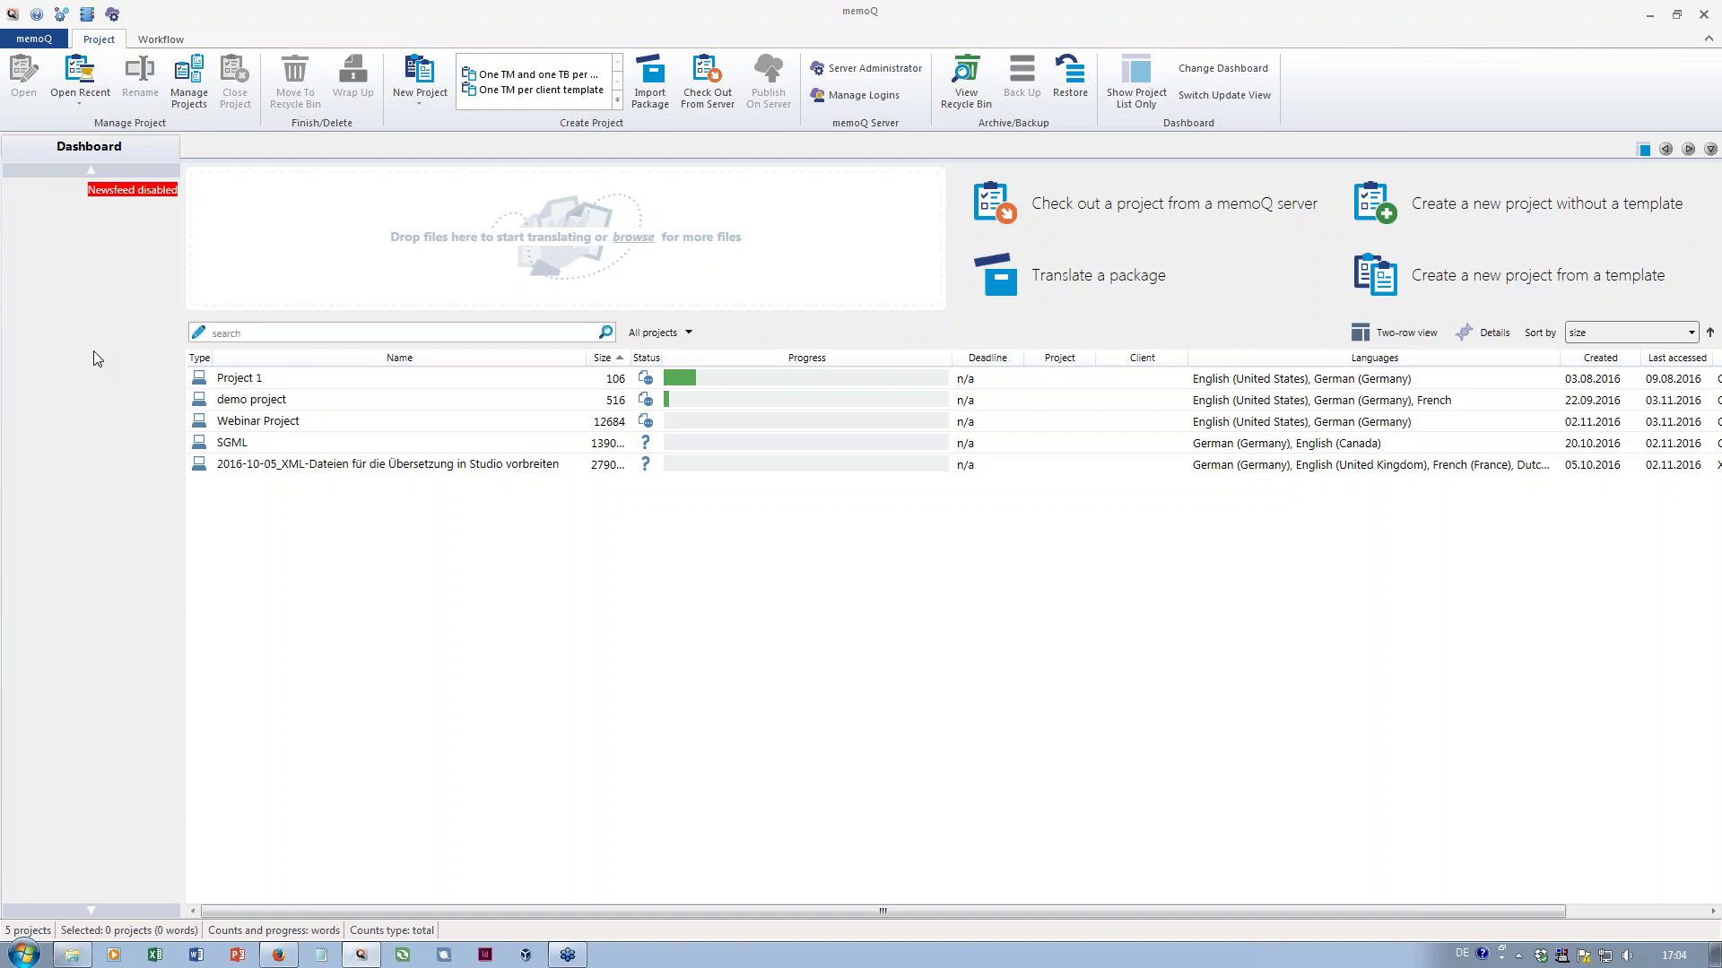
Hide the Deadline and Client columns of the project list and show the Domain column
left_click(287, 383)
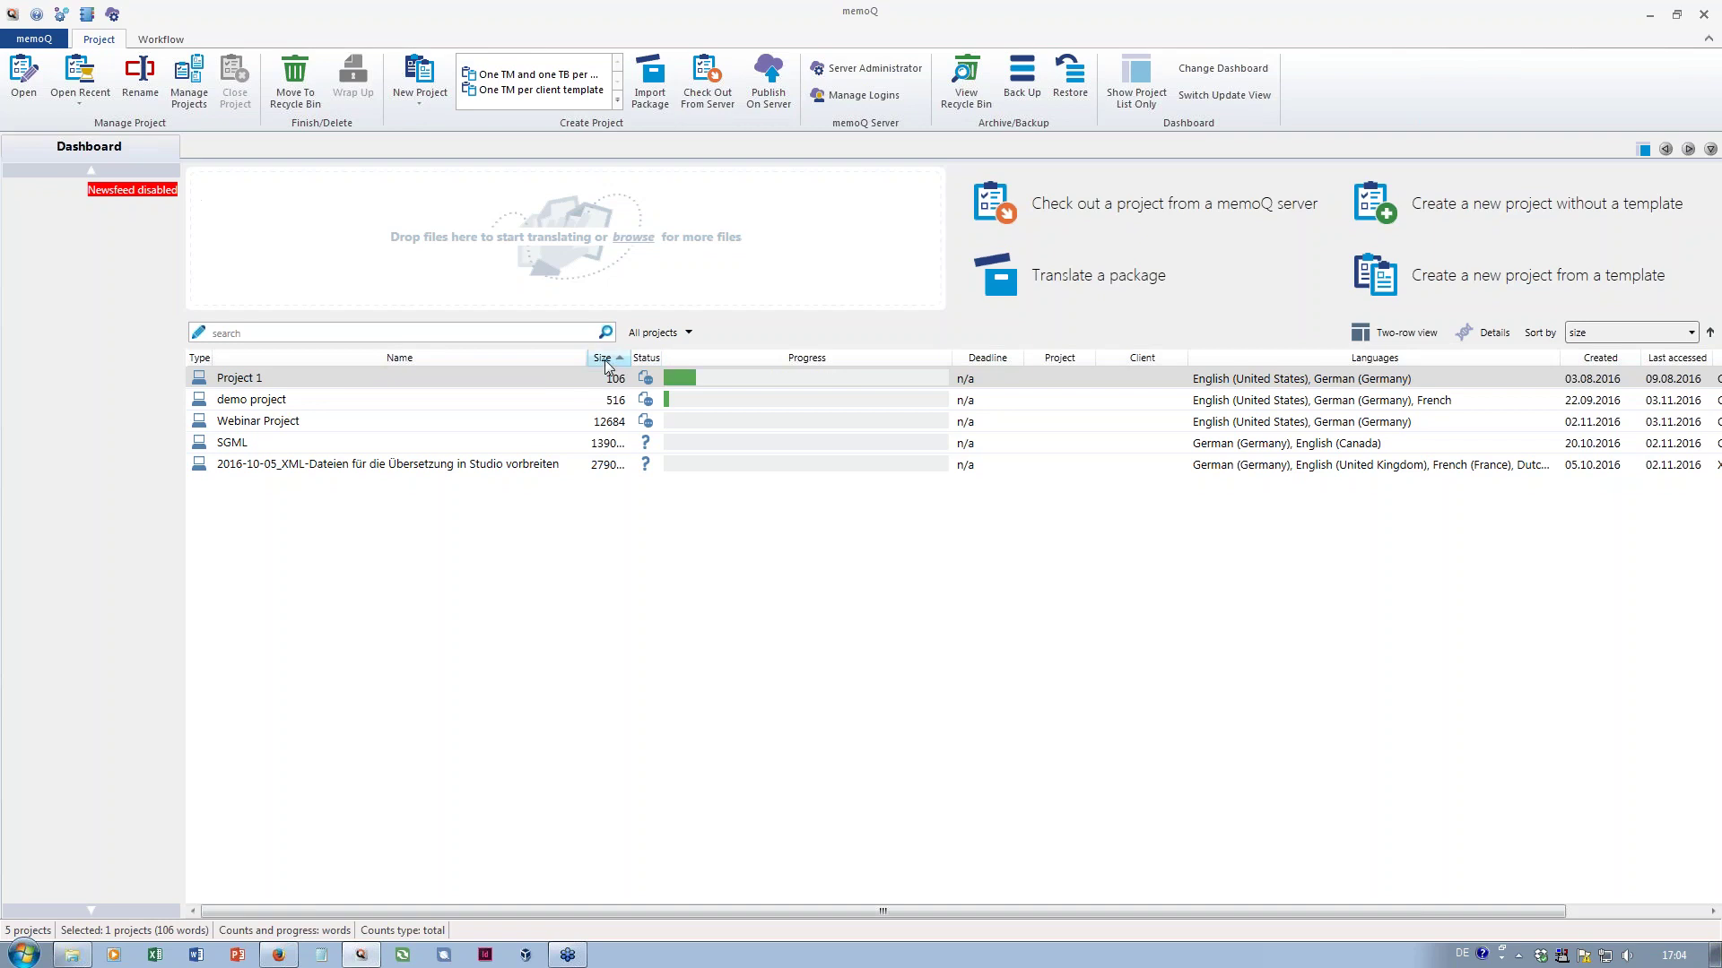
mouse_move(232, 363)
left_mouse_down()
mouse_move(298, 362)
mouse_move(234, 360)
left_mouse_up()
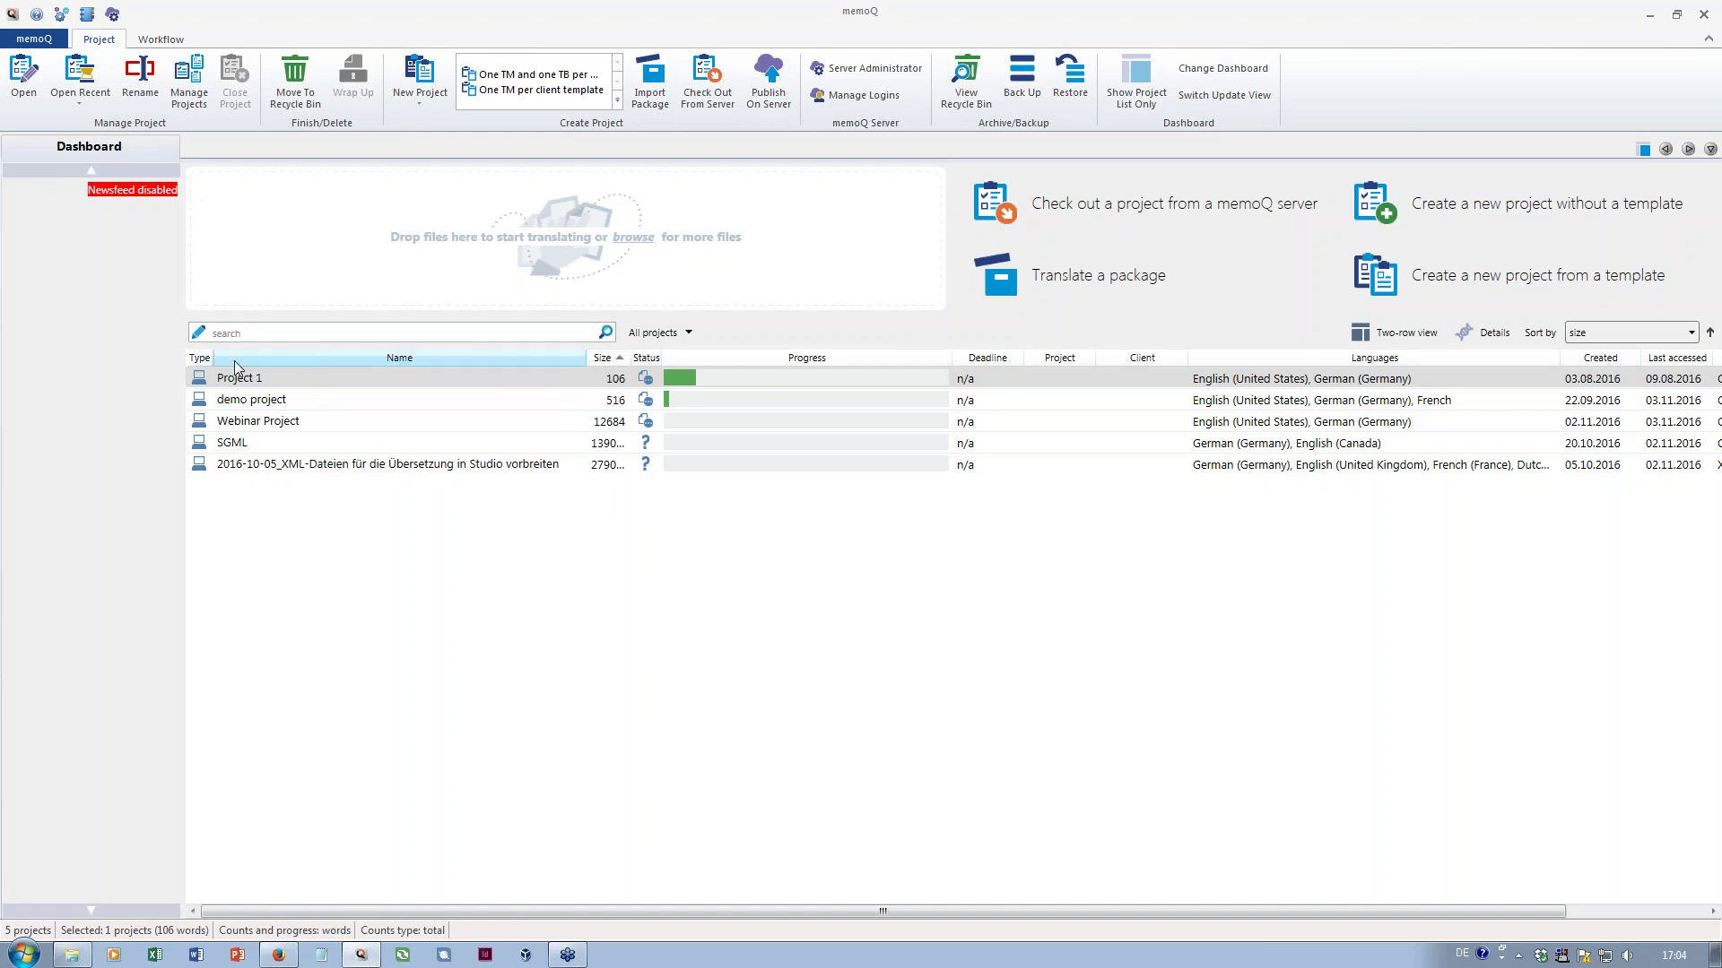
right_click(310, 357)
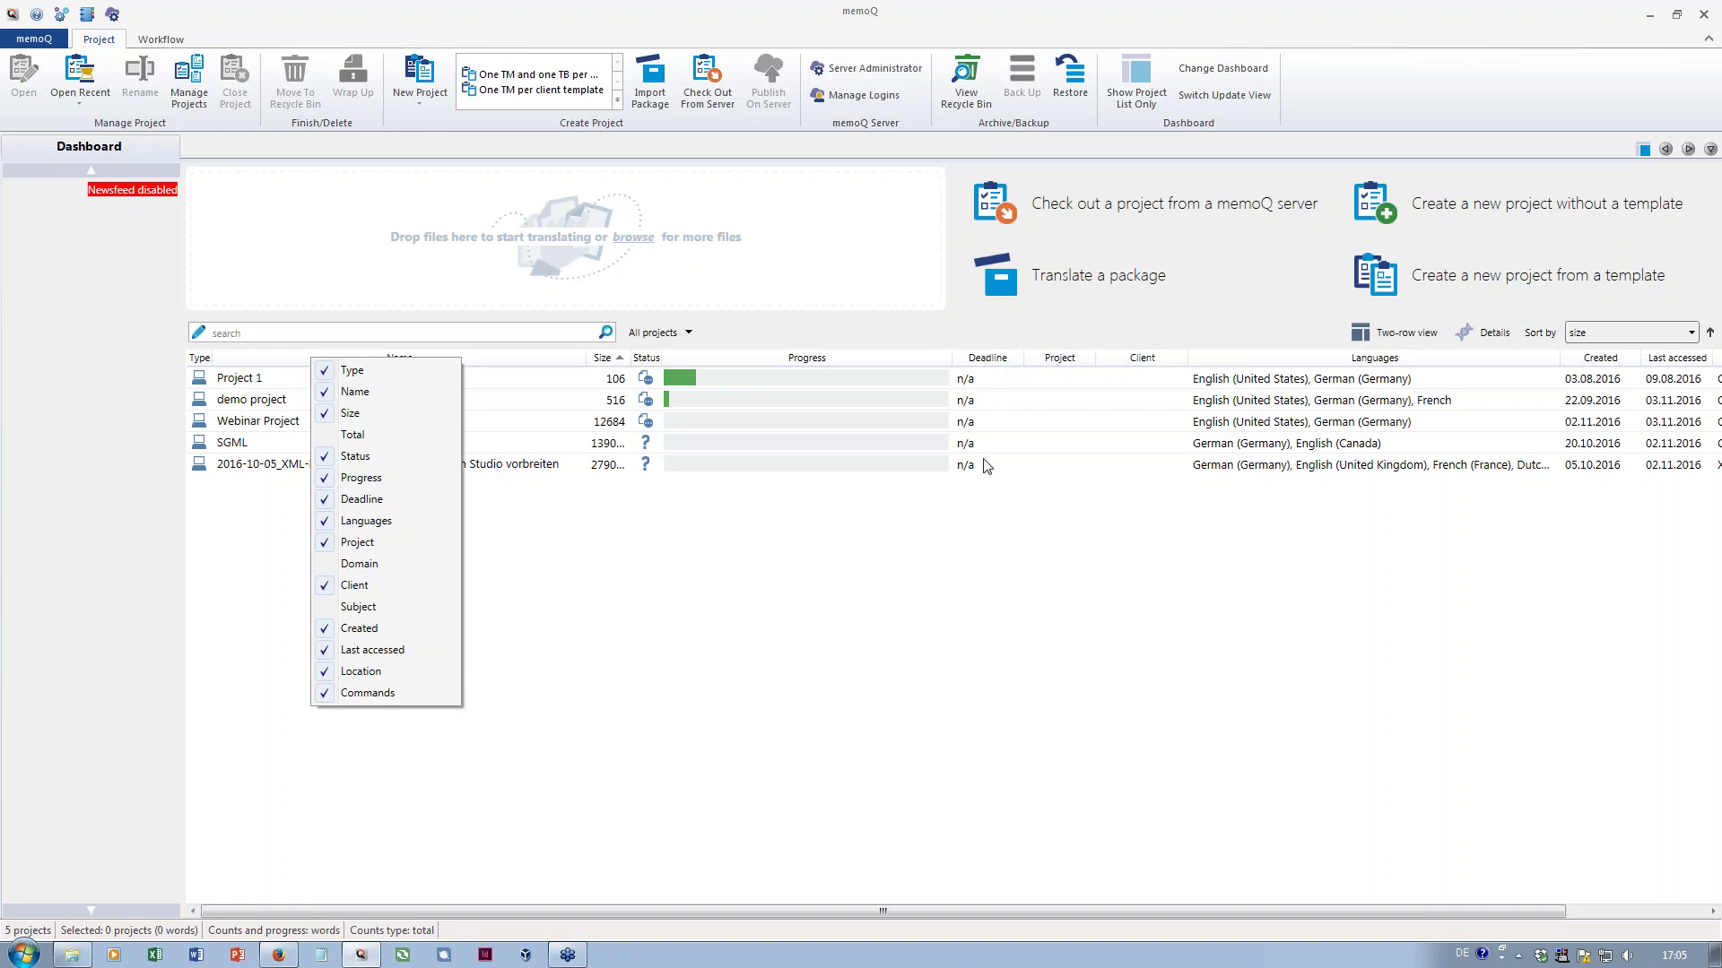
left_click(342, 507)
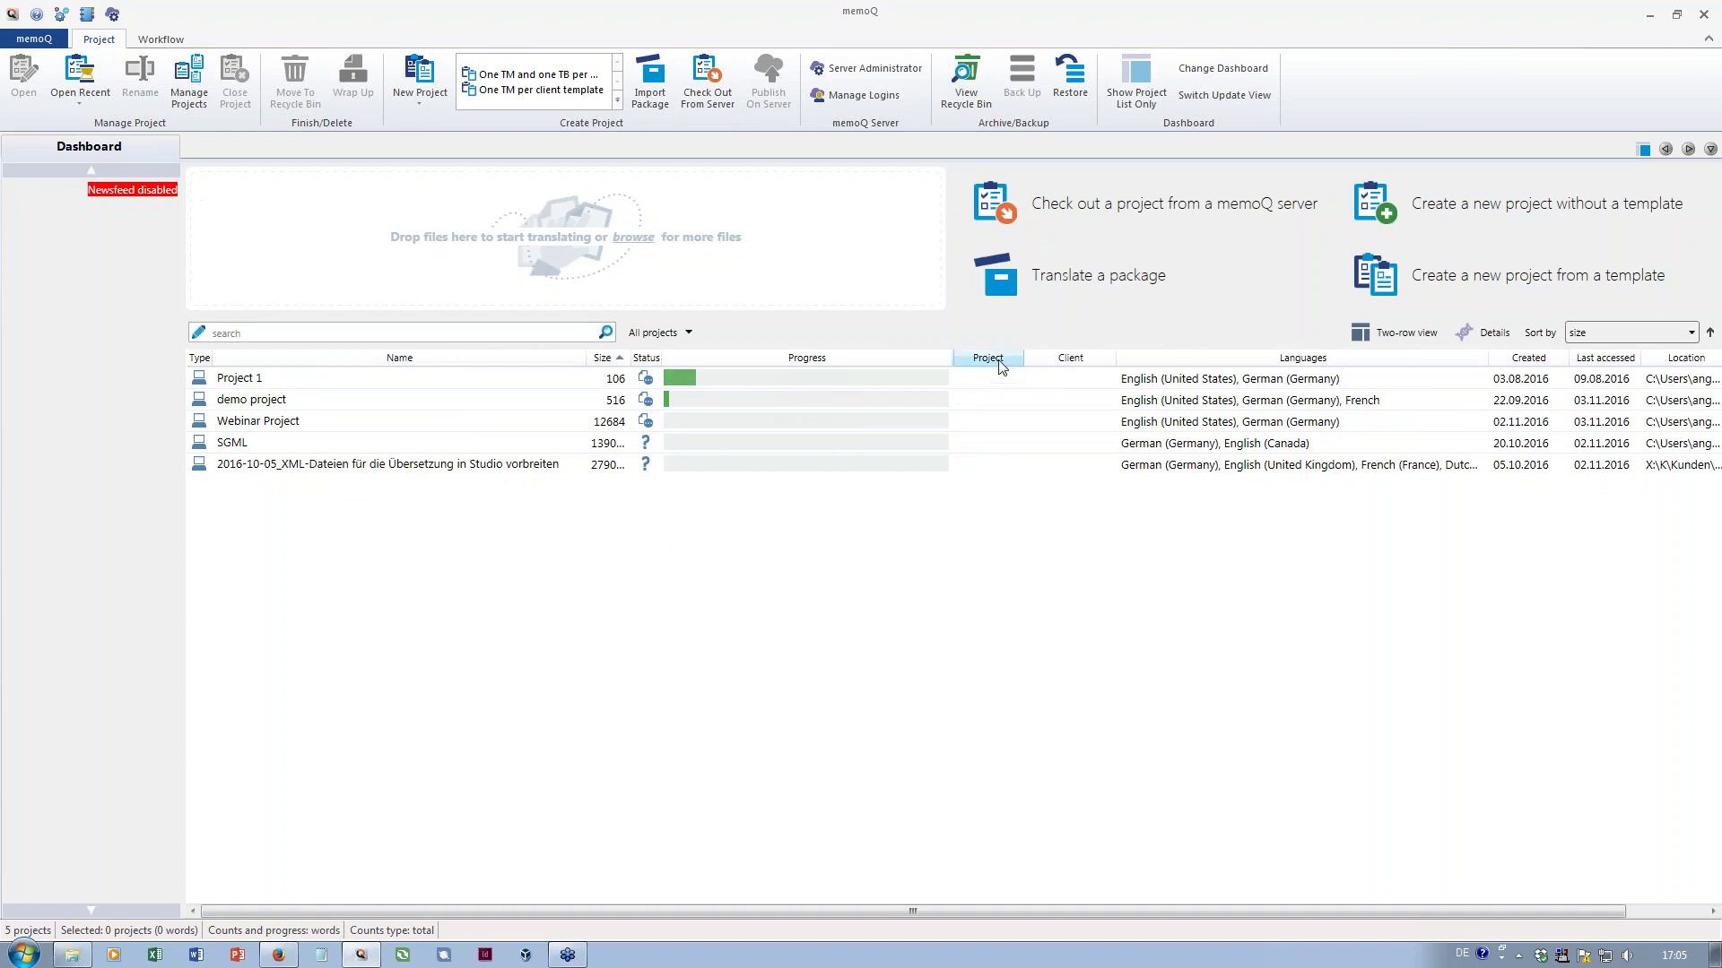
right_click(1046, 361)
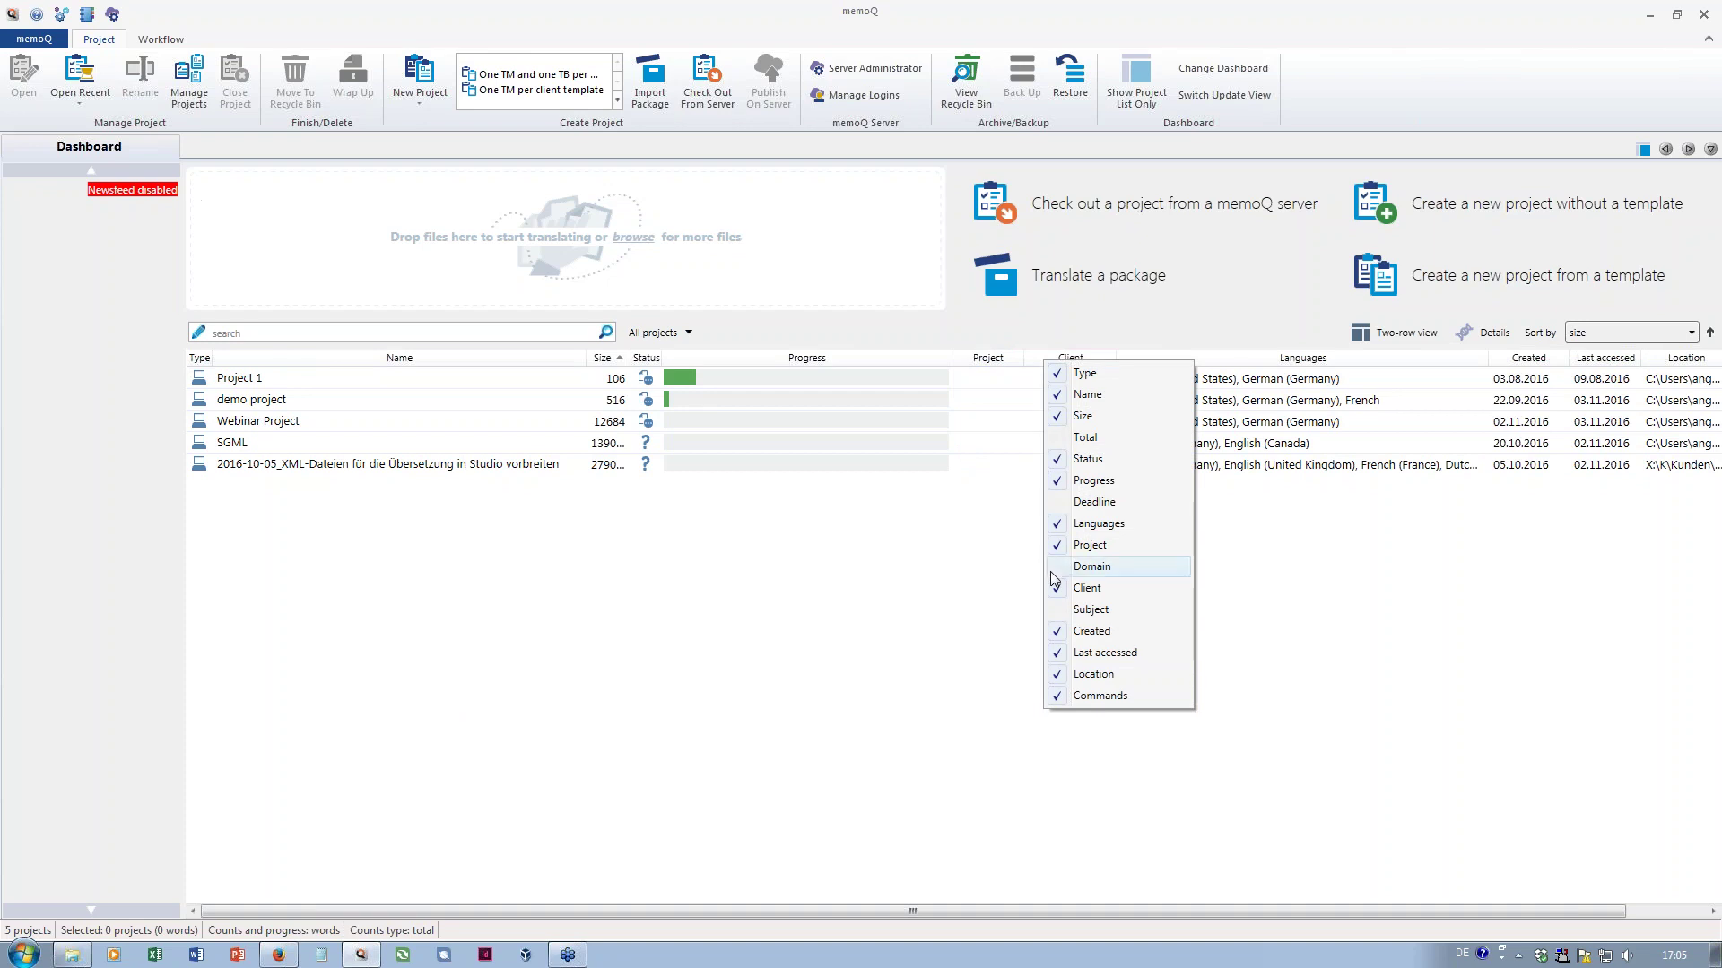
left_click(1087, 595)
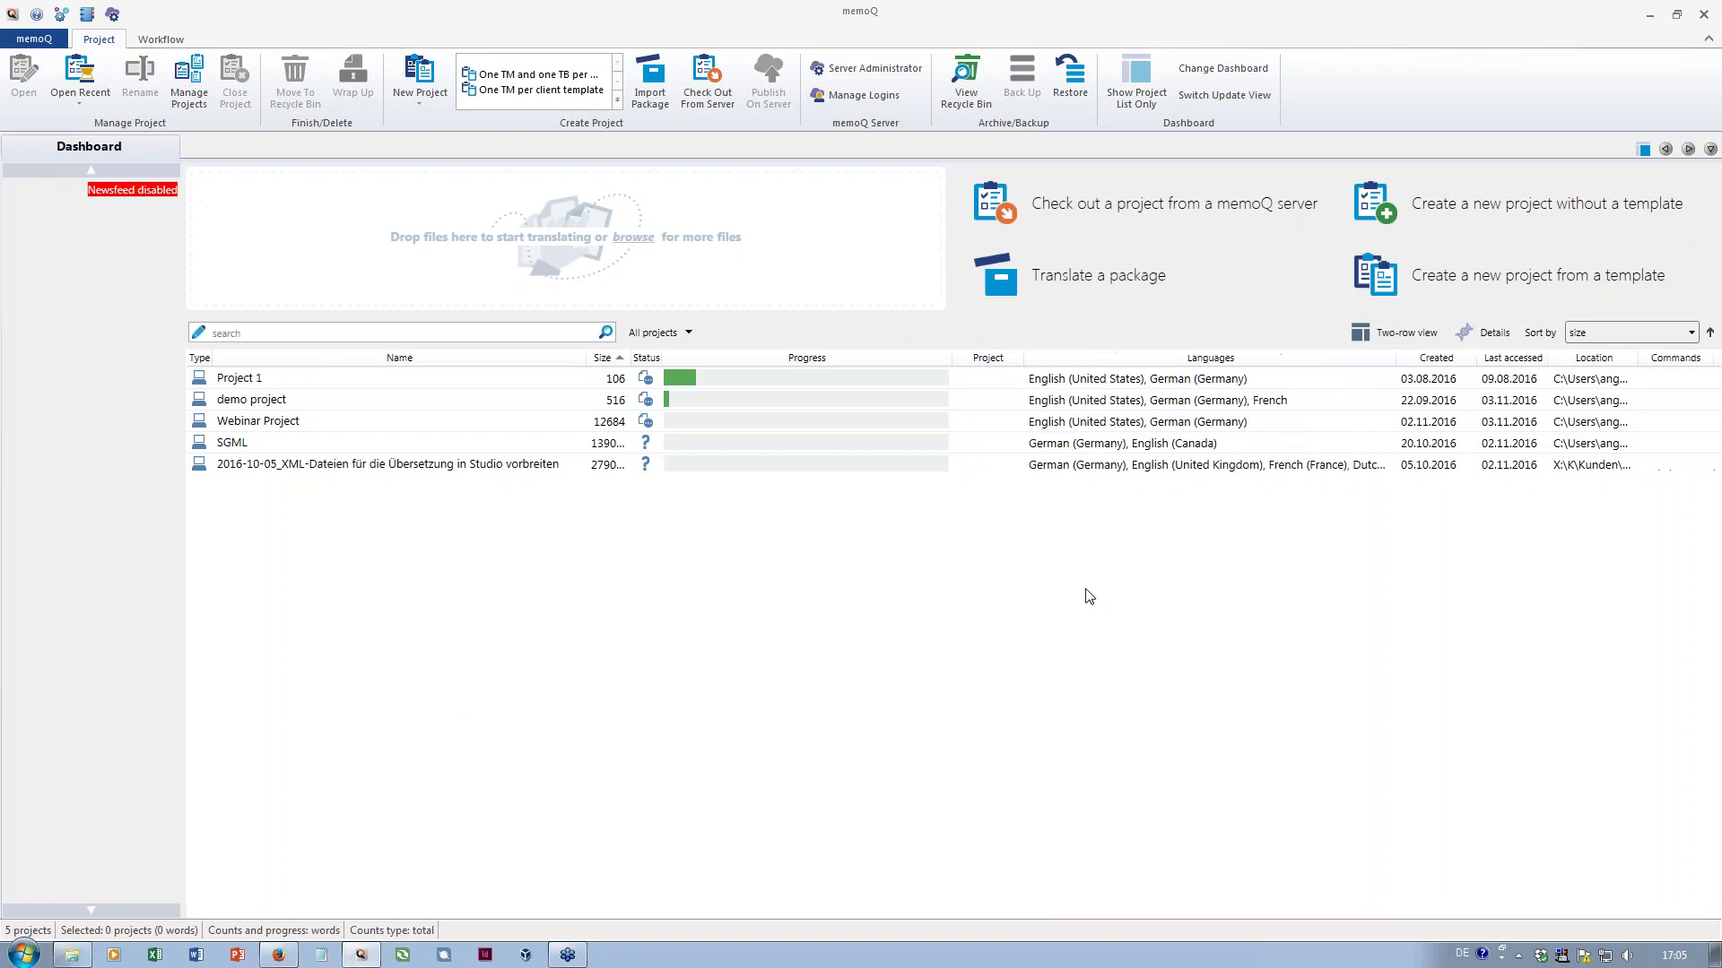
right_click(1003, 358)
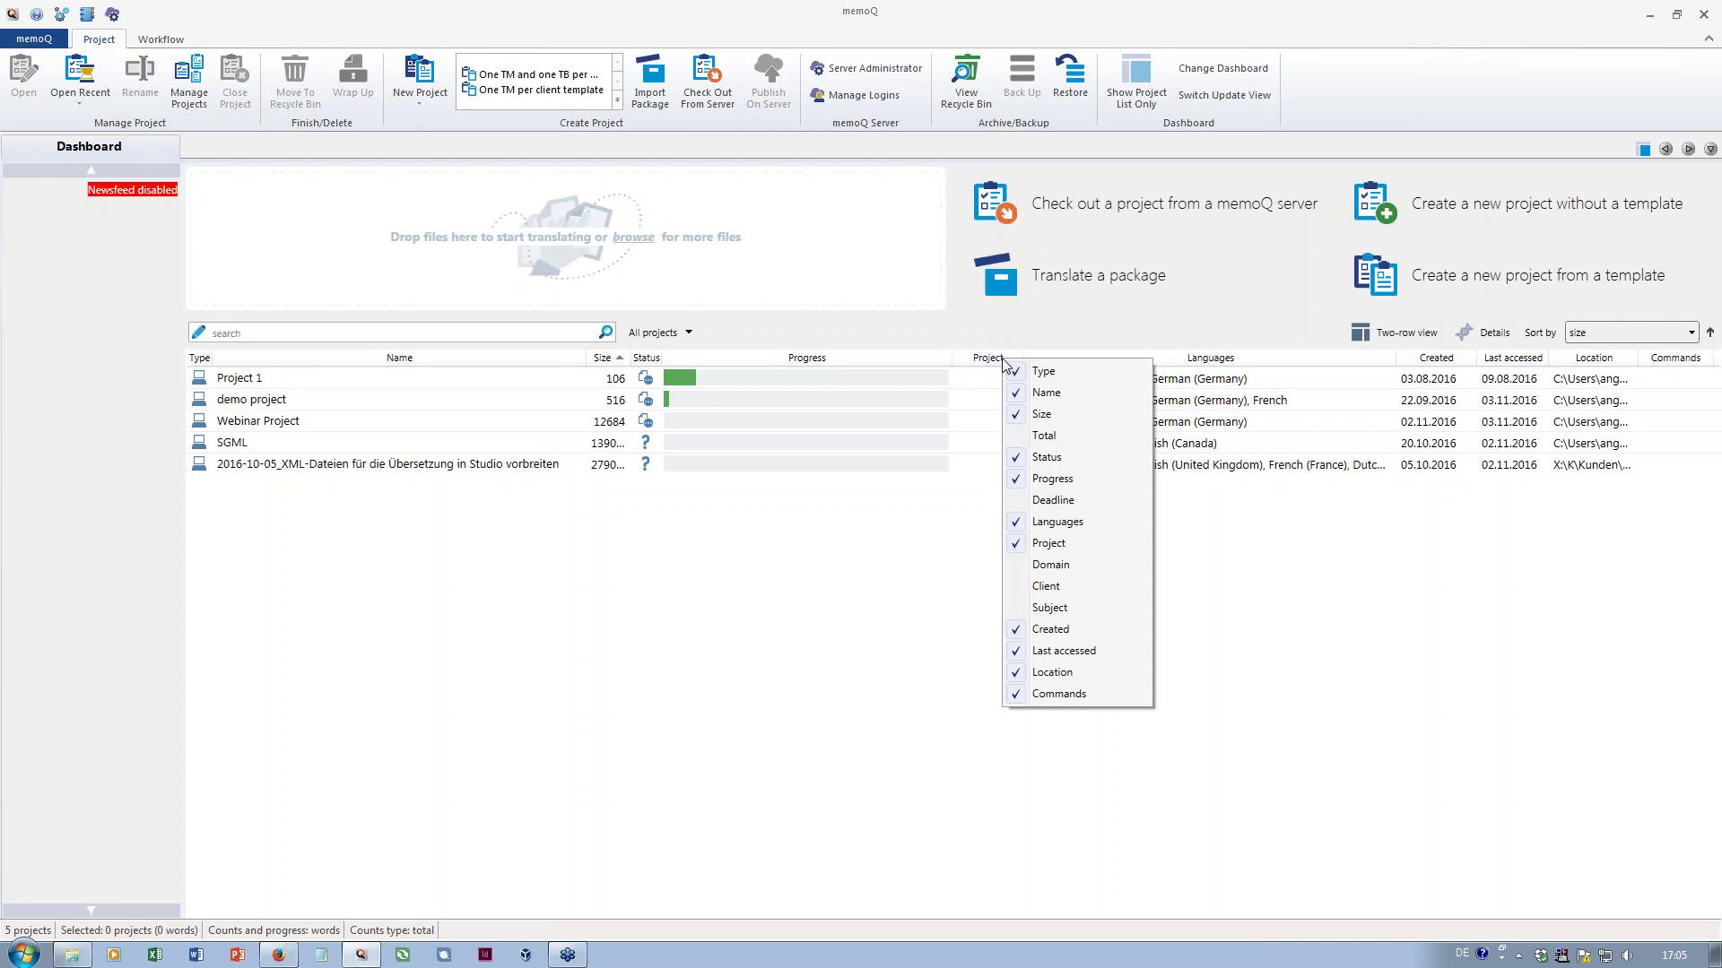
left_click(1019, 568)
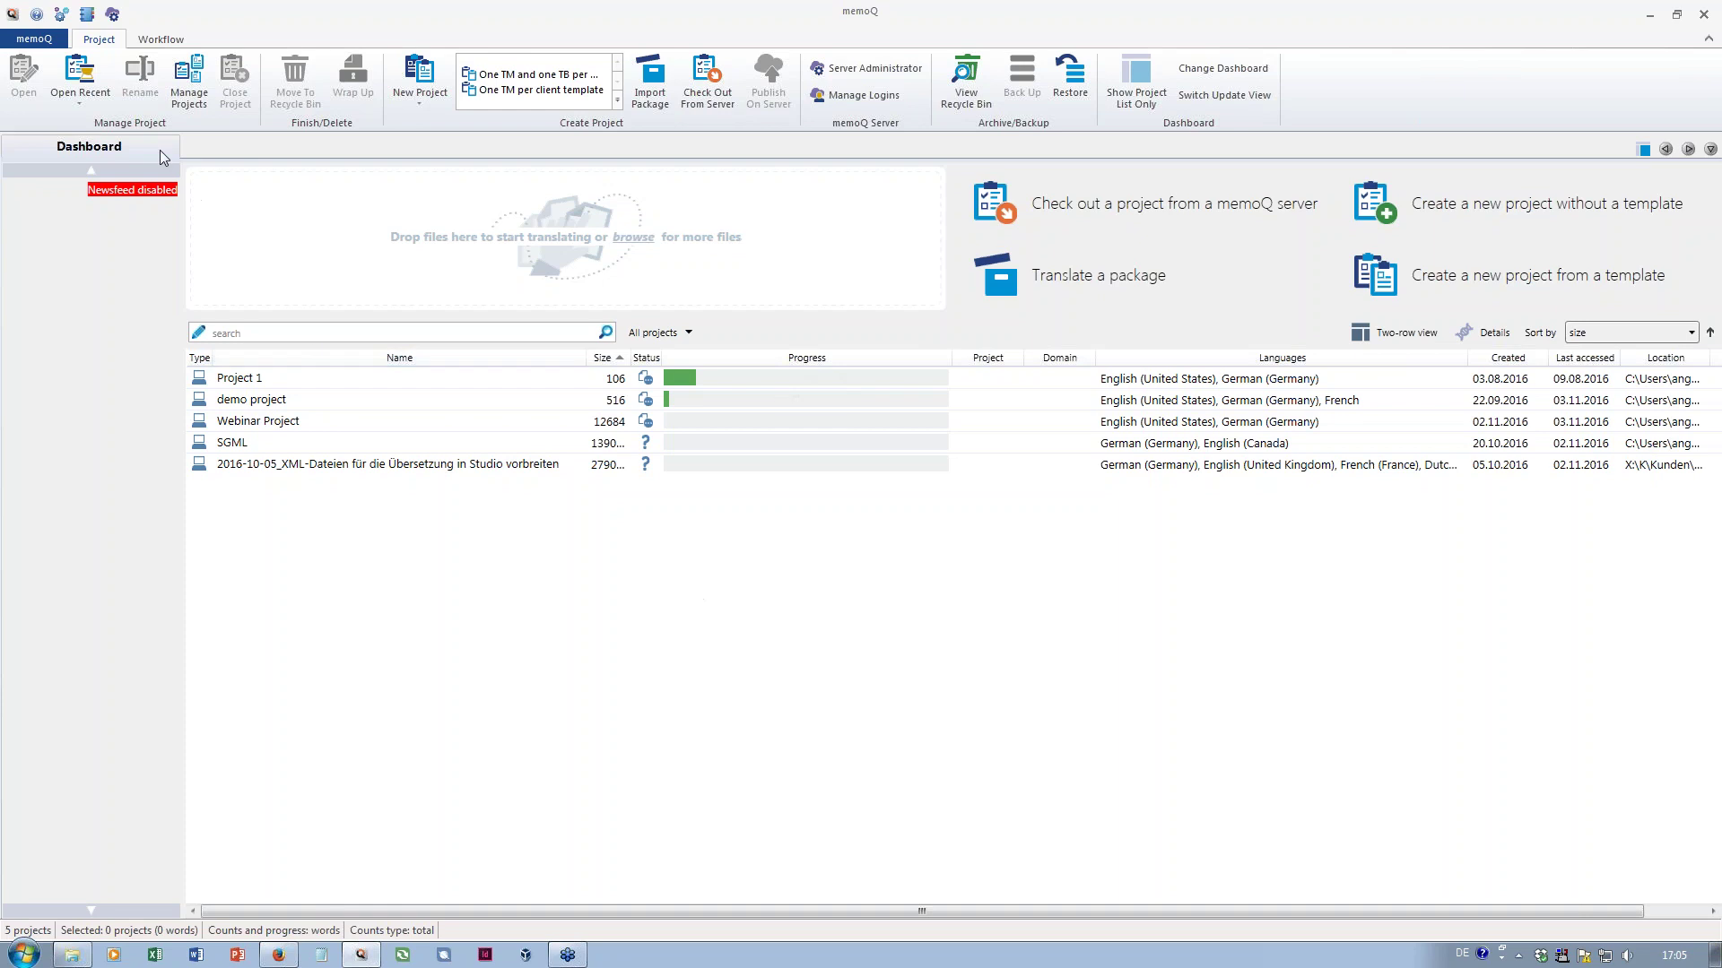
Examine the available user interface languages in the appearance options and close the options without changes
left_click(64, 19)
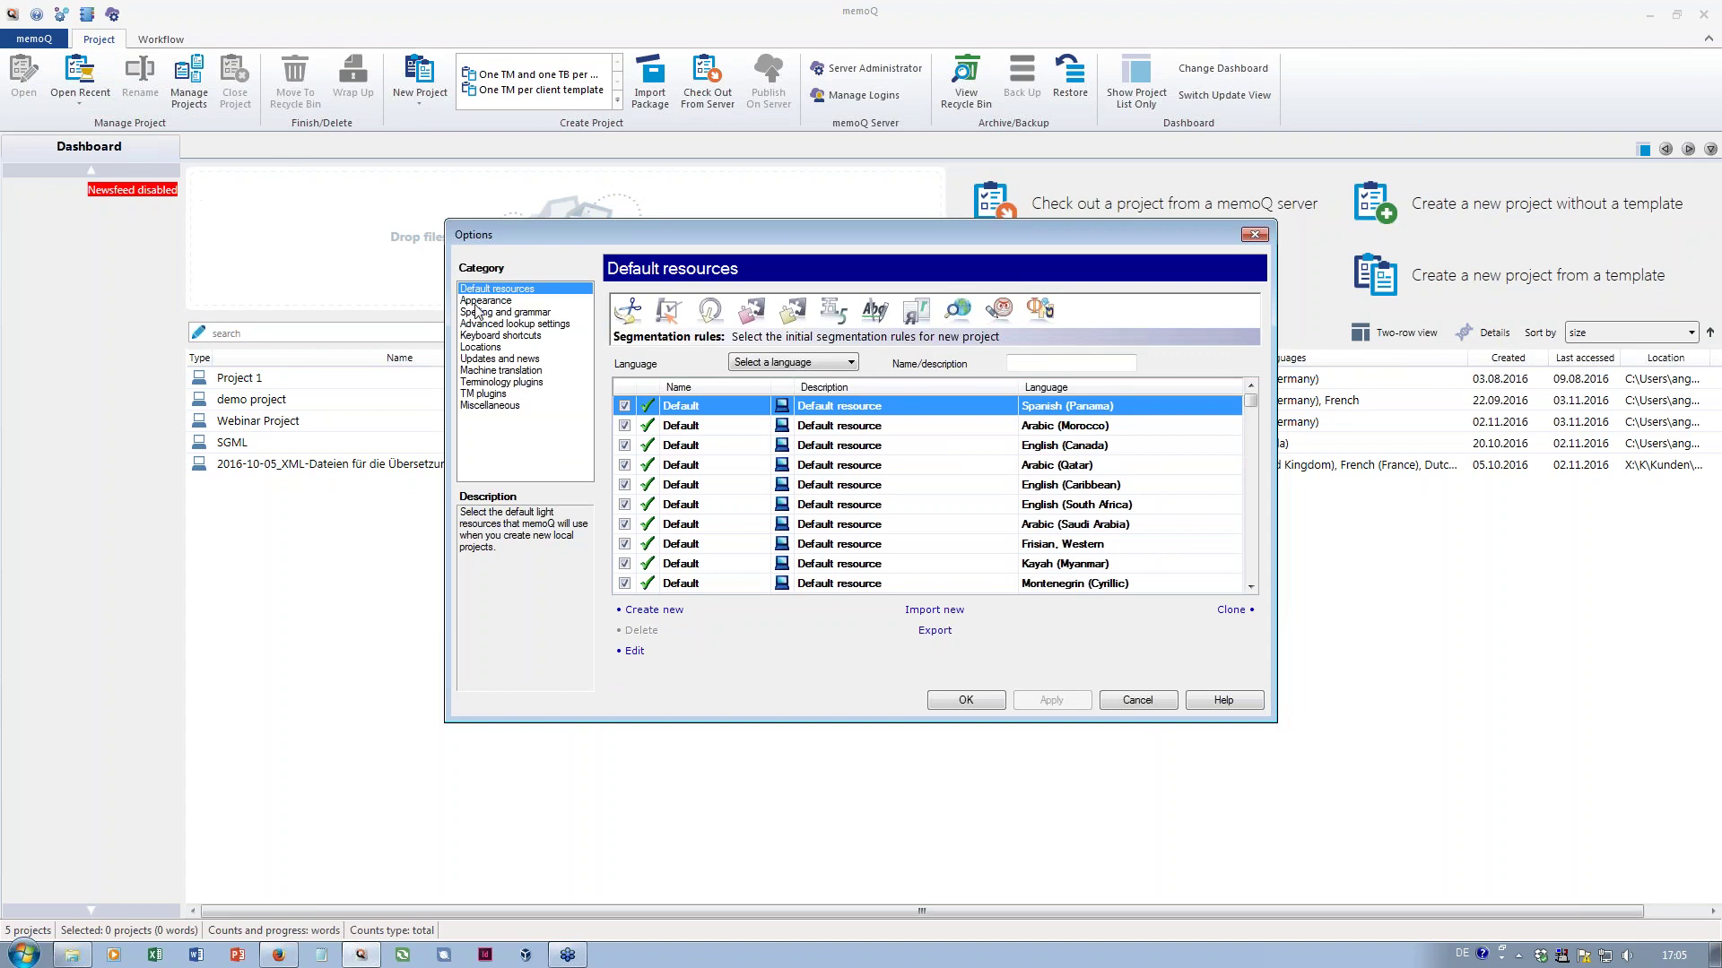
left_click(478, 302)
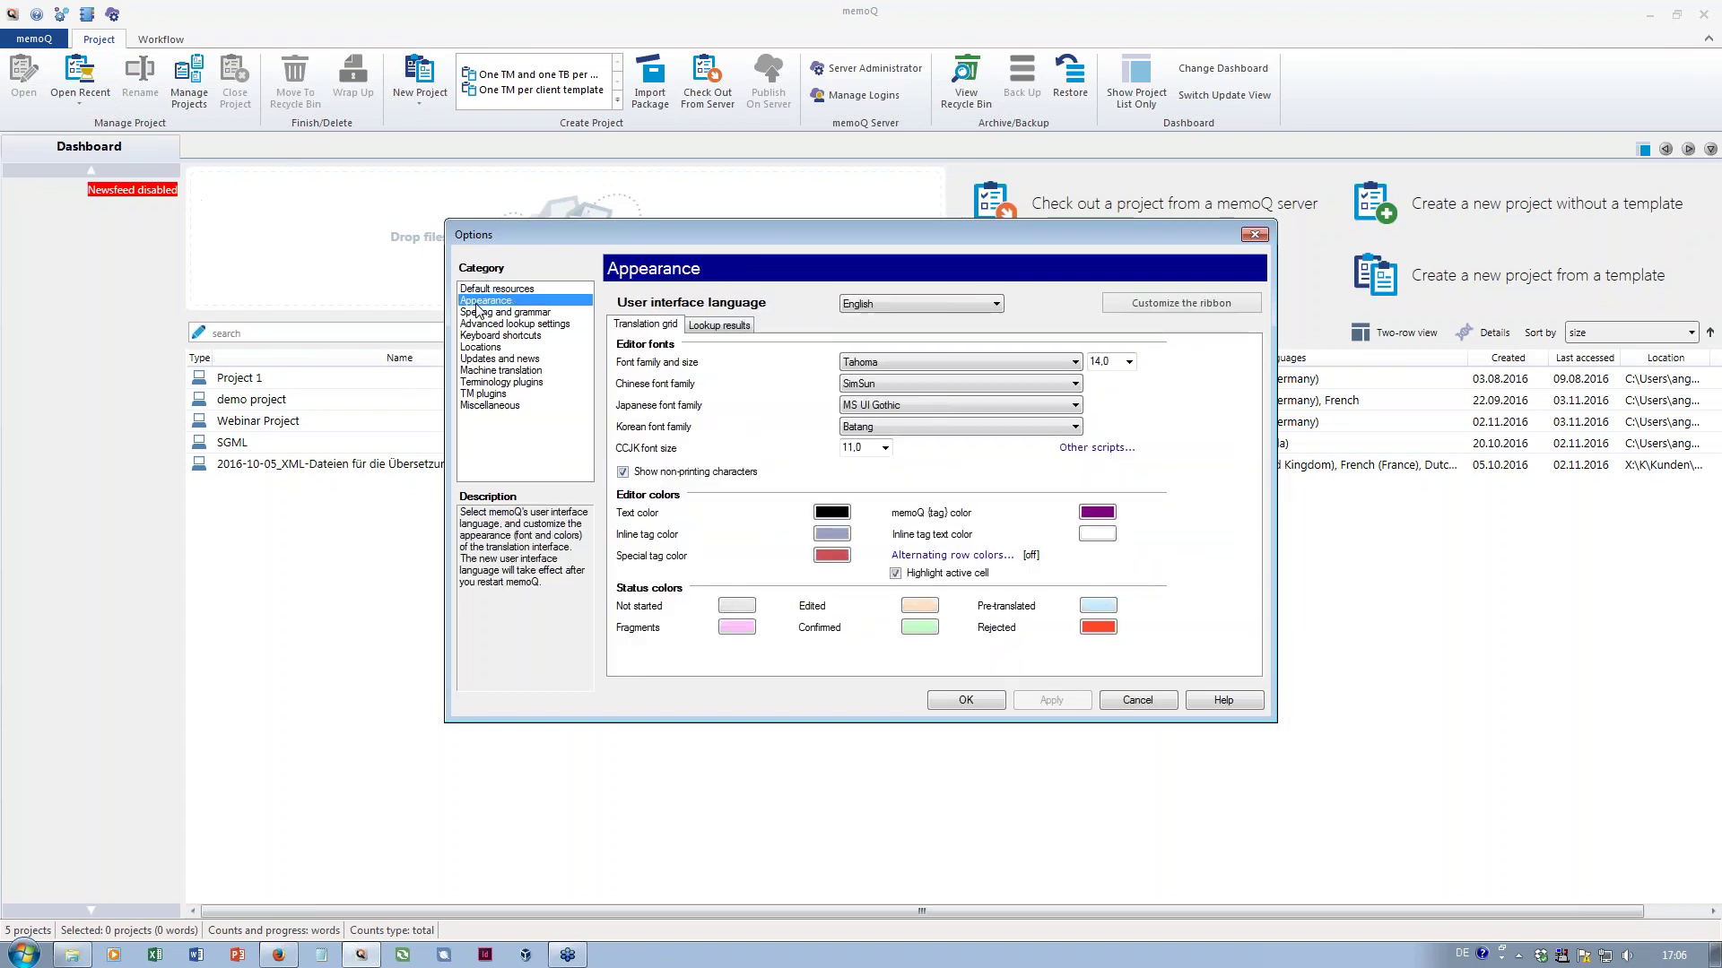
left_click(956, 308)
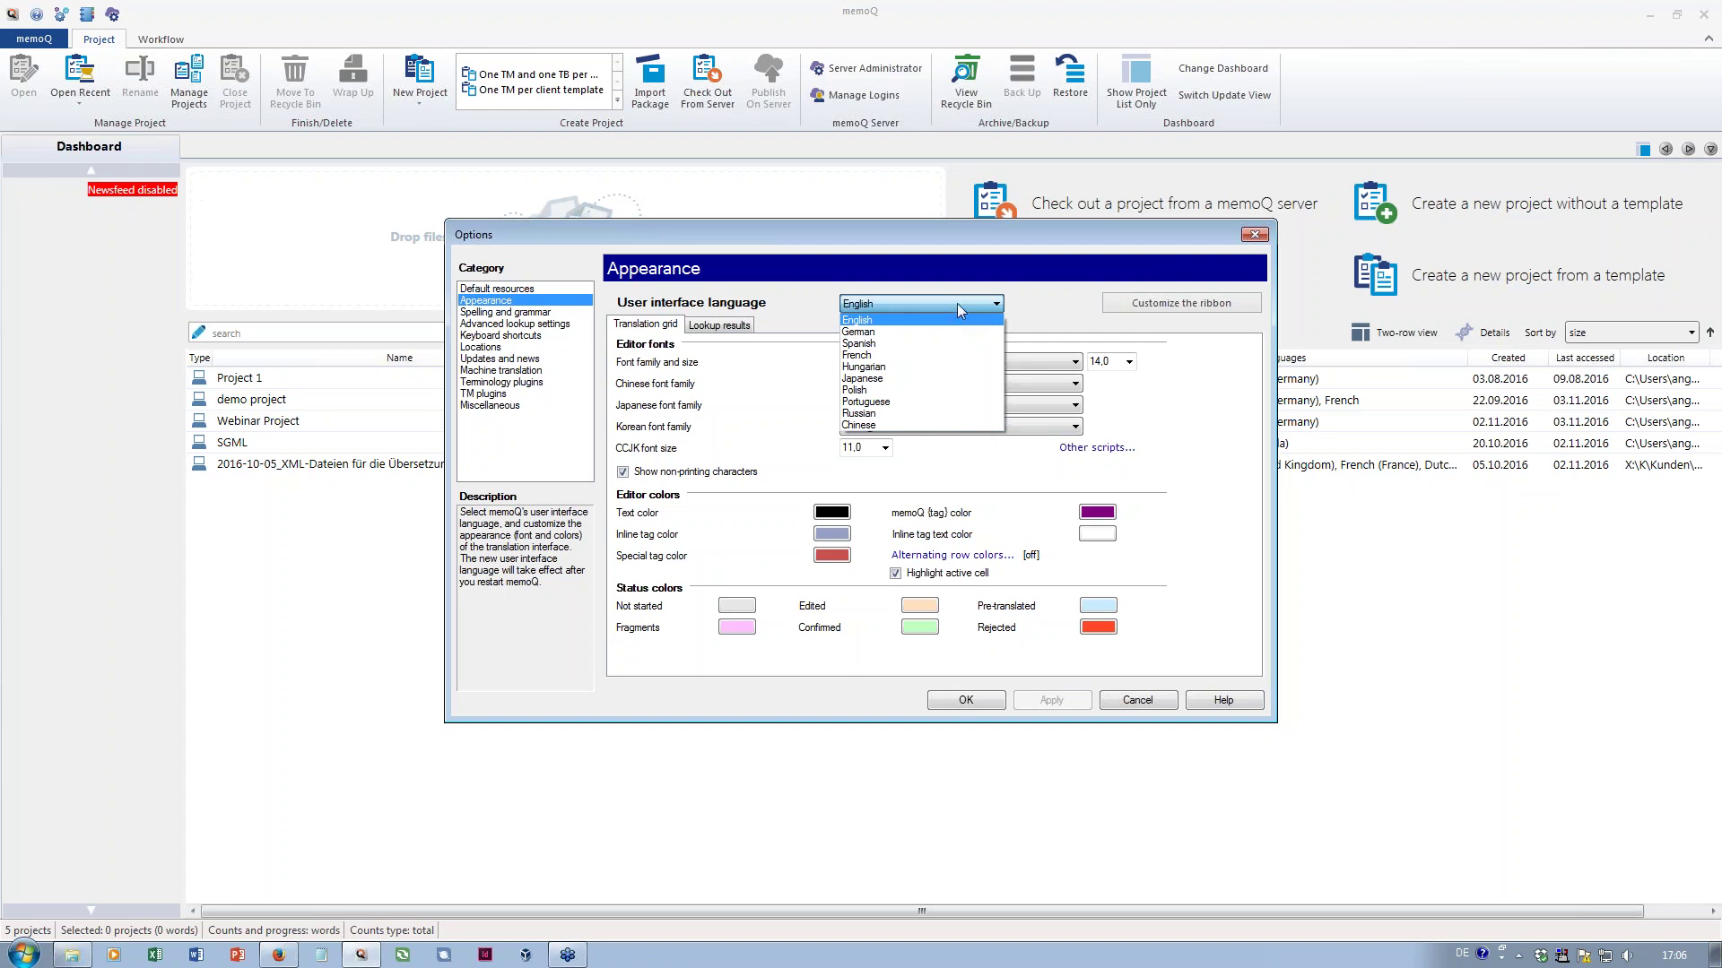
left_click(956, 303)
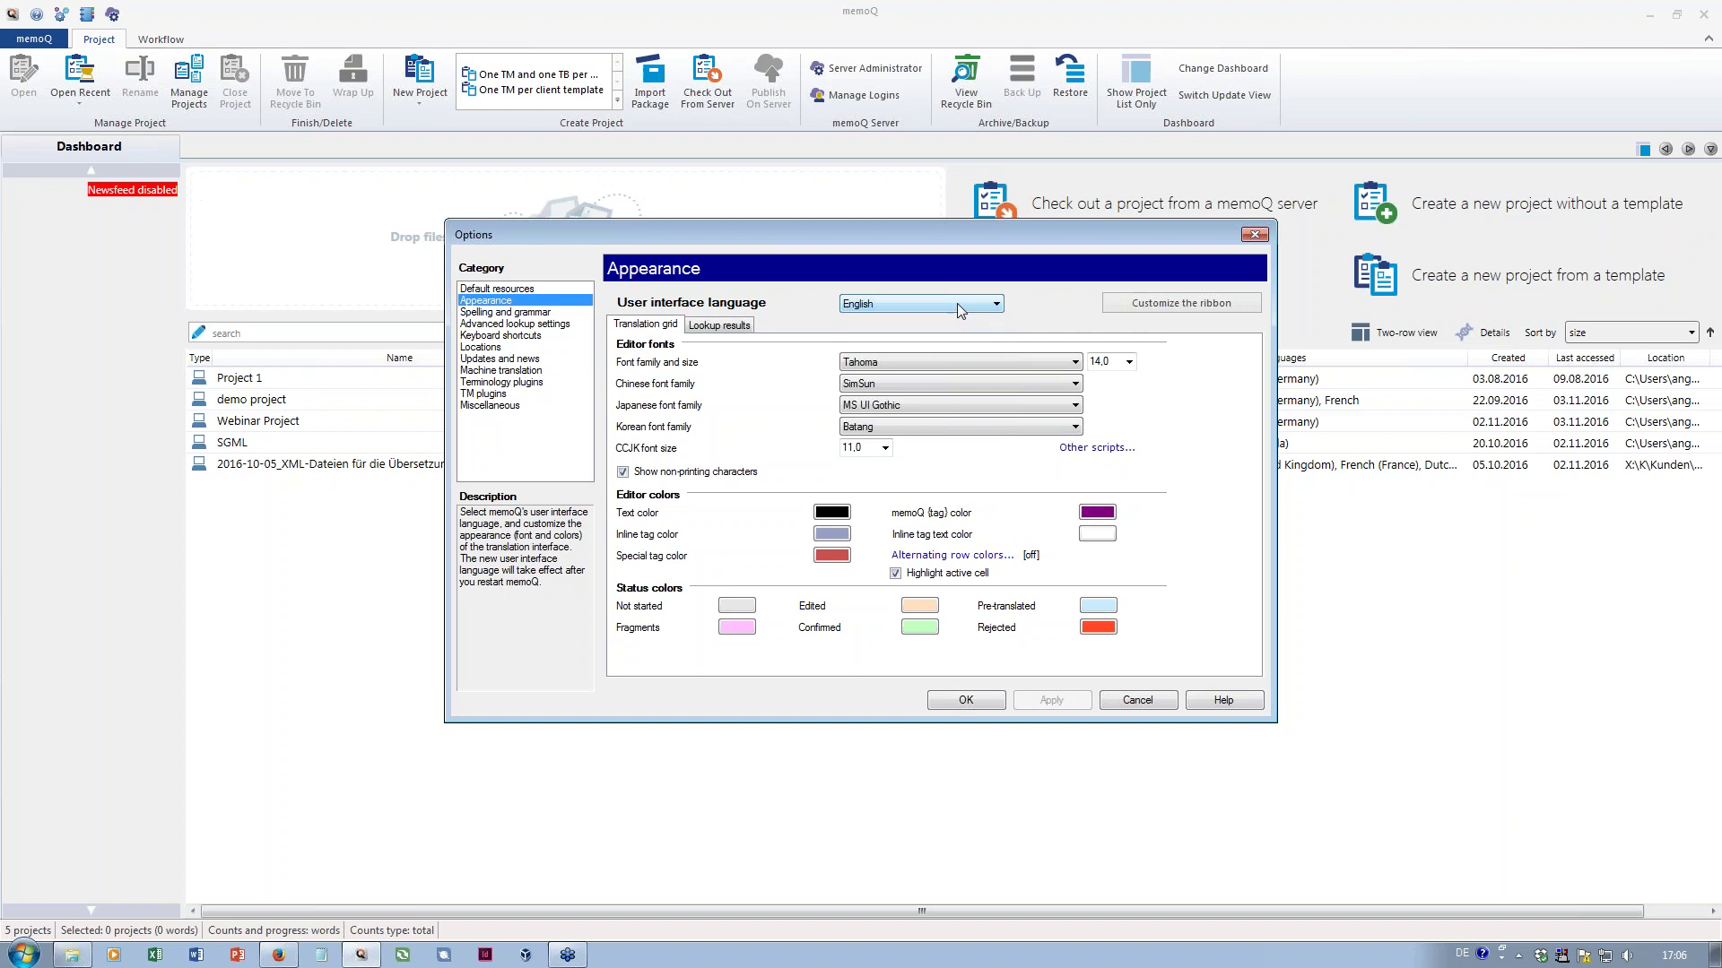
left_click(1136, 701)
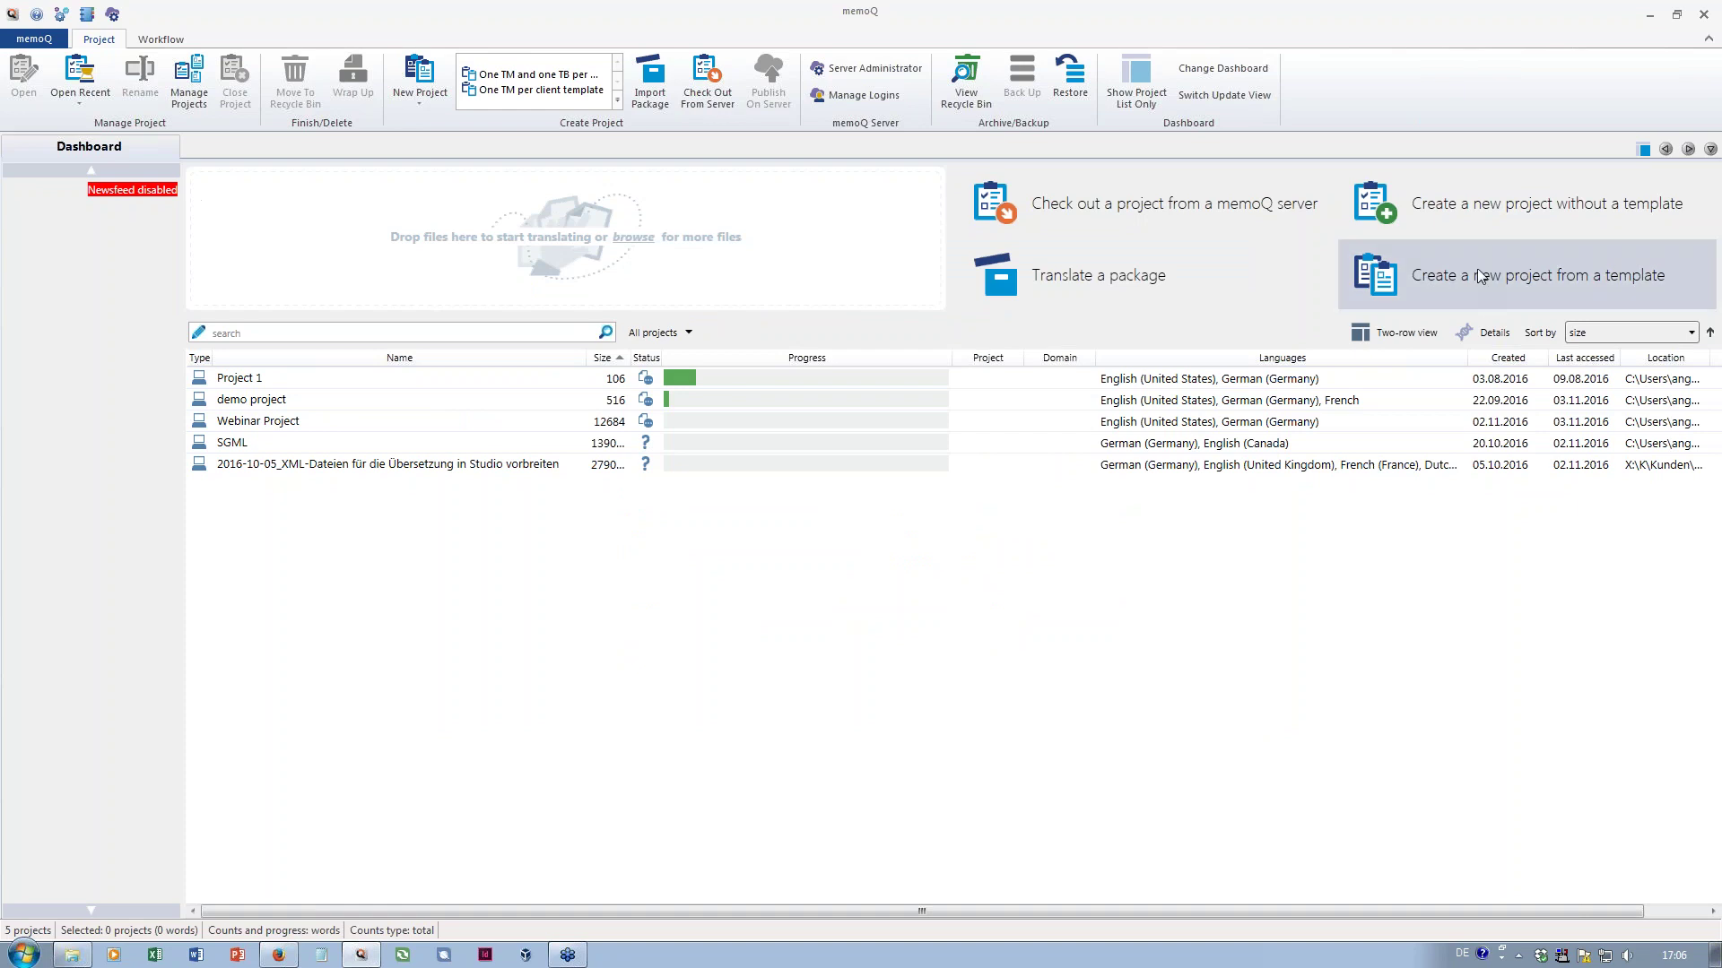
Examine the source language list for a new project without a template and cancel the project creation
left_click(1469, 219)
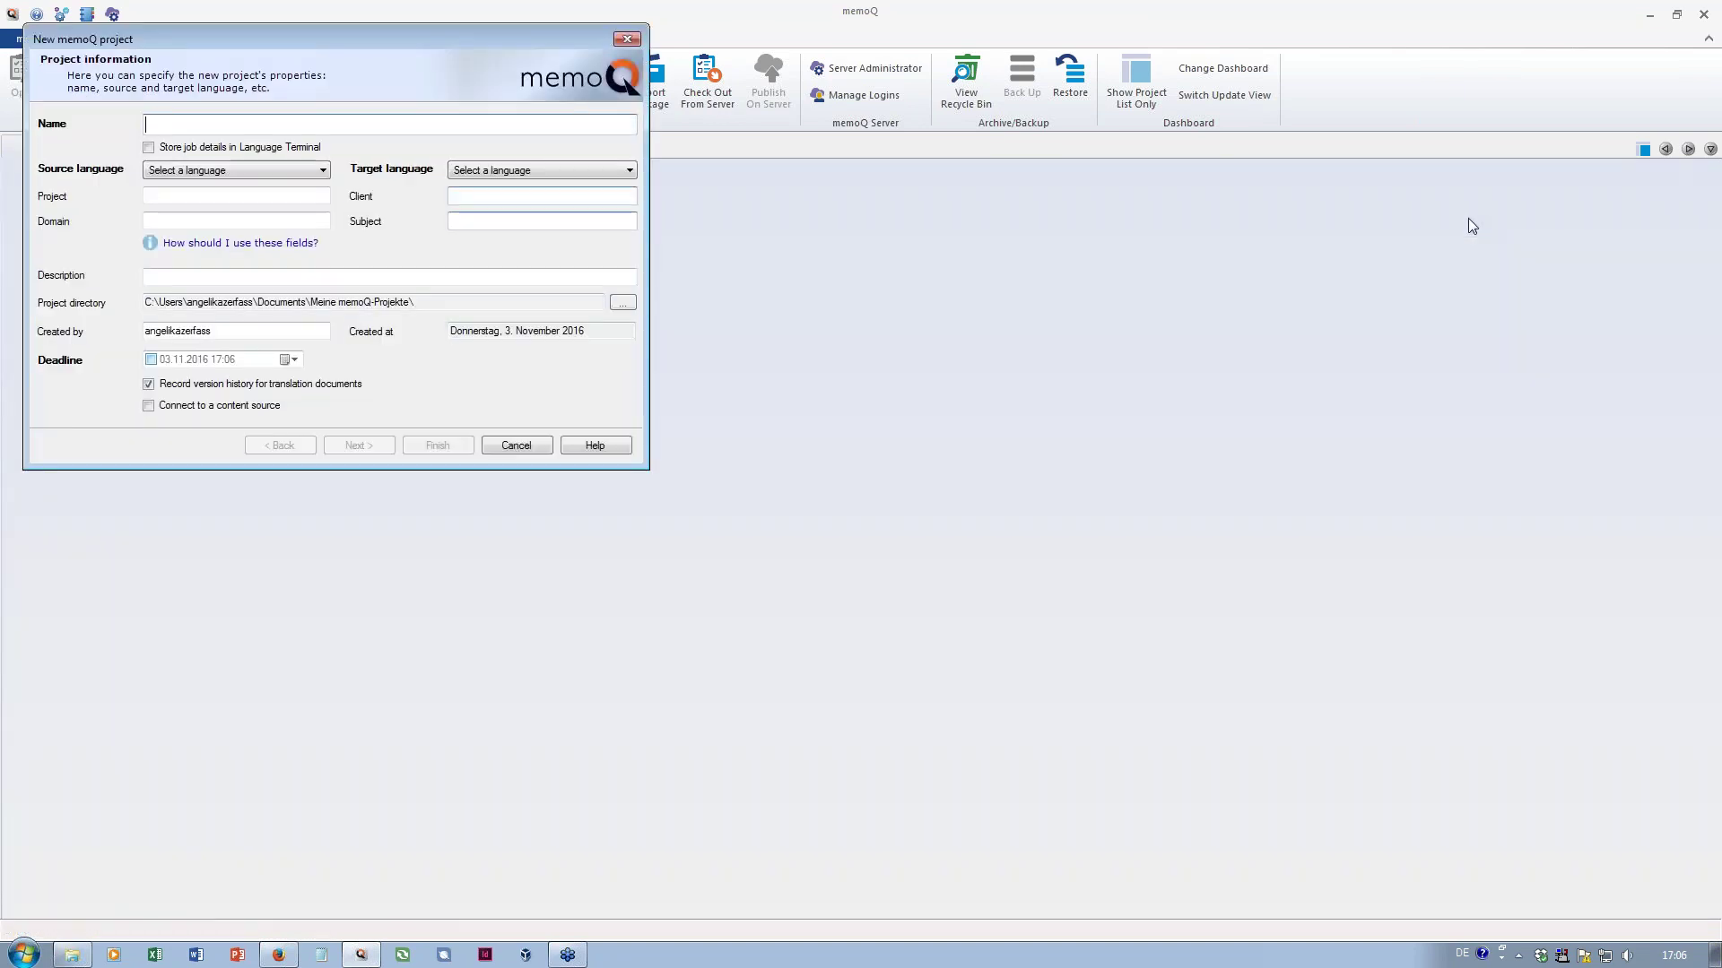
left_click_drag(489, 42, 1006, 216)
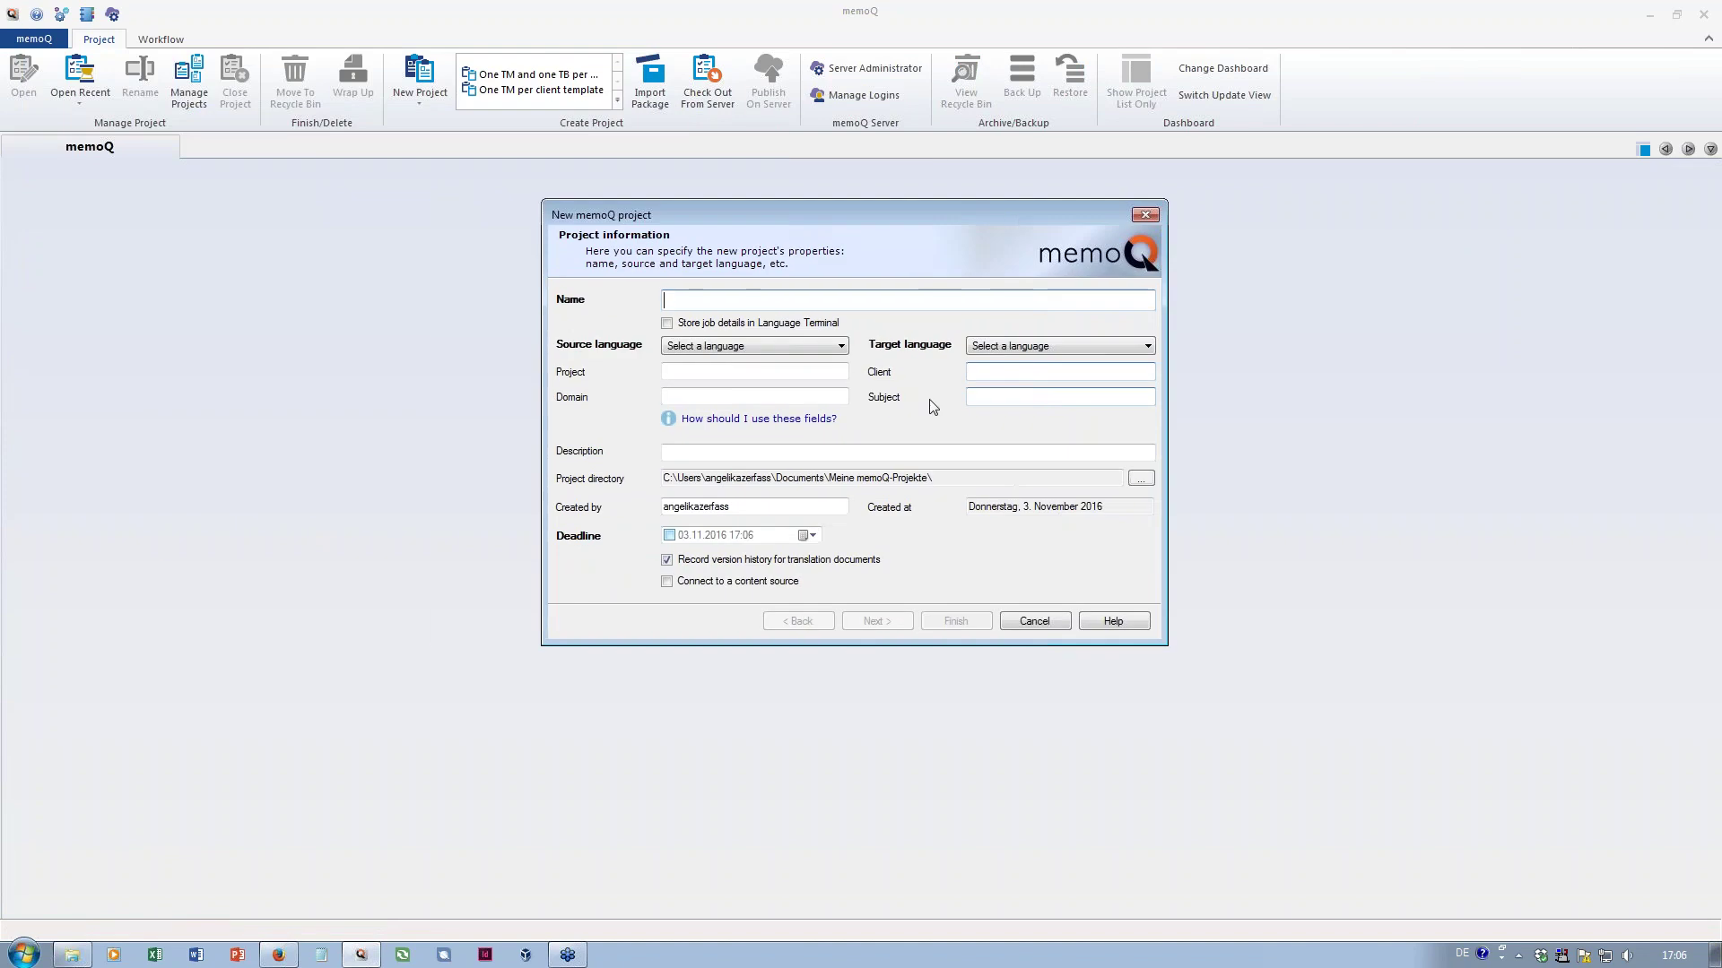
left_click(842, 347)
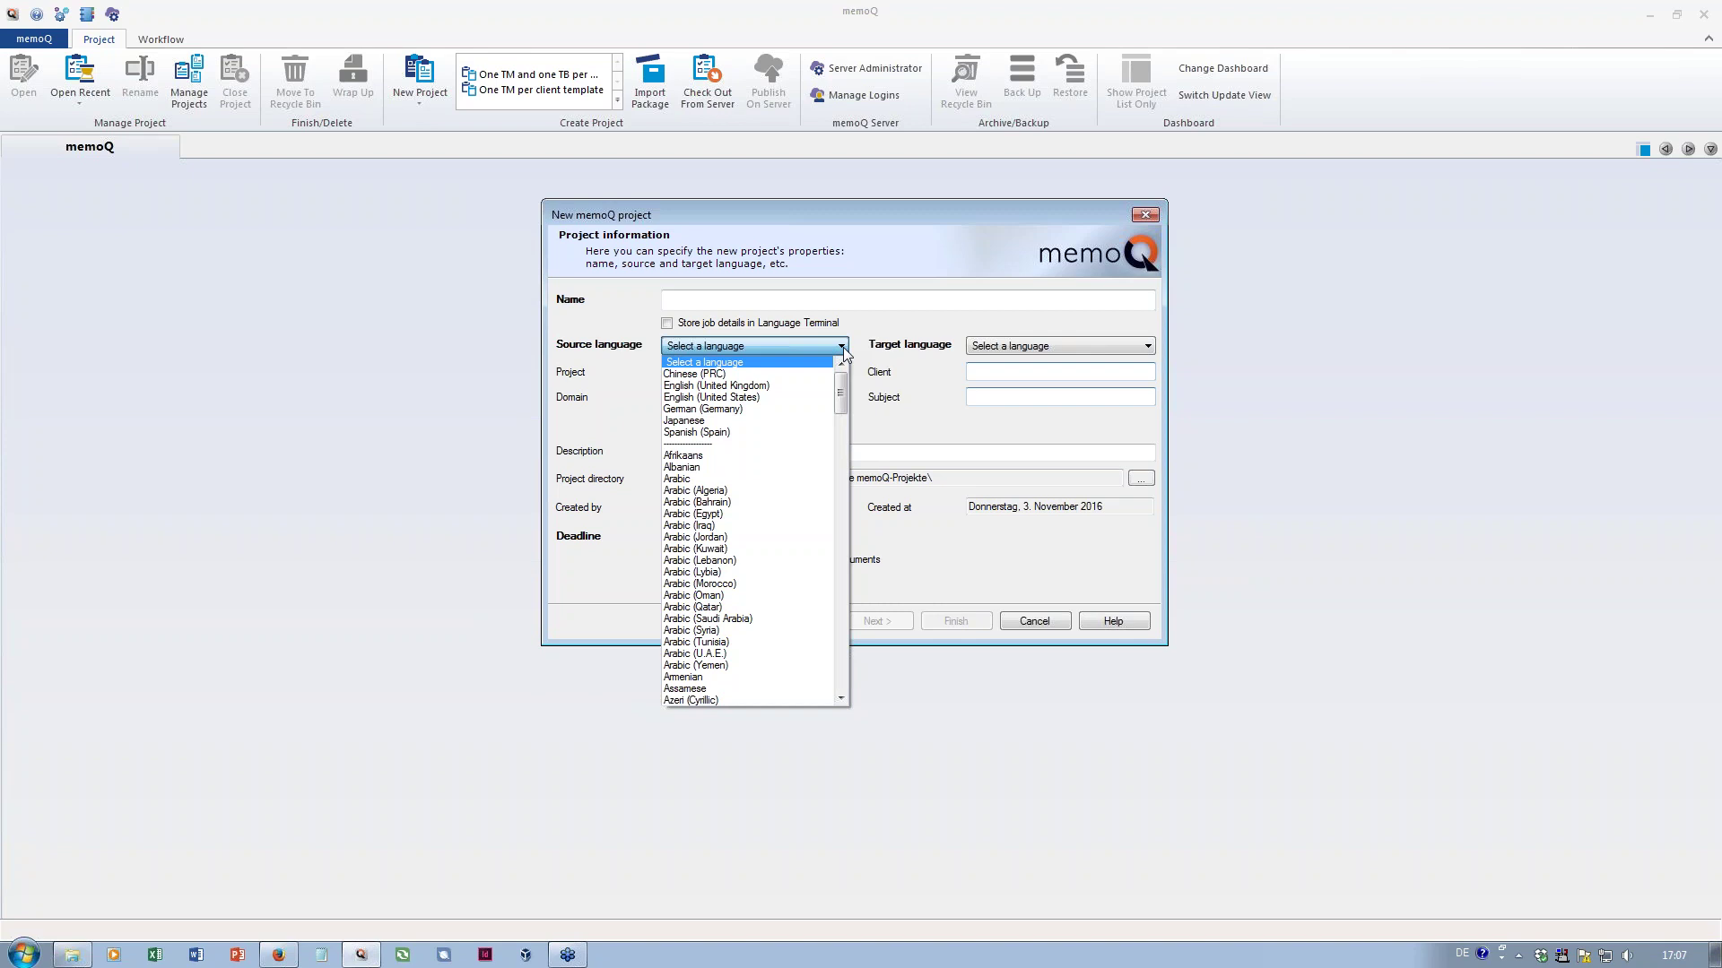
left_click(843, 348)
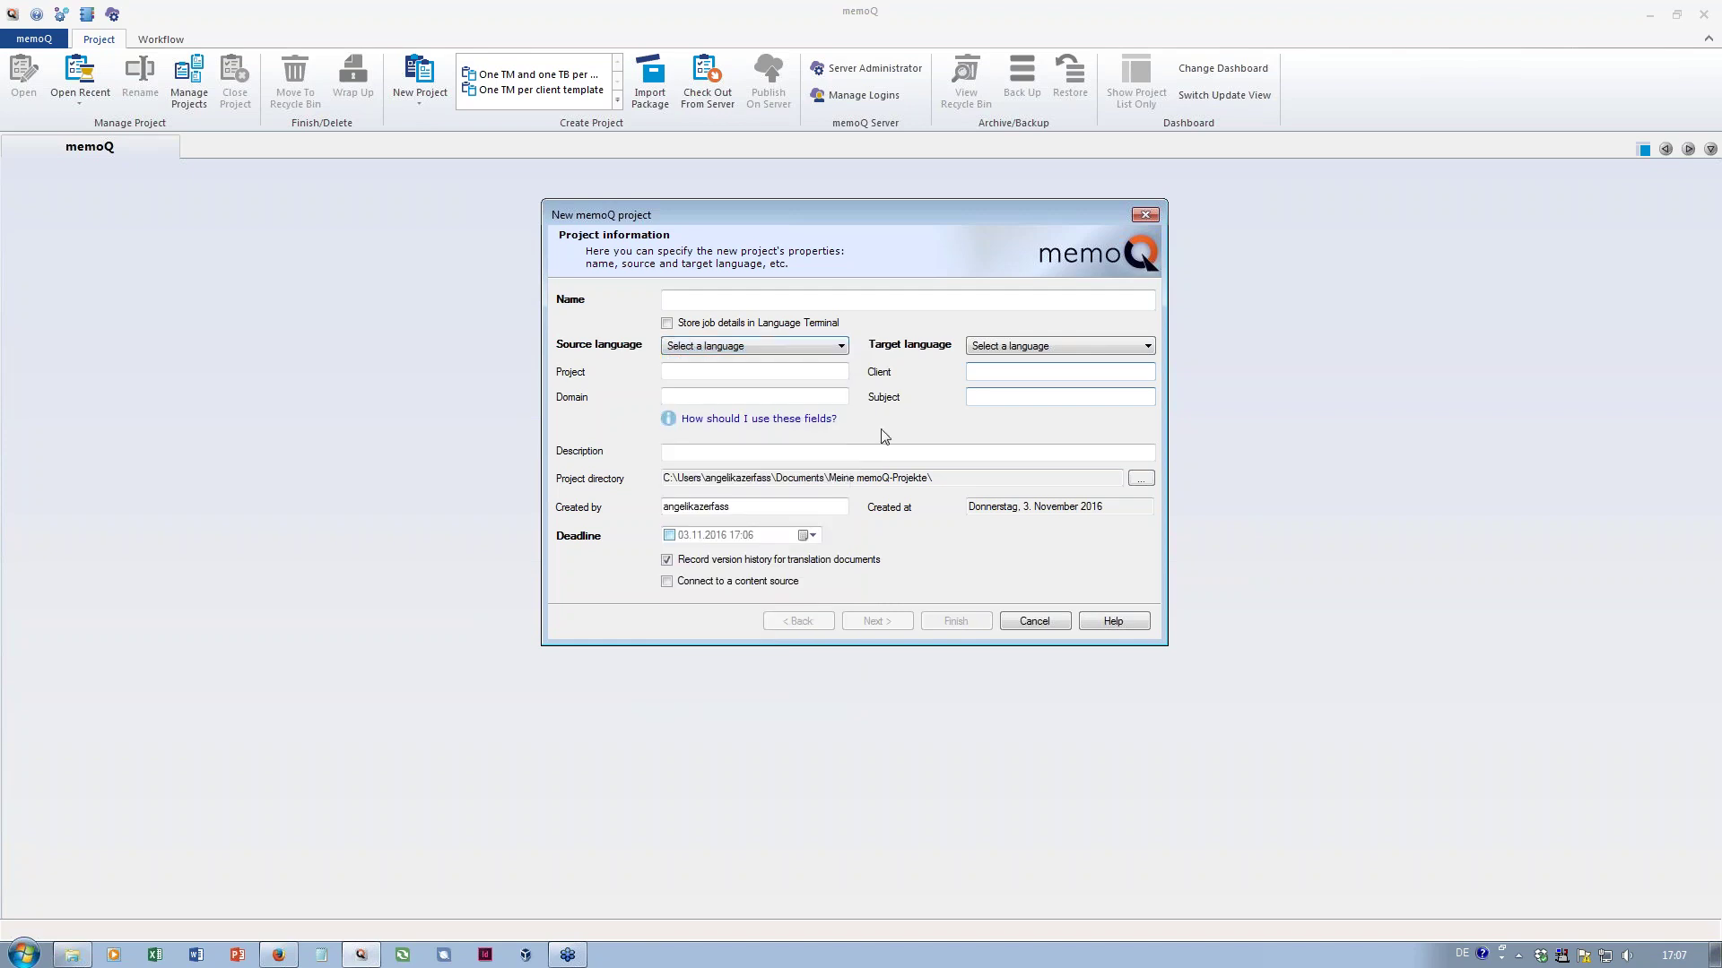
left_click(1035, 621)
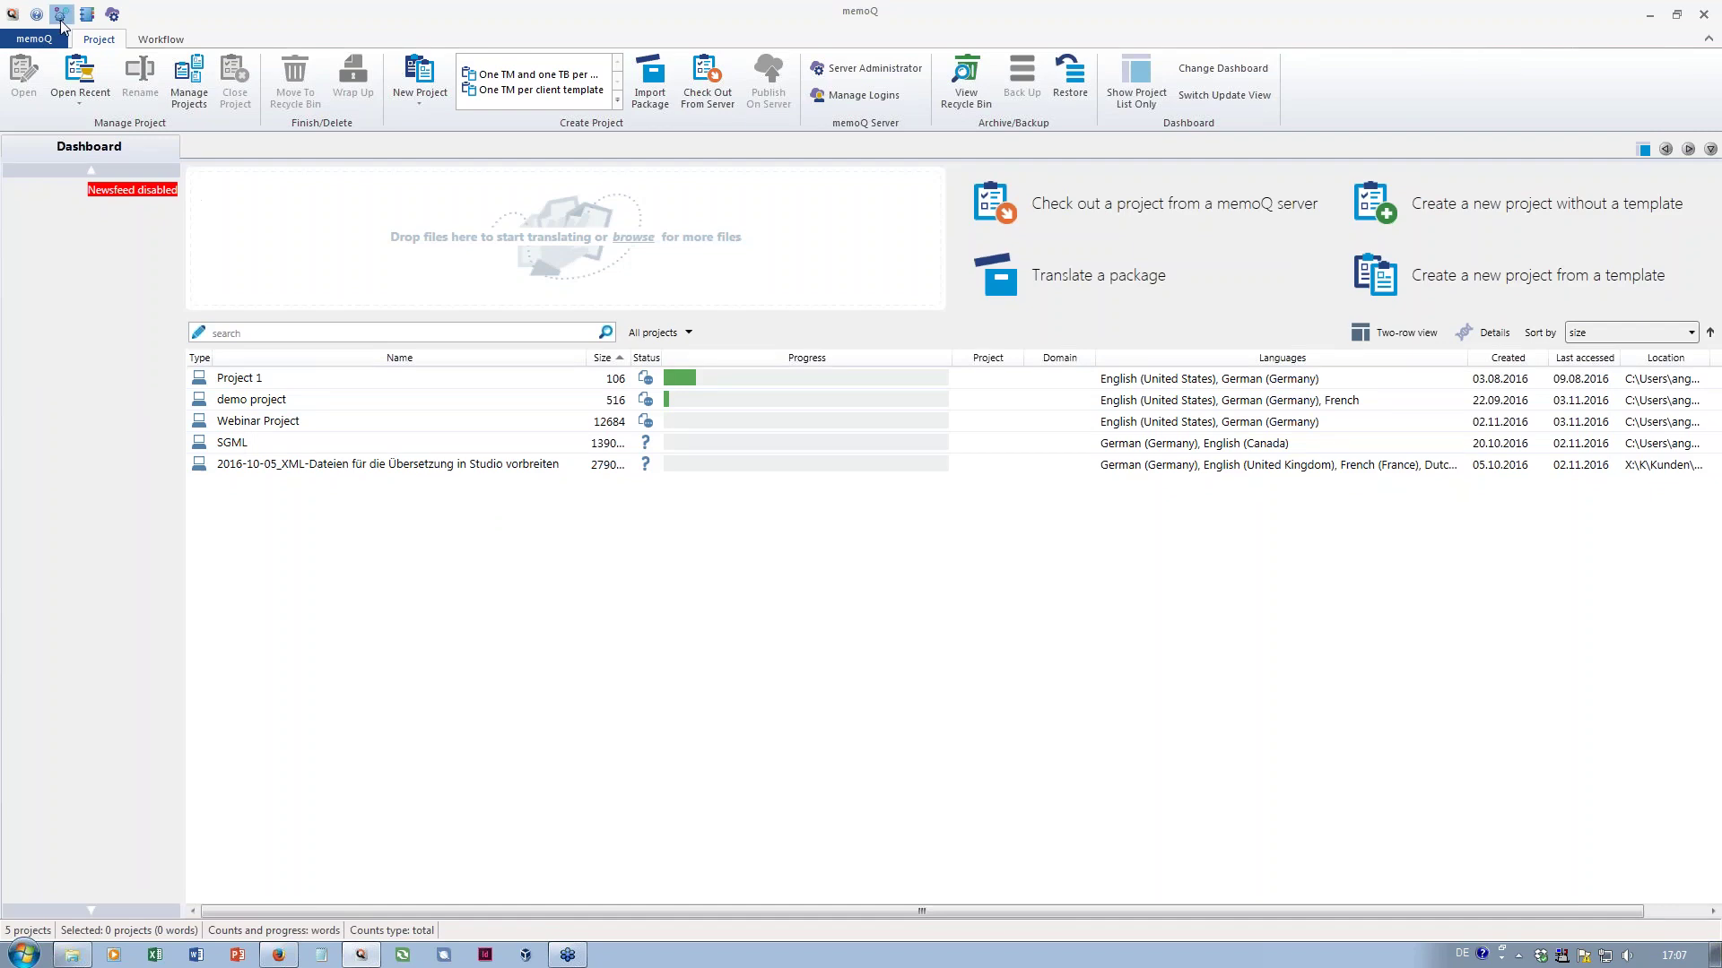
Examine the preferred-language settings and the checked languages in the miscellaneous options, and close the options without changes
left_click(60, 15)
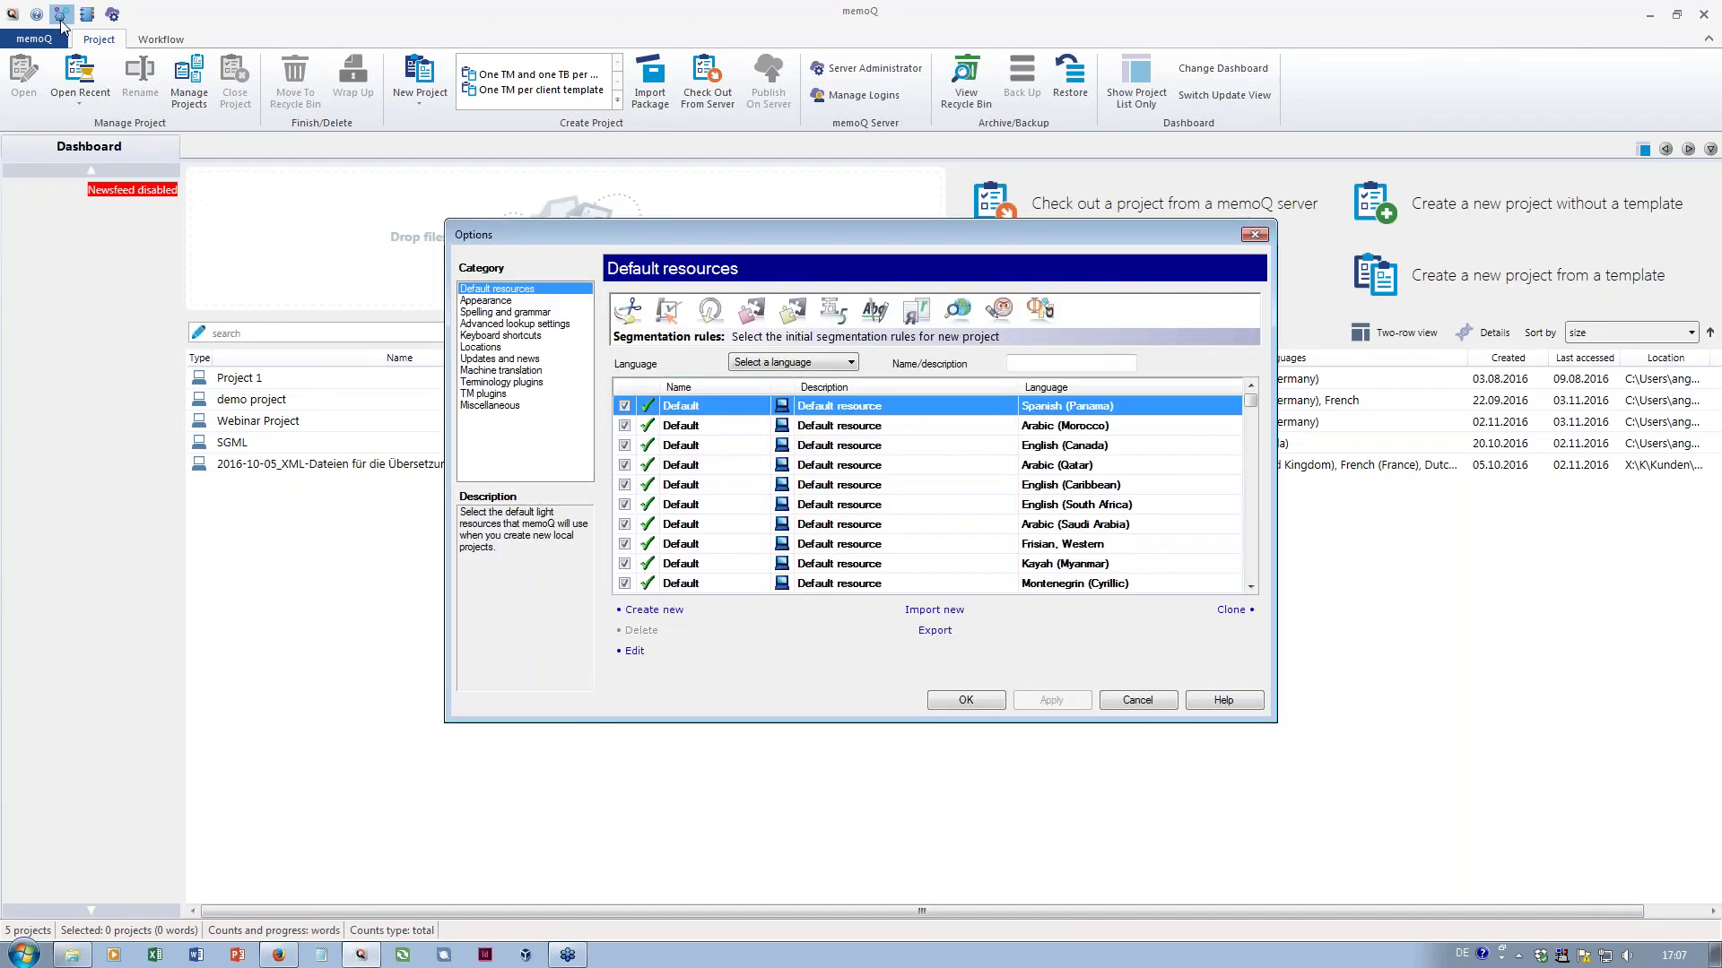
left_click(491, 408)
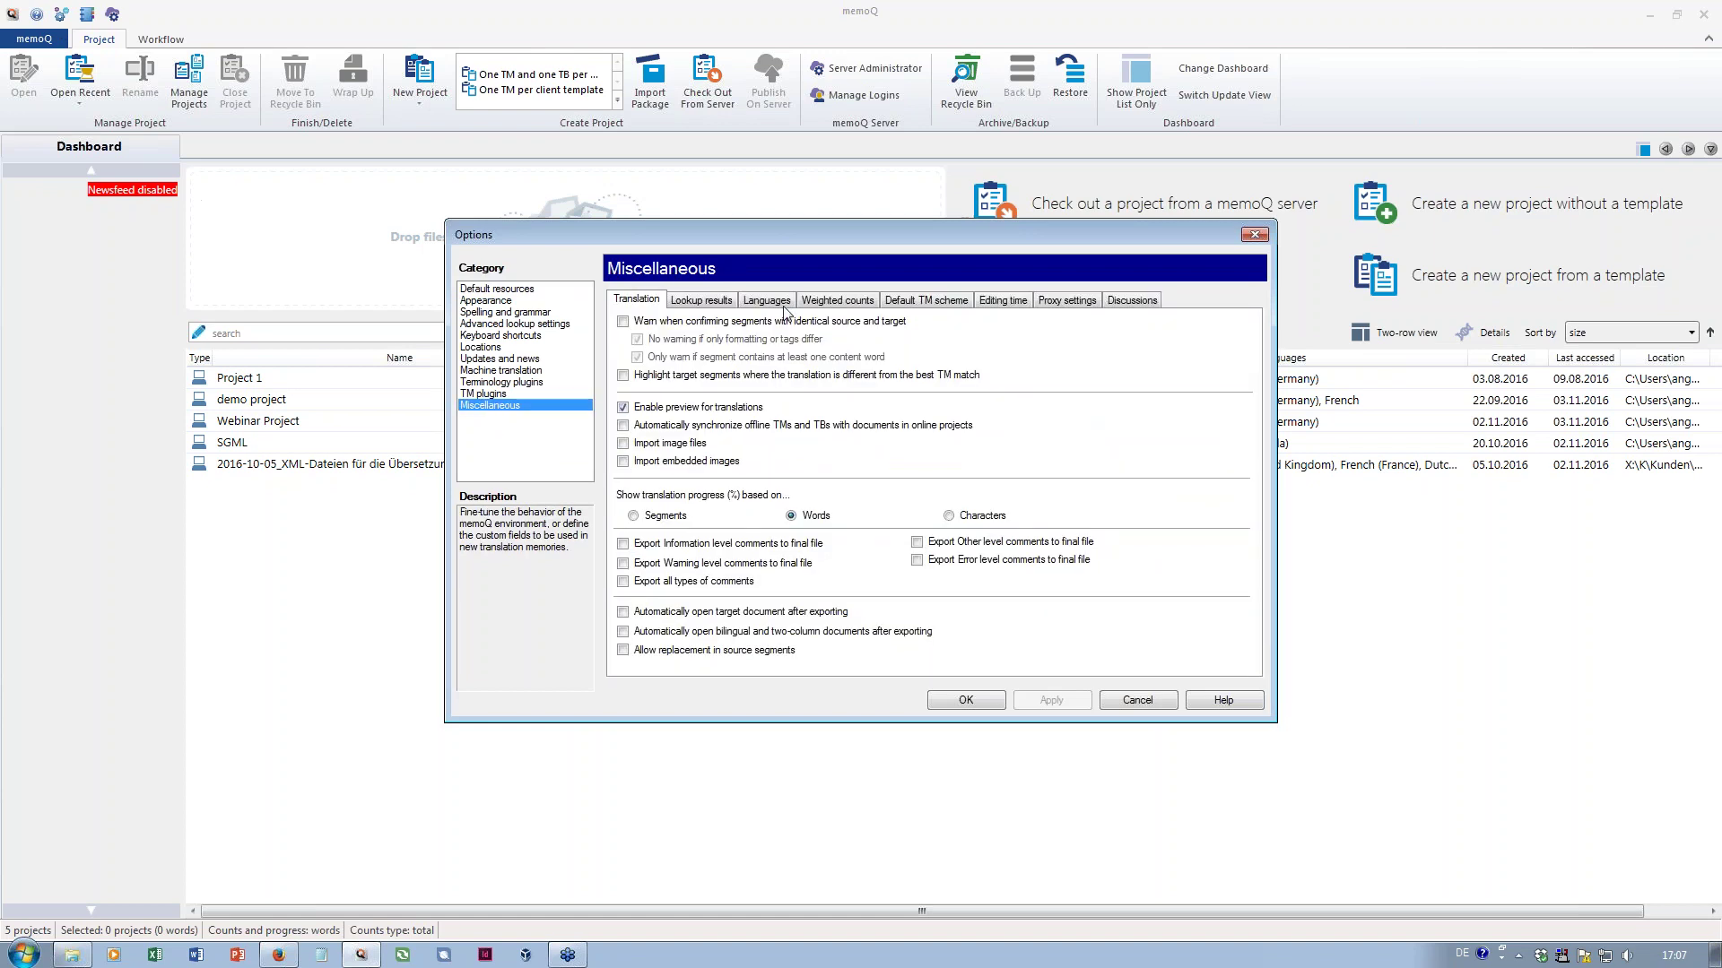
left_click(785, 311)
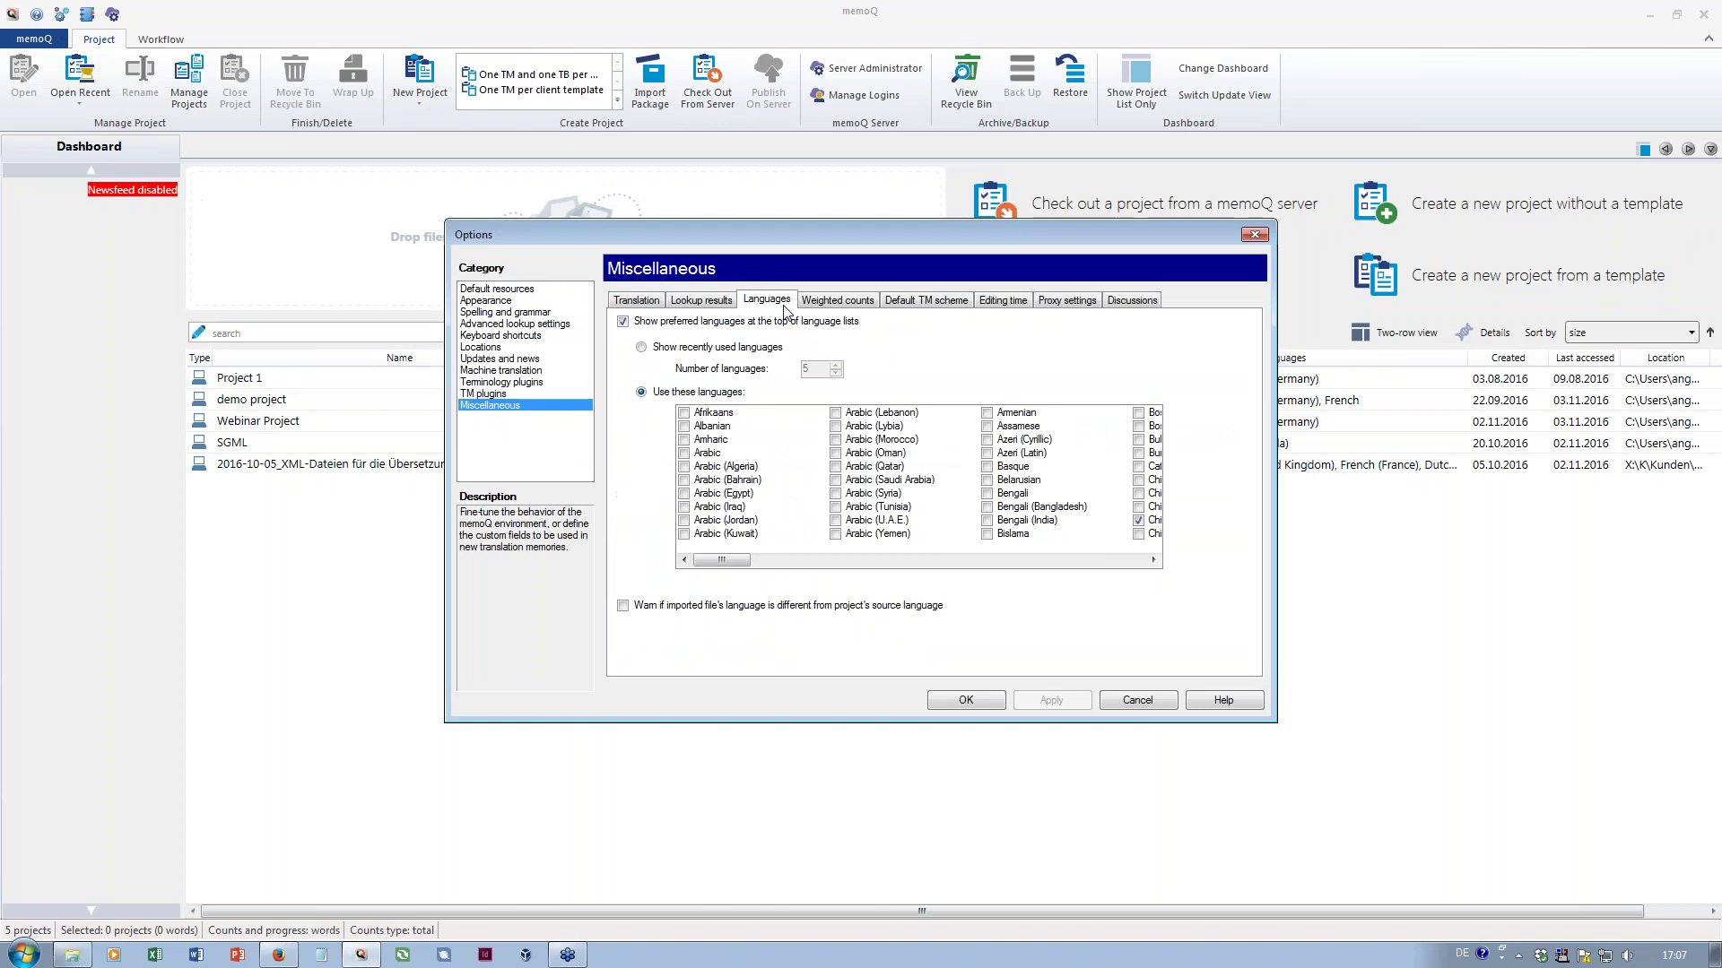
left_click(641, 348)
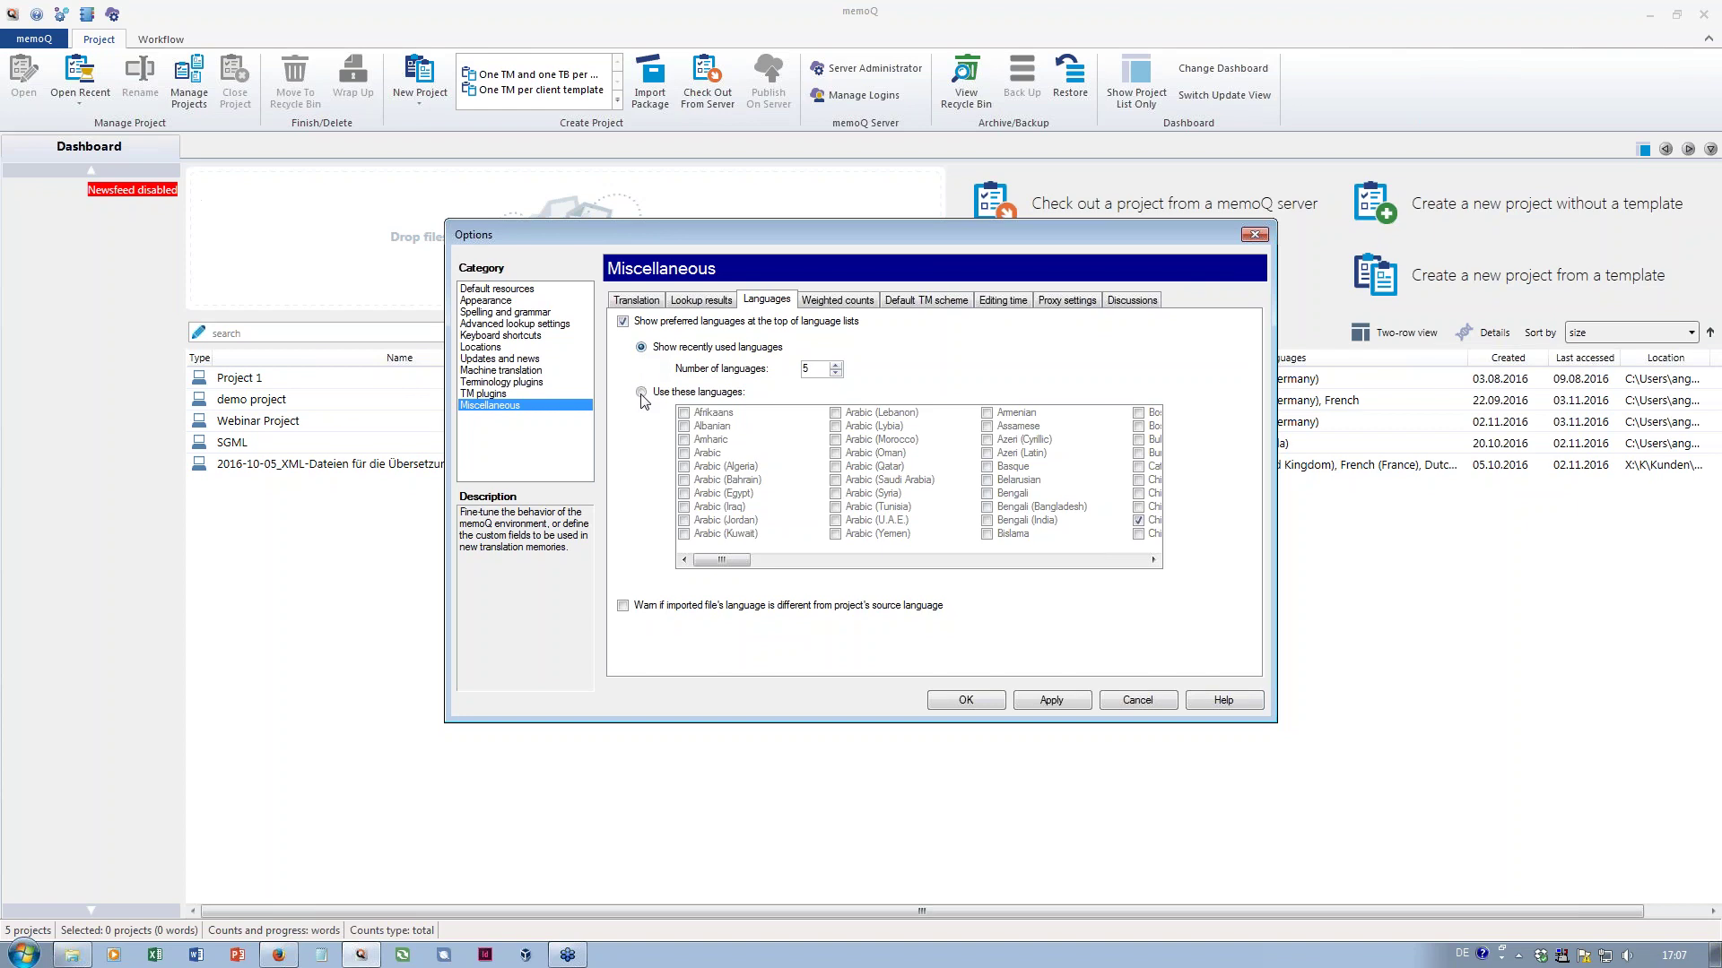
left_click(642, 395)
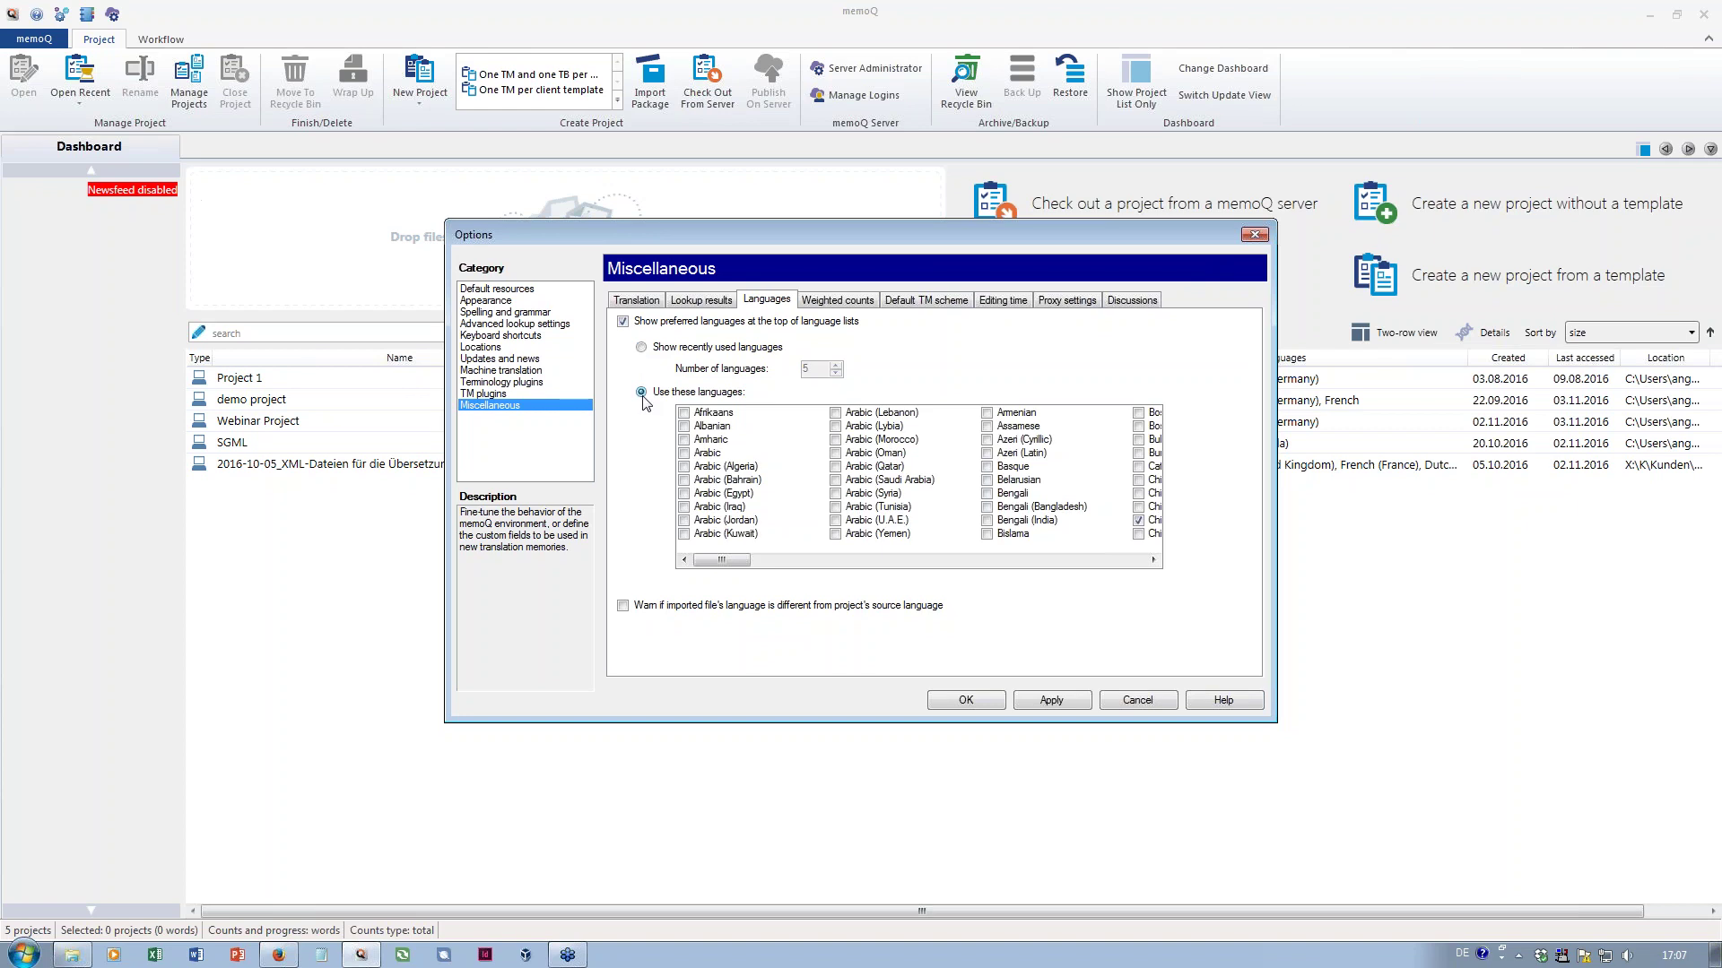
left_click_drag(735, 563, 773, 558)
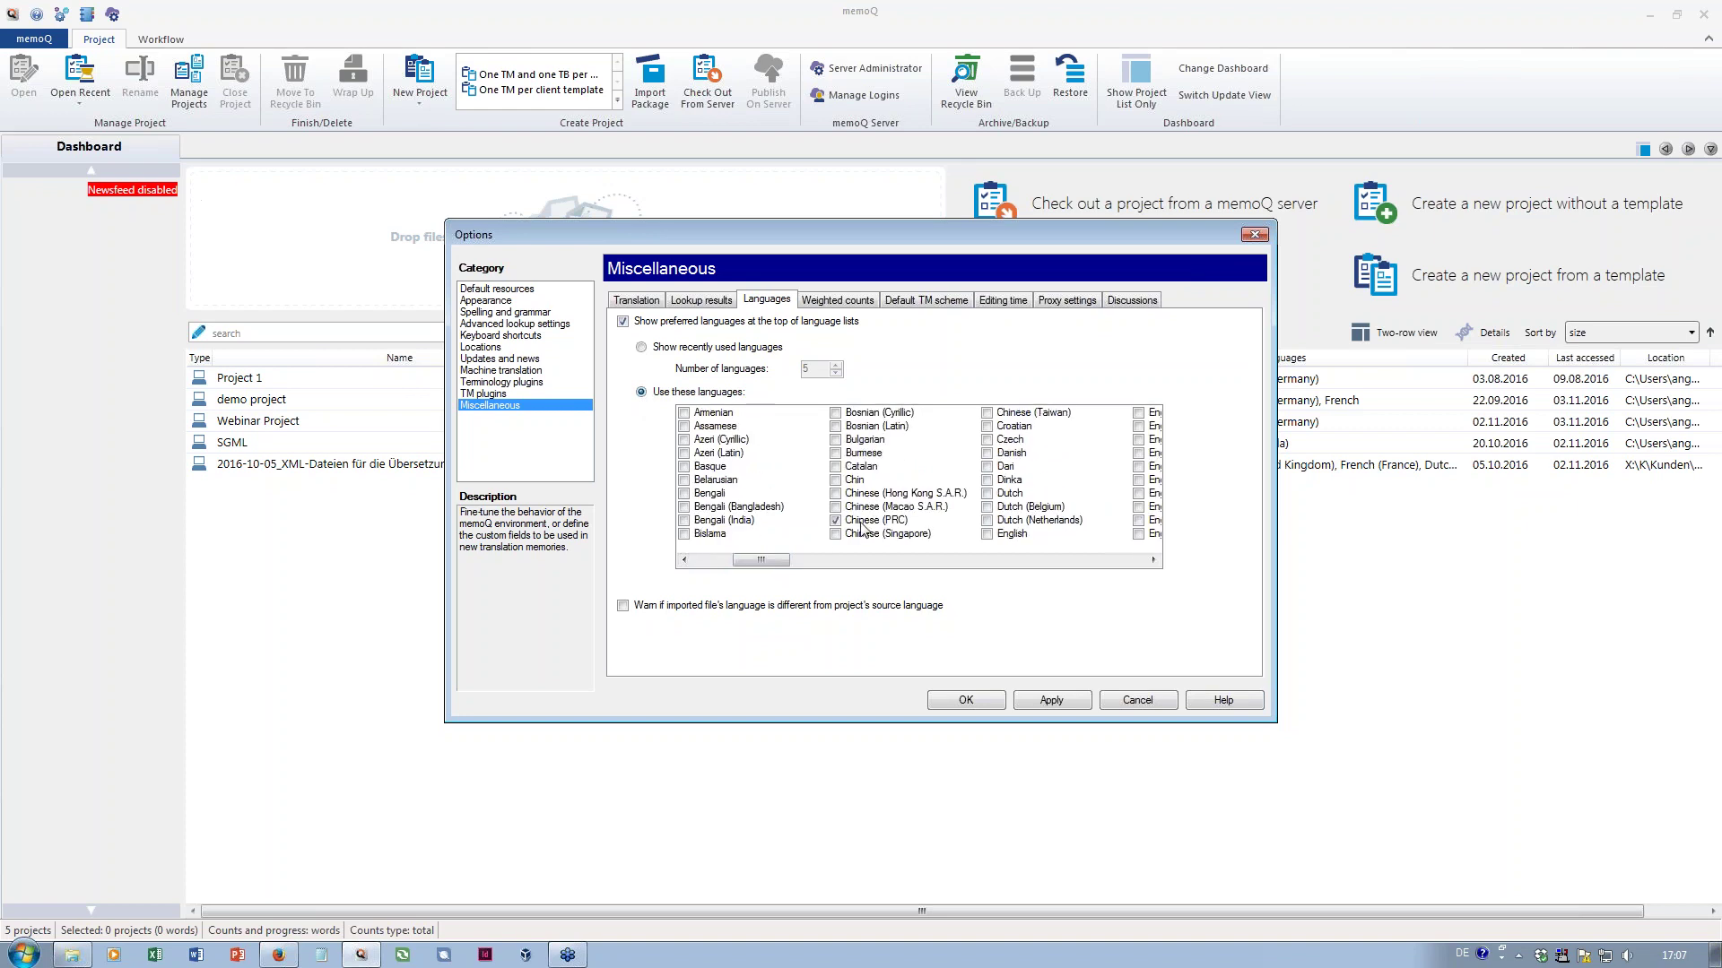
left_click_drag(781, 561, 859, 563)
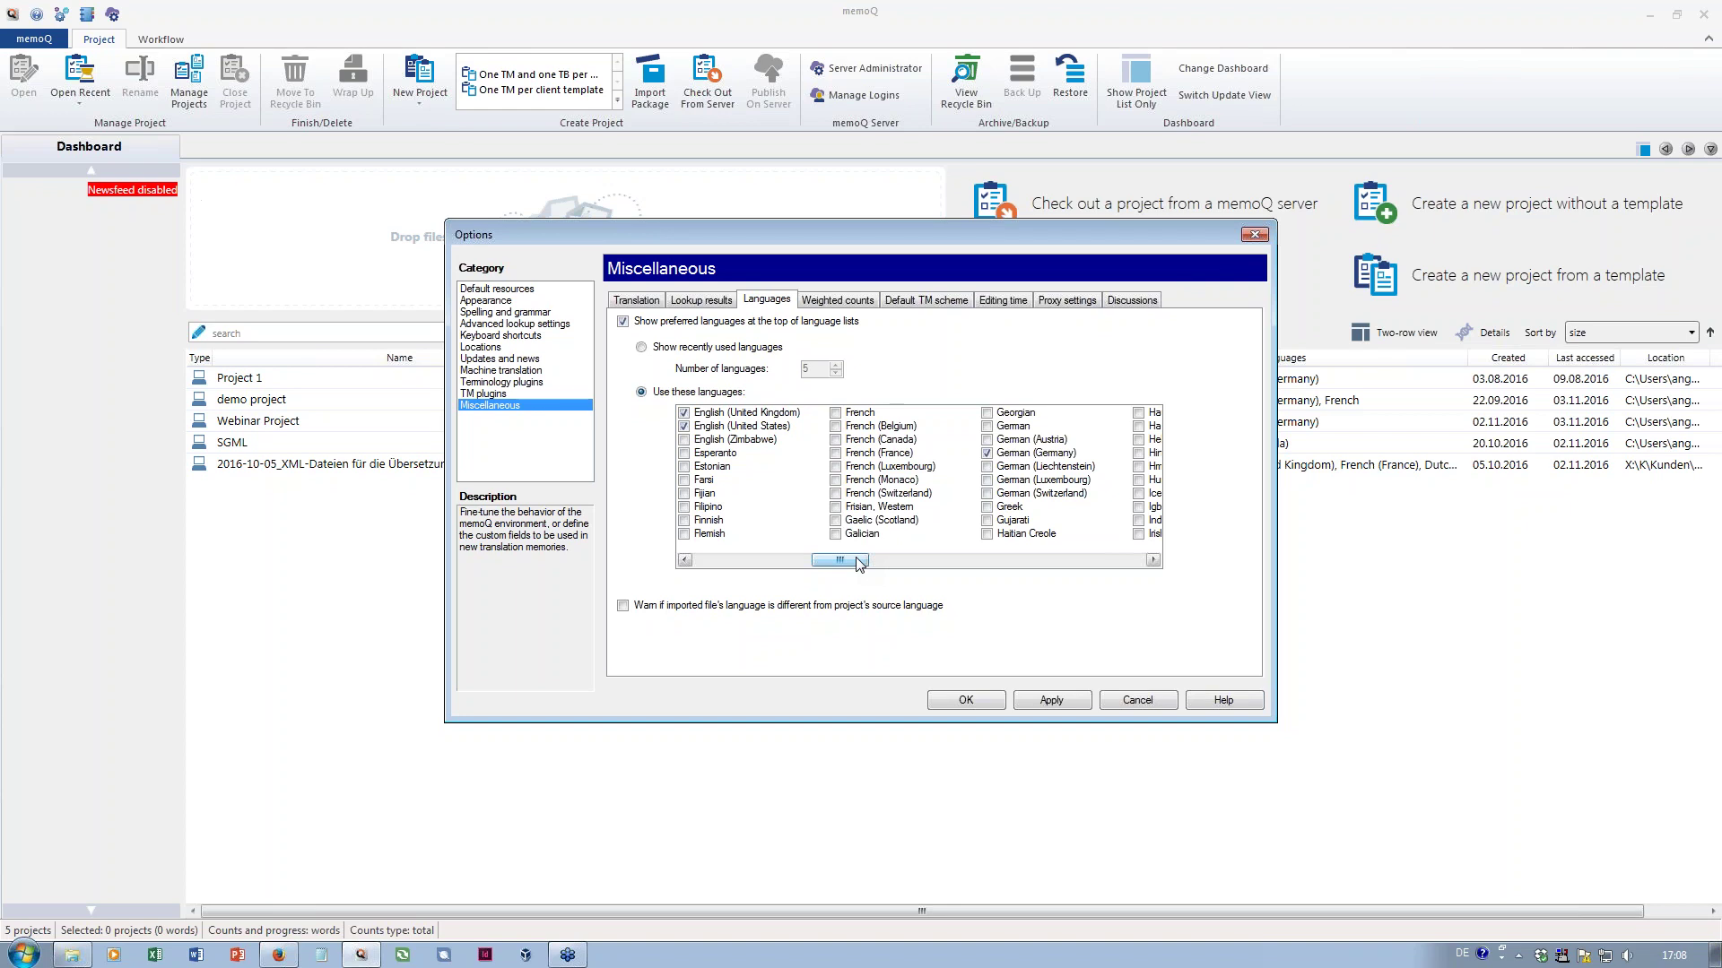
left_click(1138, 700)
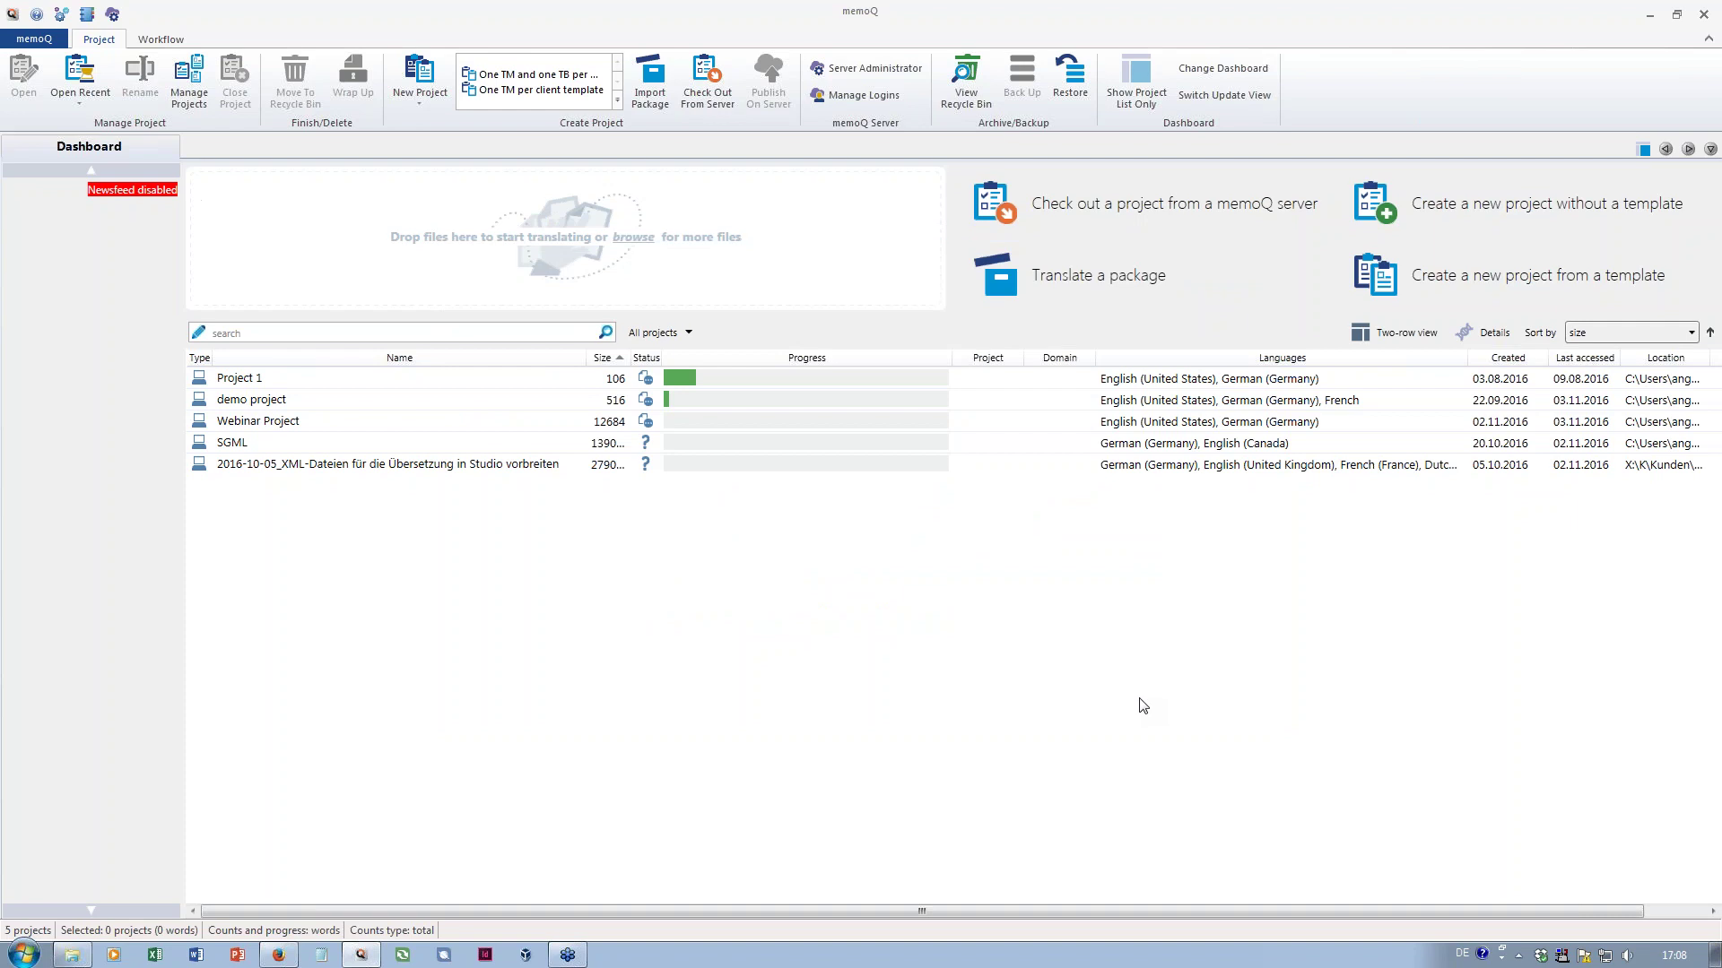
Open Webinar Project with Customization.docx, hide its View pane and show it again
double_click(320, 423)
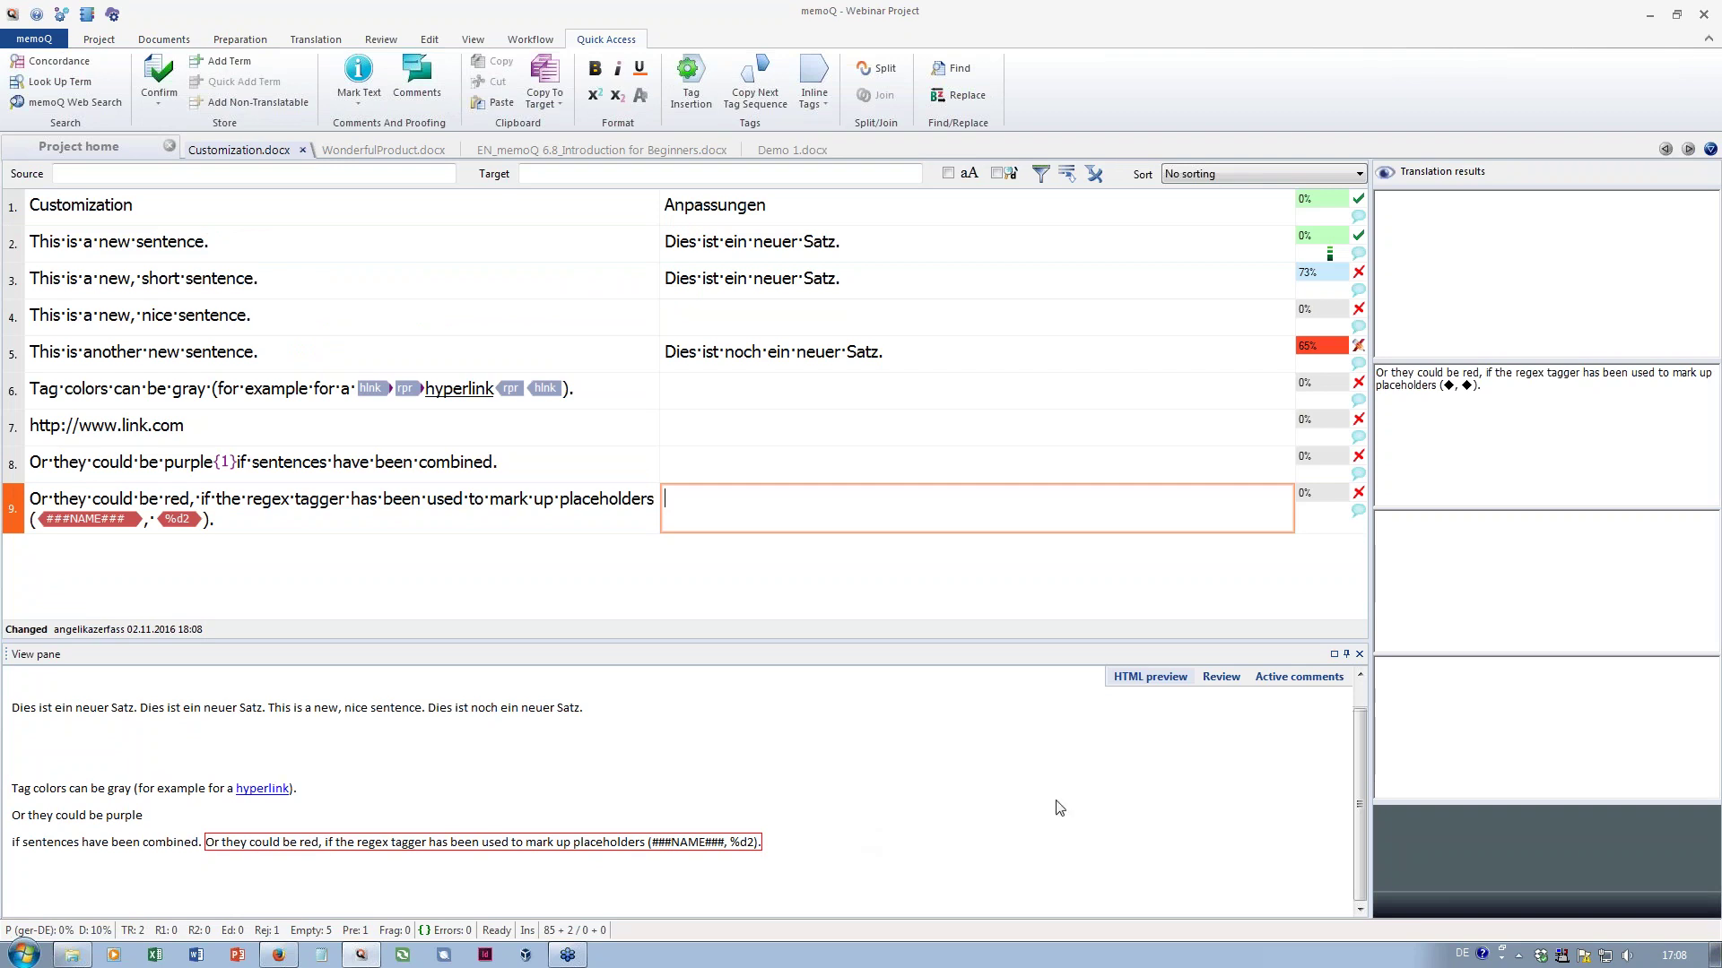
left_click(1361, 657)
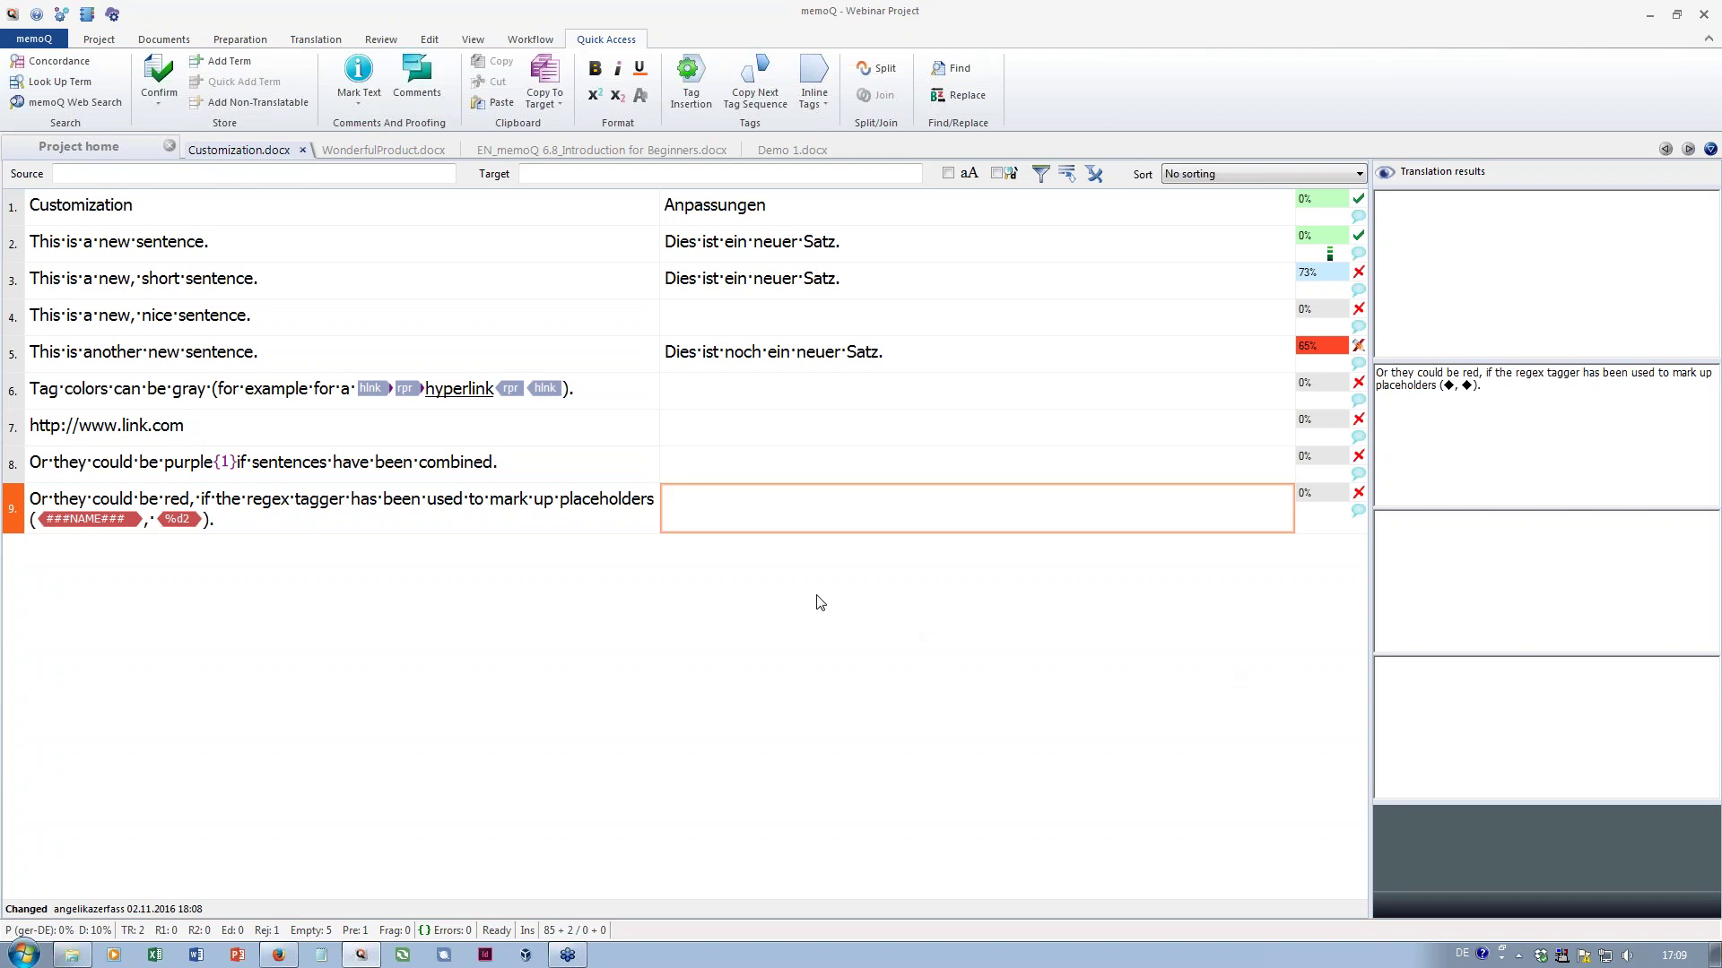
left_click(472, 39)
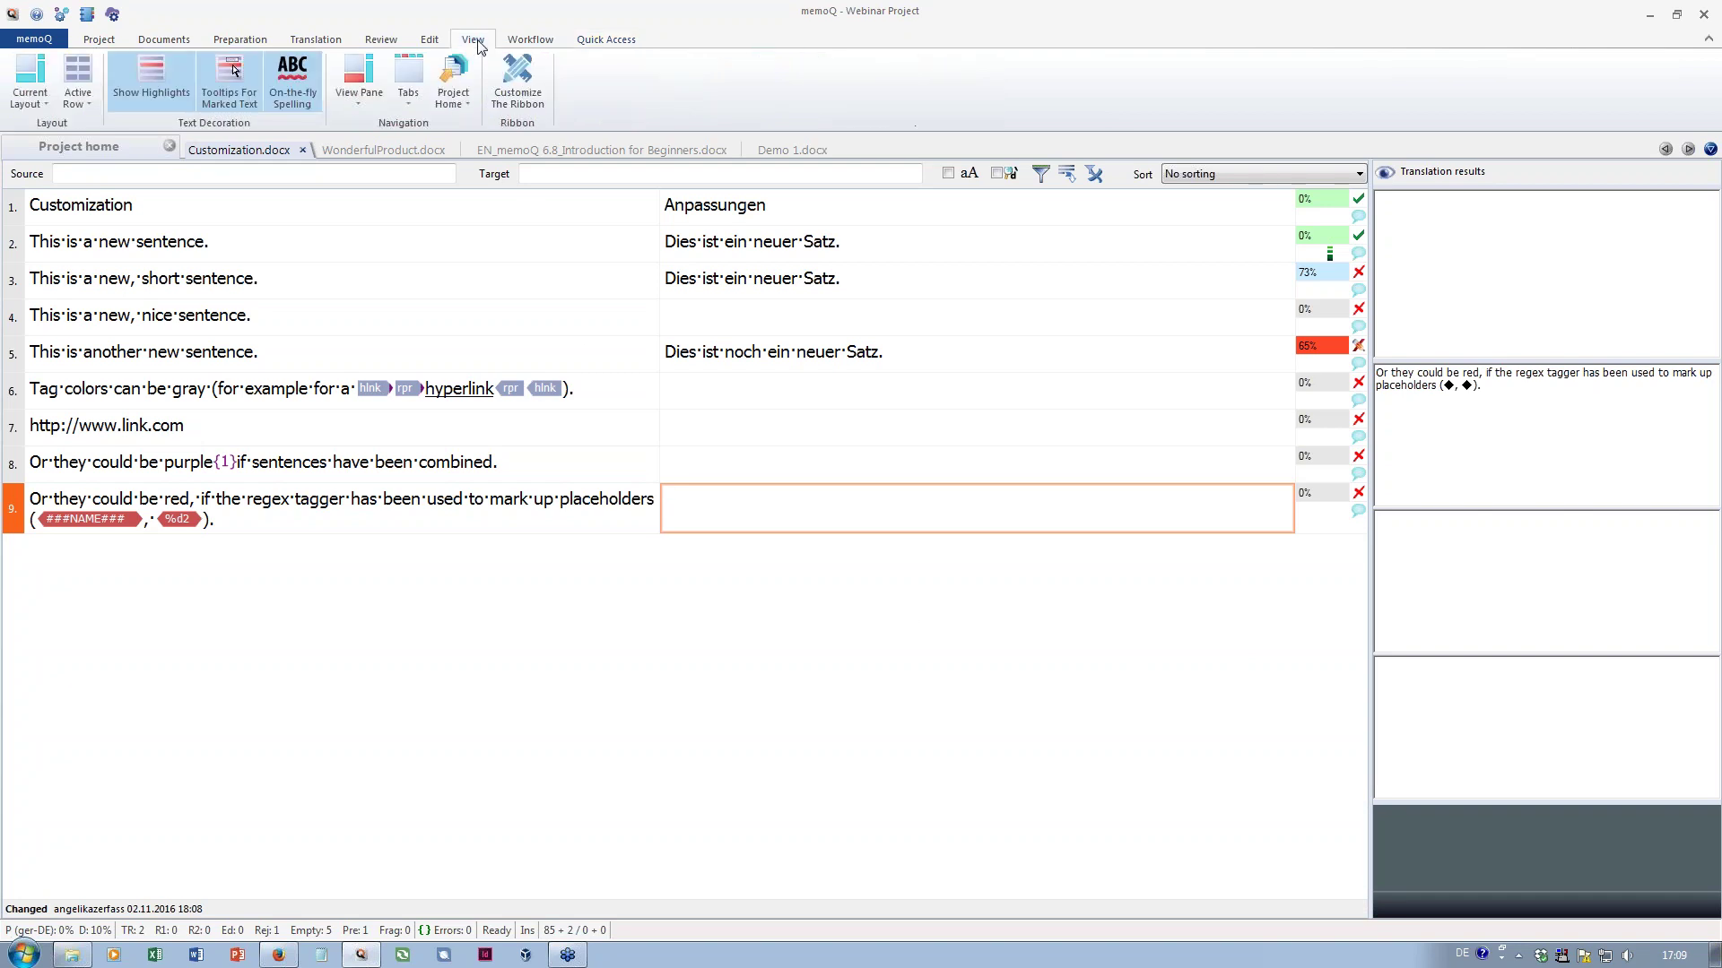
left_click(357, 76)
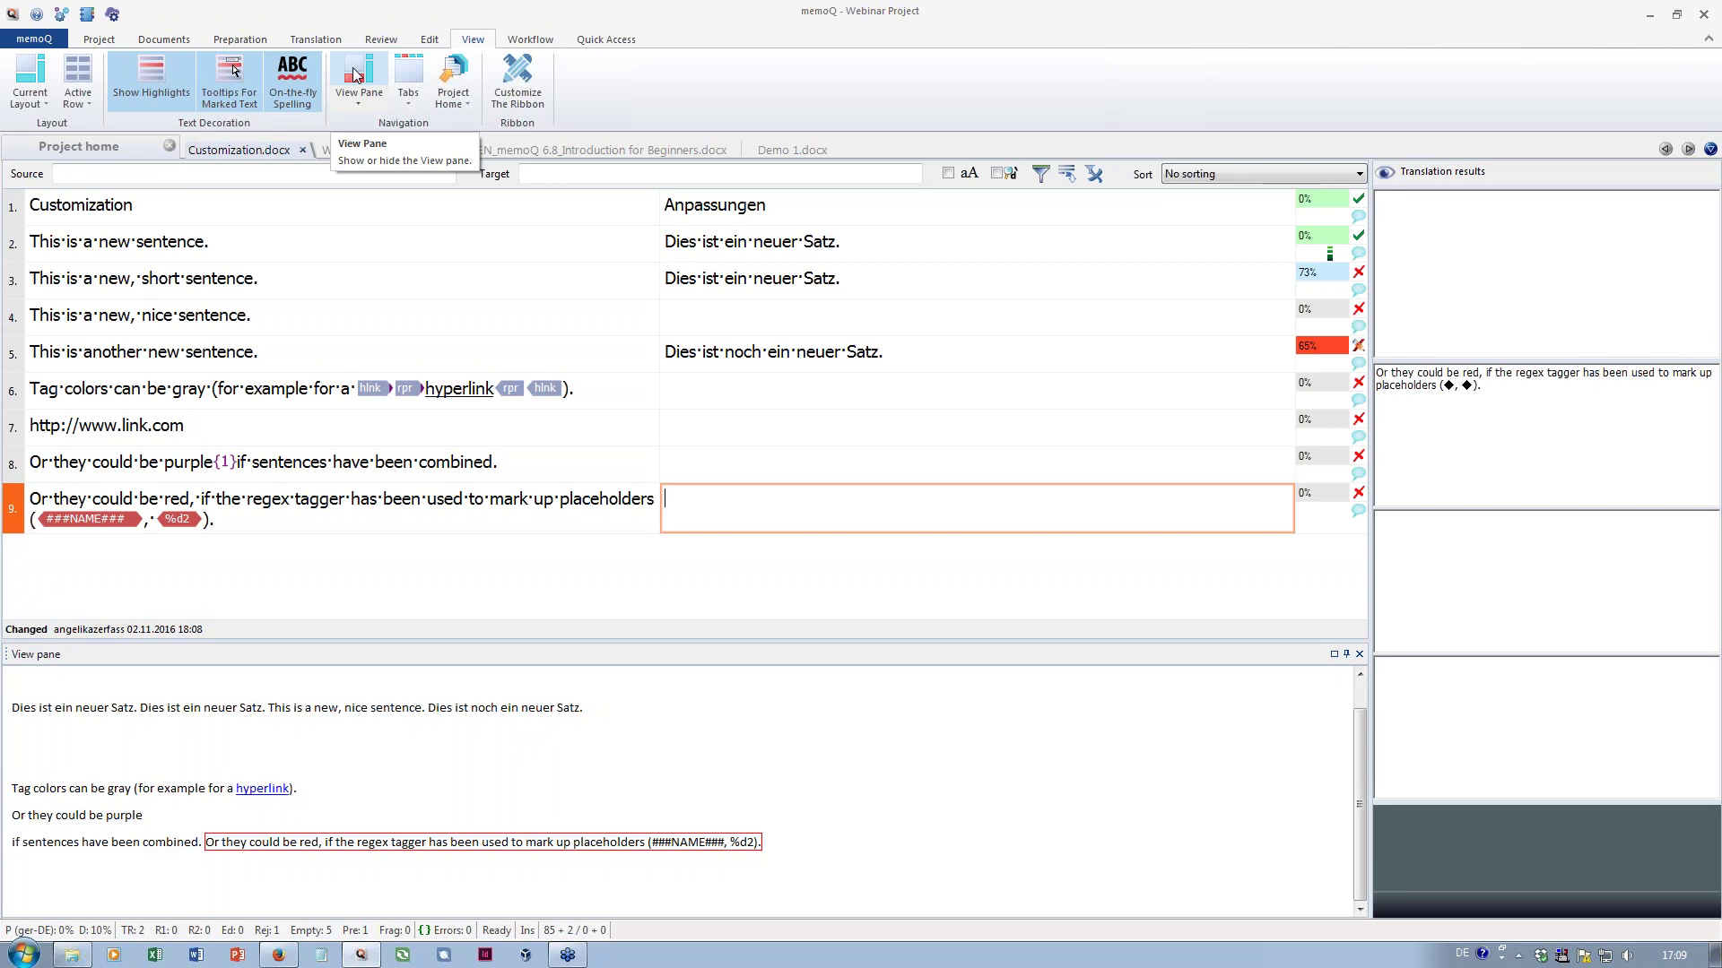
Dock the View pane to the left of the translation grid, move it above the grid and back to the left
left_click(7, 653)
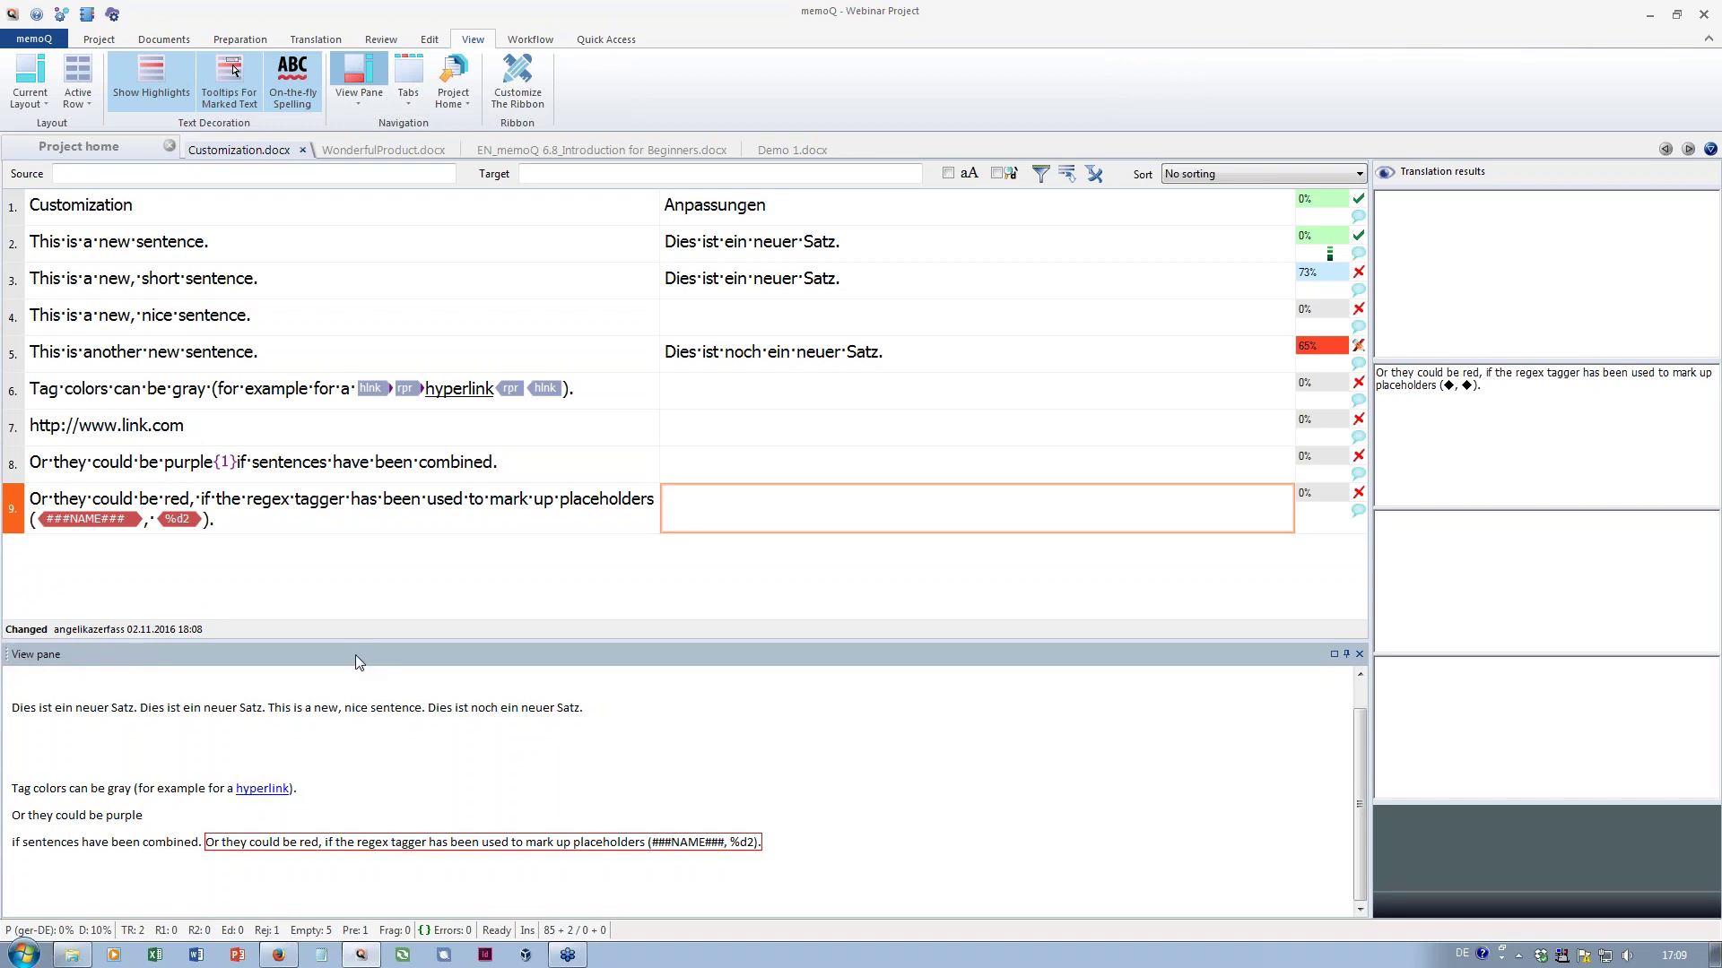
mouse_move(353, 654)
left_mouse_down()
mouse_move(599, 518)
mouse_move(693, 505)
mouse_move(692, 431)
mouse_move(718, 410)
mouse_move(689, 371)
left_mouse_up()
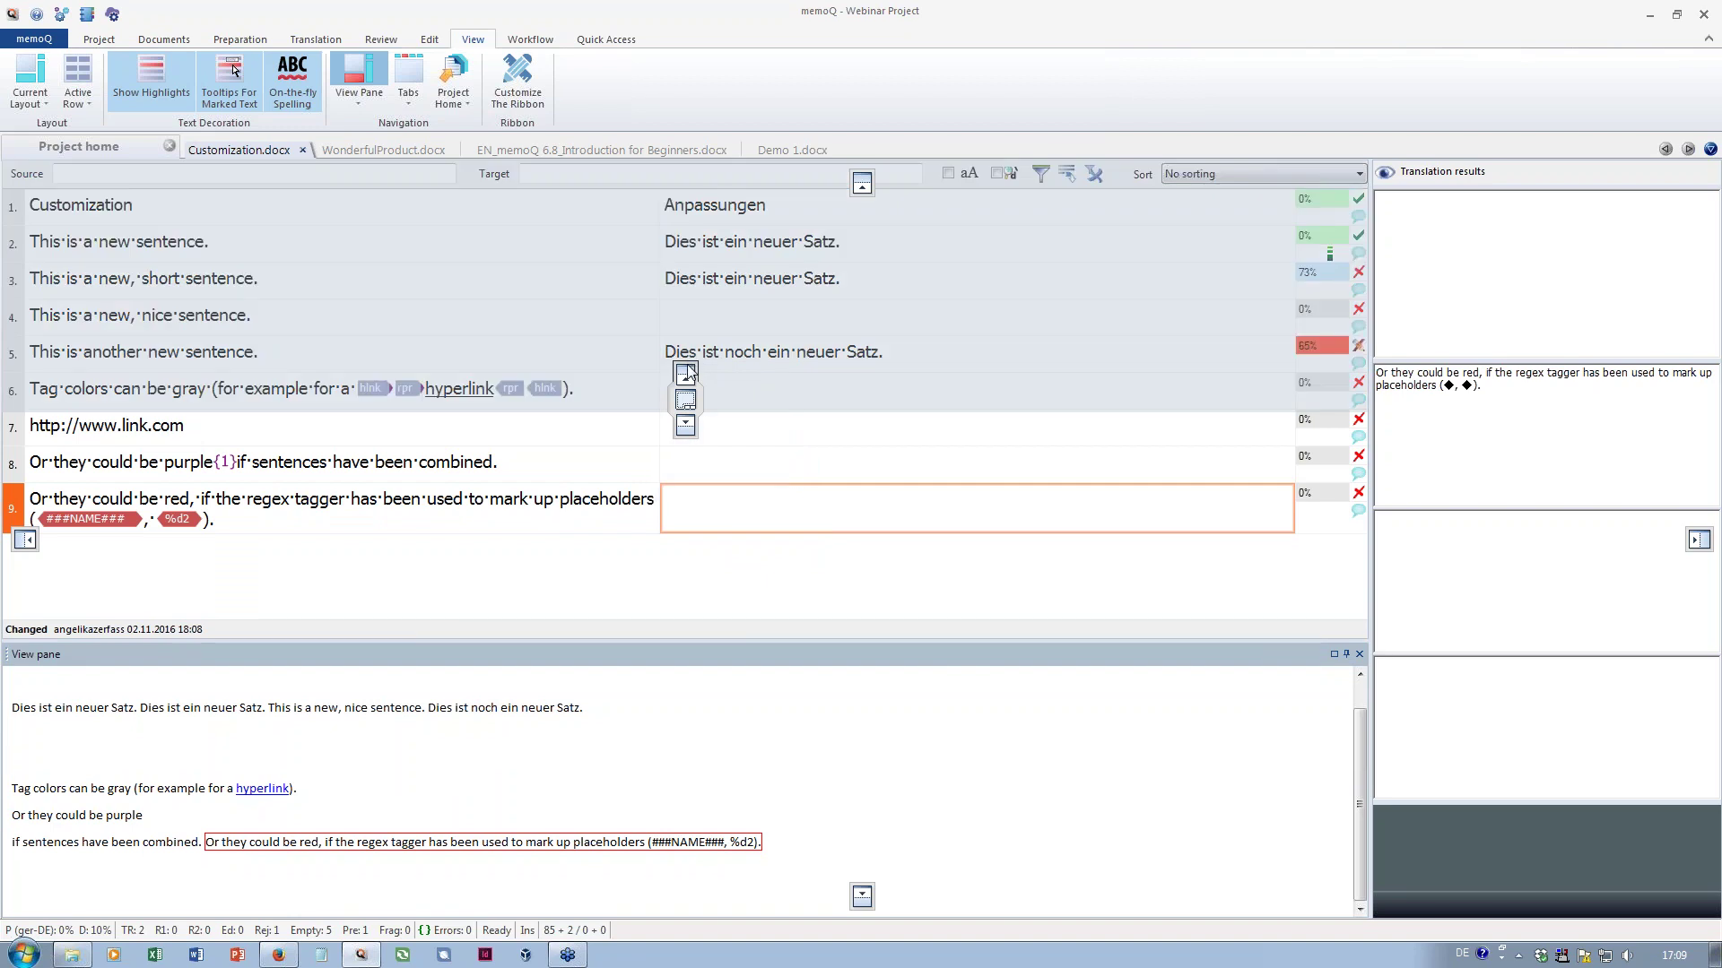
mouse_move(689, 371)
left_mouse_down()
mouse_move(1326, 422)
mouse_move(1699, 541)
mouse_move(254, 530)
mouse_move(42, 531)
mouse_move(30, 546)
left_mouse_up()
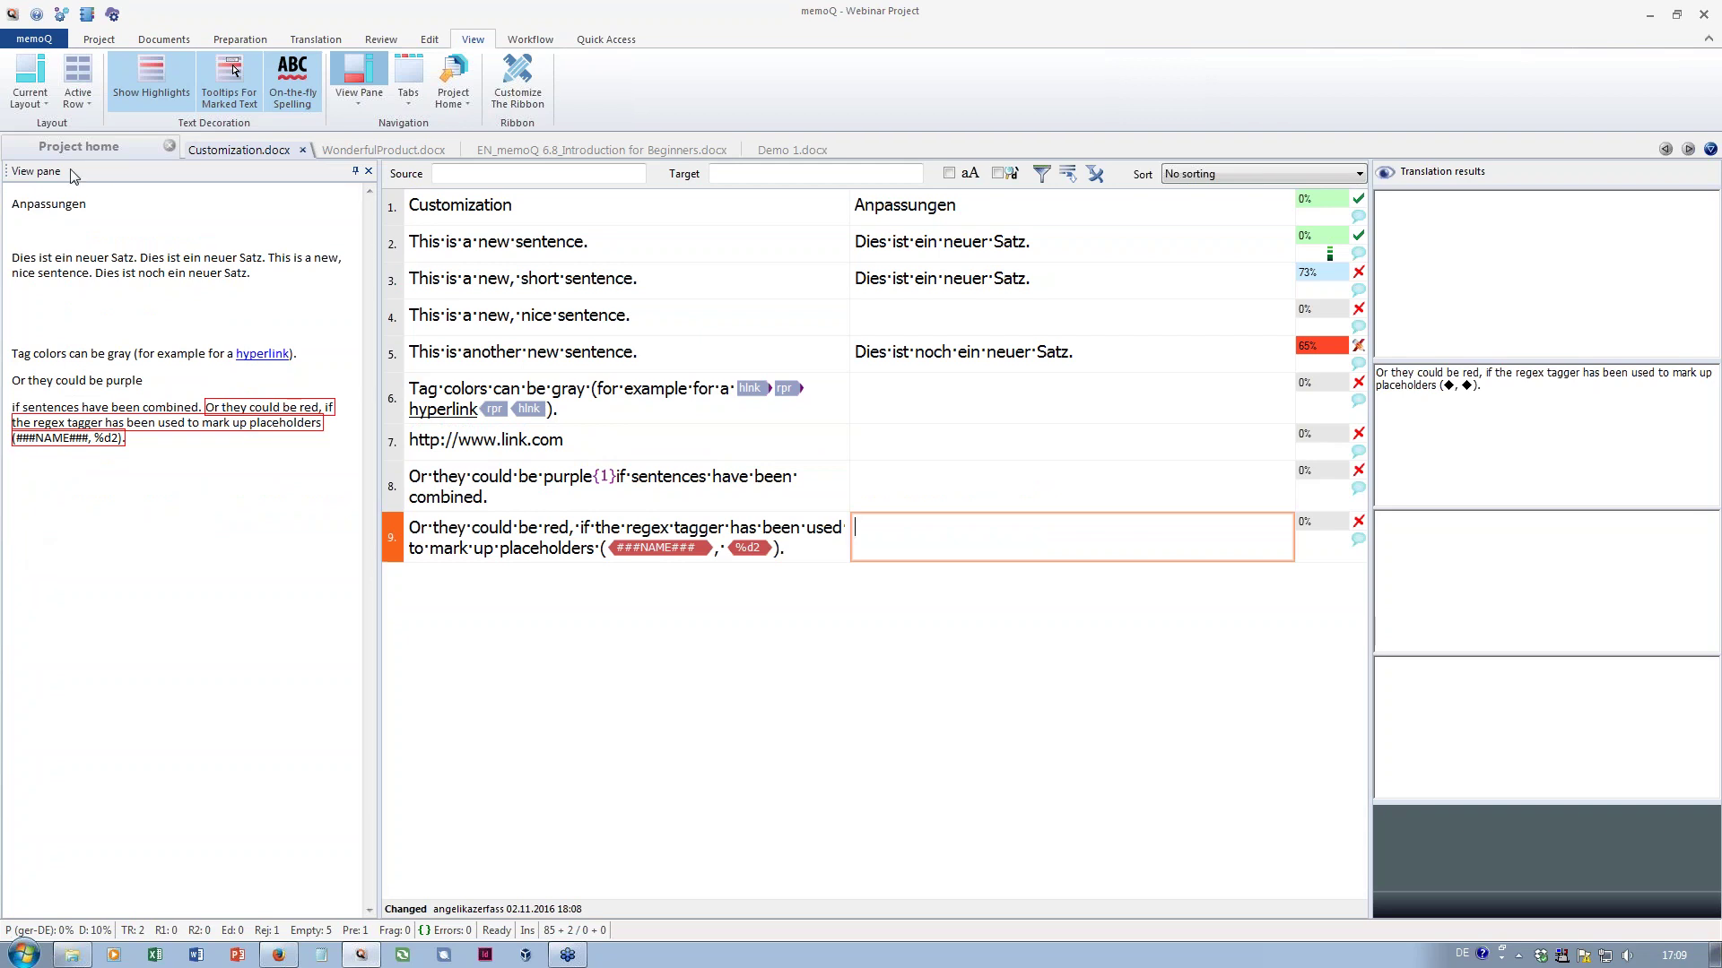
left_click_drag(73, 174, 868, 186)
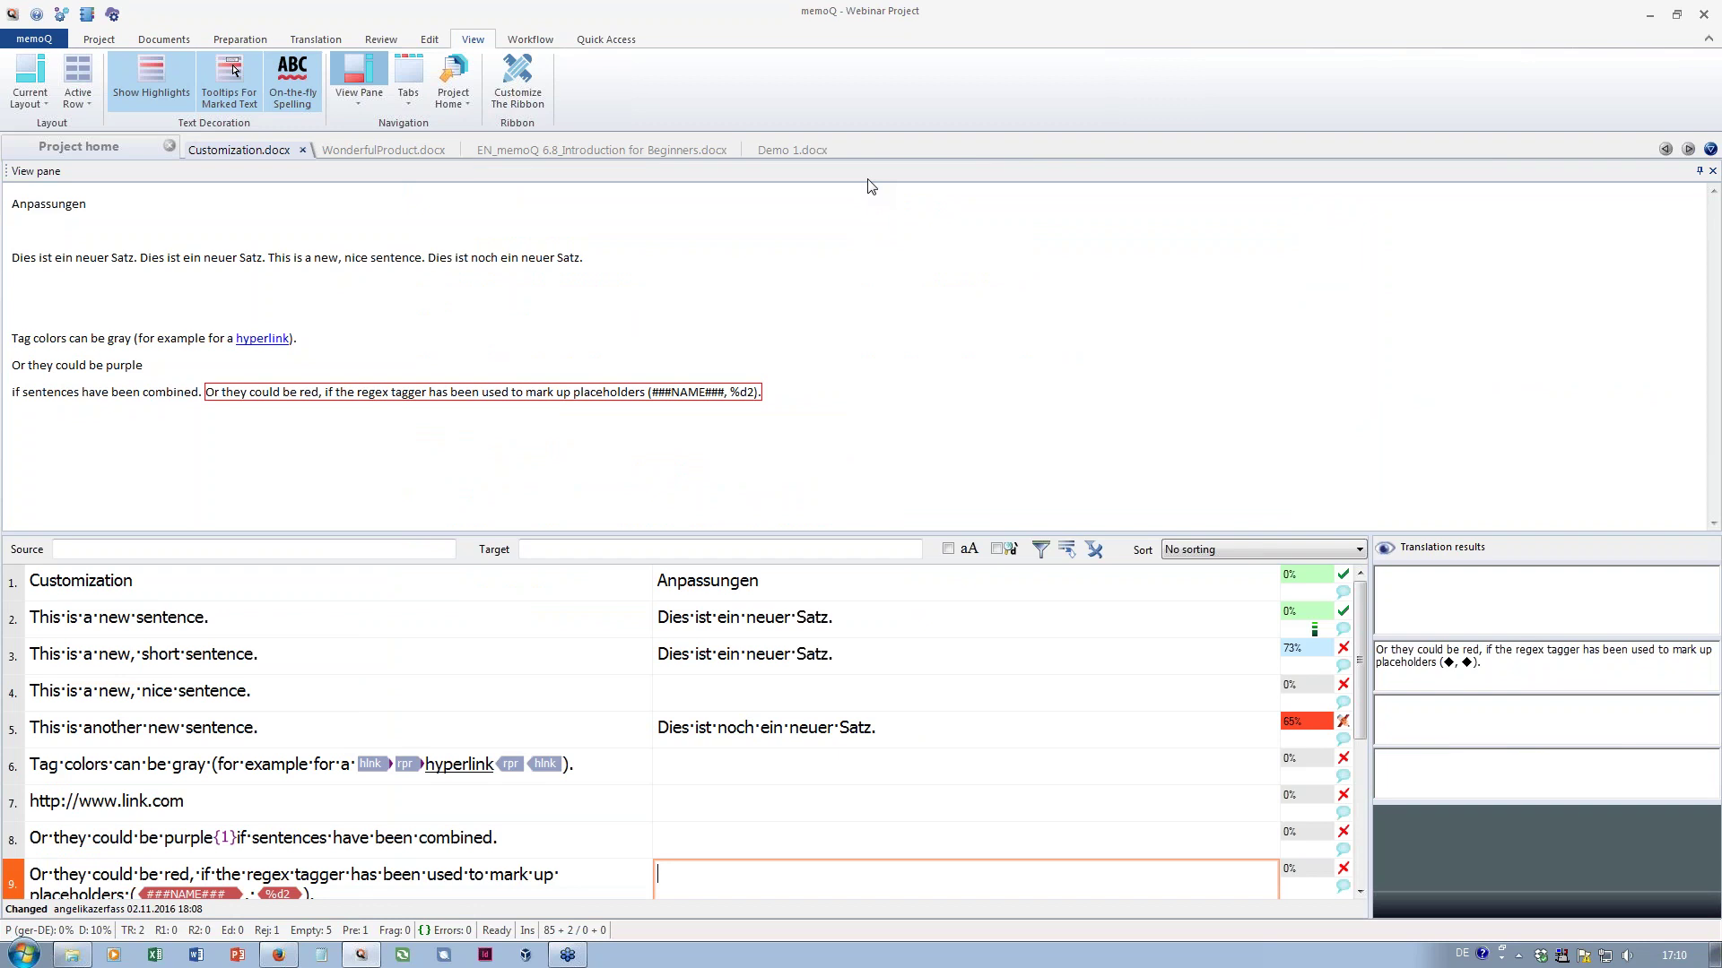
left_click_drag(870, 177, 23, 542)
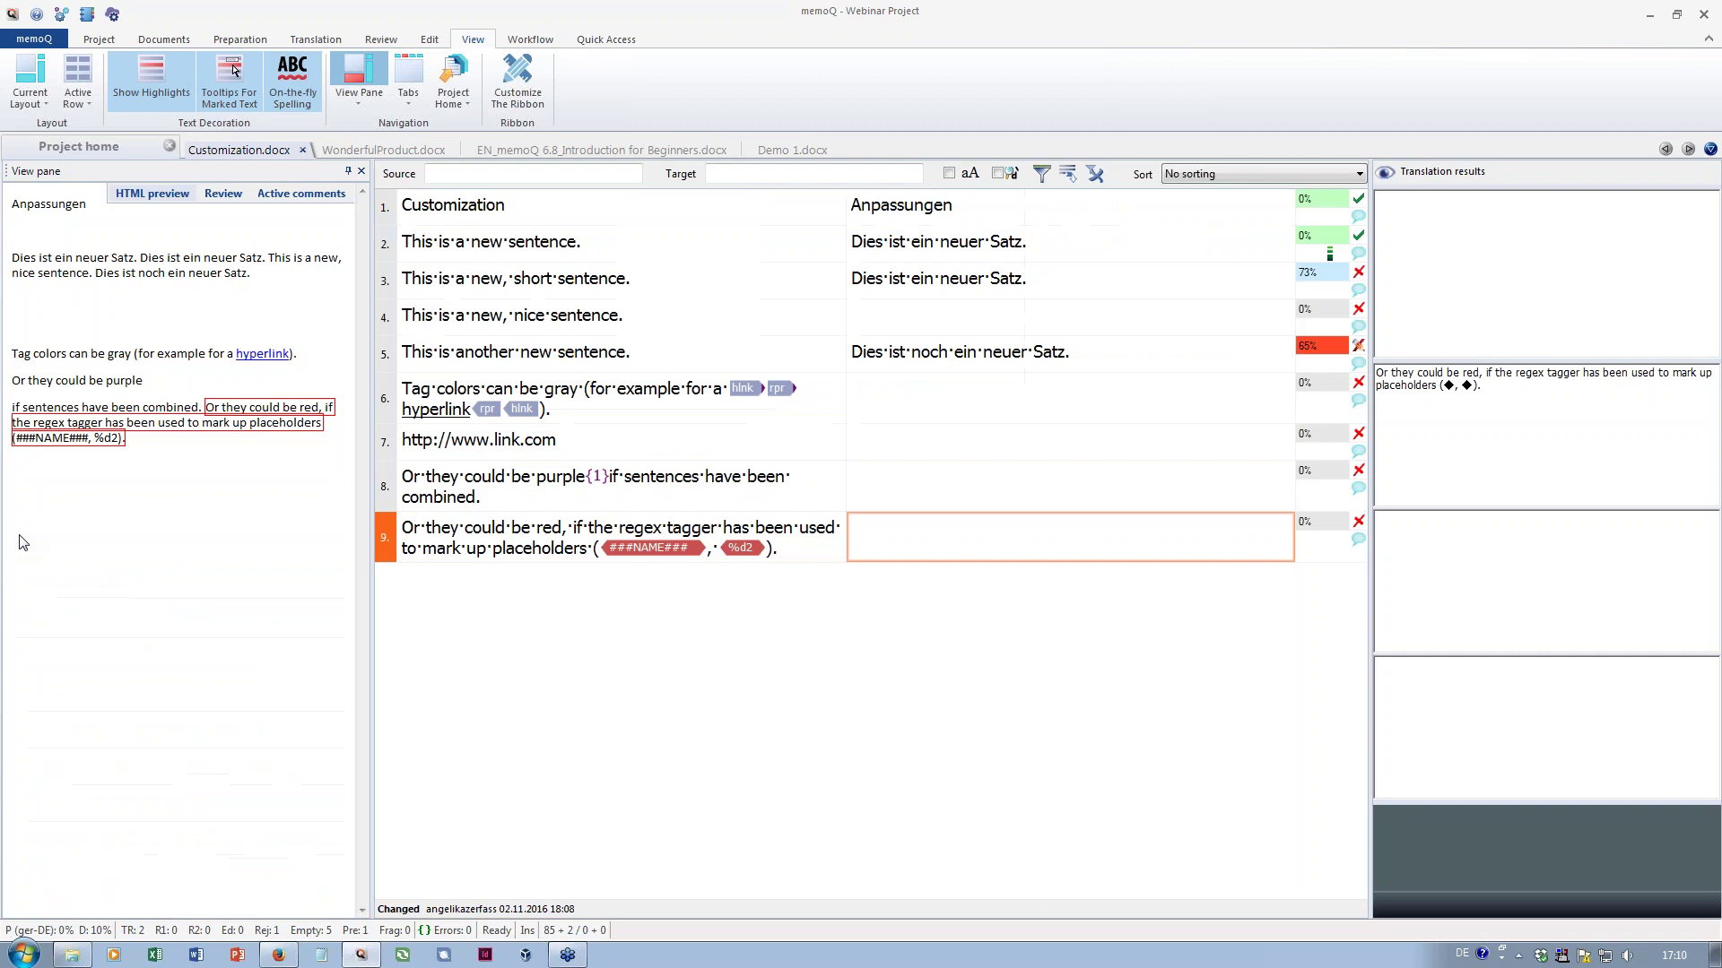
View the review and active comments in the View pane and return to the HTML preview
left_click(217, 203)
left_click(311, 199)
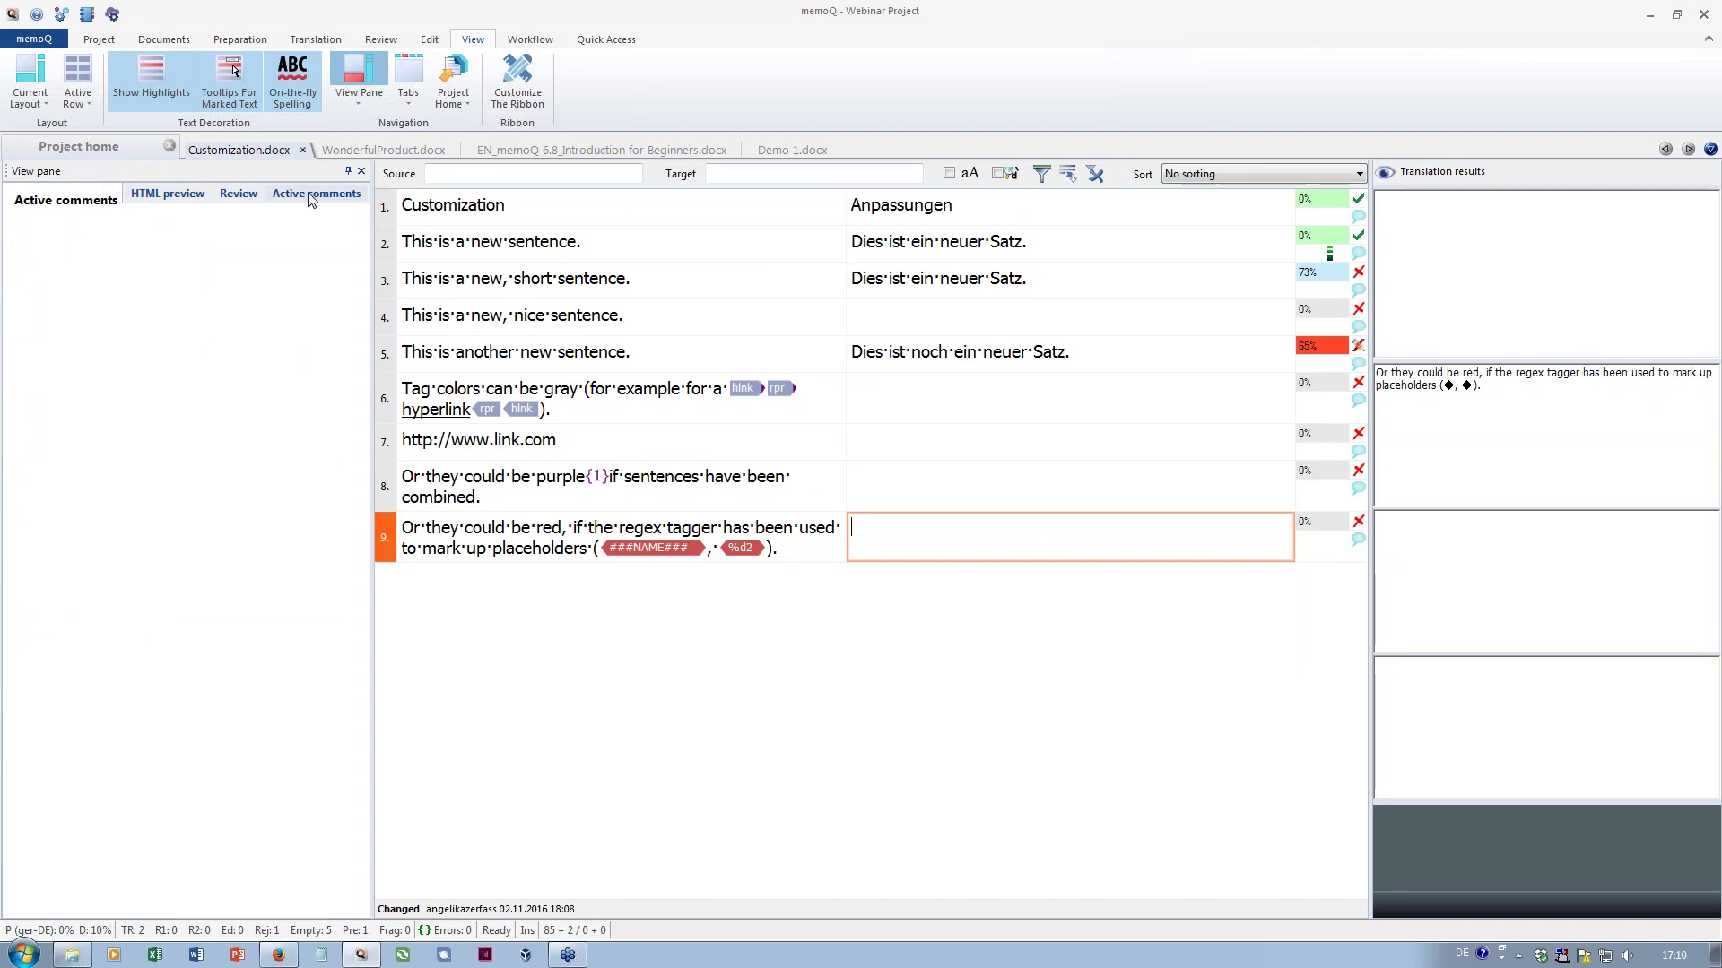
left_click(162, 199)
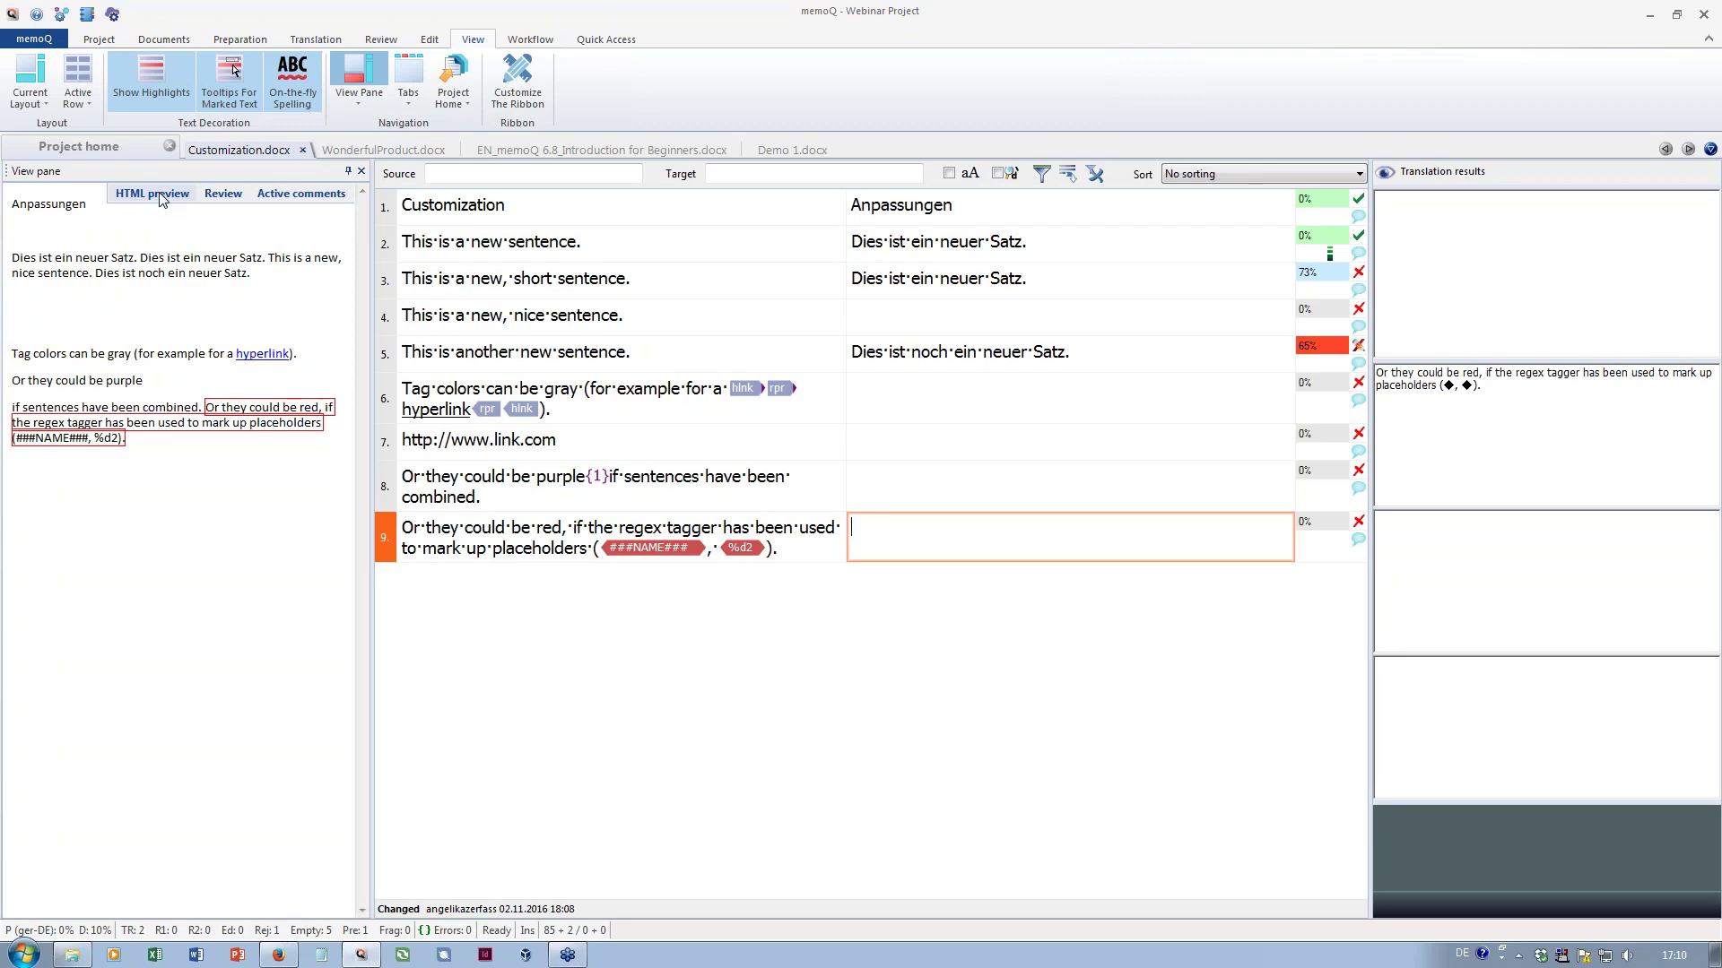
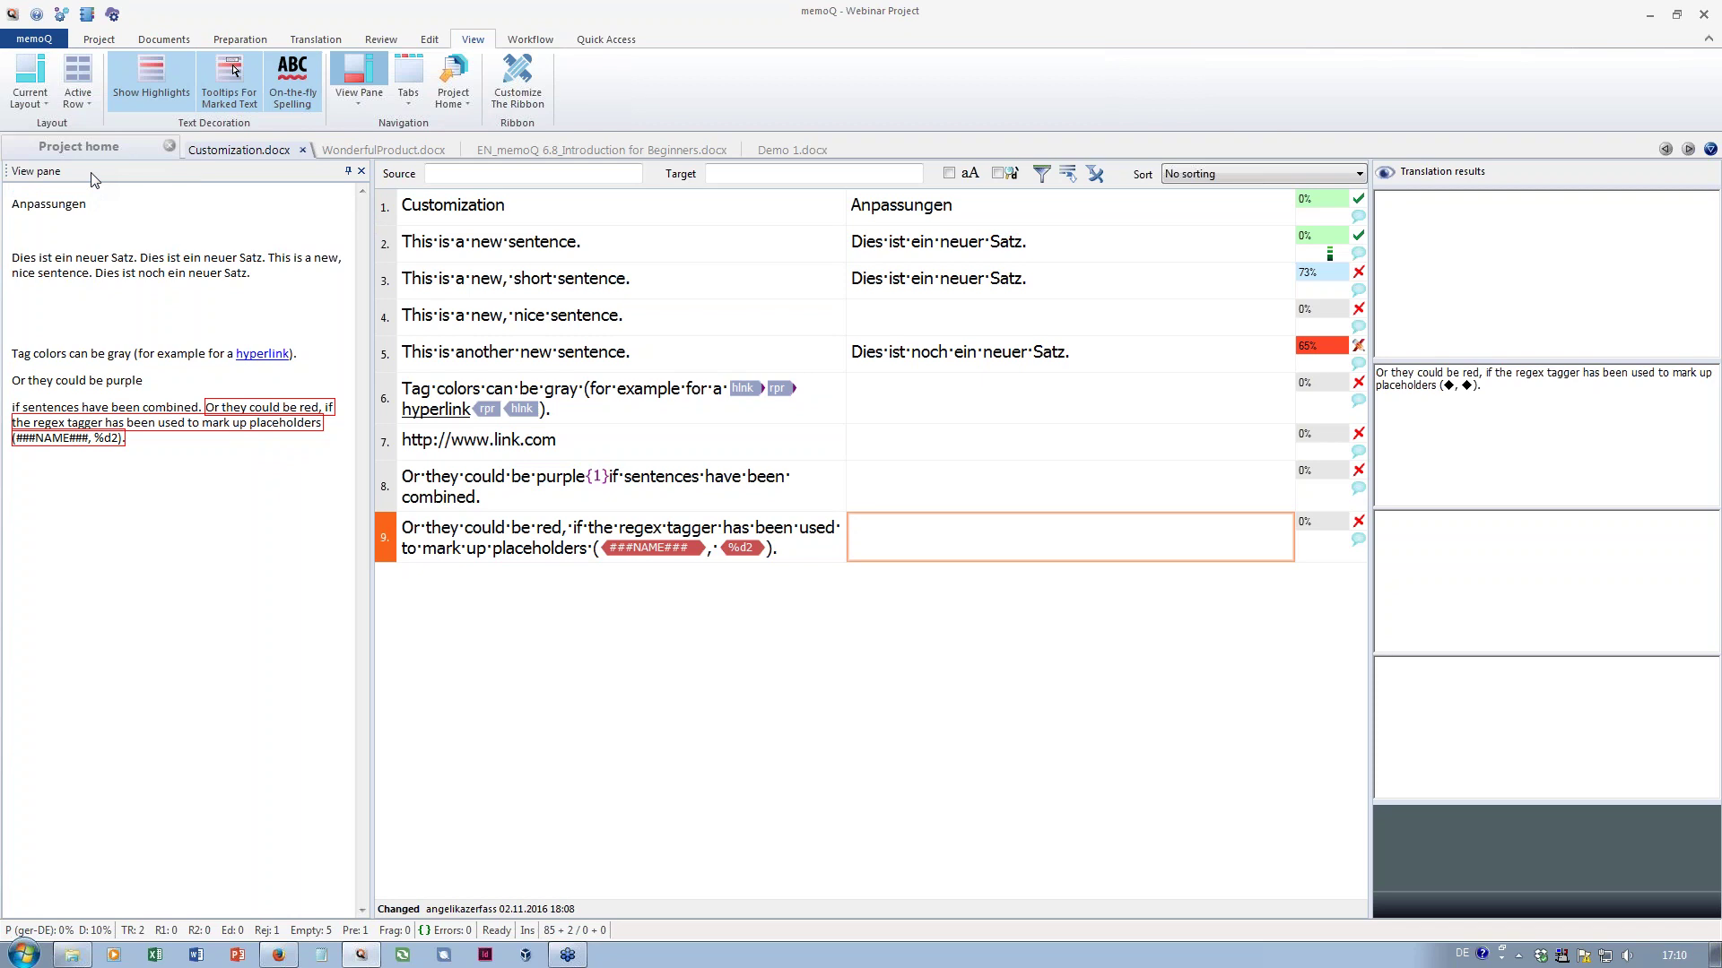
Switch the editor layout to Results On Top and select segment 2 to show its translation results
left_click(47, 106)
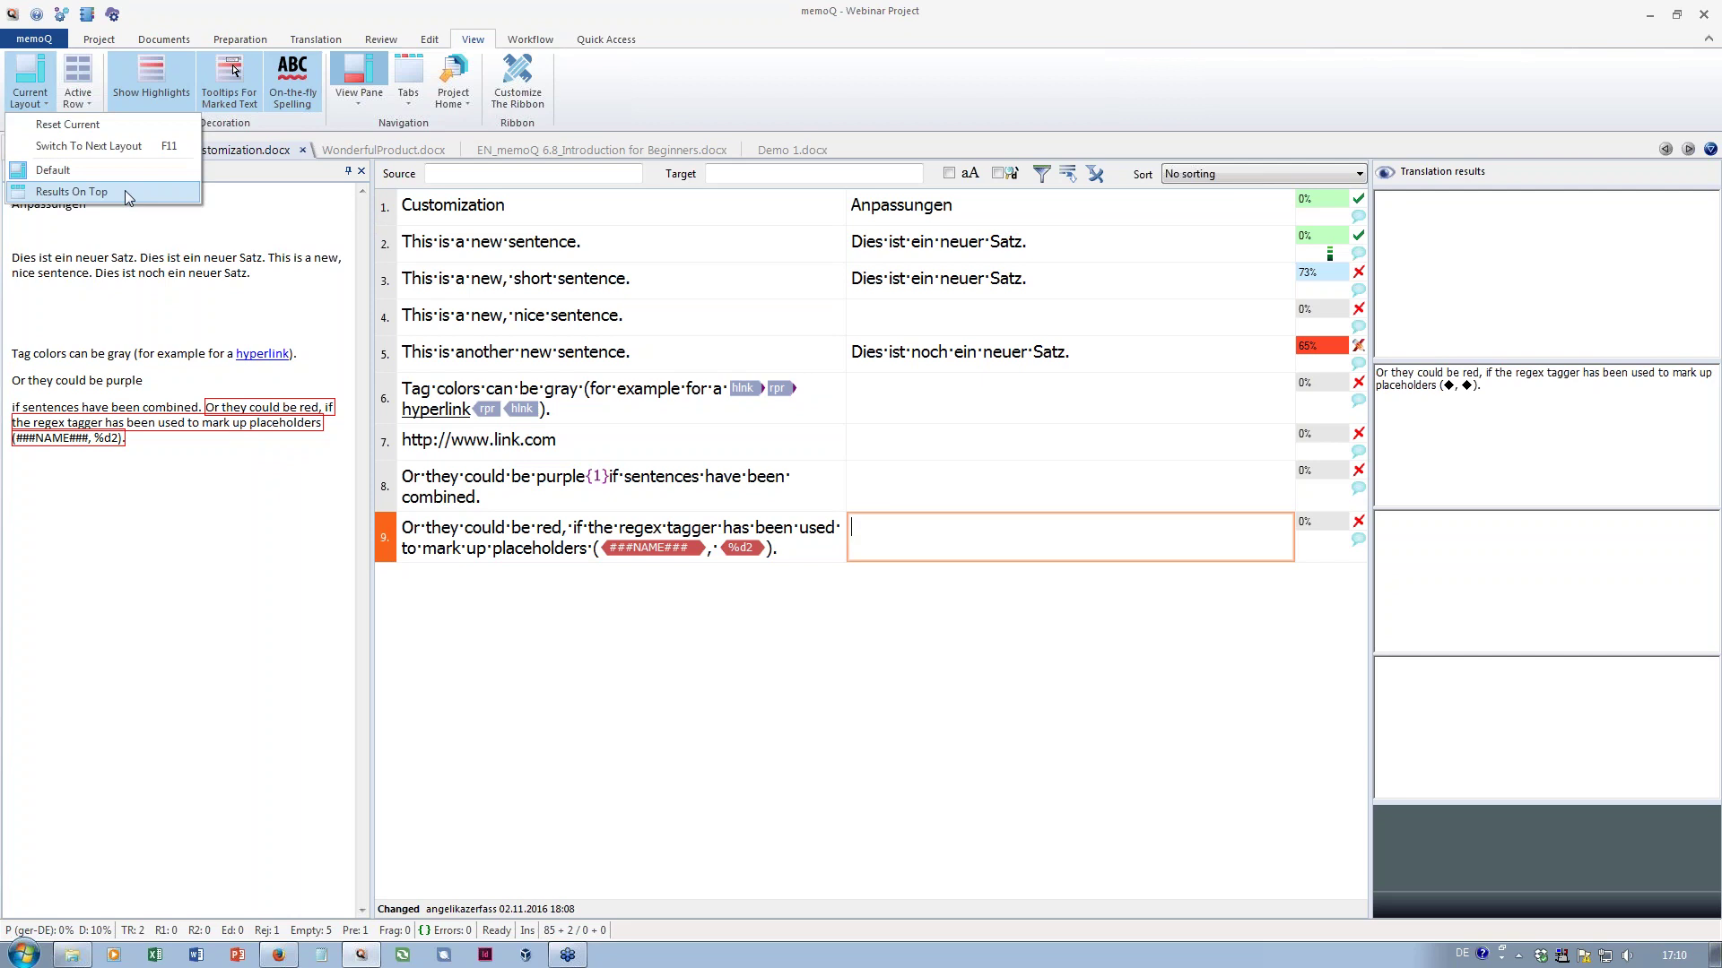
left_click(71, 191)
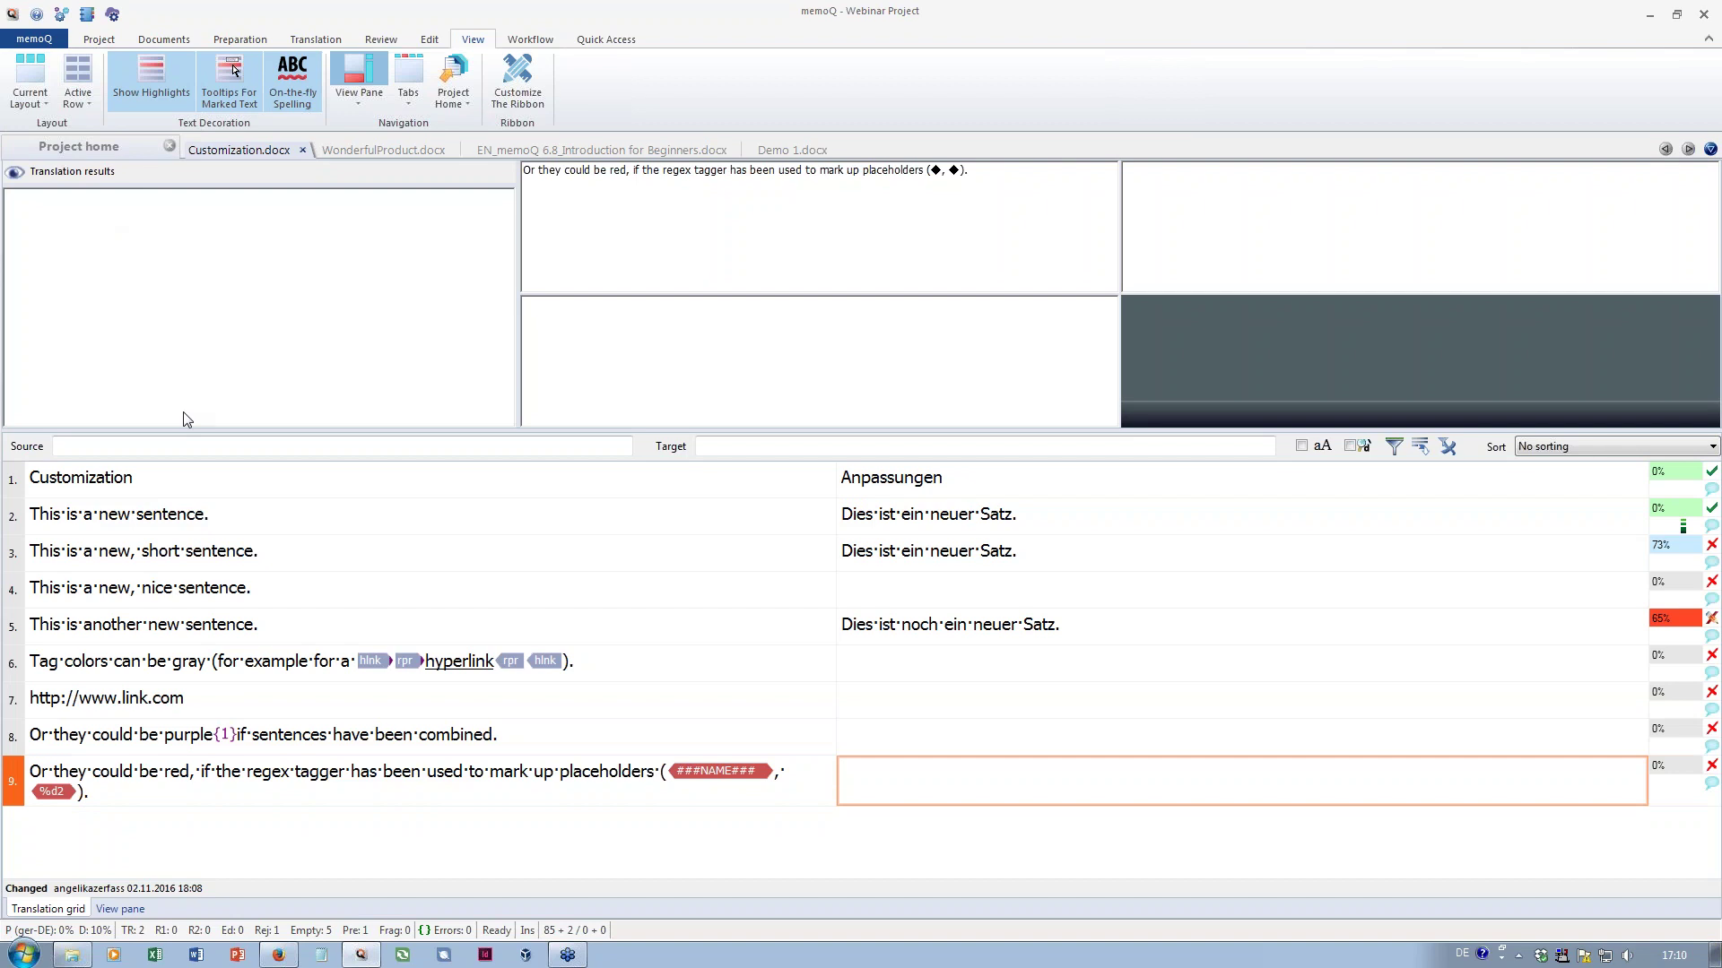
left_click(1110, 515)
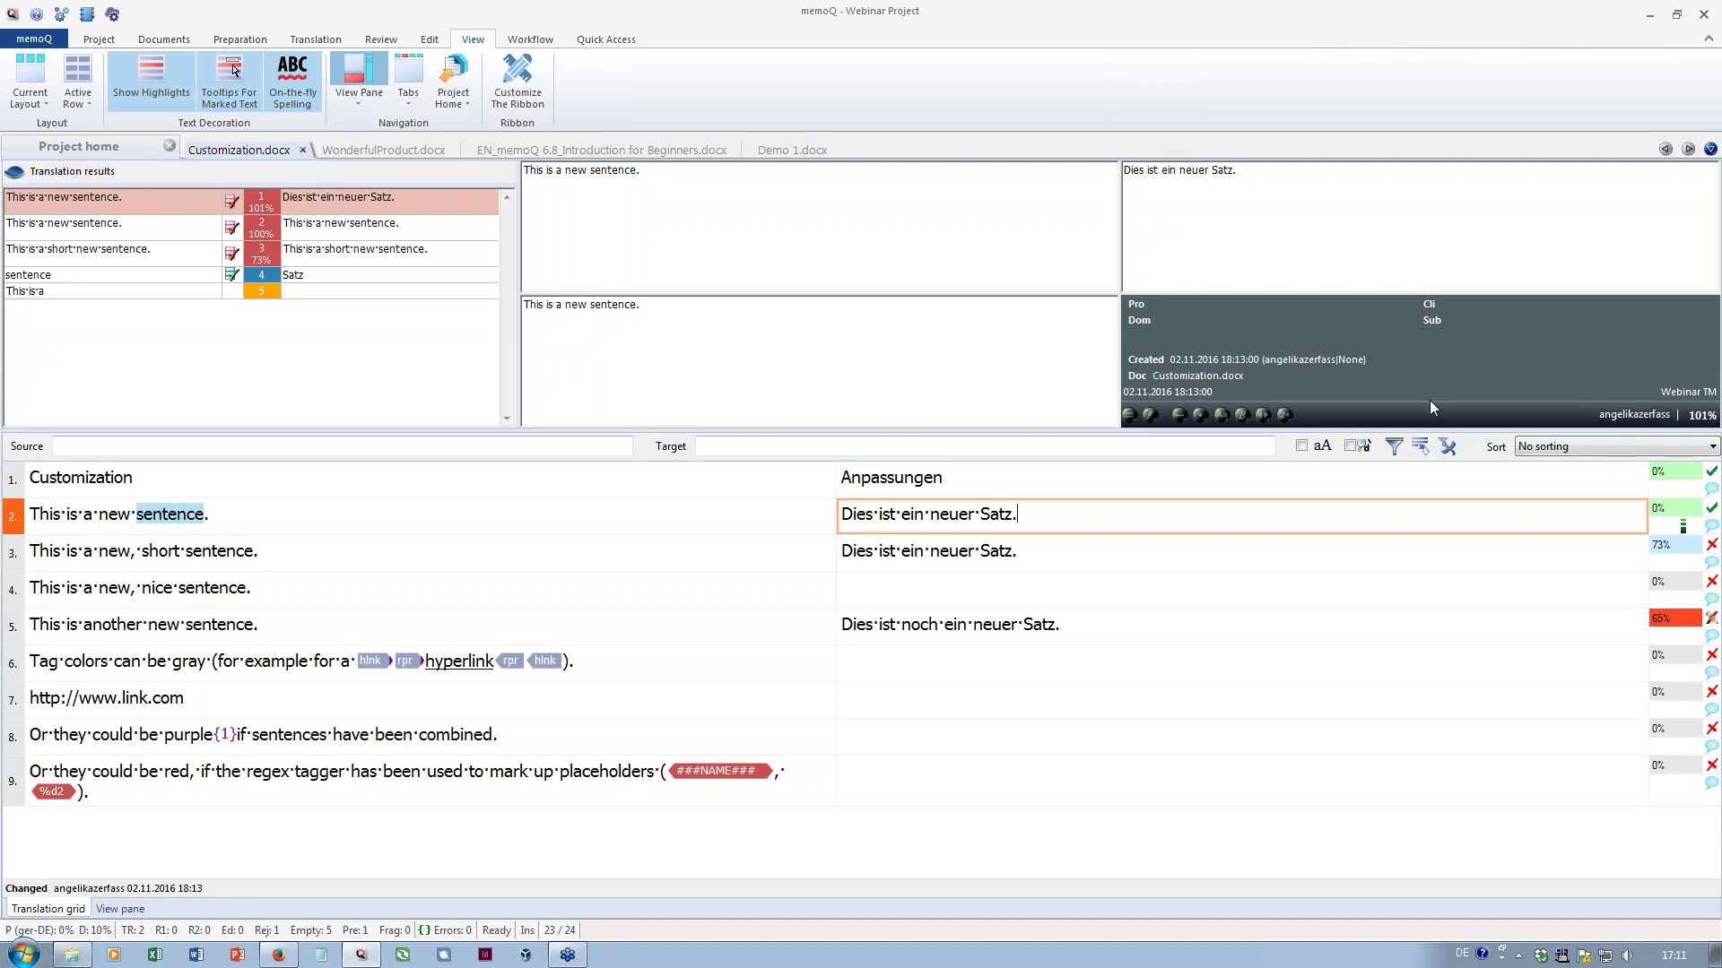
Return the editor to the Default layout and reset that layout to its original arrangement
left_click(46, 106)
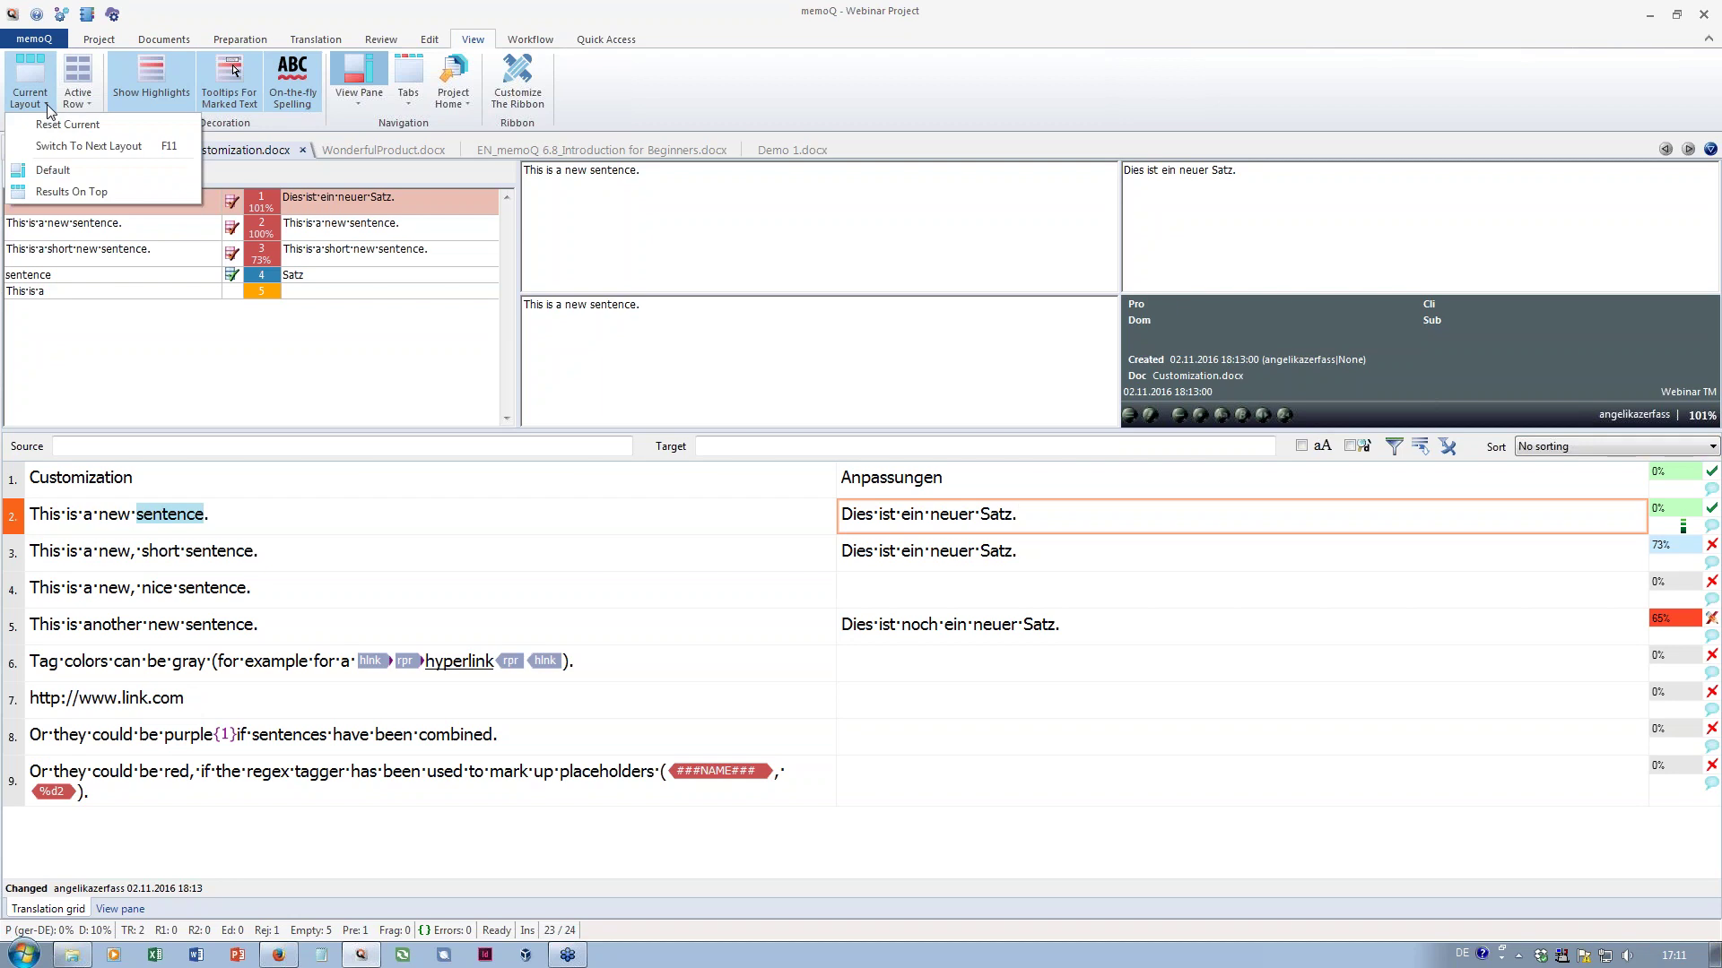
left_click(49, 172)
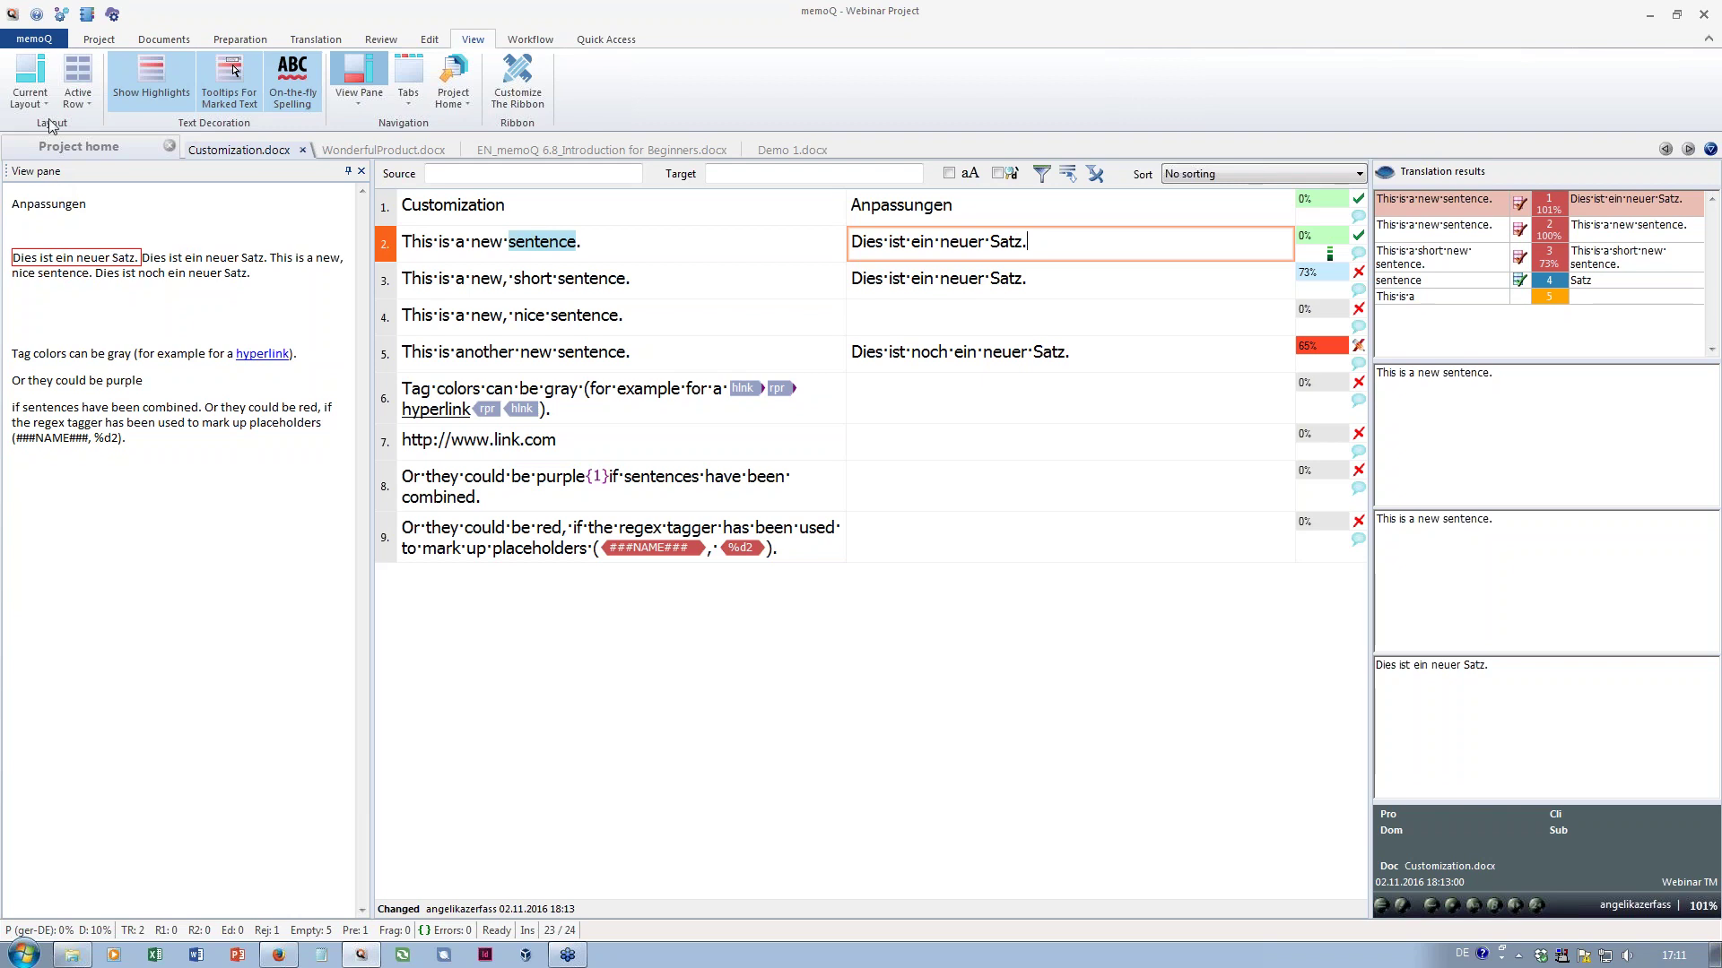
left_click(31, 97)
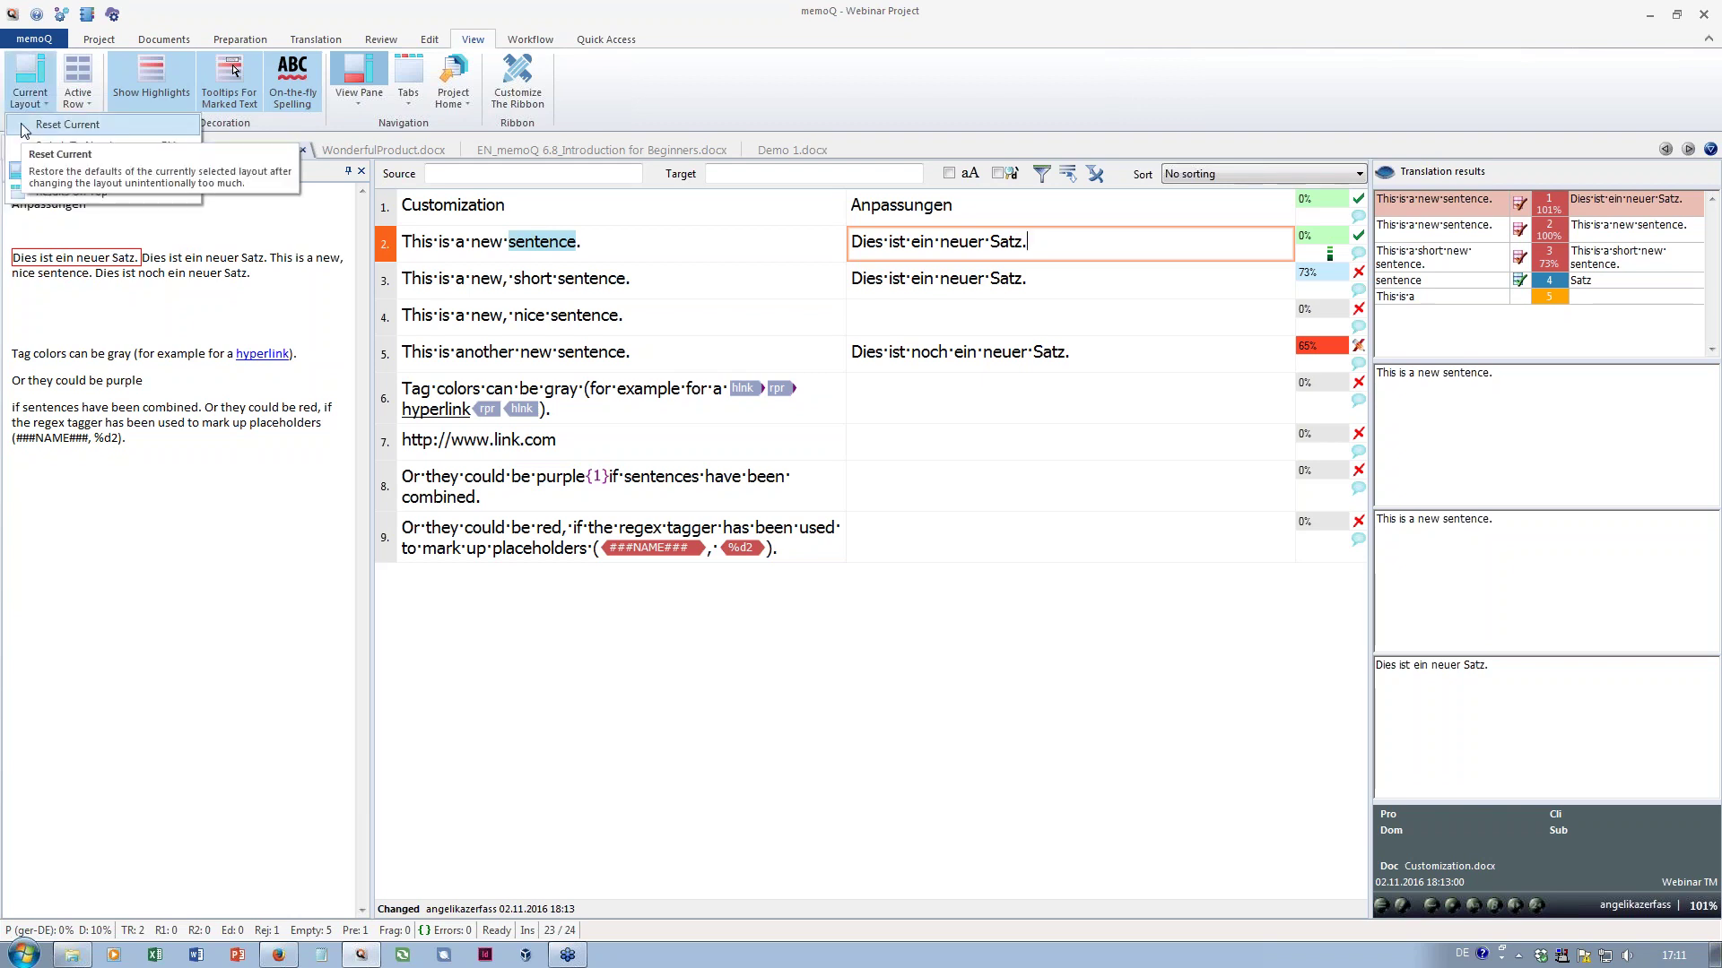
left_click(22, 129)
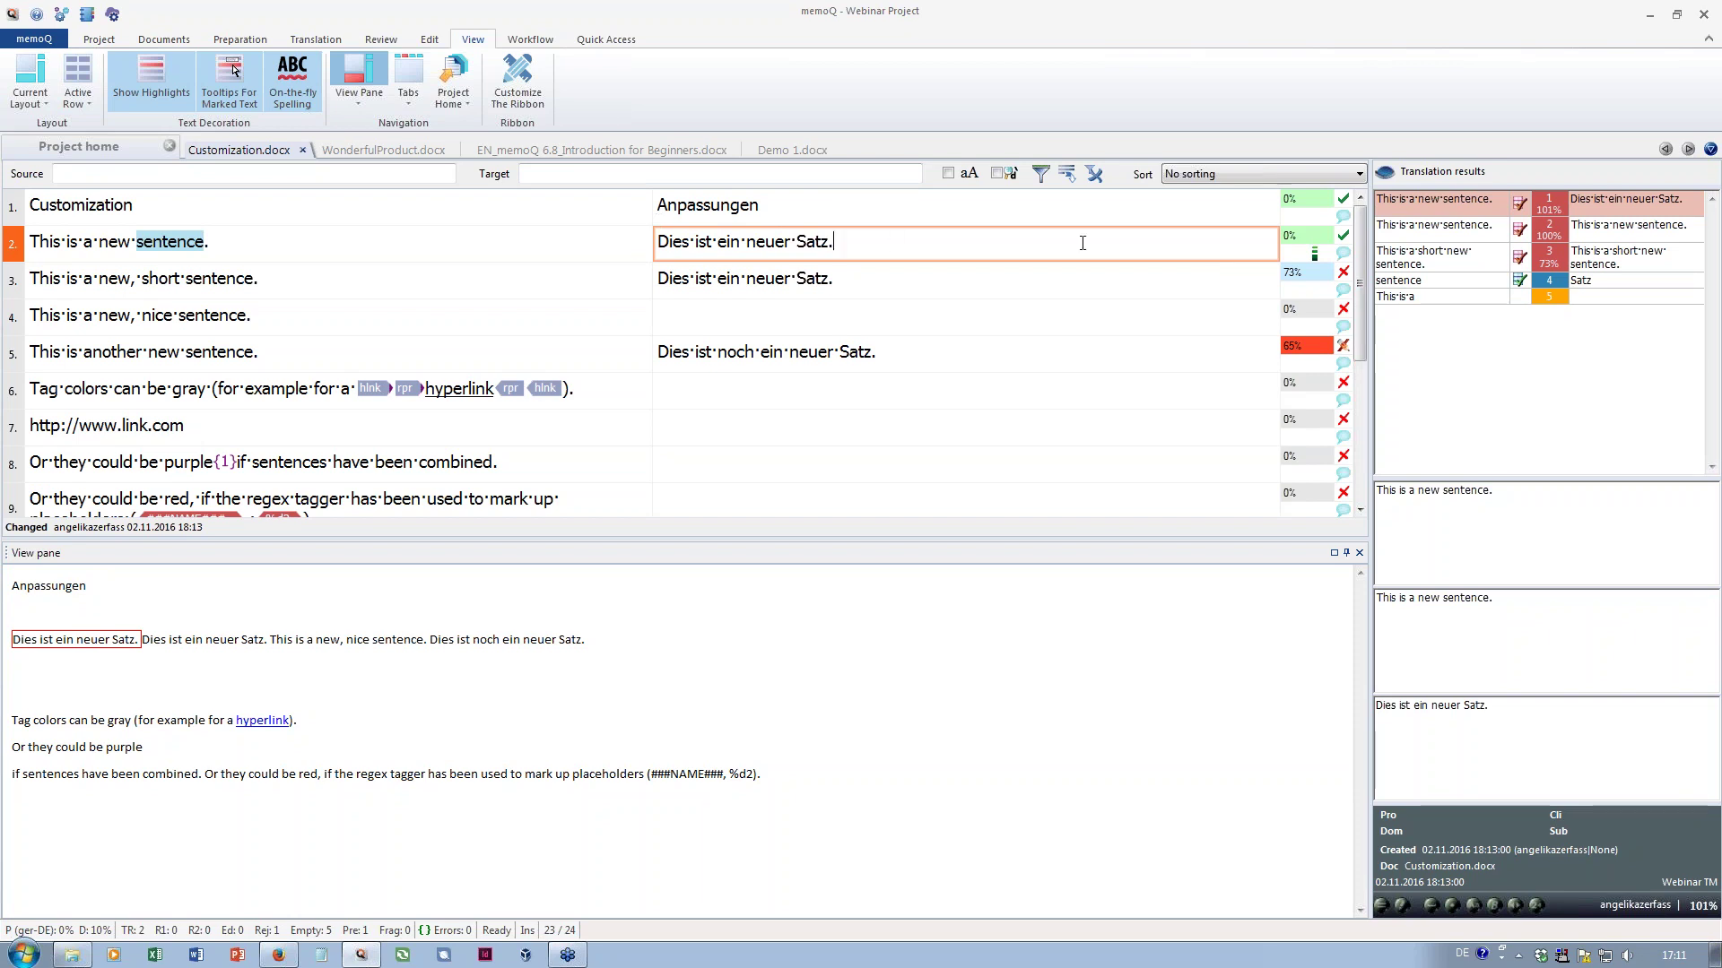
Enlarge the View pane upwards in two stages, activating segment 9 and segment 7 in the translation grid
left_click(936, 498)
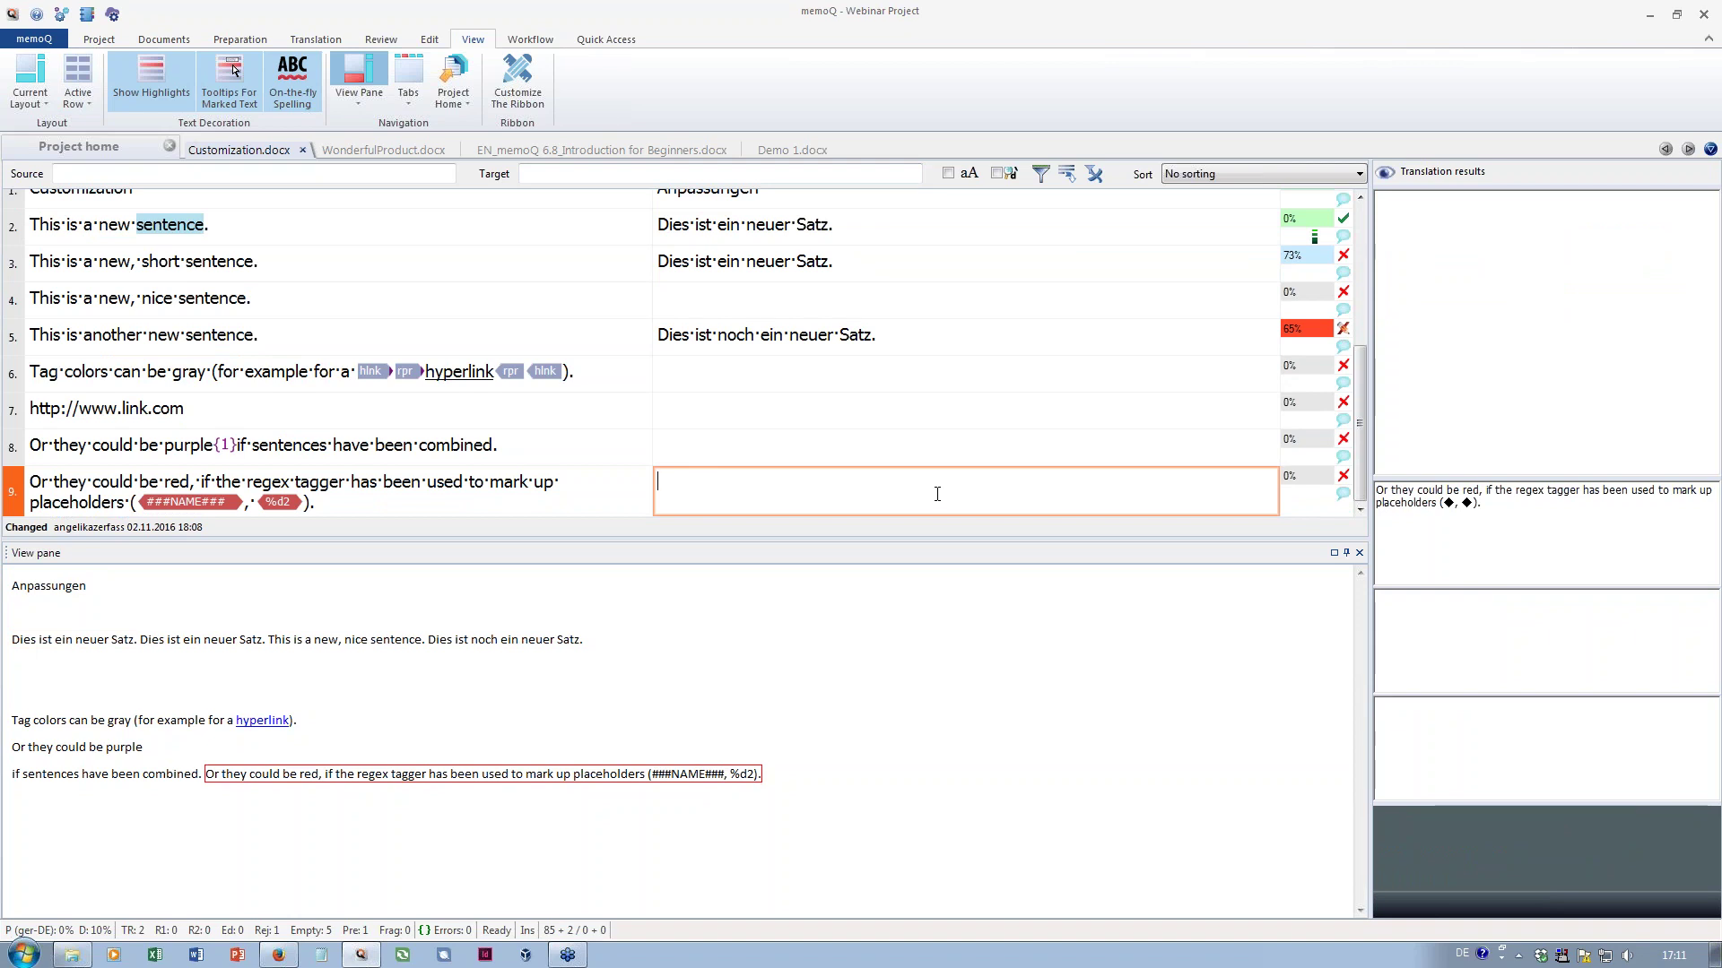
left_click_drag(918, 540, 918, 460)
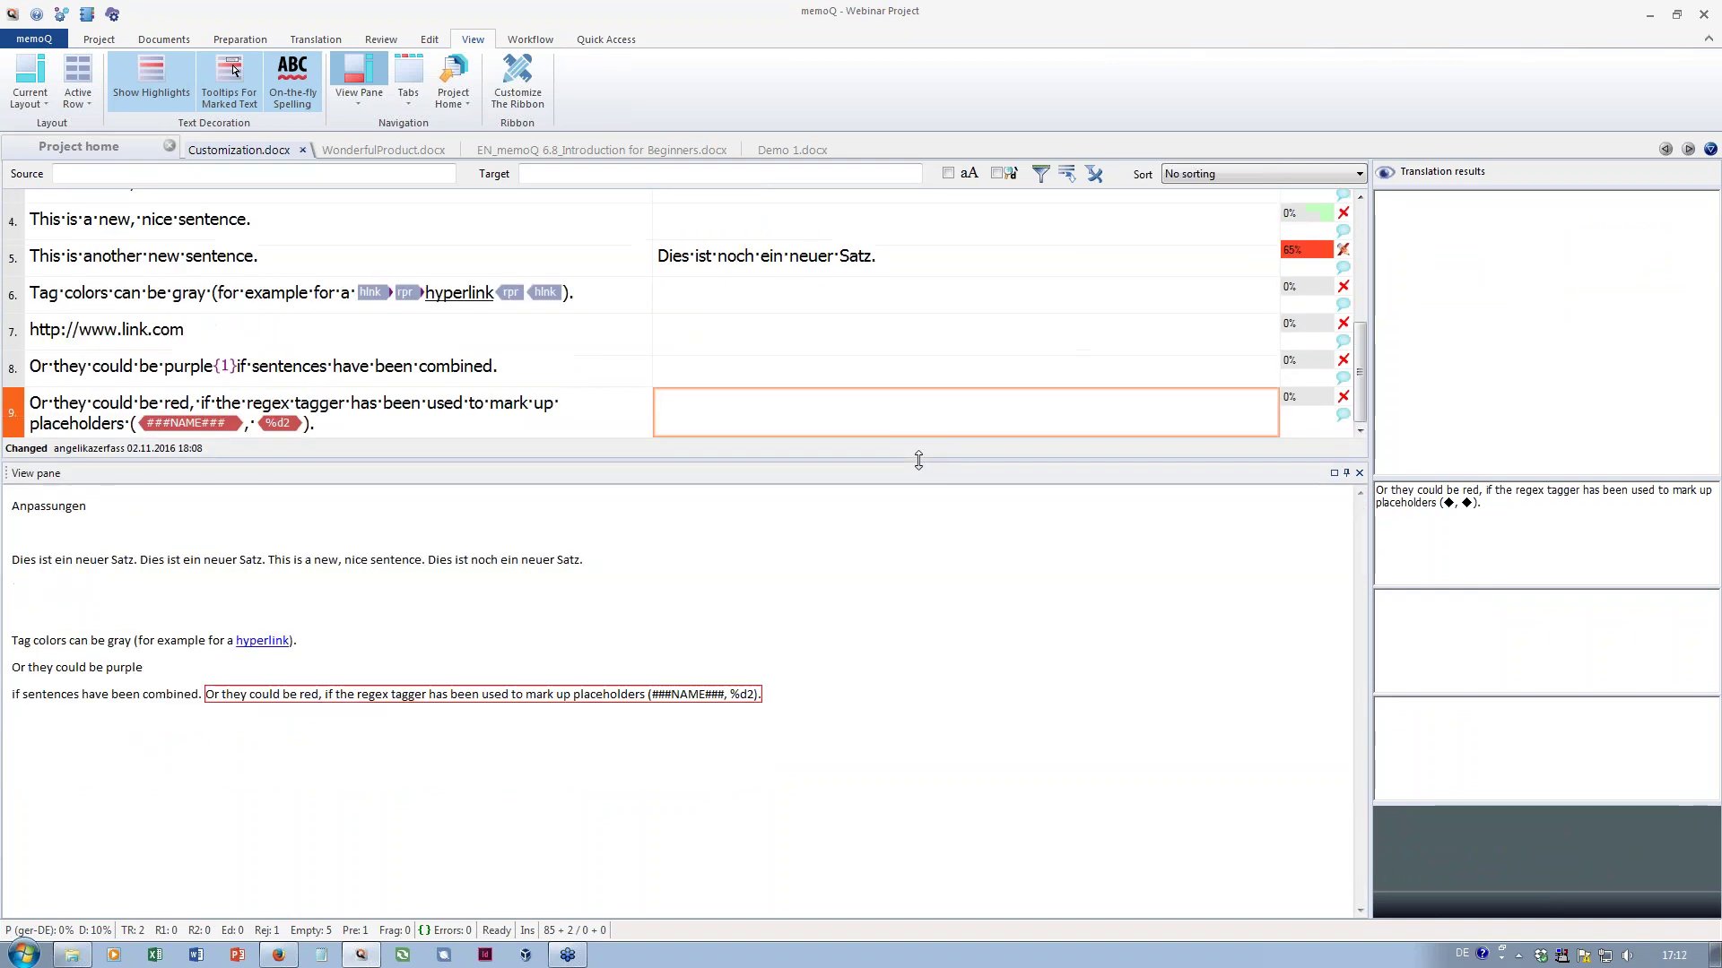
left_click(998, 331)
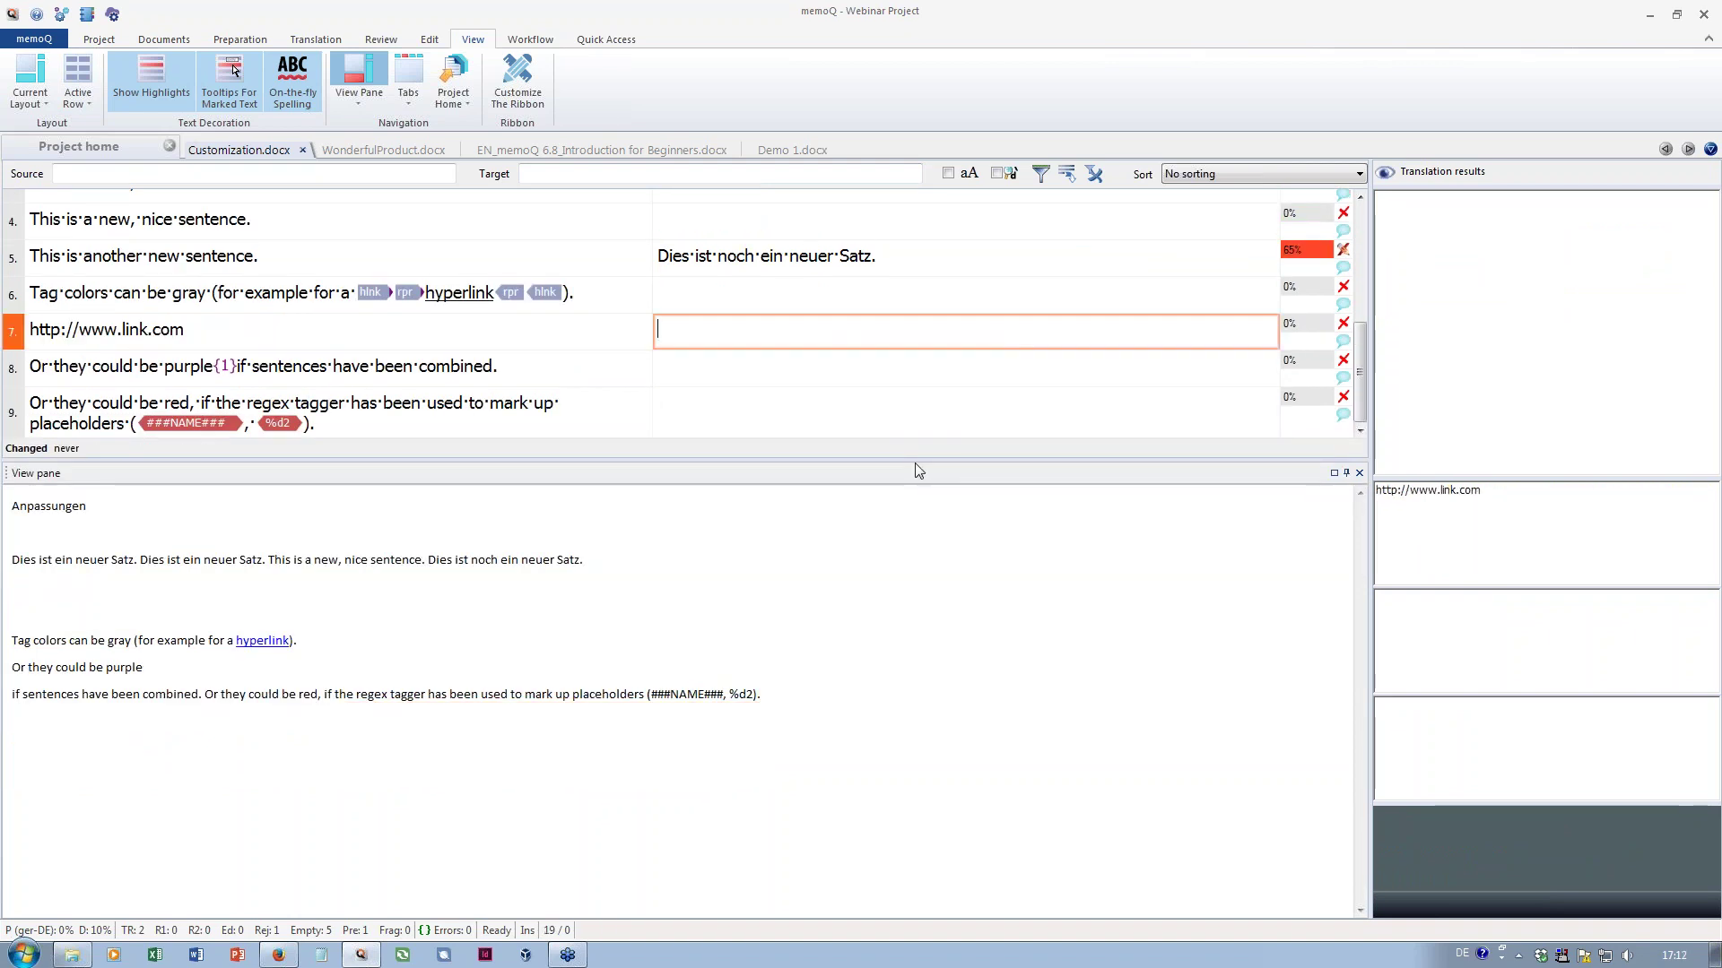
left_click_drag(921, 460, 921, 374)
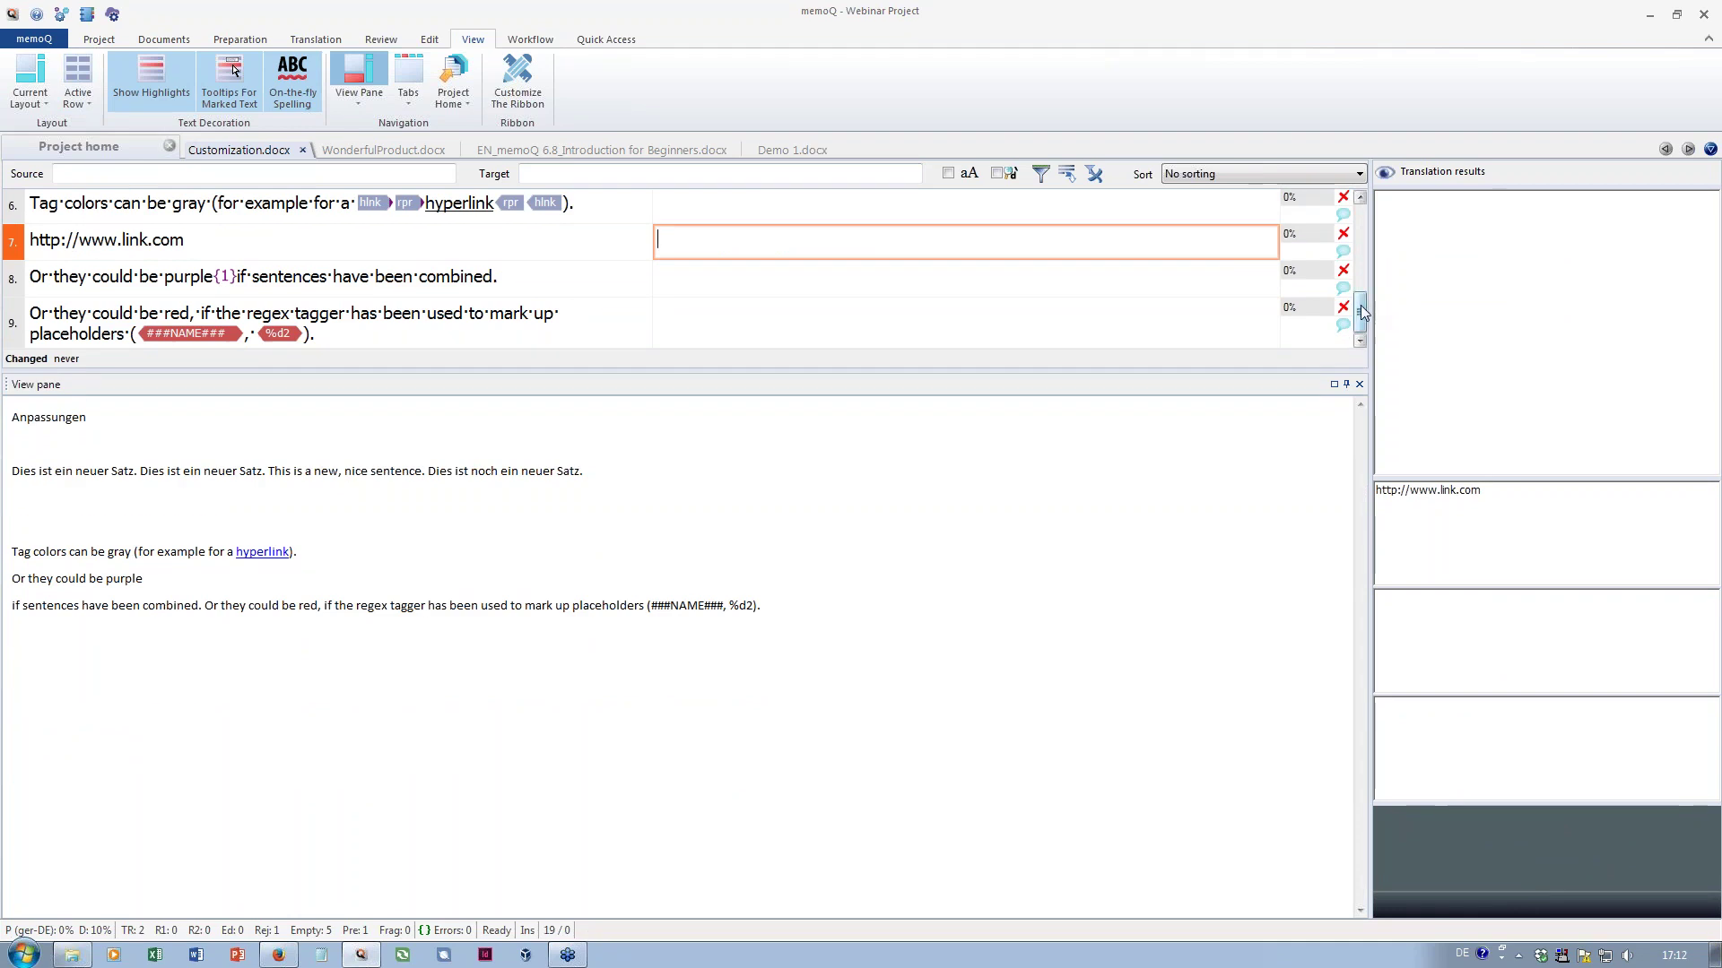
Set the active row position to Anywhere, activate segment 9 and enlarge the translation grid by lowering its border with the View pane
left_click(89, 104)
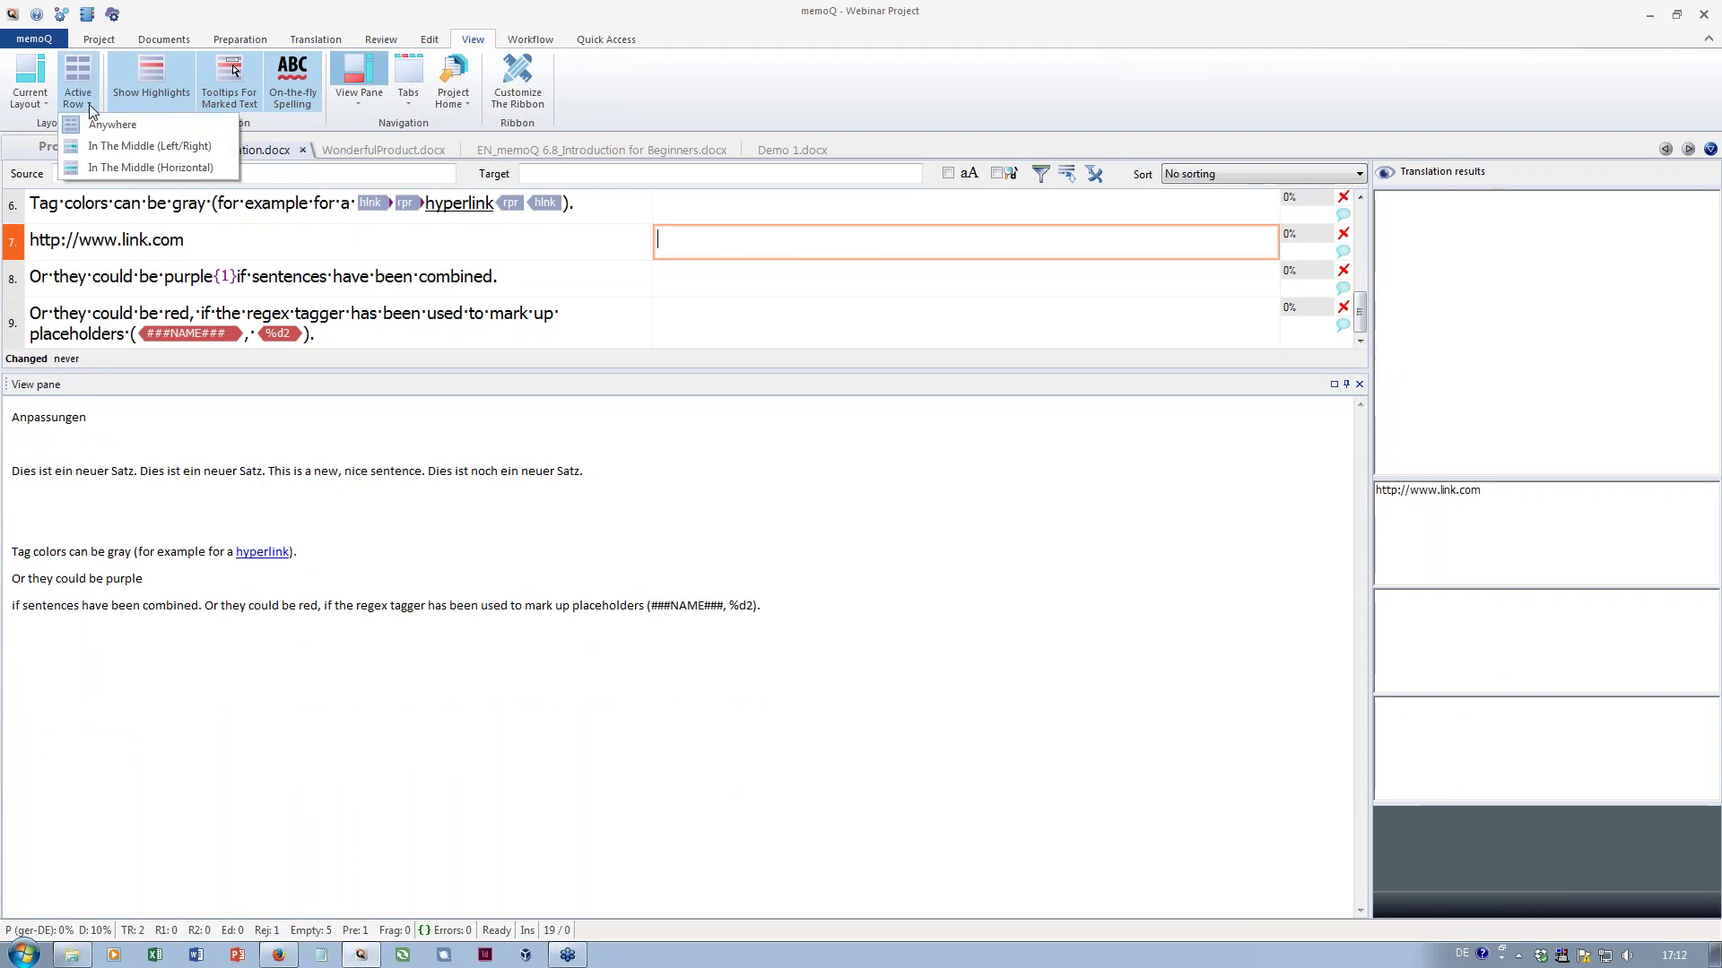
left_click(89, 127)
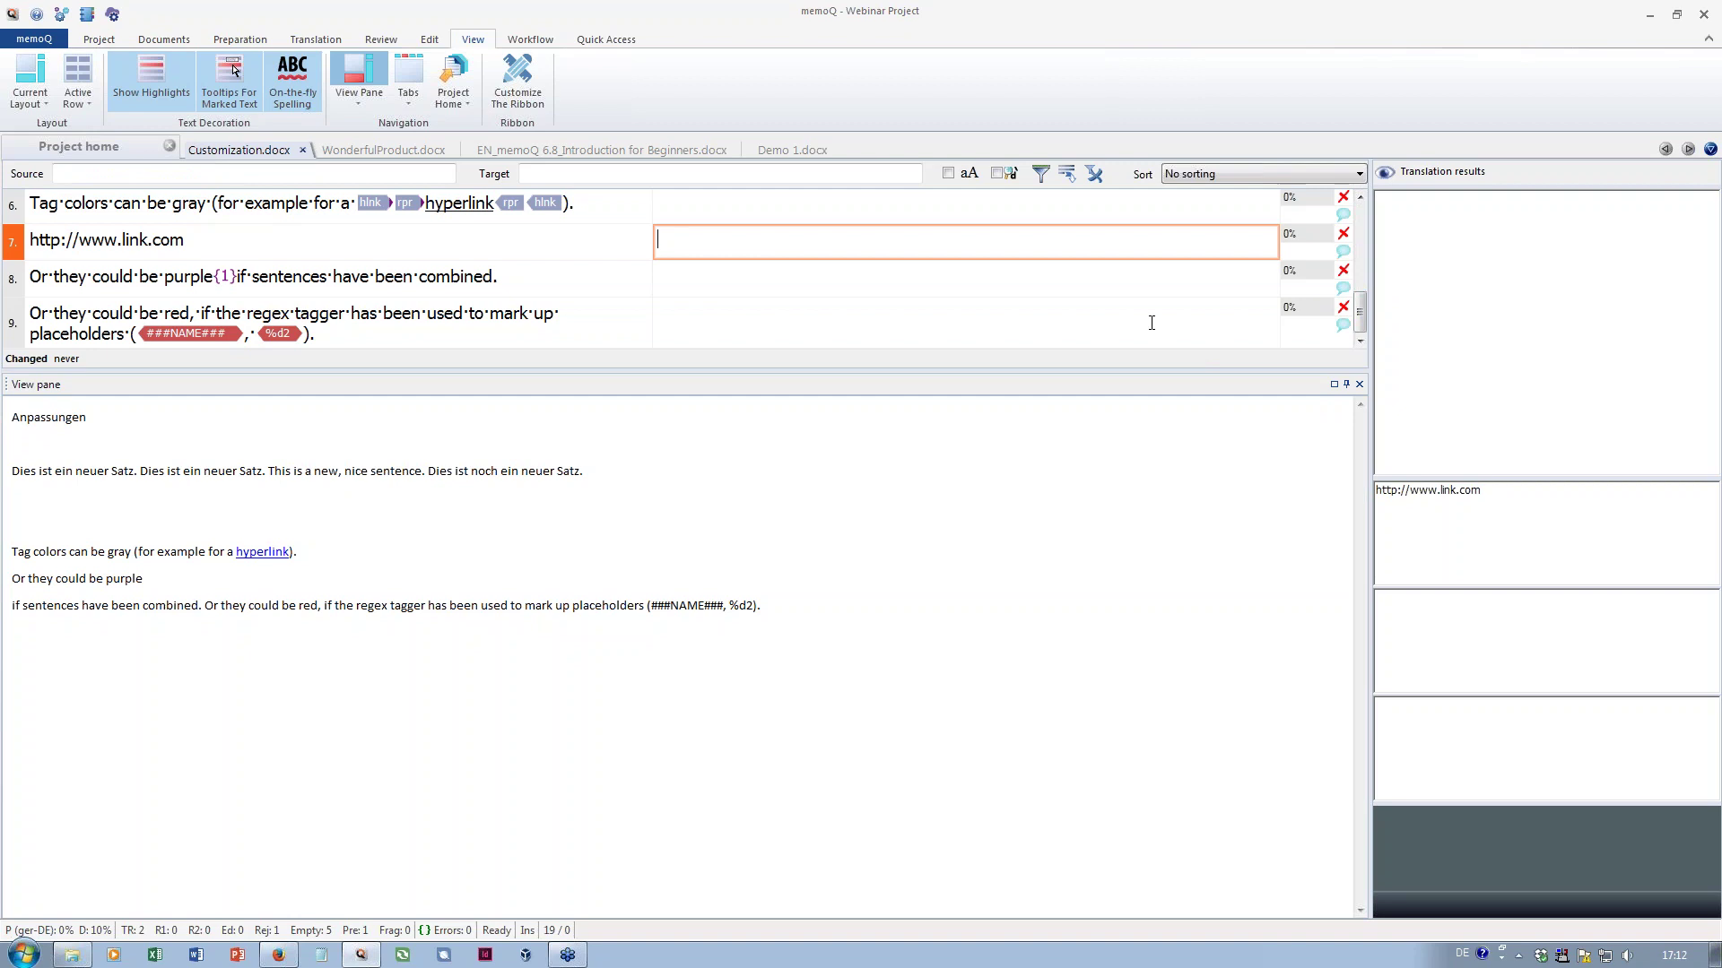
left_click(1079, 330)
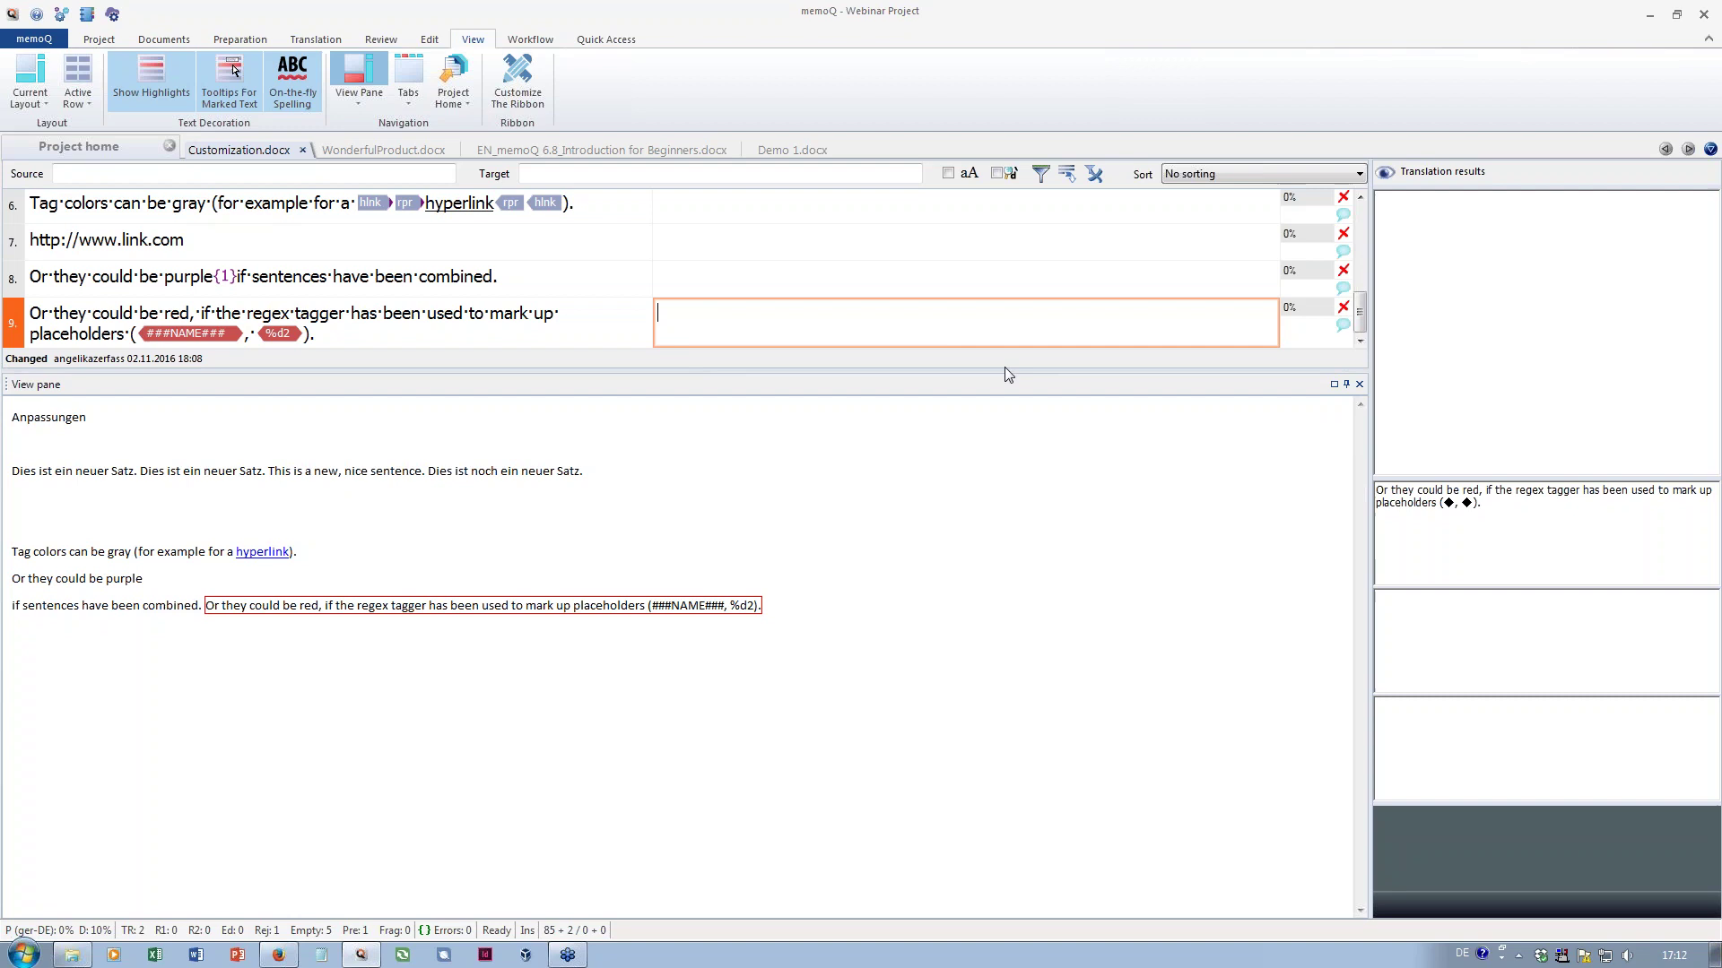
left_click_drag(1005, 371, 1011, 493)
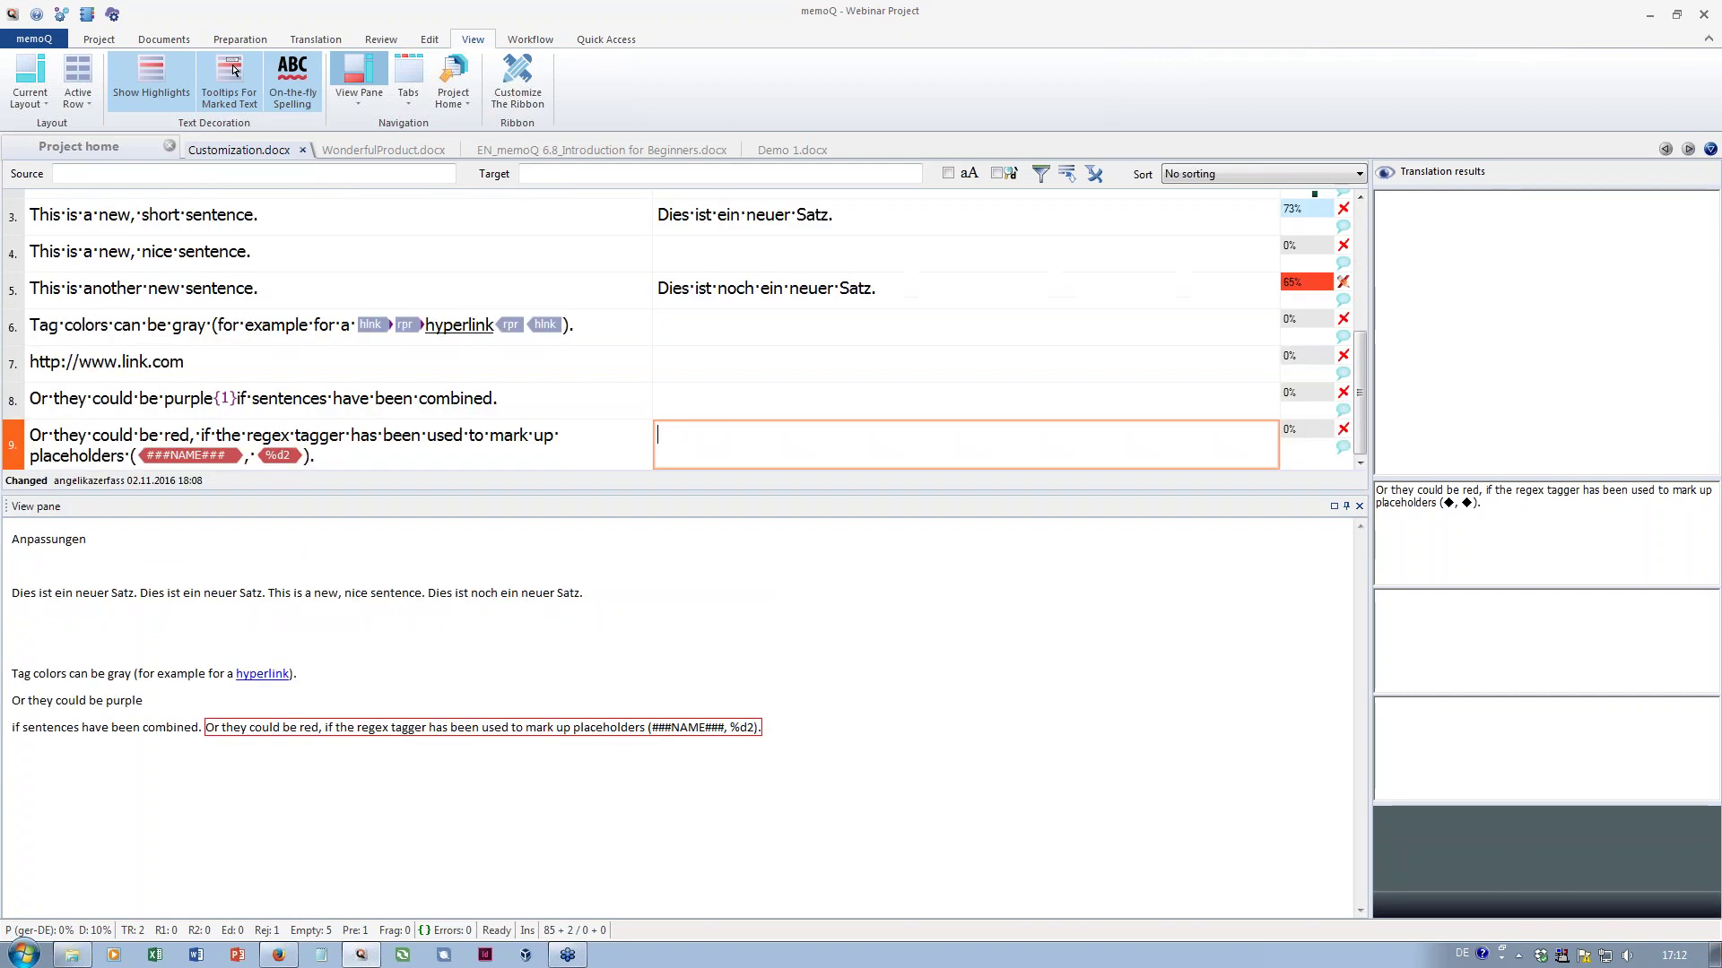
Set the active row position to In The Middle (Left/Right) and confirm the translation of segment 5
left_click(690, 319)
left_click(92, 105)
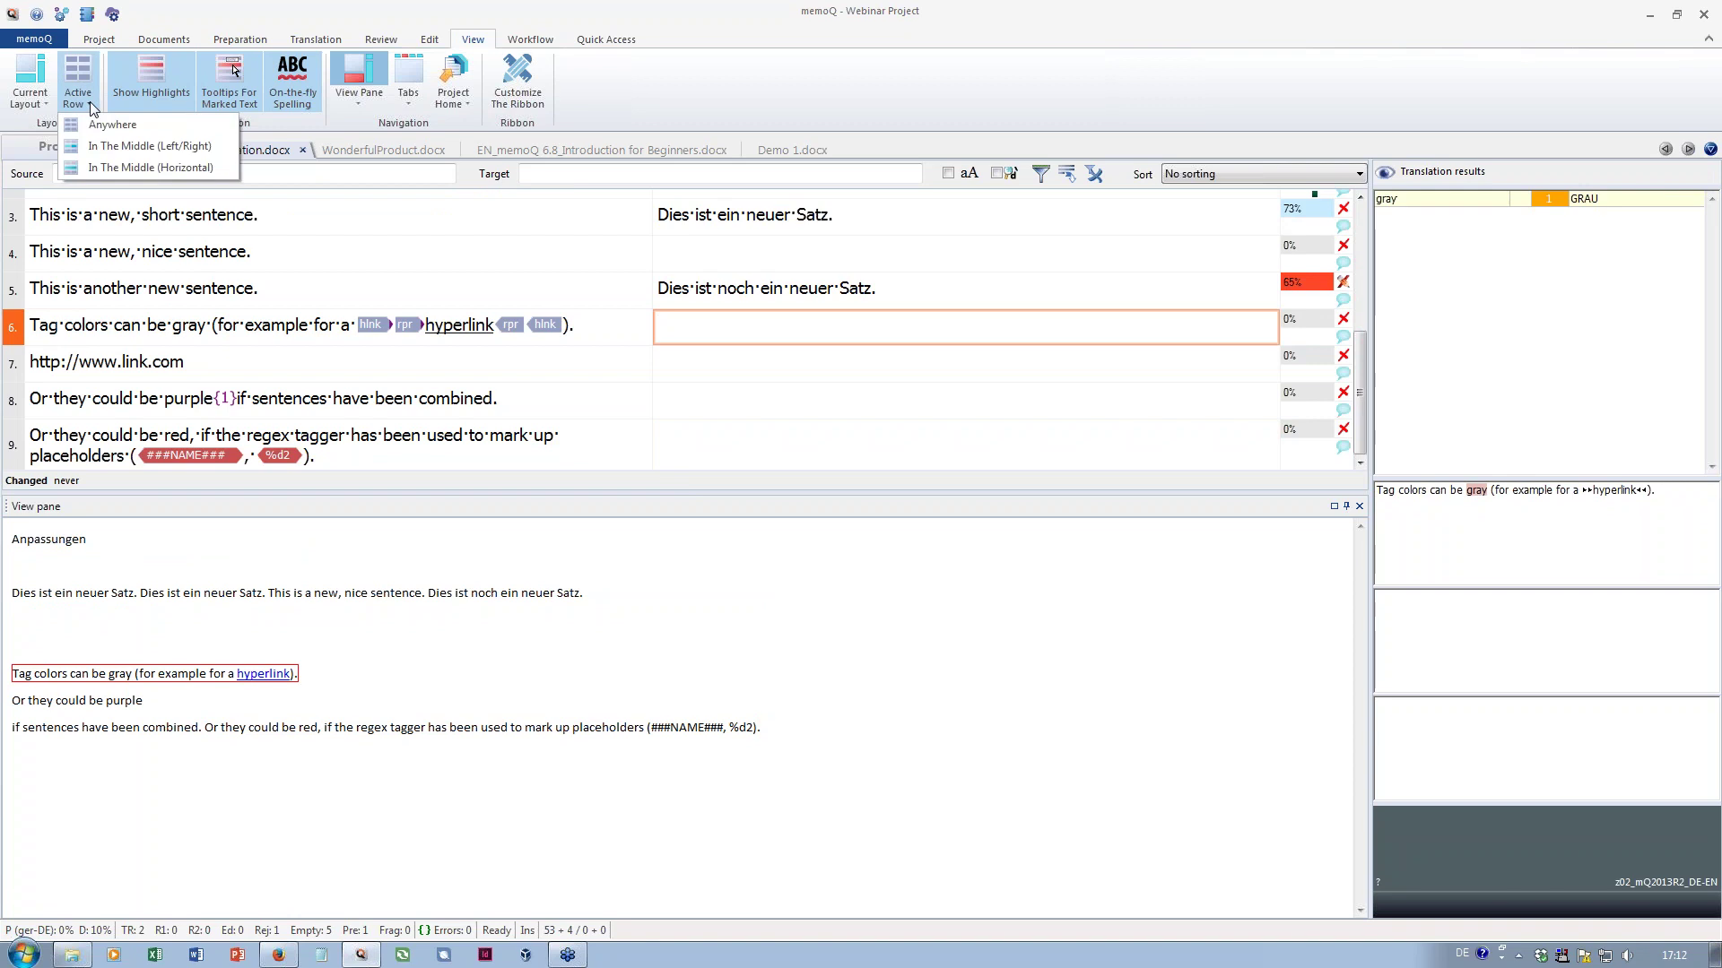
left_click(89, 149)
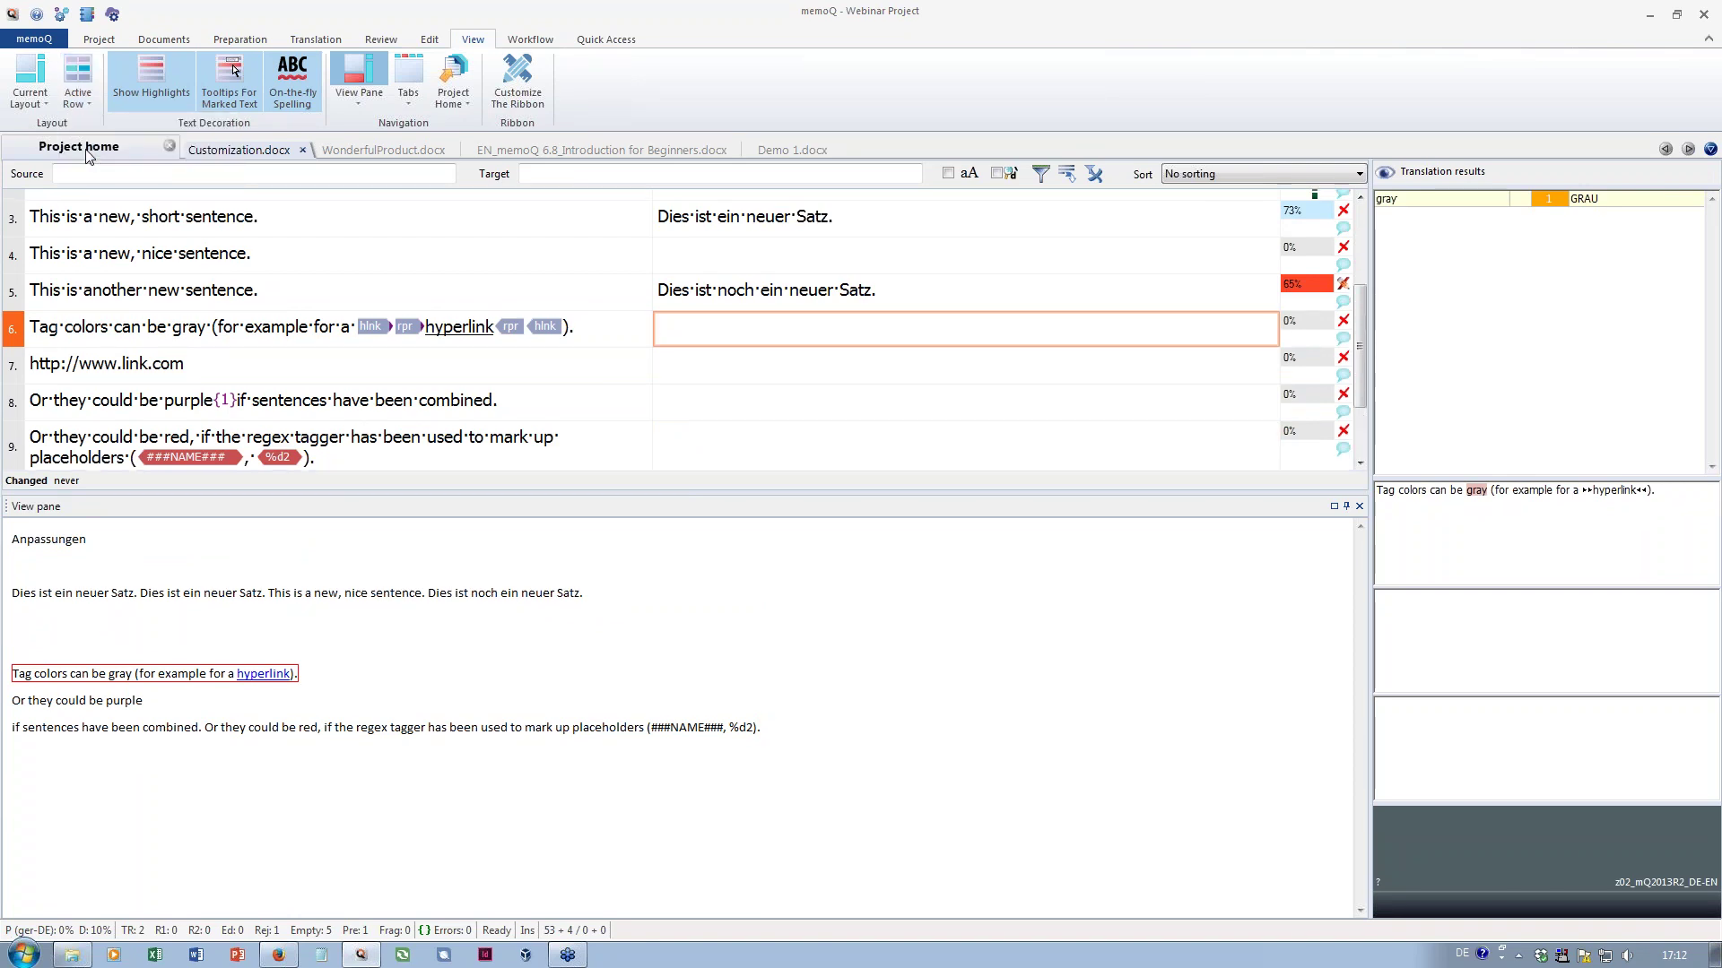
left_click(1030, 290)
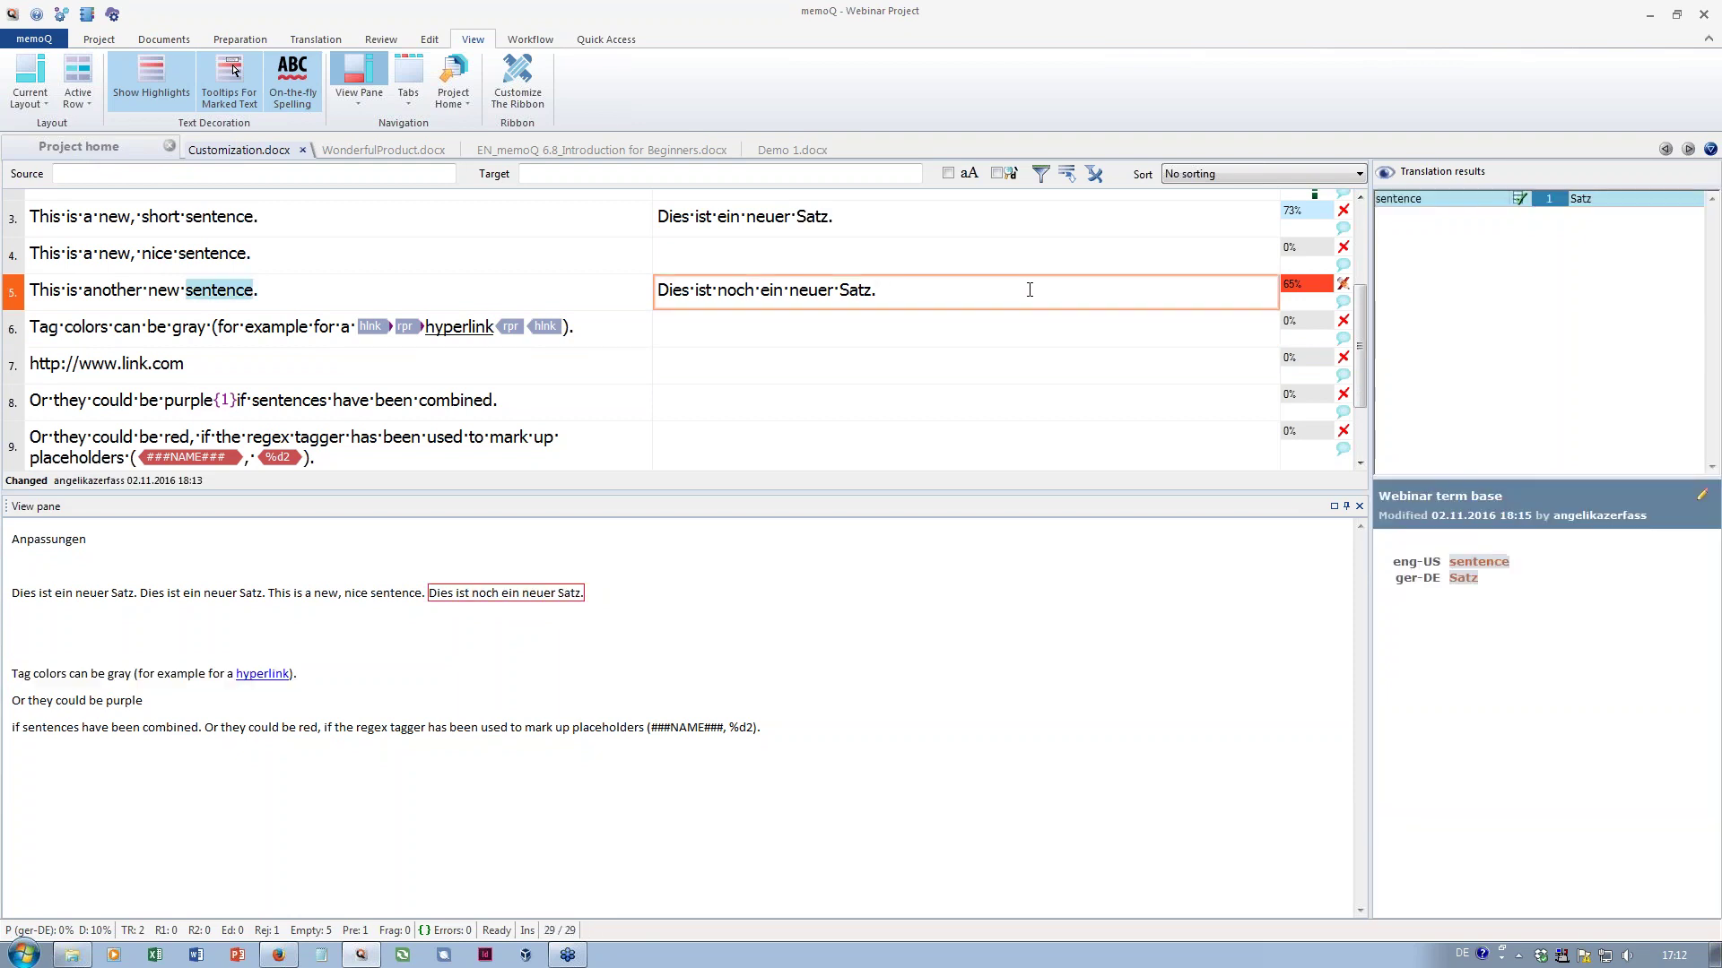
key("ctrl+Return")
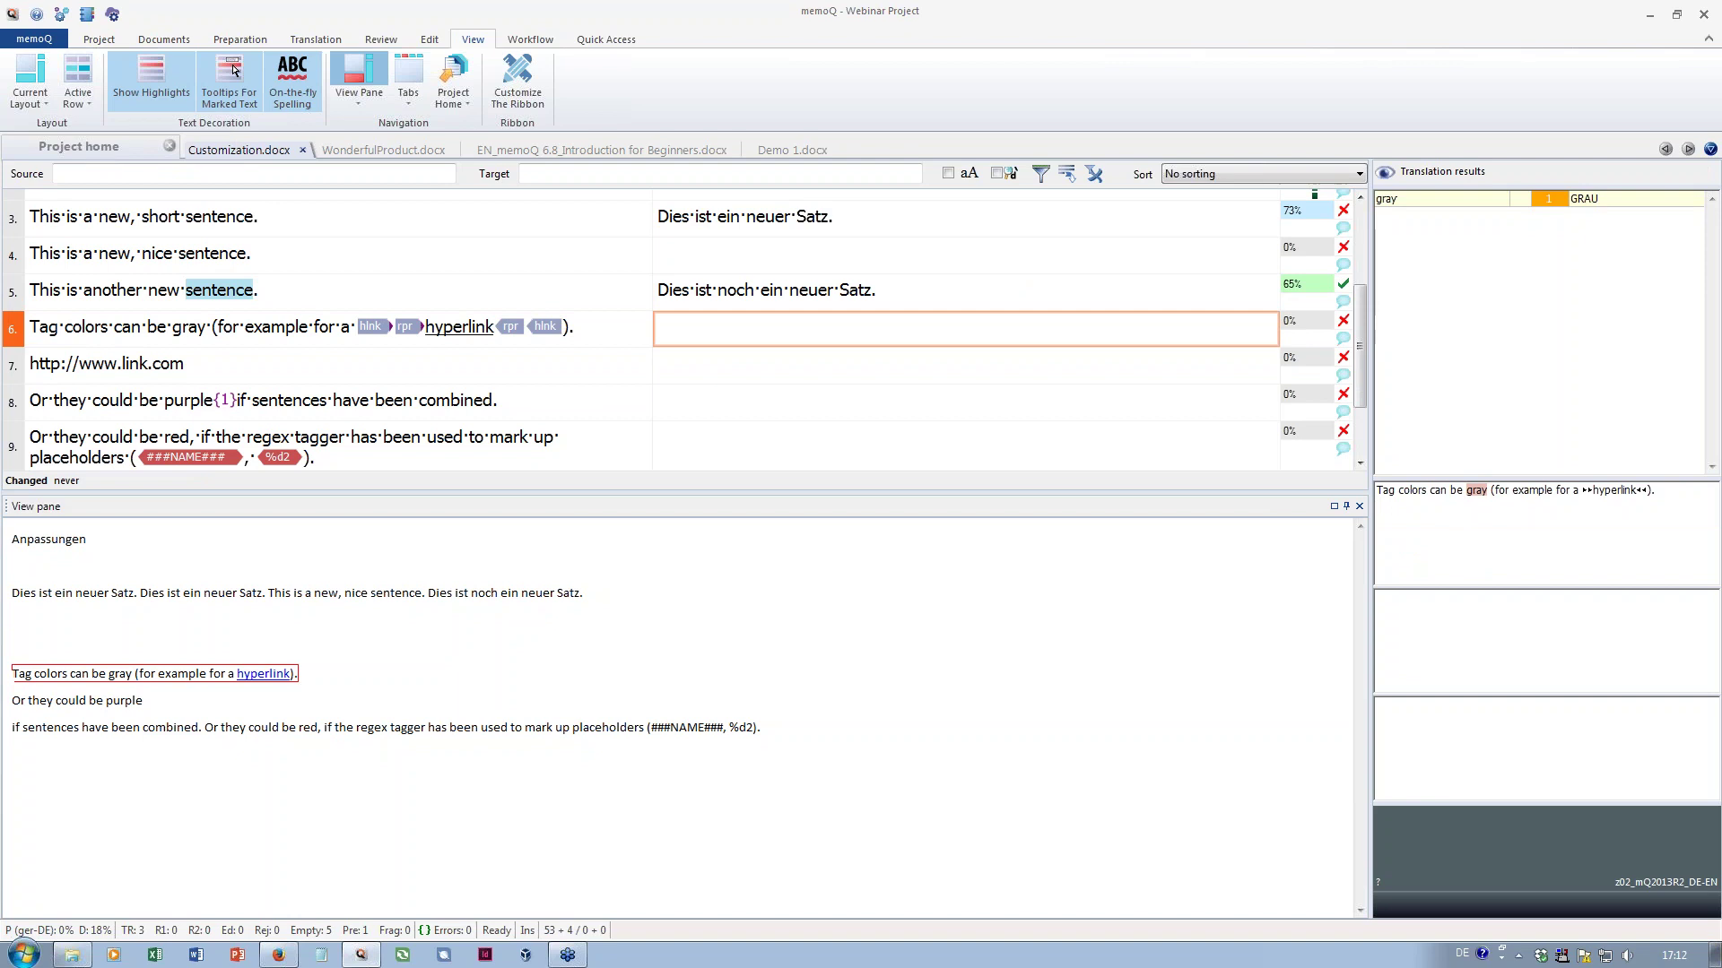
Confirm segment 6 with the placeholder translation "Xxx" and clear that segment's target text again
key("ctrl+Return")
key("Return")
type("Xxx")
key("ctrl+Return")
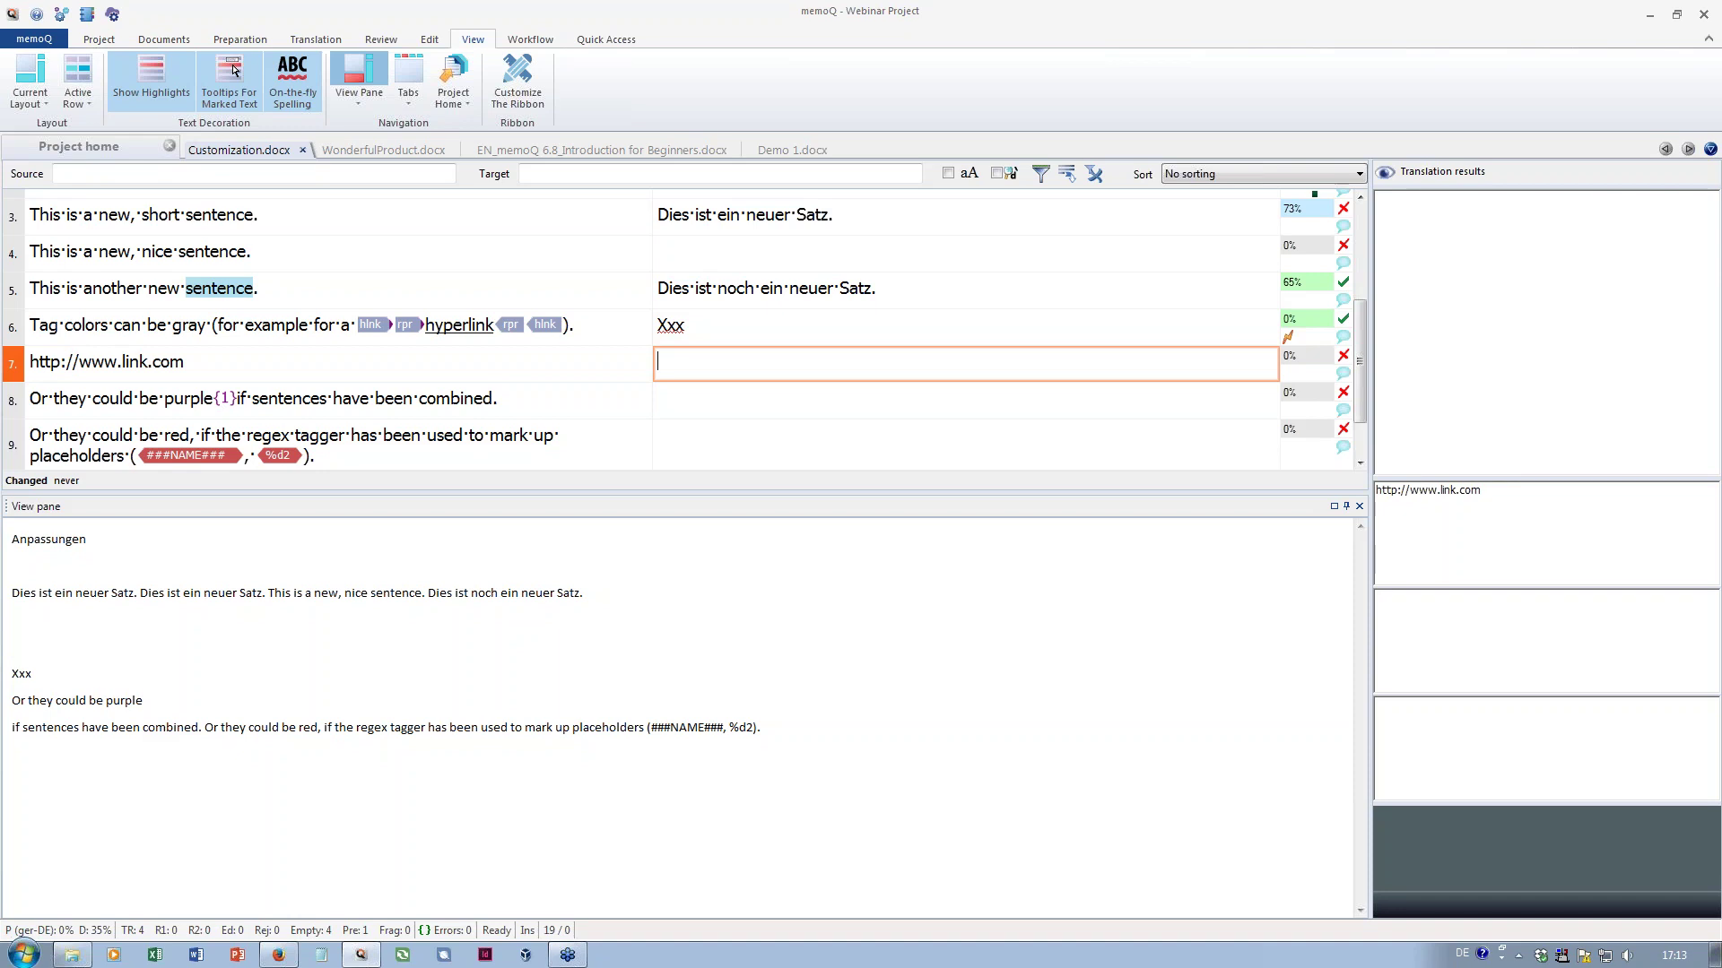
left_click_drag(713, 327, 642, 327)
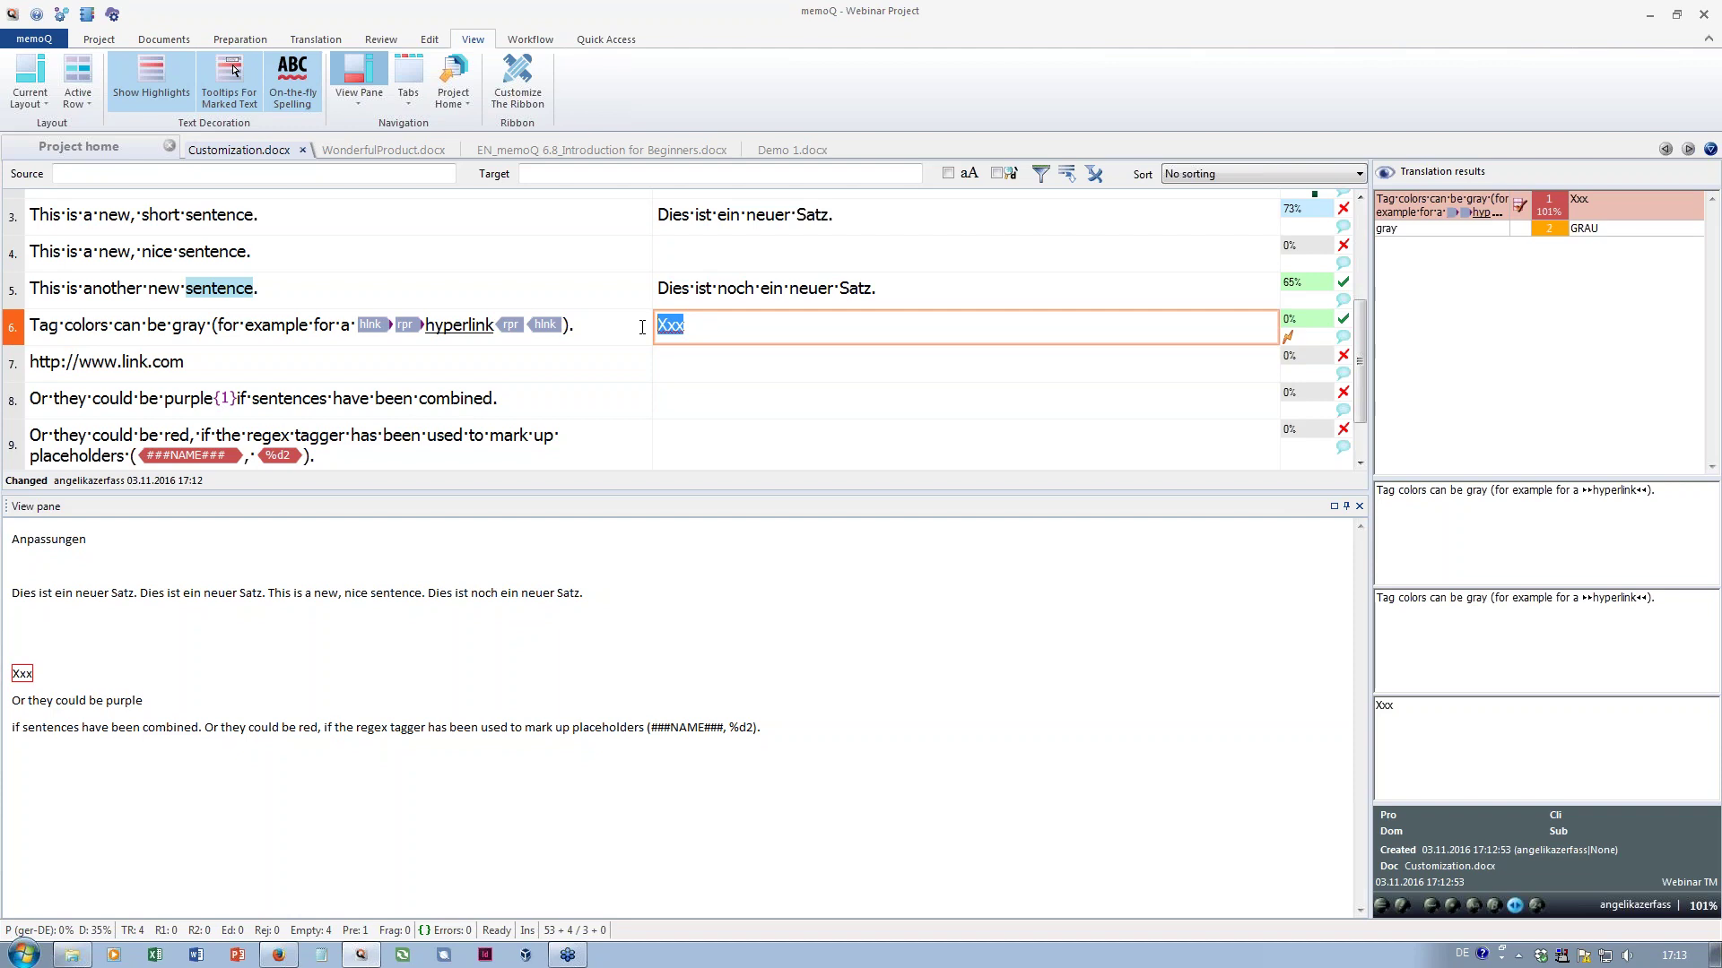
key("Delete")
Set the active row position to In The Middle (Horizontal) and try the stacked source and target cells of segment 6
left_click(90, 104)
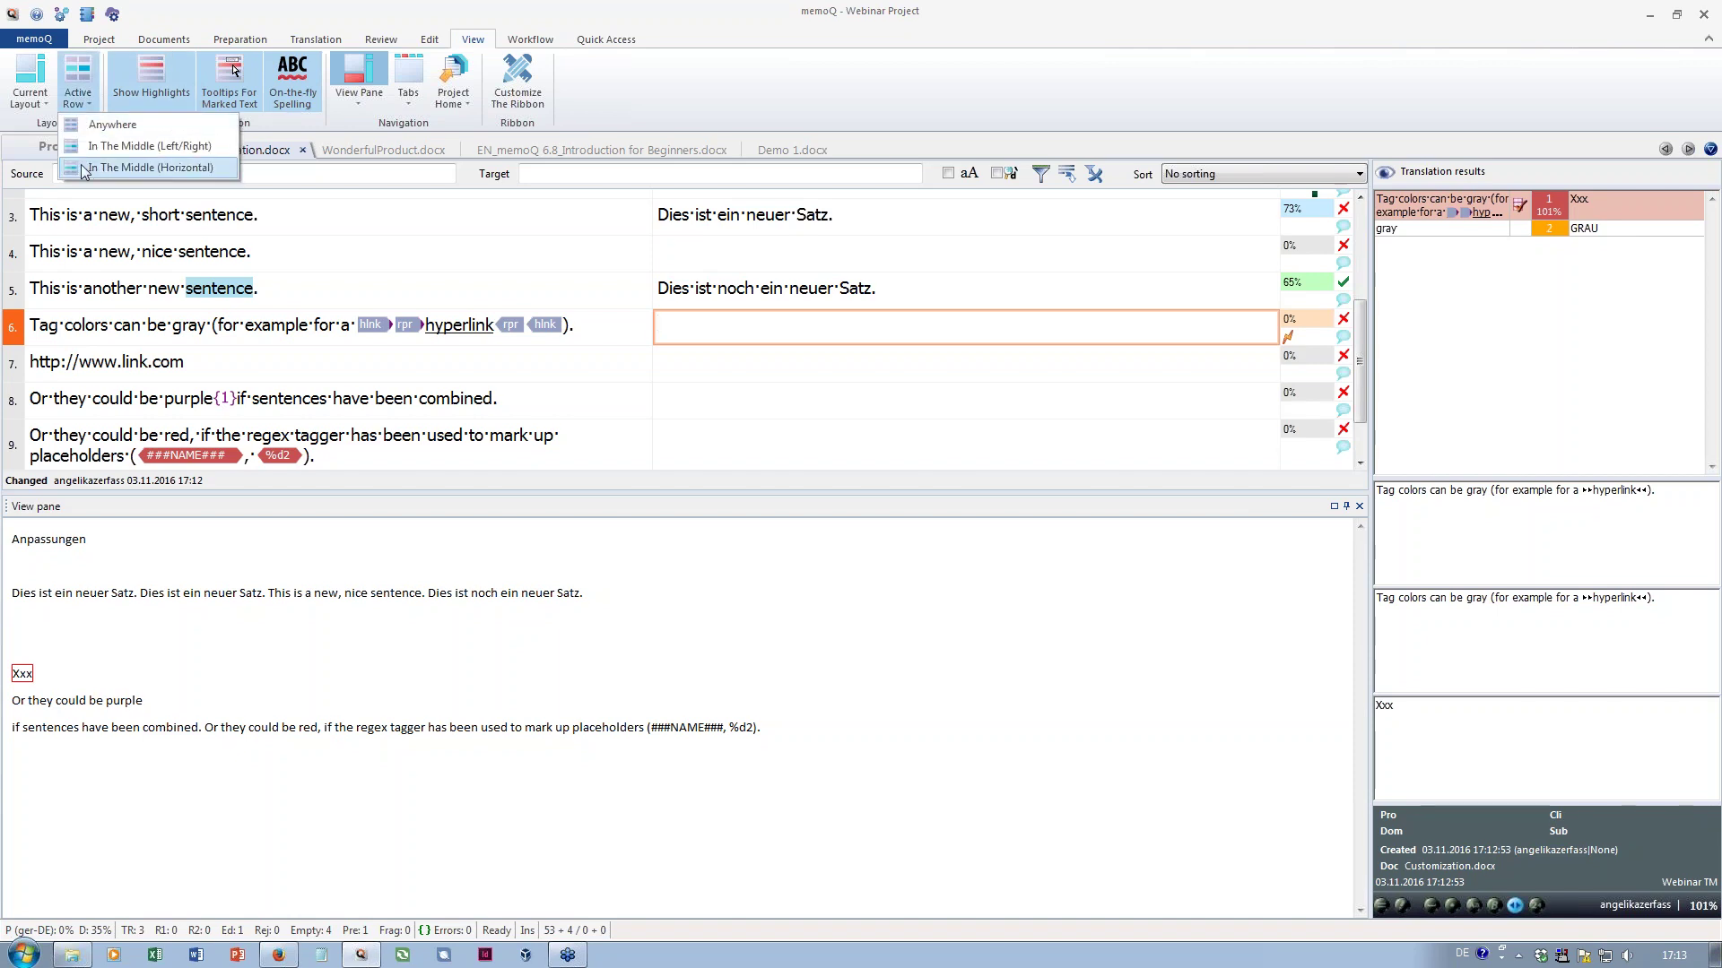
left_click(135, 168)
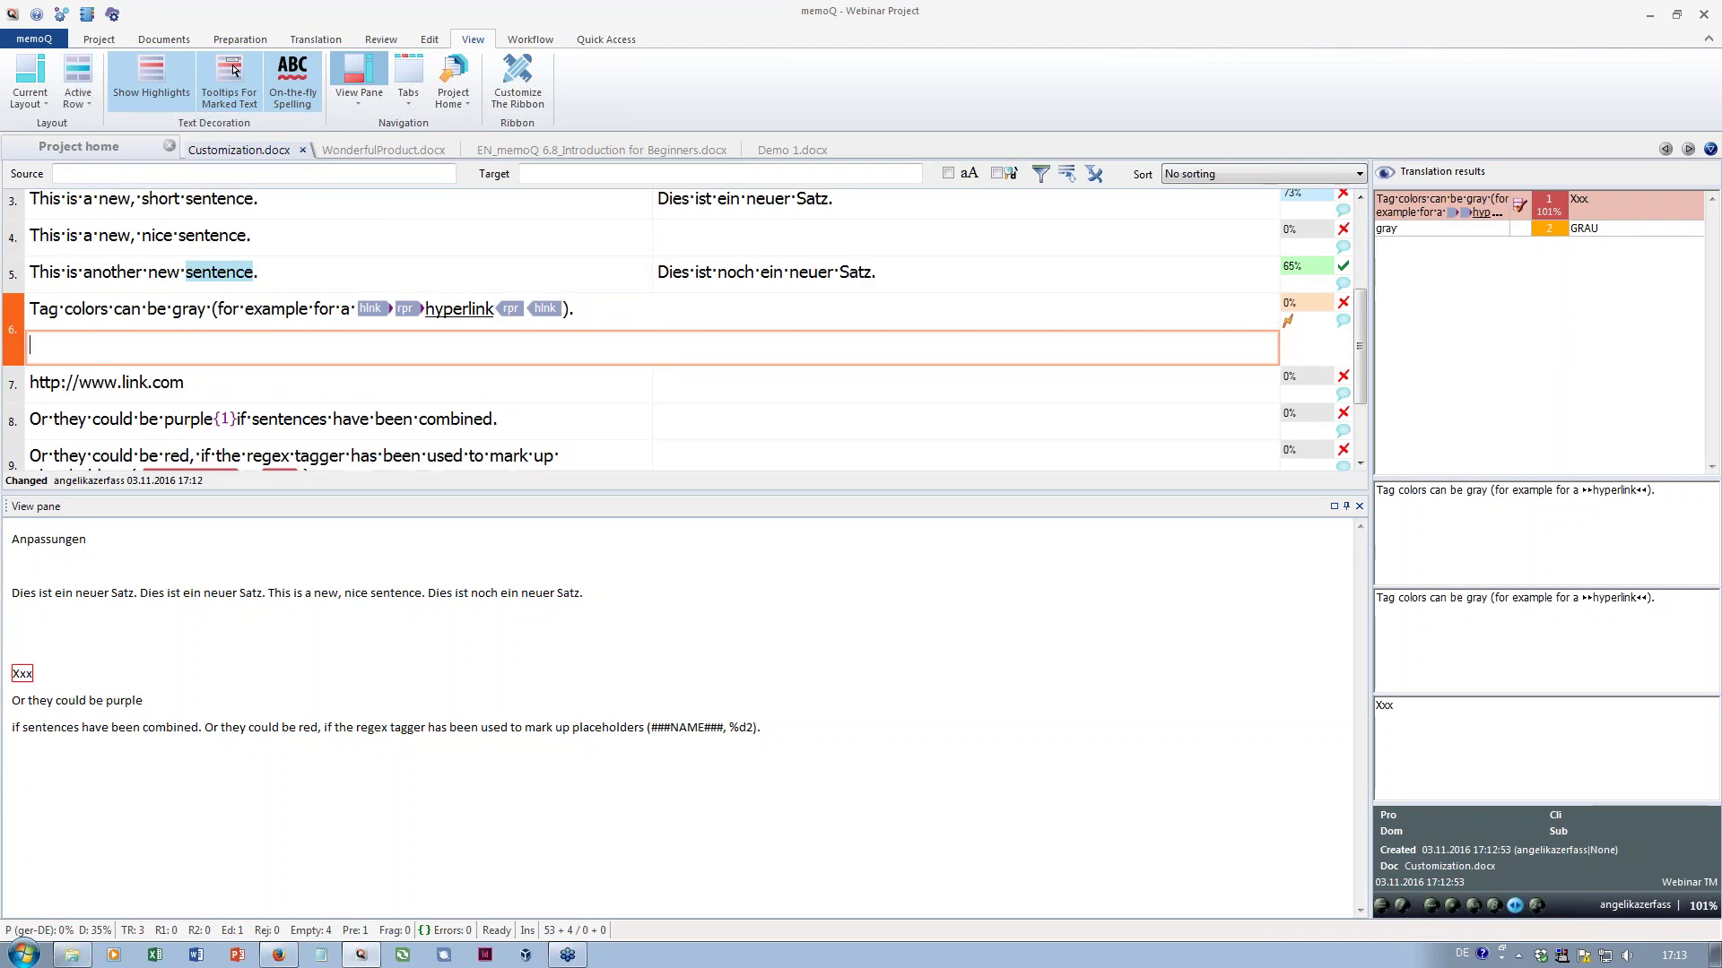
left_click(301, 307)
key("ctrl+a")
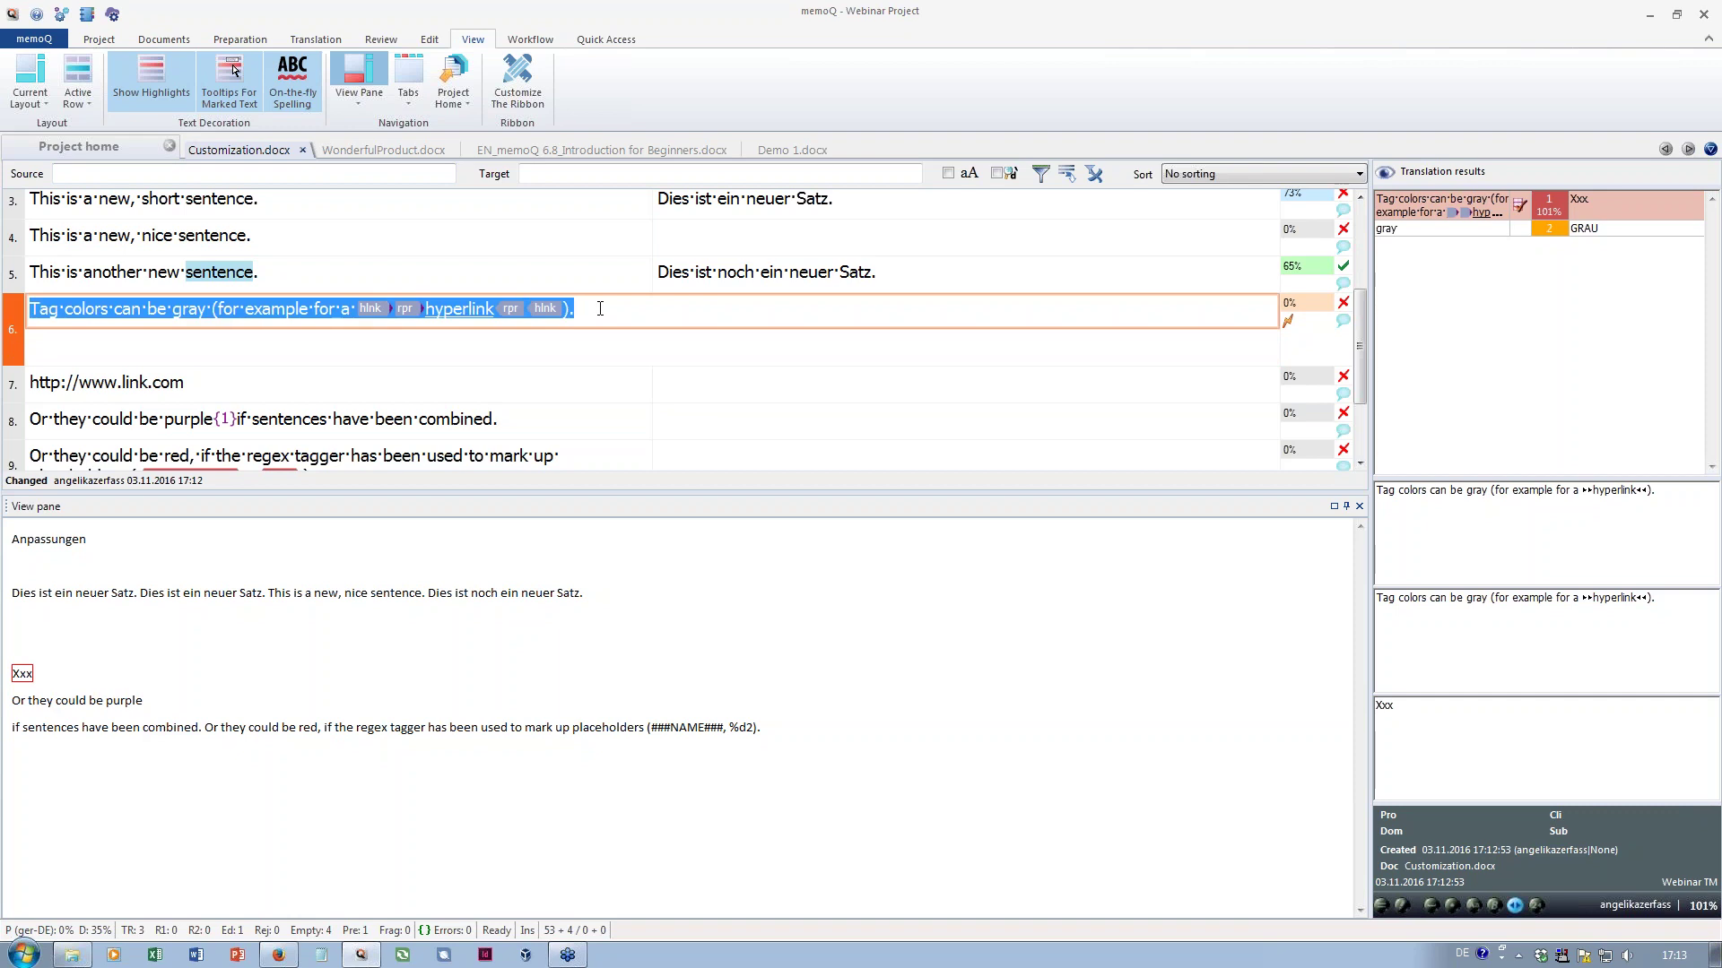
left_click(599, 309)
left_click(51, 345)
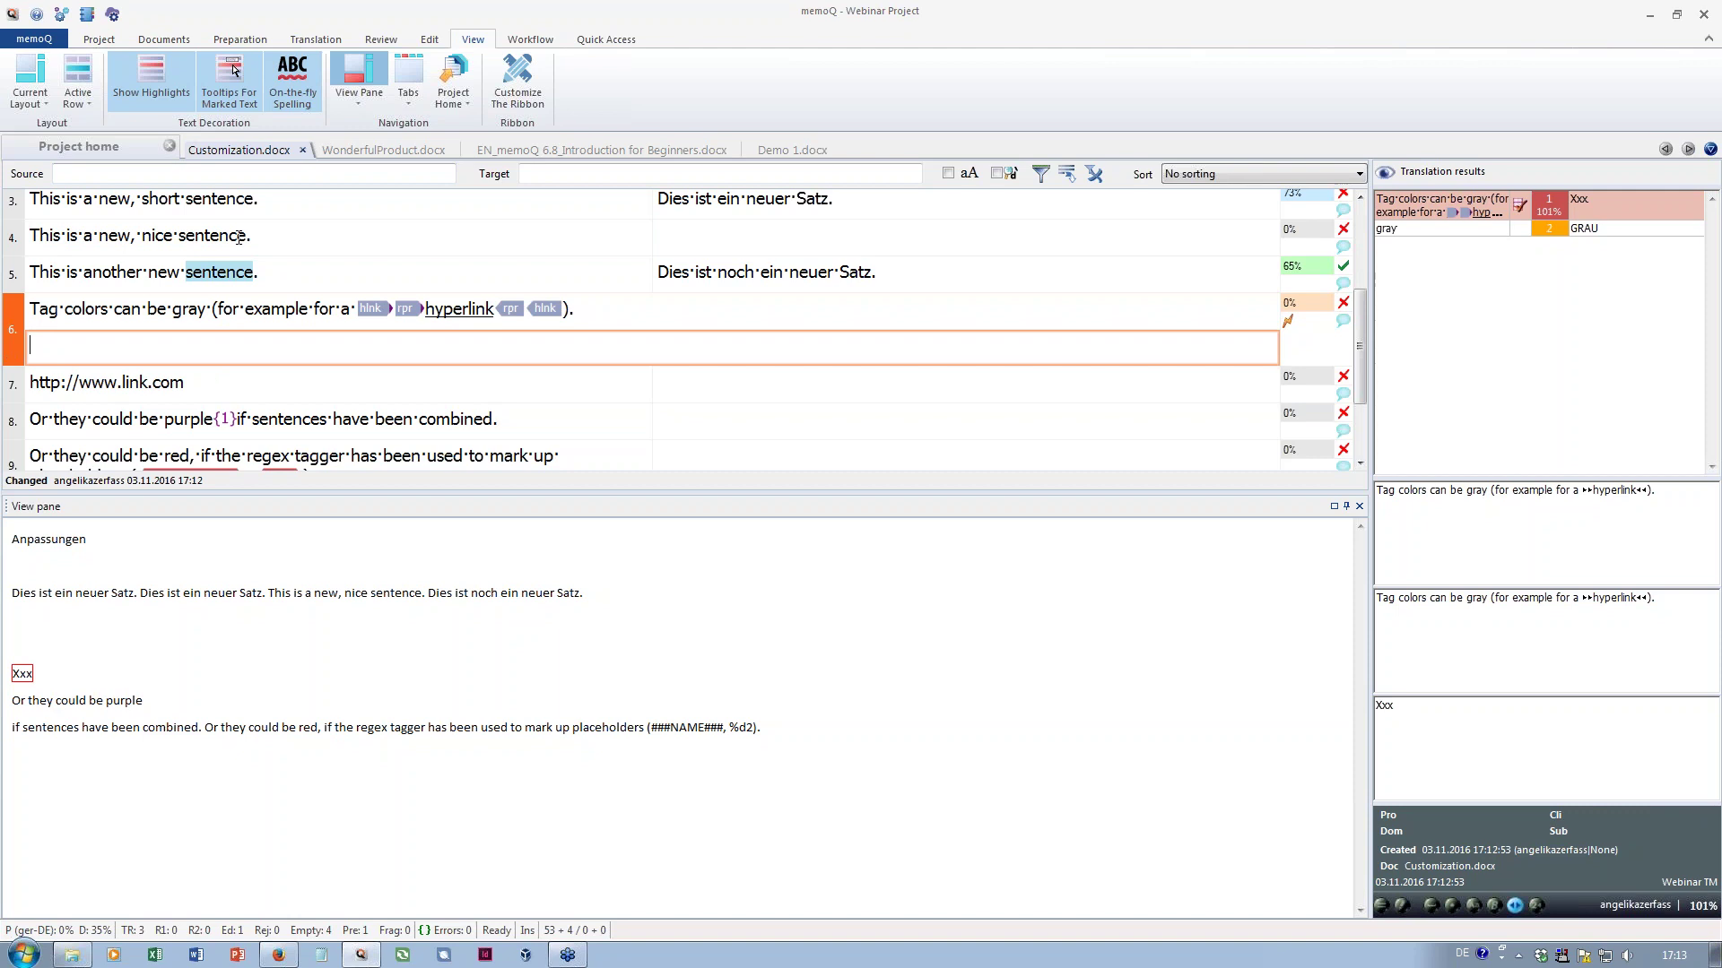
Activate segments 3, 2 and 4 to inspect the horizontal display, and return the active row position to Anywhere
left_click(302, 207)
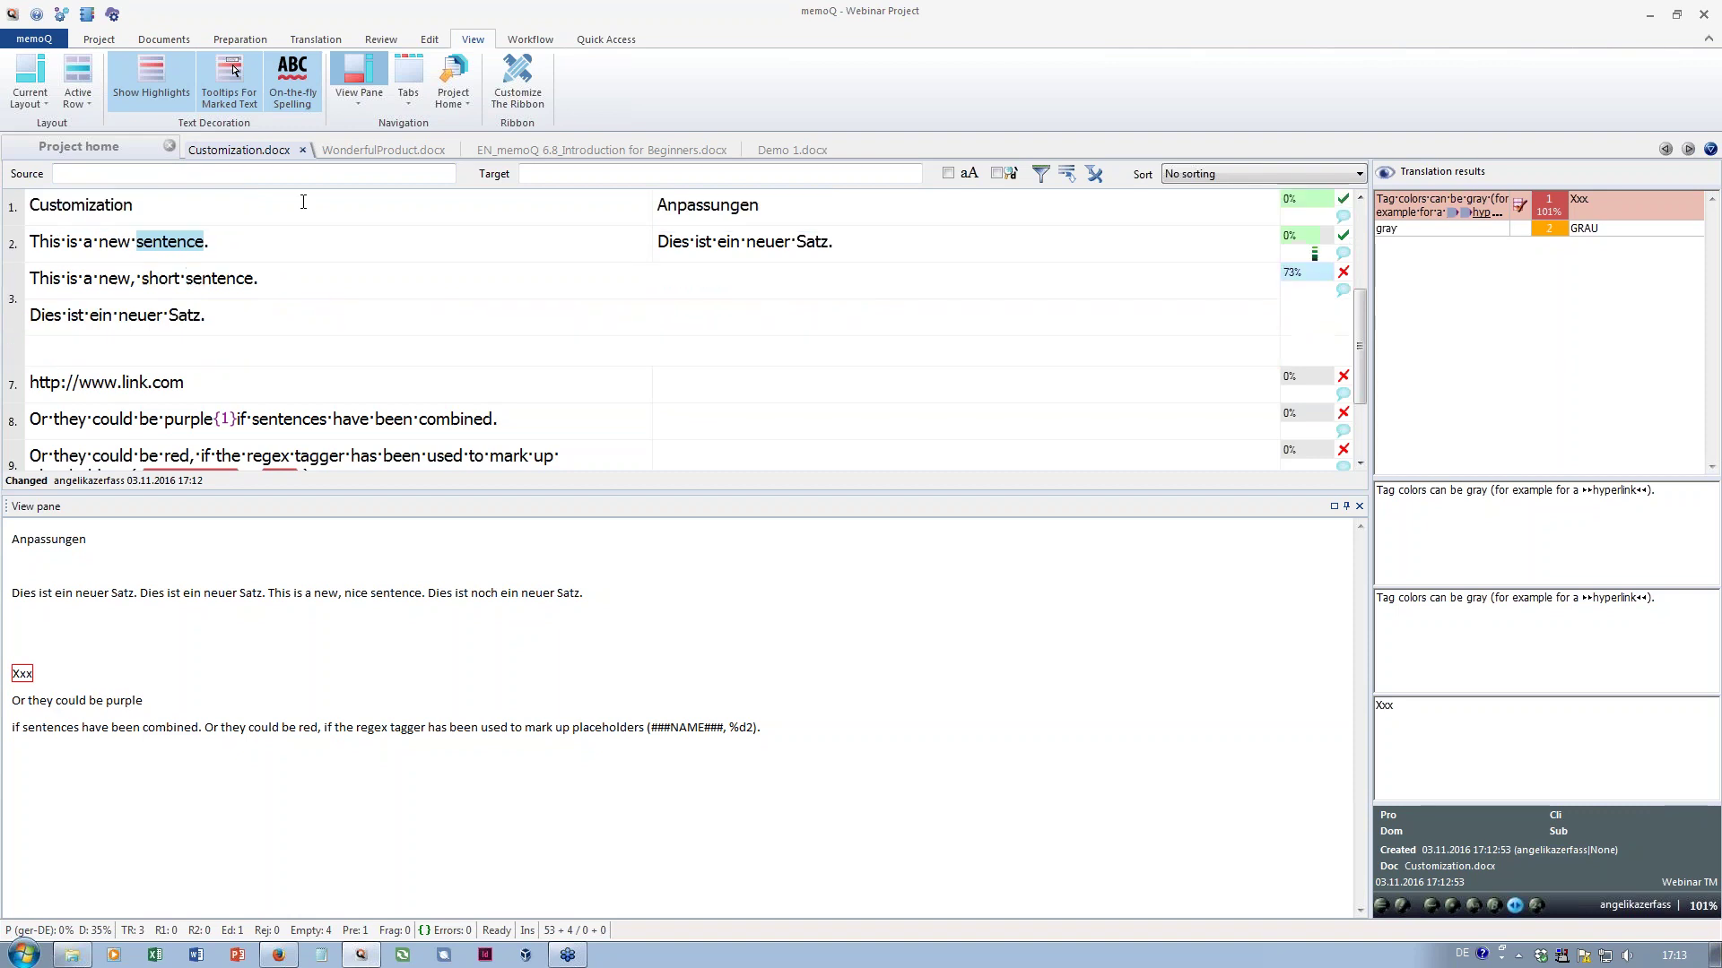
left_click(61, 320)
left_click_drag(61, 320, 214, 312)
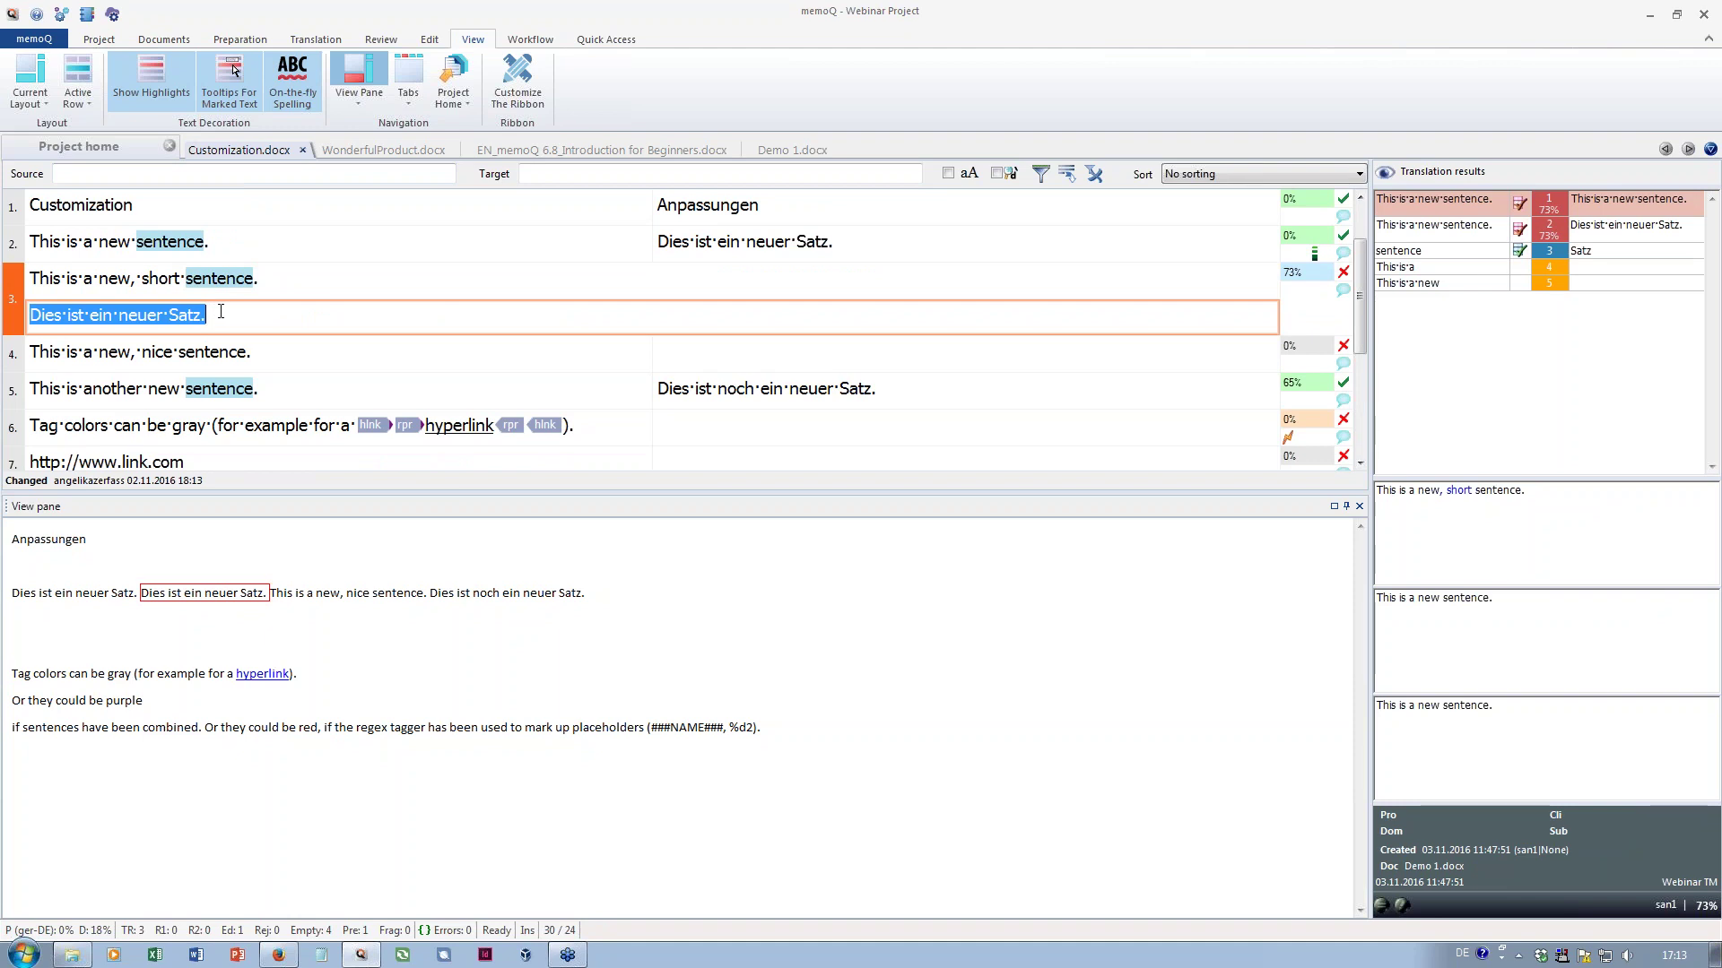
left_click(228, 256)
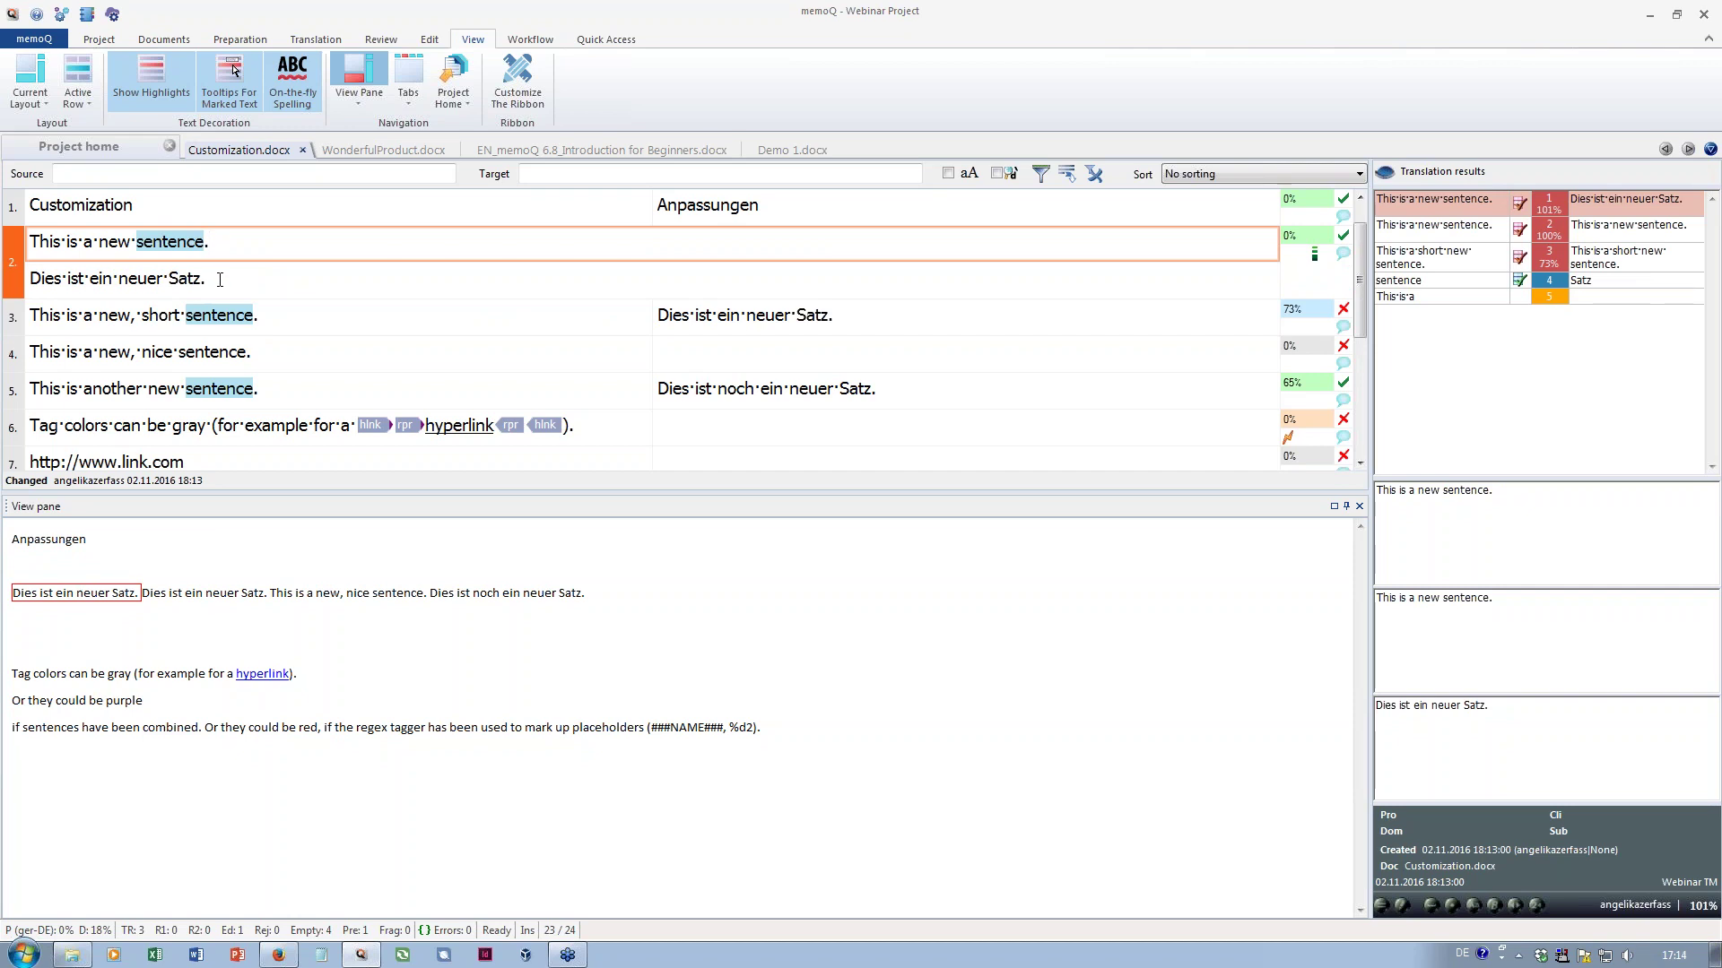
left_click(287, 313)
left_click(282, 353)
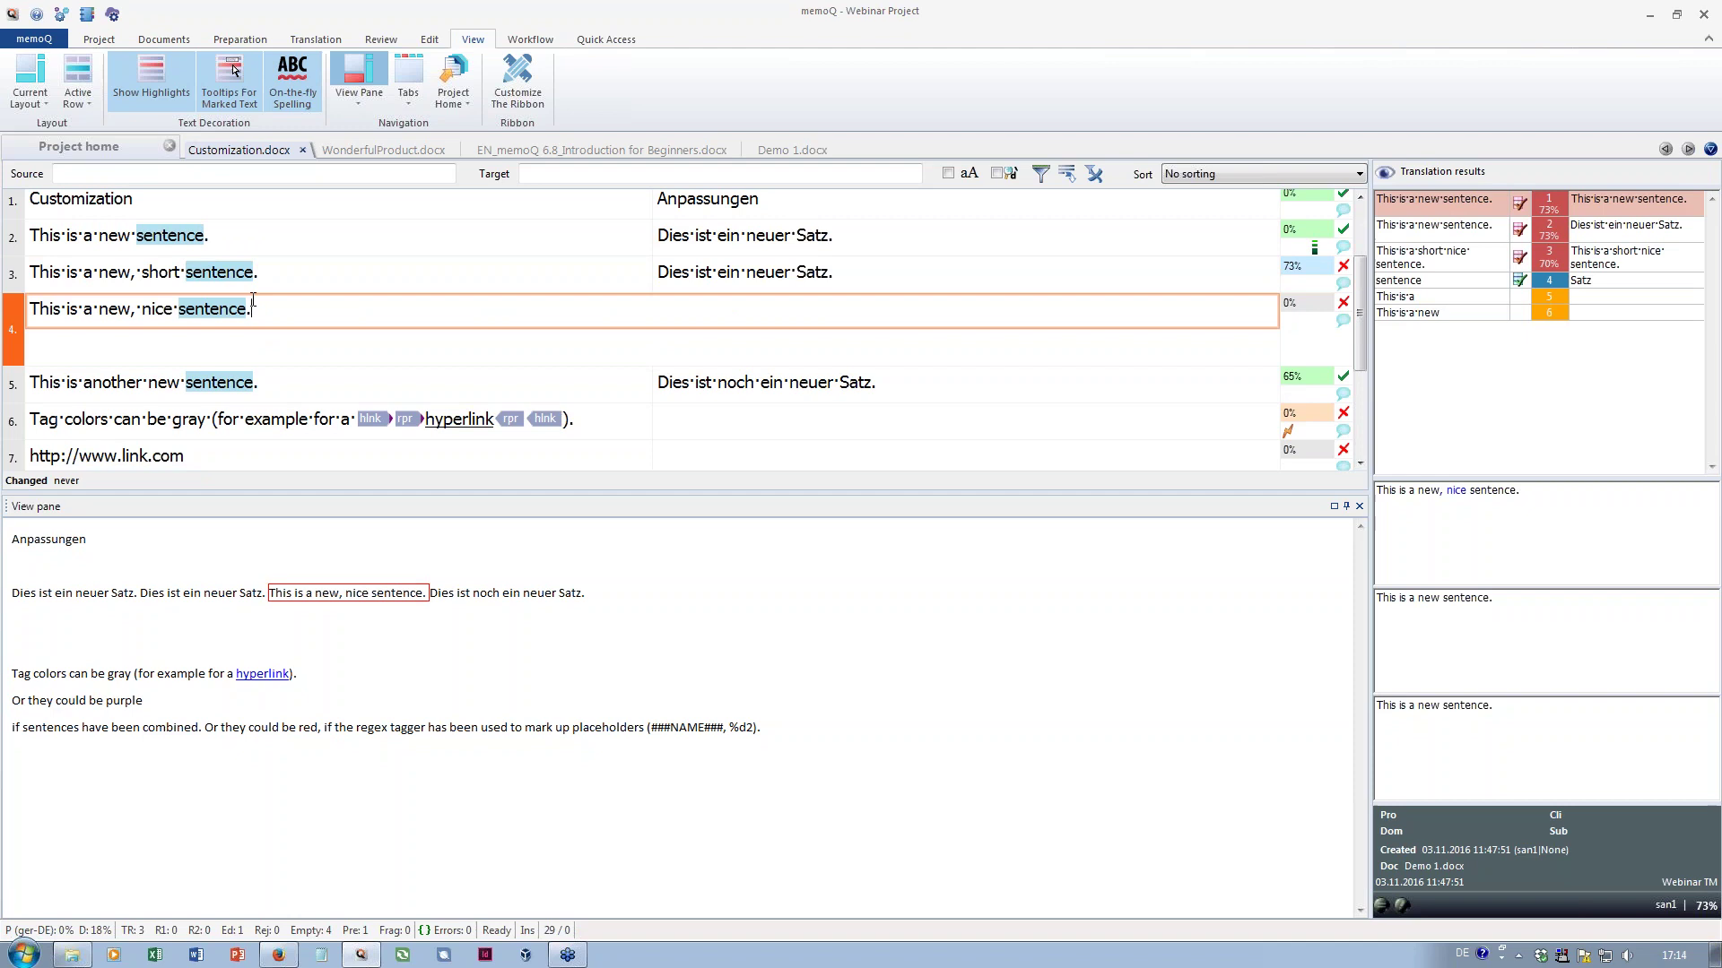
left_click(91, 109)
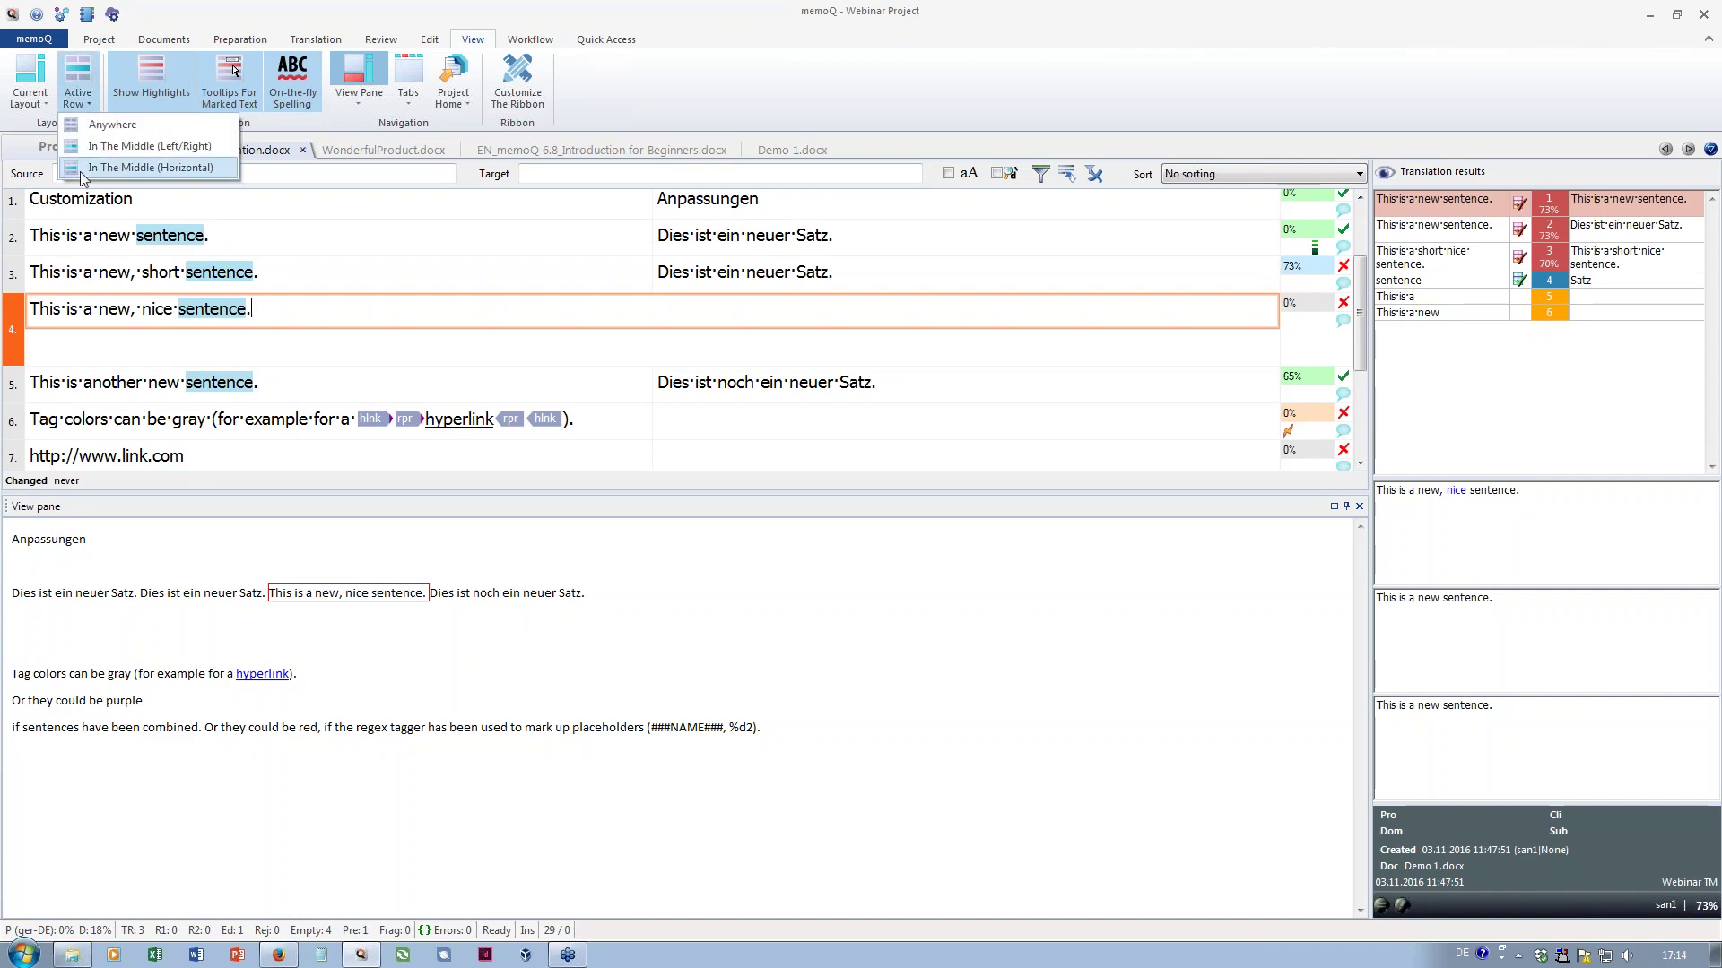
left_click(84, 126)
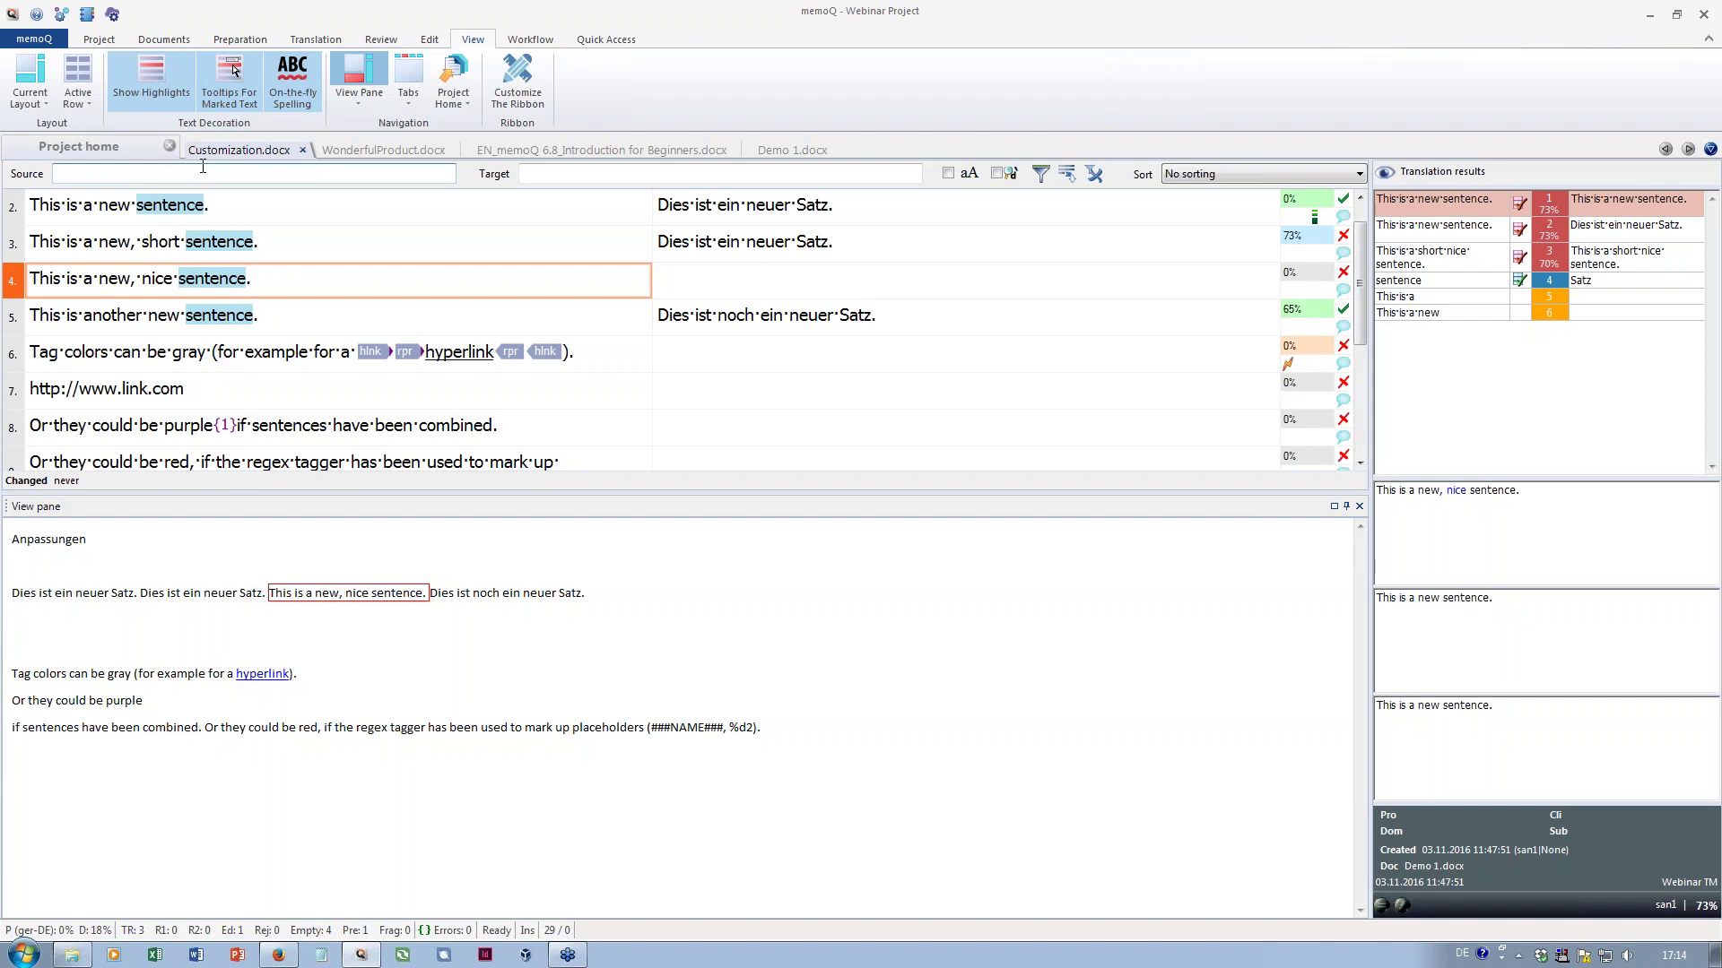
Filter the document's segments by the source text "new" and clear the filter again
type("new")
key("Return")
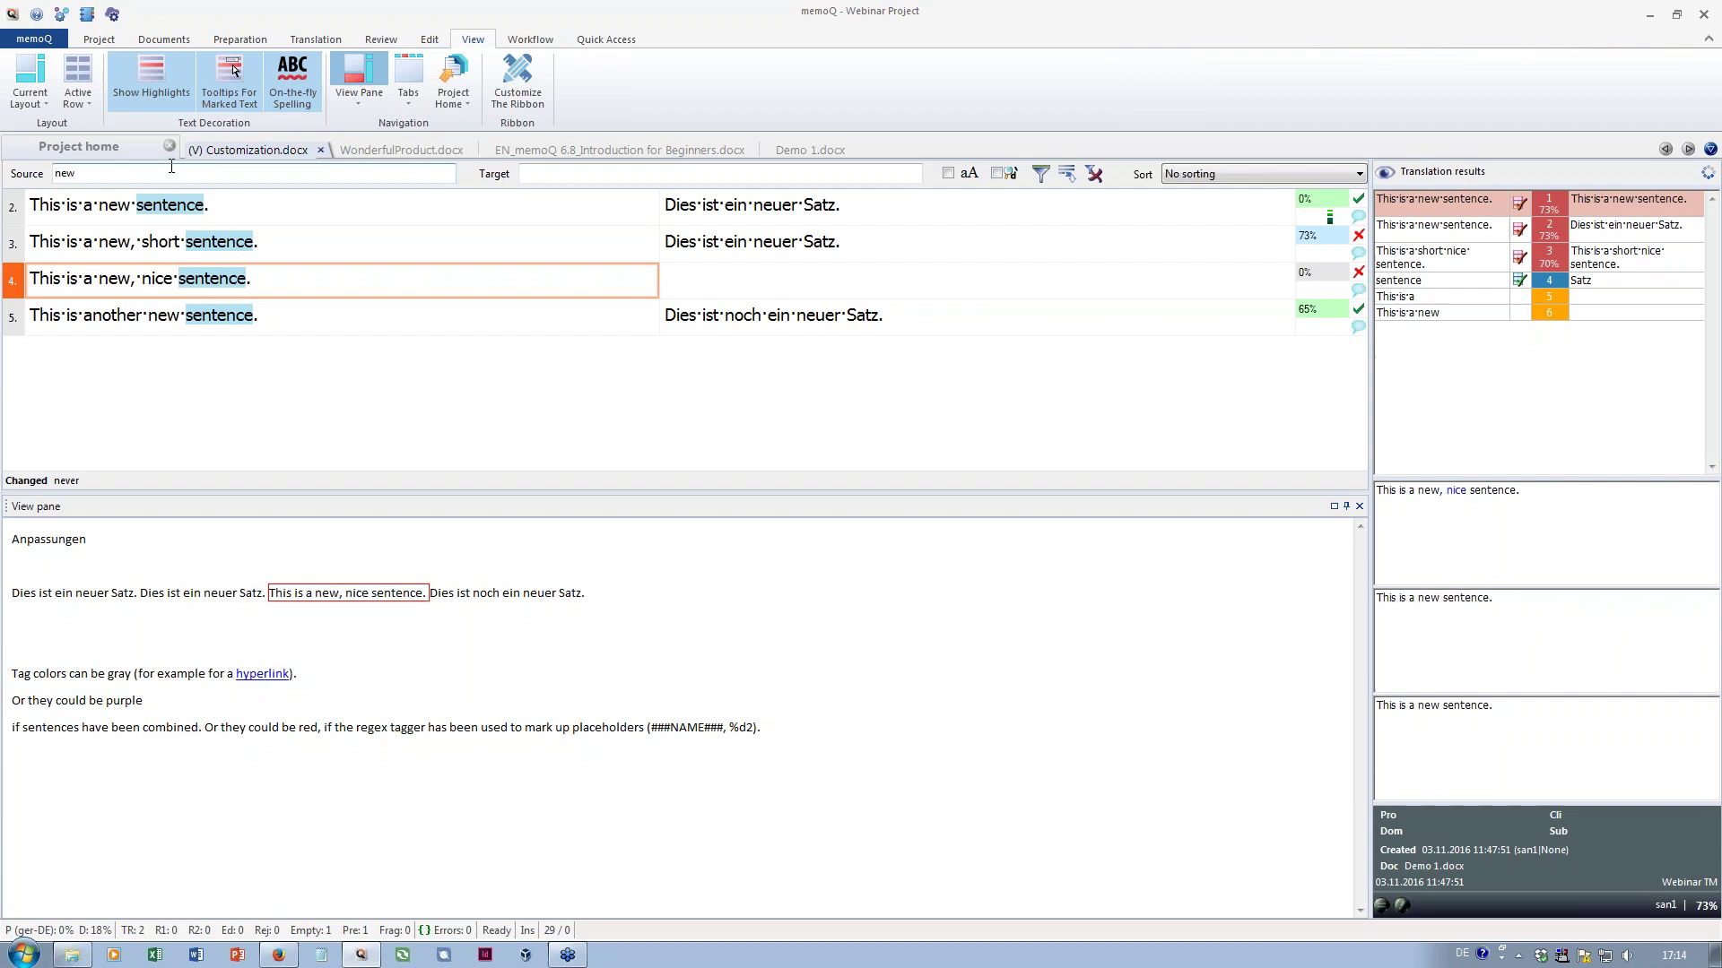
left_click_drag(199, 166, 51, 184)
key("Delete")
left_click(1095, 176)
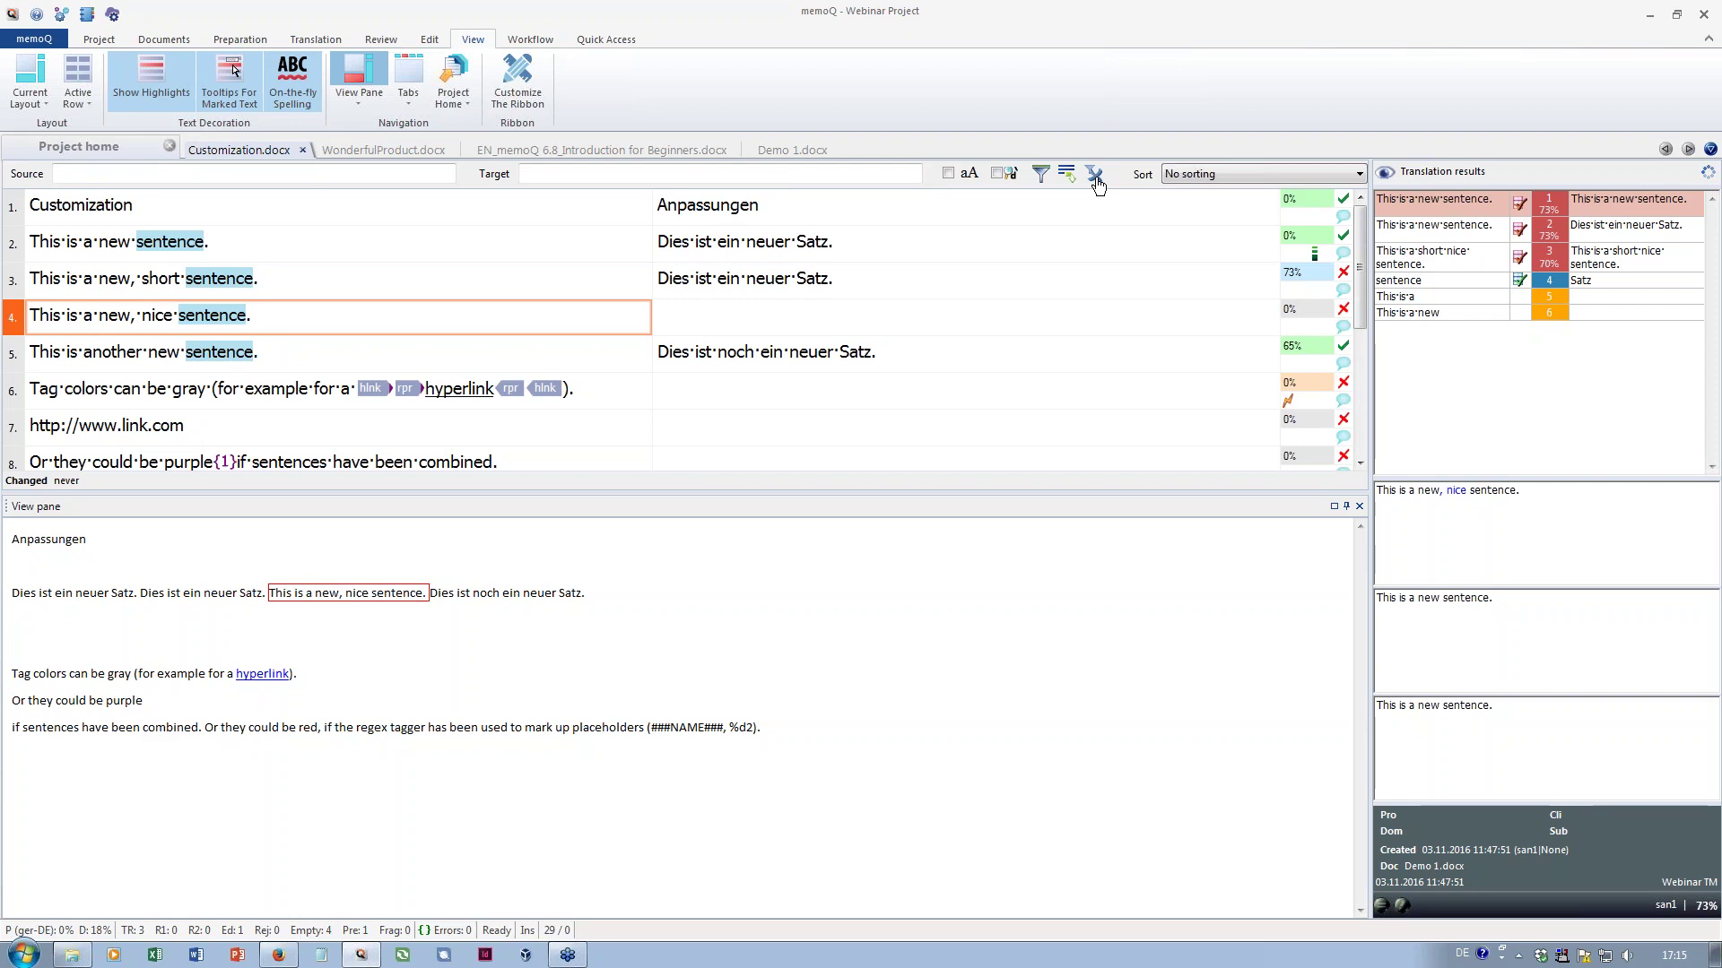
Close the project and examine the dashboard's project filter choices and the commands available for each project
left_click(170, 153)
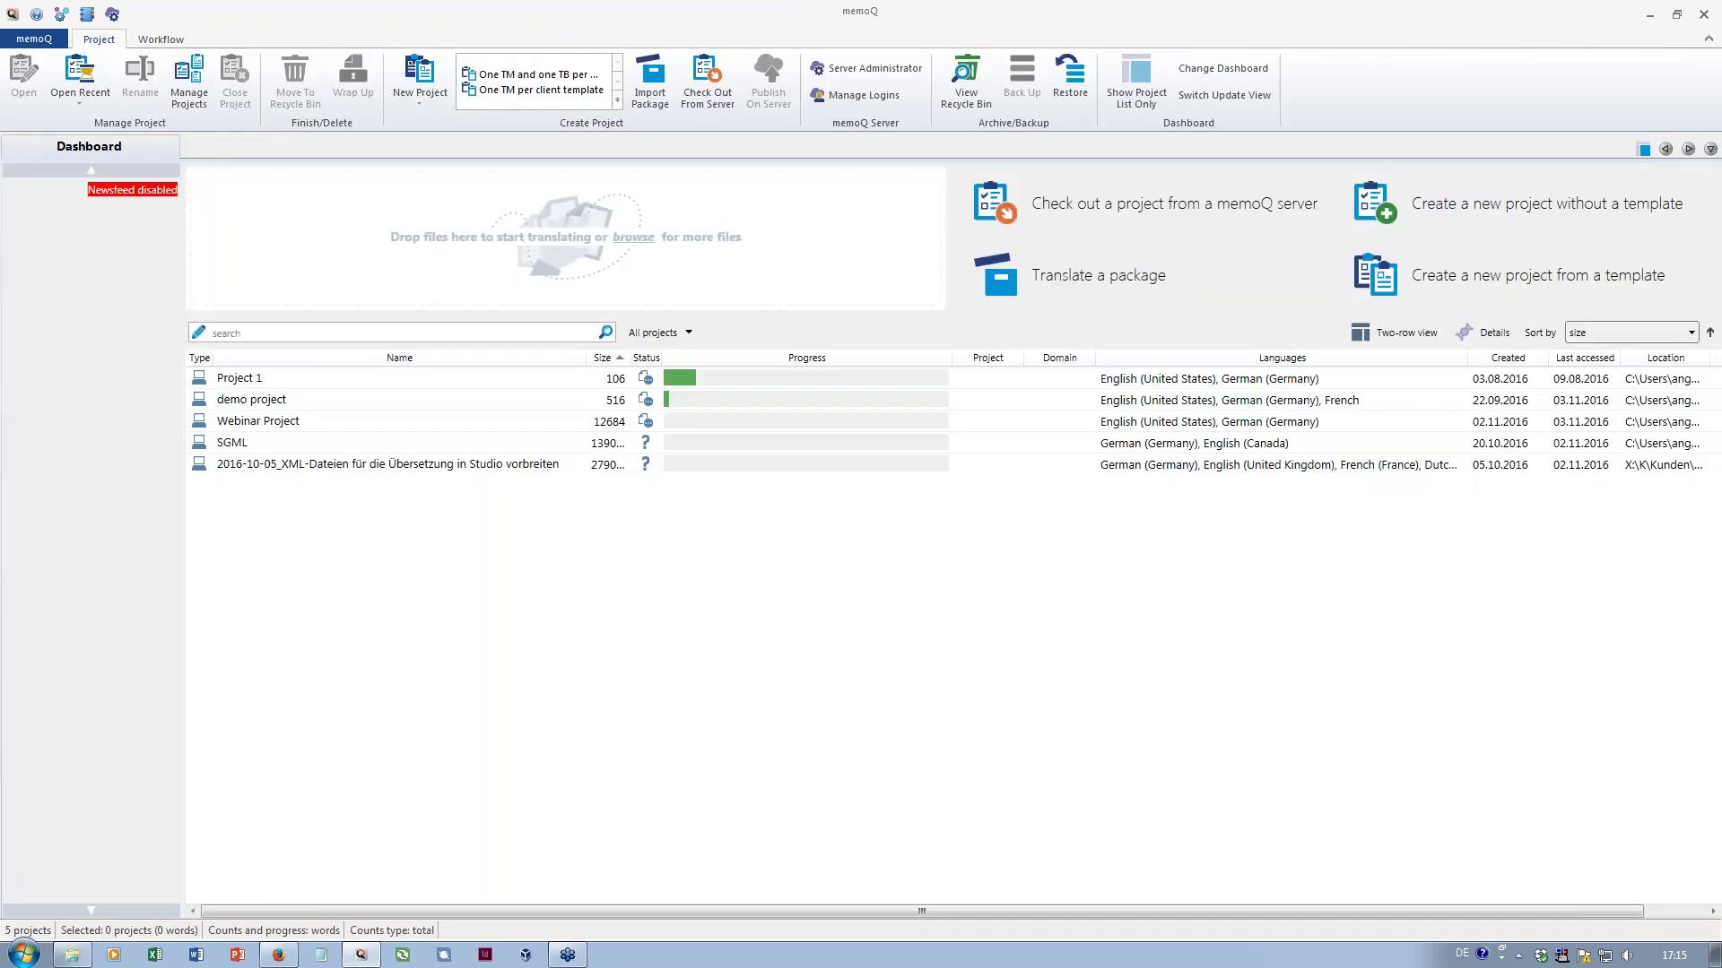
left_click(690, 335)
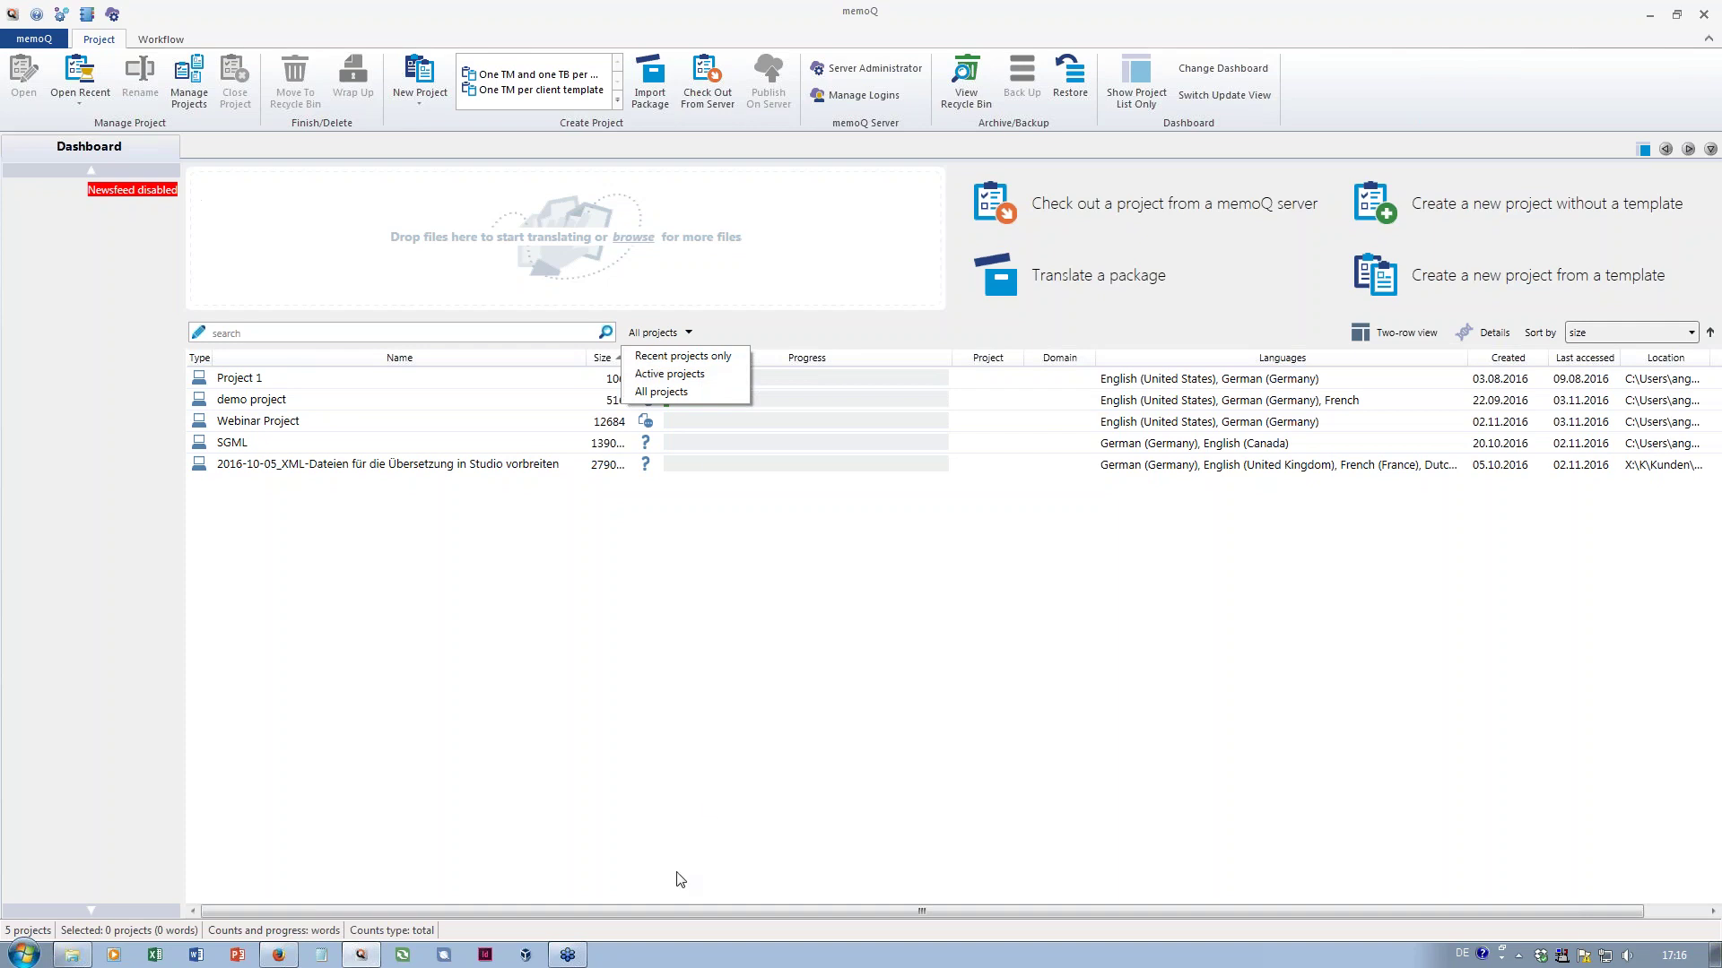
left_click_drag(664, 911, 874, 918)
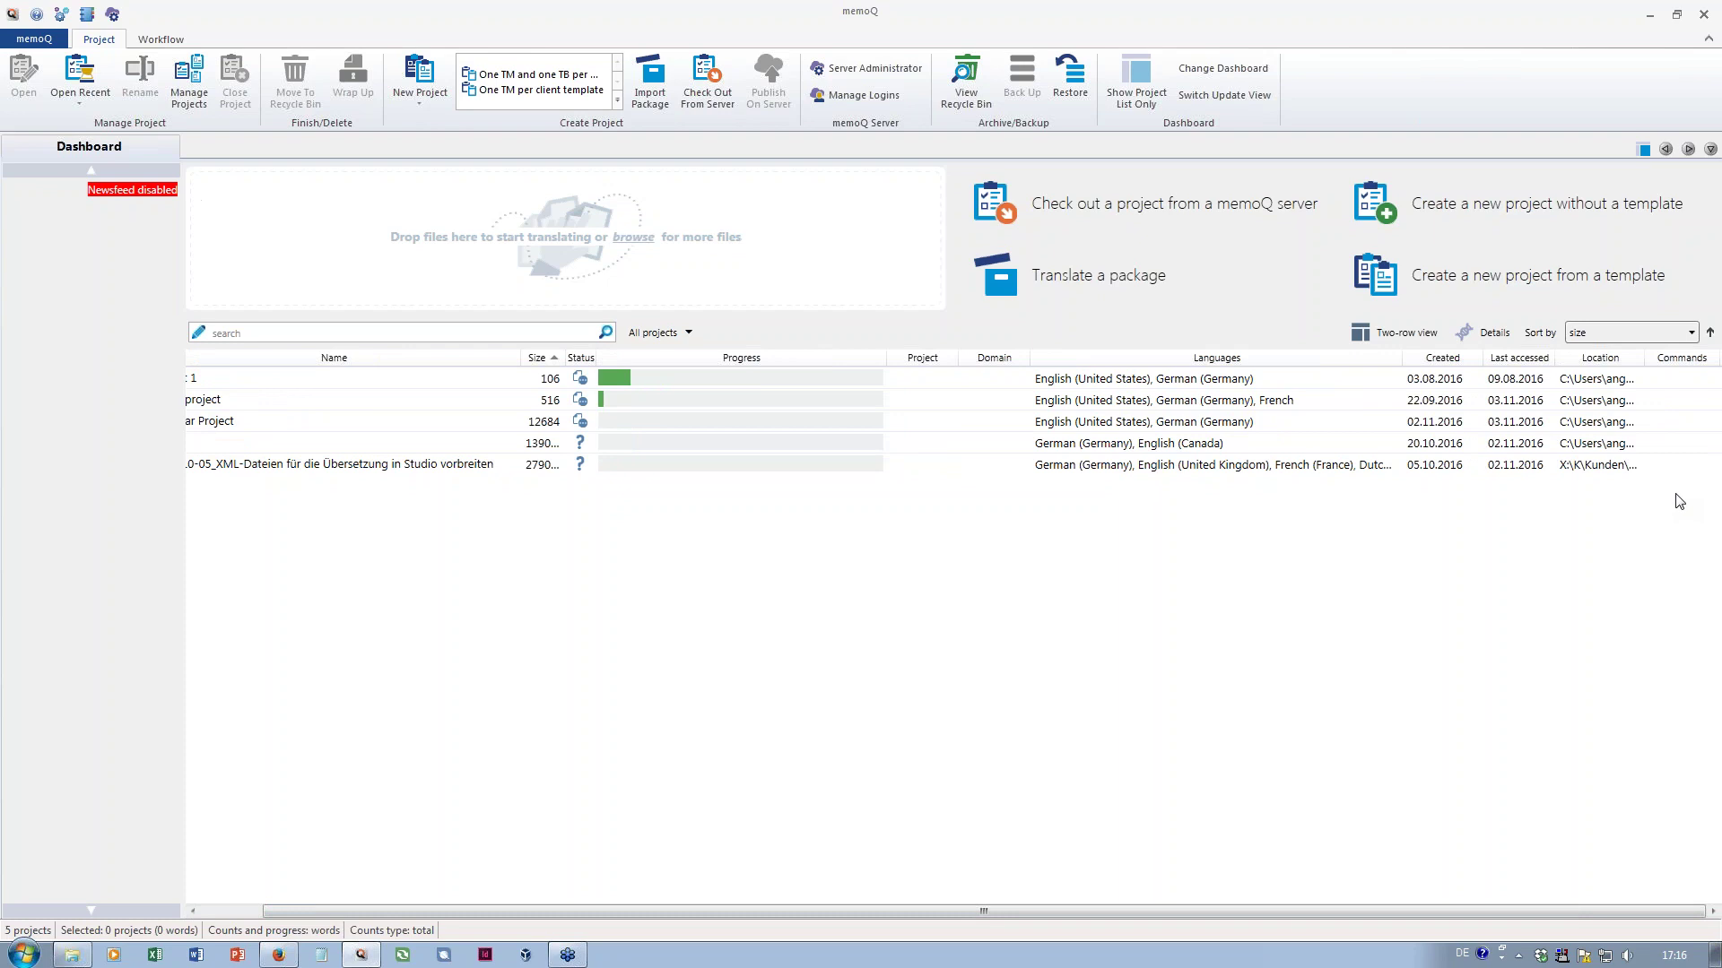
mouse_move(1683, 462)
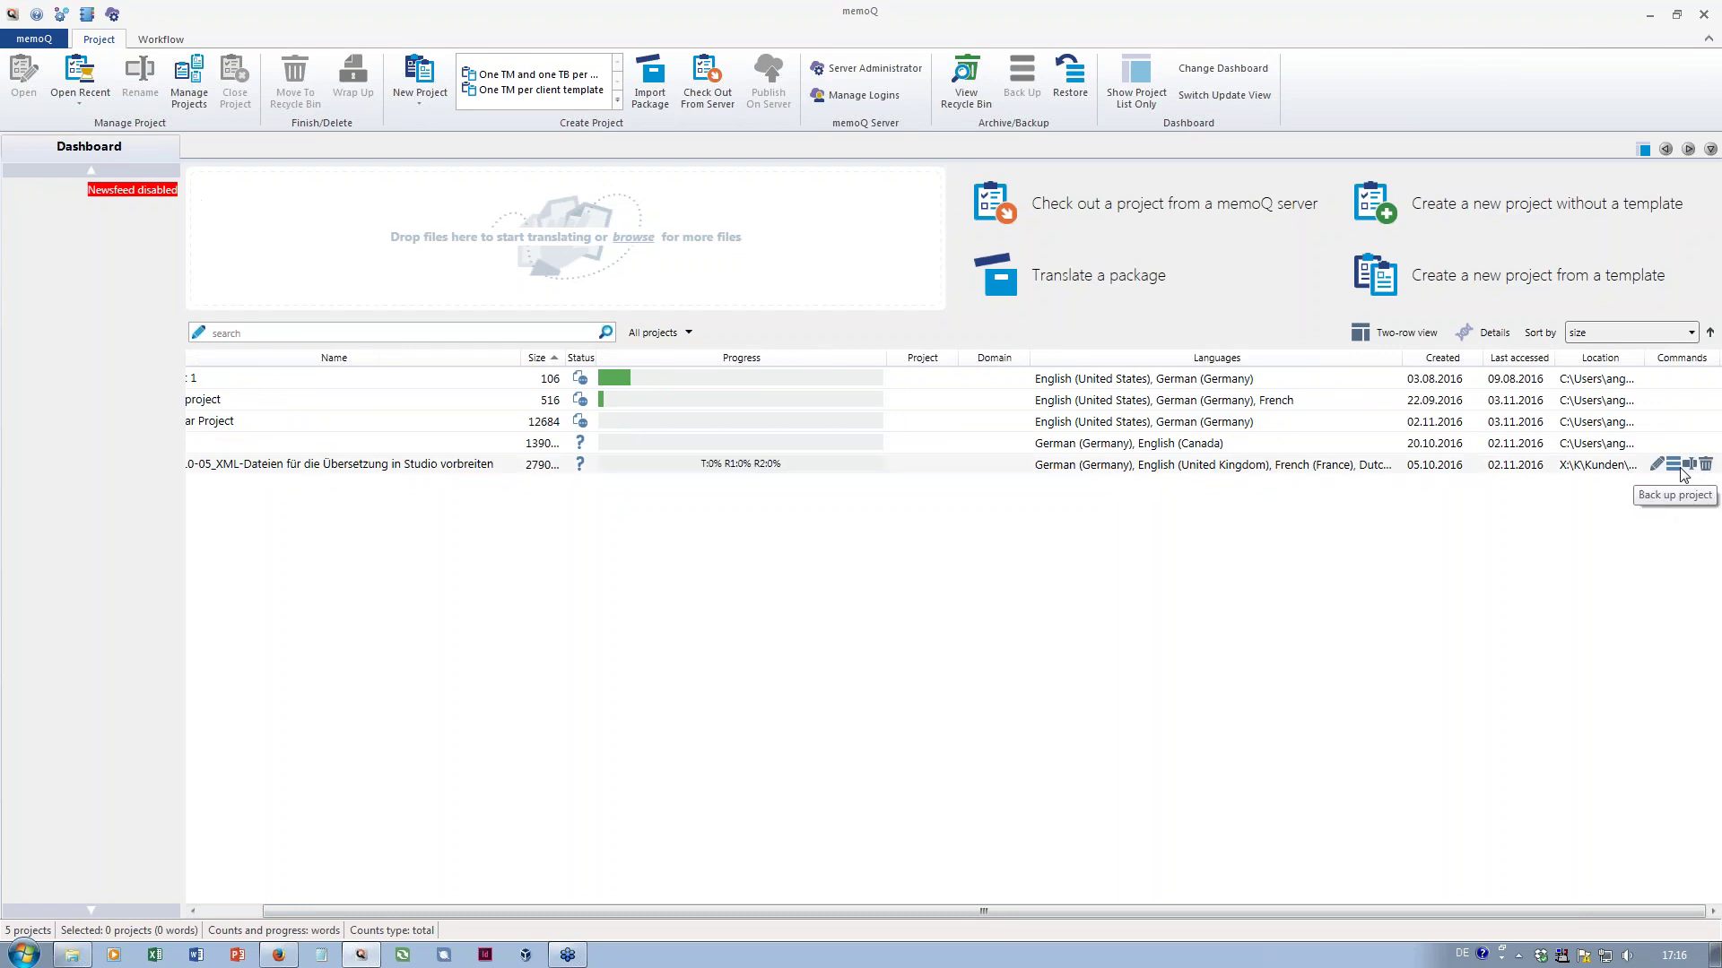
mouse_move(1681, 429)
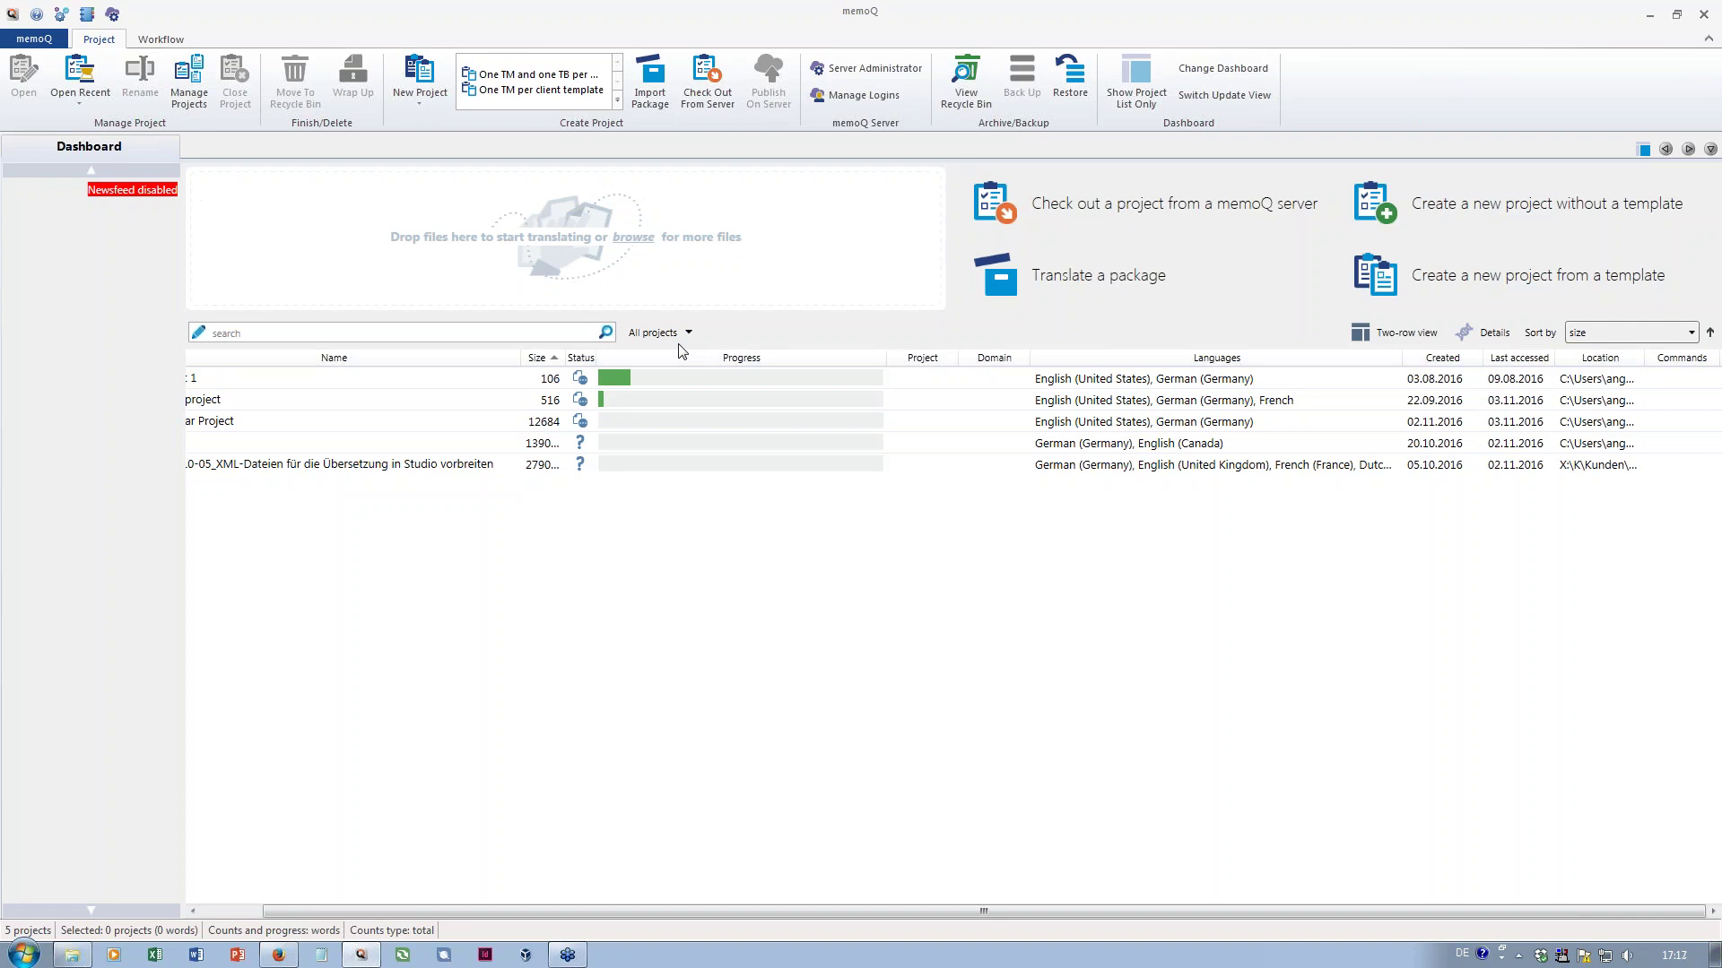
left_click_drag(552, 911, 426, 924)
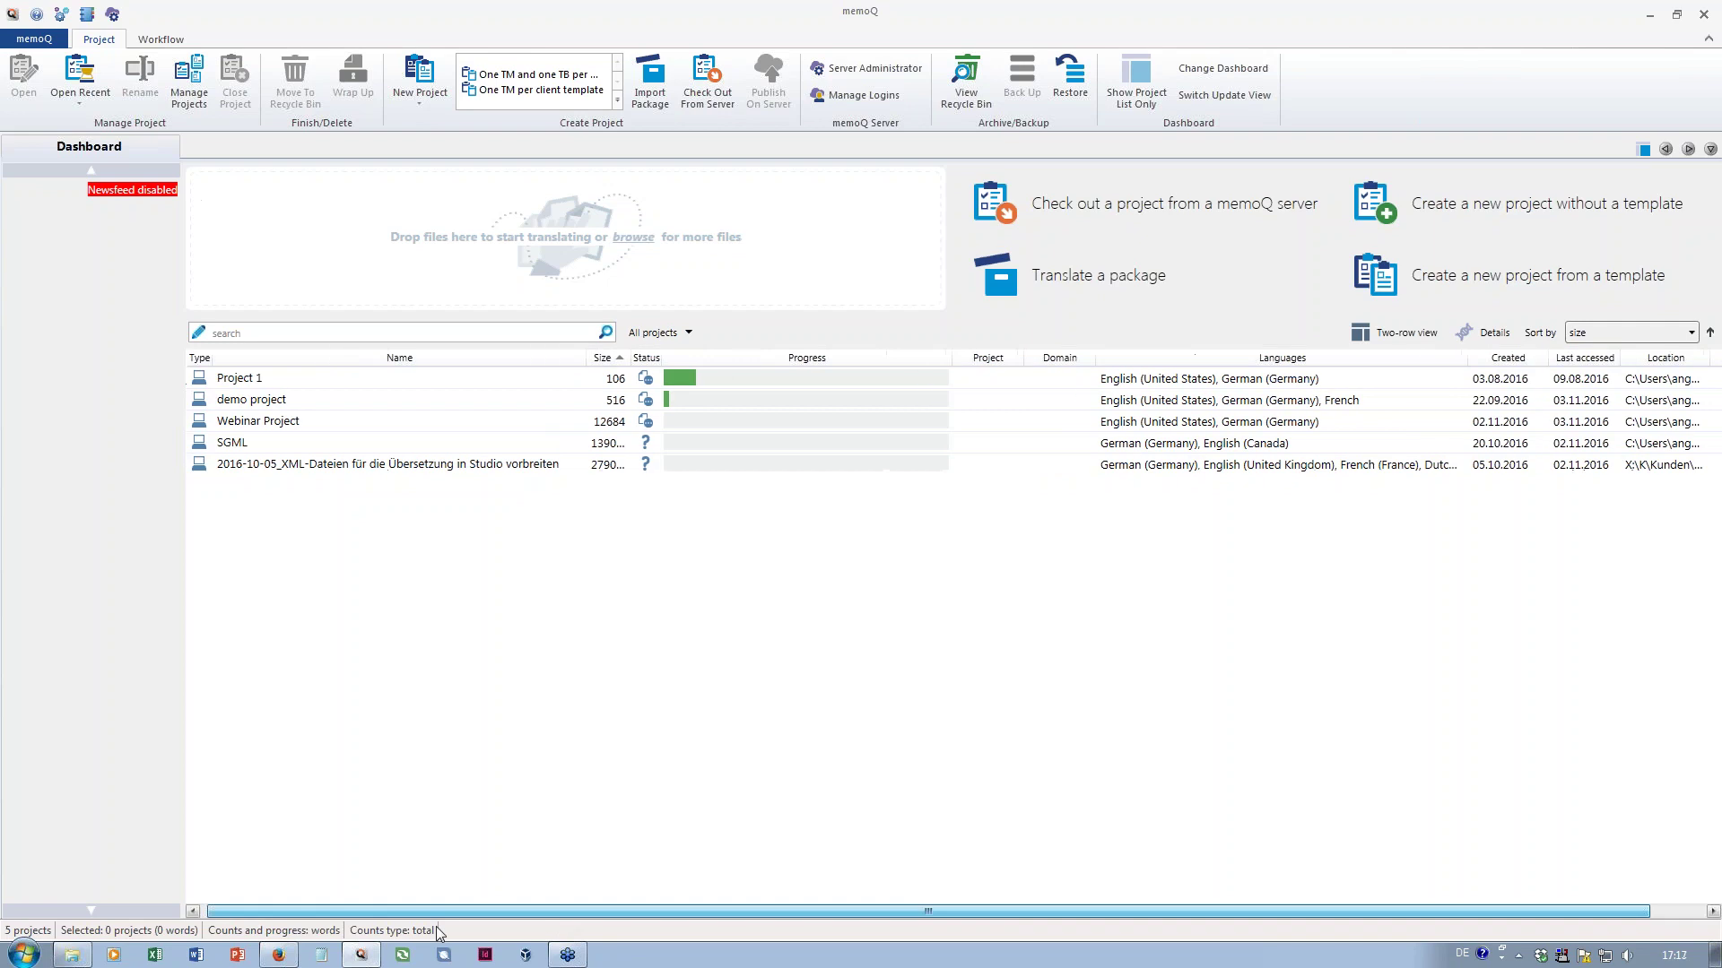
Open Customization.docx from the Webinar Project and place the cursor in the target cell of segment 4
double_click(288, 421)
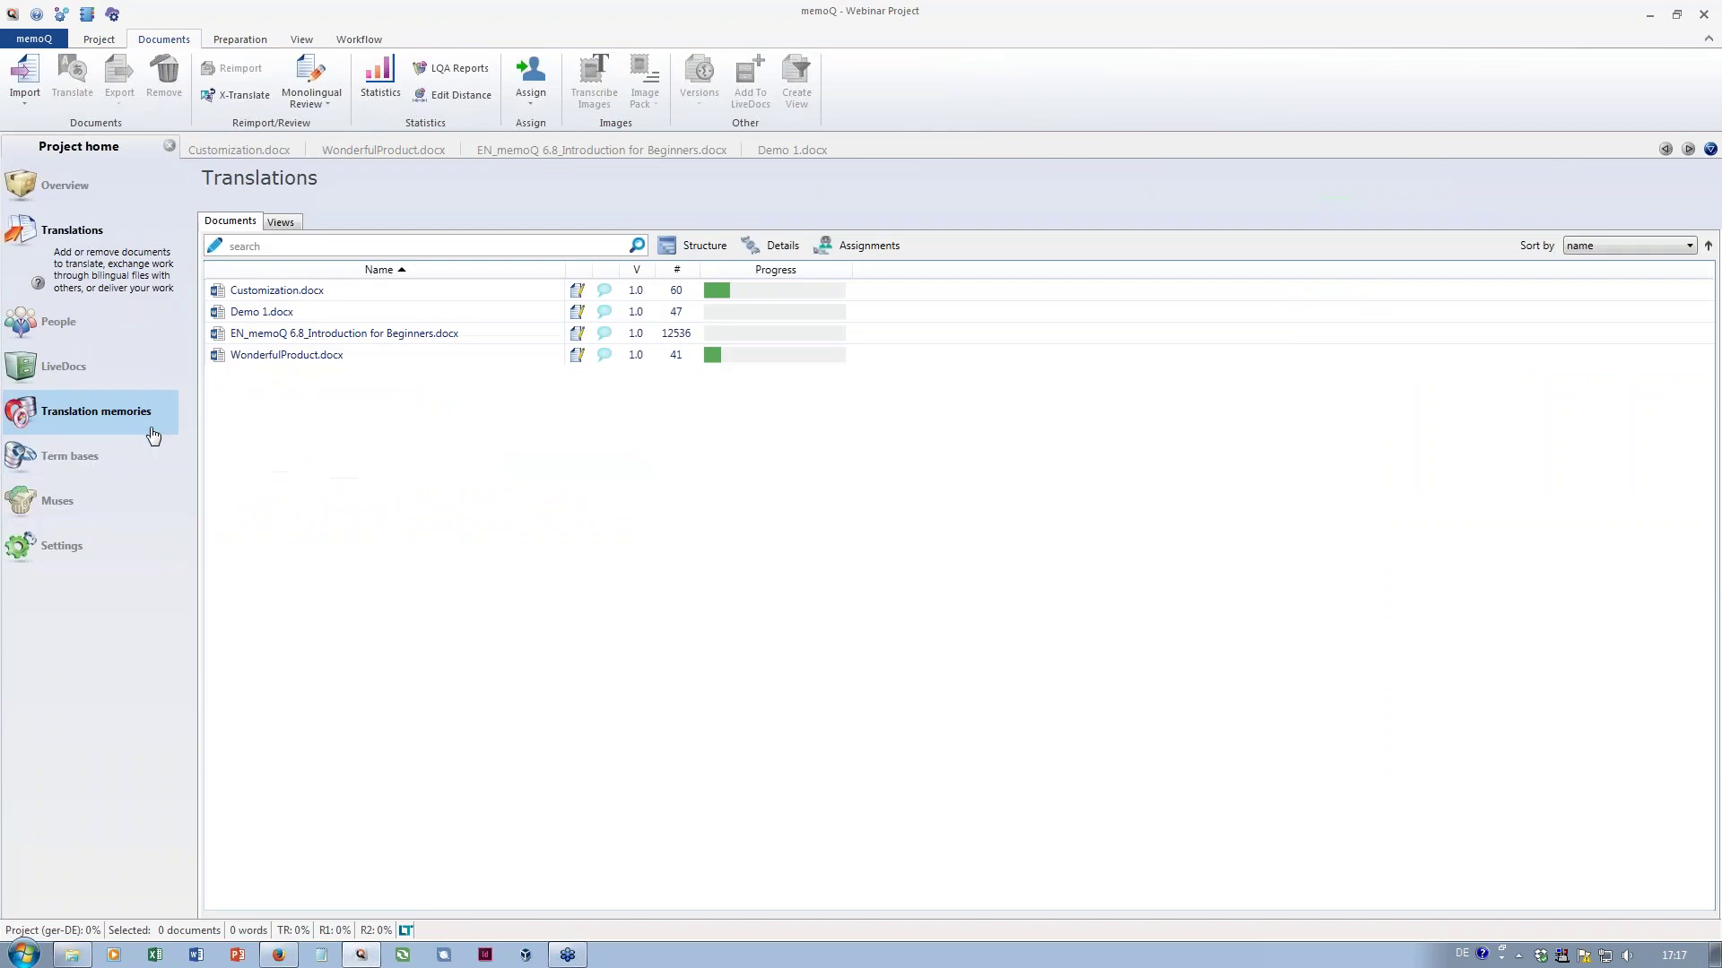
left_click(239, 149)
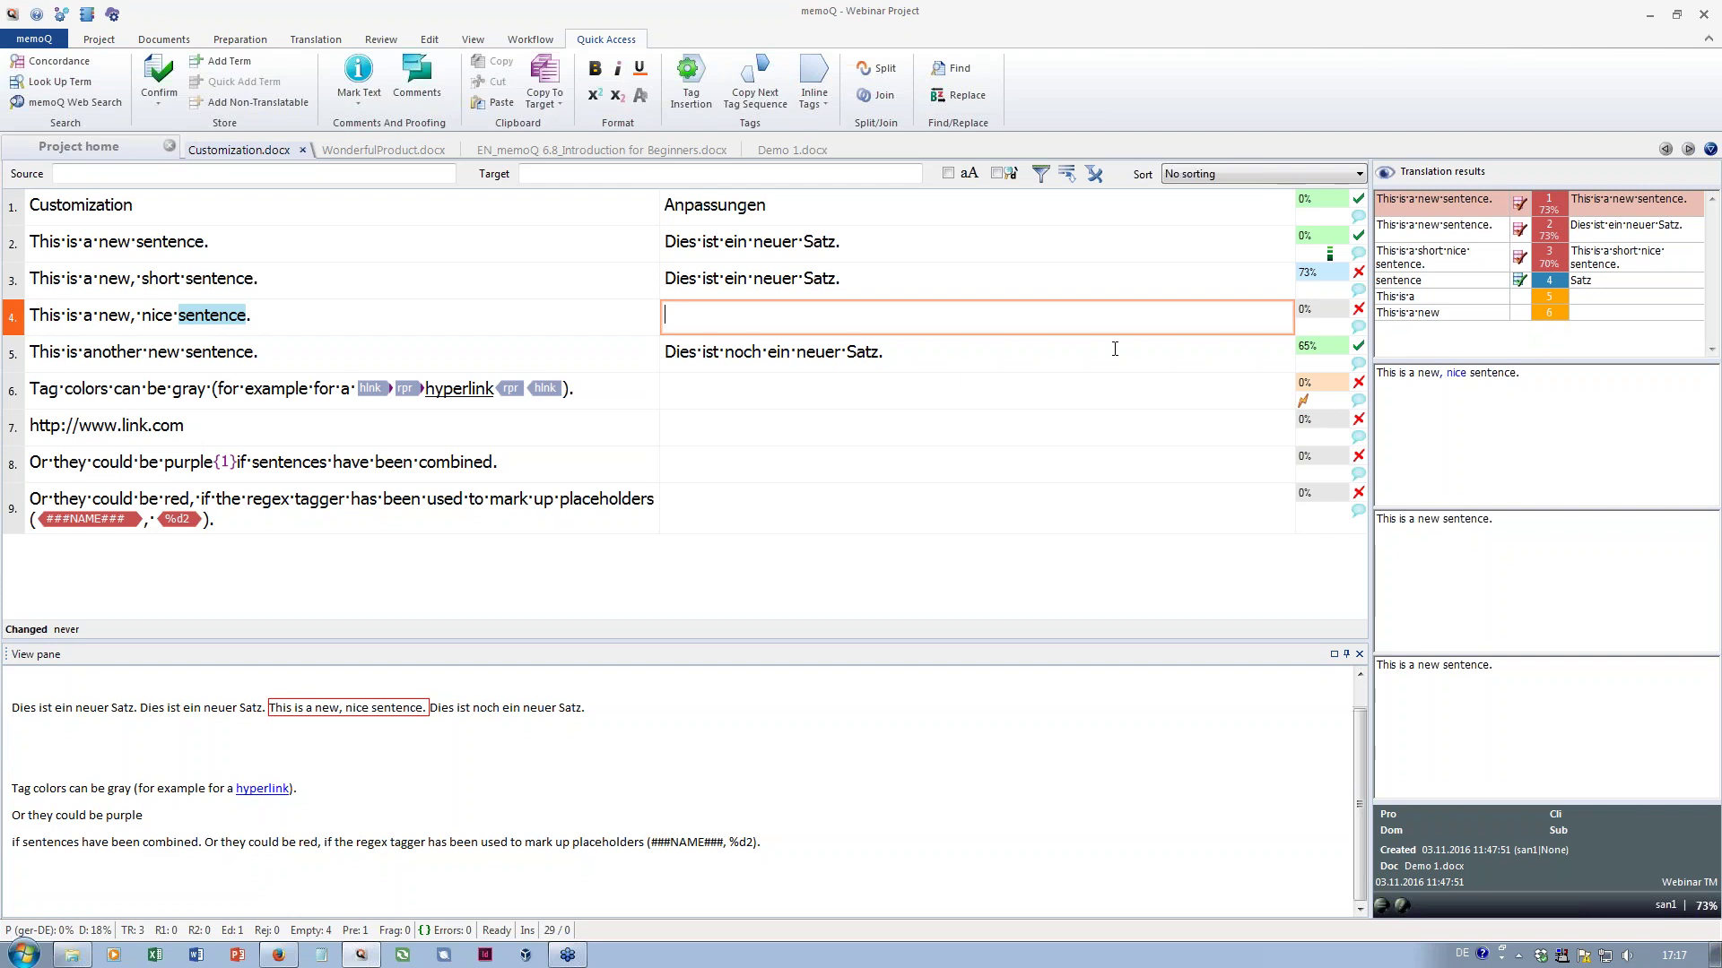
left_click(10, 325)
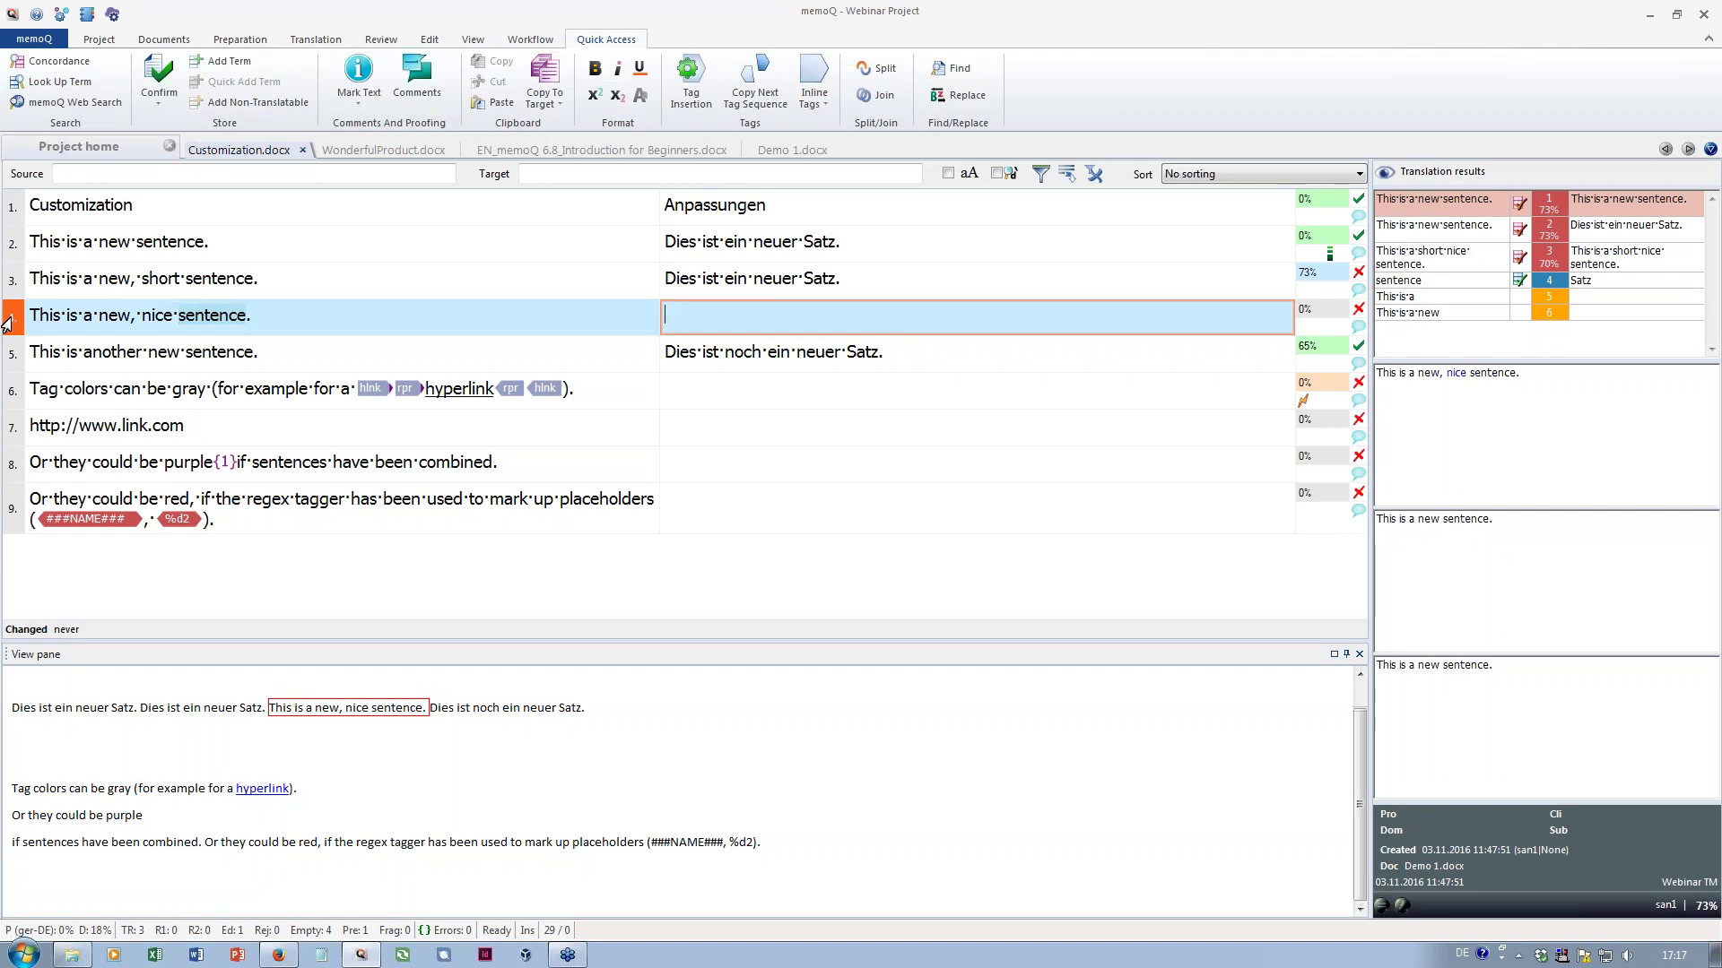
left_click(695, 312)
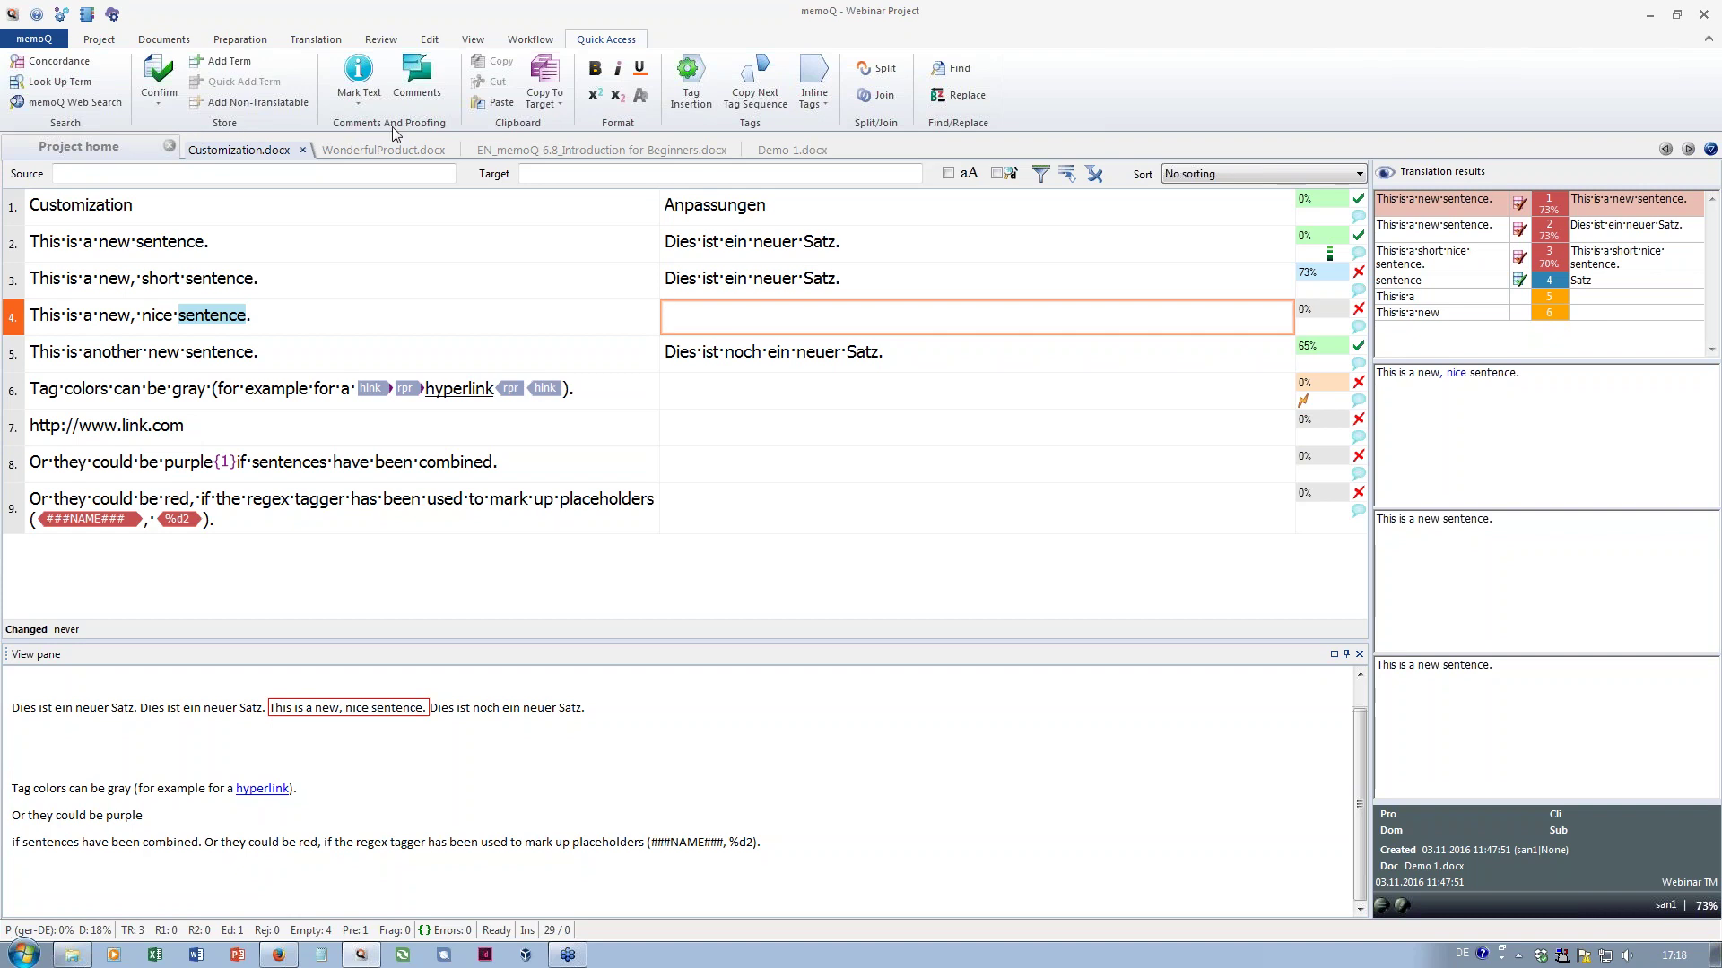
Open the ribbon customization and add a new group named "MY QA" to the Quick Access area
right_click(791, 116)
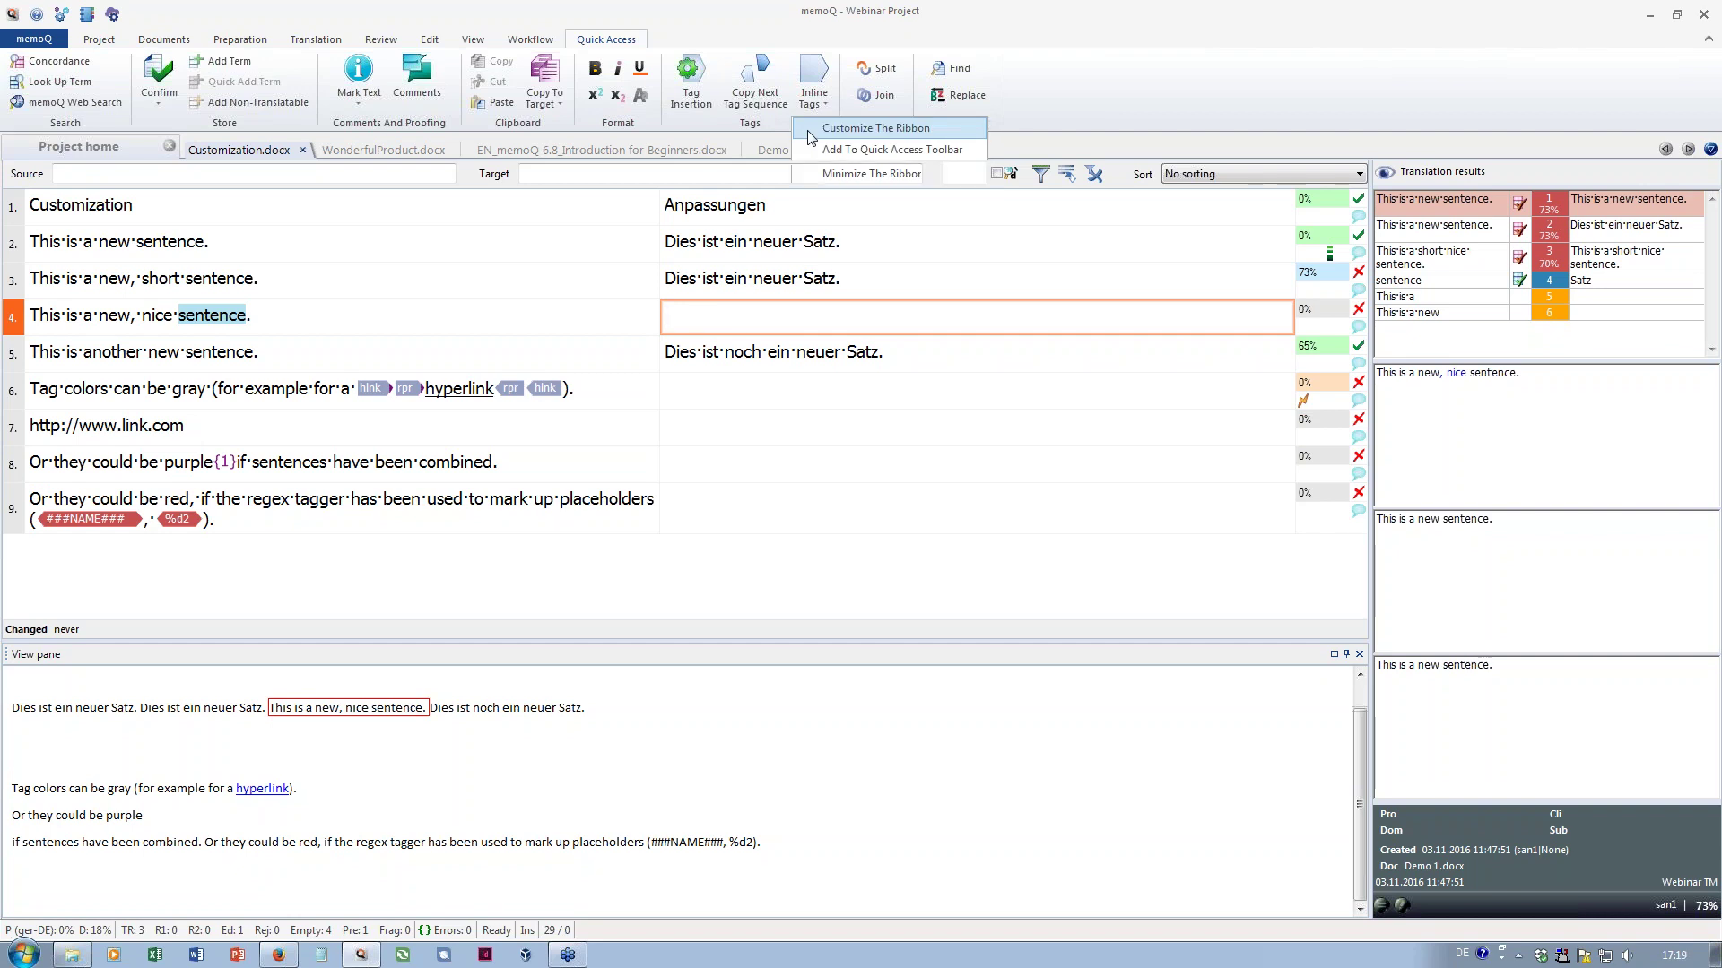
left_click(811, 136)
left_click_drag(633, 106, 1009, 152)
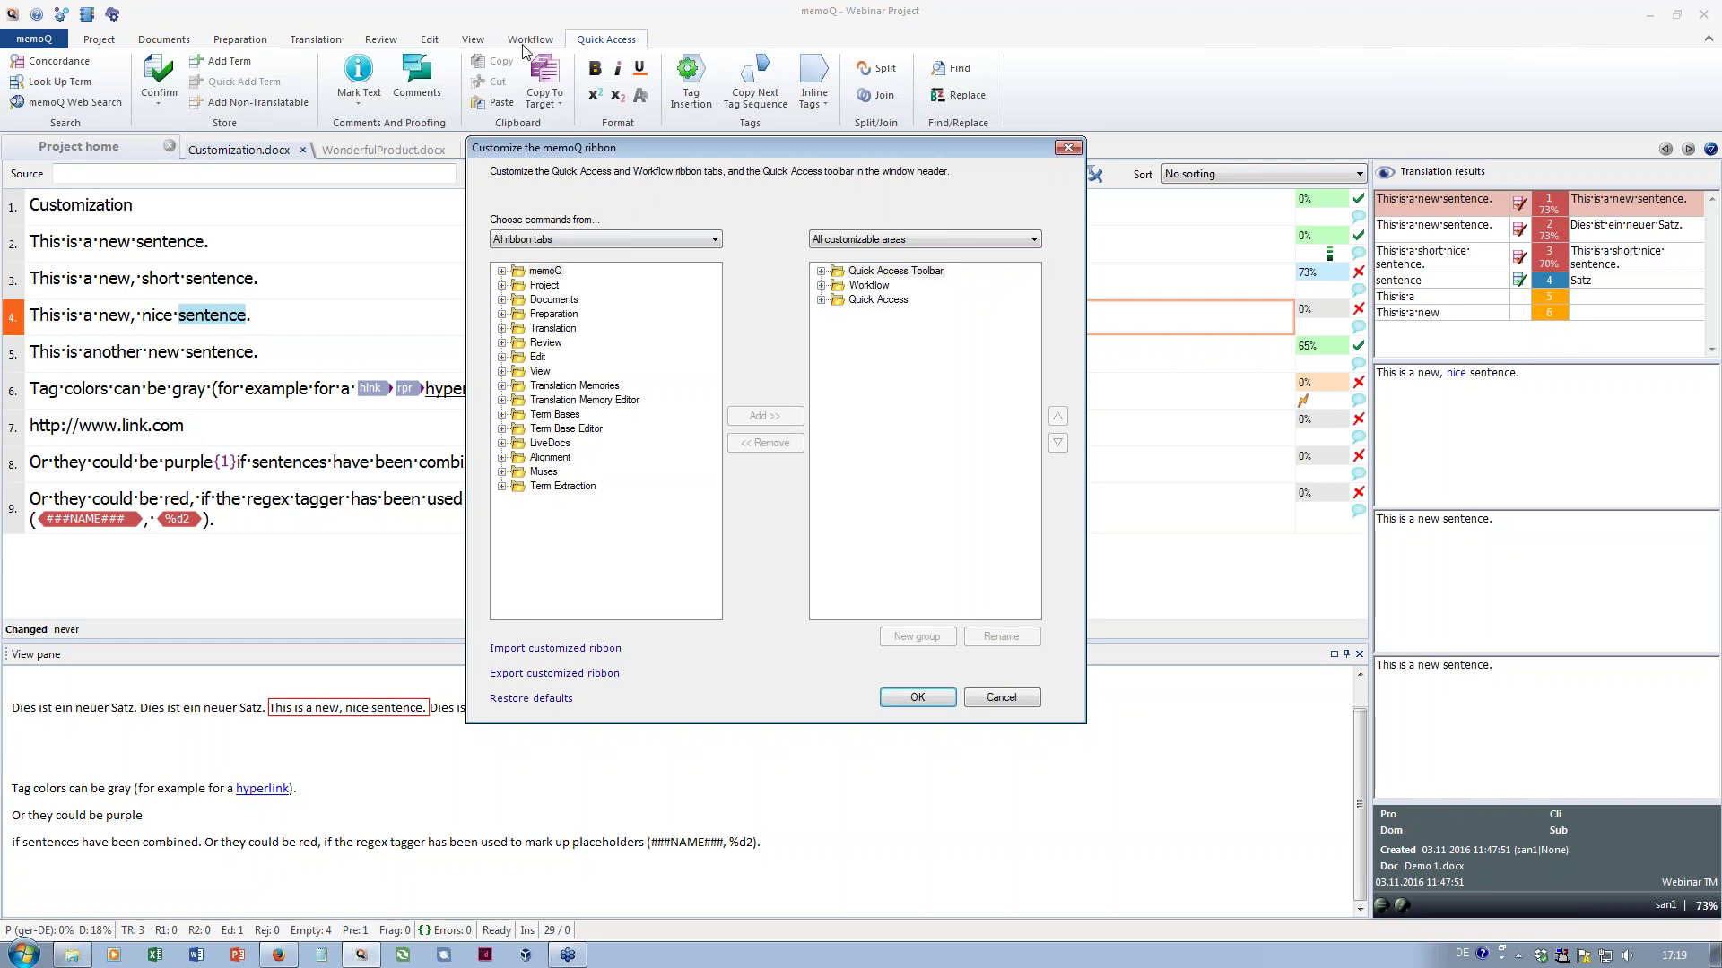
left_click(821, 301)
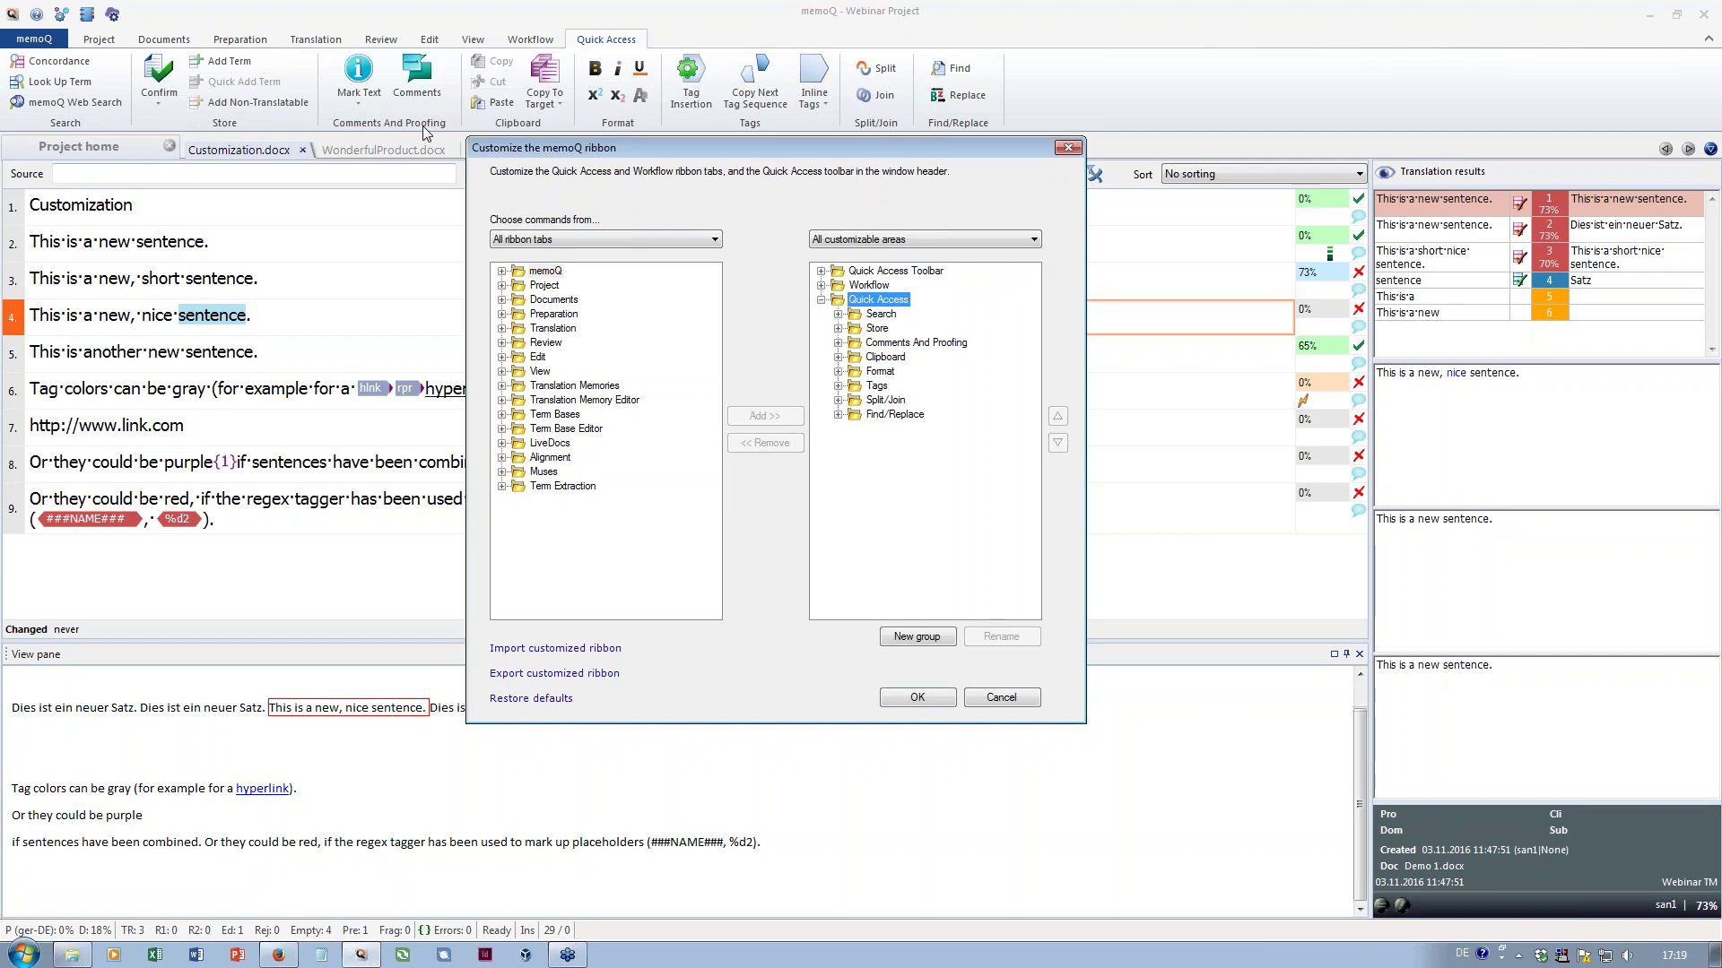
left_click(916, 637)
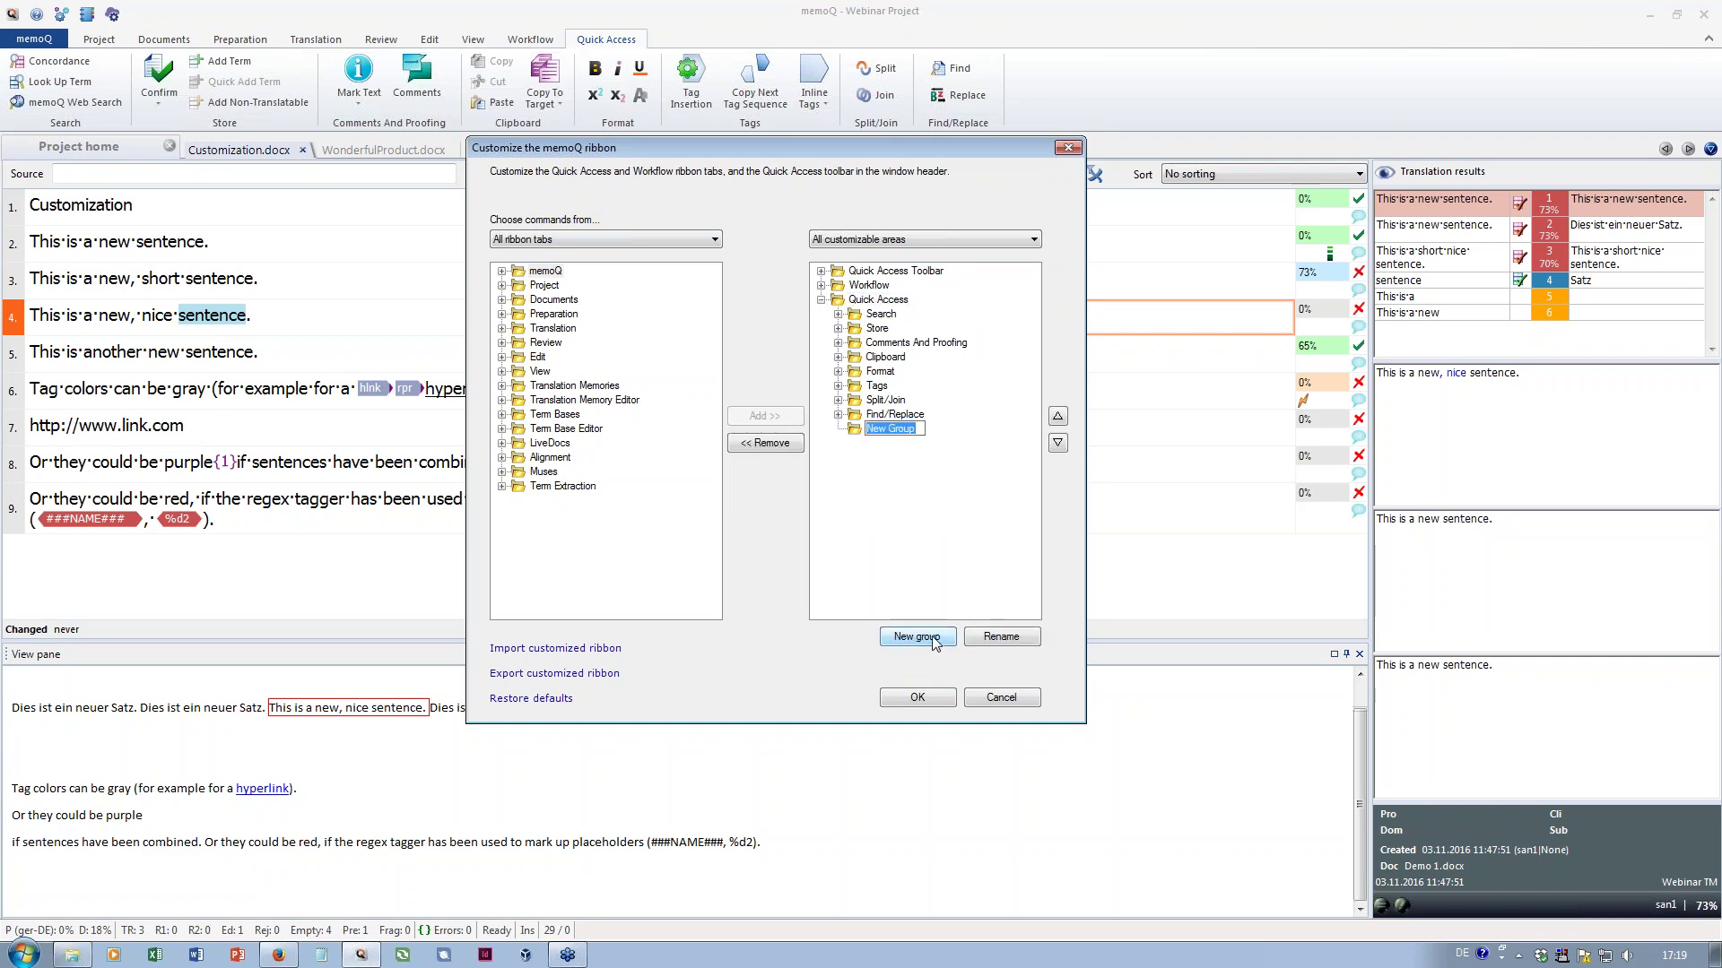
type("MY QA")
key("Return")
Add the Run QA command from Review's Quality Assurance commands to the MY QA group and apply the ribbon customization
left_click(503, 343)
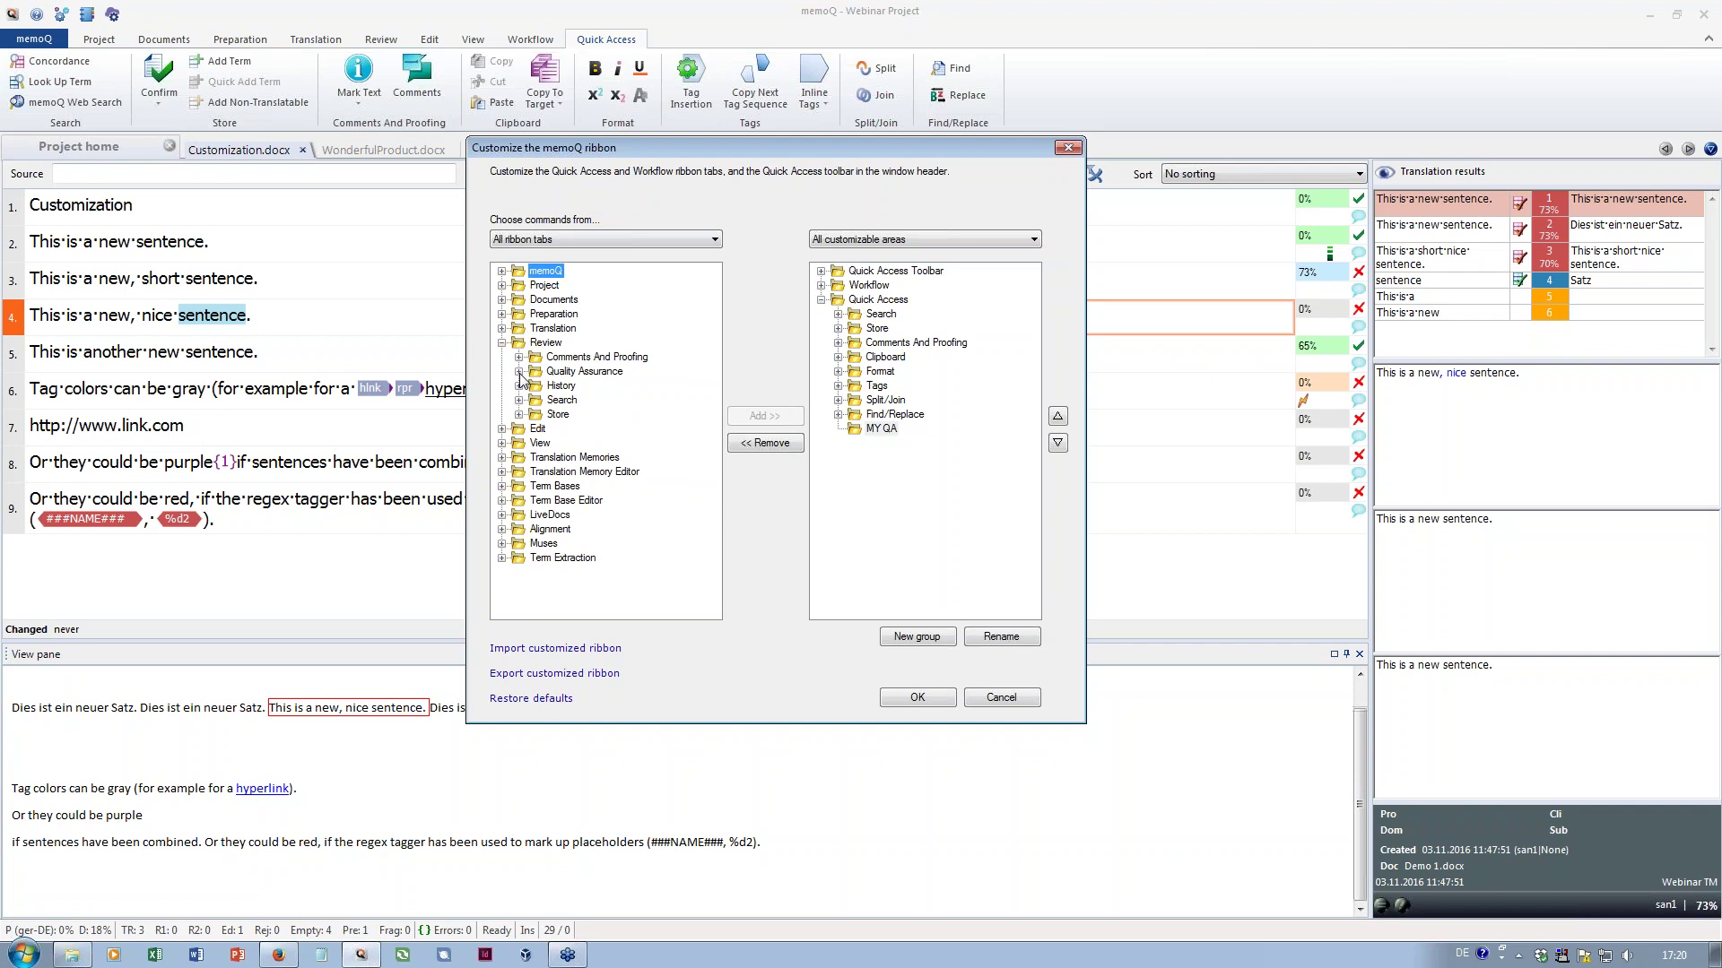
left_click(518, 371)
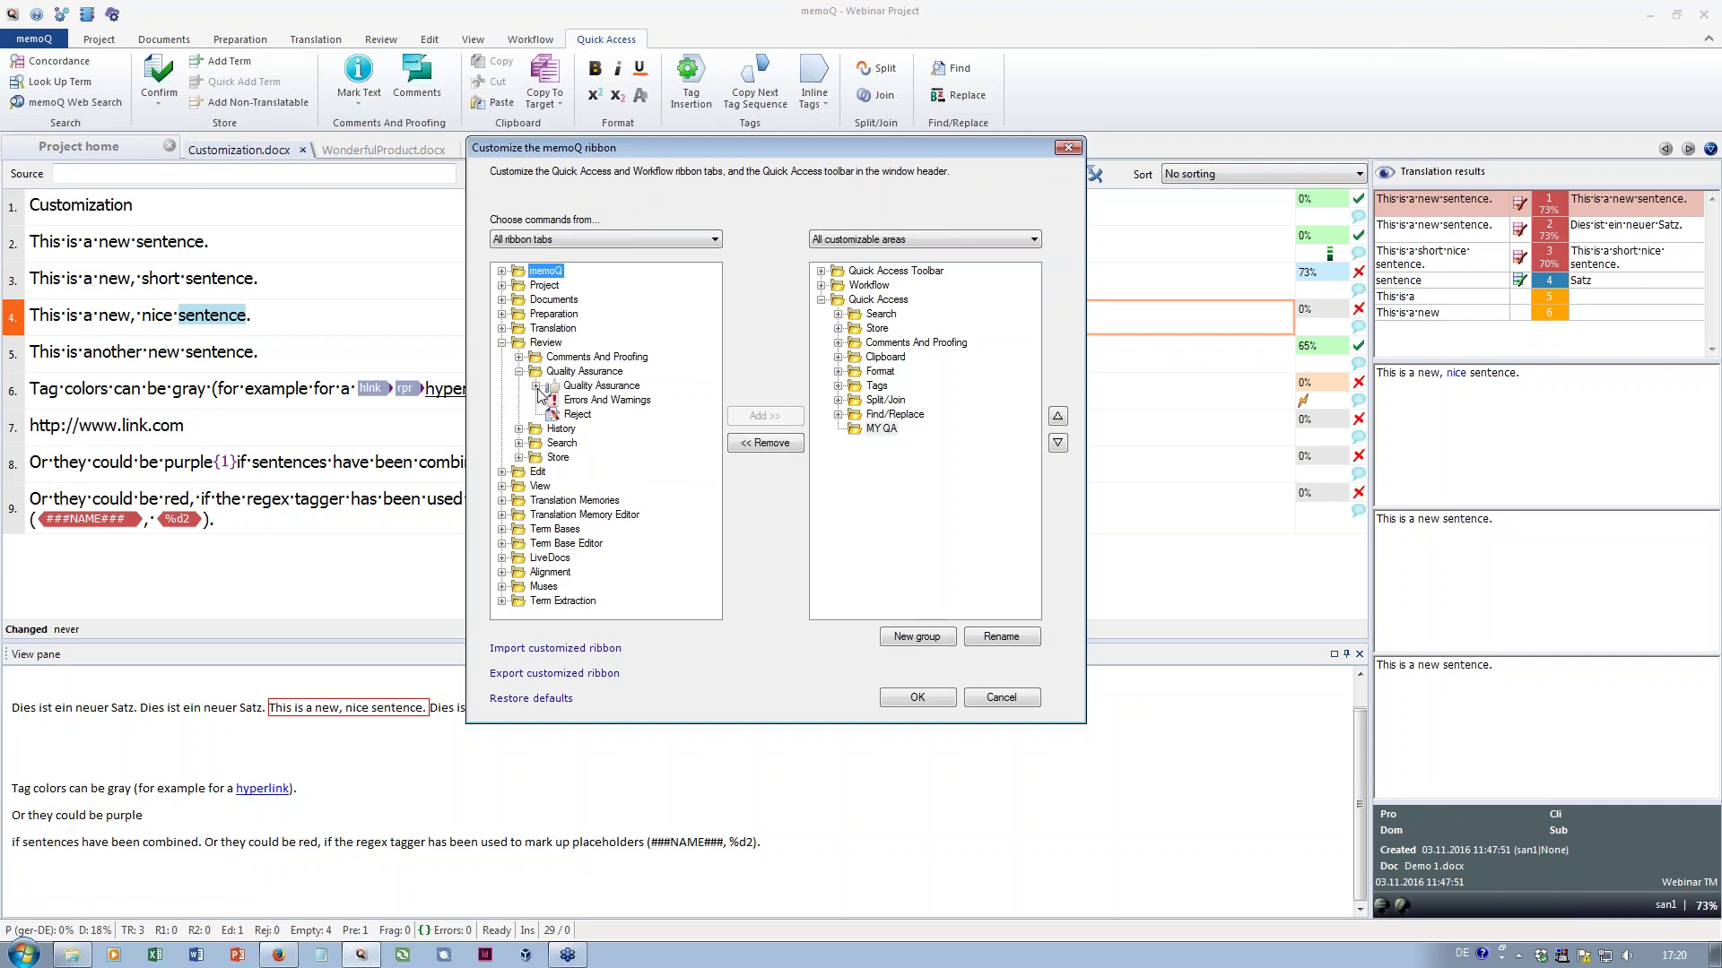
left_click(536, 385)
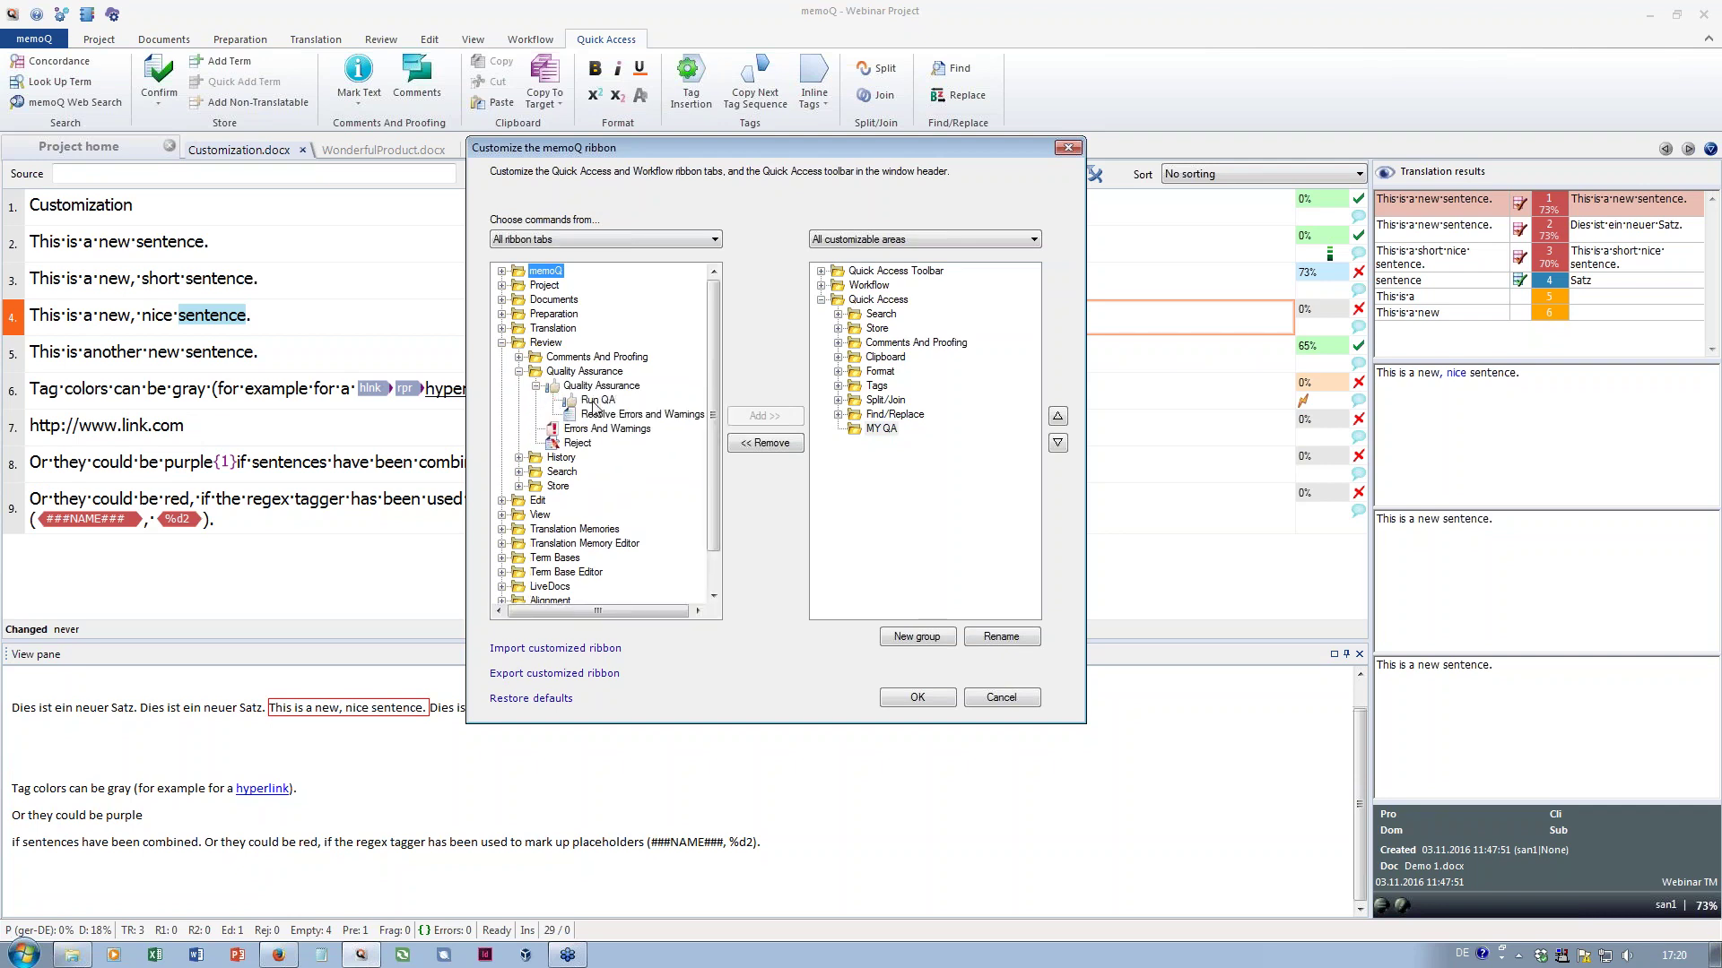
left_click(595, 402)
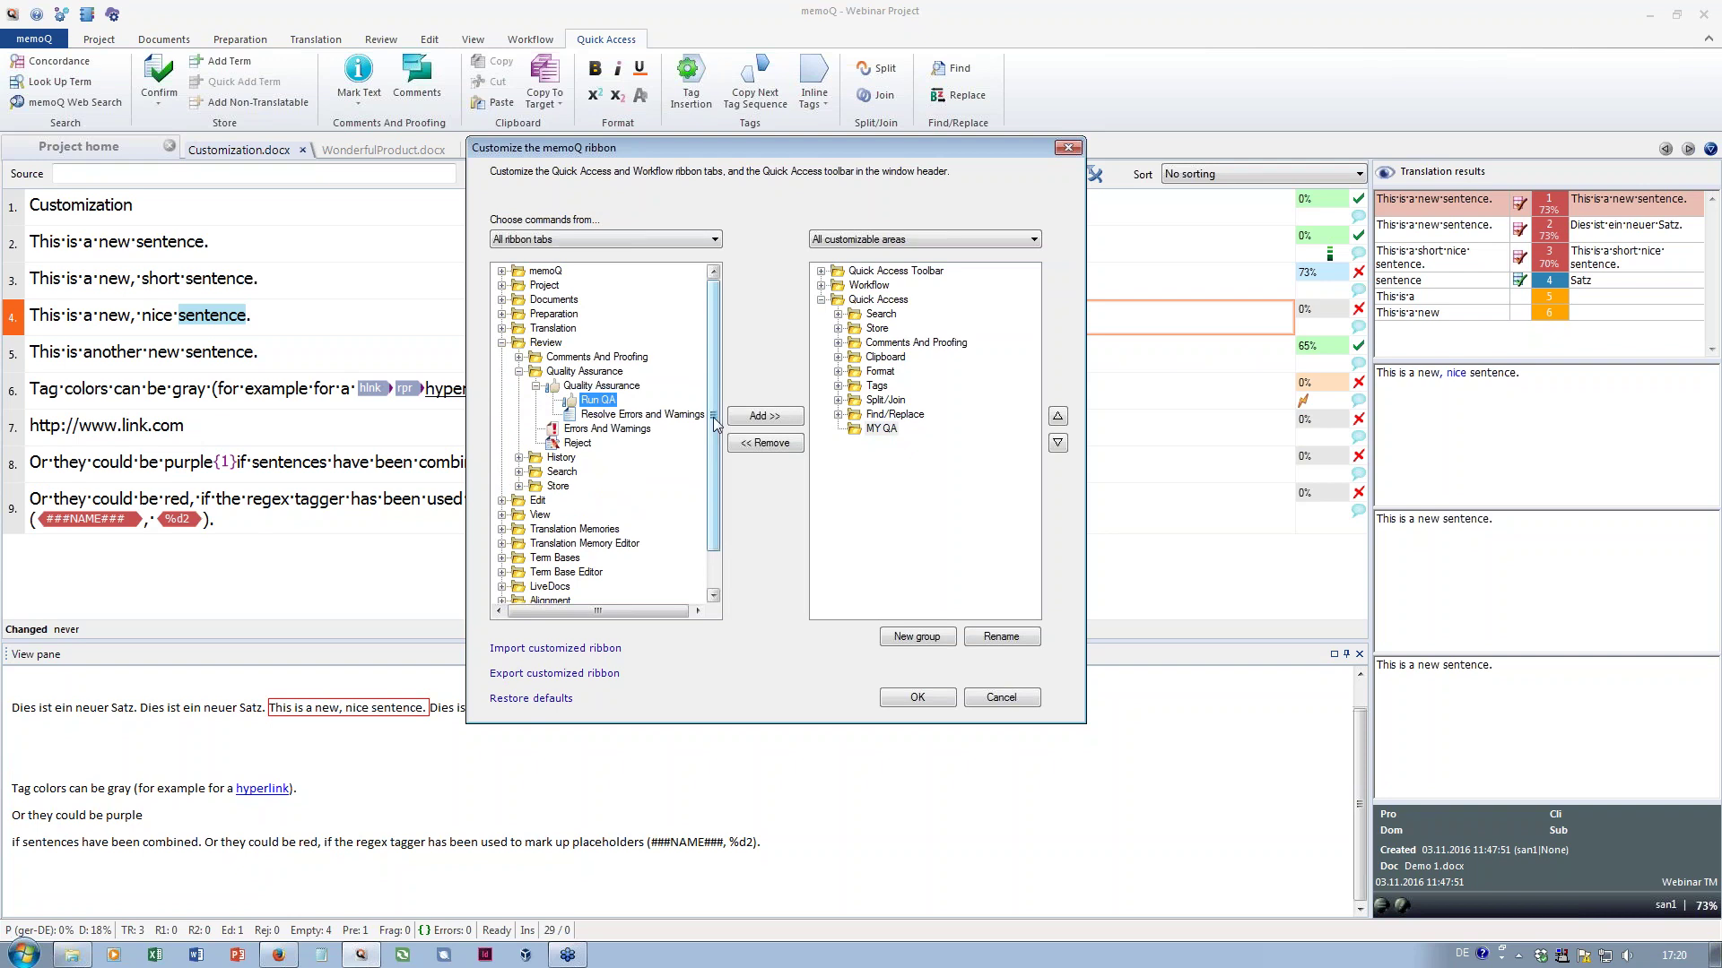
left_click(787, 422)
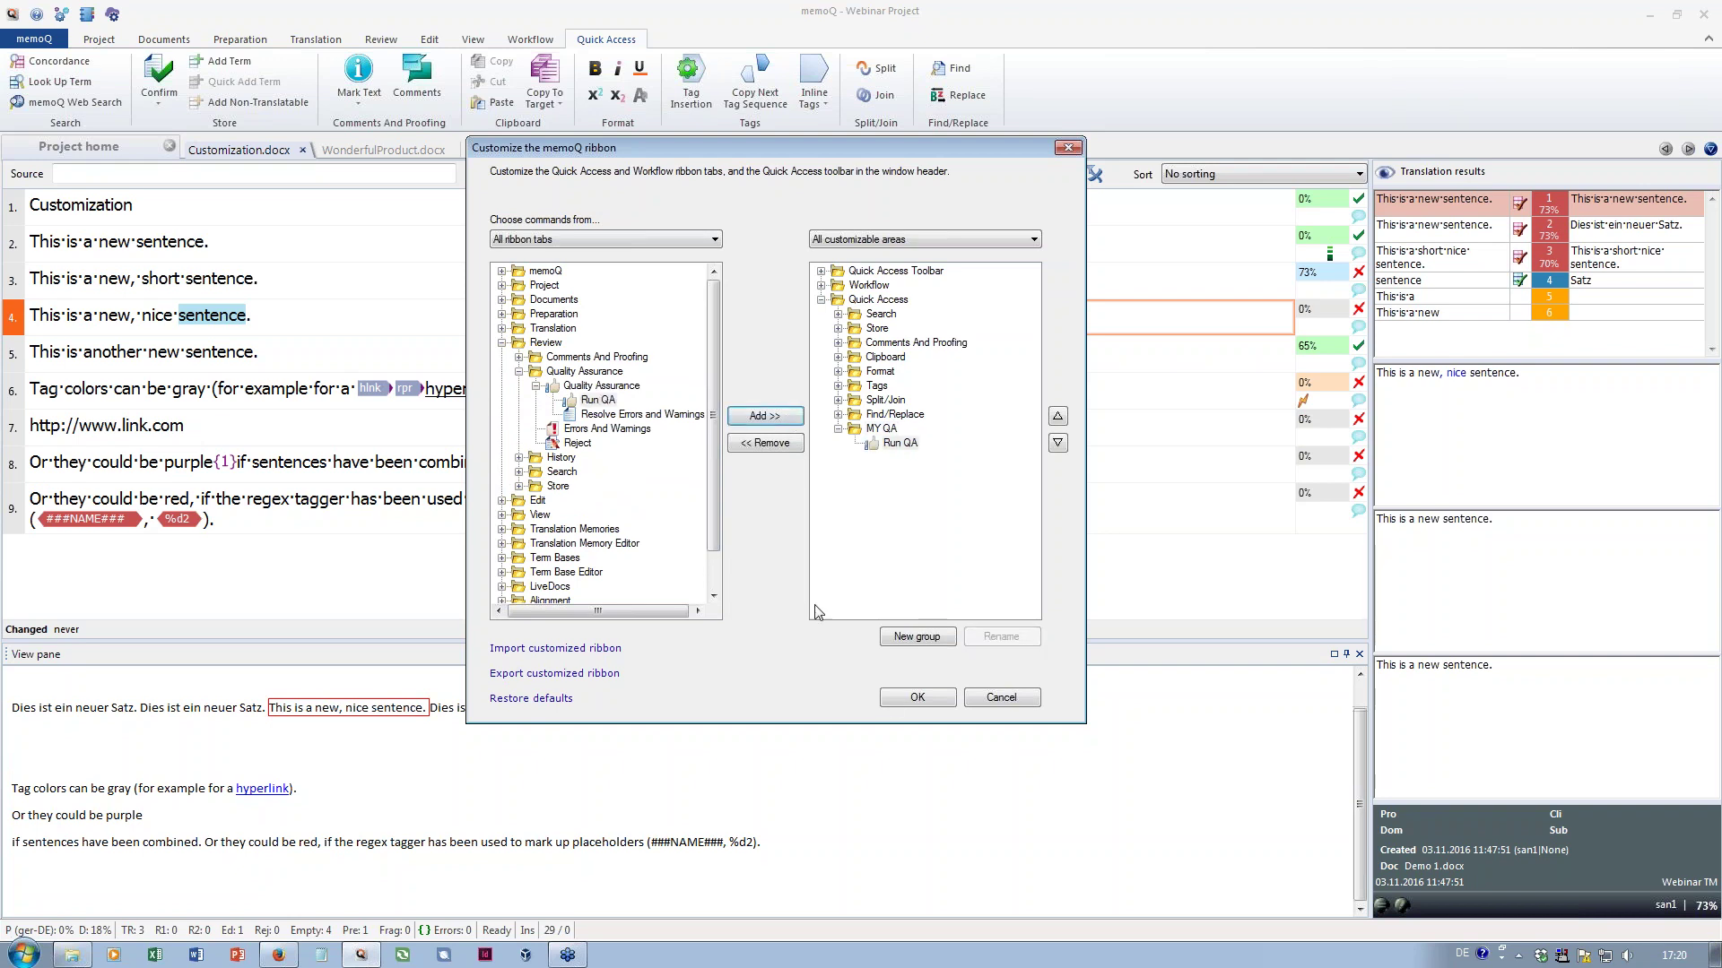
left_click(916, 698)
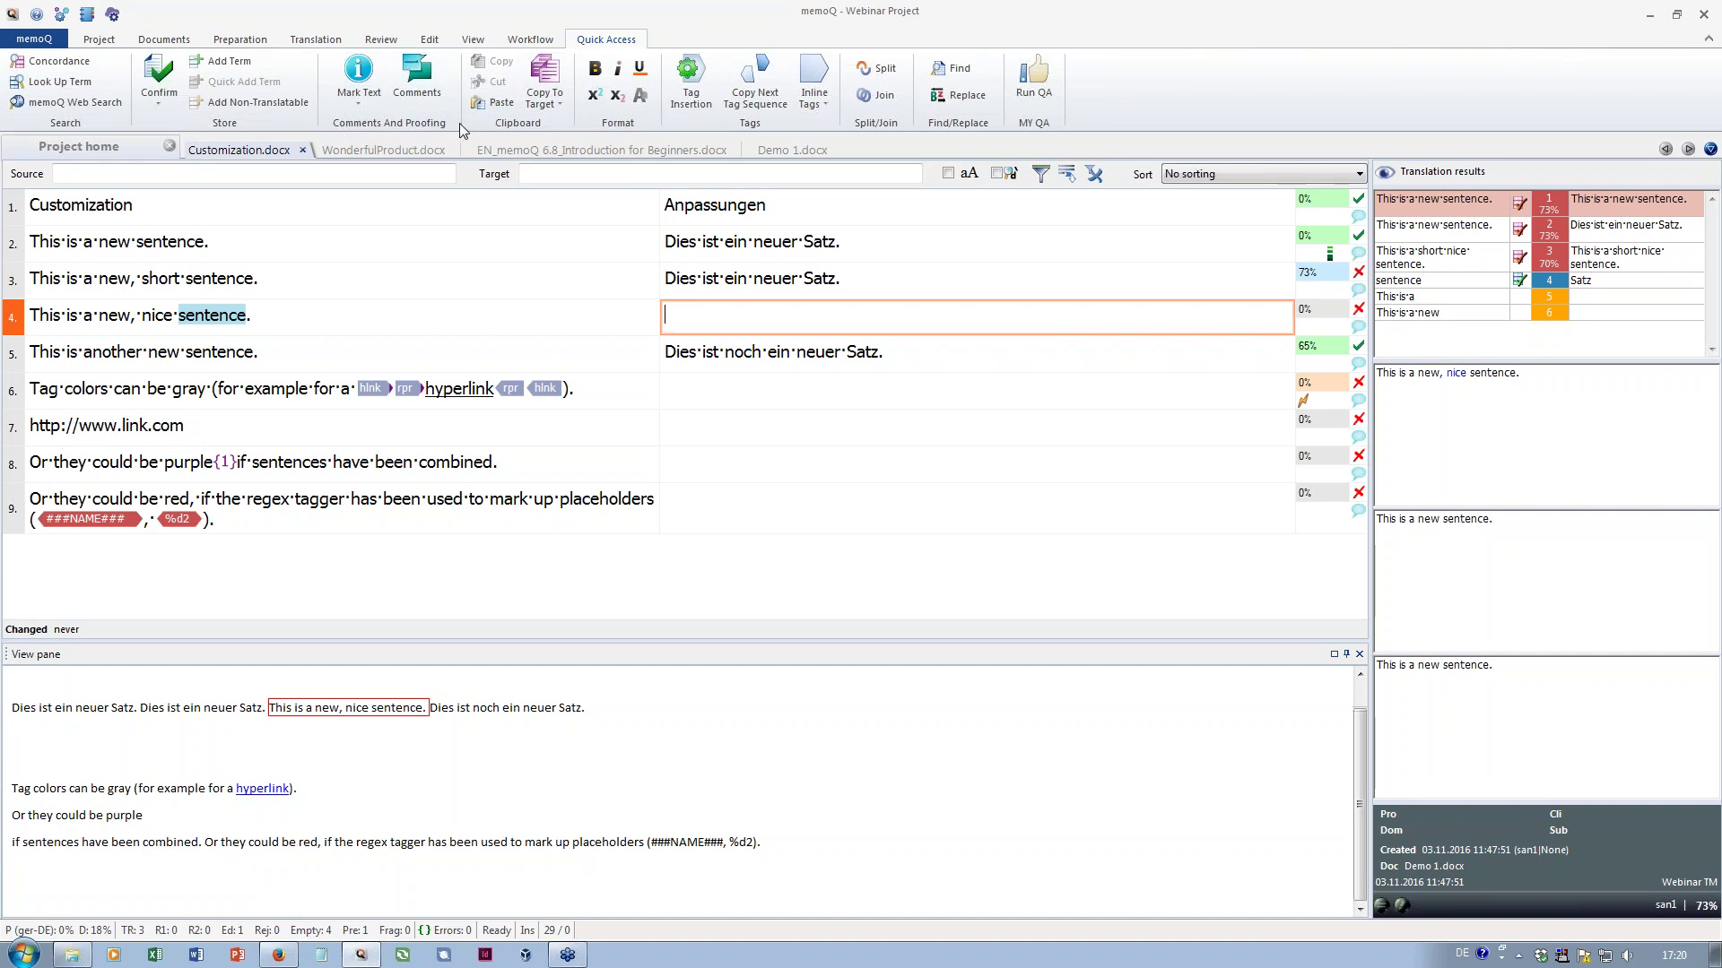
Remove the Comments And Proofing group from the Quick Access ribbon and apply the customization
right_click(848, 107)
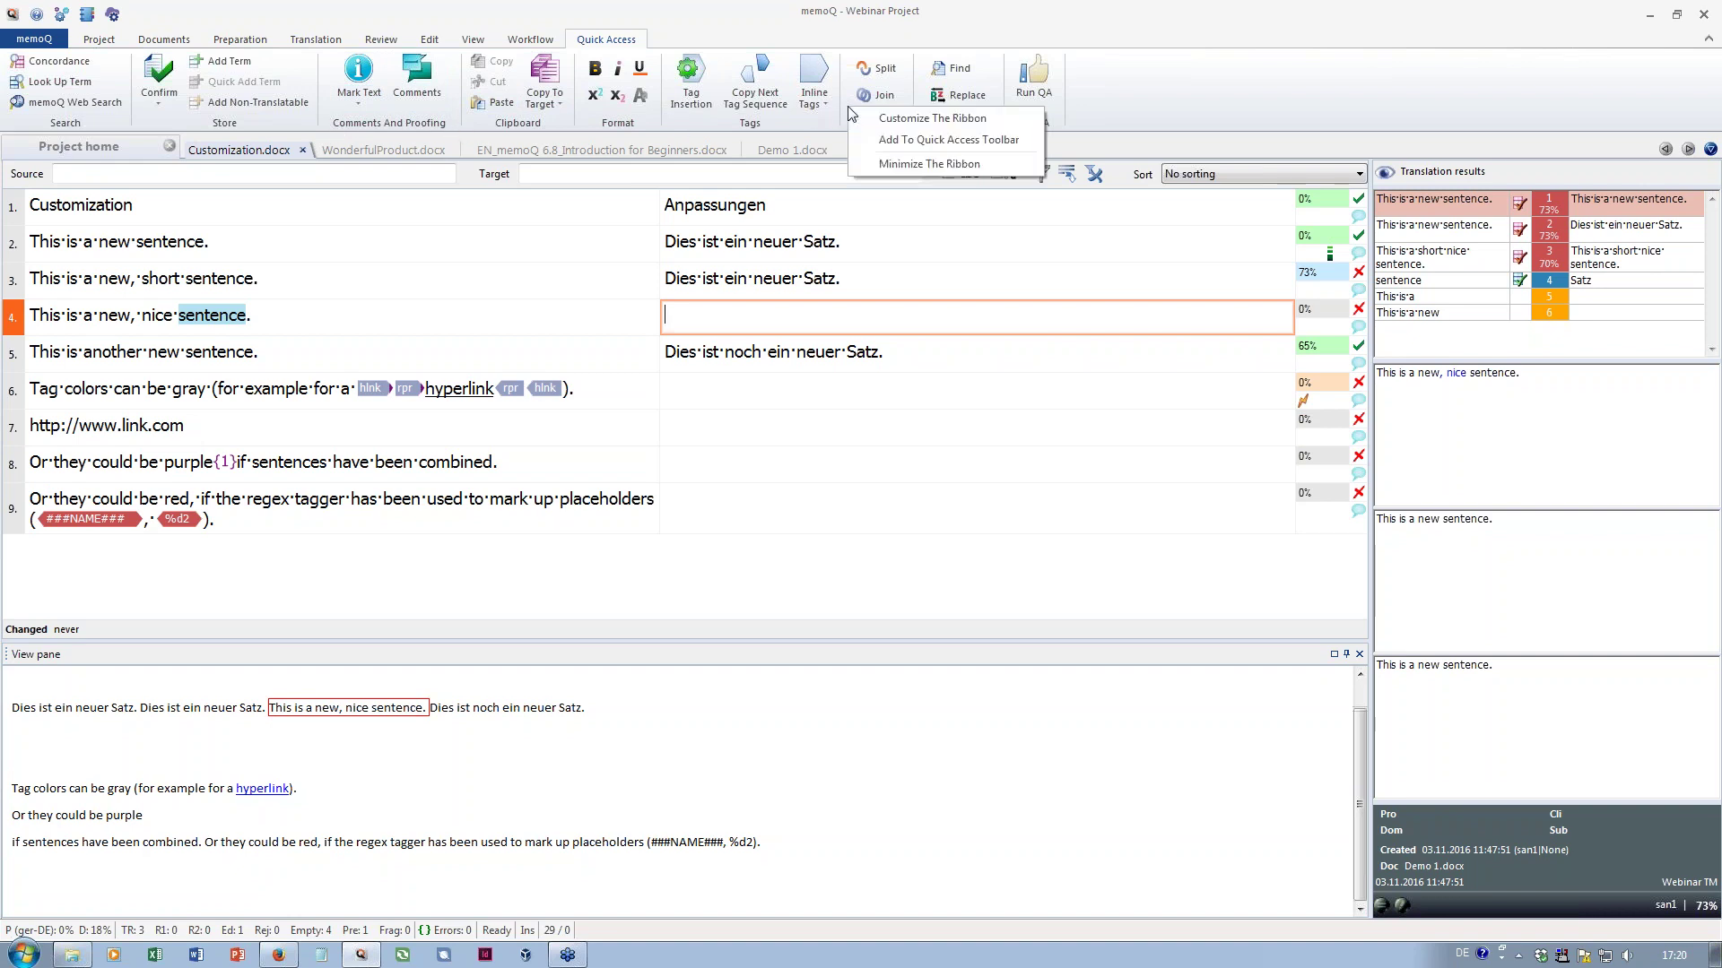
left_click(924, 118)
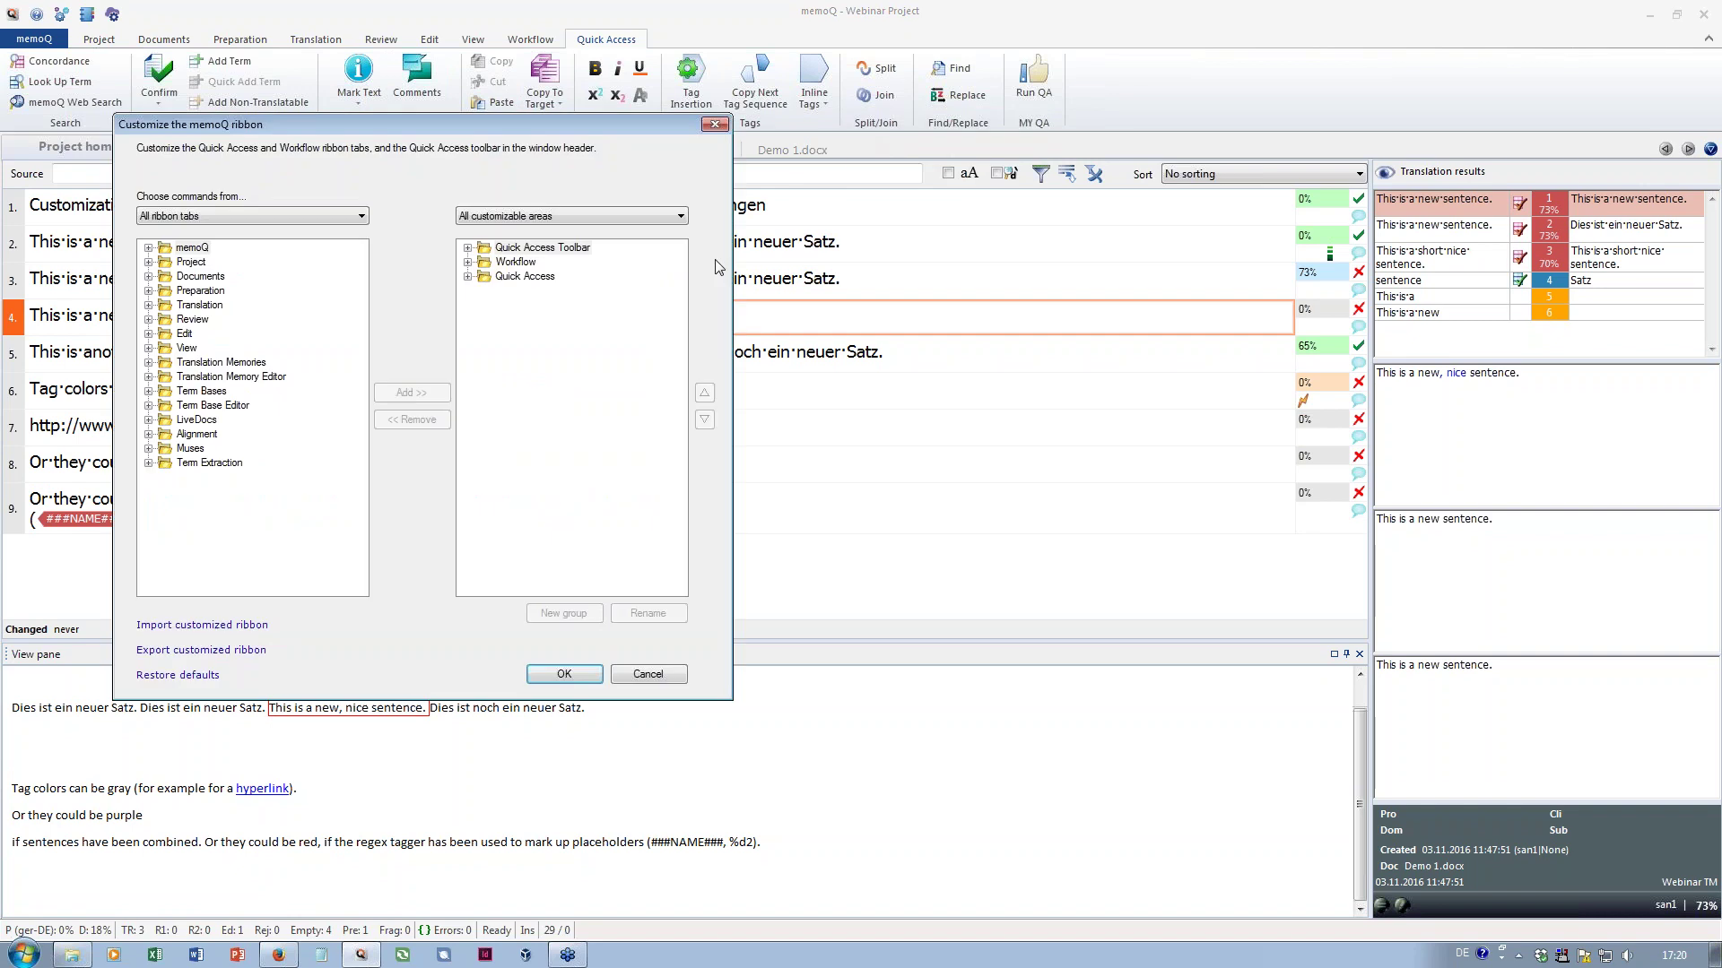
left_click(467, 277)
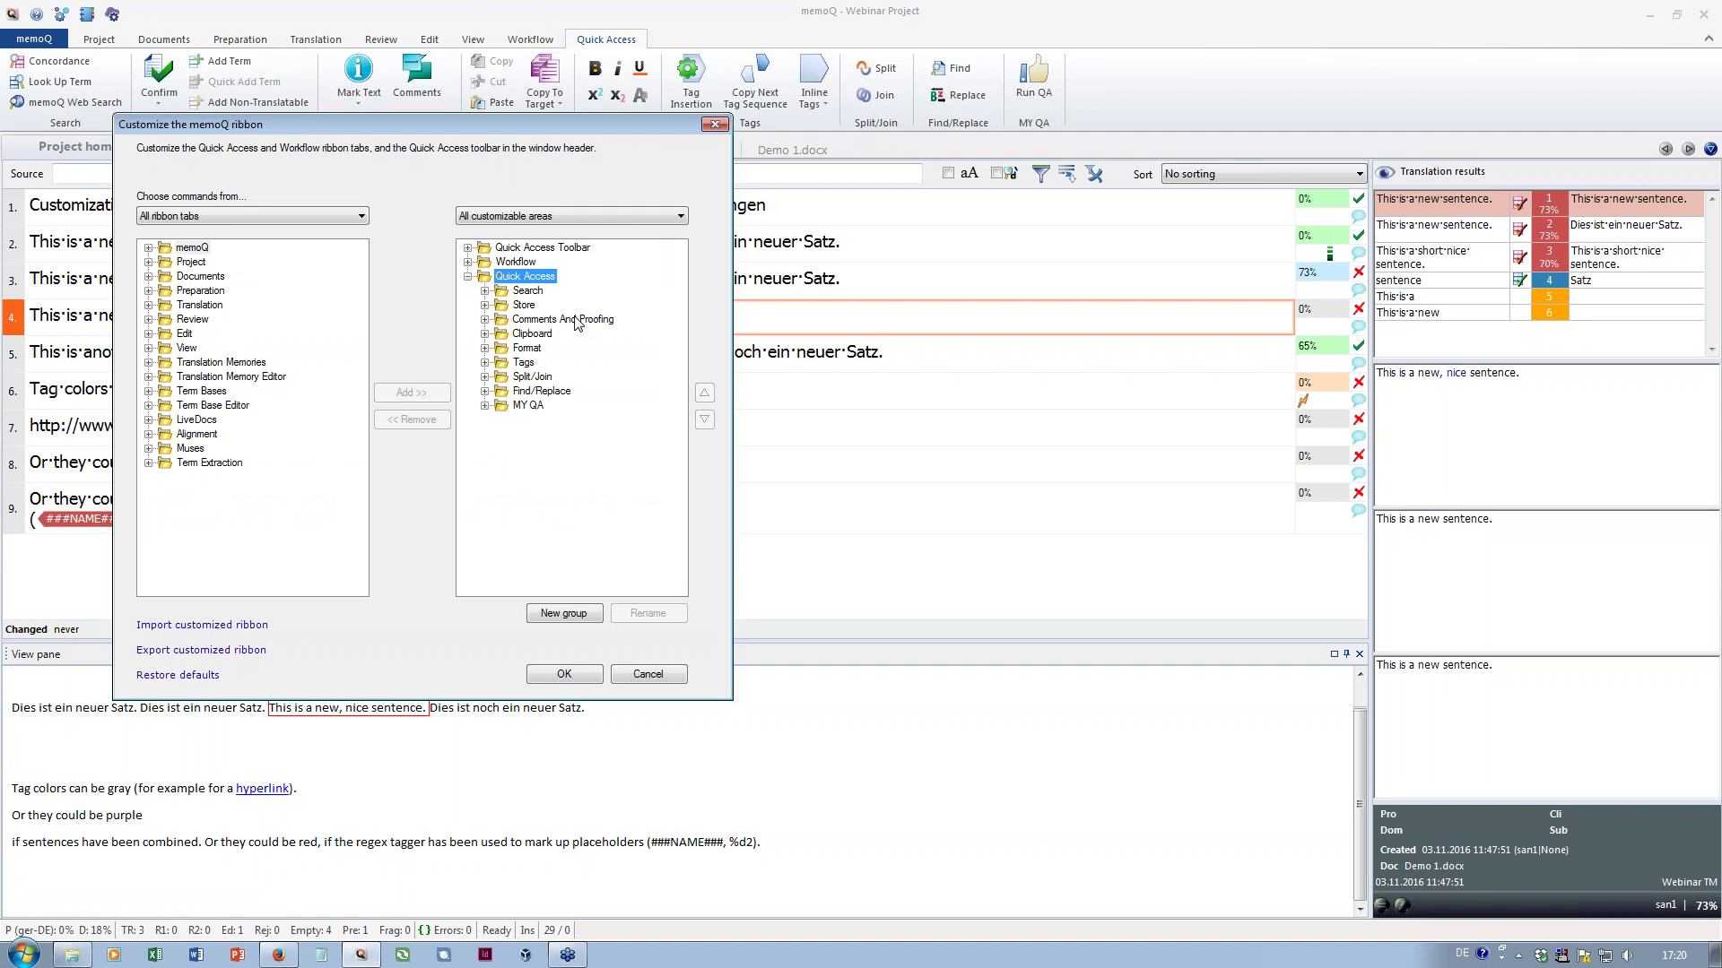
left_click(575, 320)
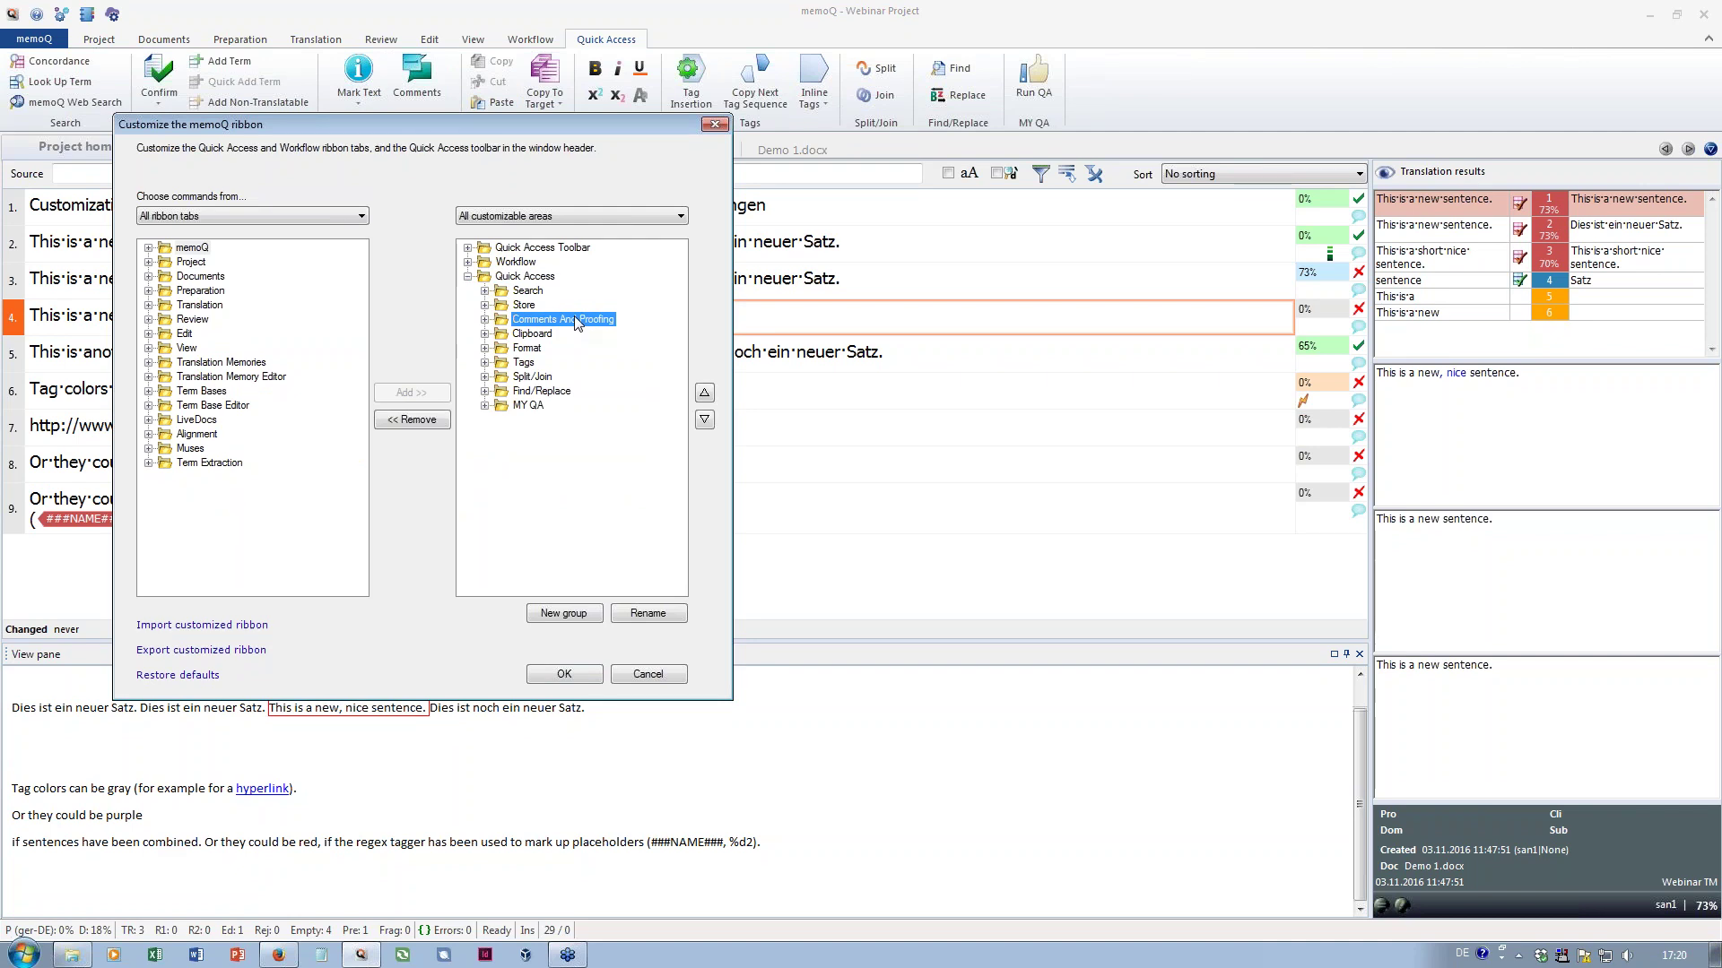
left_click(419, 421)
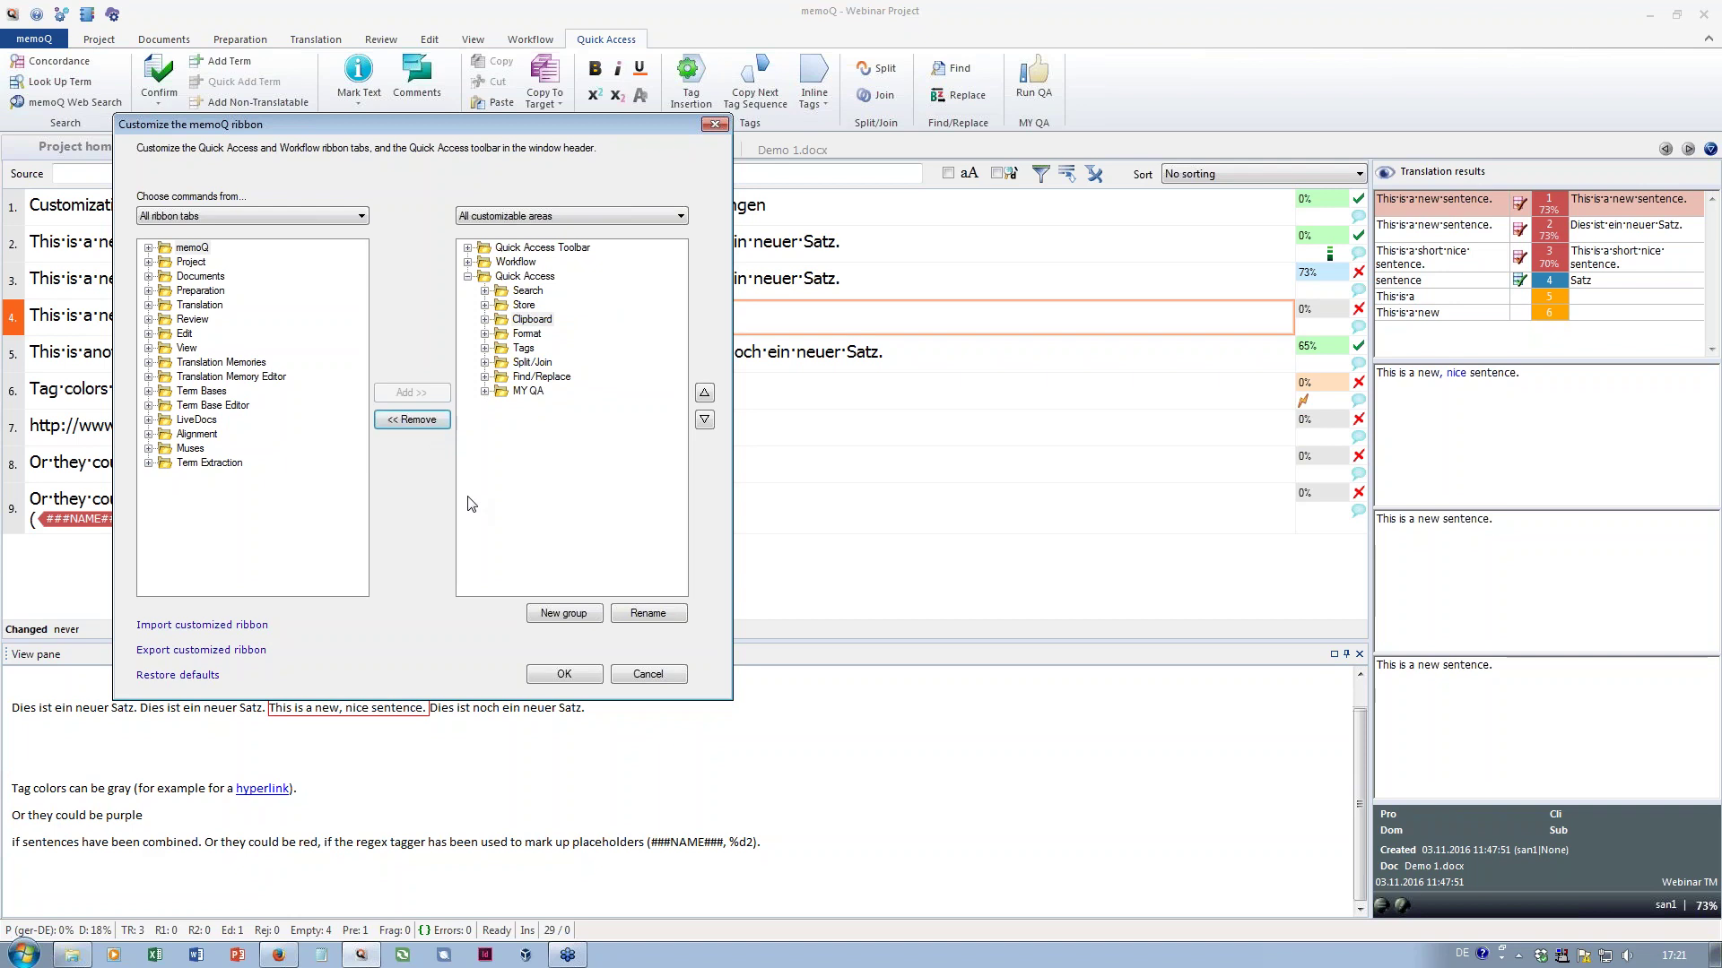
left_click(565, 674)
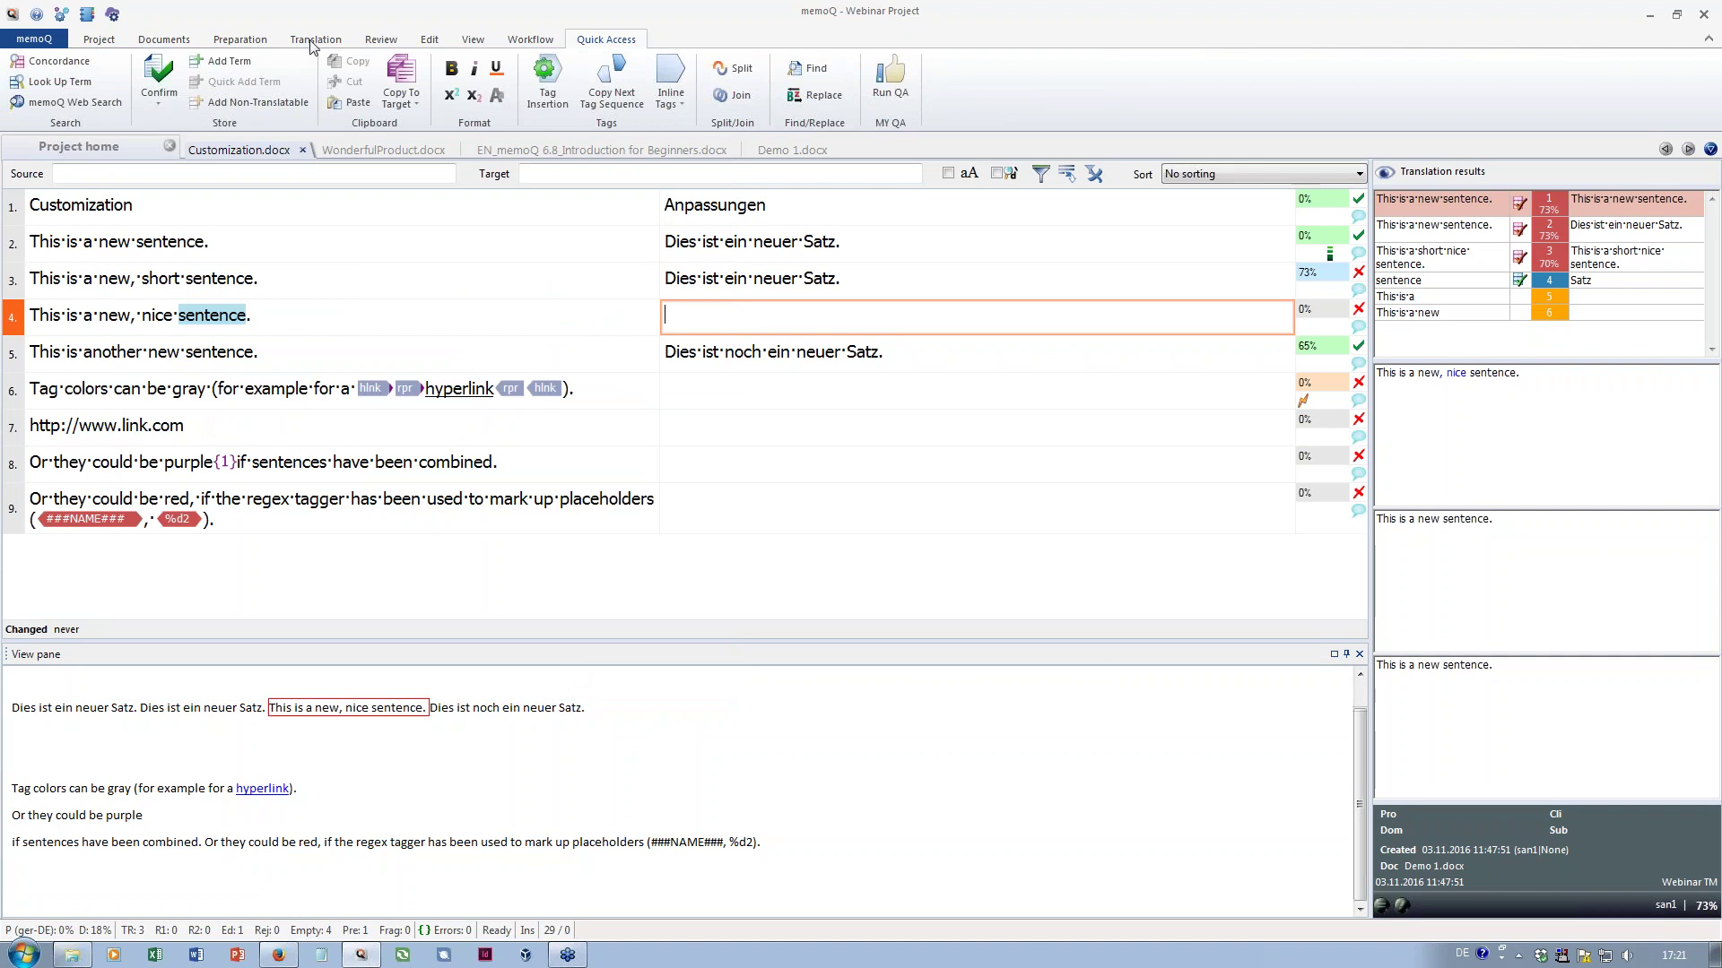
Examine the frequent symbols available for insertion and the shortcuts assigned to them
left_click(434, 41)
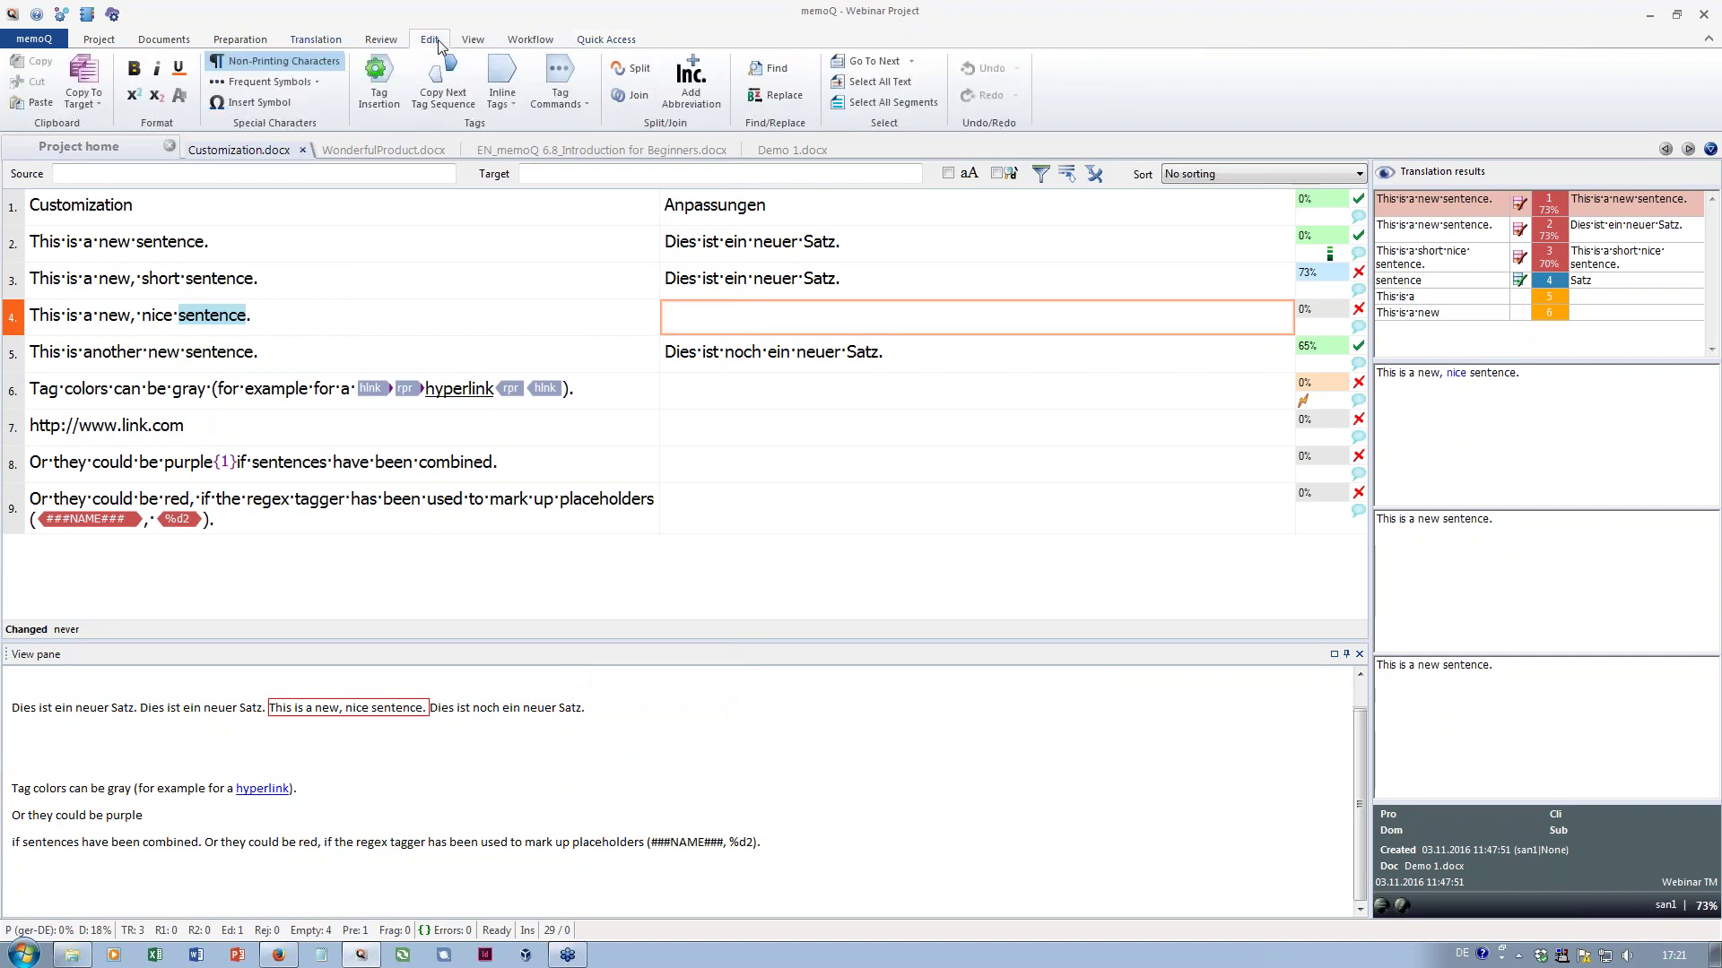
left_click(316, 83)
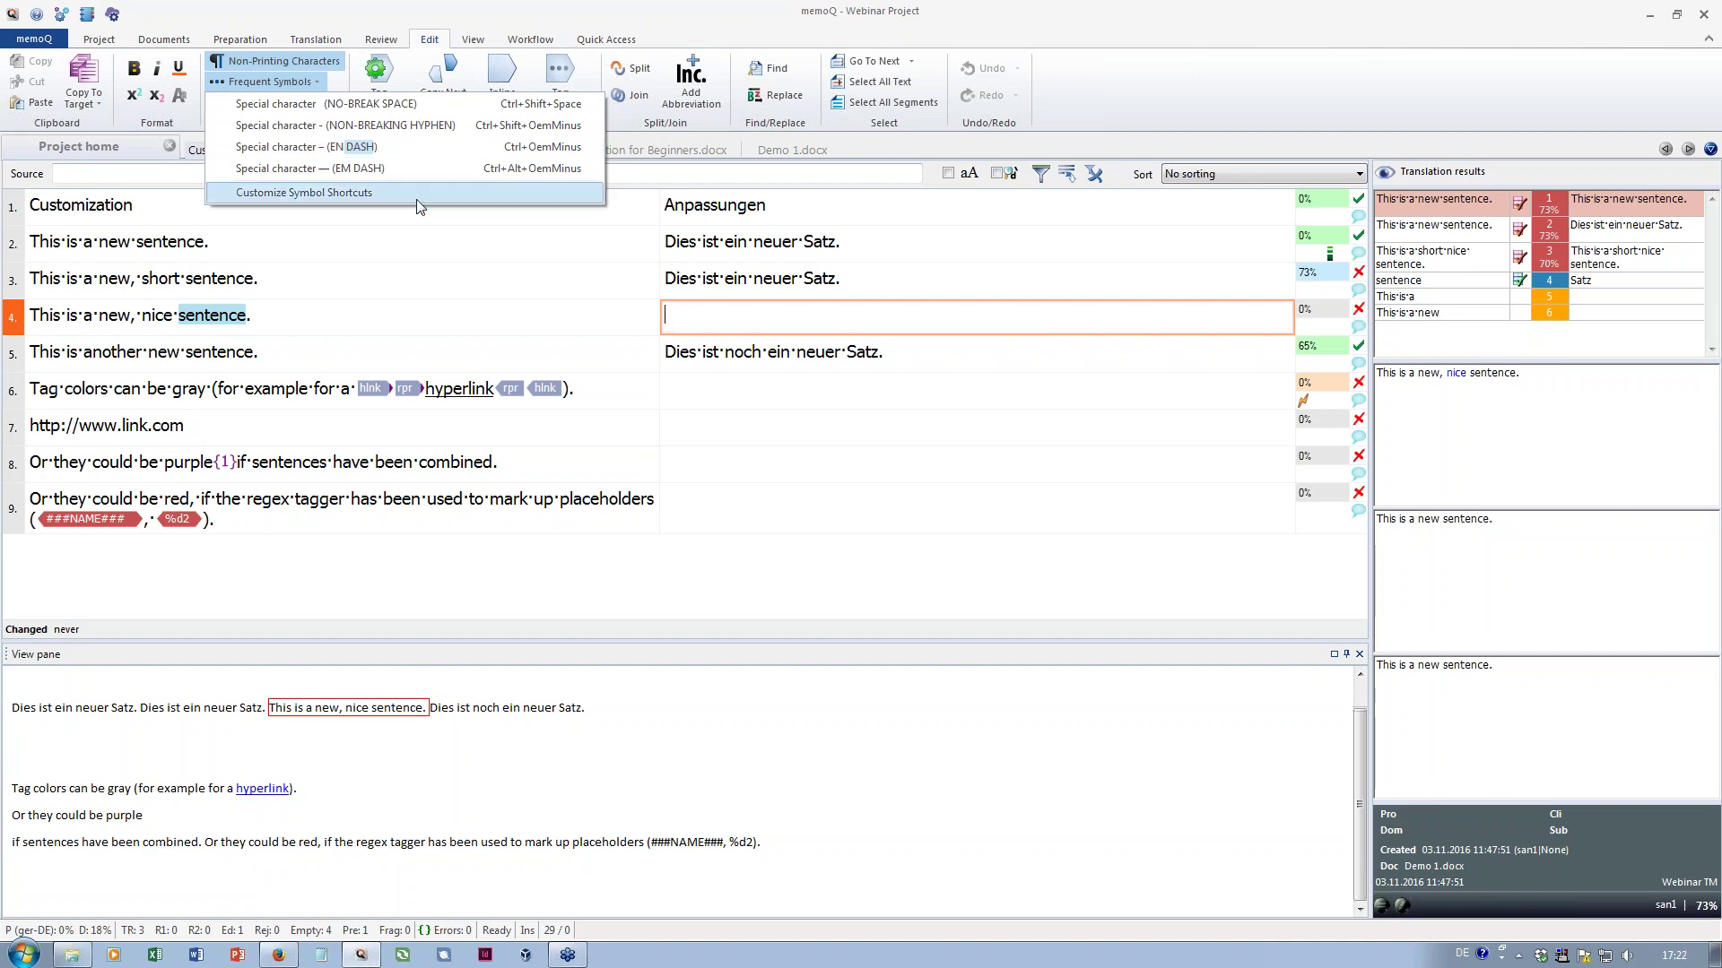
left_click(392, 244)
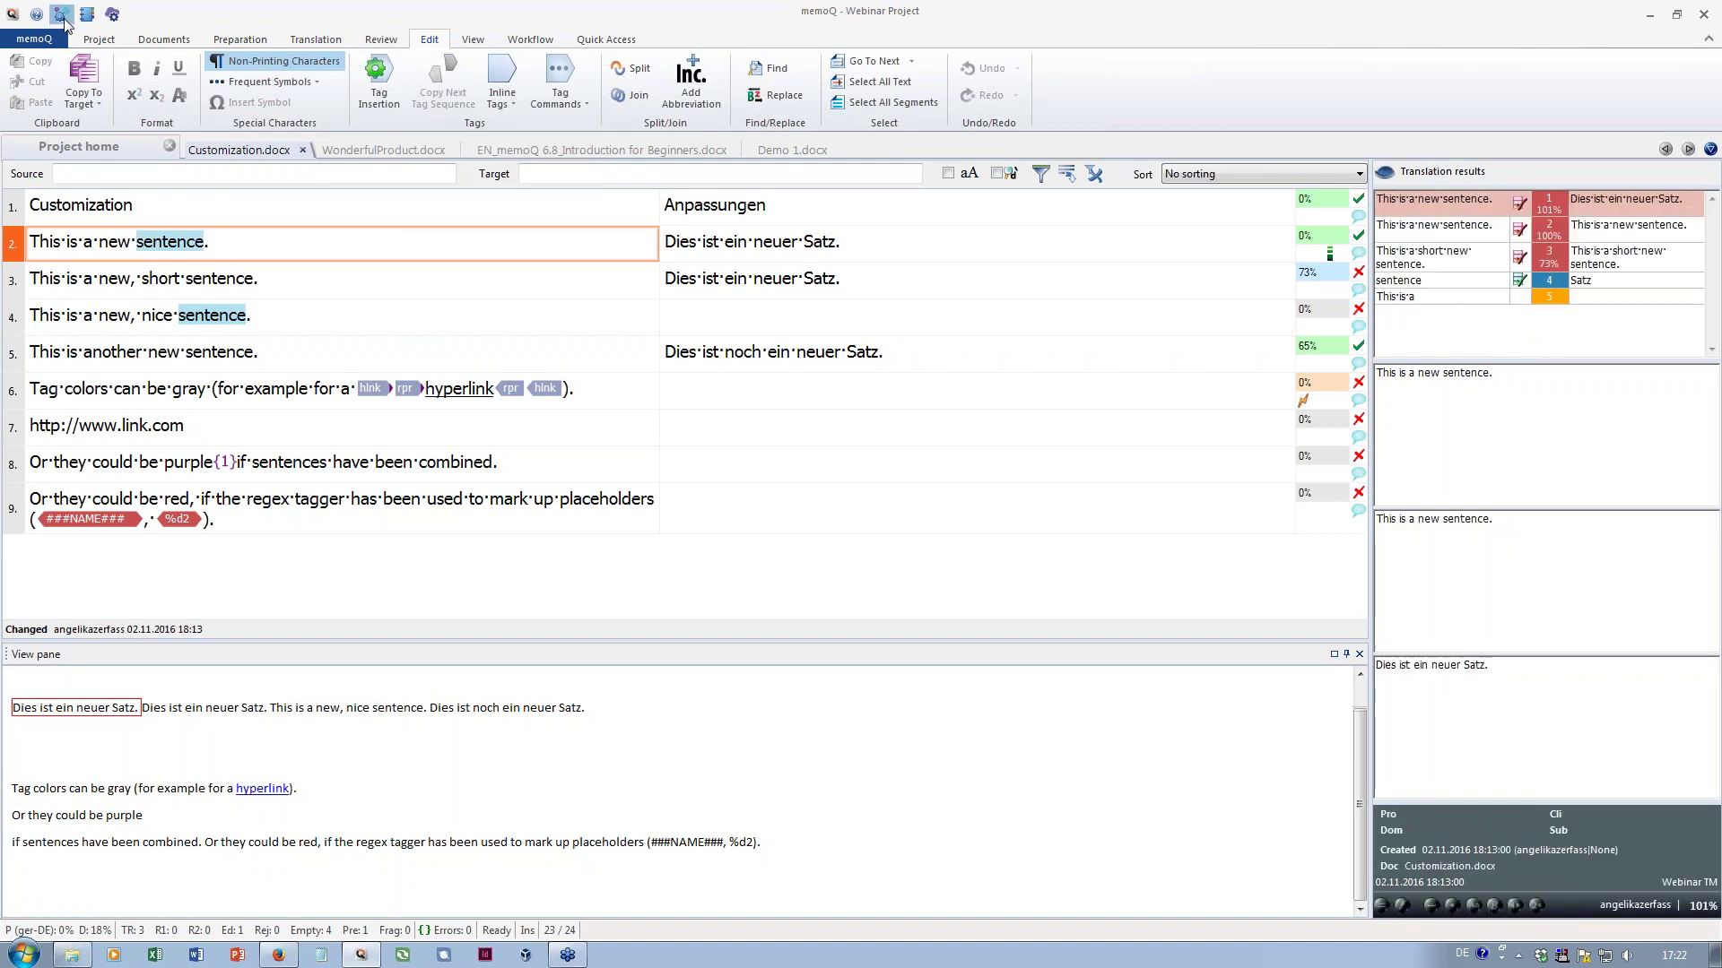
Clone the Default keyboard shortcut set as "My shortcuts" and make the clone the active set
left_click(62, 15)
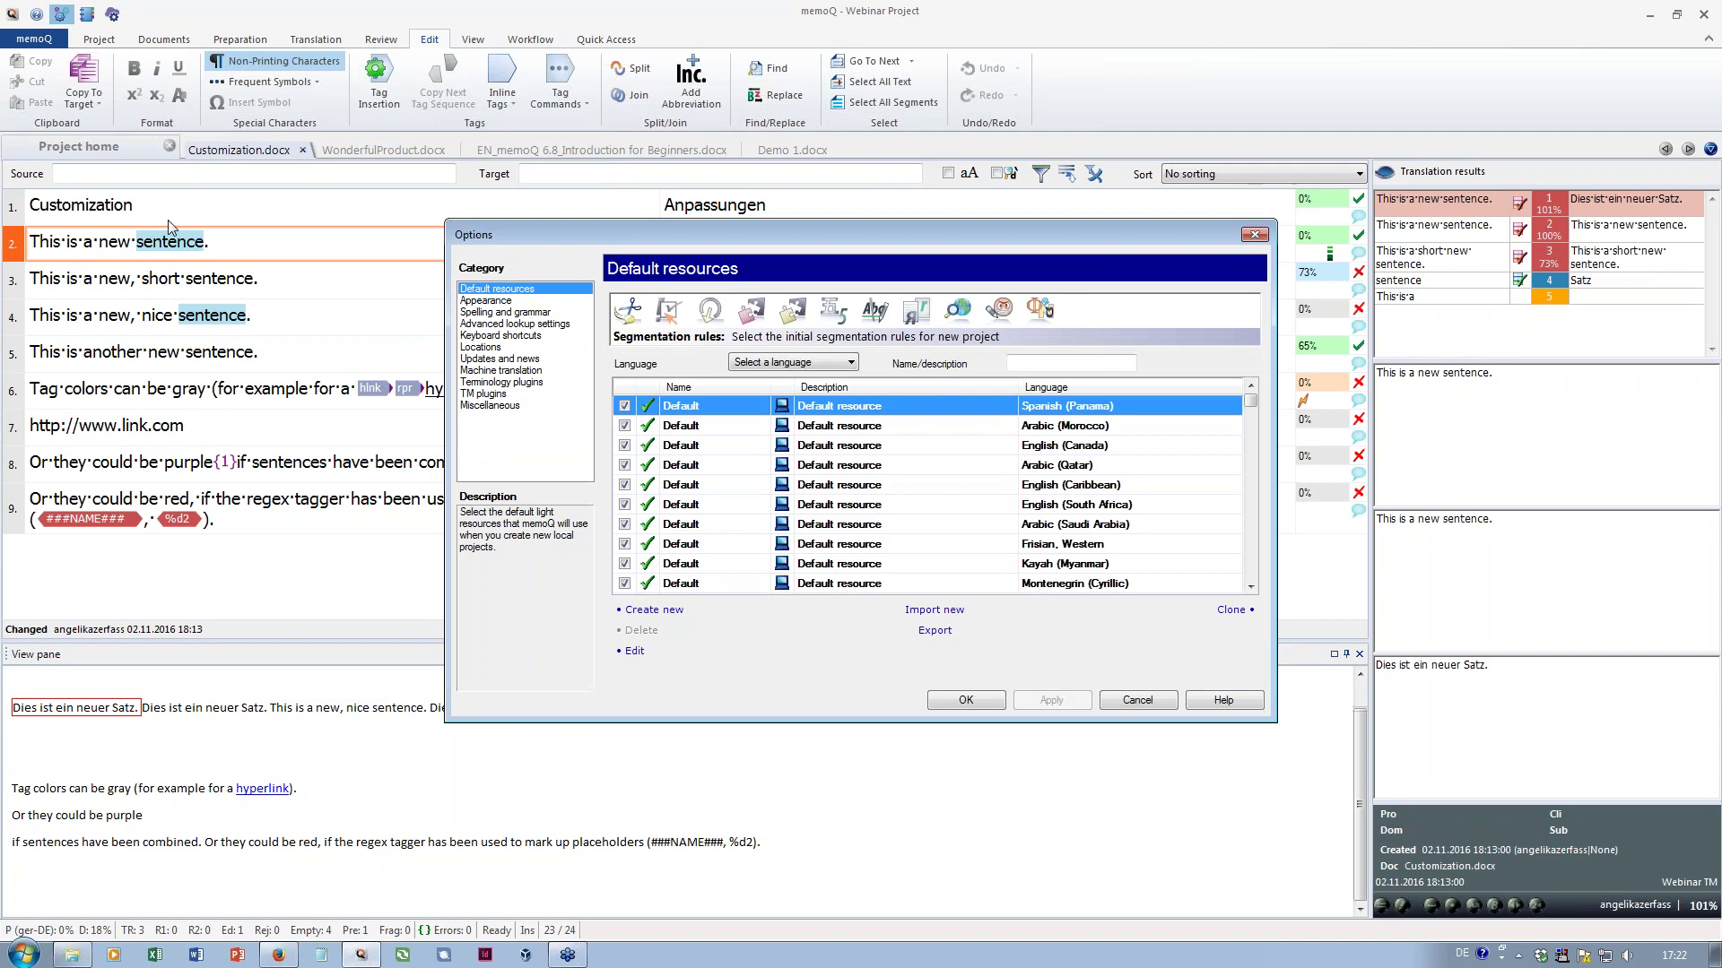
left_click(519, 337)
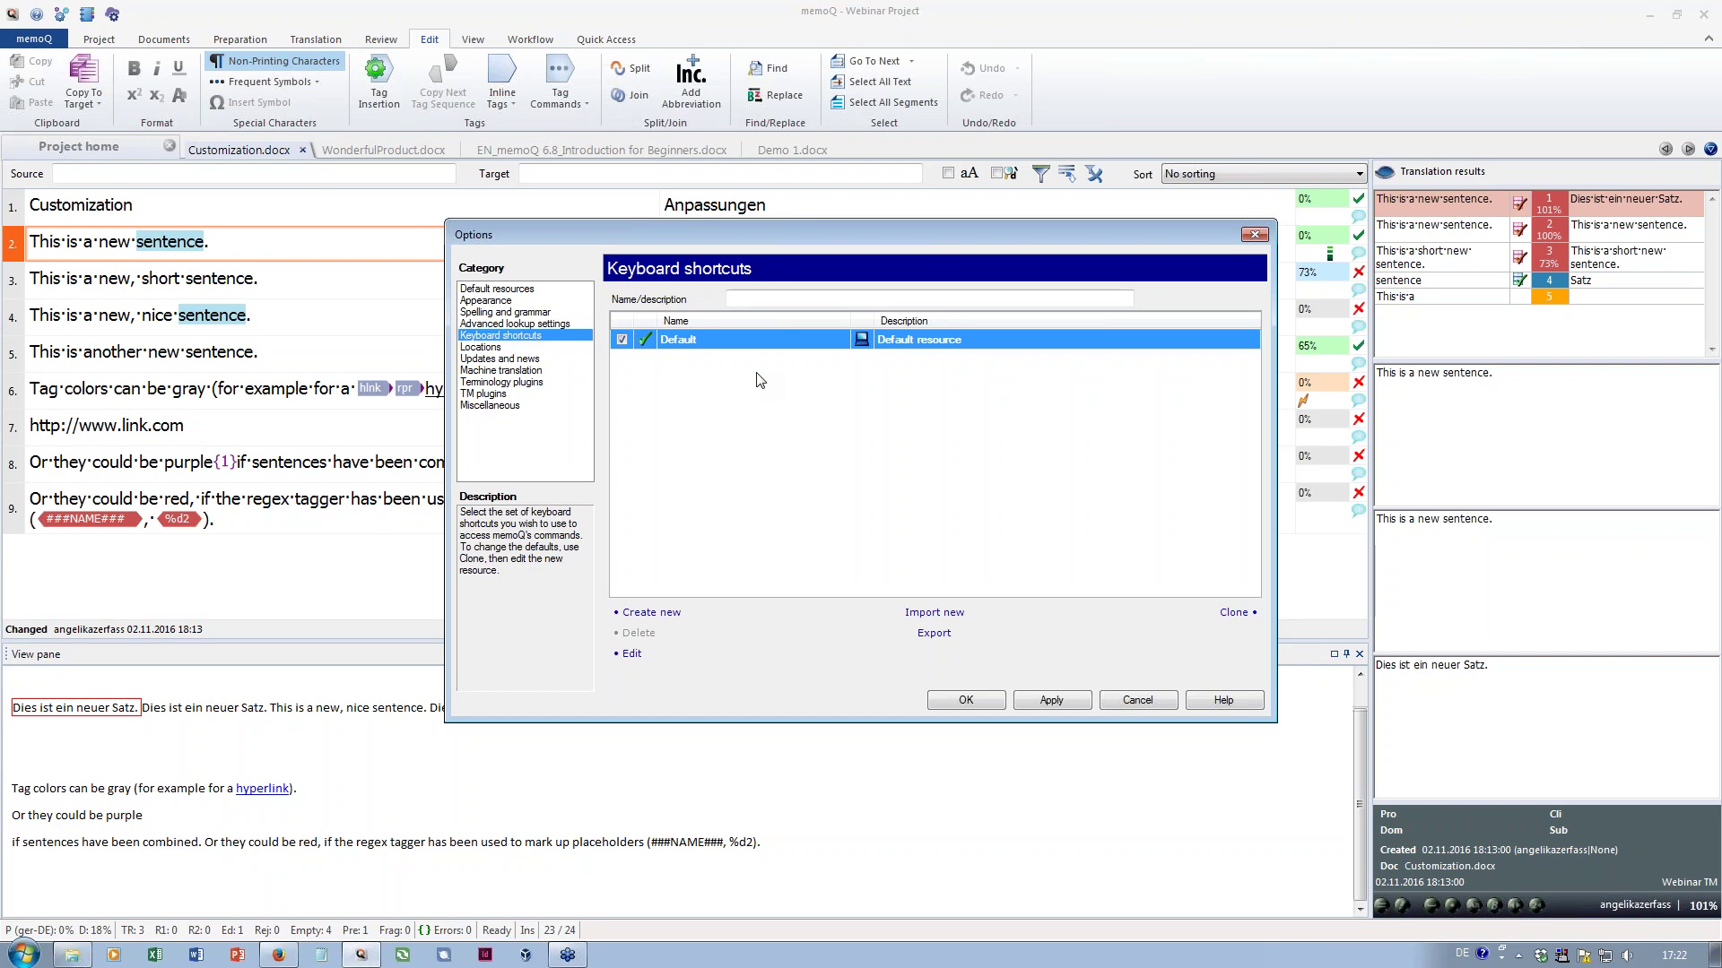
left_click(1234, 613)
type("My shortcuts")
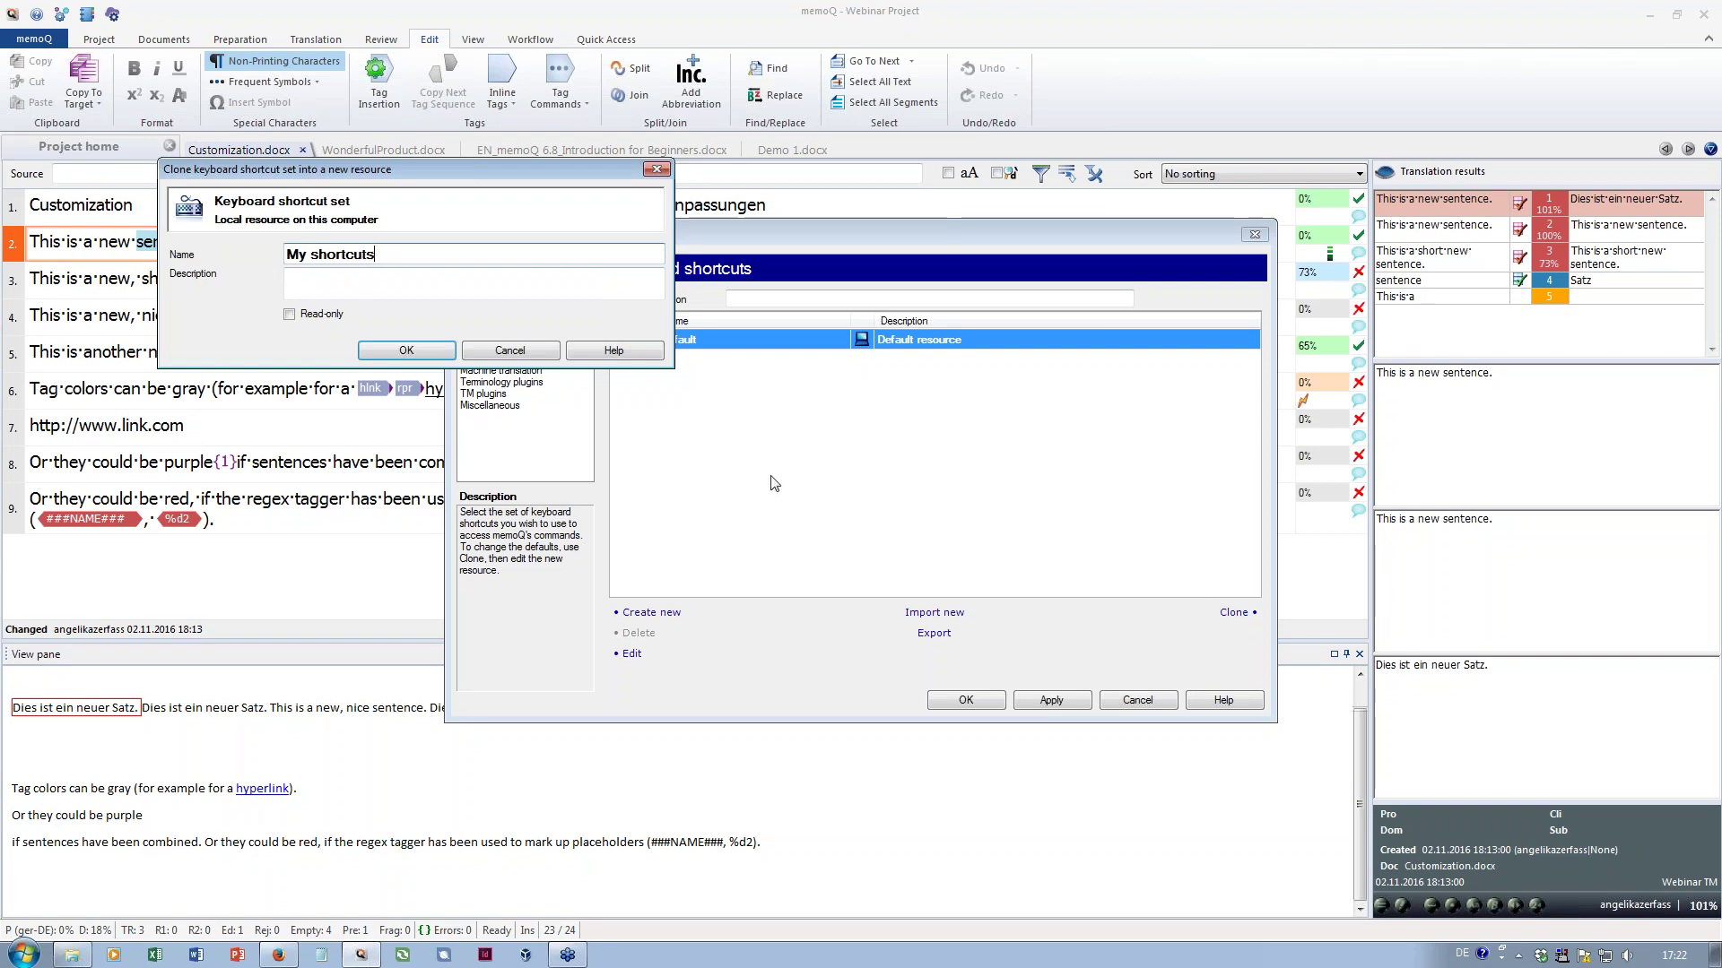
left_click(443, 352)
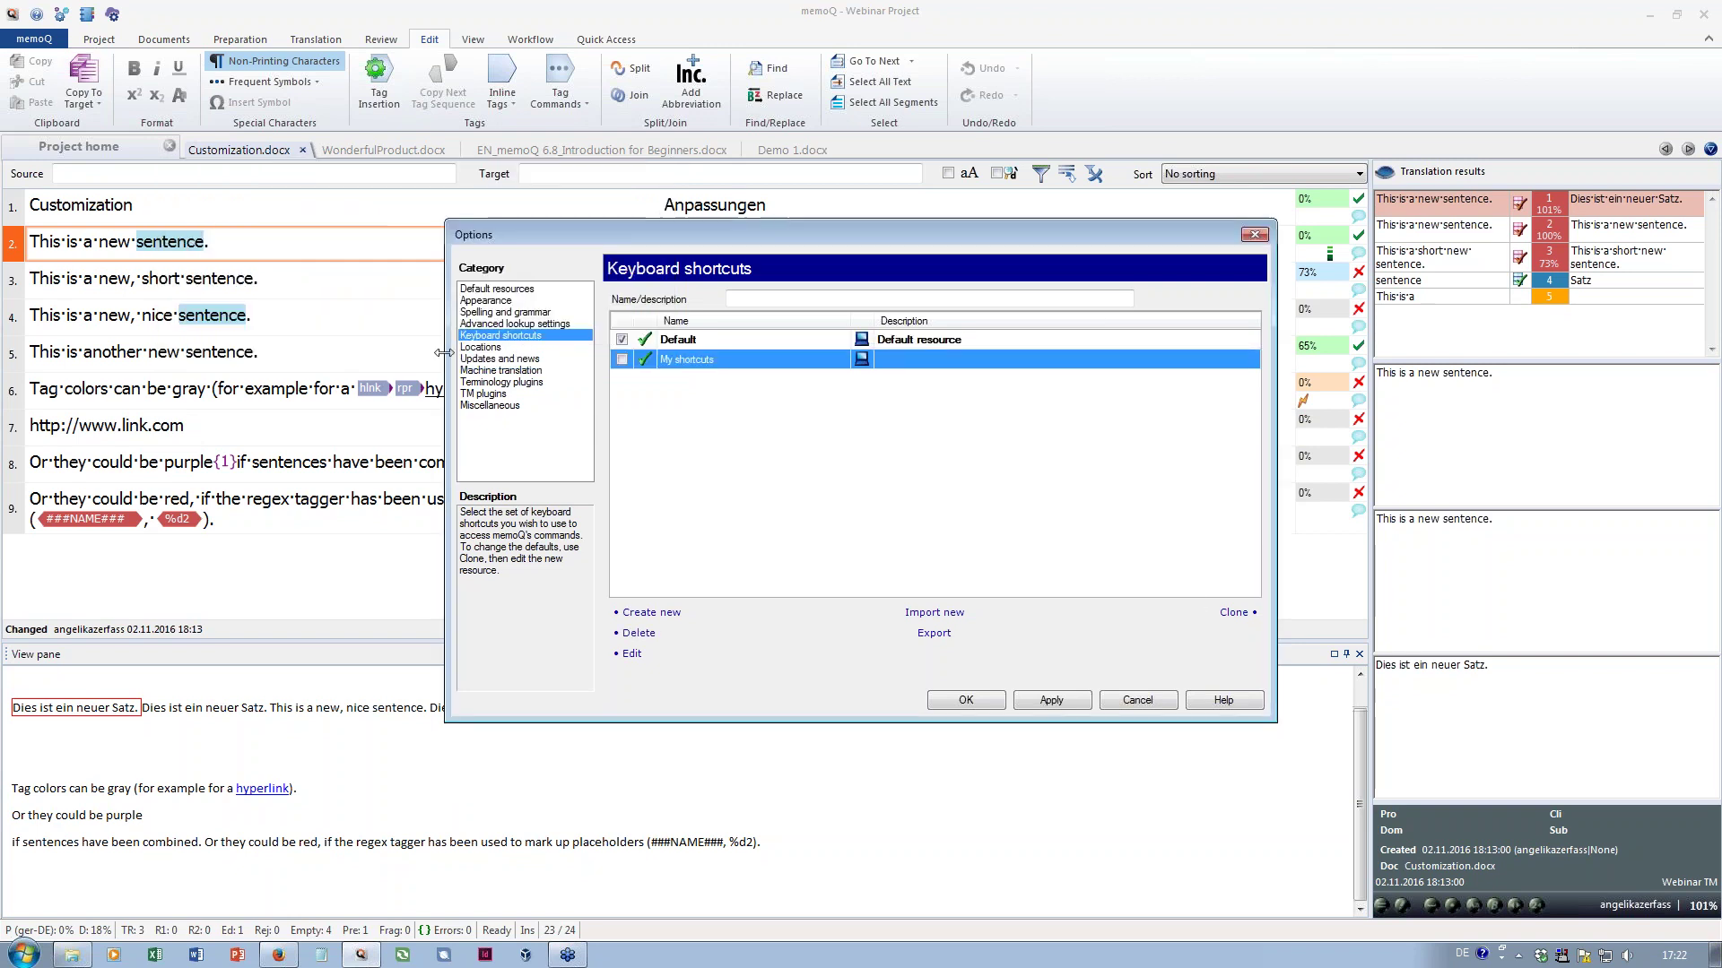
left_click(622, 360)
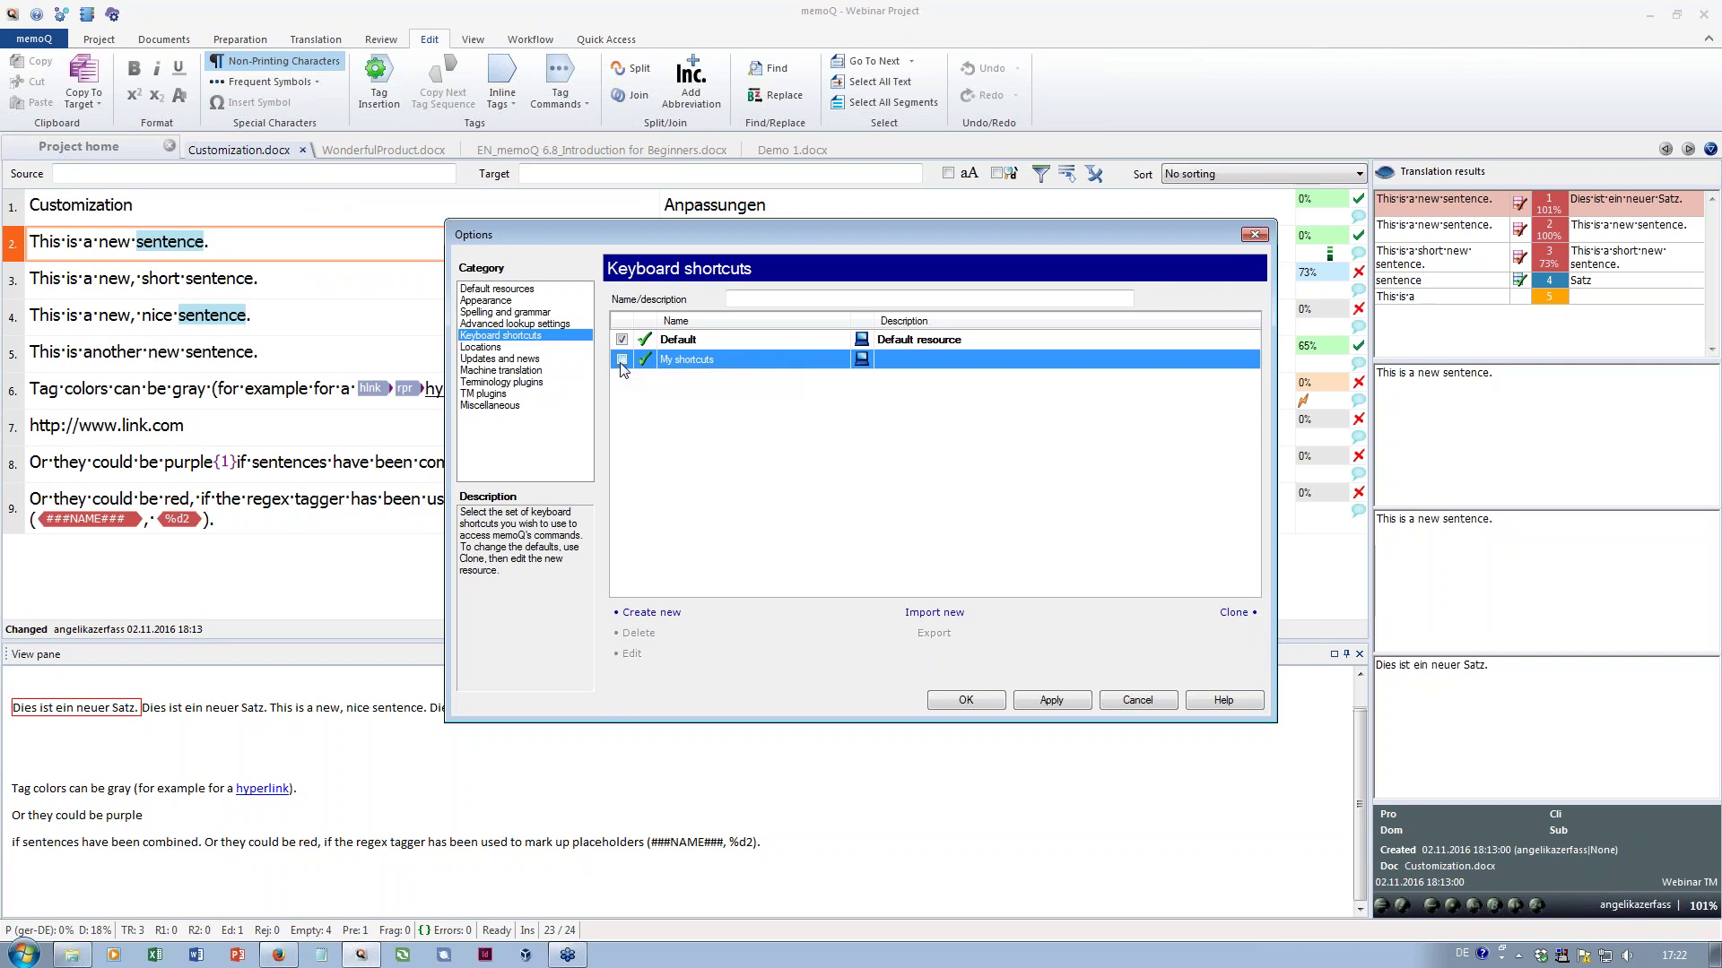
left_click(622, 360)
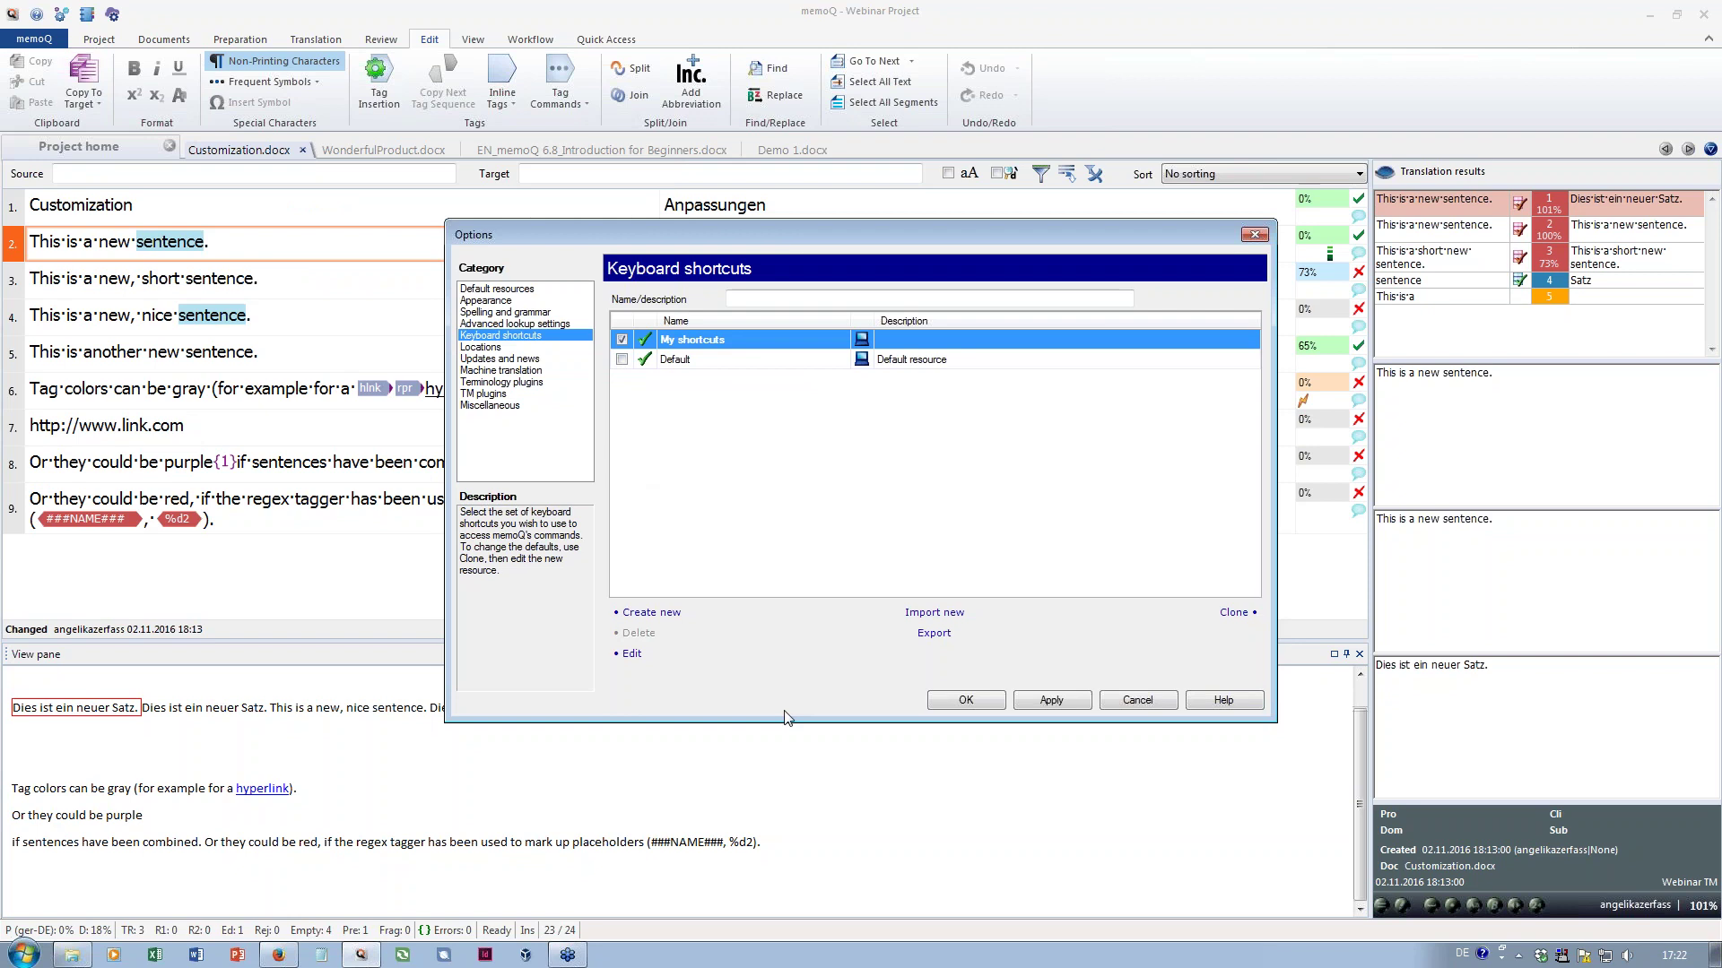
left_click(966, 699)
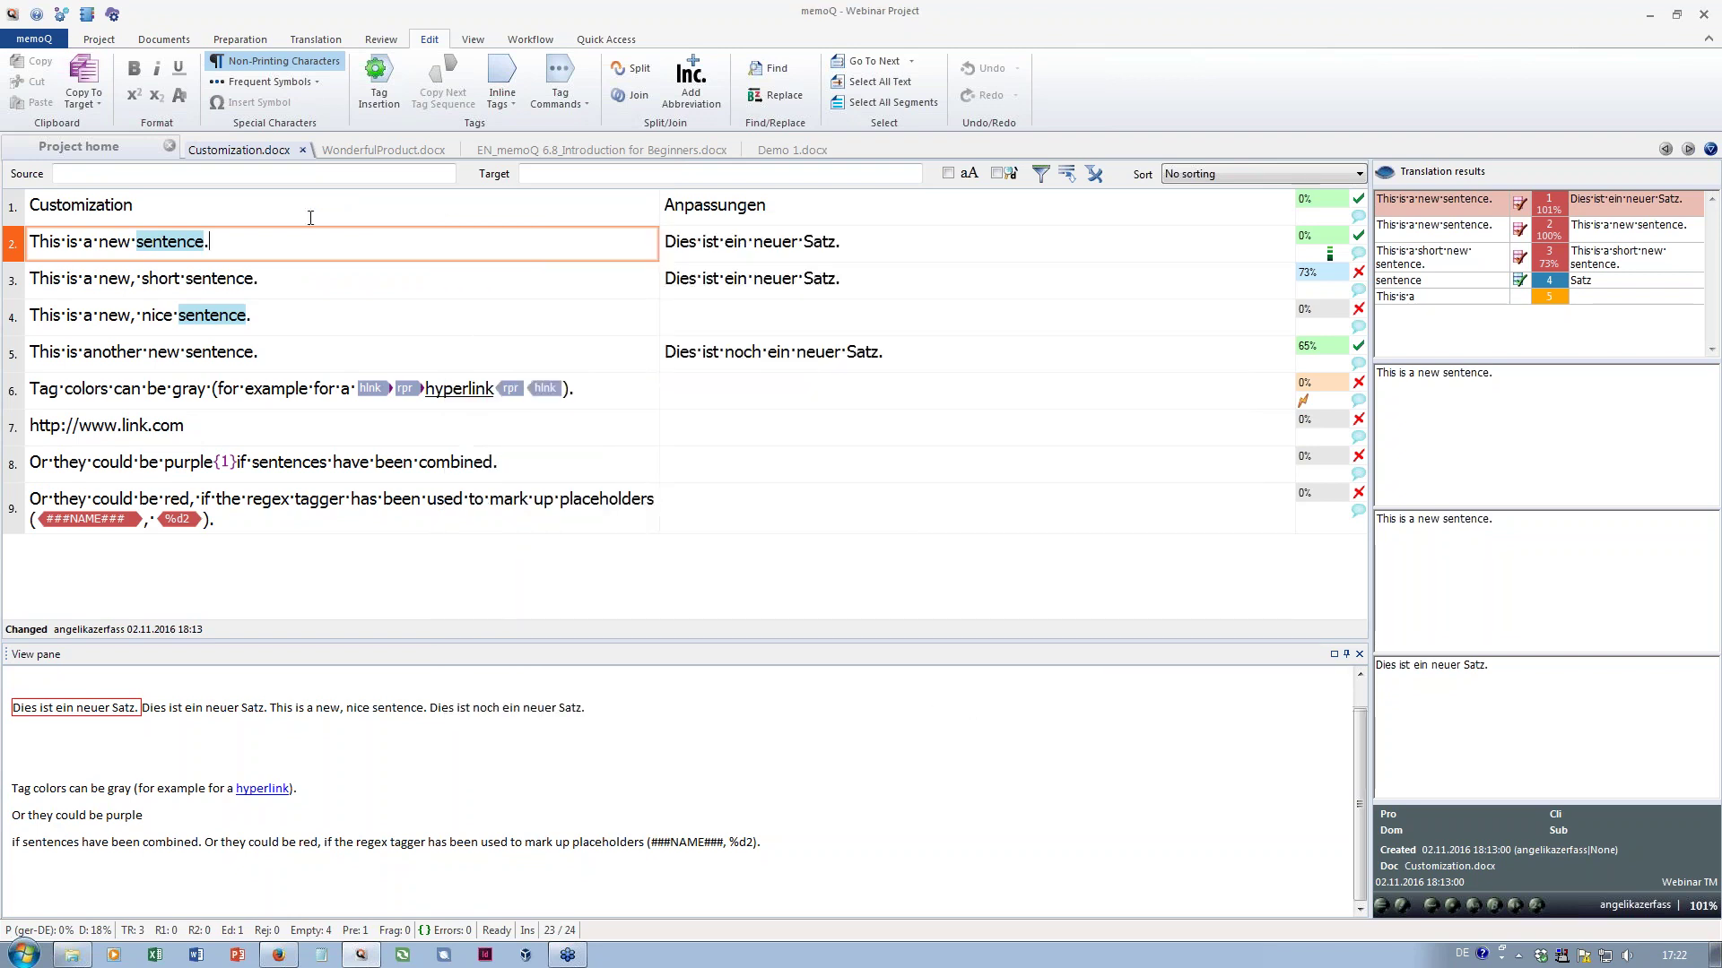
Assign the shortcut Ctrl+Alt+Y to the yen sign (¥) in the symbol shortcut customization and save it
left_click(319, 81)
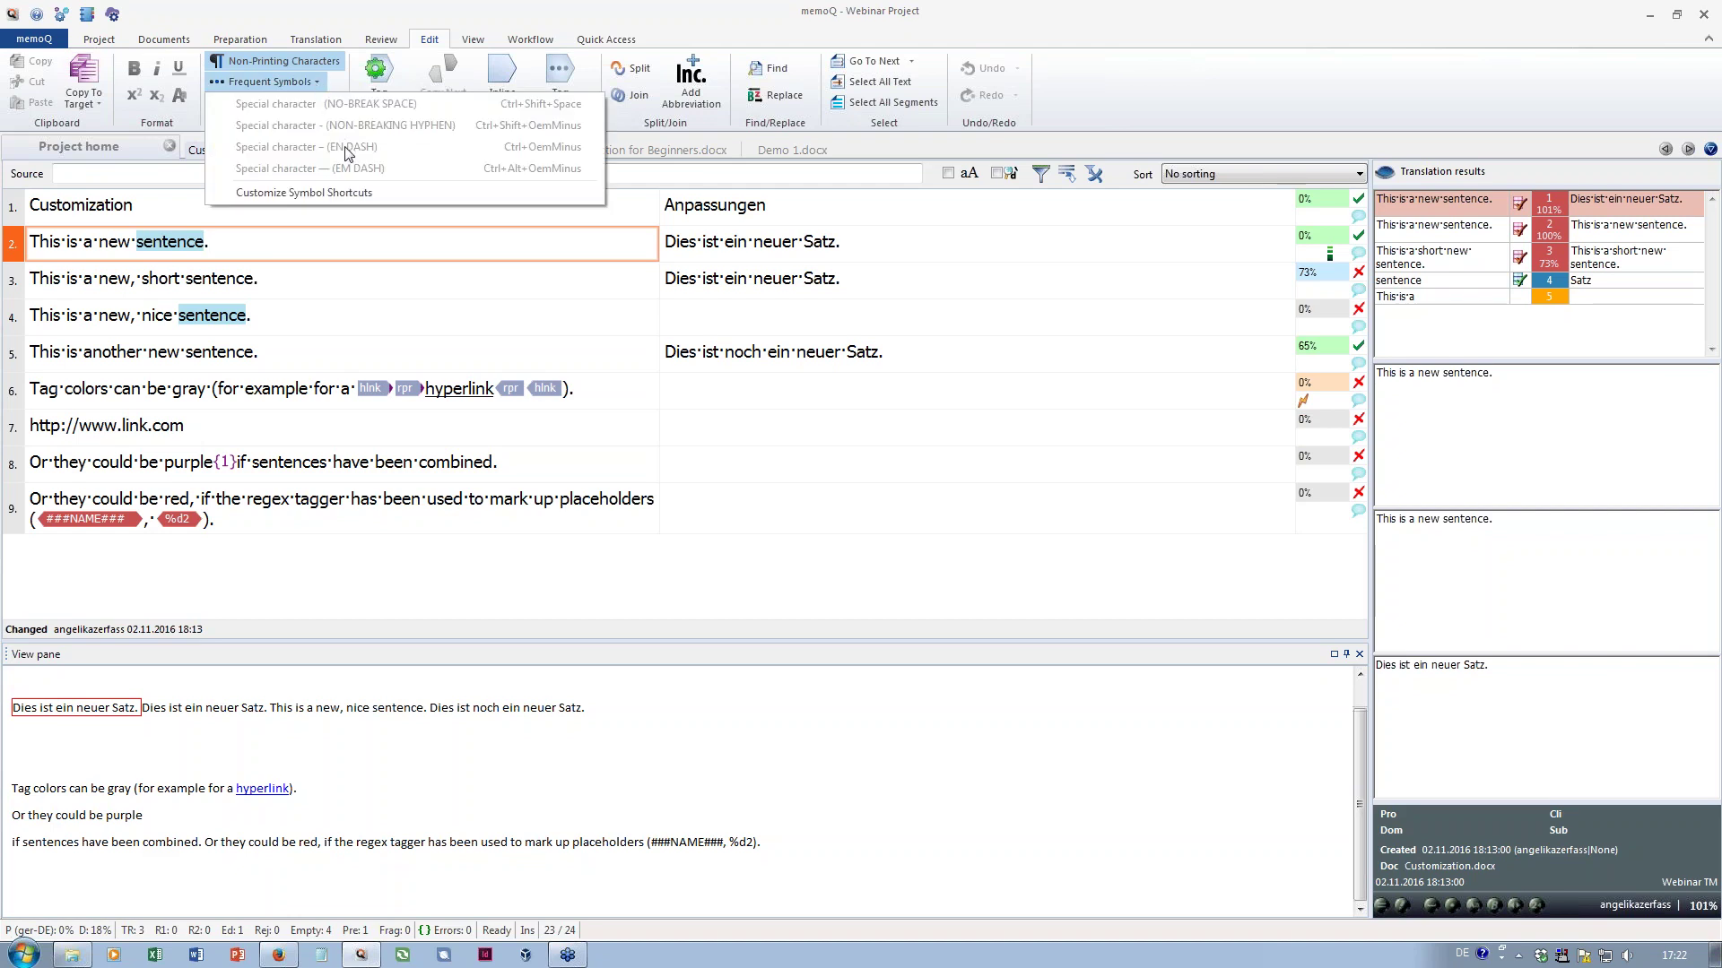
left_click(329, 194)
left_click_drag(331, 195, 583, 192)
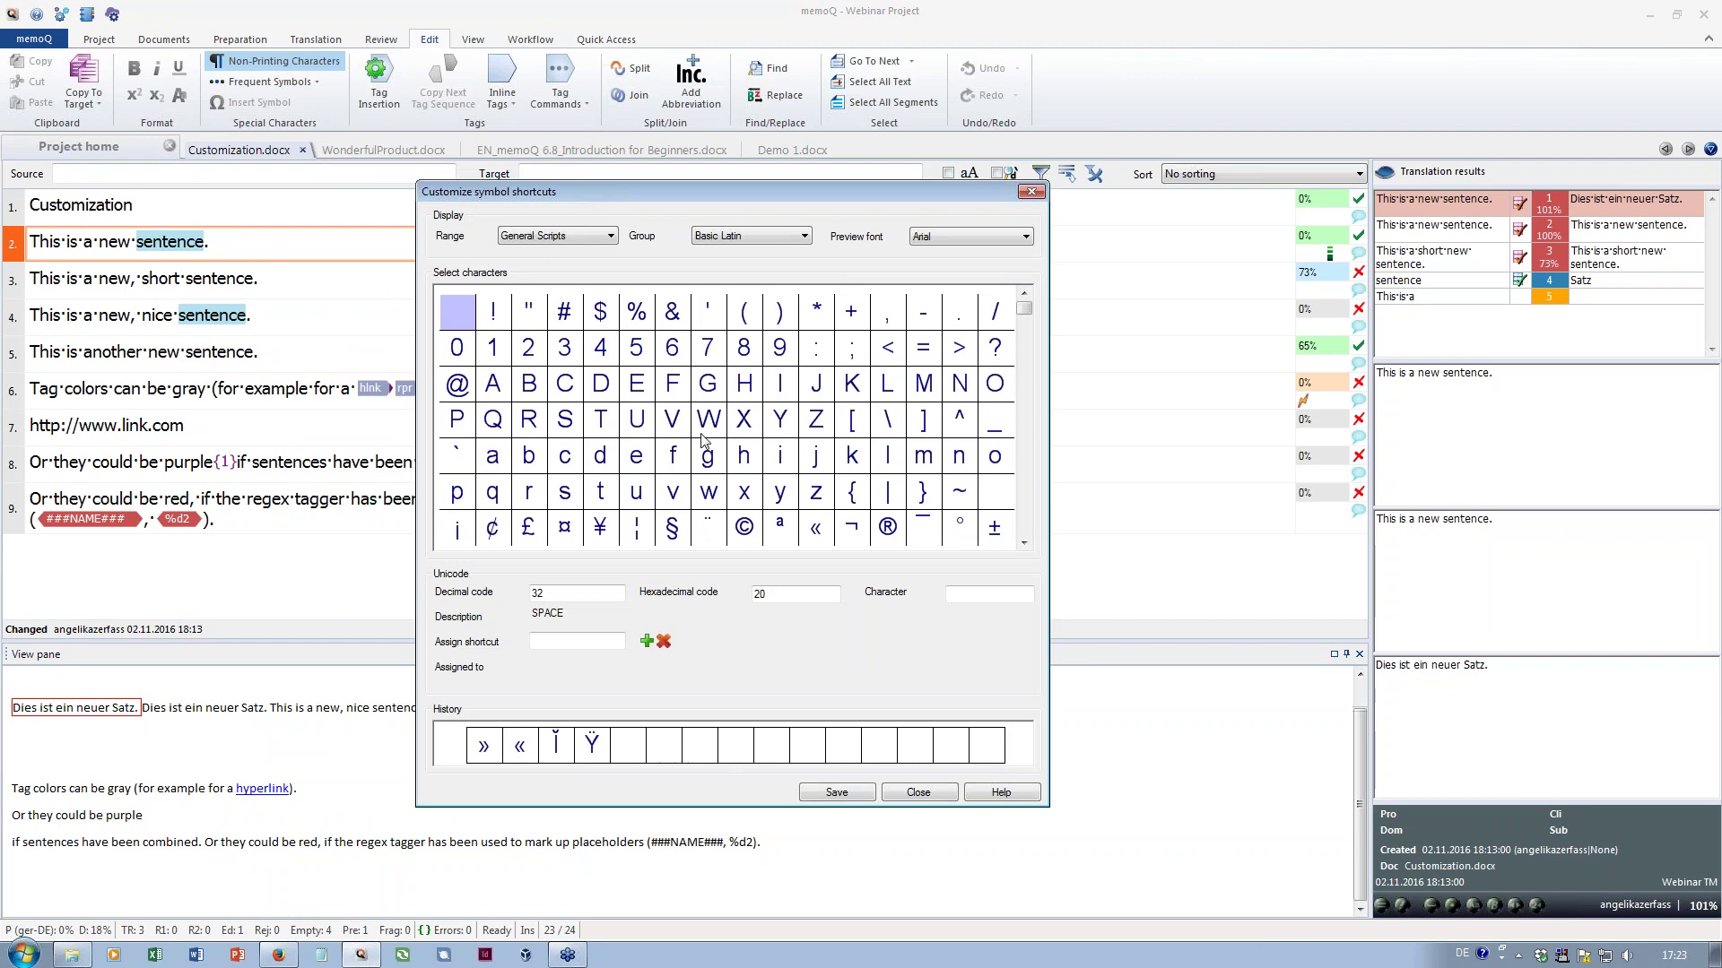
left_click(608, 535)
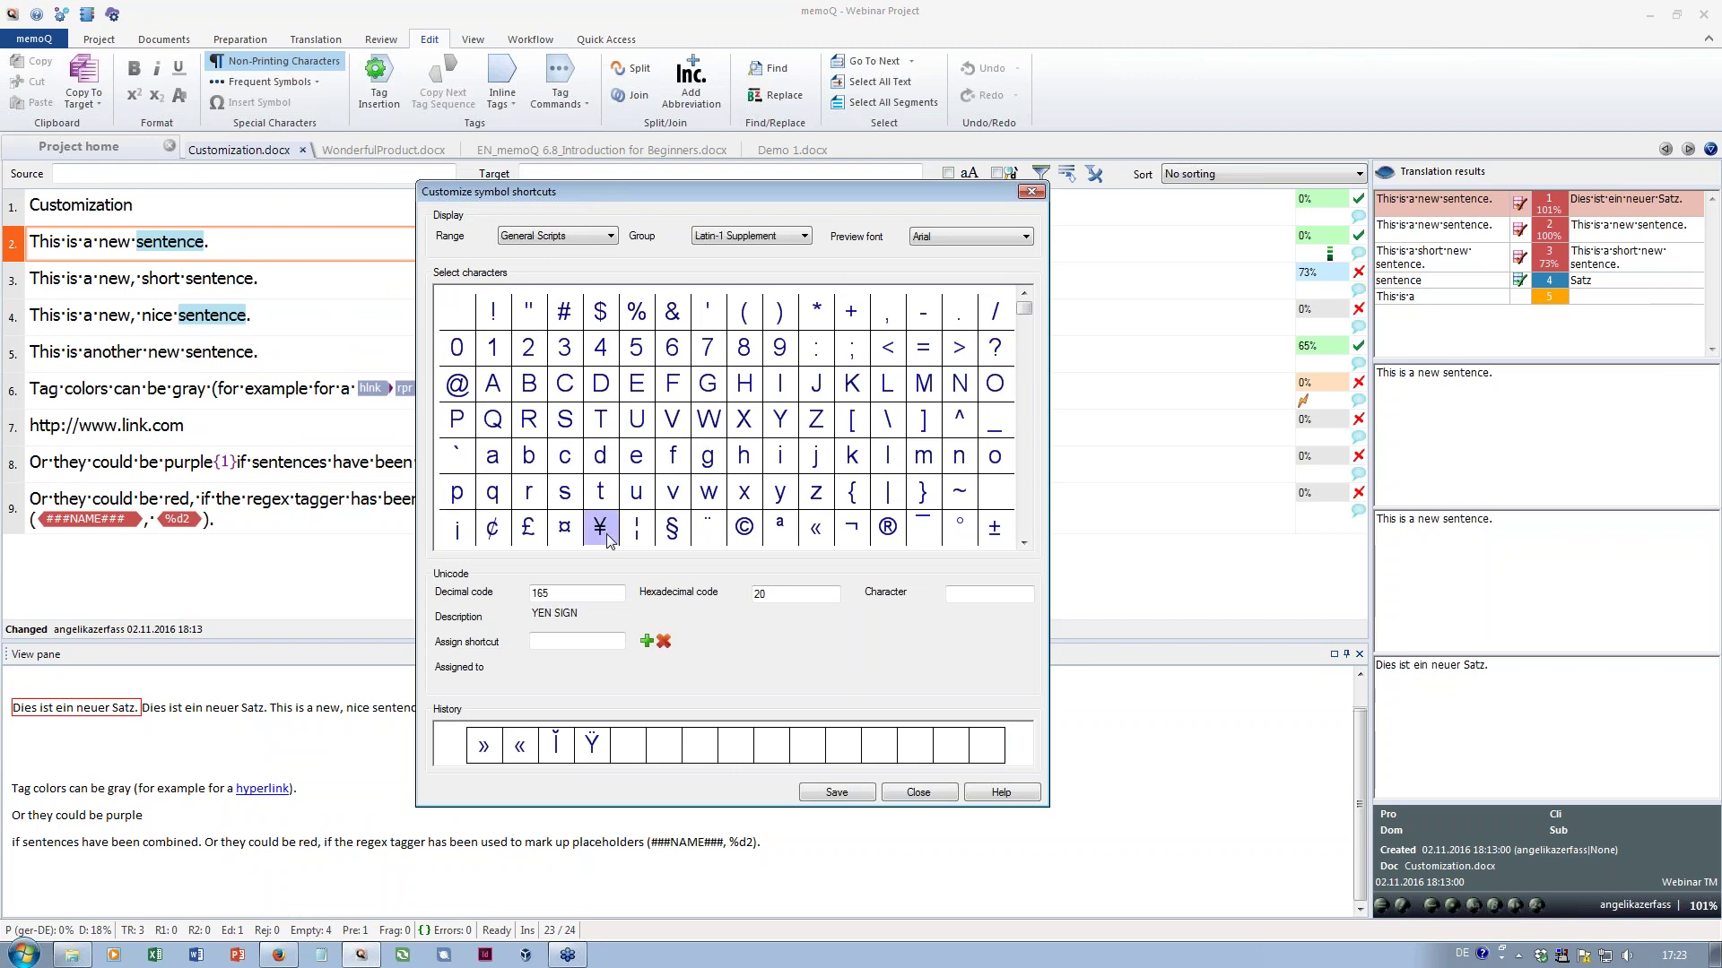
left_click(582, 643)
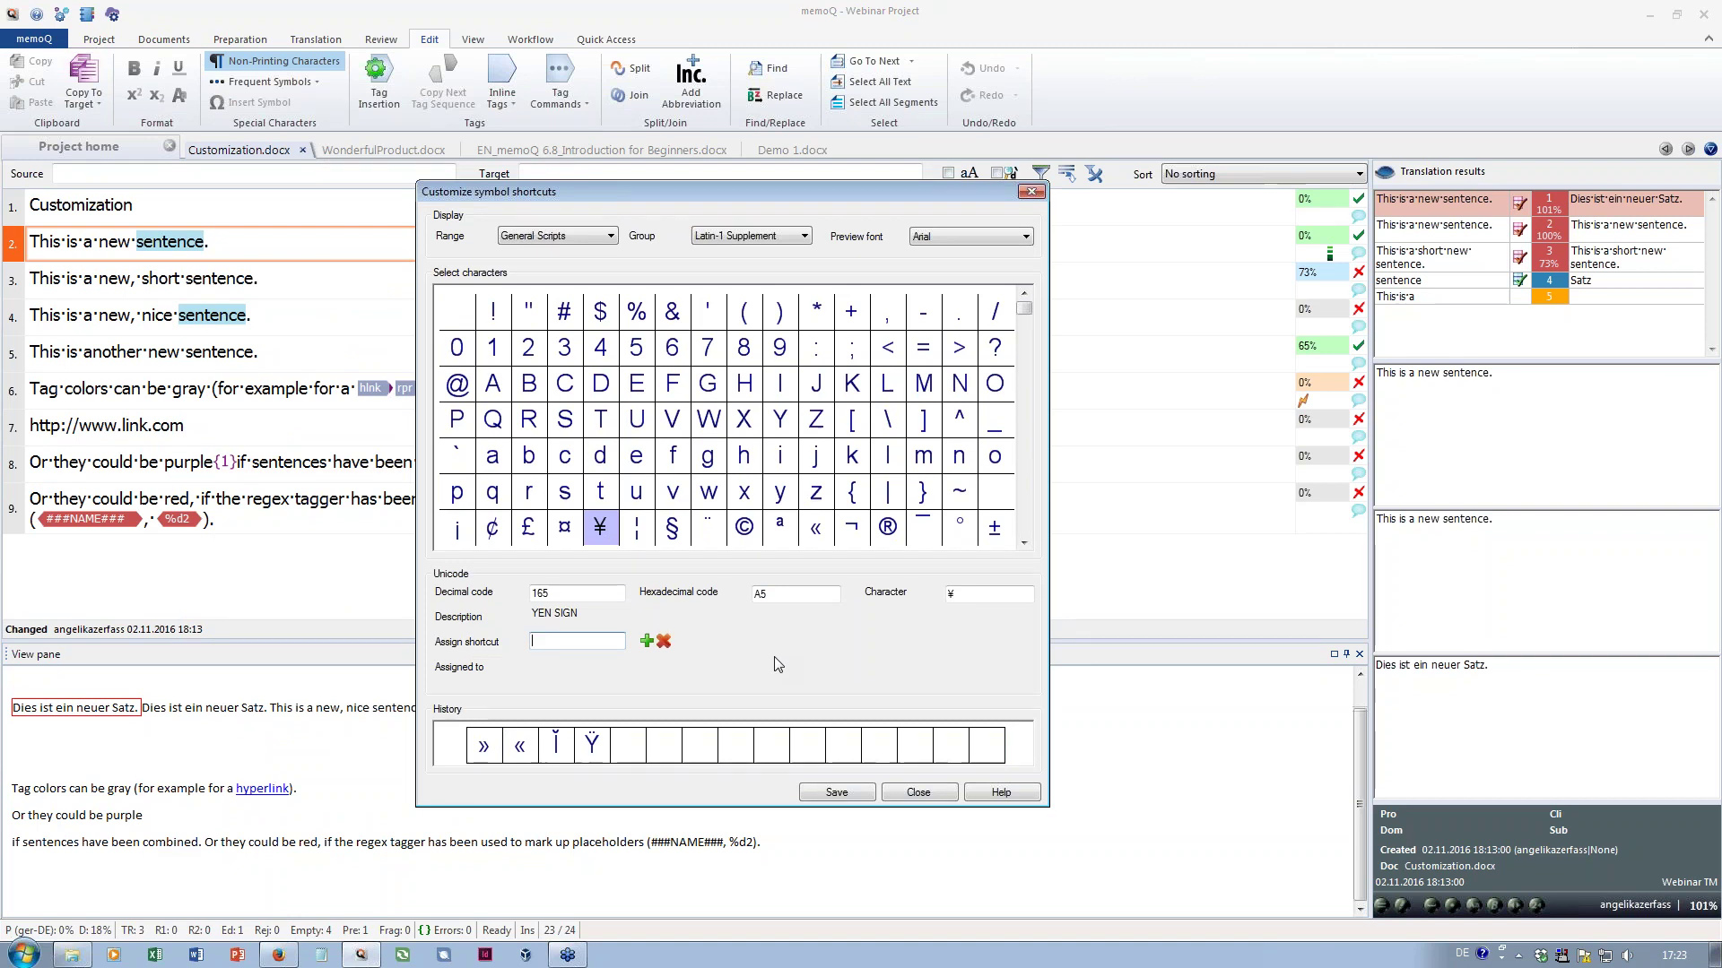
key("ctrl+alt+y")
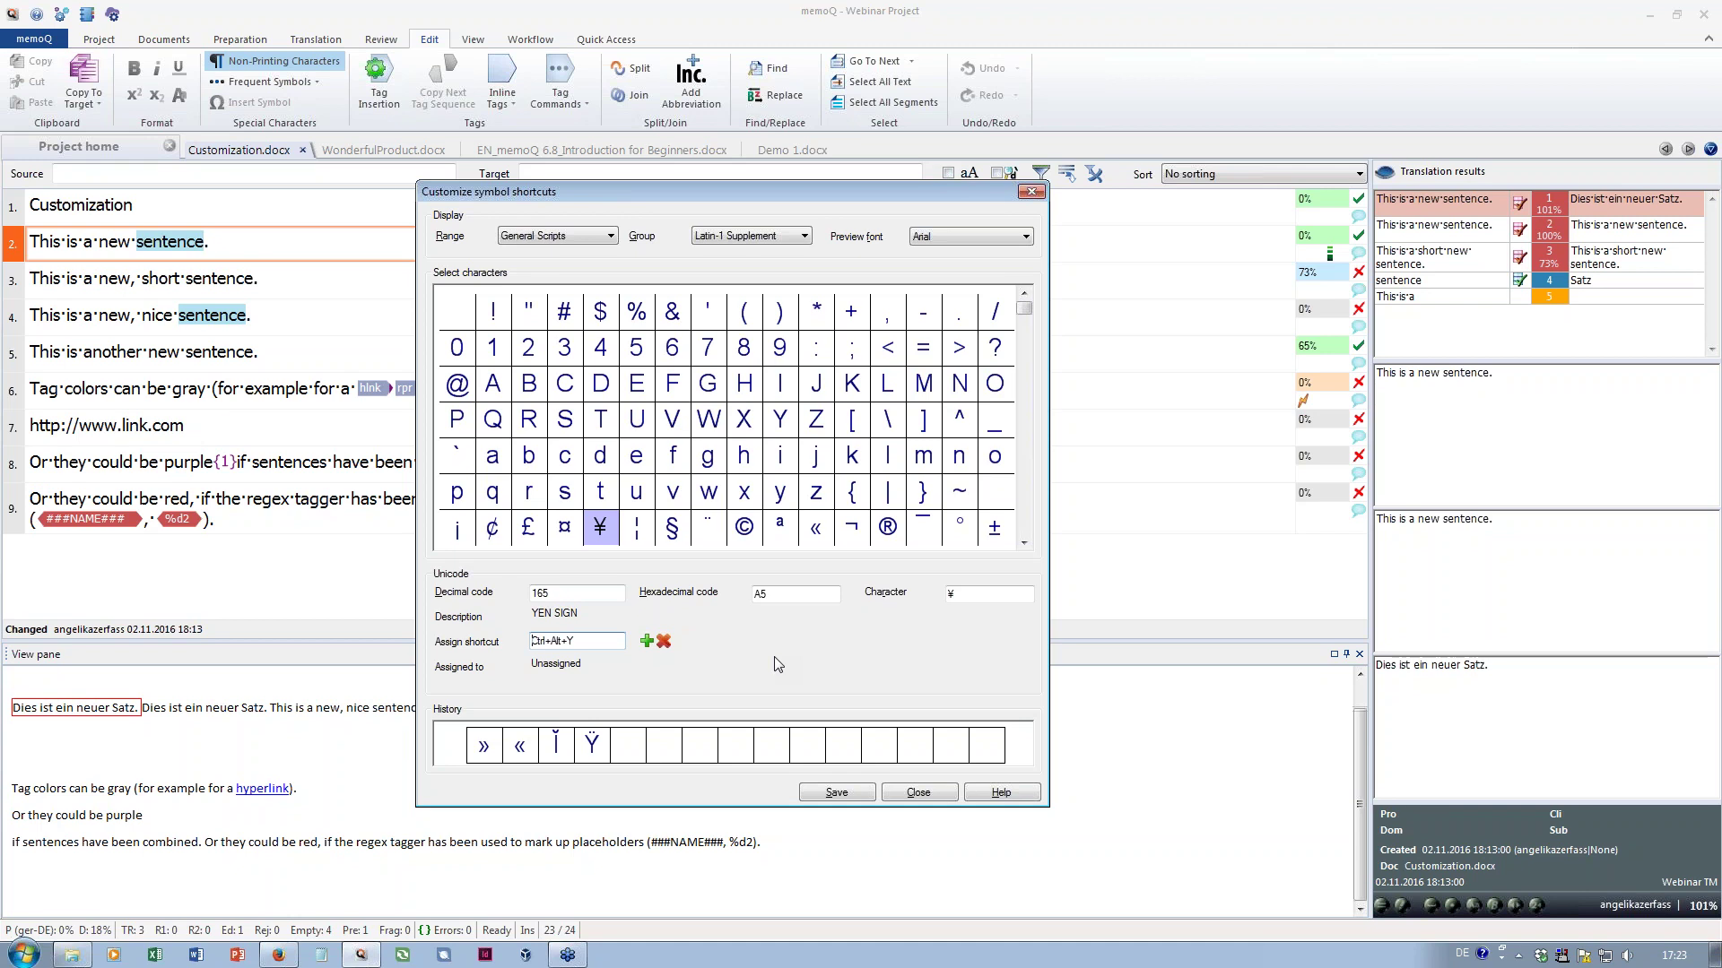
left_click(646, 642)
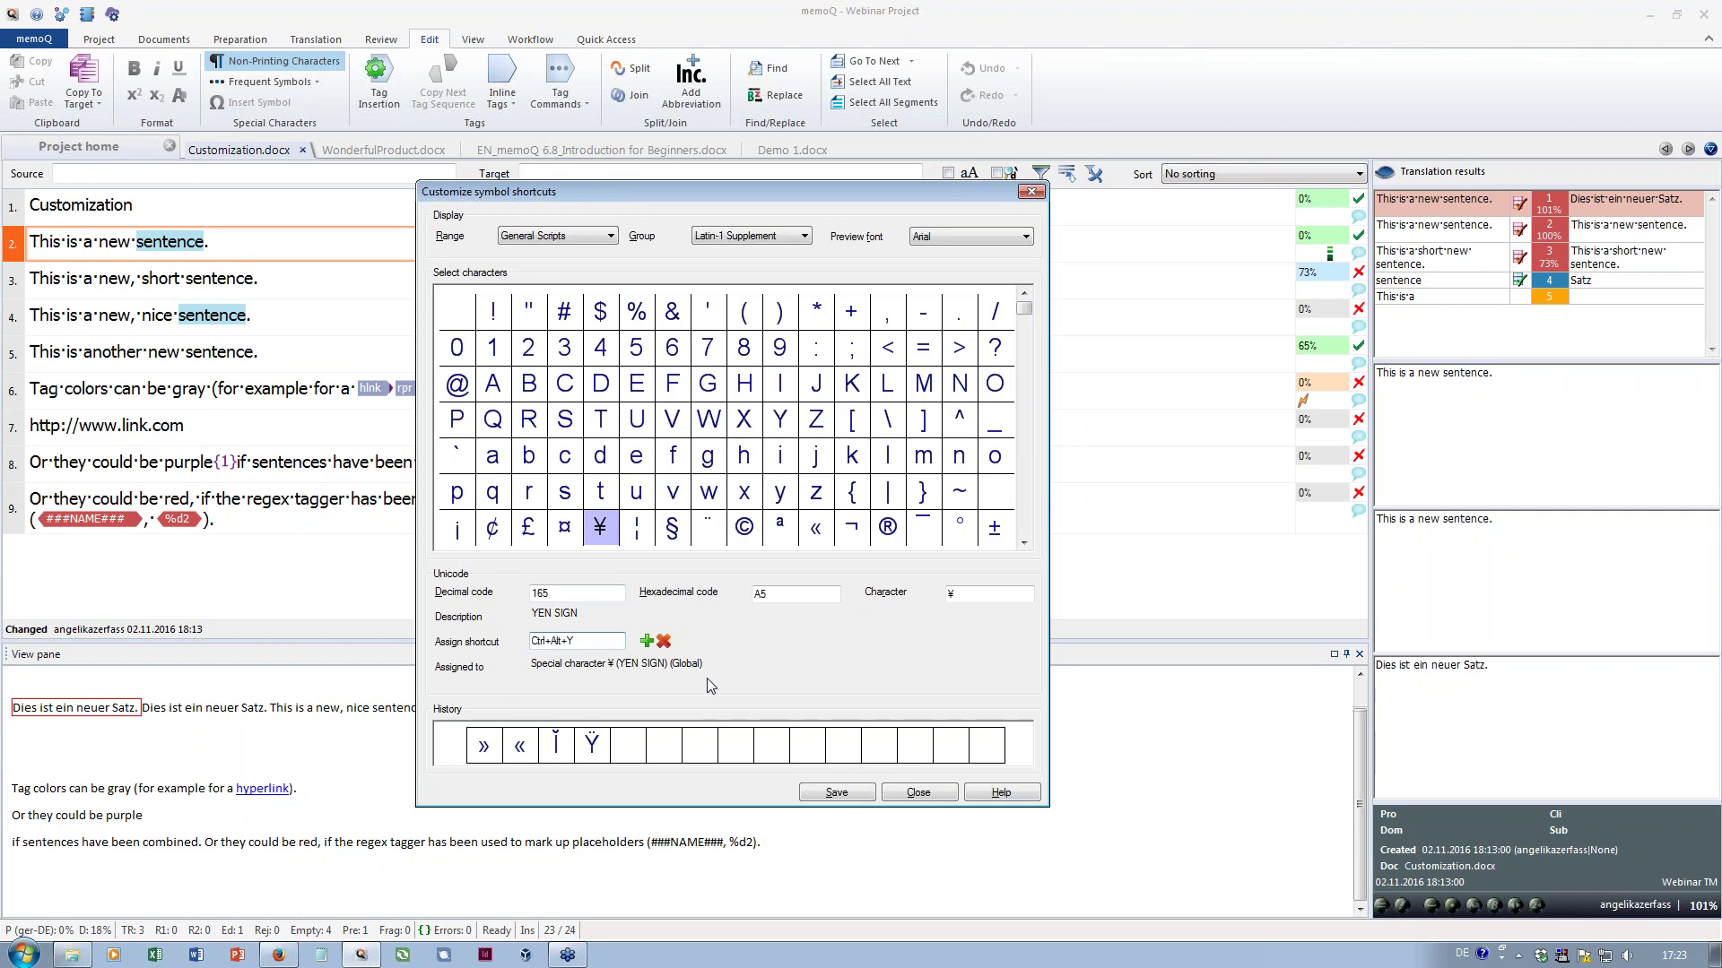
left_click(833, 793)
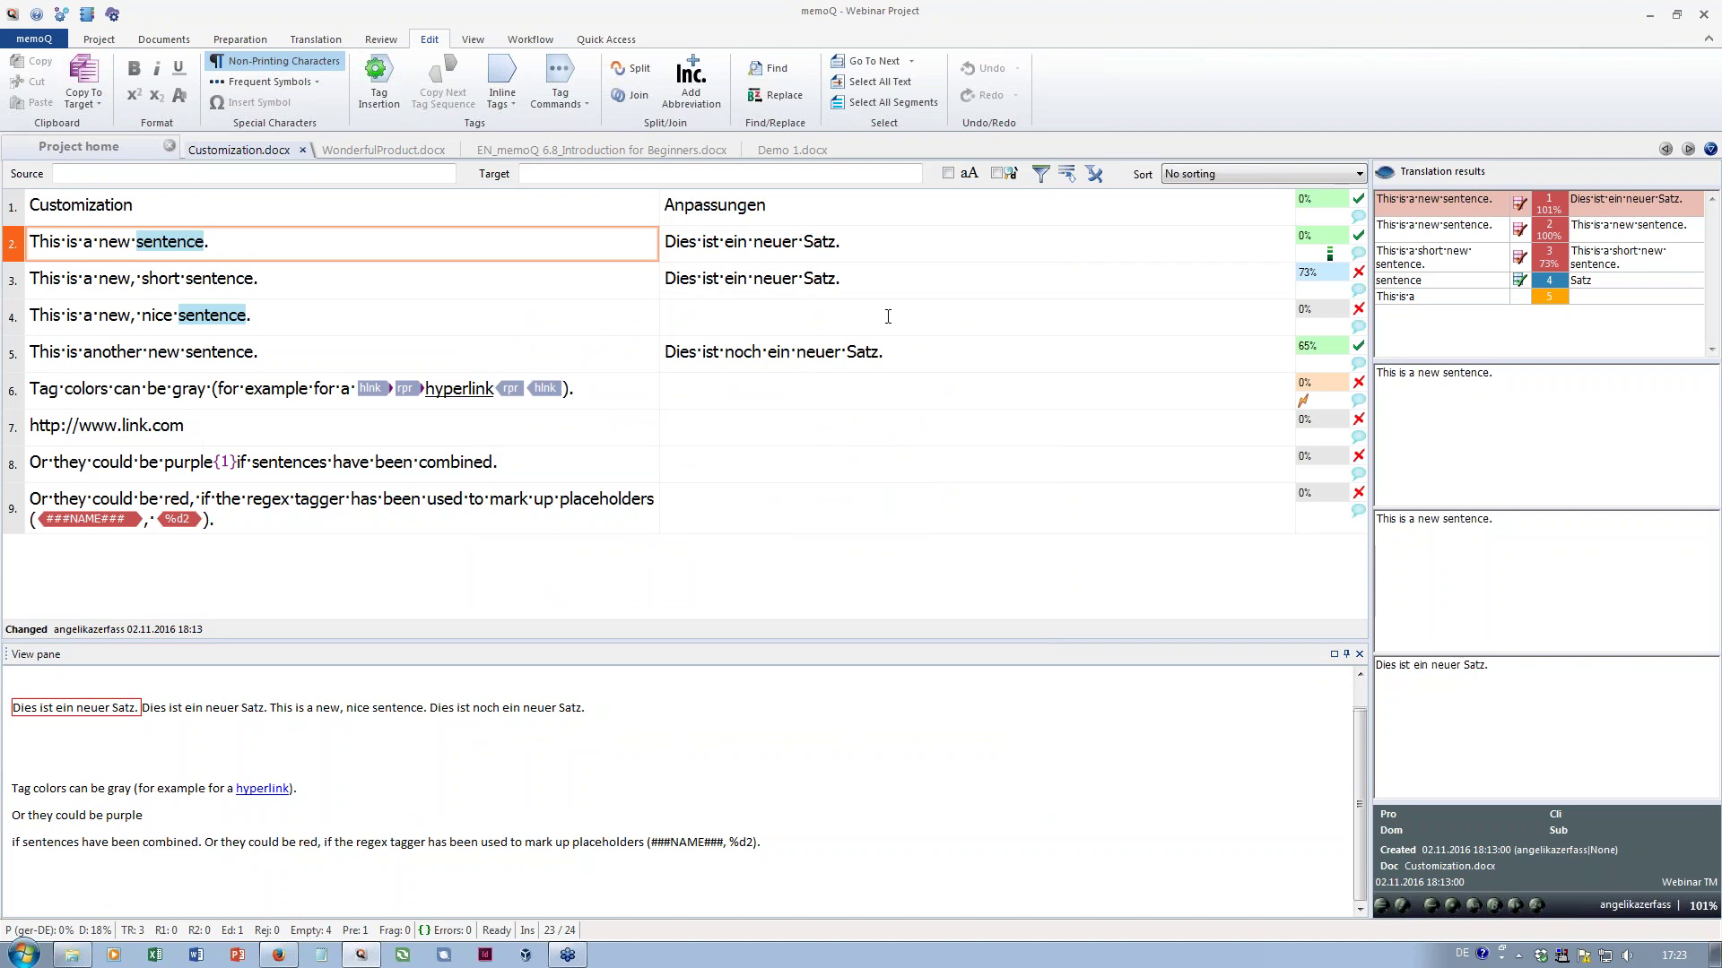
Insert a ¥ sign in the target cell of segment 4 and check the yen sign's entry among the frequent symbols
left_click(887, 316)
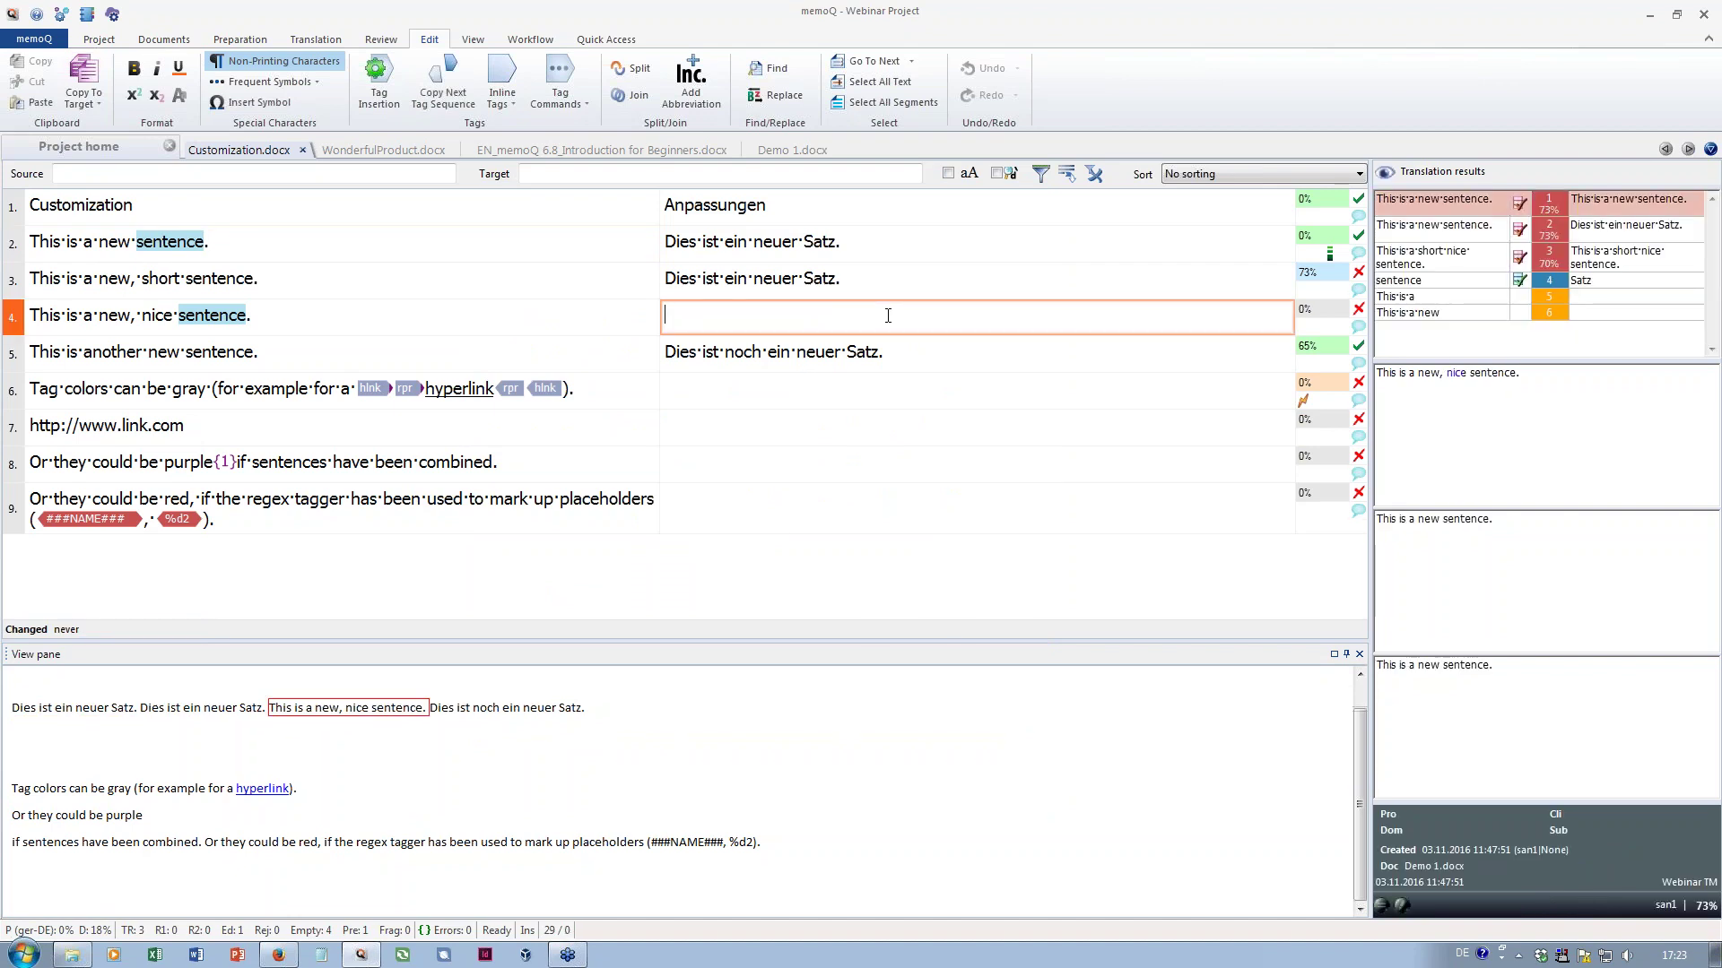
type("¥")
left_click(319, 83)
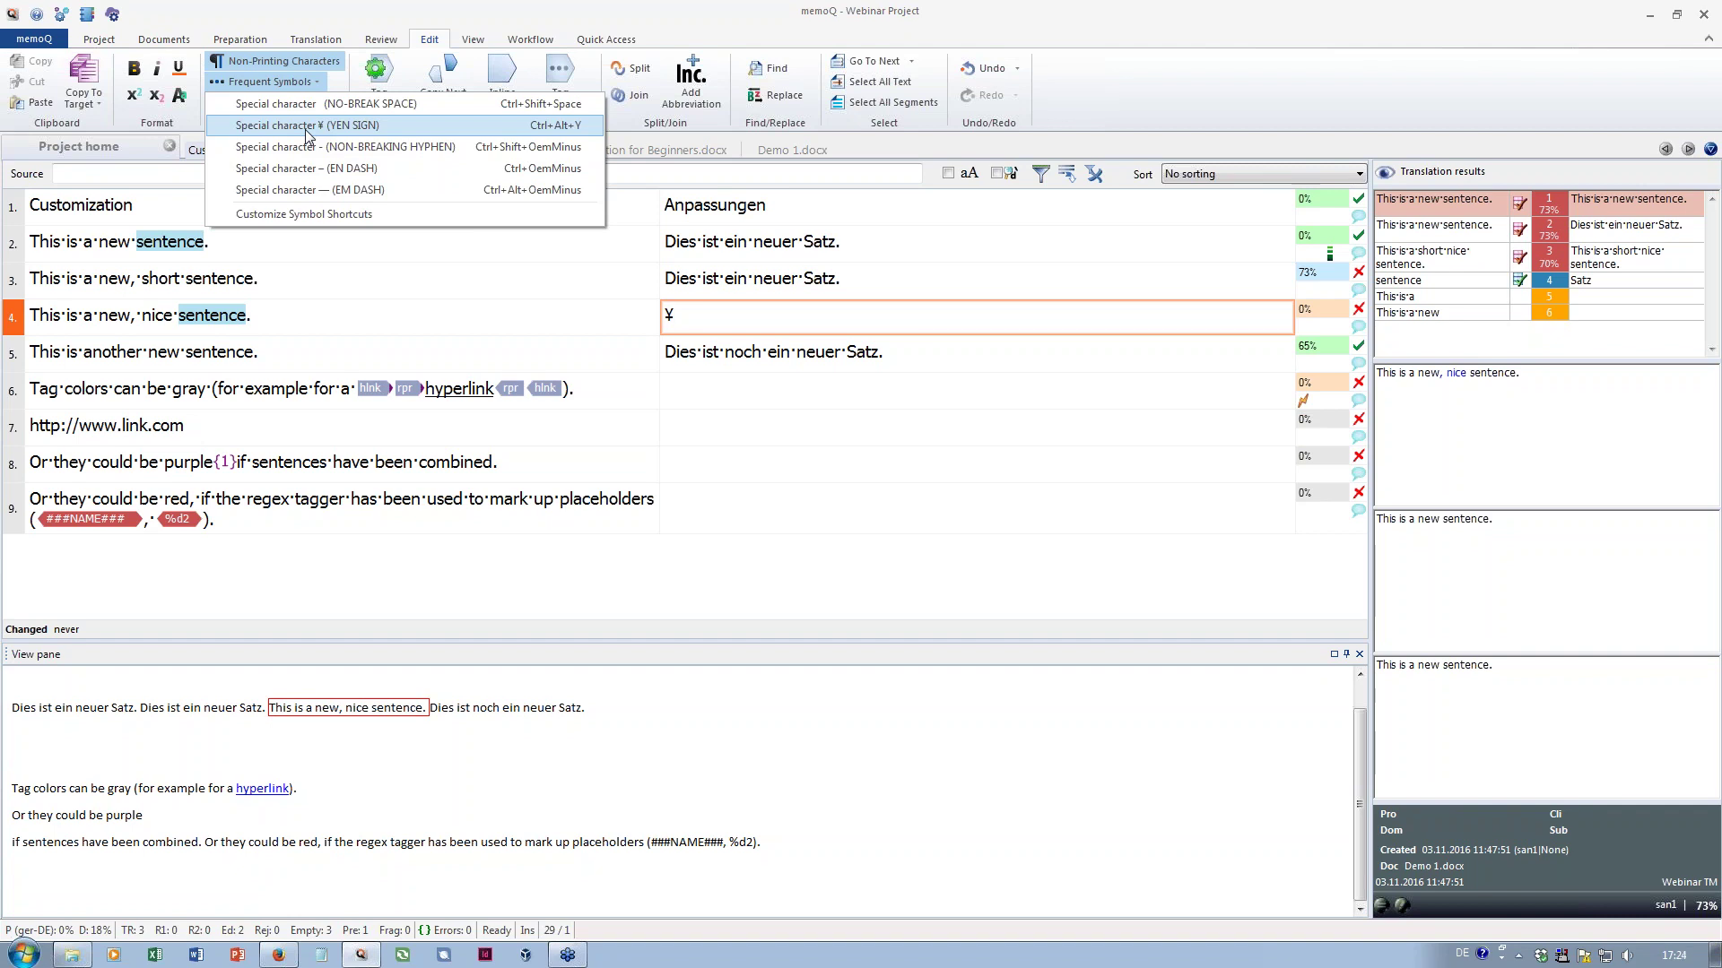
left_click(321, 84)
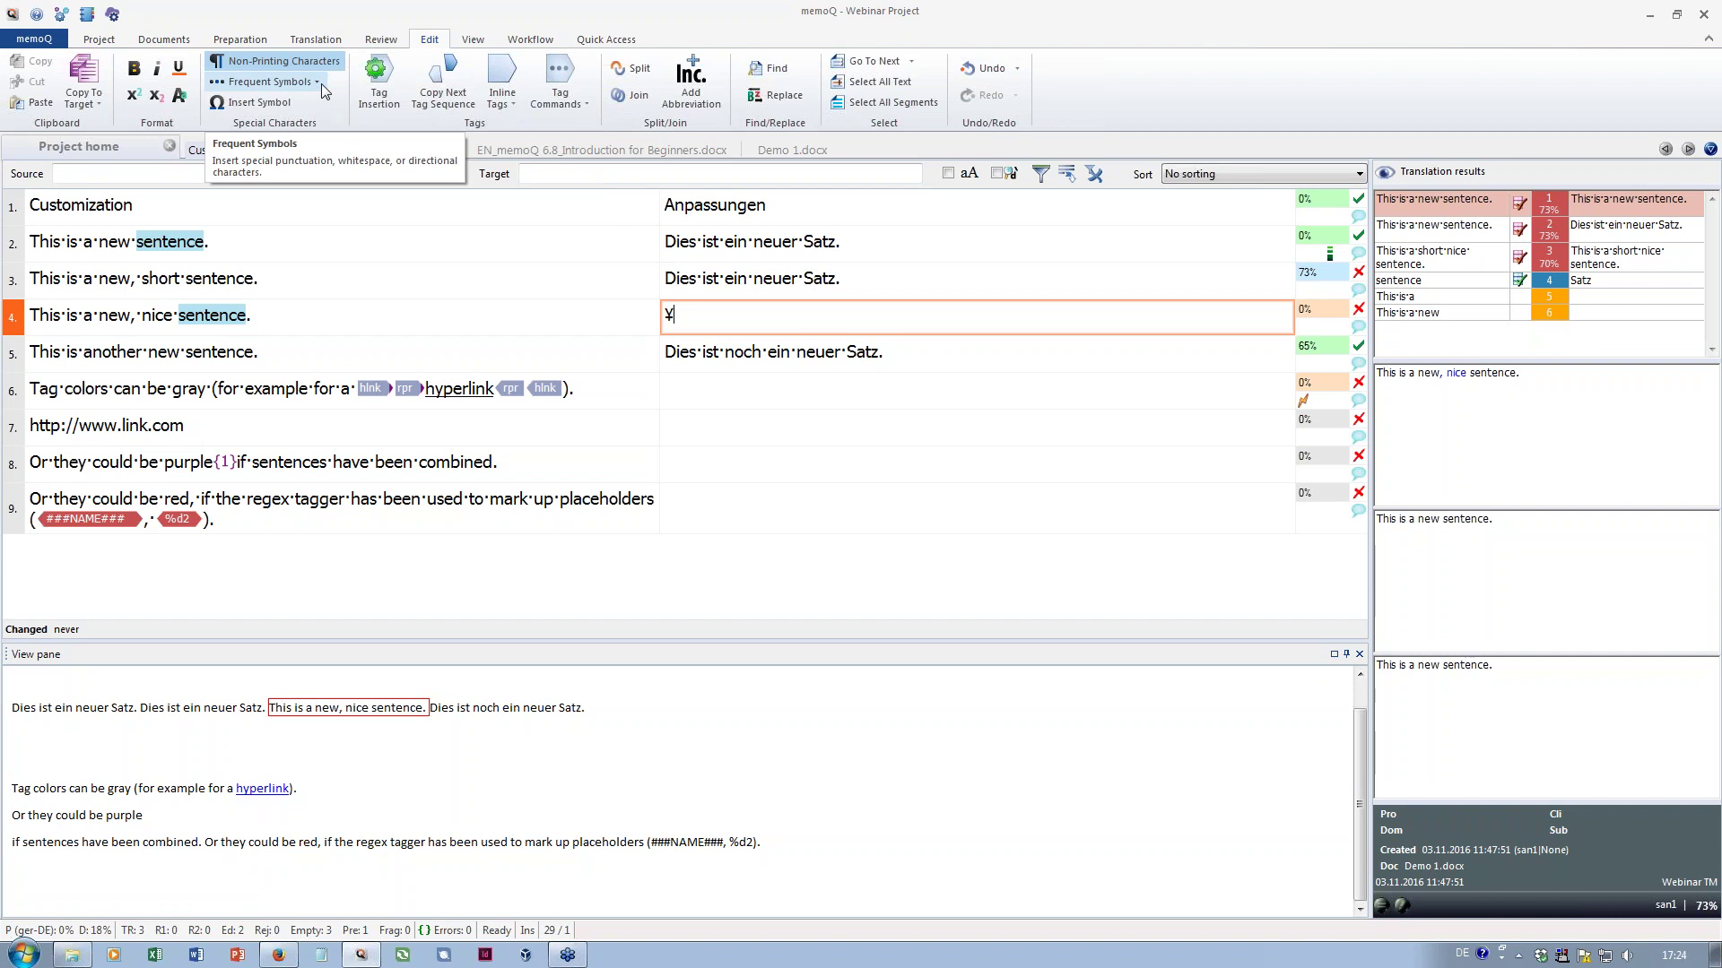
Examine the translation grid's font and color options in the Appearance settings, including the color definition for pre-translated segments
left_click(61, 15)
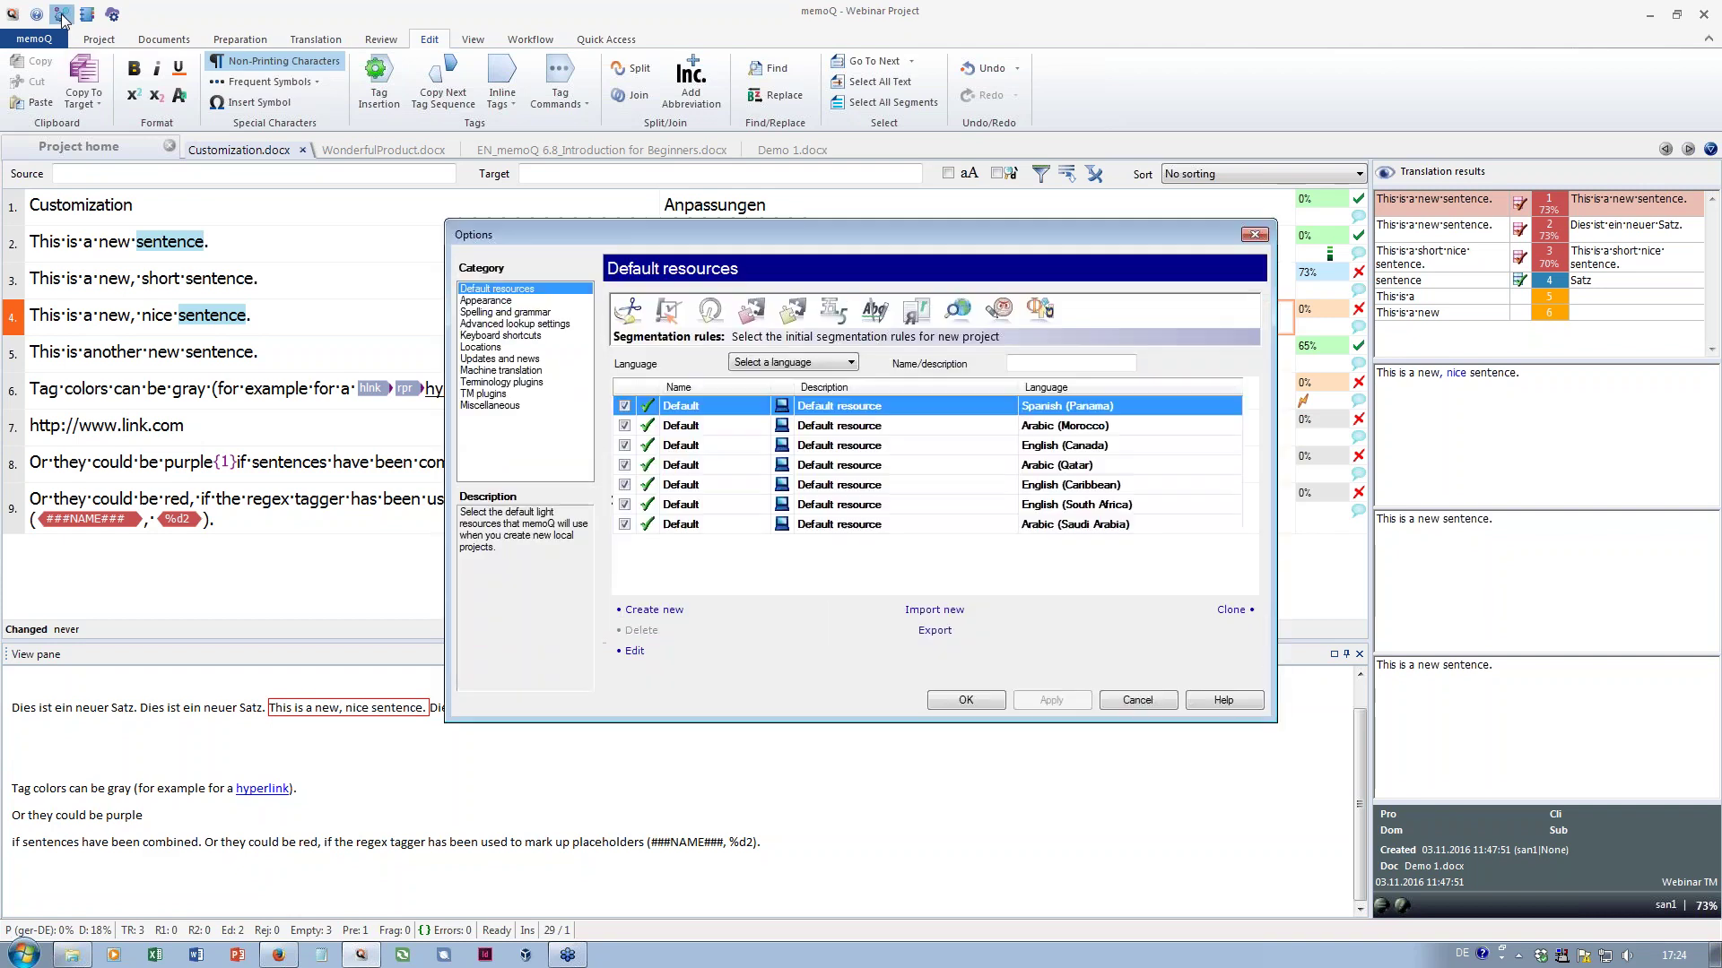
left_click(499, 302)
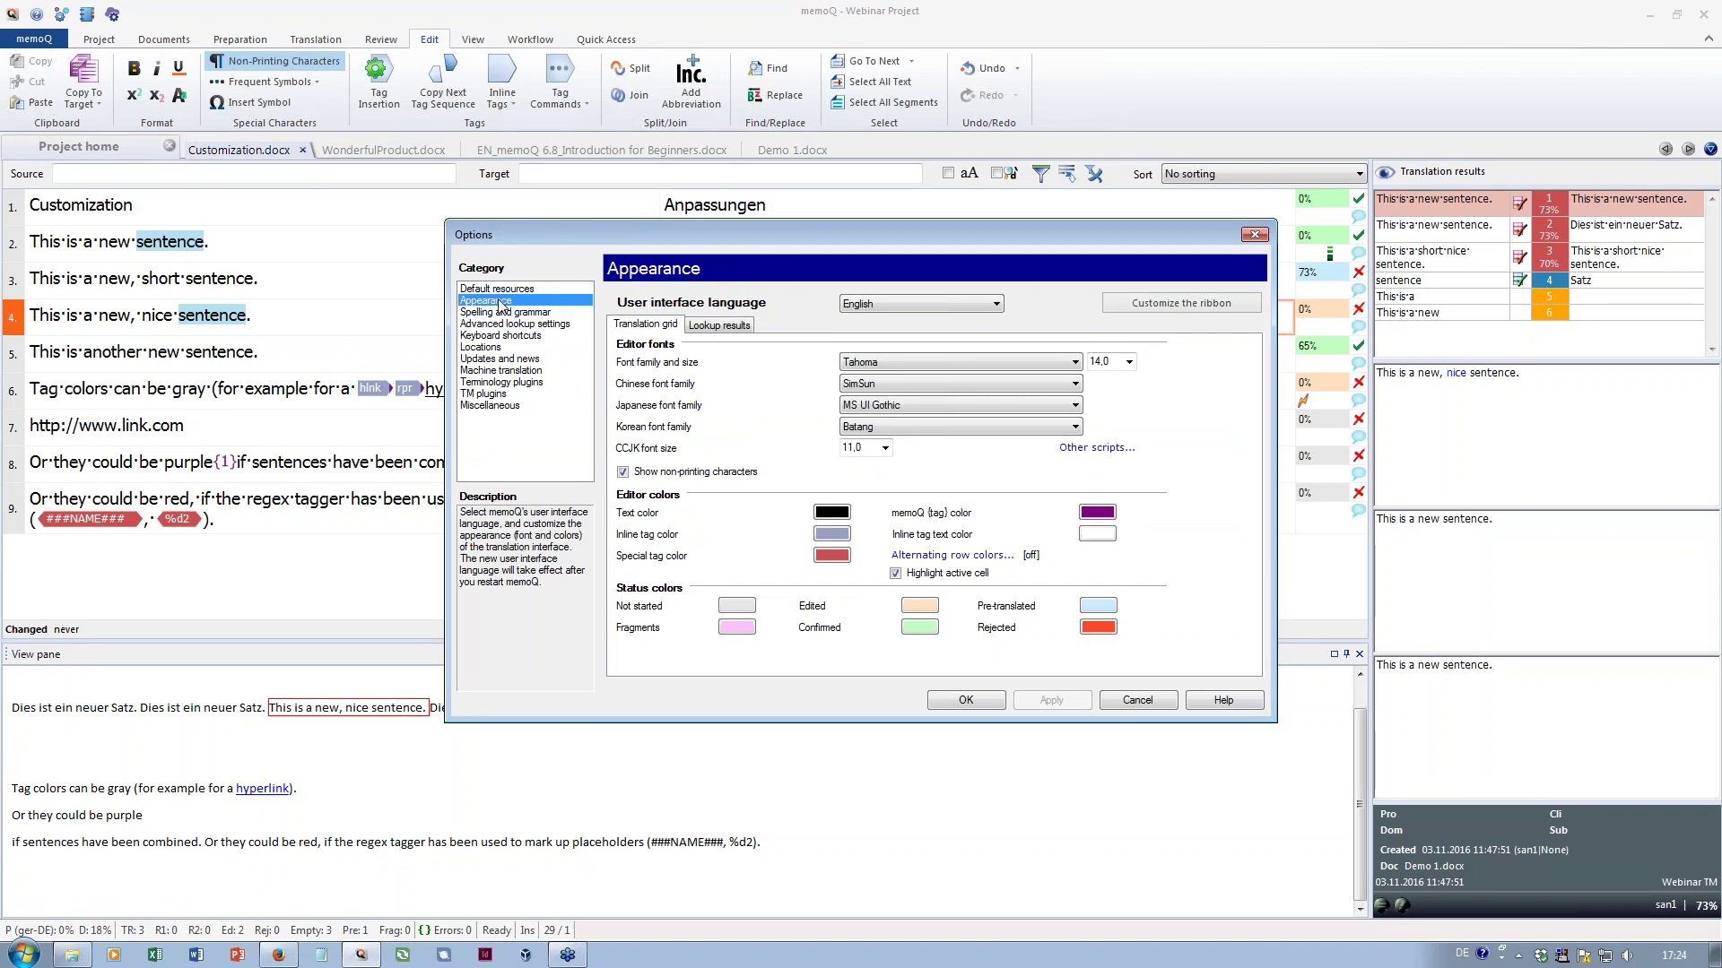
left_click_drag(583, 232, 782, 391)
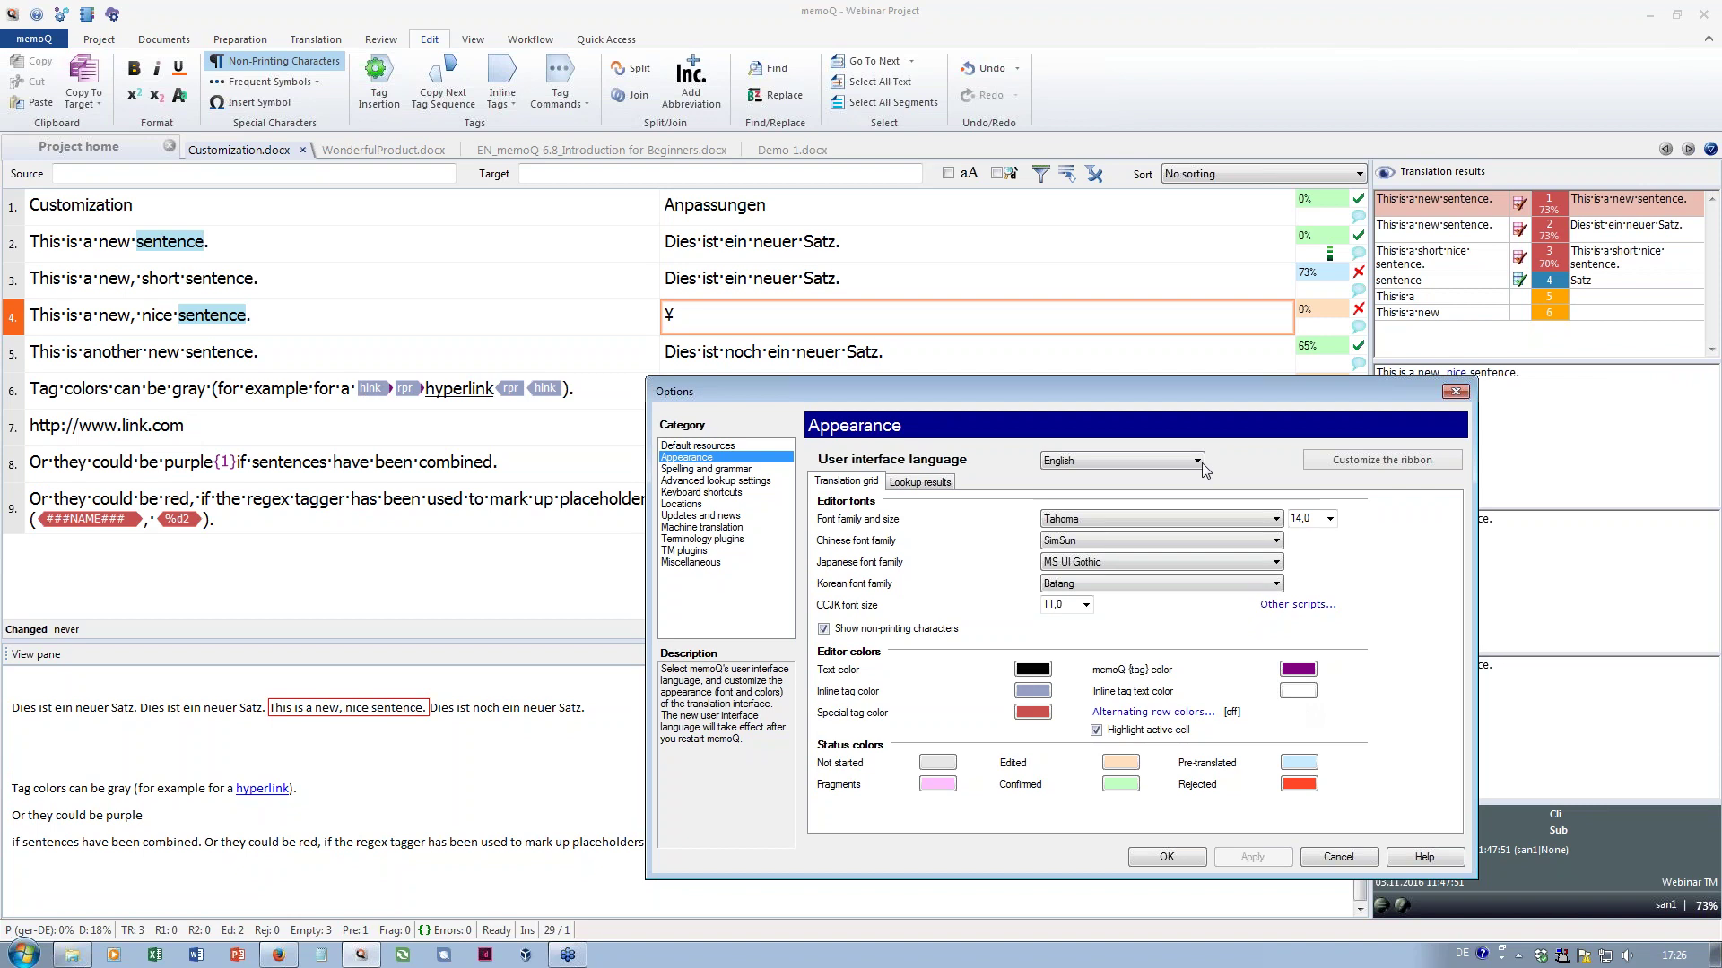
left_click_drag(1209, 391, 756, 253)
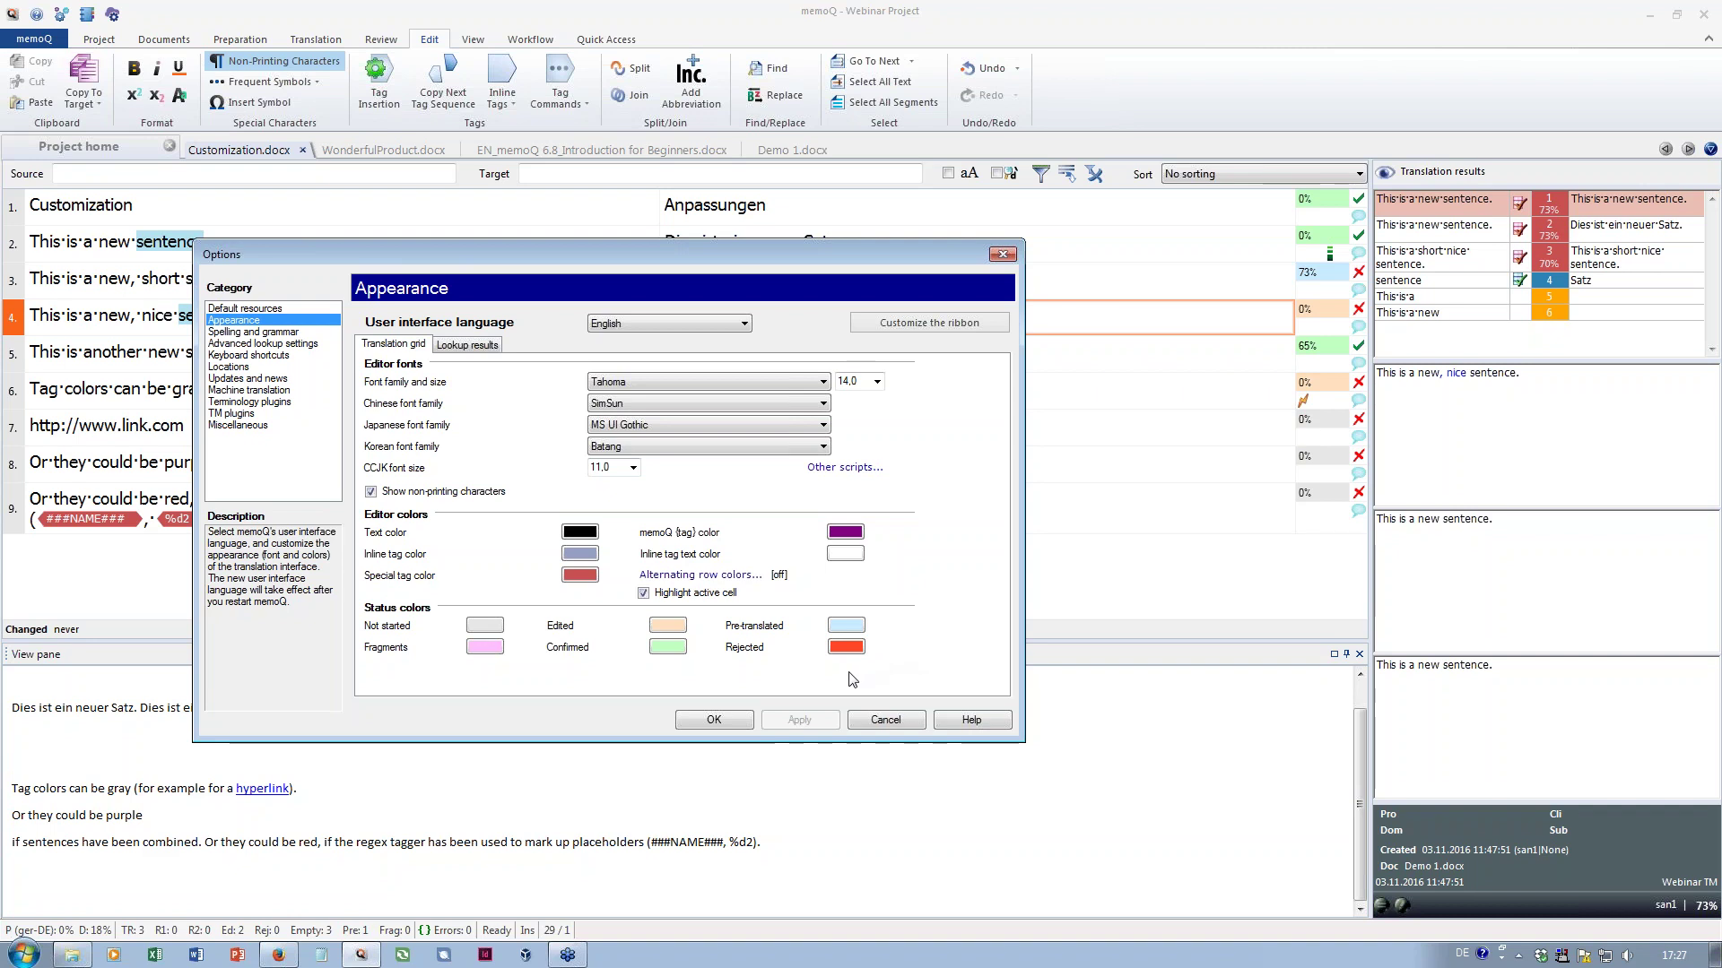
left_click(847, 626)
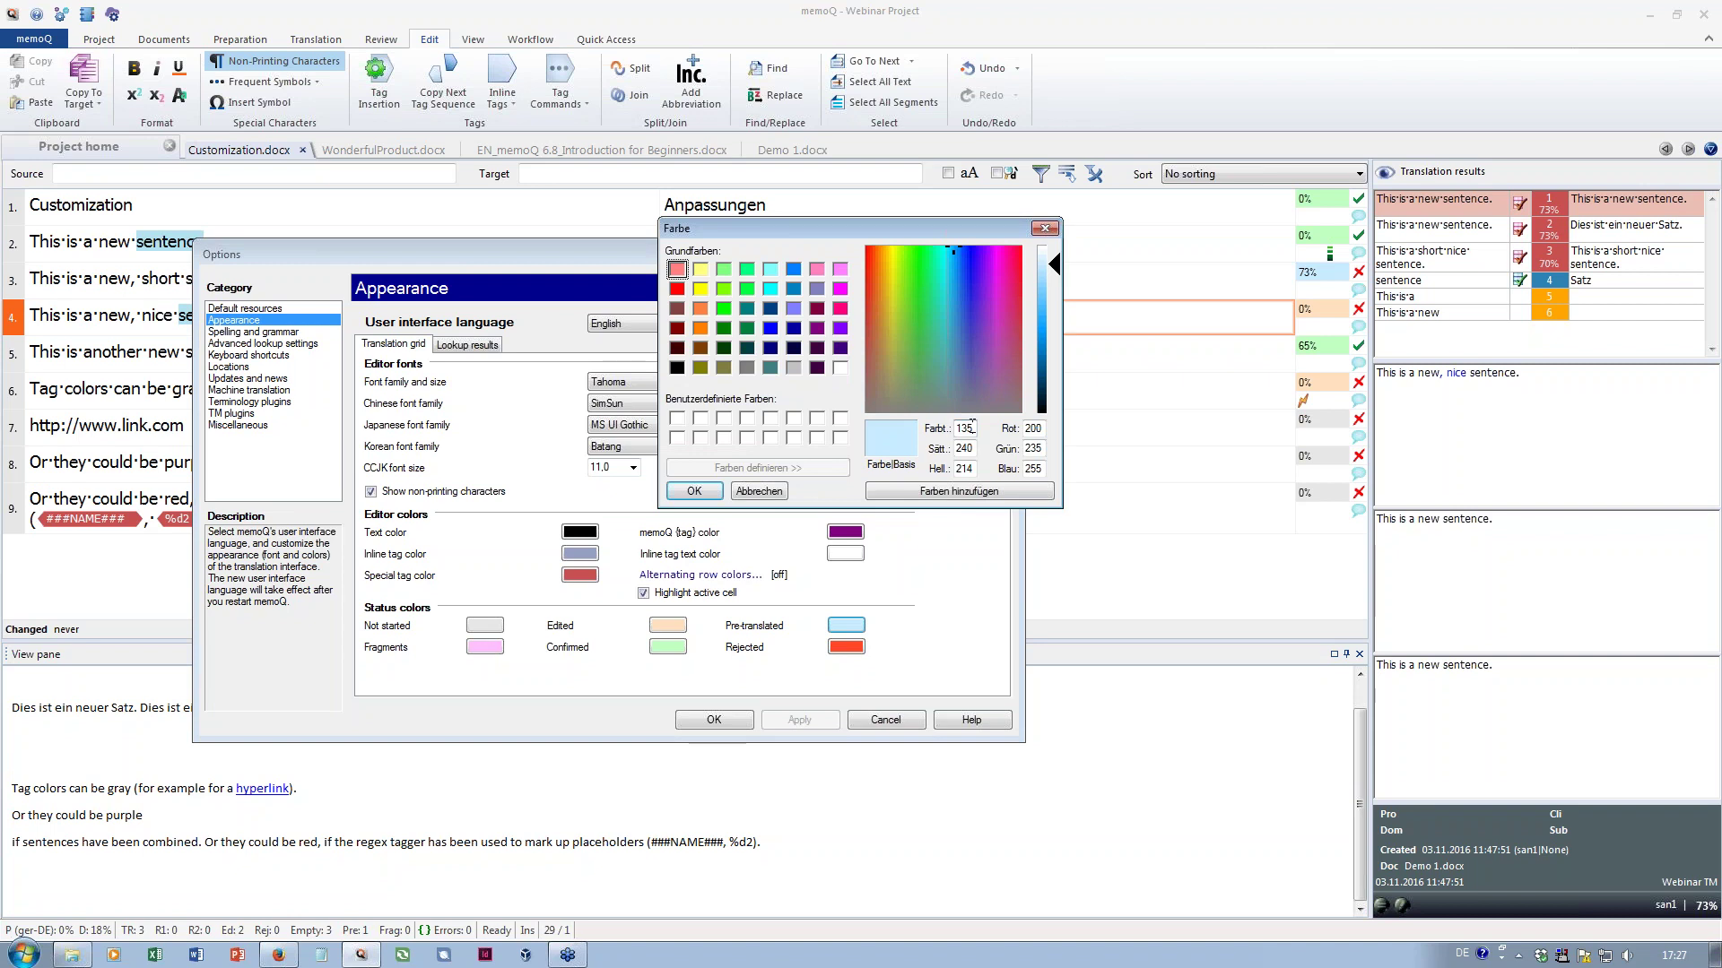
mouse_move(975, 448)
left_mouse_down()
mouse_move(952, 447)
mouse_move(968, 469)
mouse_move(954, 468)
left_mouse_up()
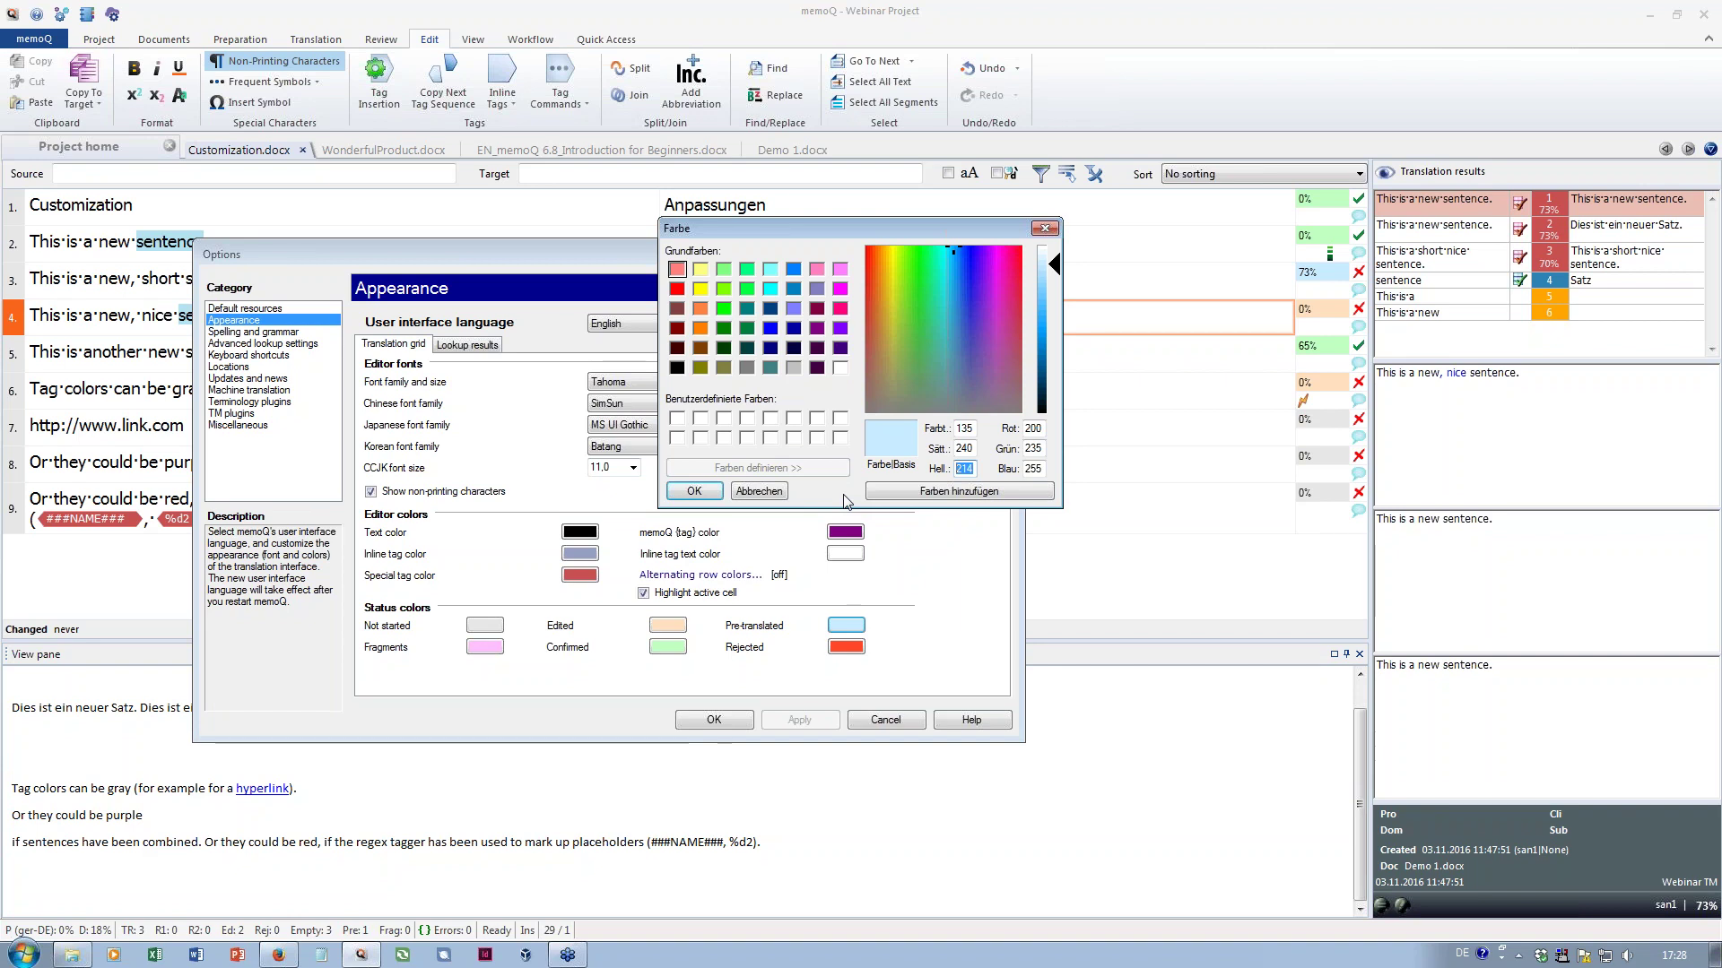
left_click(772, 493)
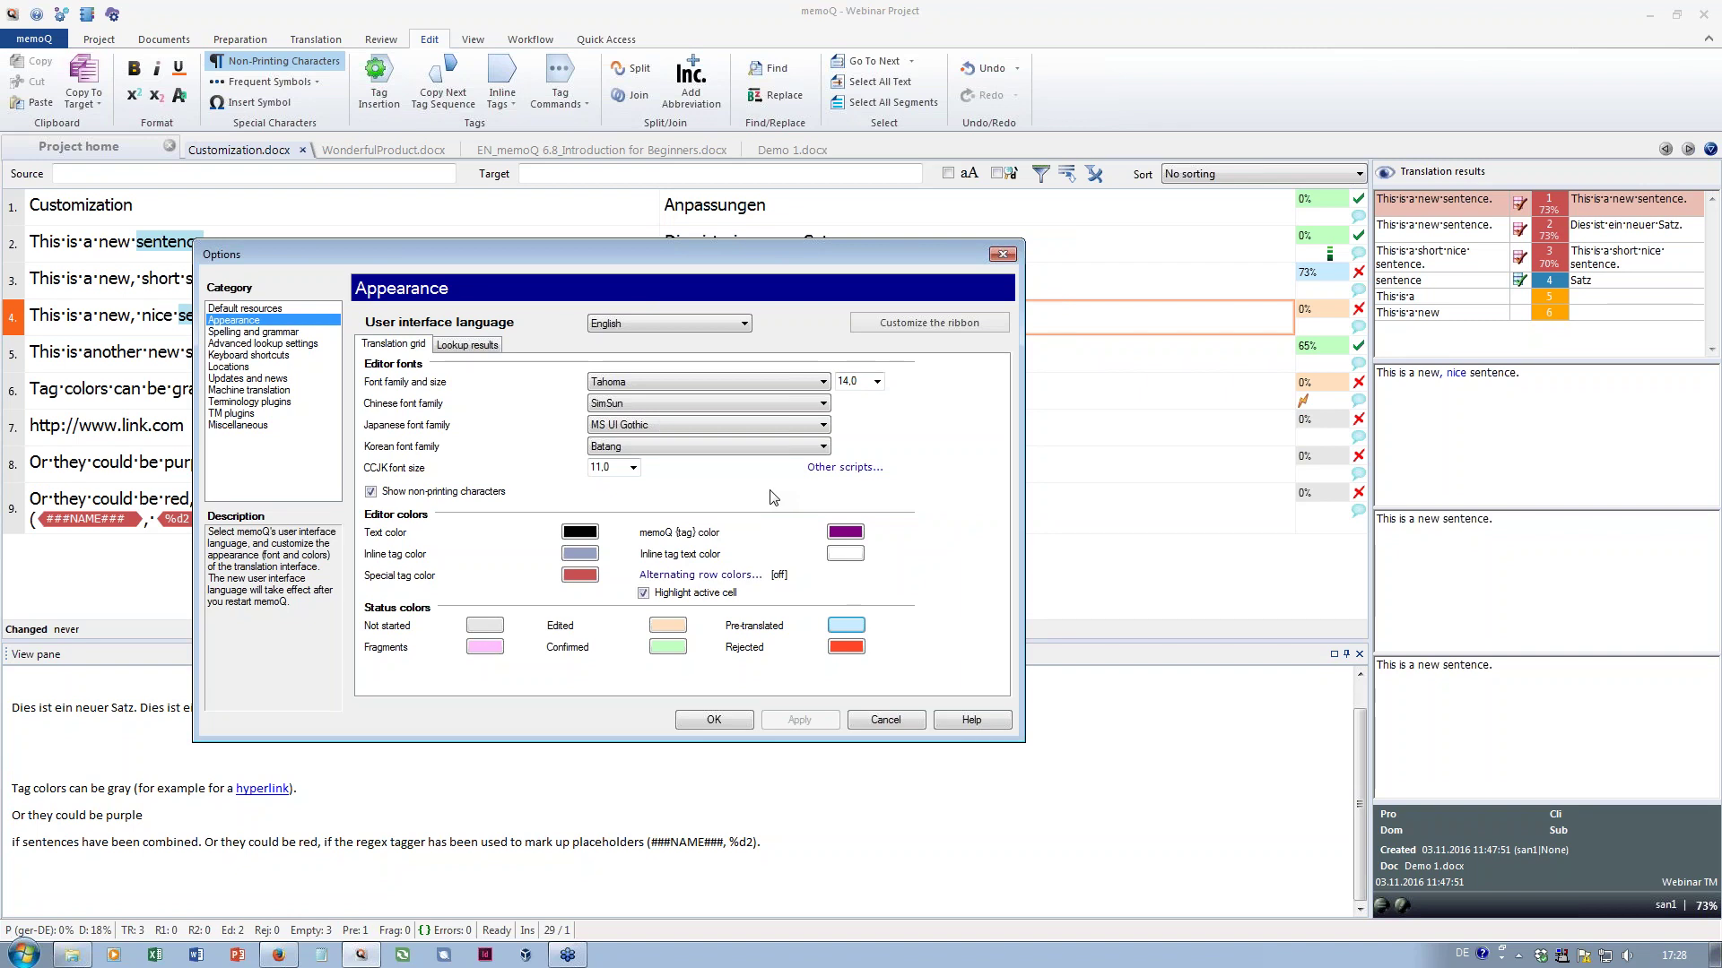
Disable fragment assembly hits in the lookup results appearance settings and move the TB hit type above TM
left_click(468, 348)
left_click_drag(622, 258, 946, 200)
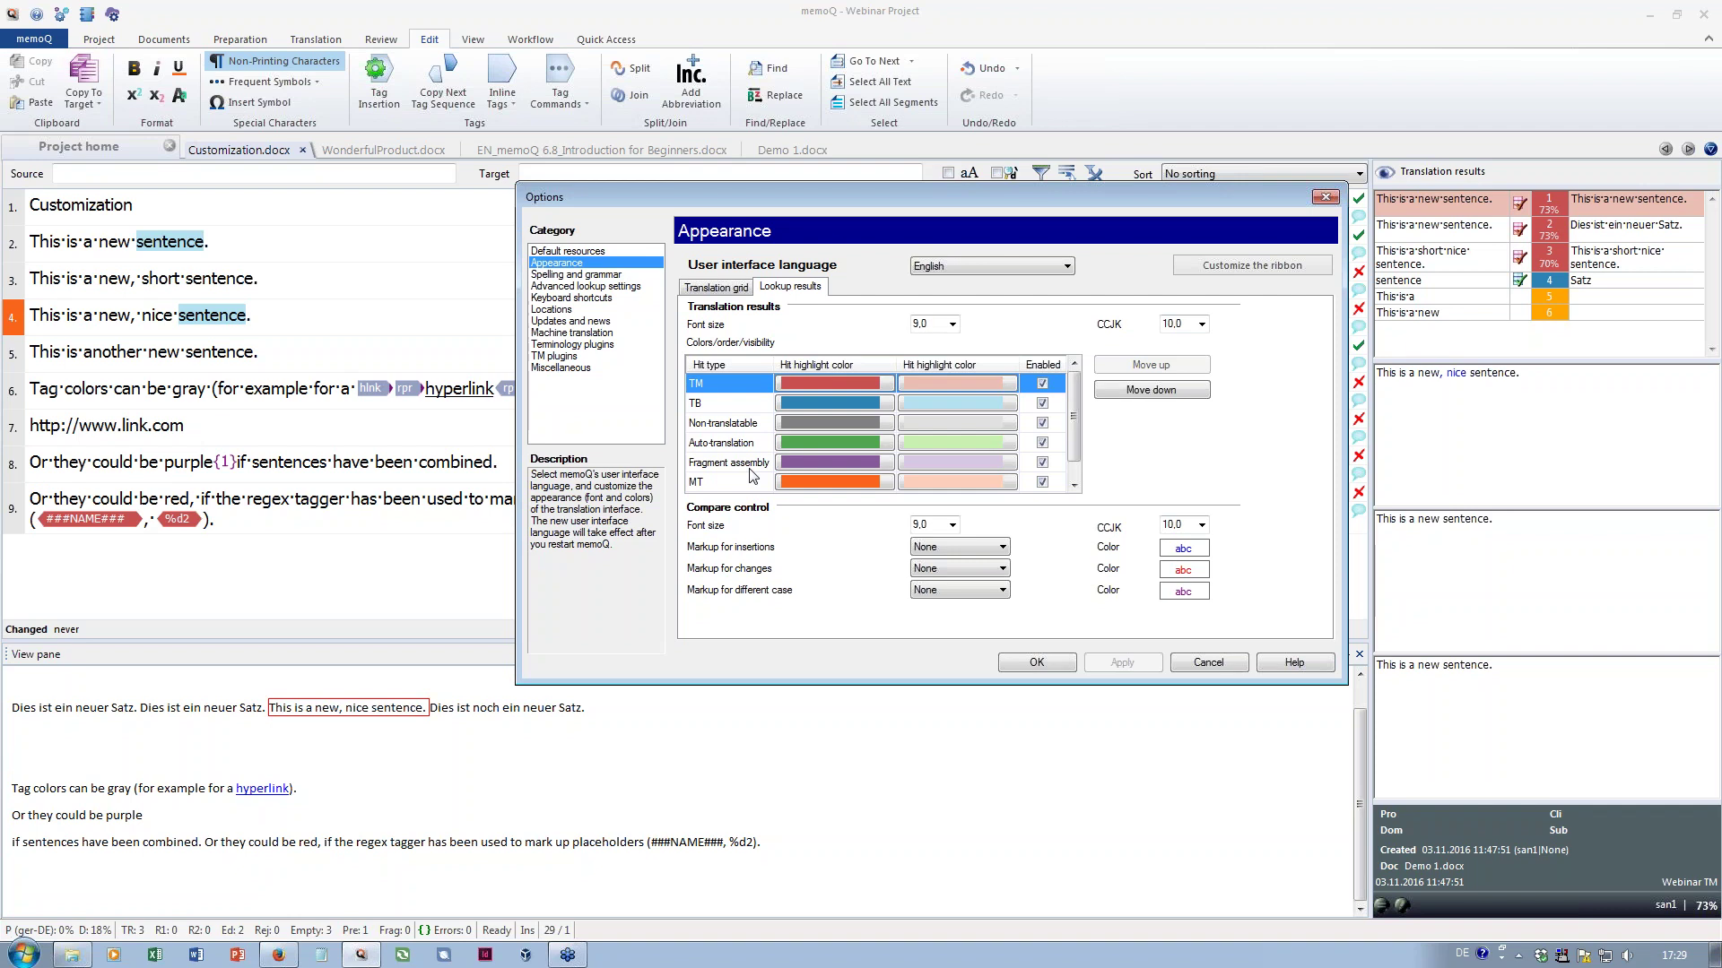
left_click(1043, 463)
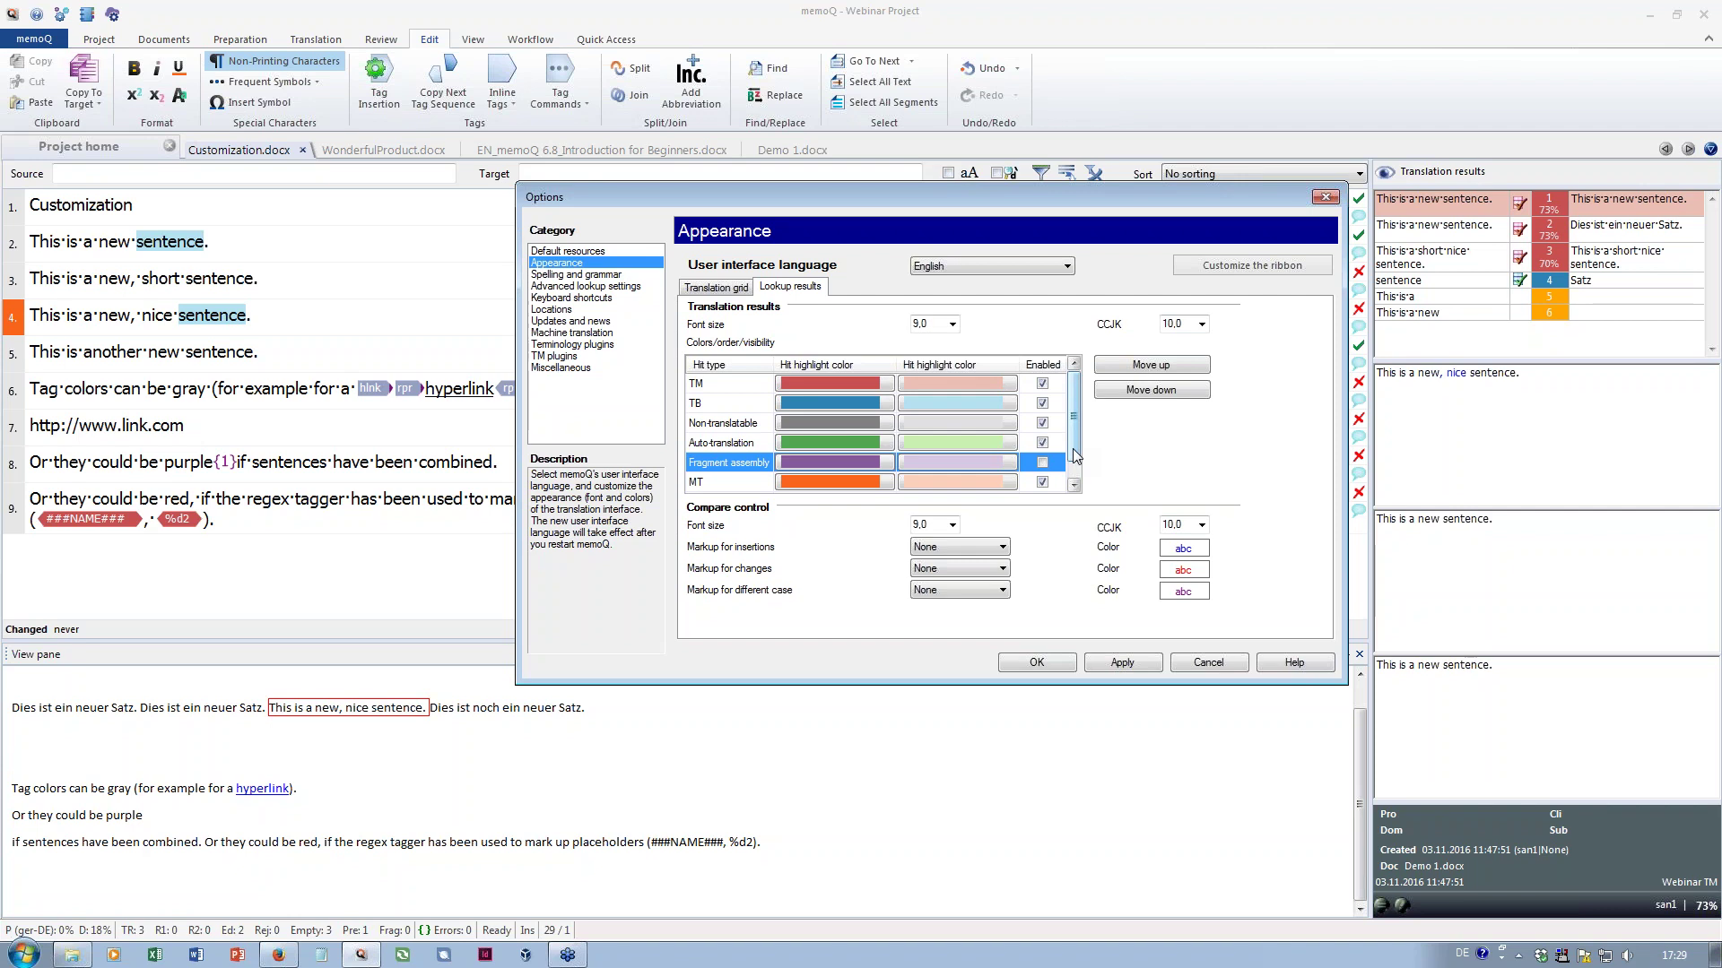
left_click(720, 408)
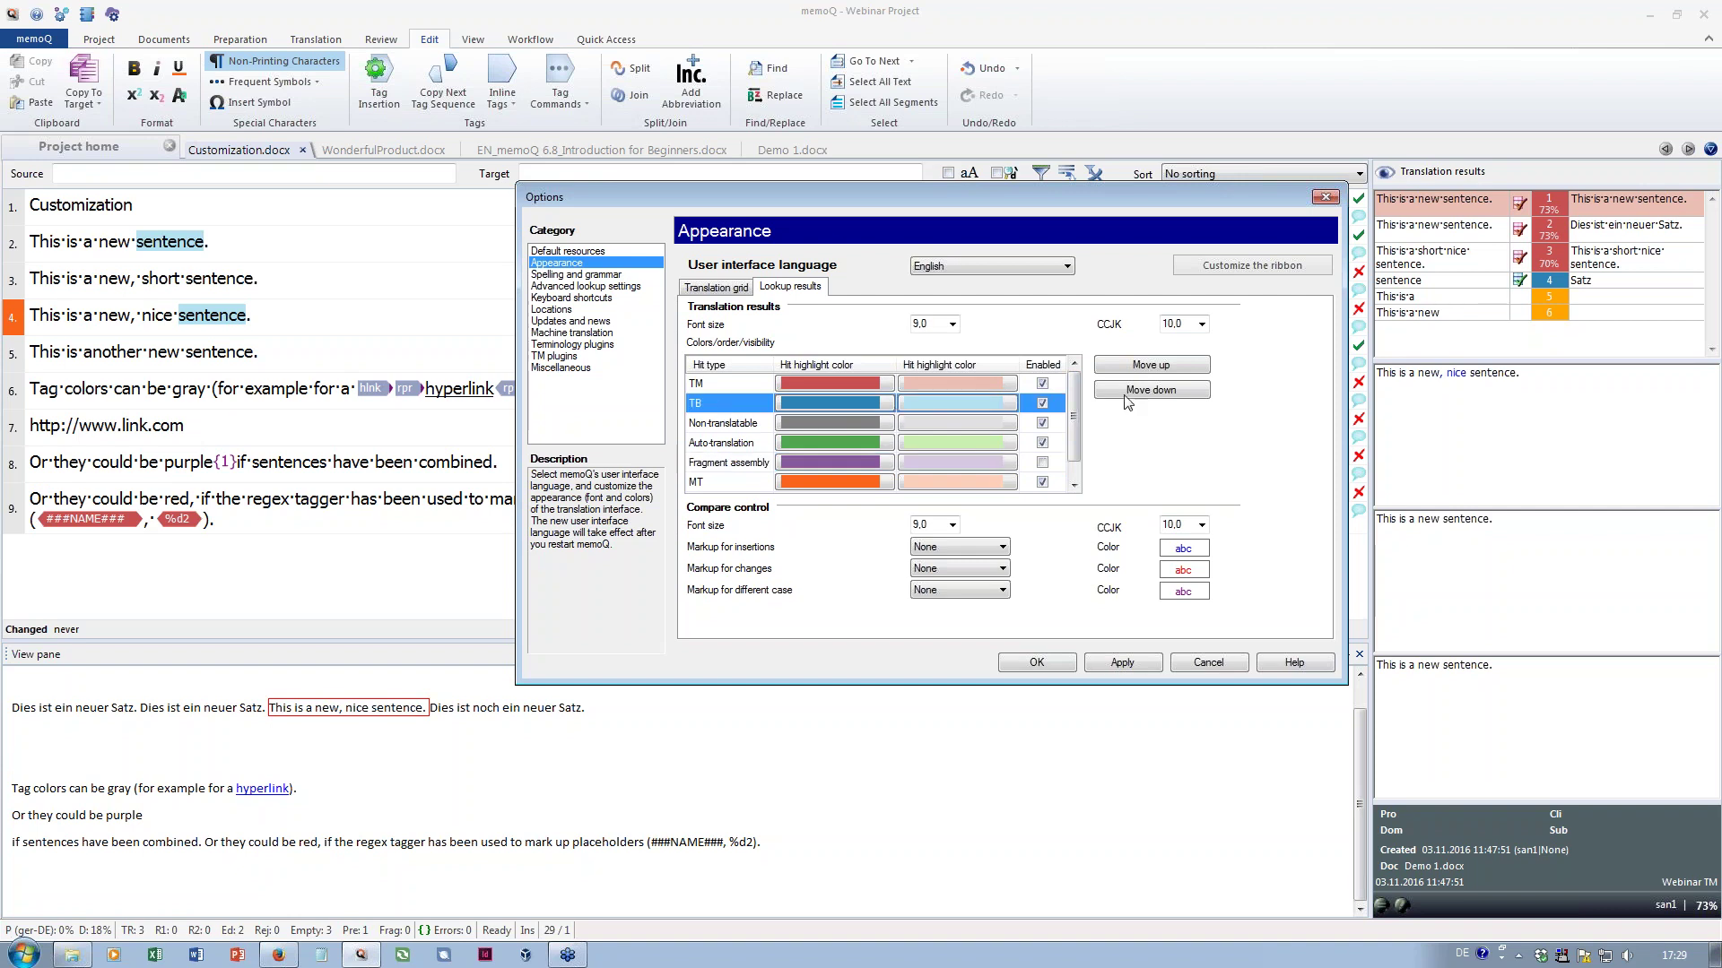
left_click(1152, 368)
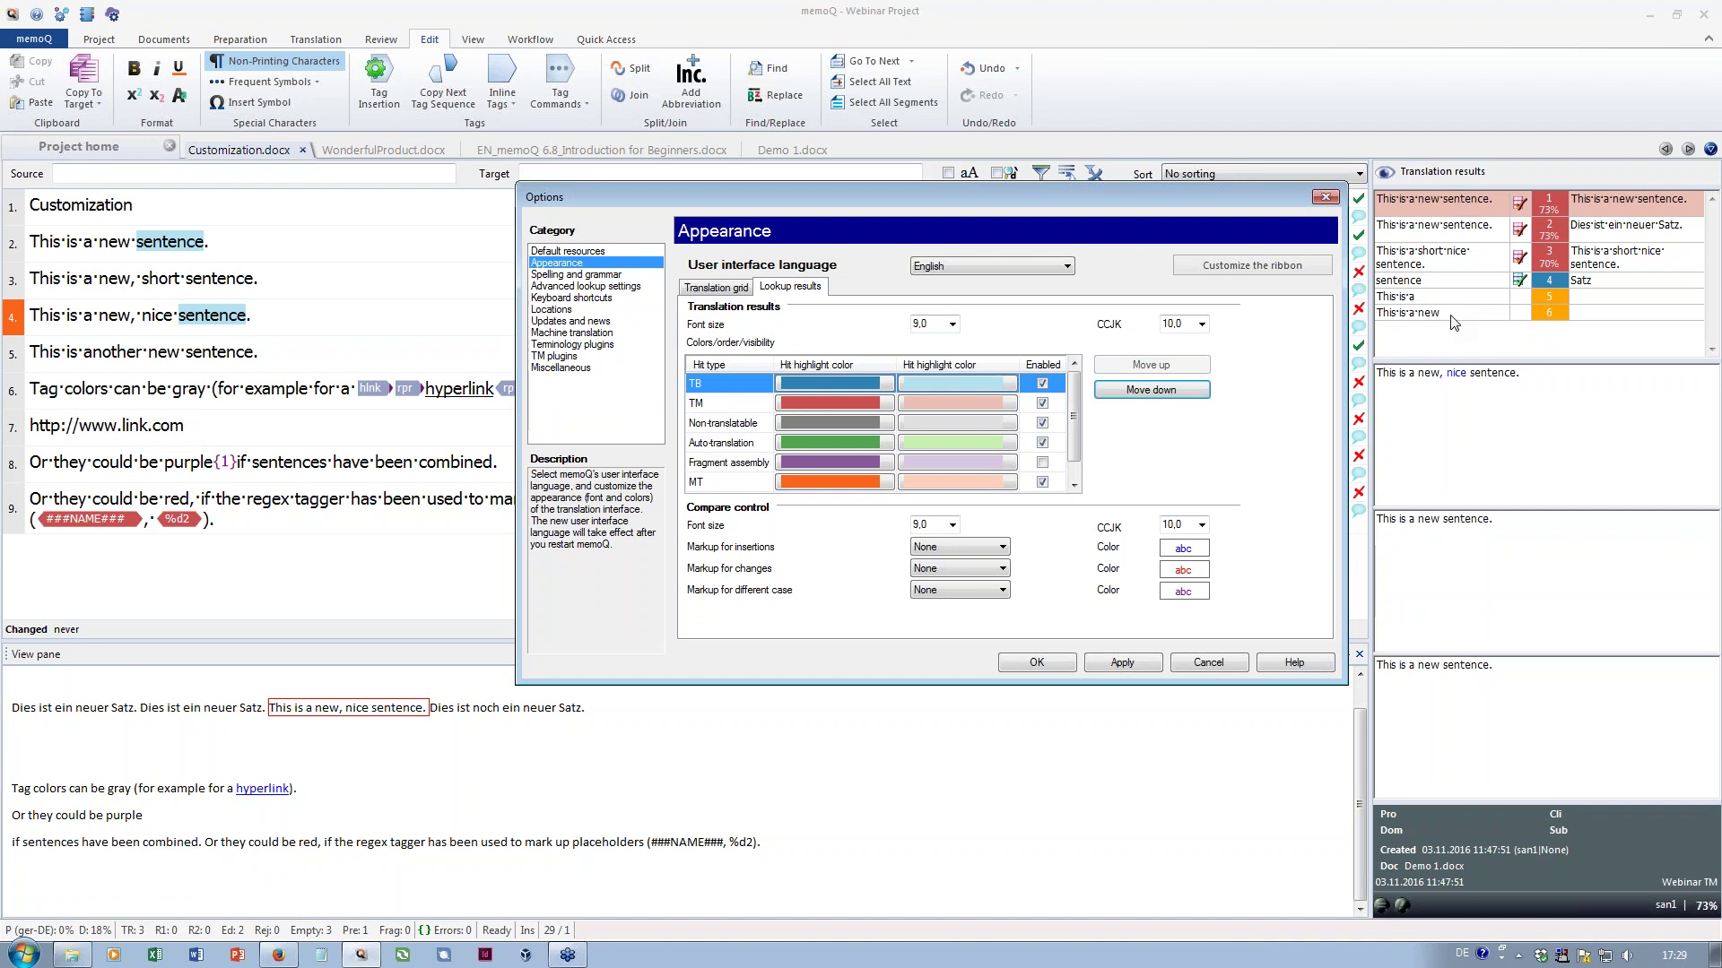
Set the translation grid's Tahoma editor font size to 20 and apply it, keeping the options open
left_click(700, 288)
left_click_drag(810, 195, 779, 443)
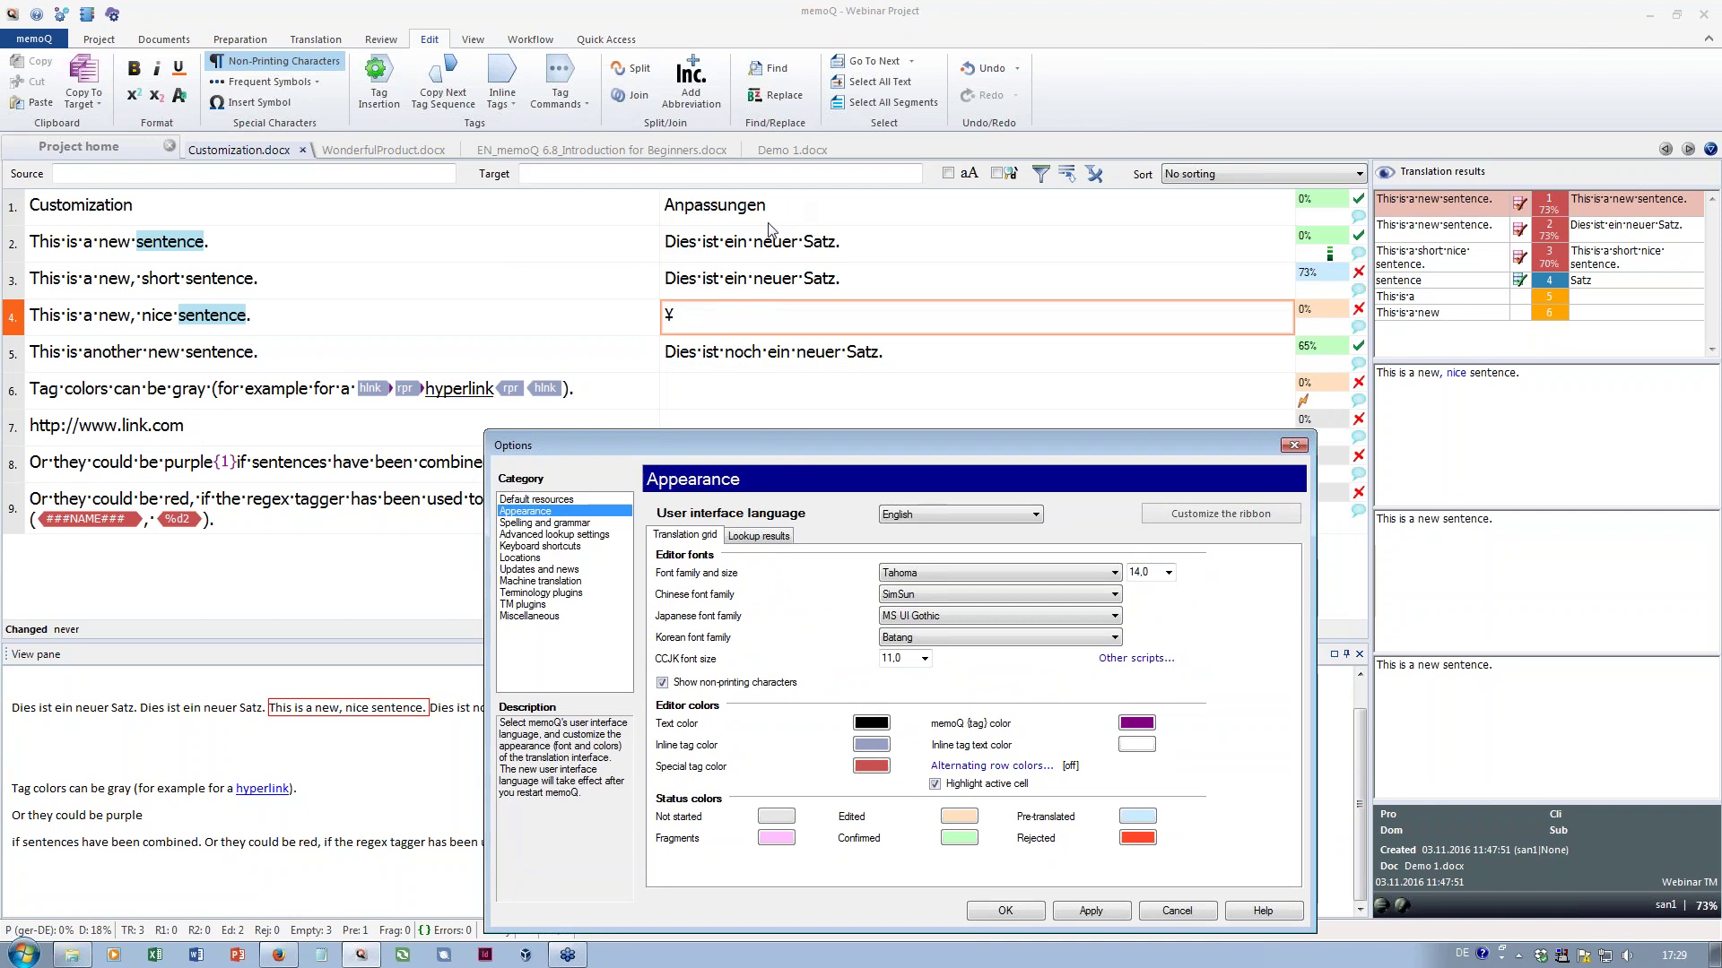
left_click(1168, 572)
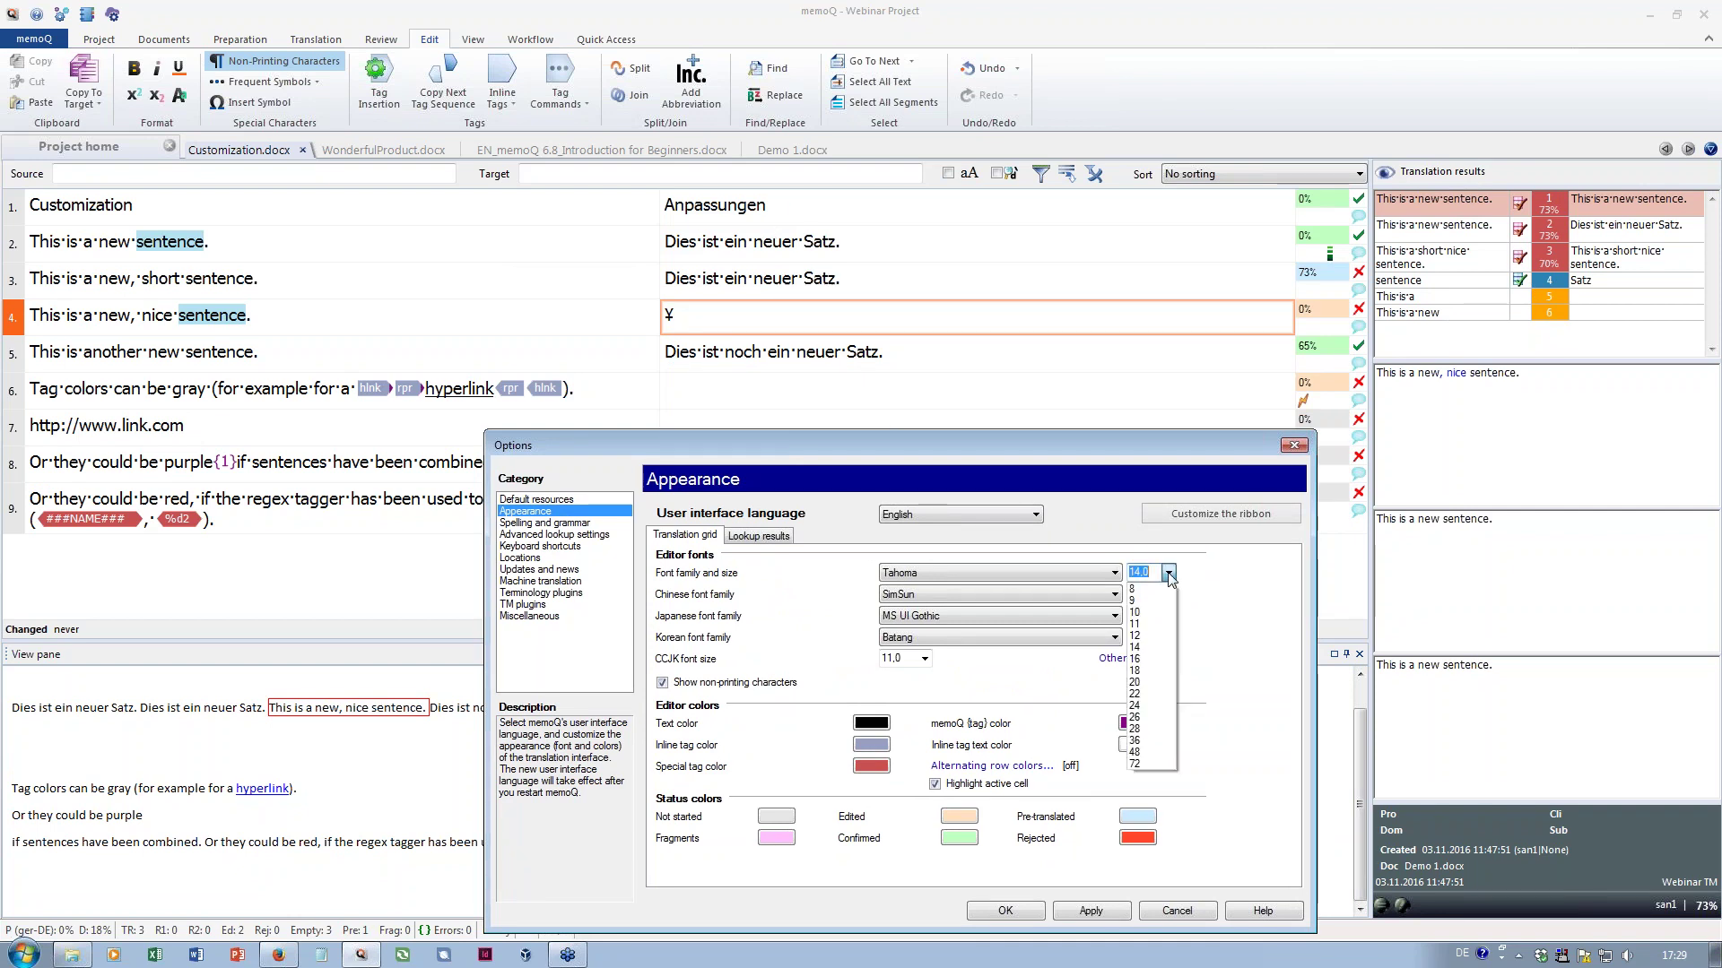
left_click(1145, 683)
left_click(1089, 914)
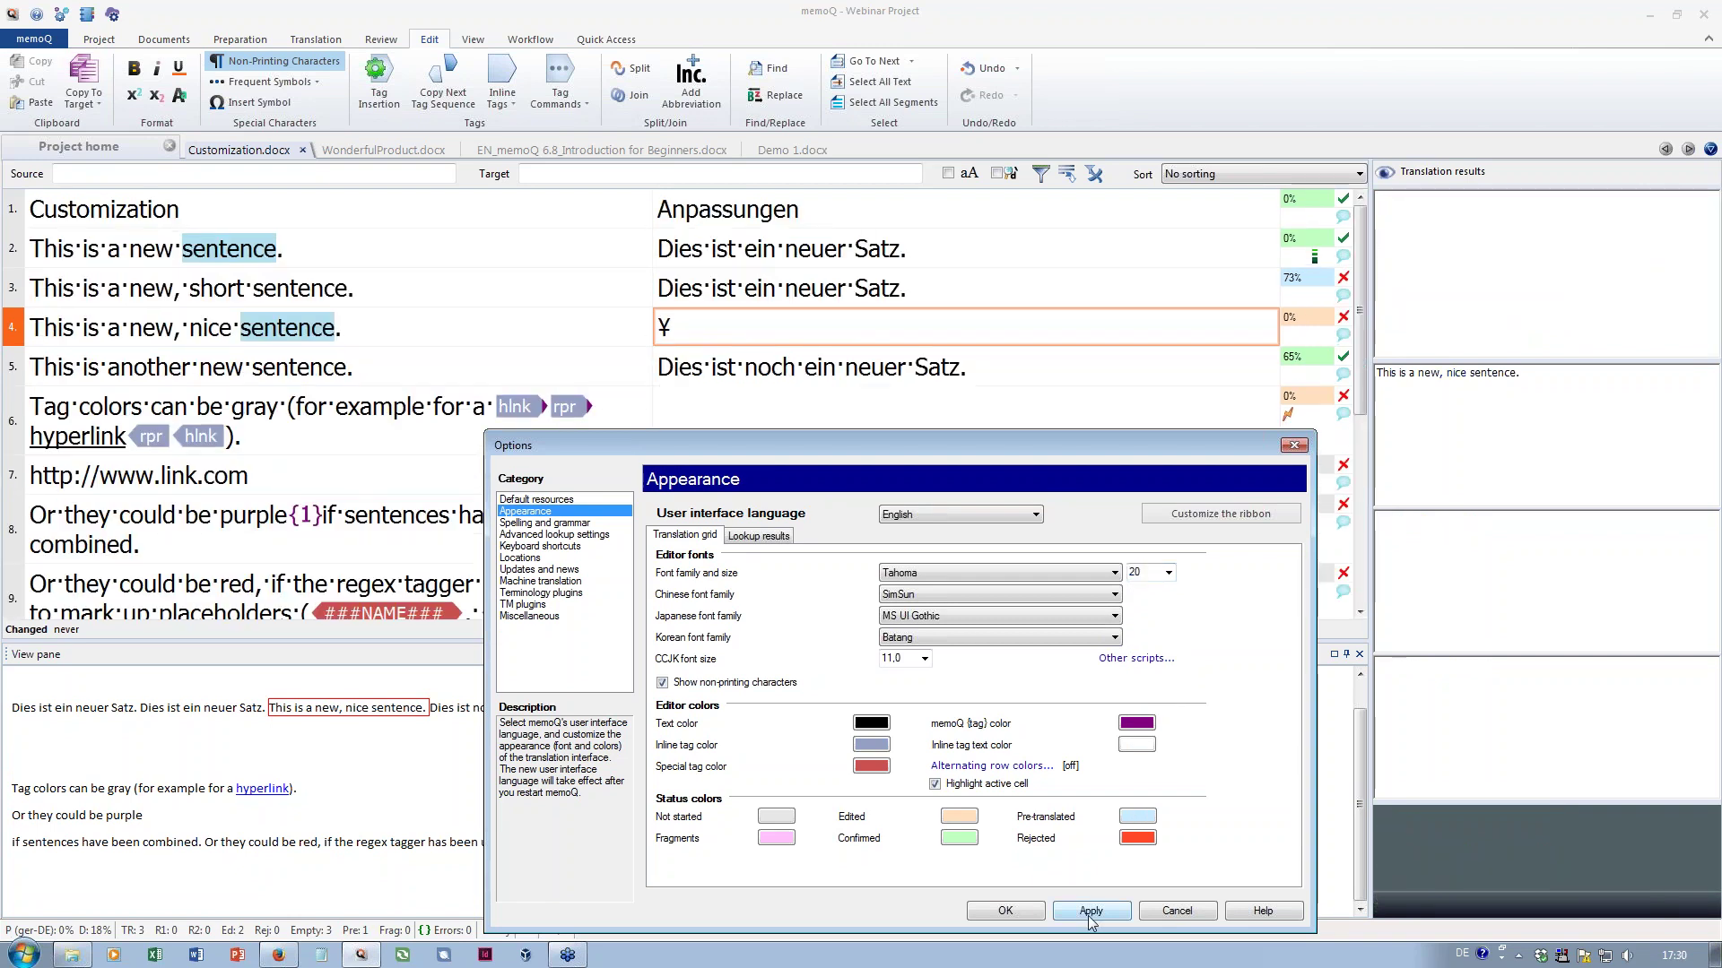
left_click_drag(1030, 446, 1040, 224)
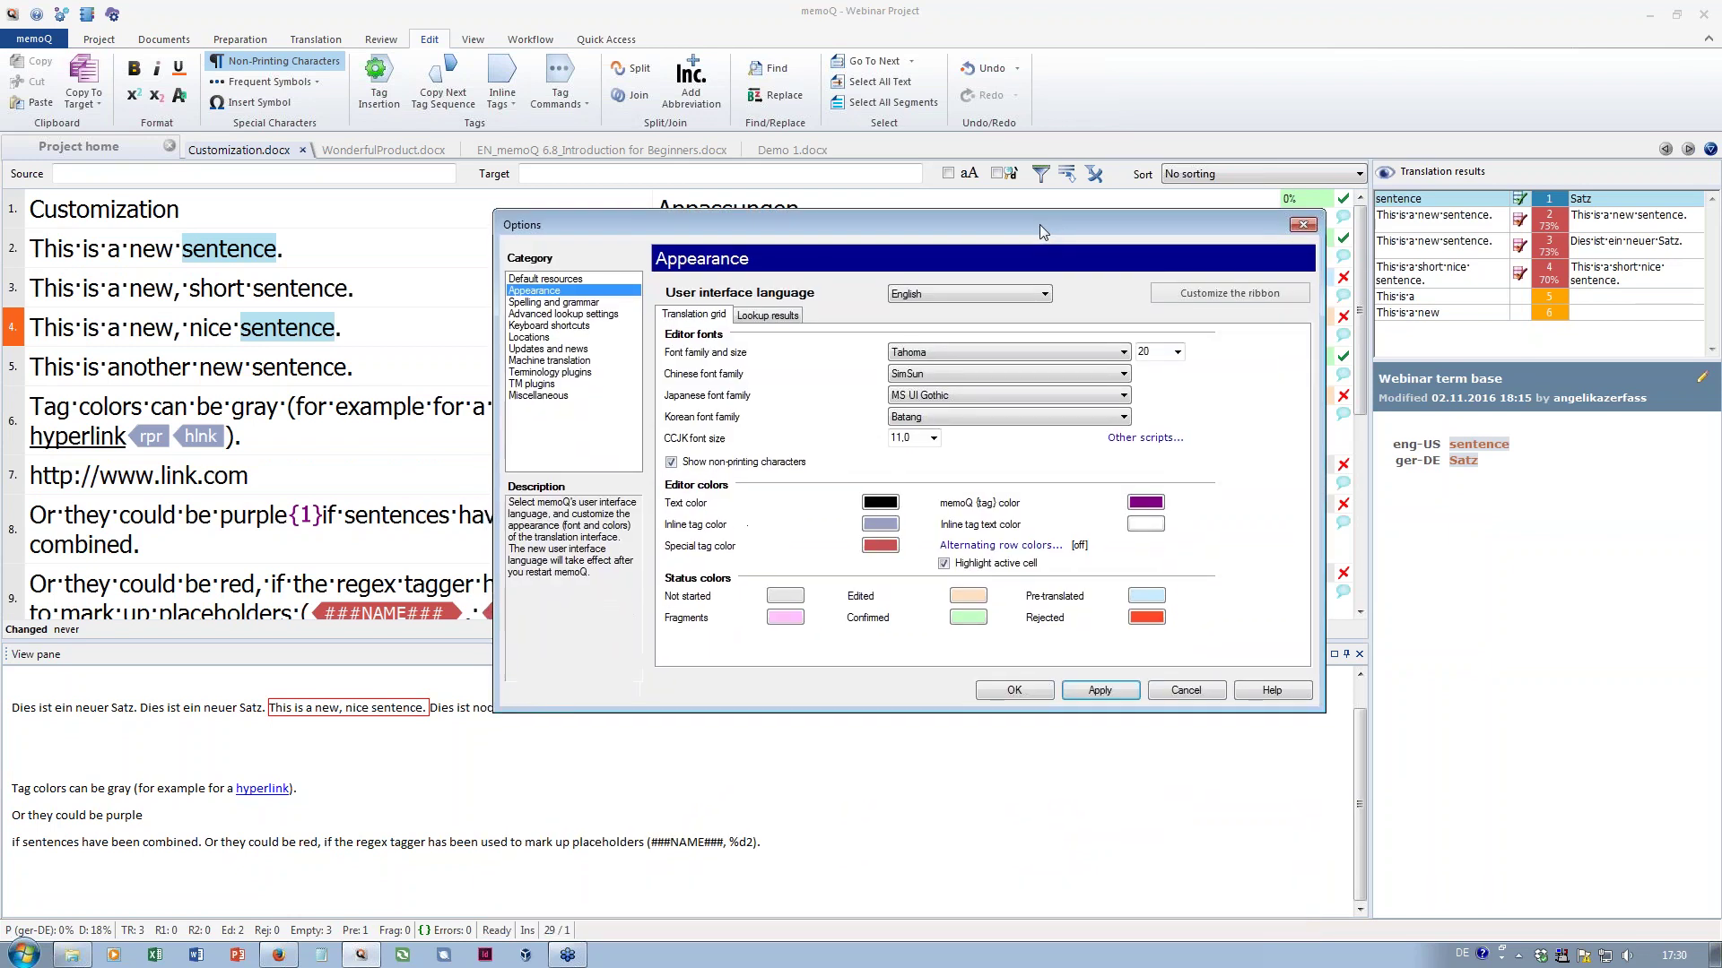
Move the TB hit type back below TM in the lookup results order, apply the change and close the options
left_click(769, 319)
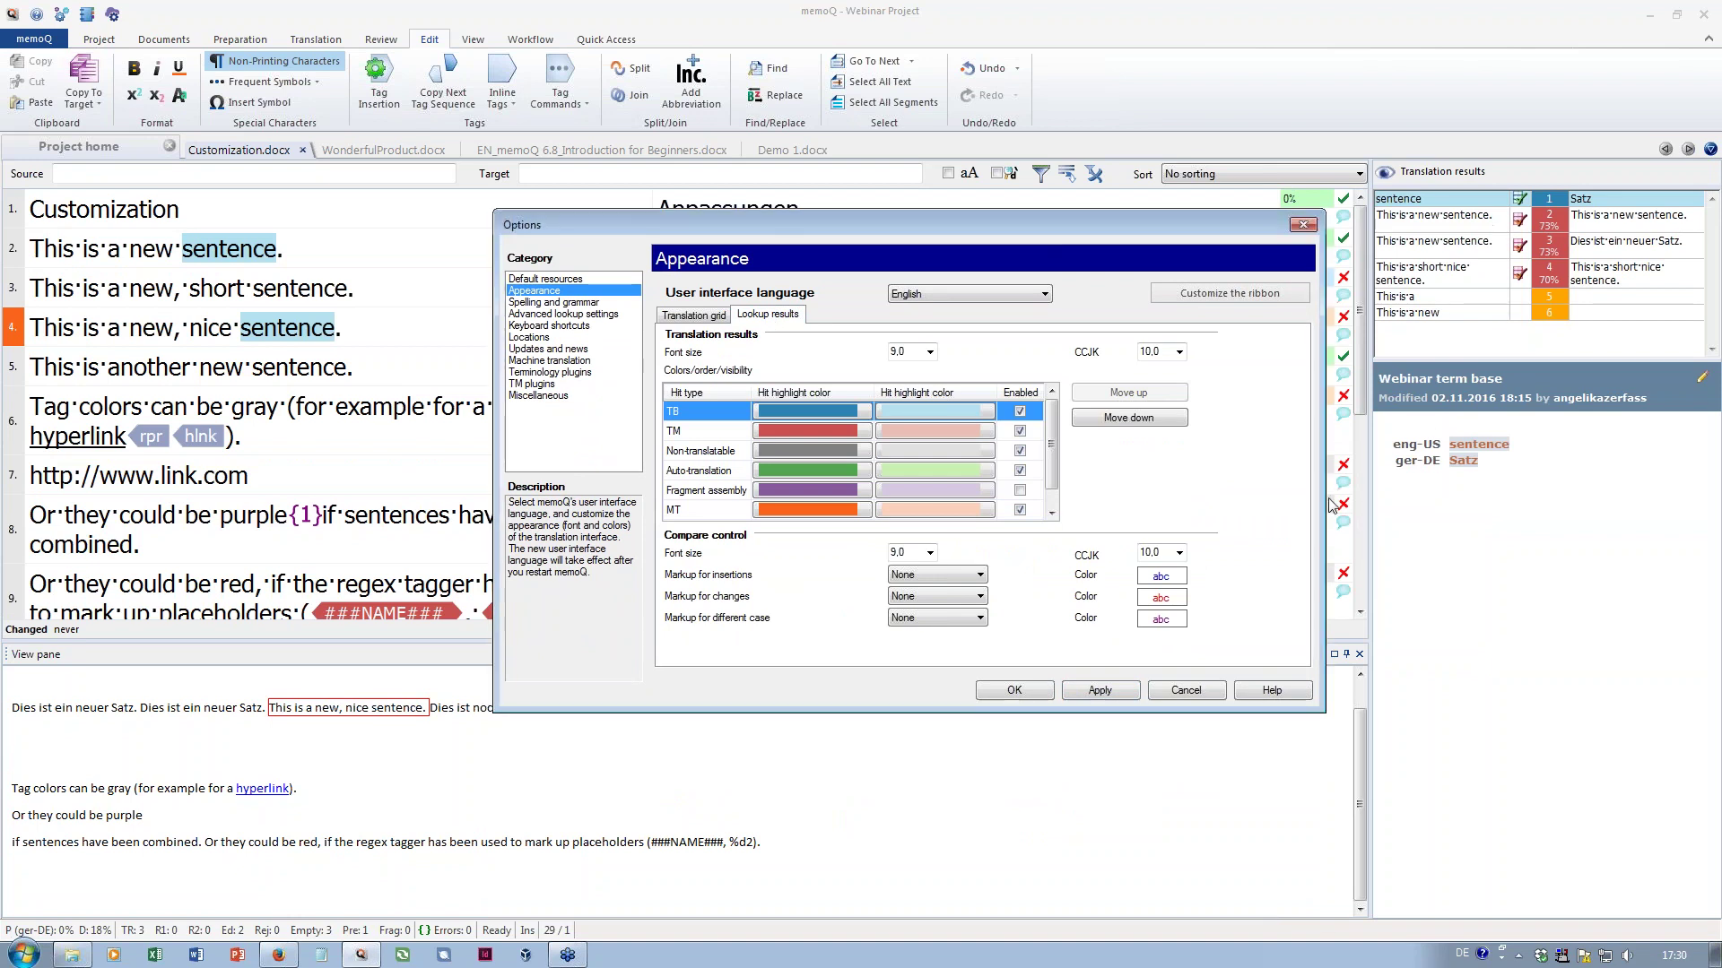
left_click(1101, 423)
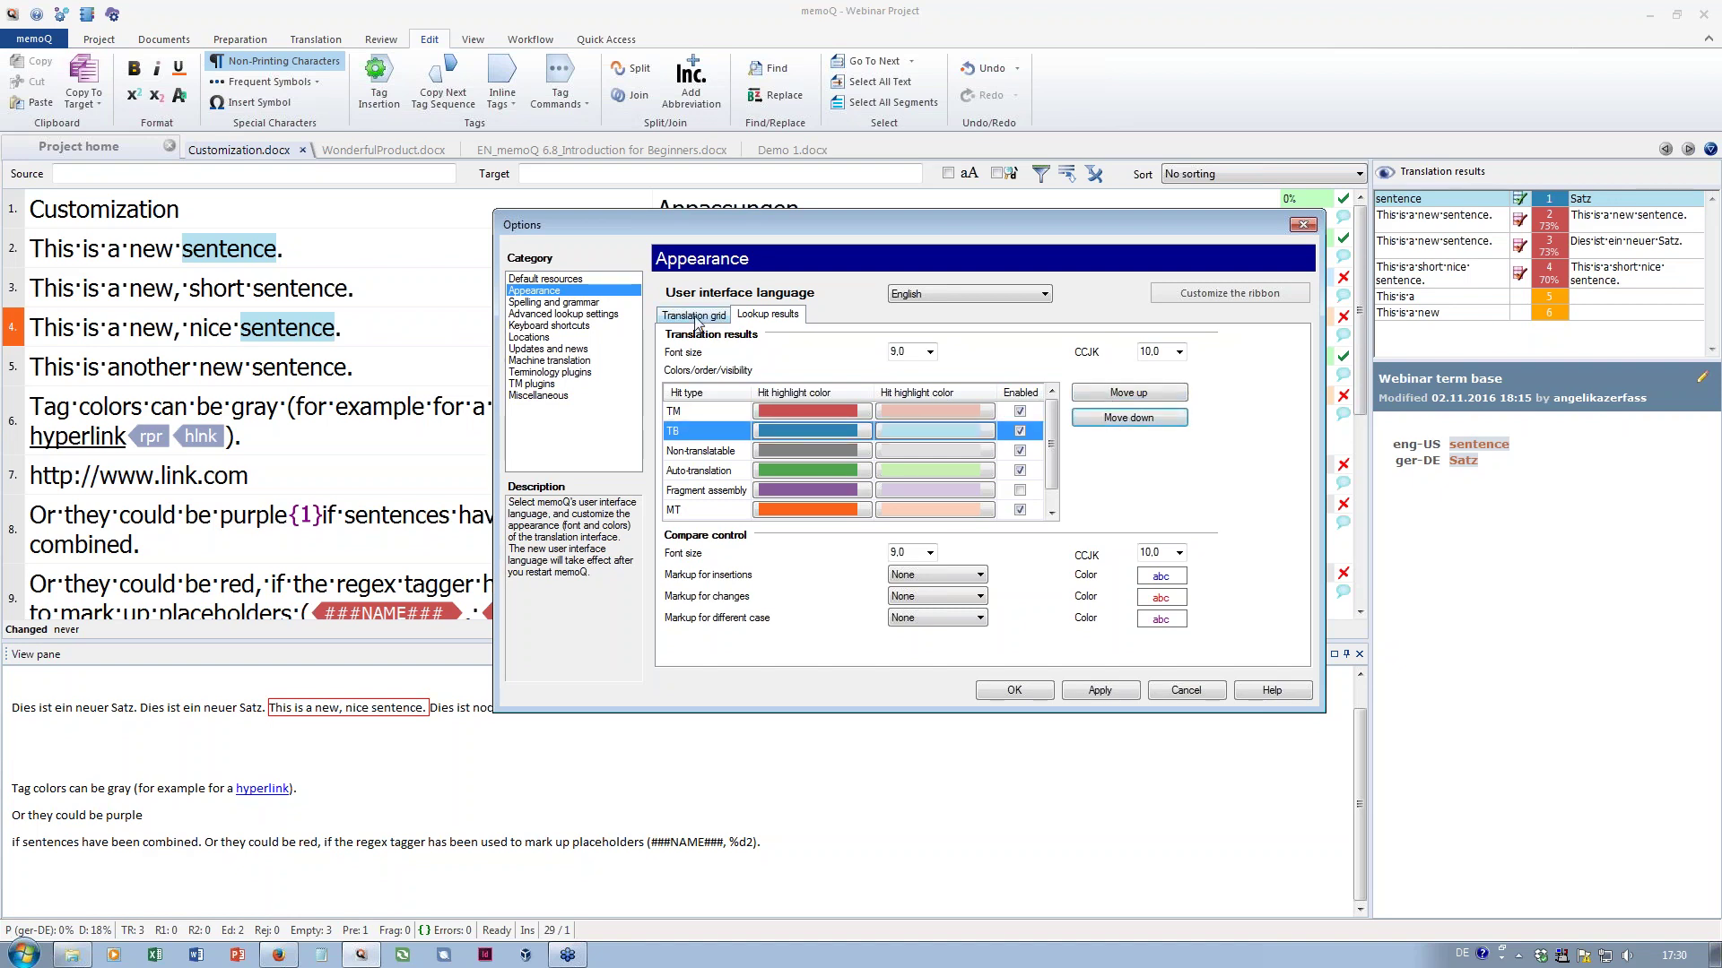
left_click(697, 319)
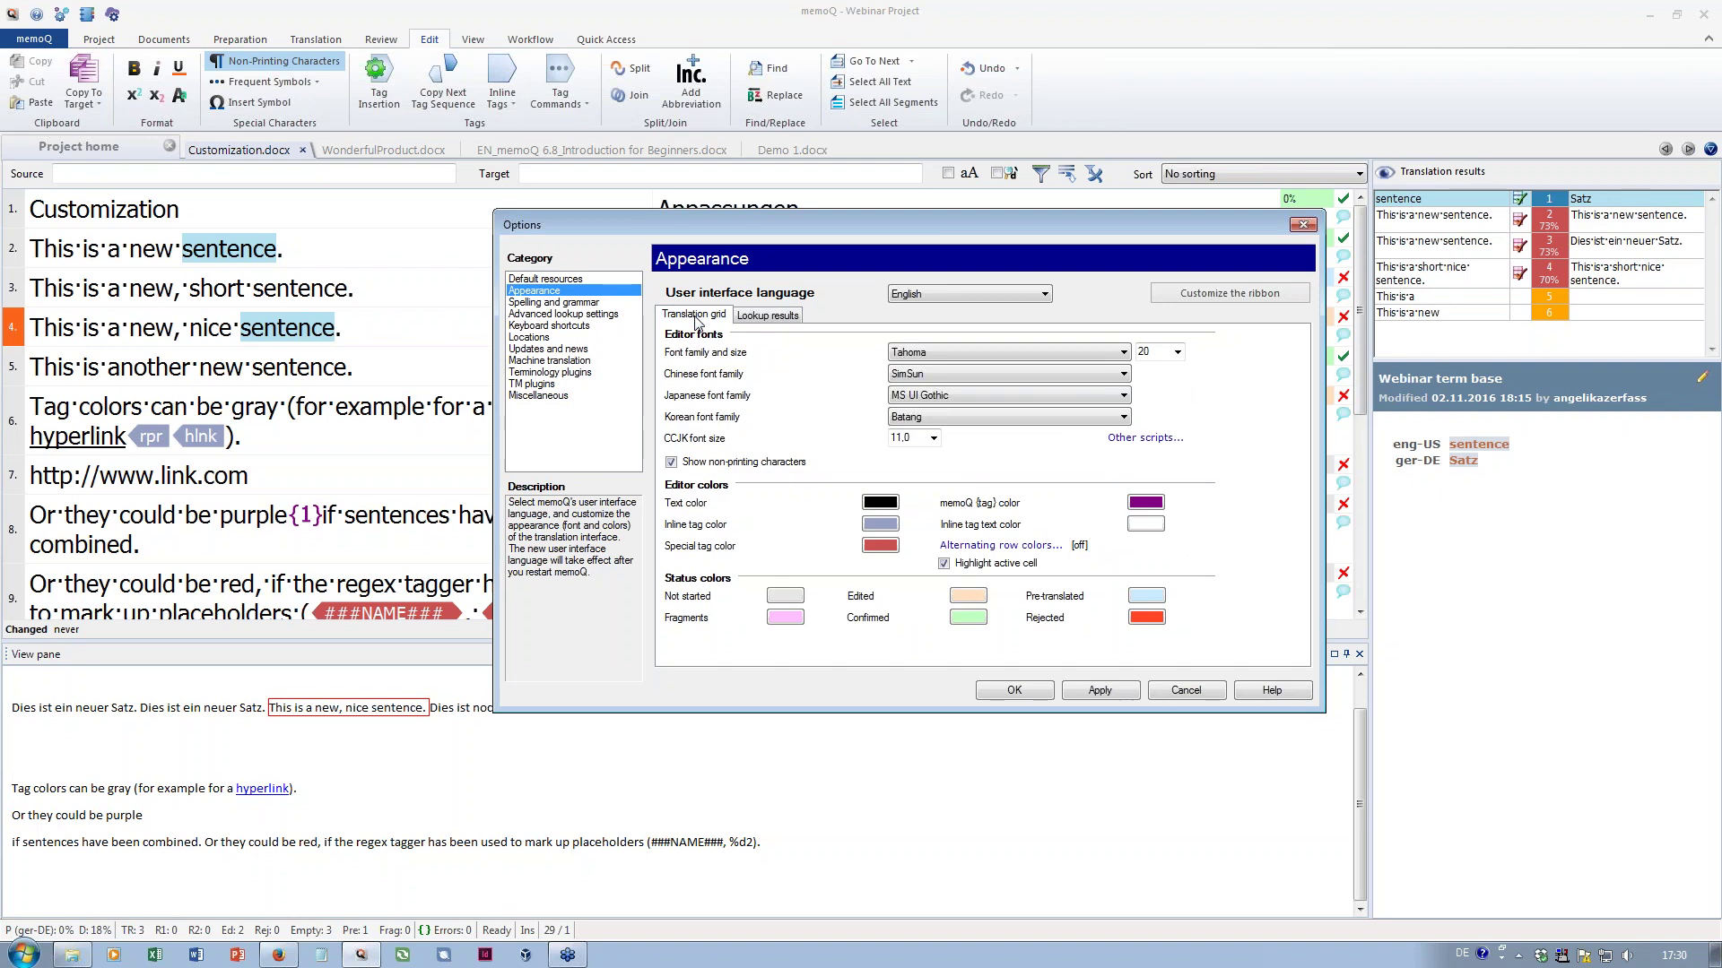
left_click(745, 319)
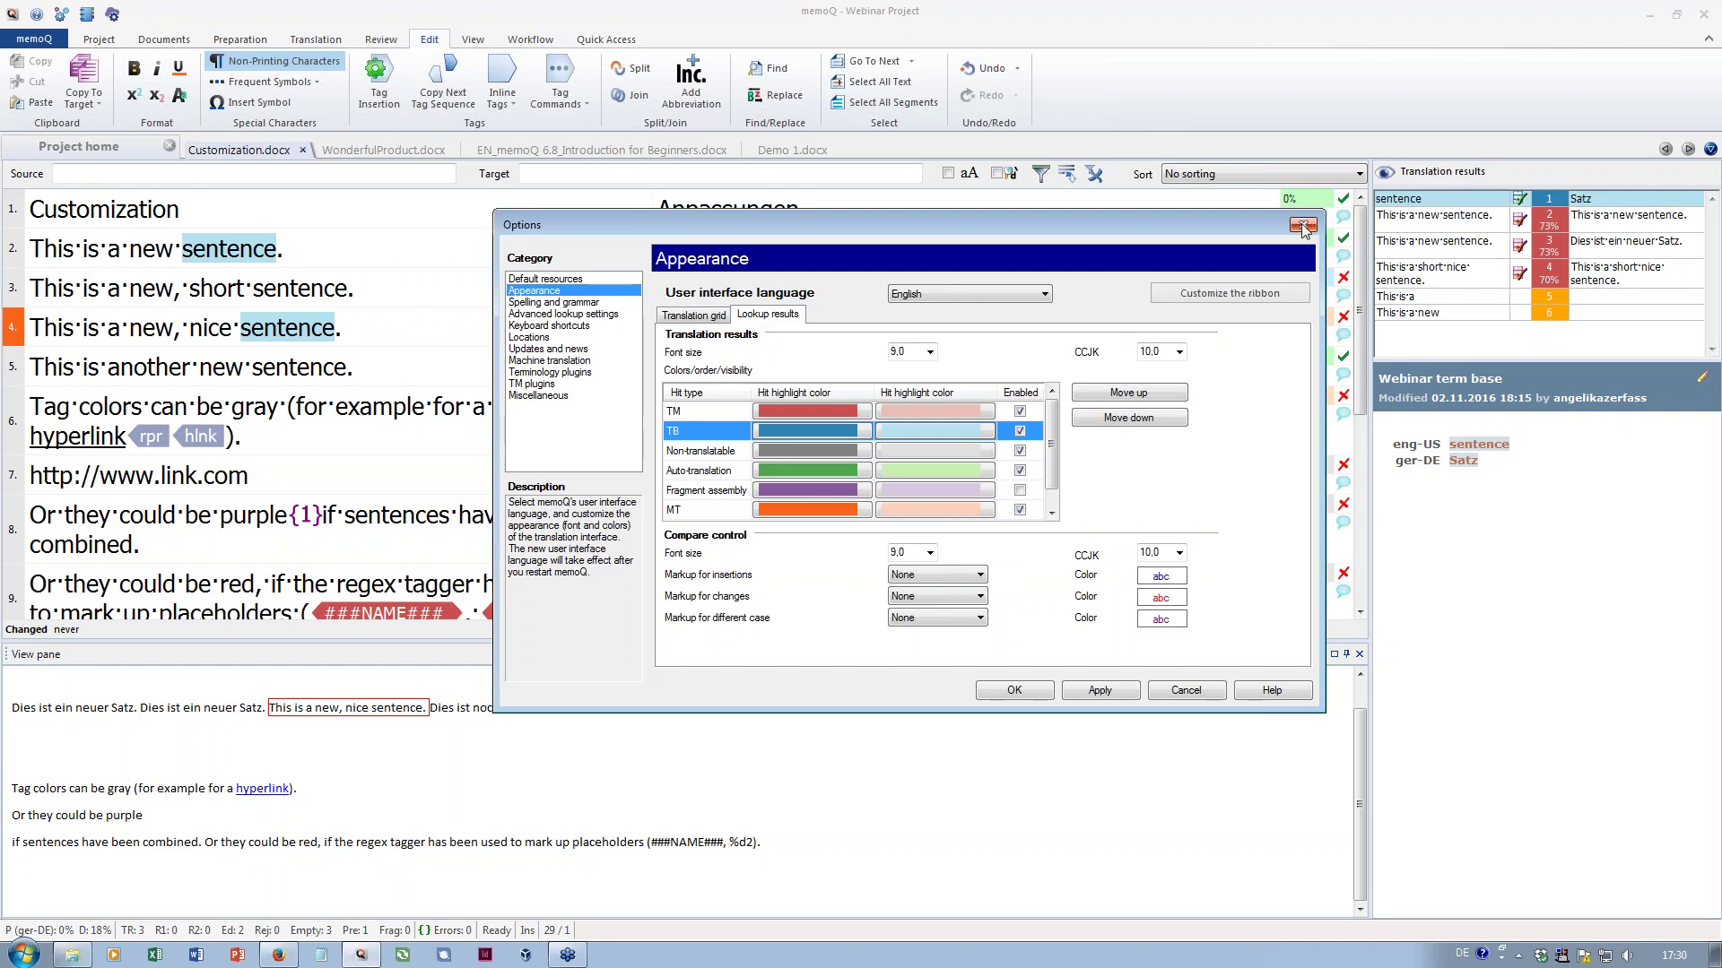
left_click(1100, 692)
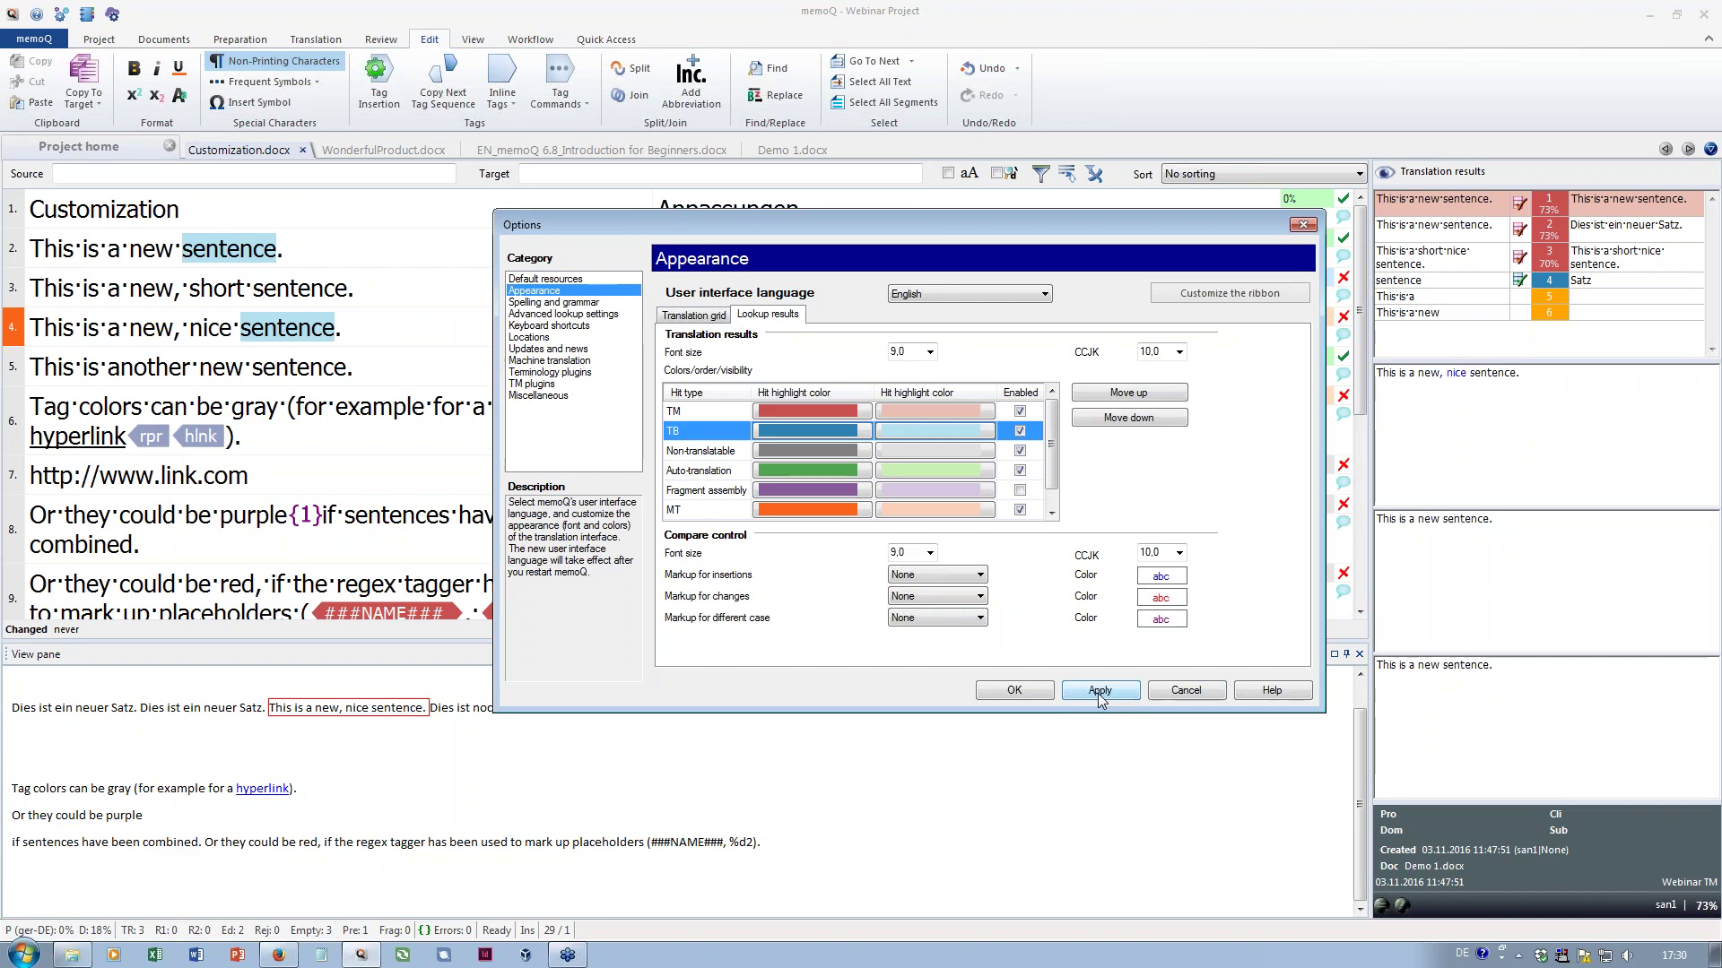
left_click(1007, 691)
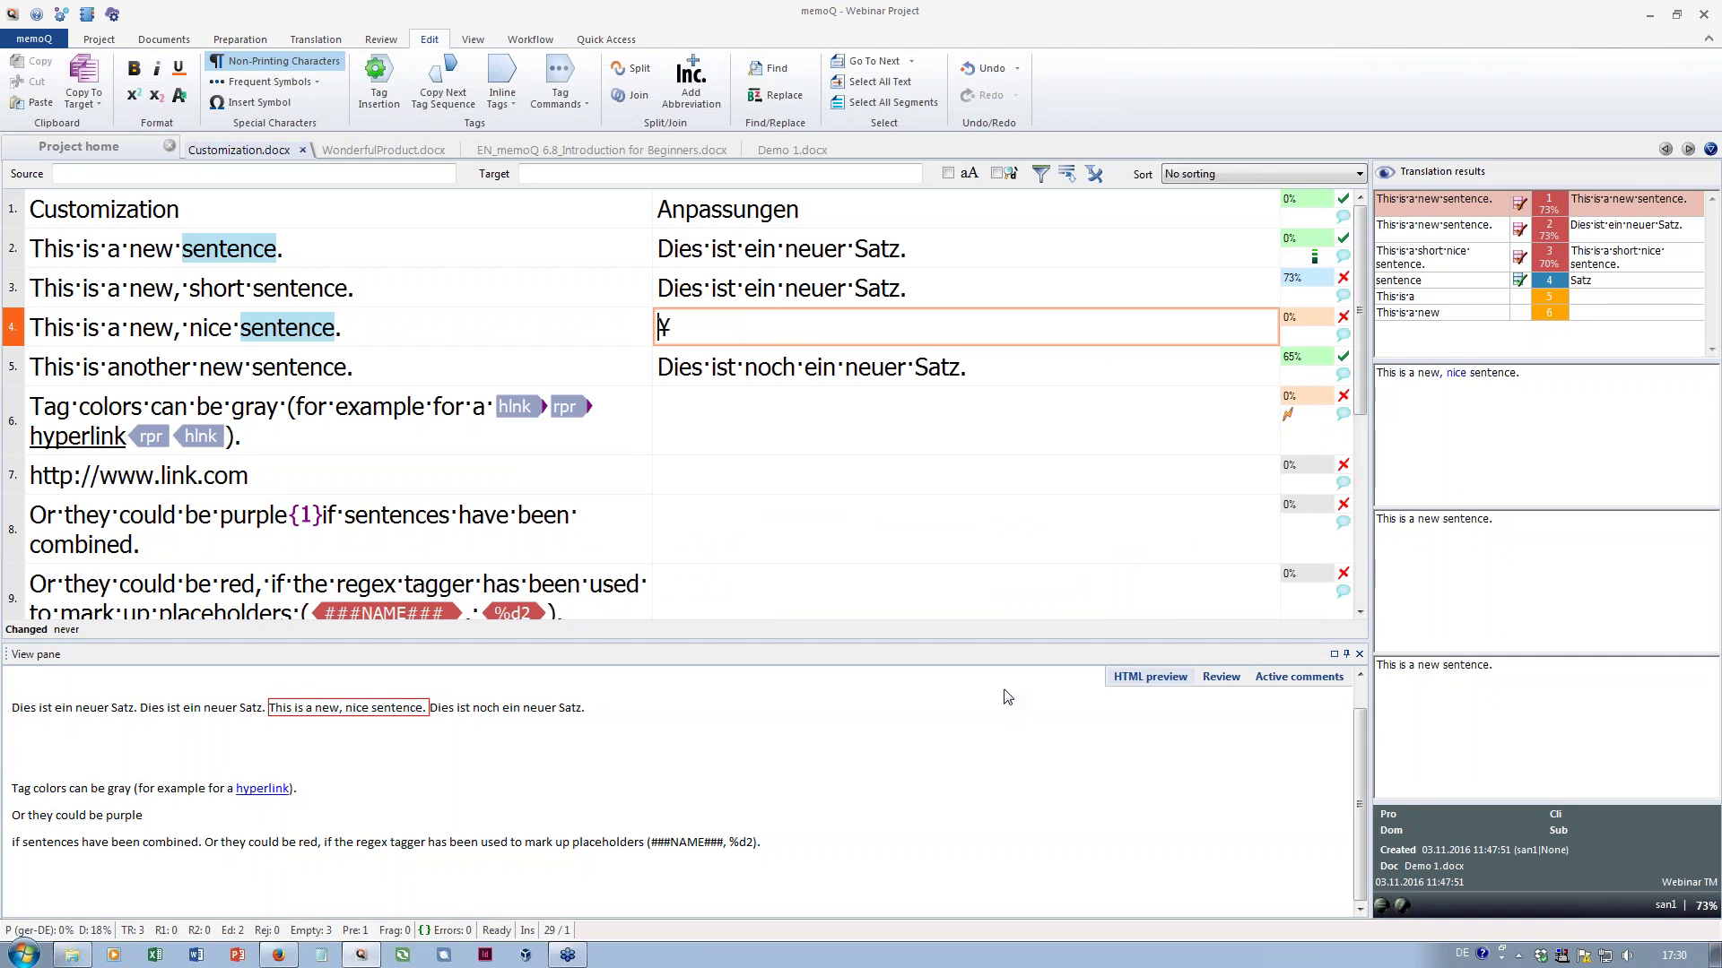
View the appearance customization reachable from the target cell of segment 4 and close it without changes
right_click(791, 328)
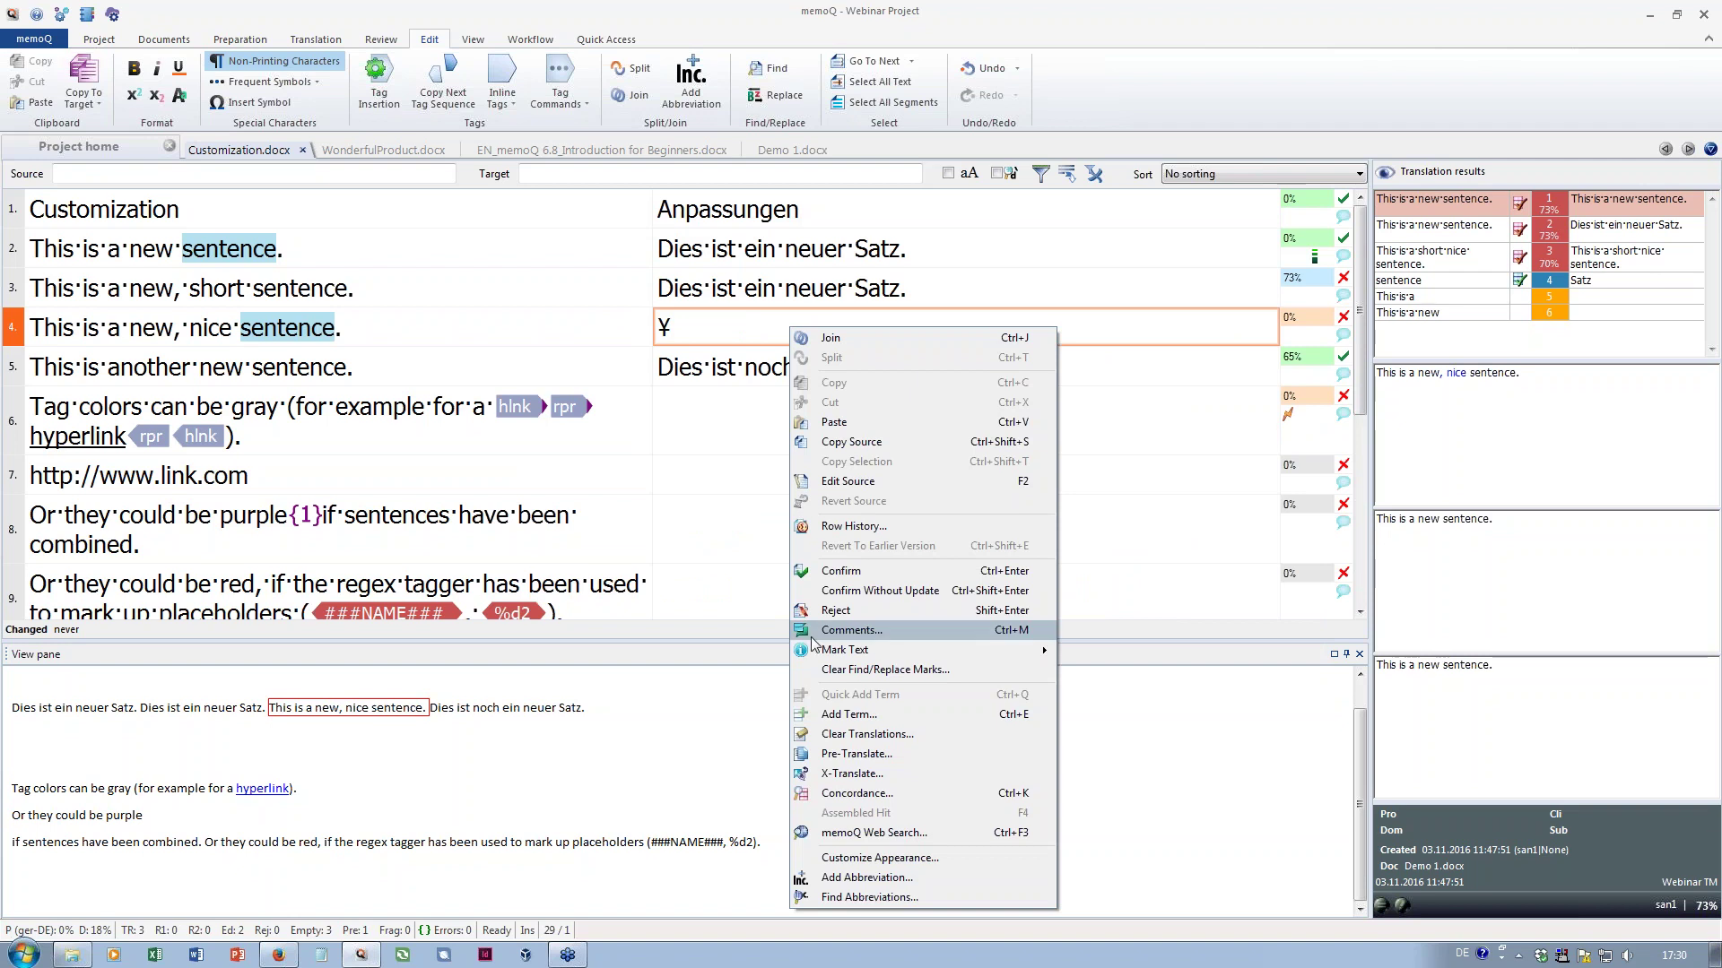
left_click(957, 856)
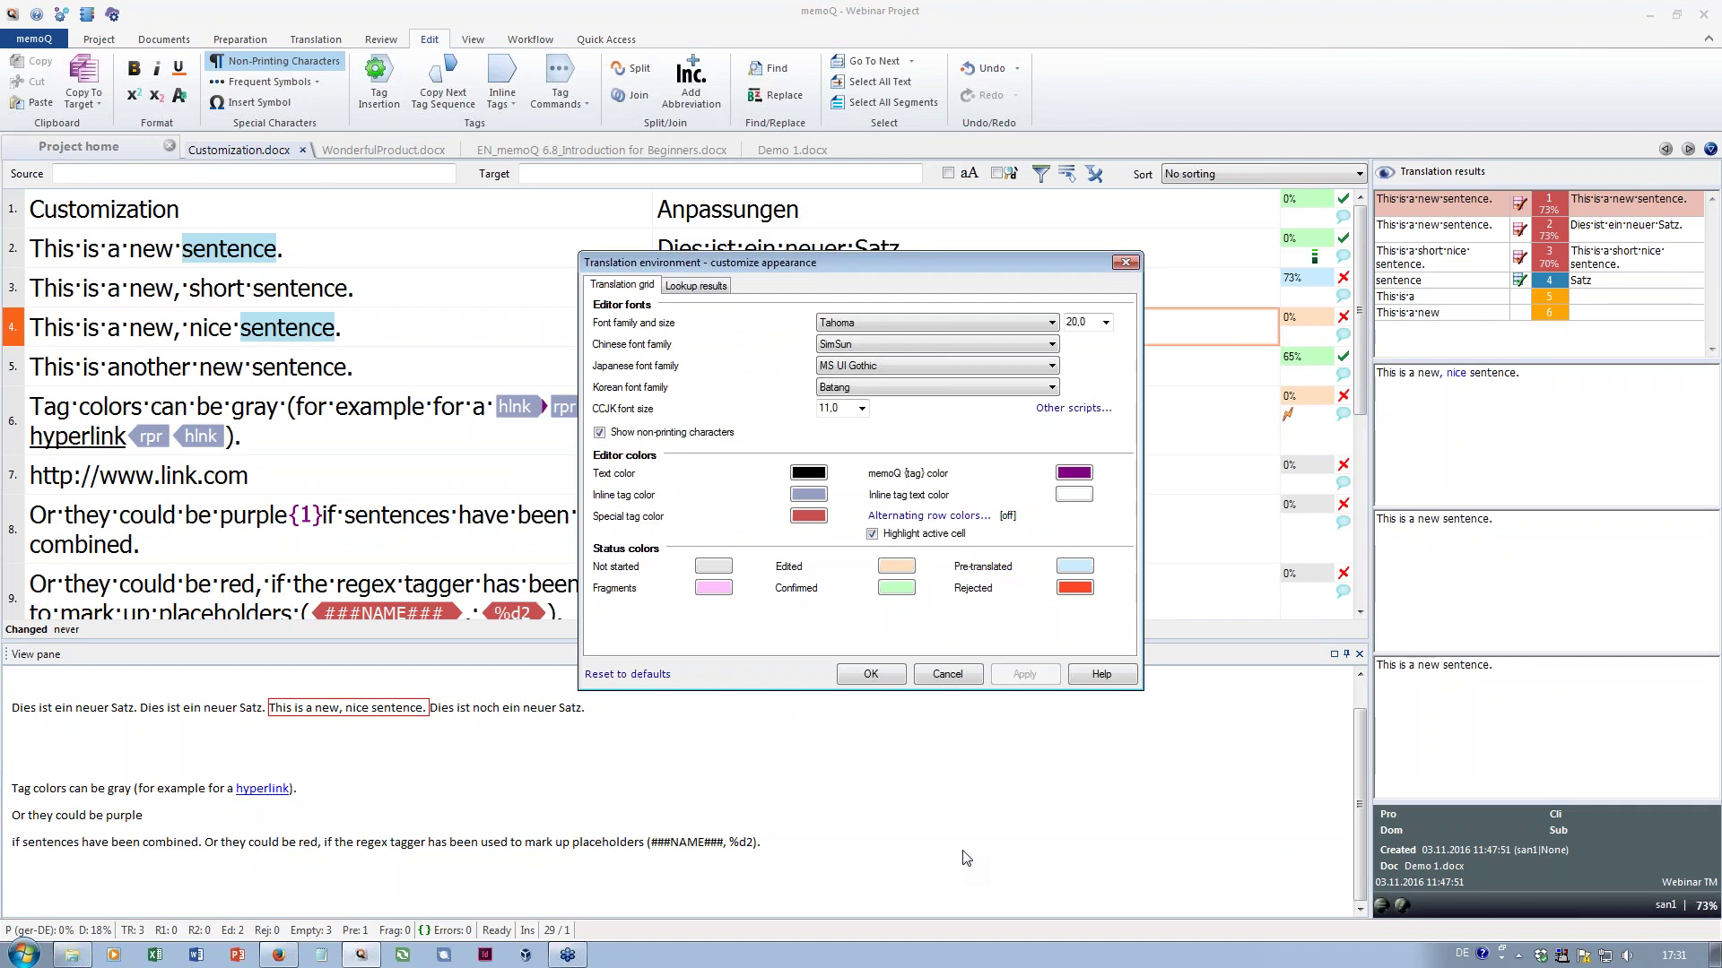
left_click(948, 675)
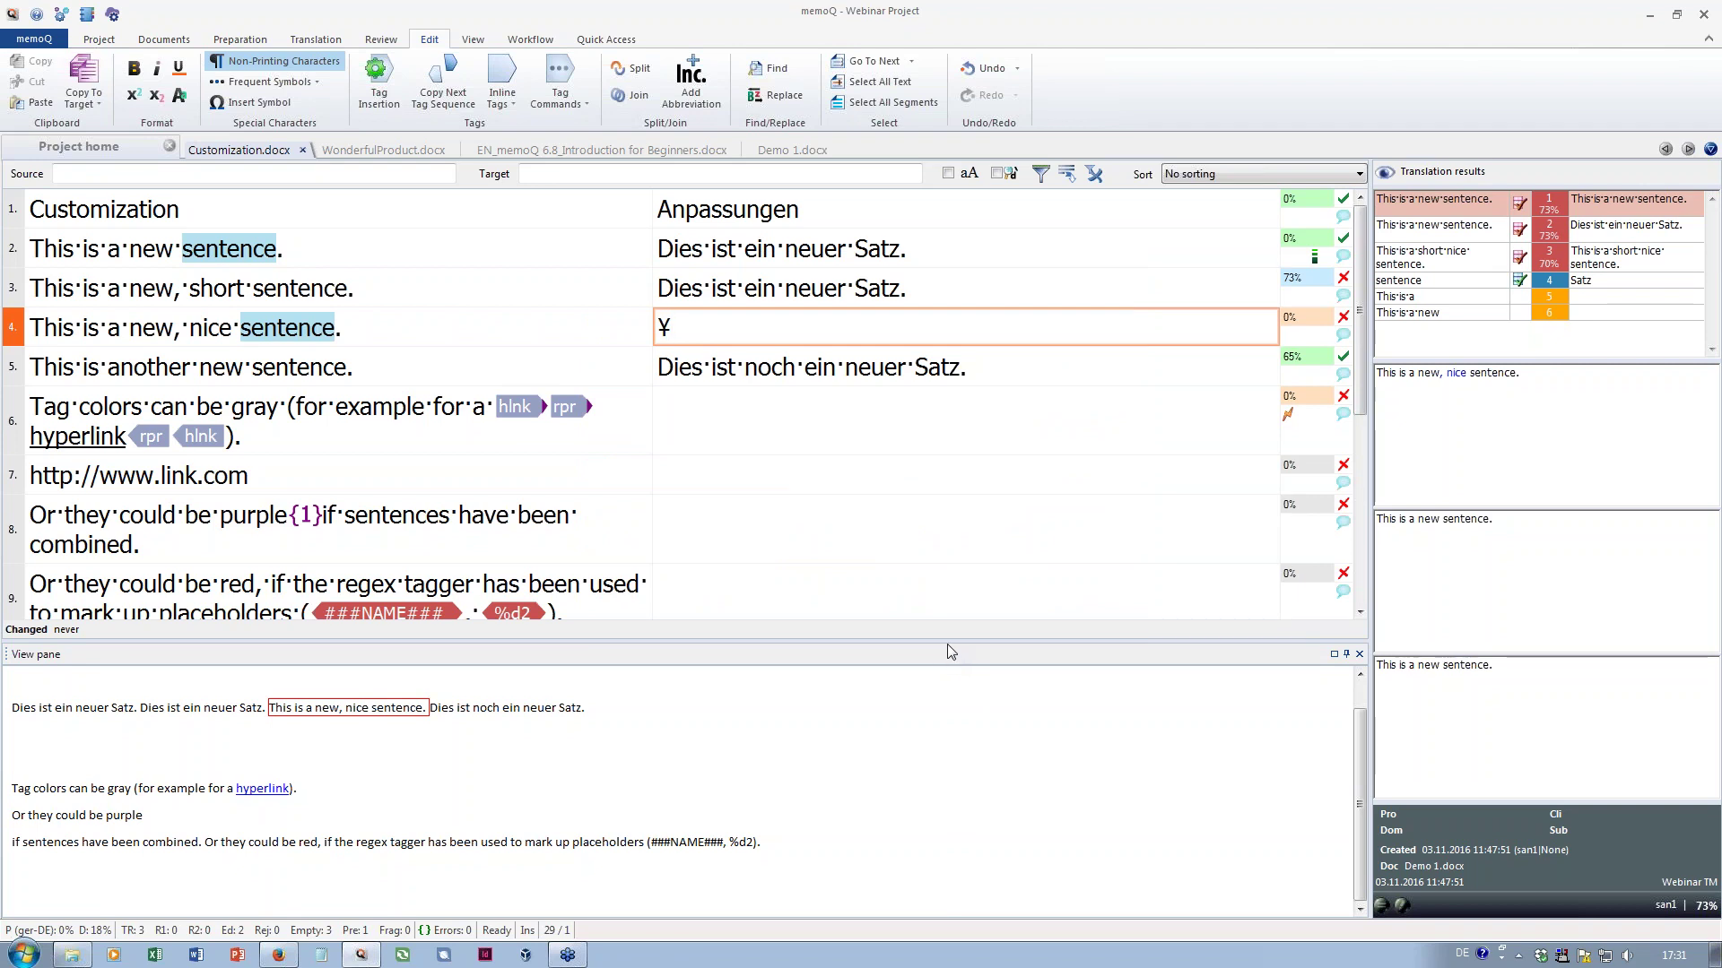
Choose German (Germany) in the spelling settings and retrieve the list of Hunspell dictionaries available online for it
left_click(60, 15)
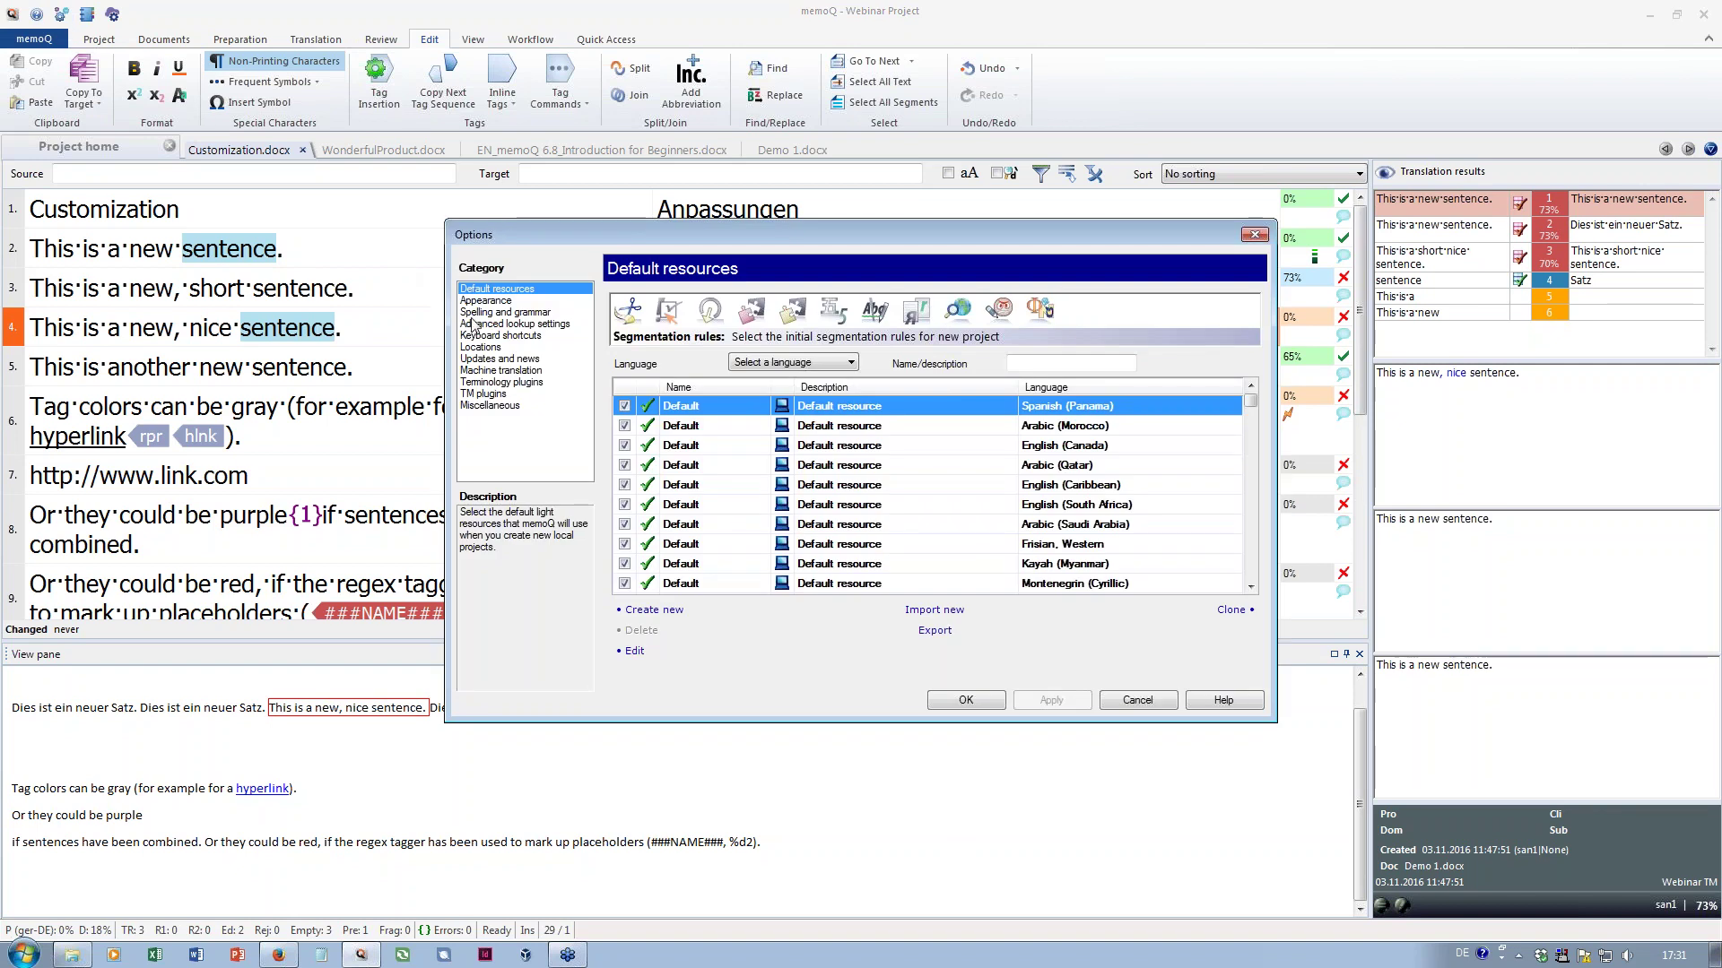
left_click(502, 312)
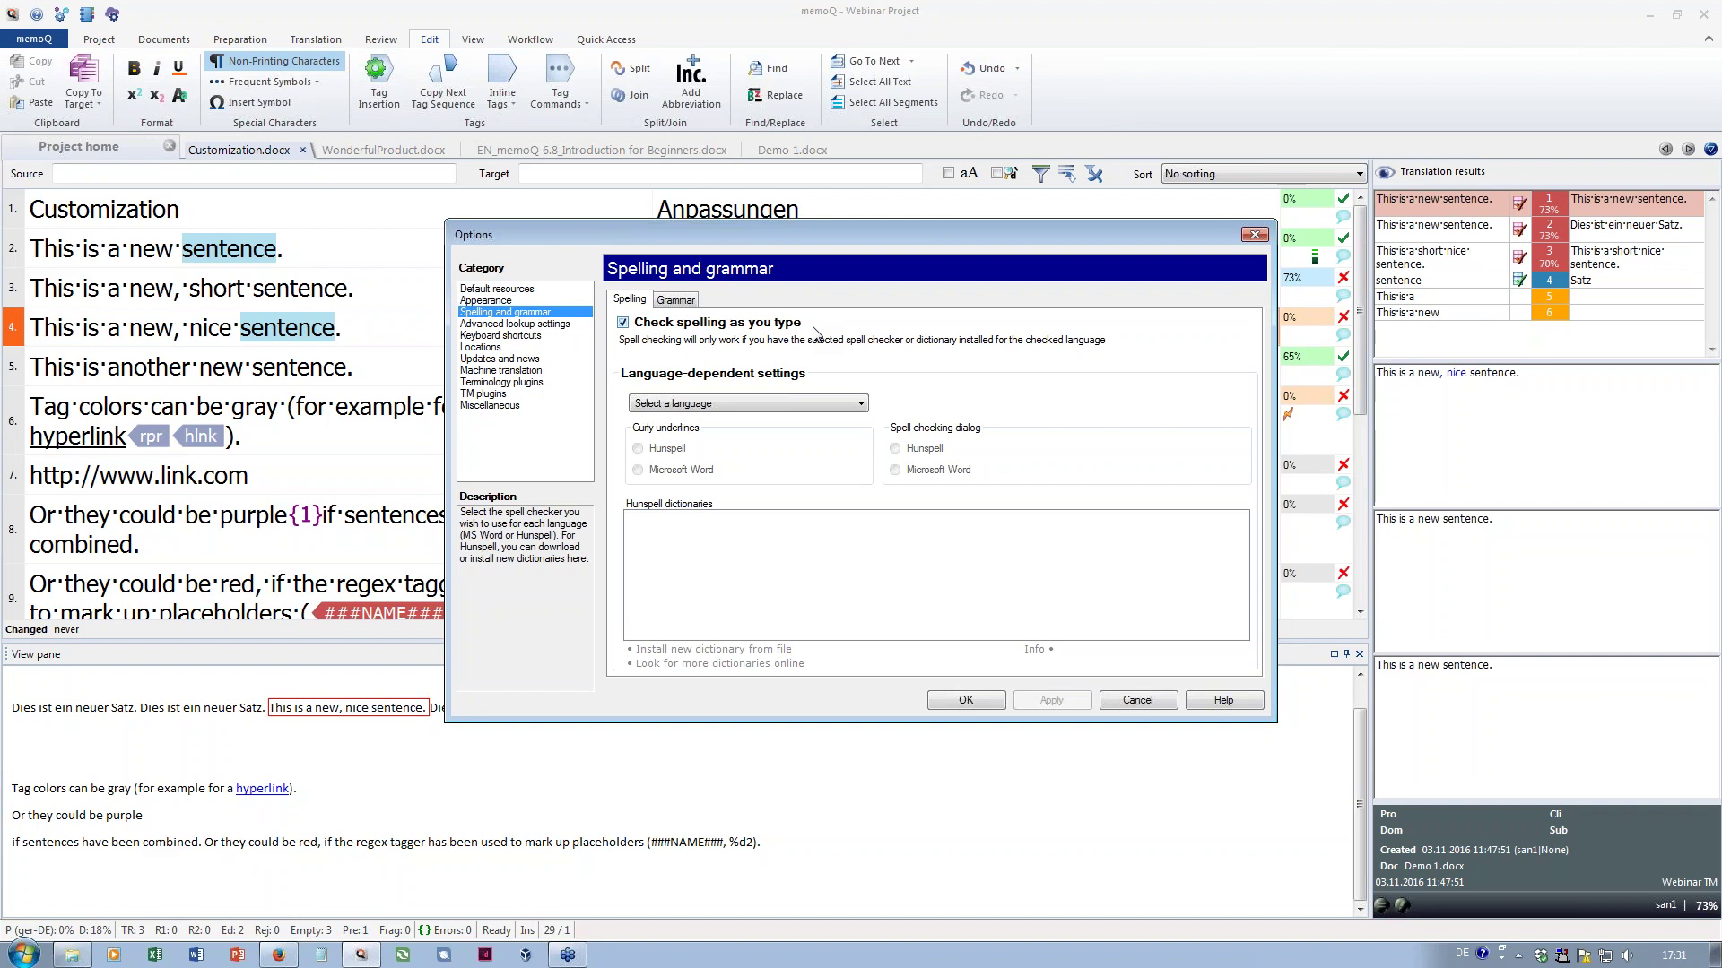
left_click(806, 405)
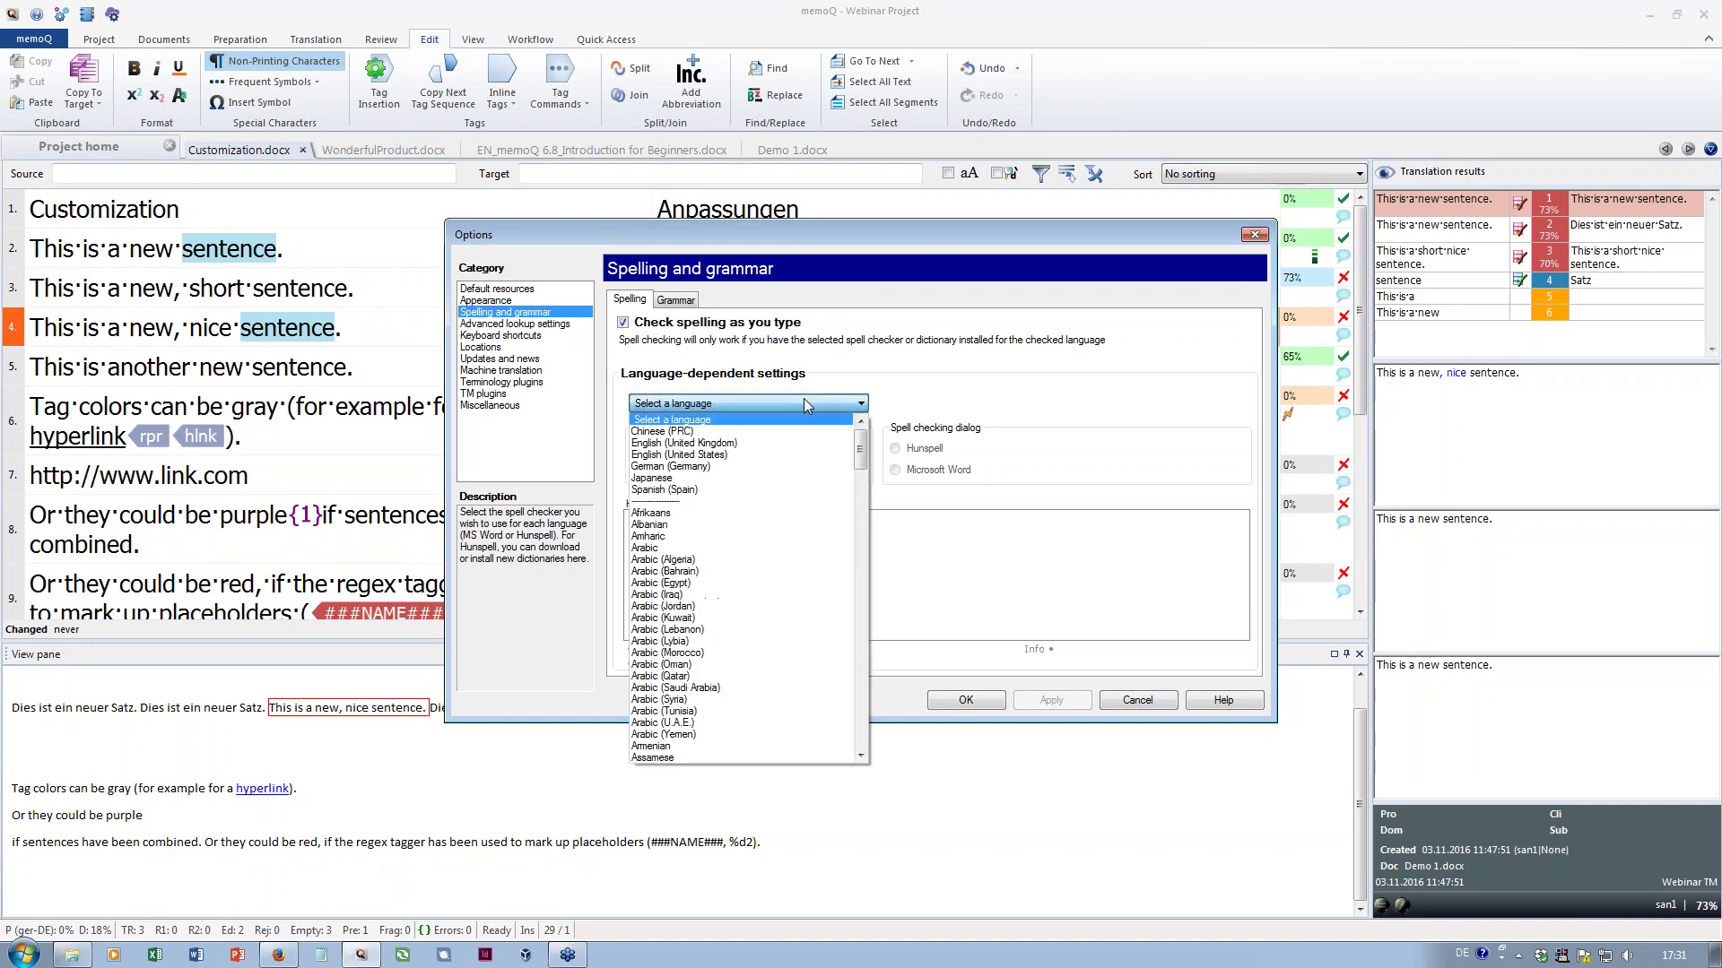
left_click(798, 467)
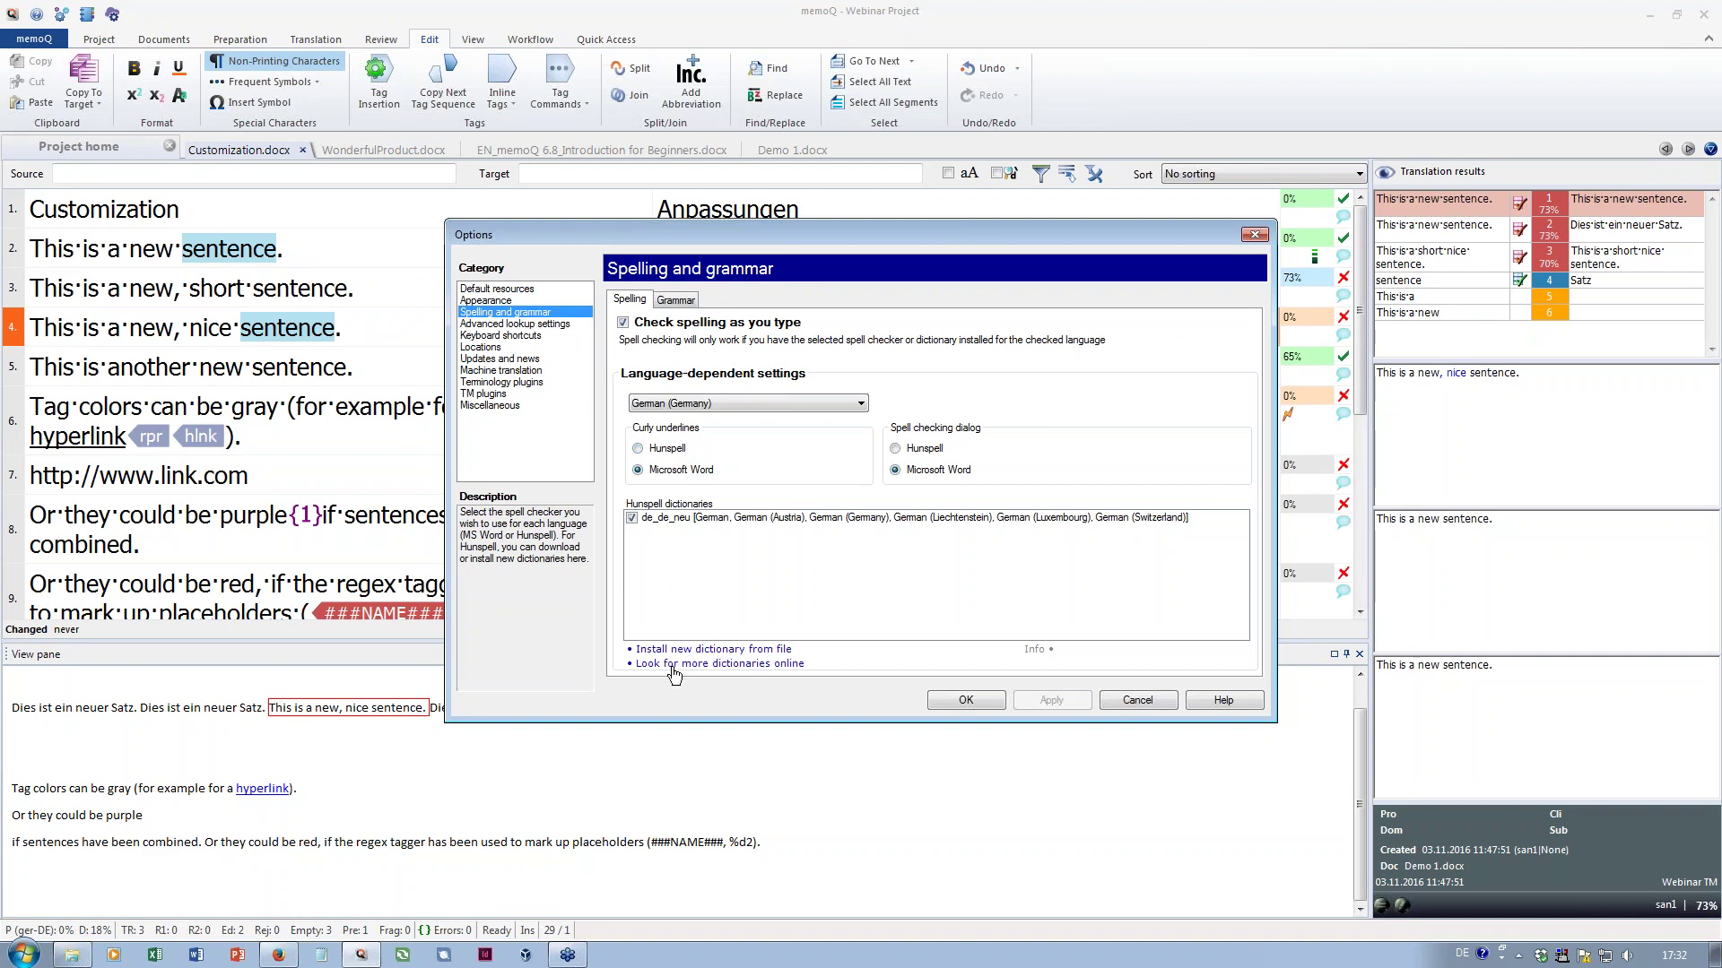
left_click(724, 665)
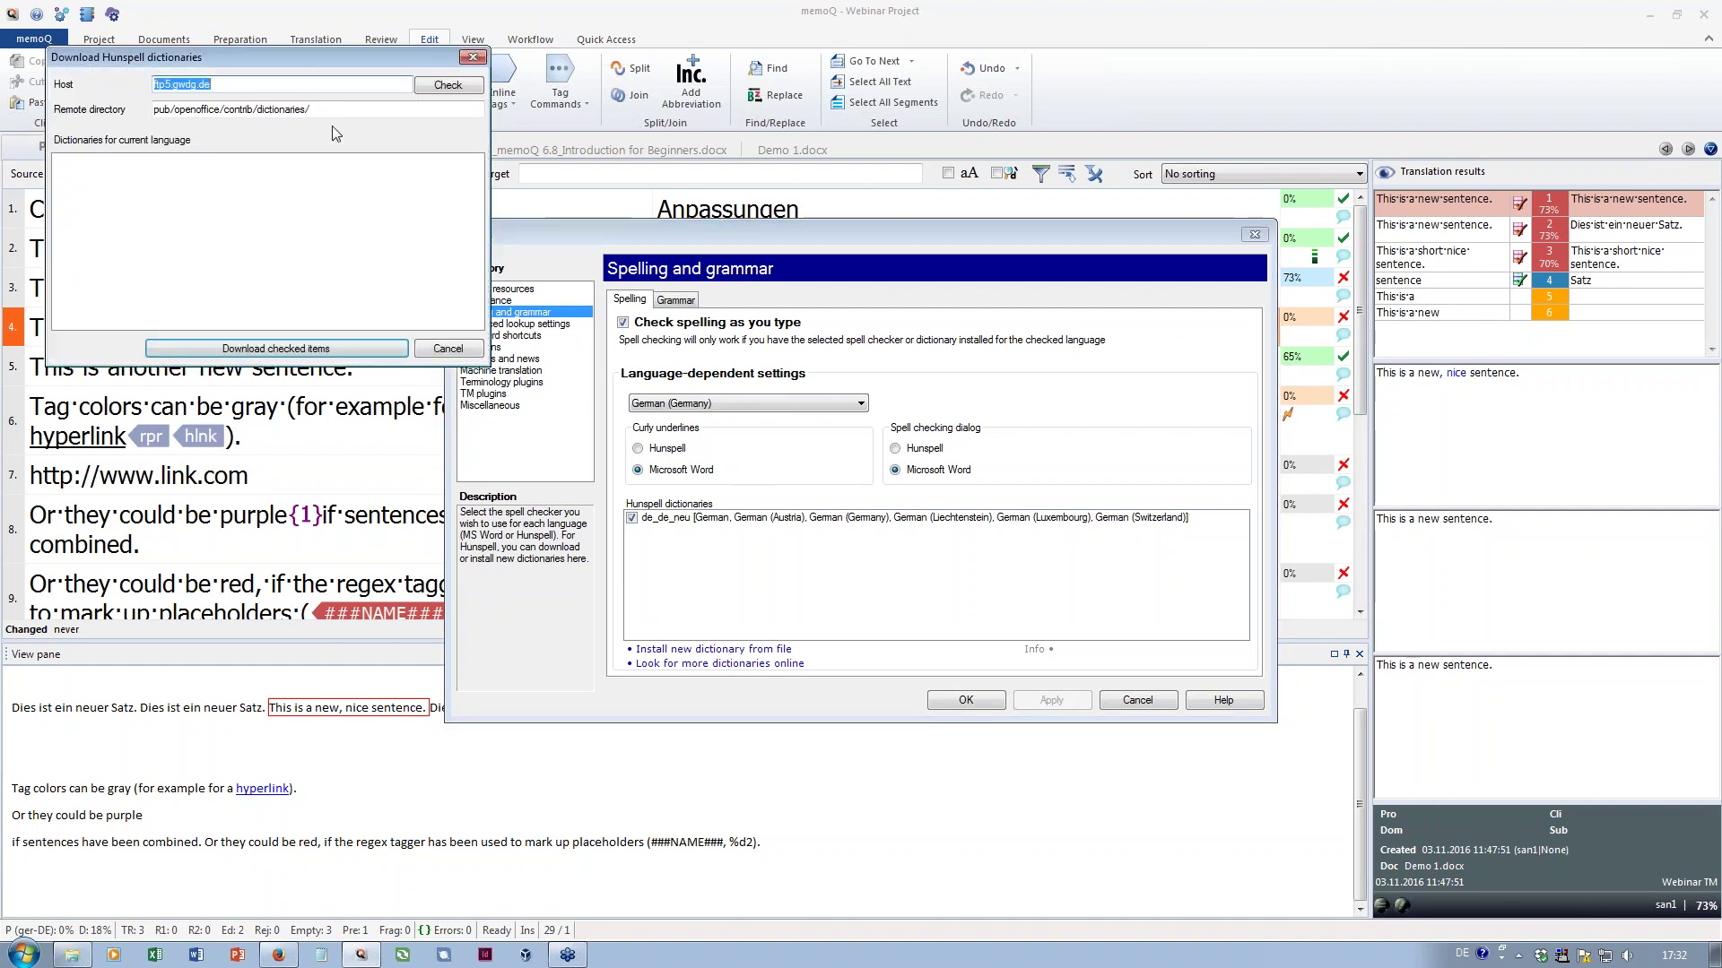
left_click(447, 86)
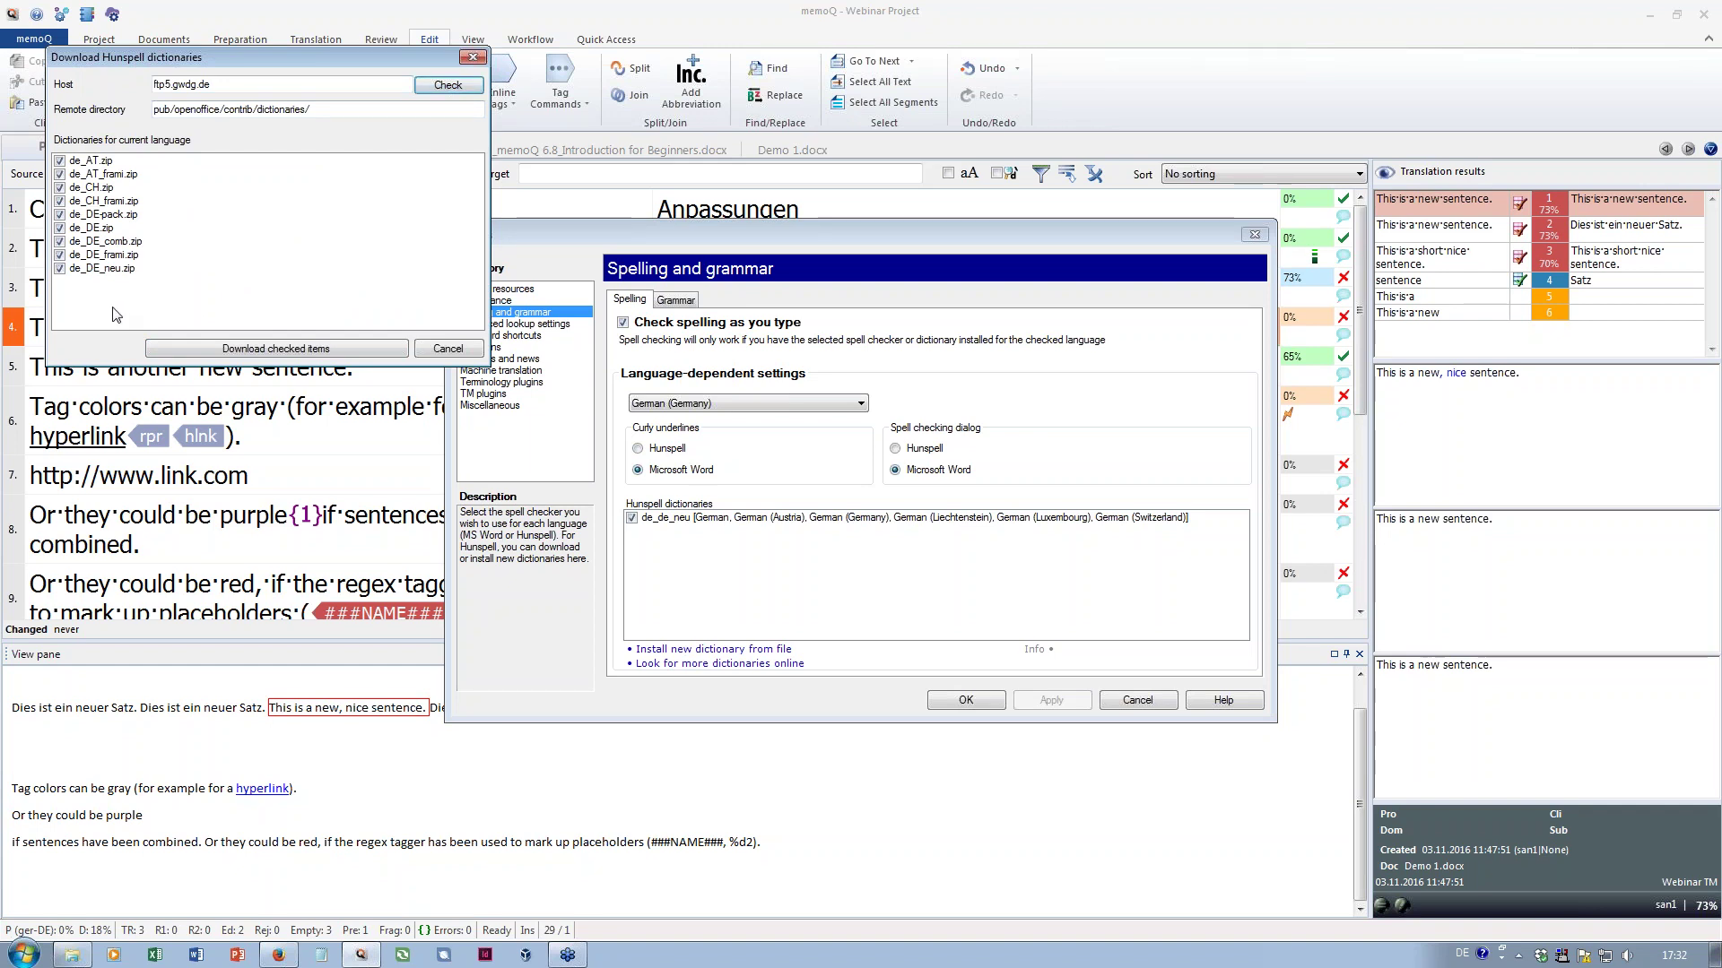
Exclude all listed German dictionaries except de_AT.zip and de_CH.zip and download these two
left_click(59, 174)
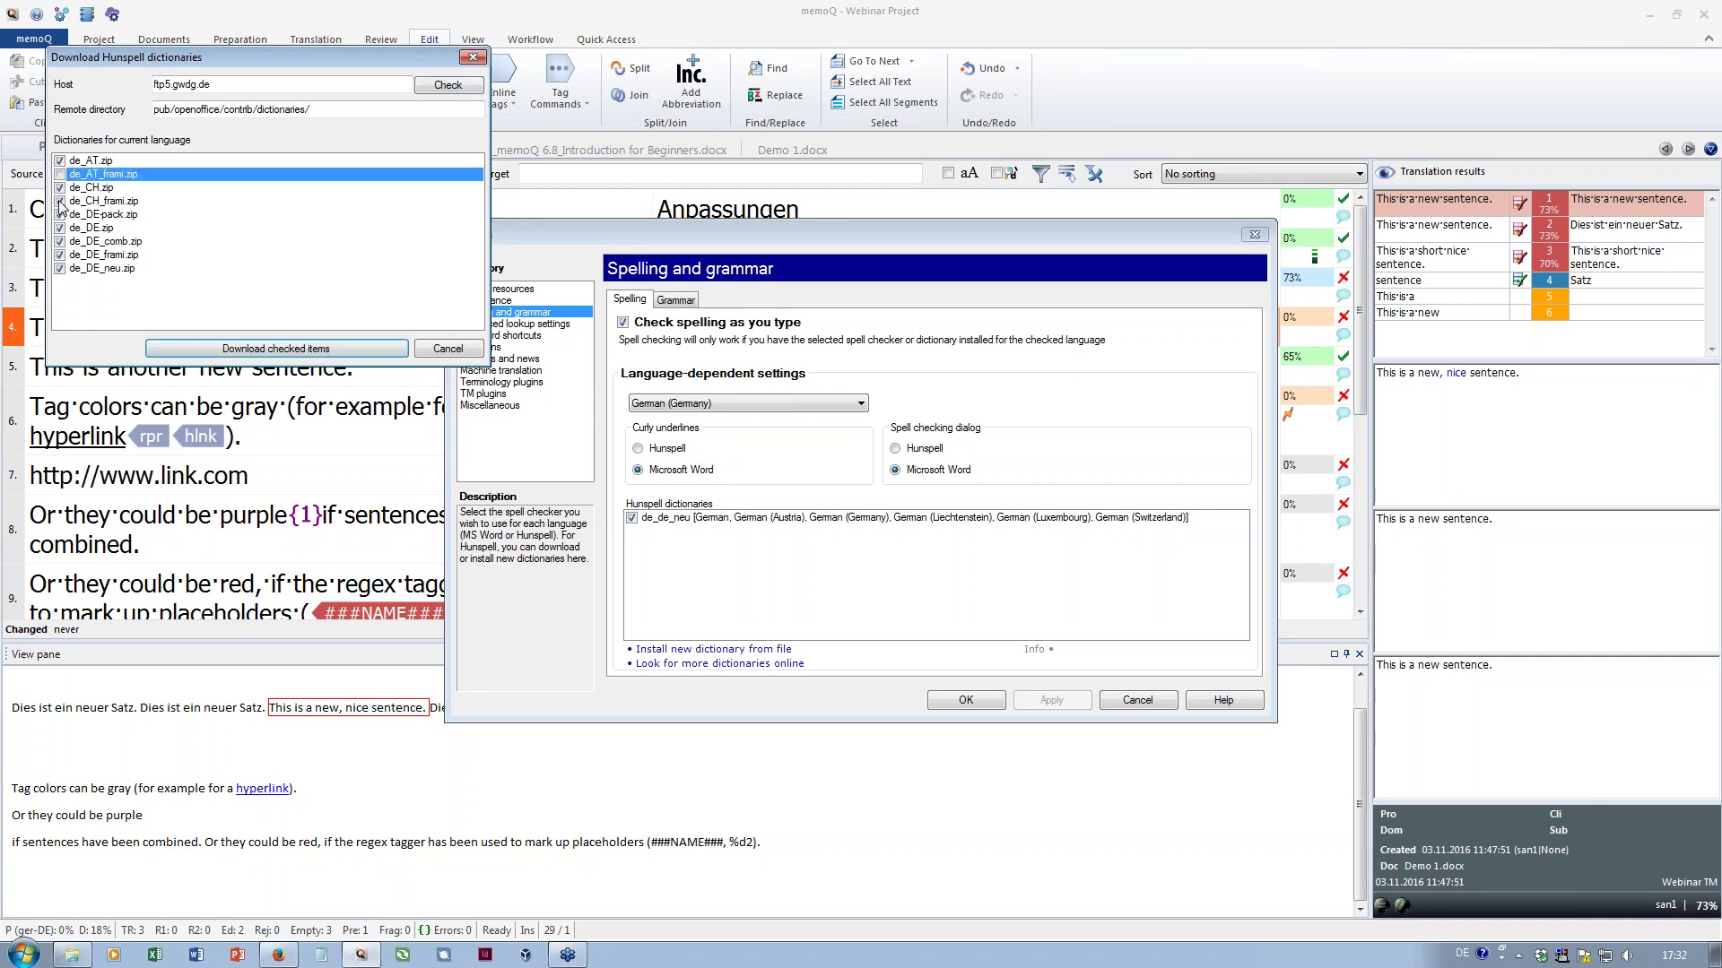
left_click(59, 201)
left_click(59, 215)
left_click(60, 228)
left_click(59, 241)
left_click(60, 255)
left_click(60, 268)
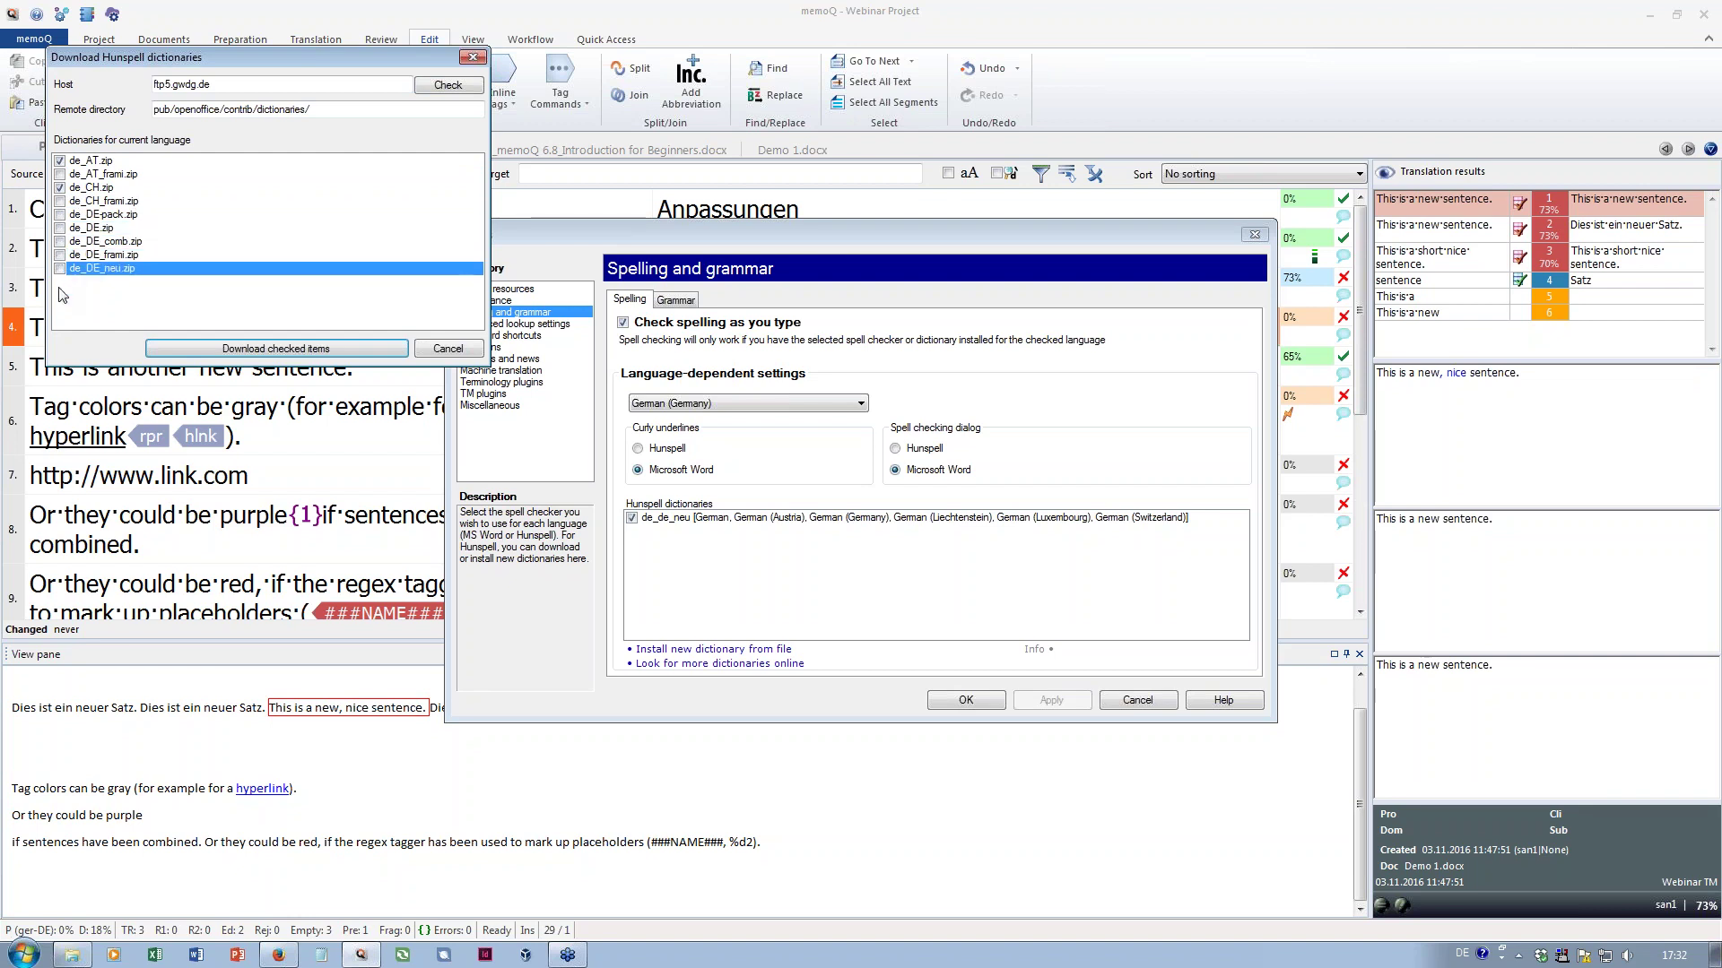
left_click(299, 347)
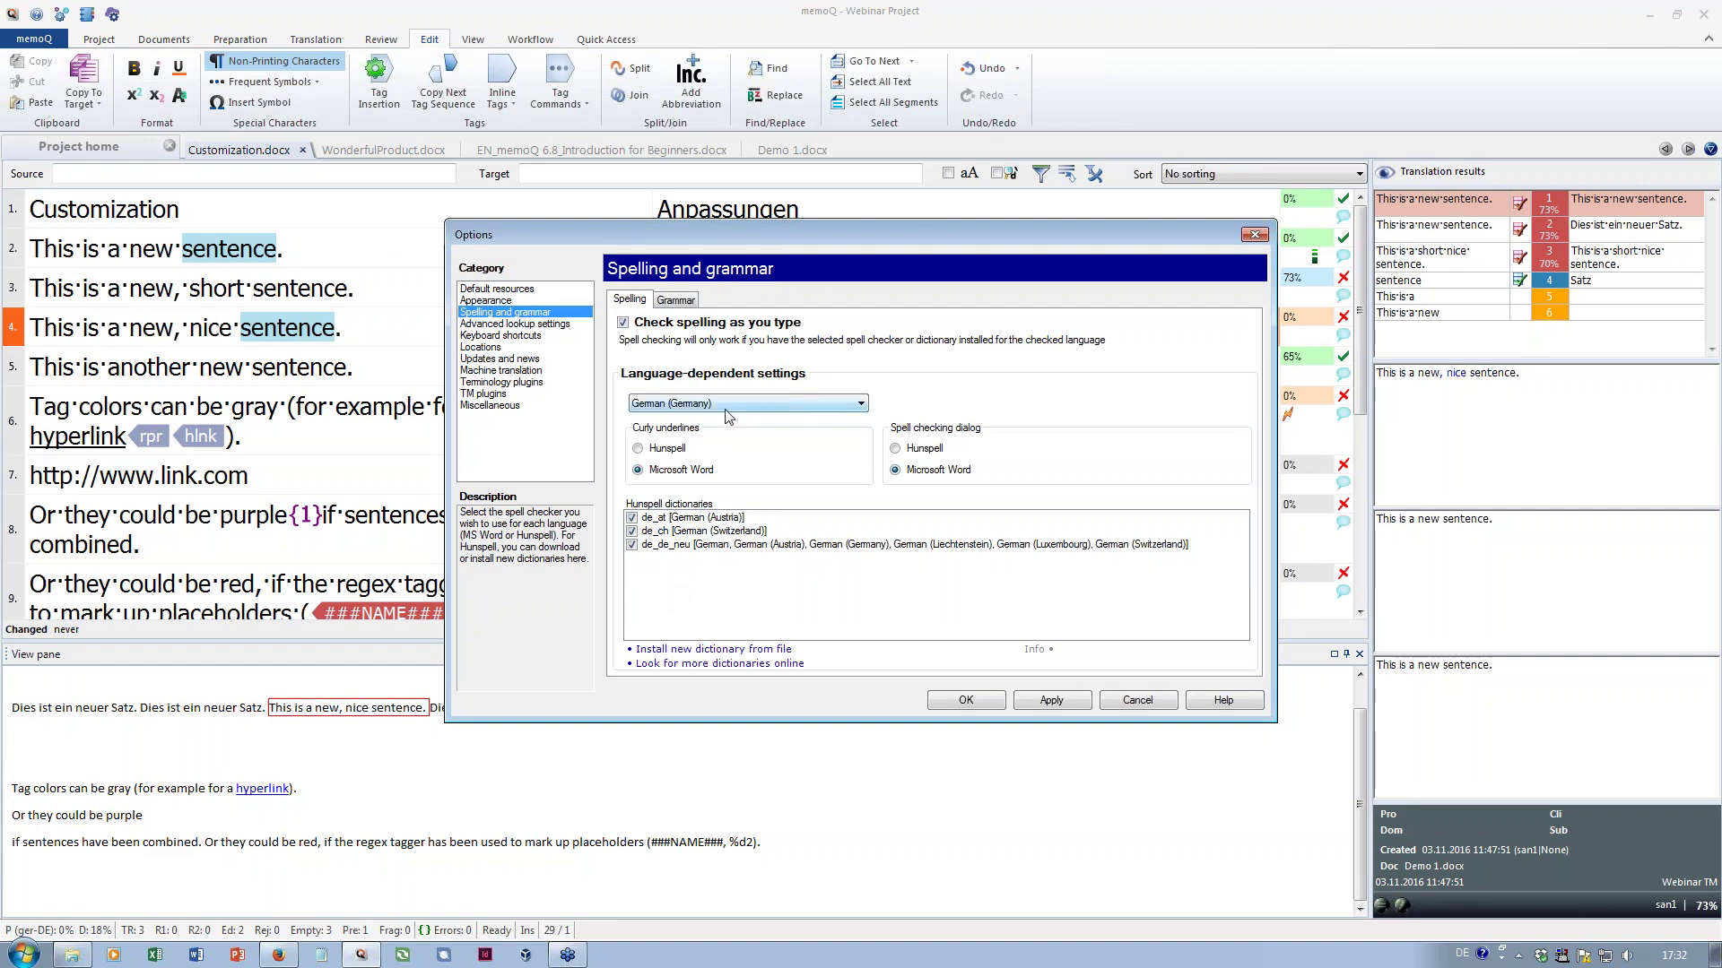
Enable only the de_de_neu Hunspell dictionary for German (Germany), leaving de_at and de_ch disabled
left_click(631, 532)
left_click(636, 546)
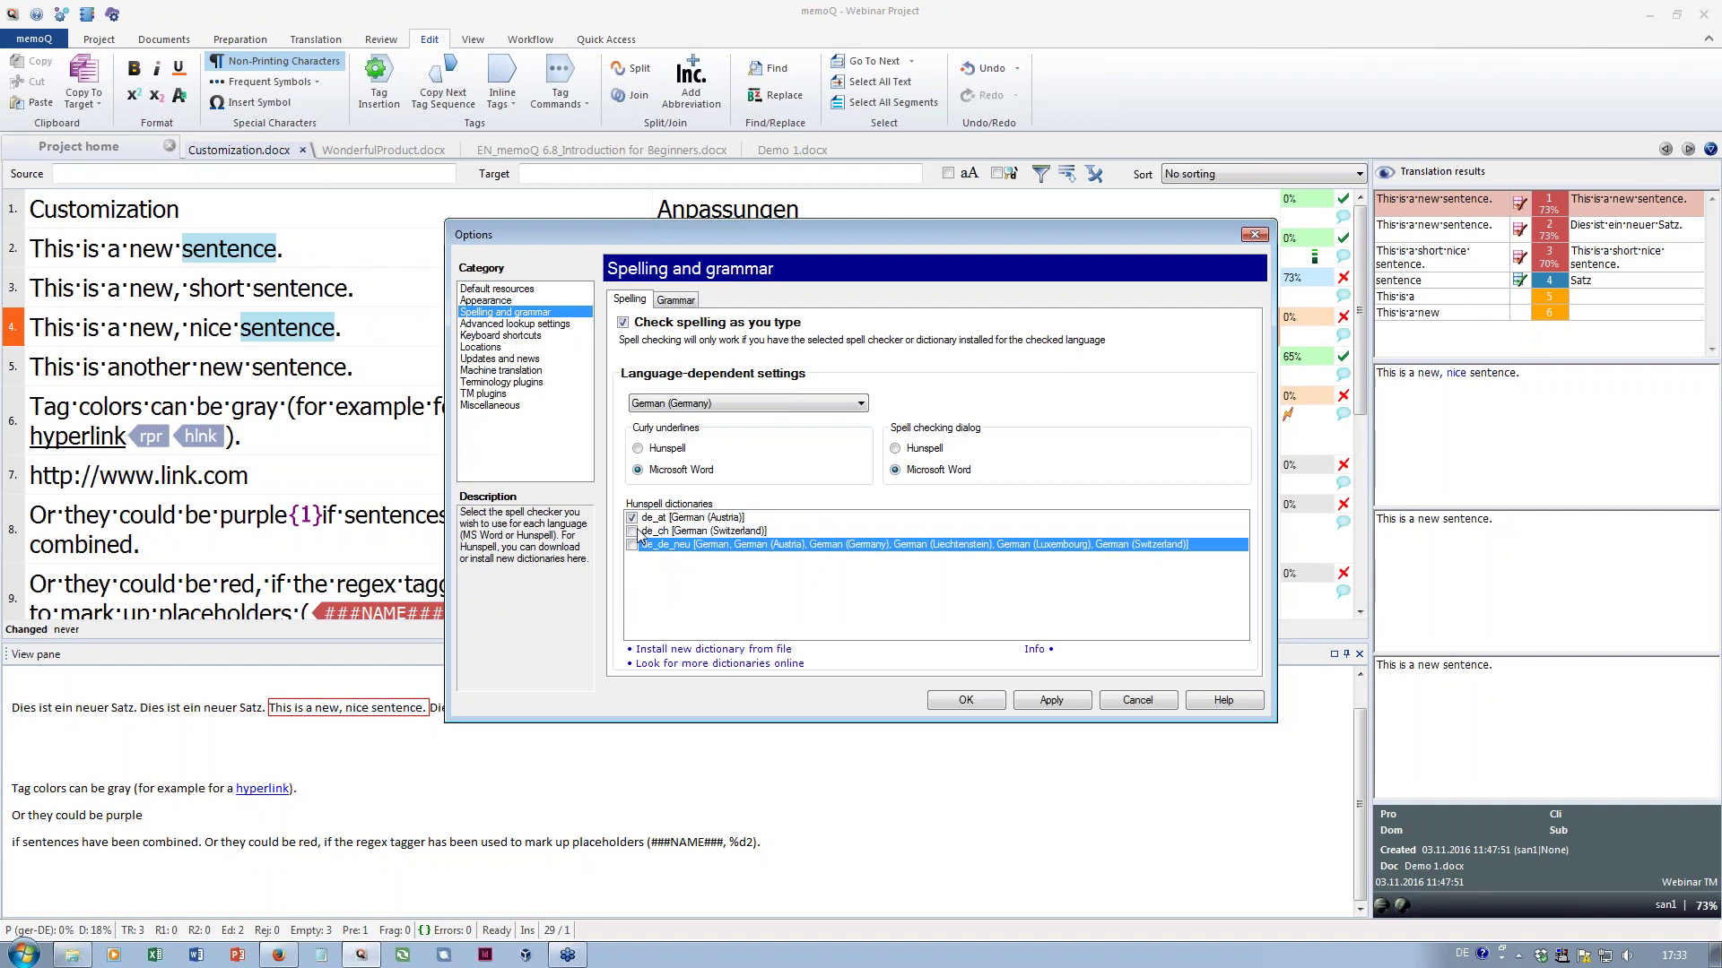
left_click(631, 532)
left_click(631, 518)
left_click(632, 546)
left_click(631, 532)
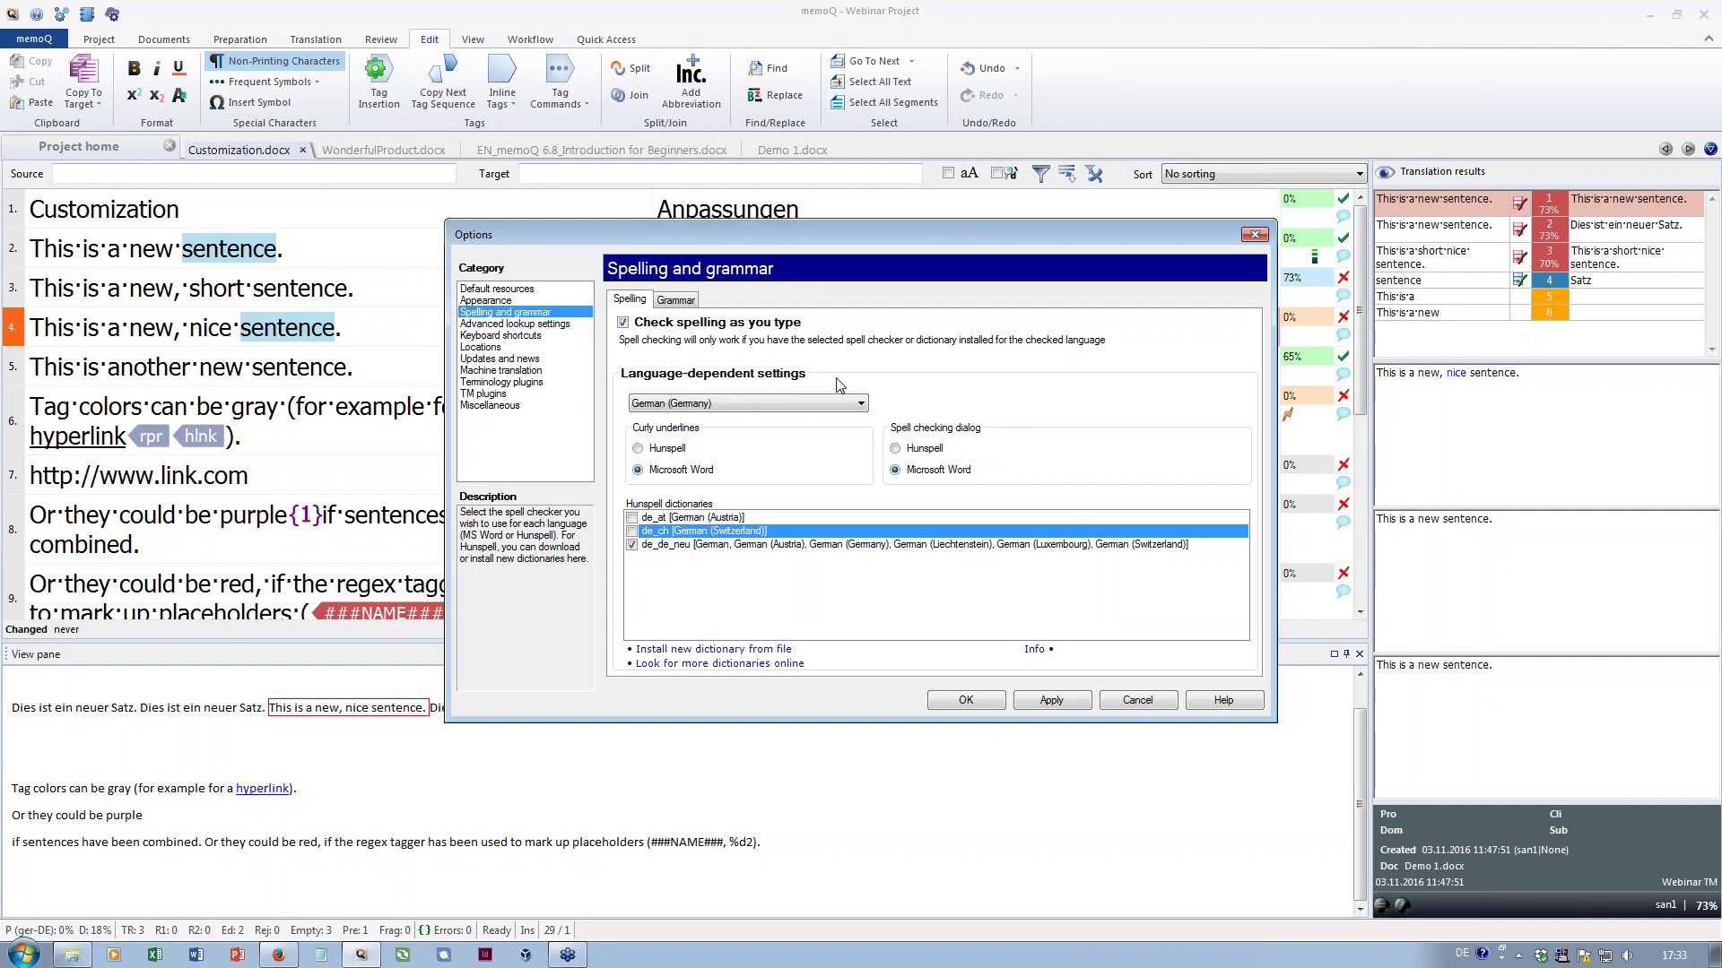
Review the grammar checking options, leaving them disabled, and apply the spelling settings for German (Germany)
left_click(687, 308)
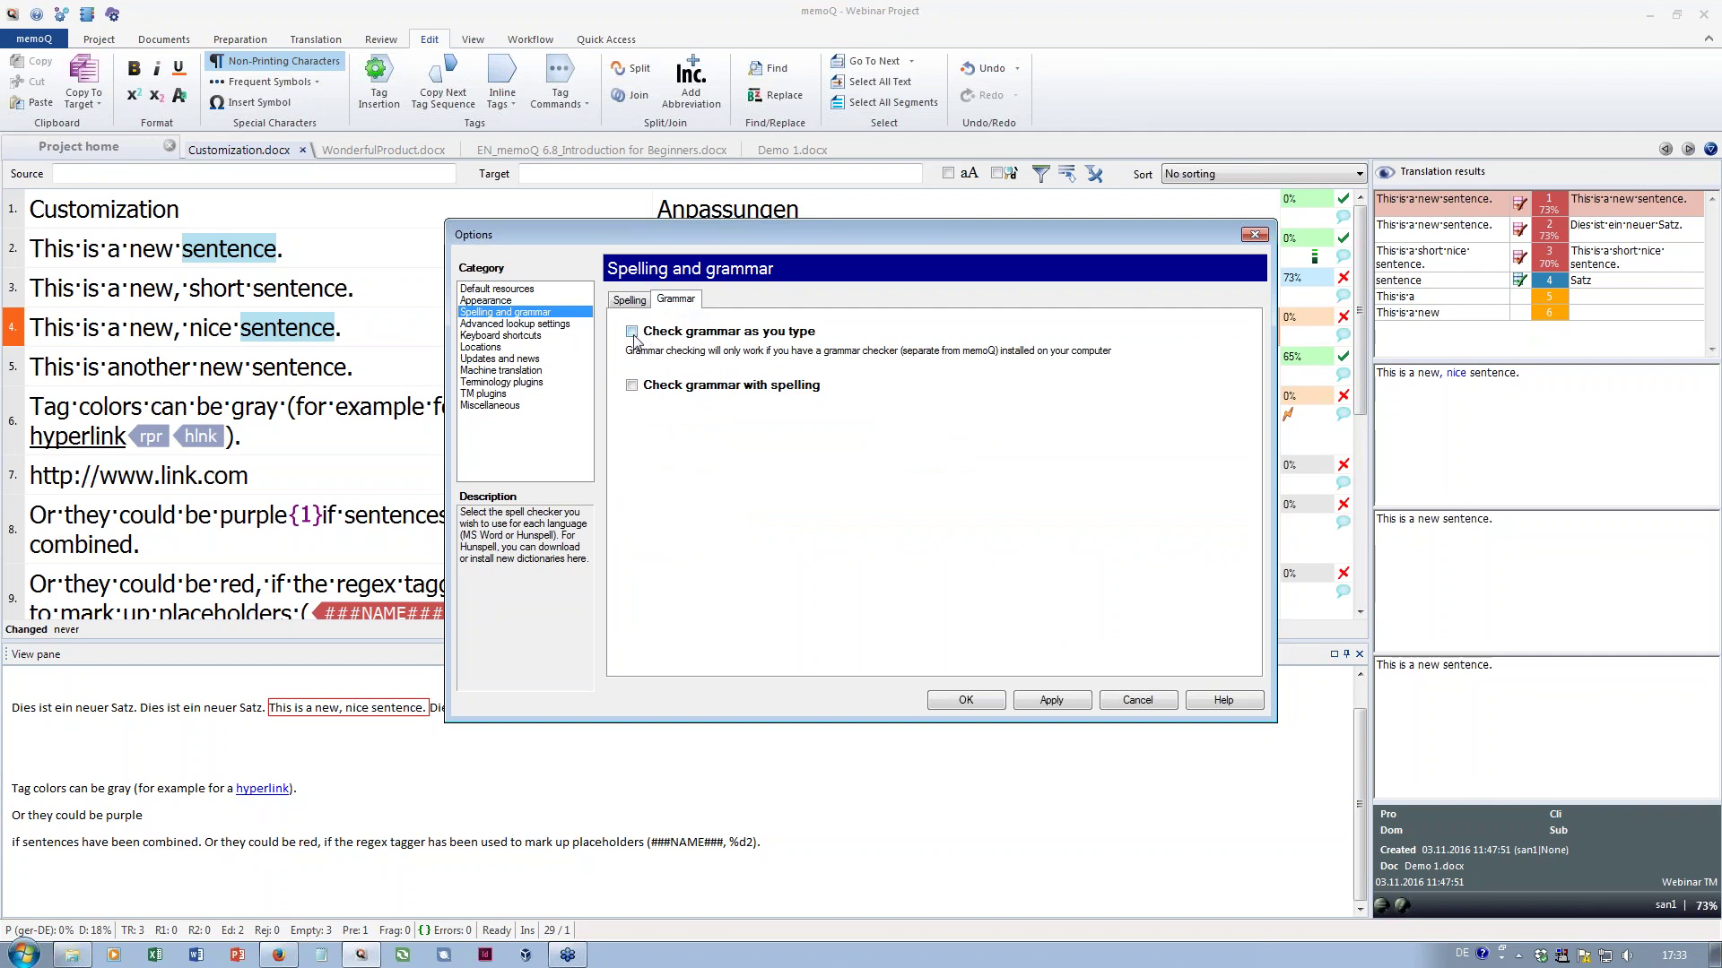
left_click(633, 386)
left_click(633, 387)
left_click(631, 301)
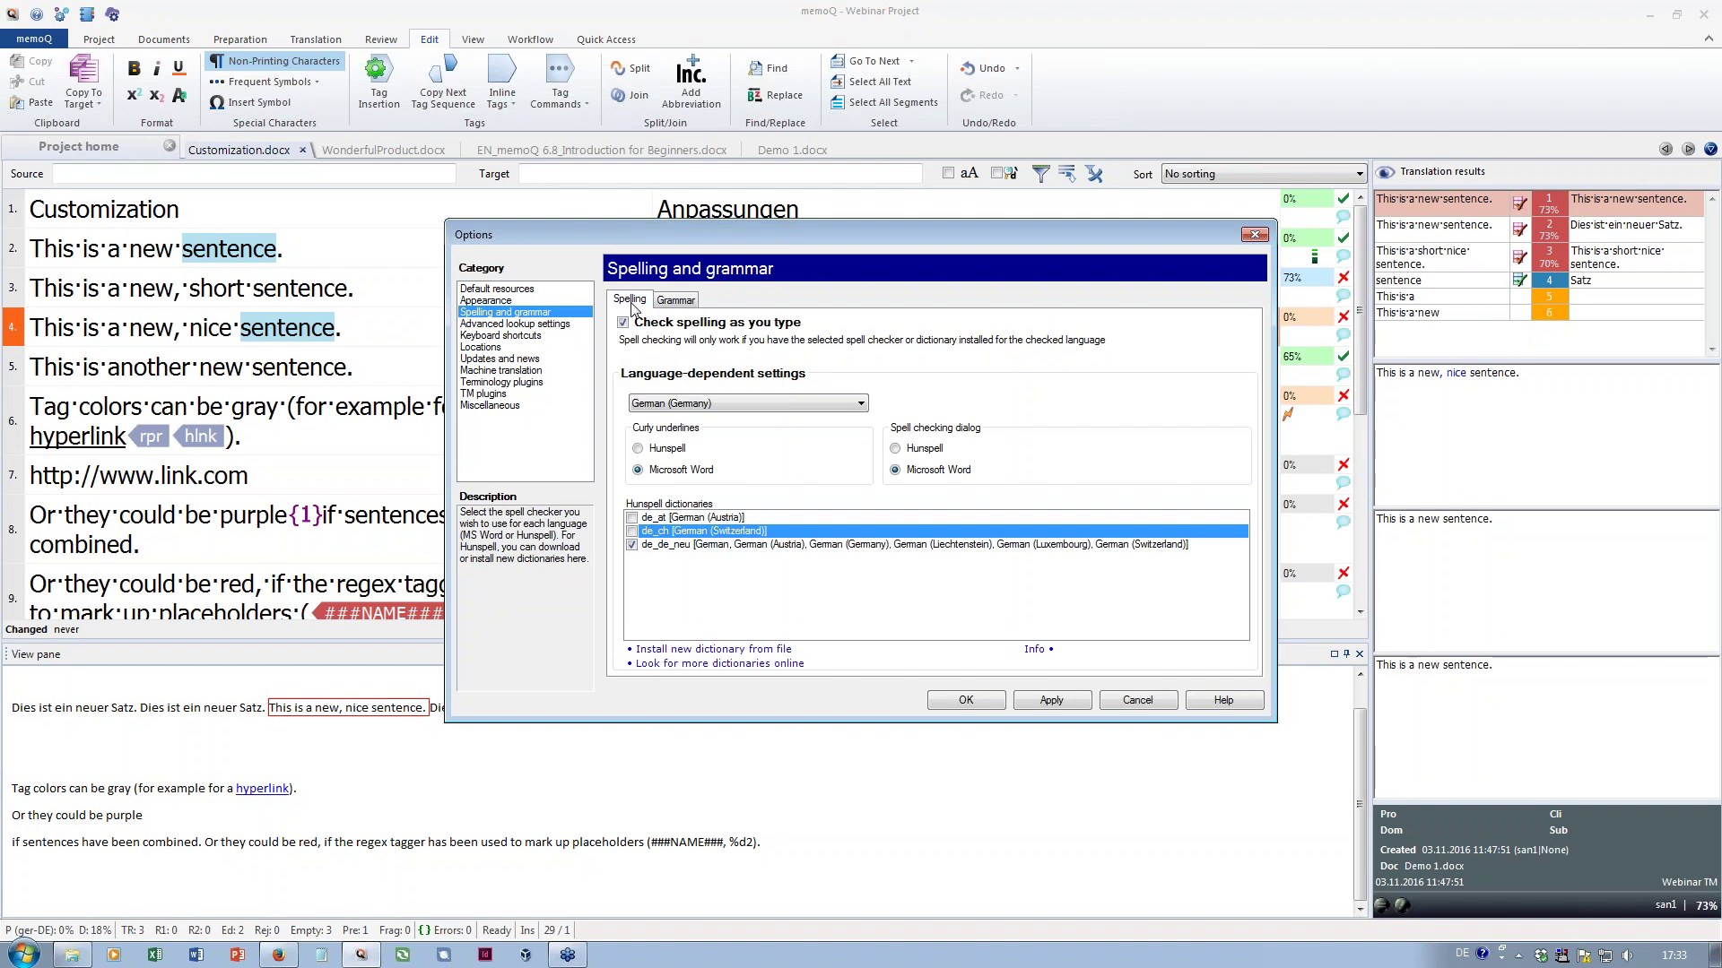
left_click(1055, 701)
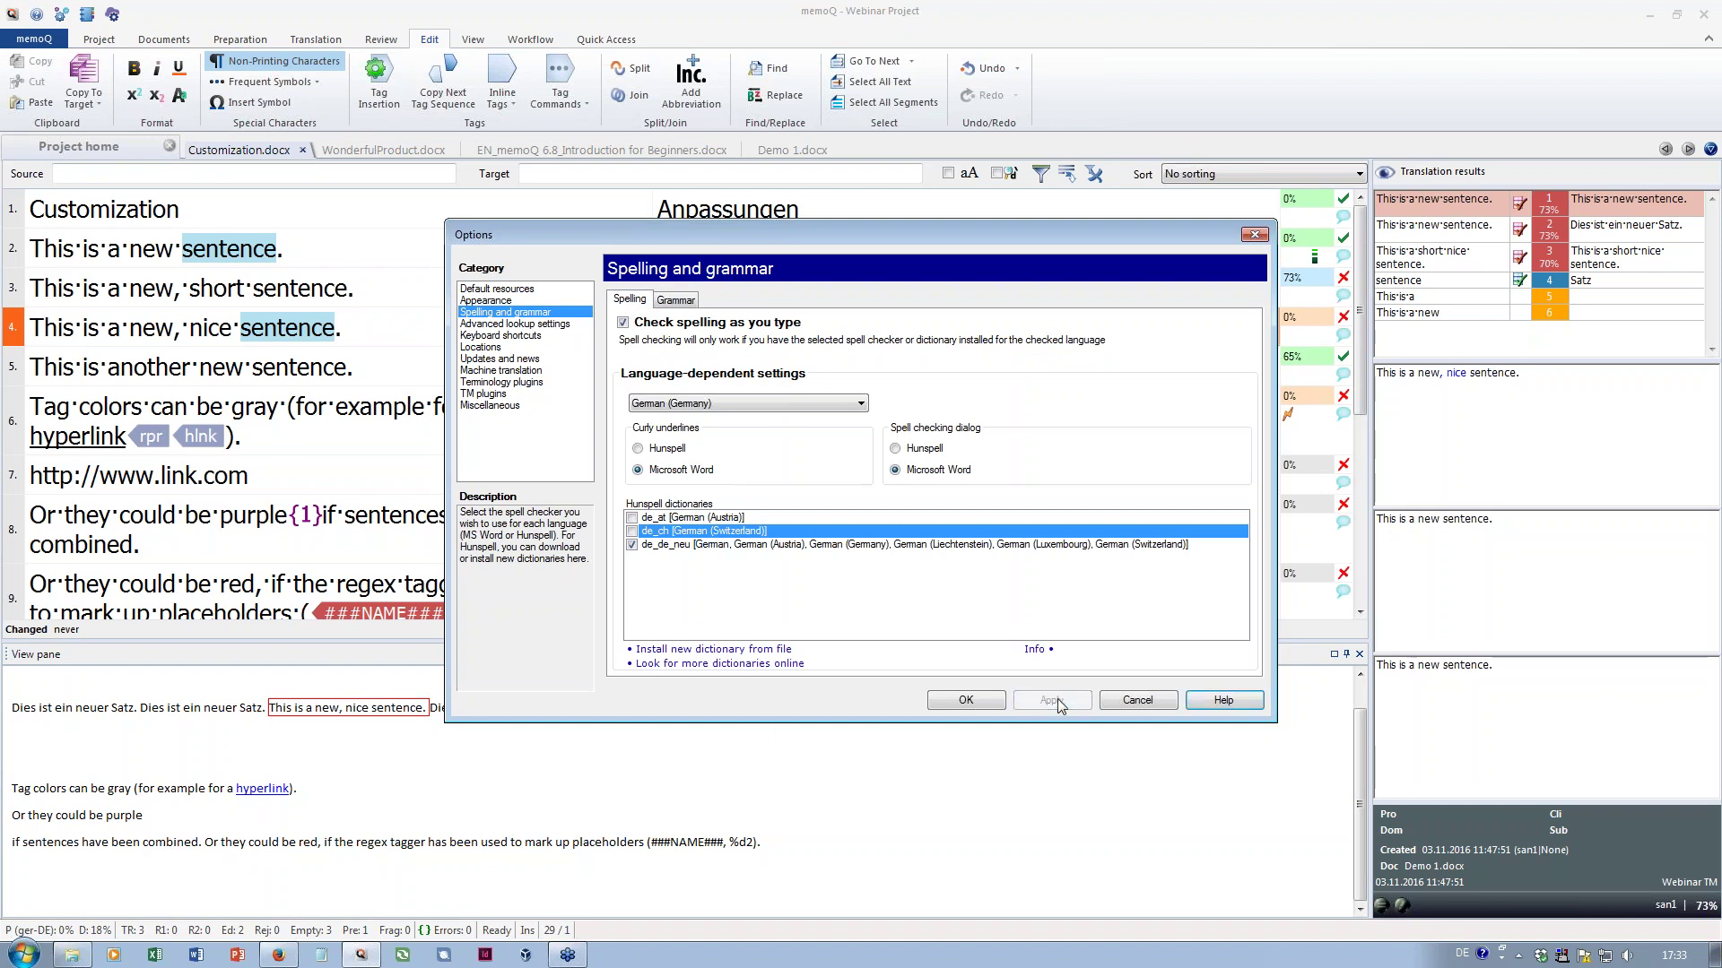
left_click(965, 699)
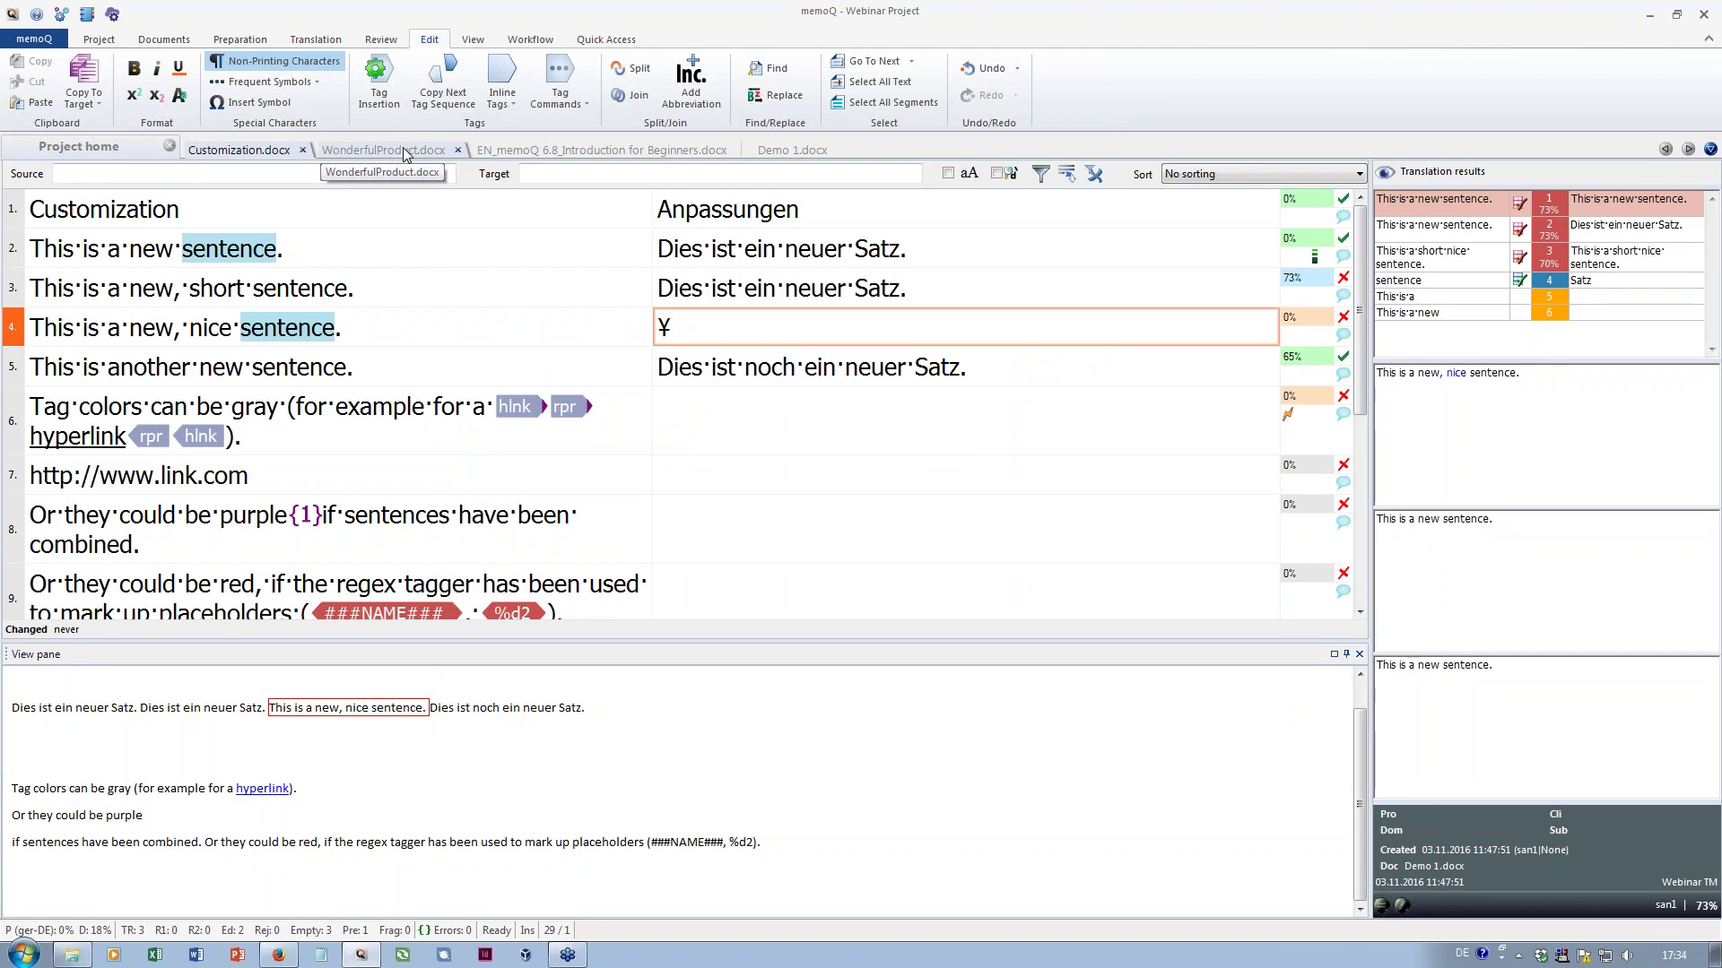
Switch to WonderfulProduct.docx and create a local ignore list named "ignore for German" for German (Germany) in the resource console
left_click(402, 148)
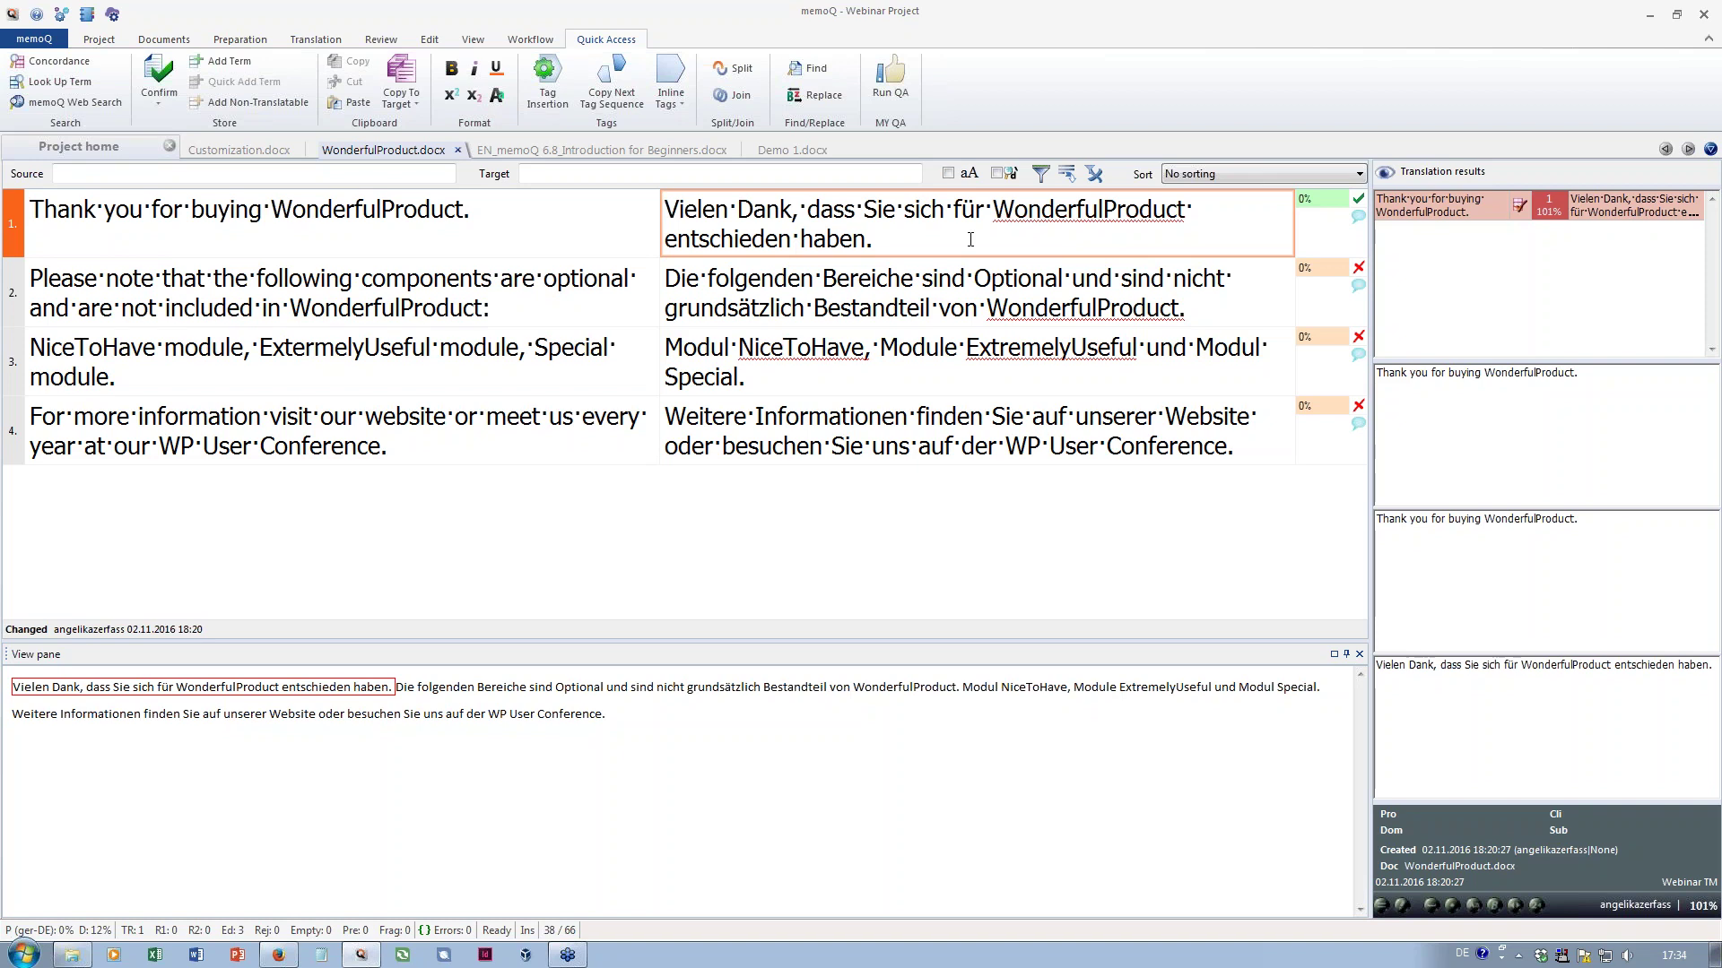
left_click(87, 18)
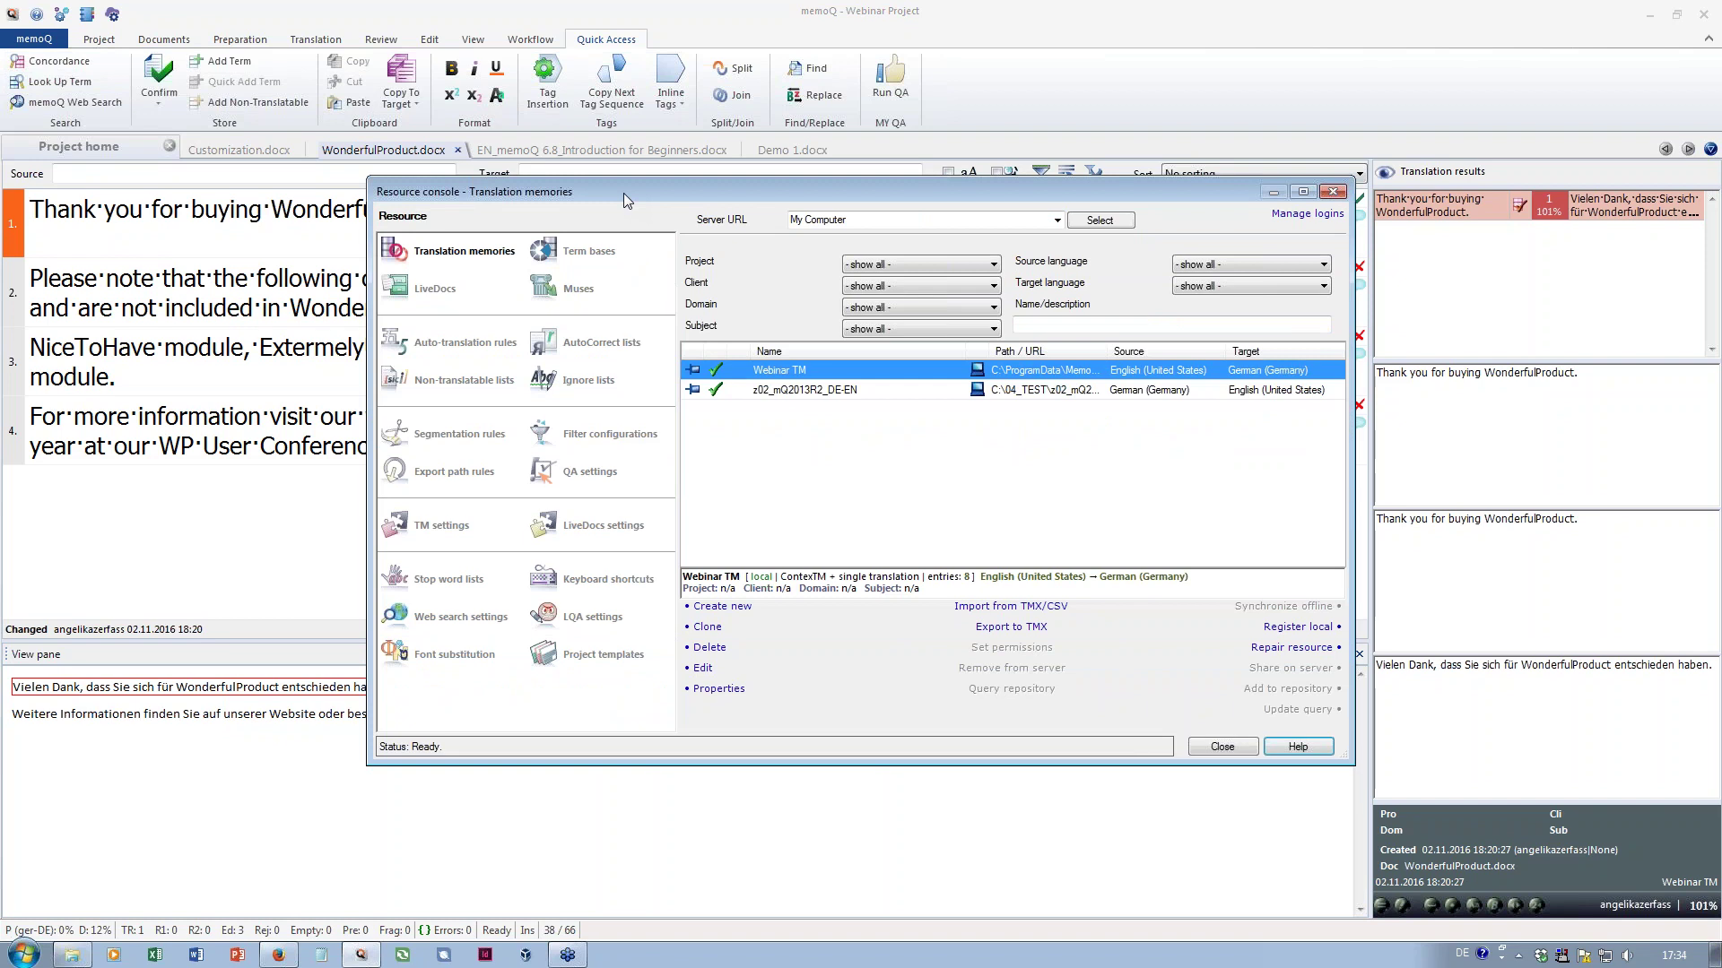
left_click(599, 387)
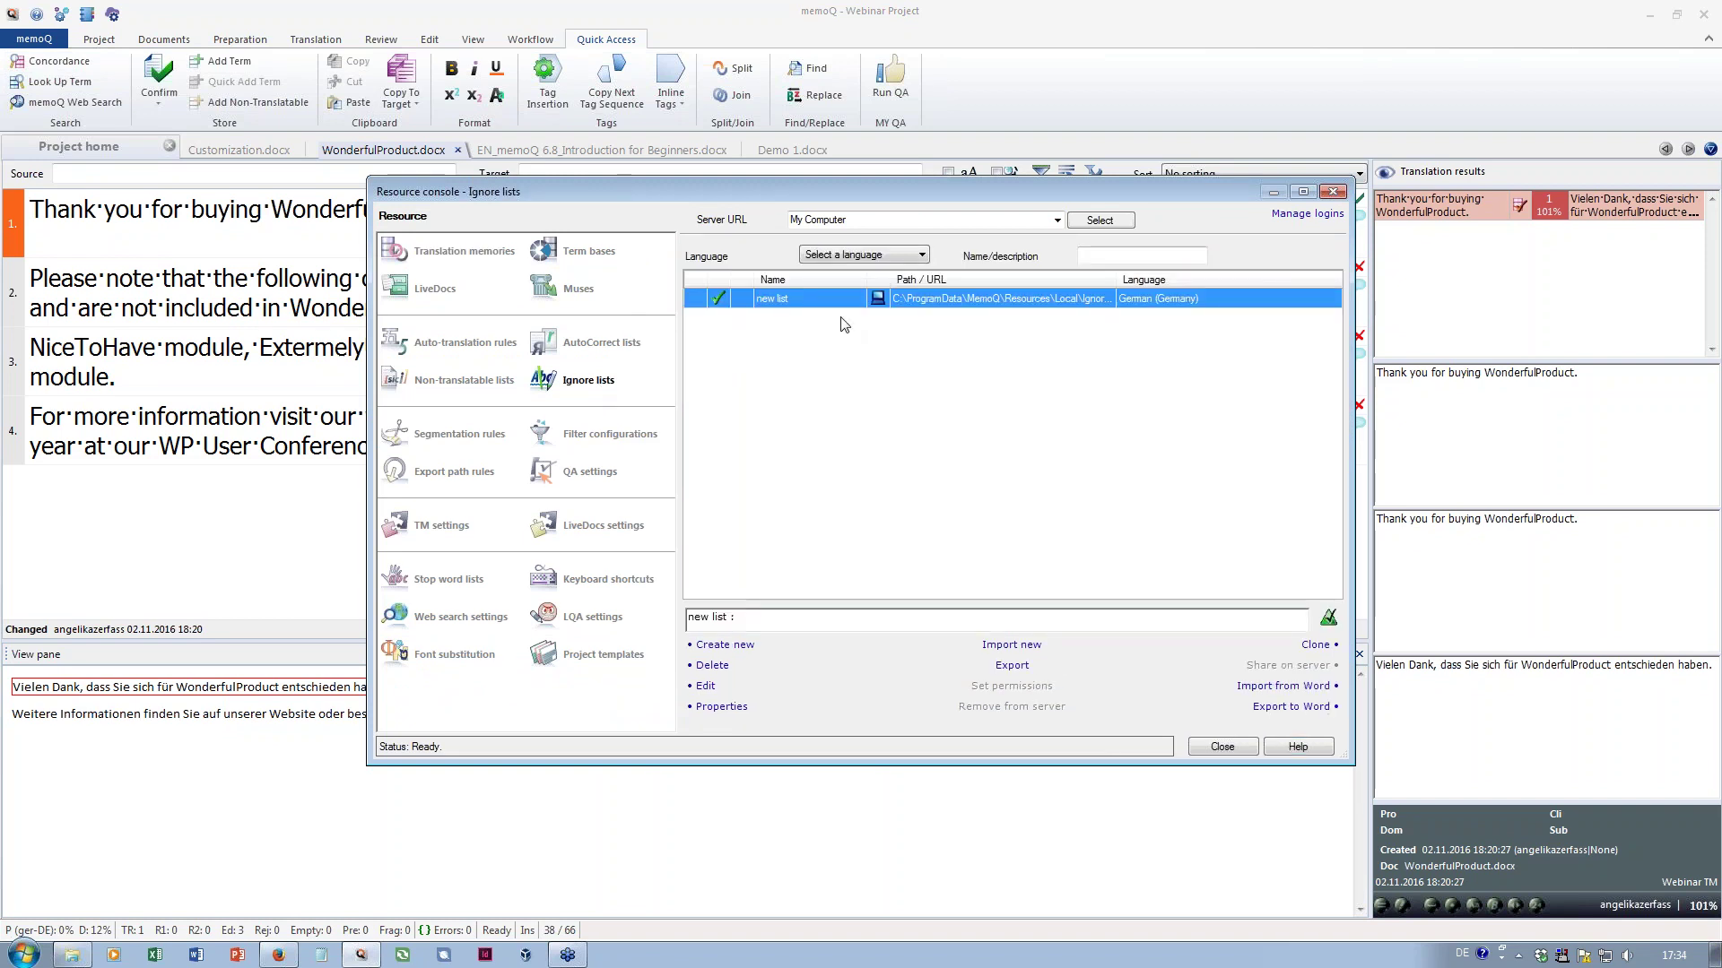
left_click(743, 647)
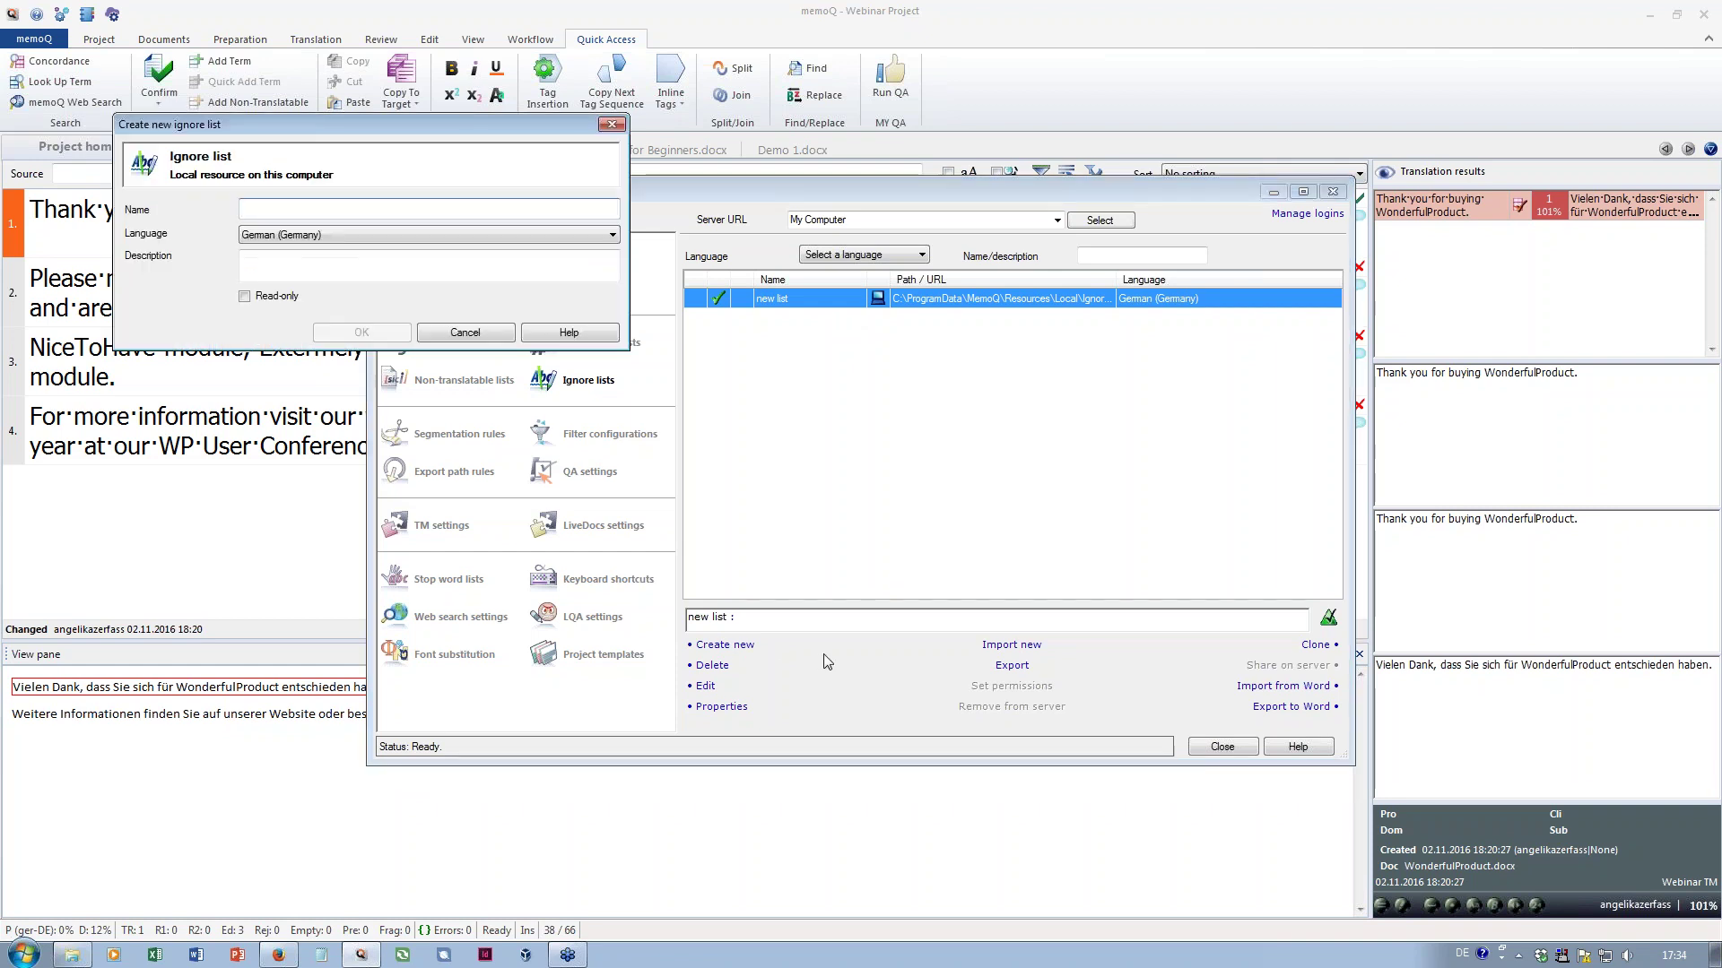
type("ignore")
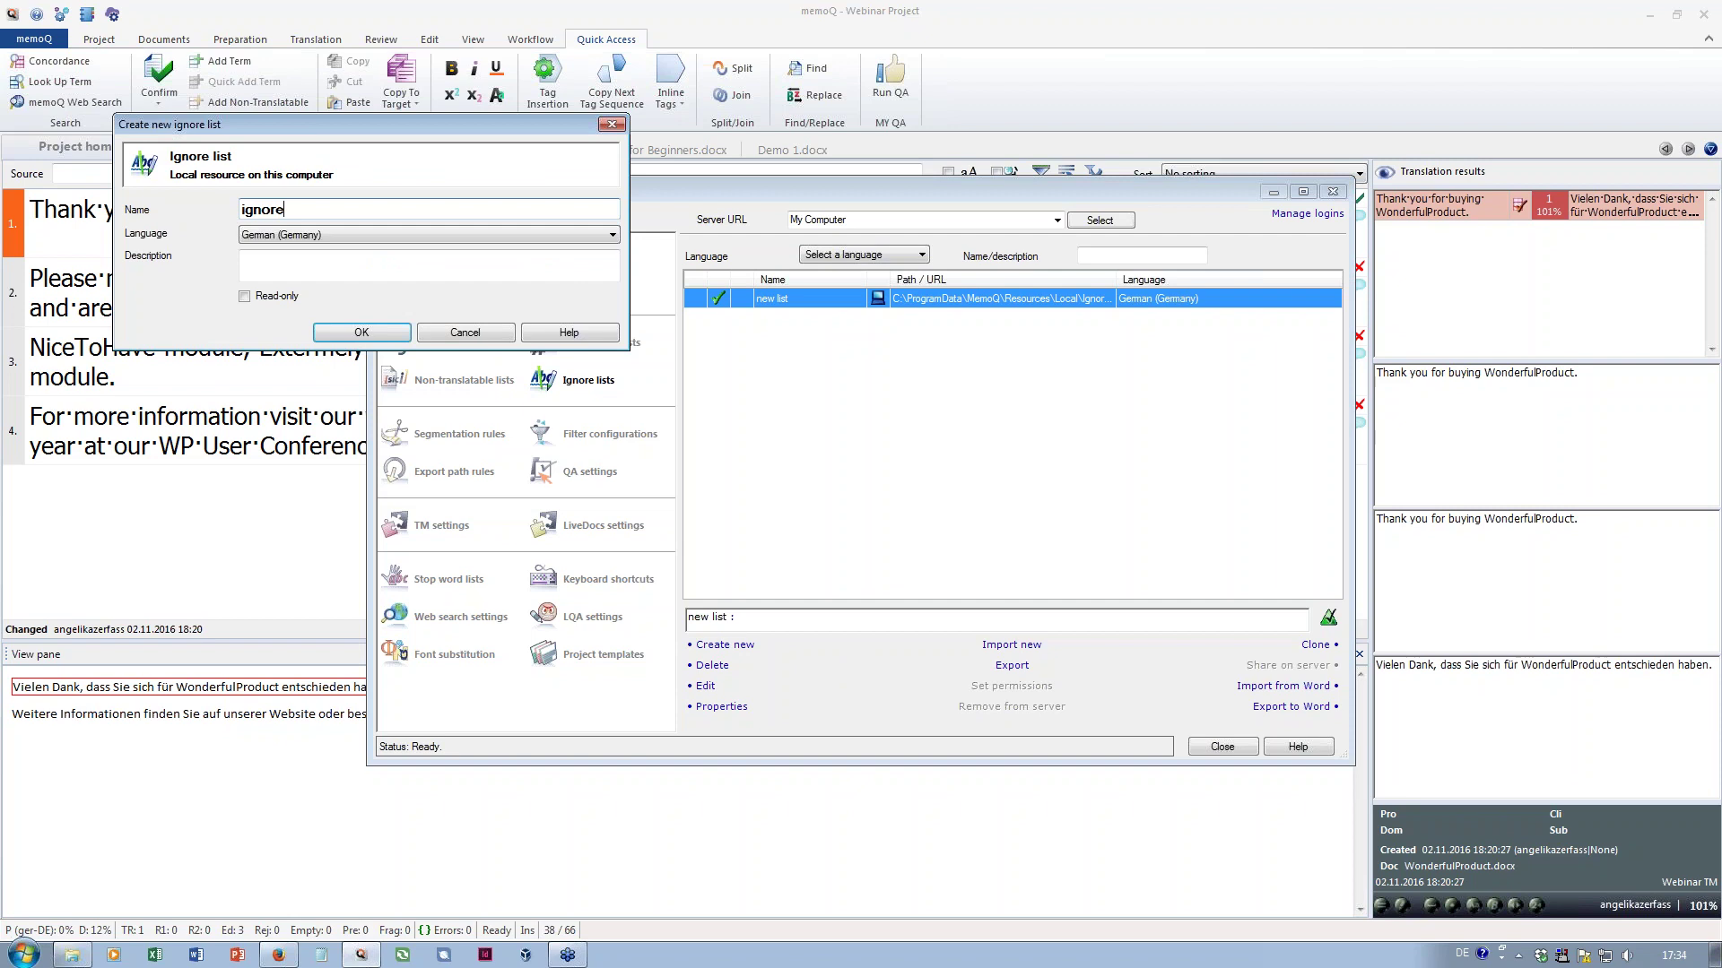
type(" for German")
left_click(362, 333)
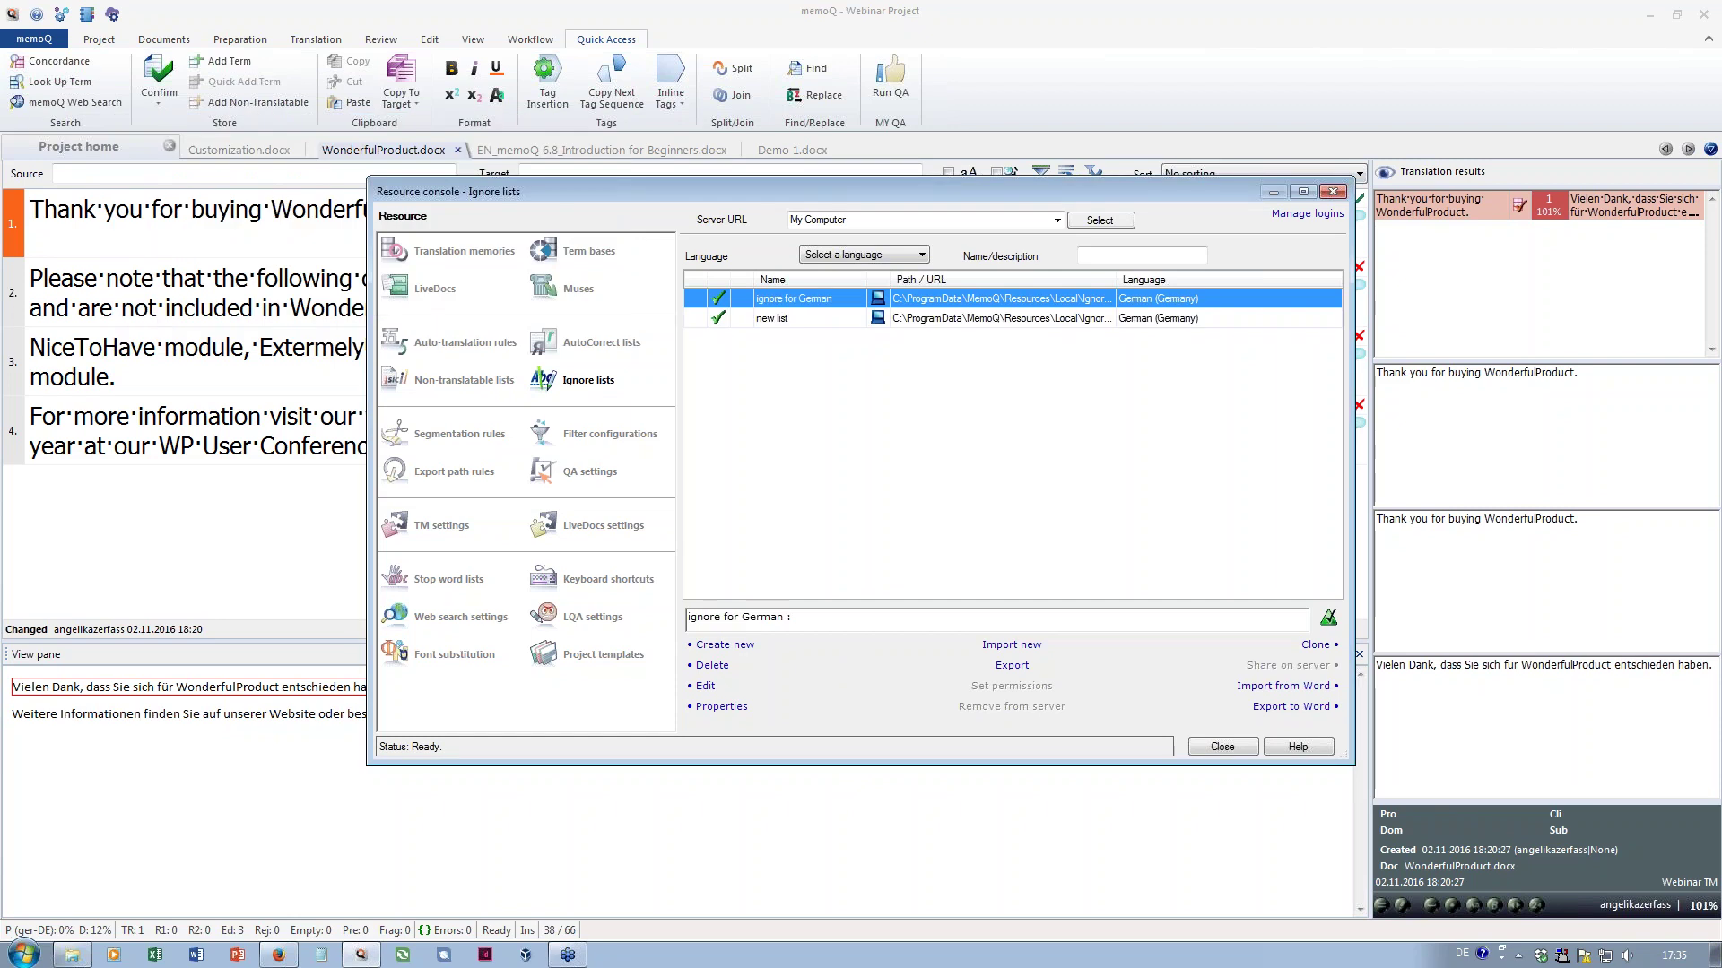
left_click(1223, 747)
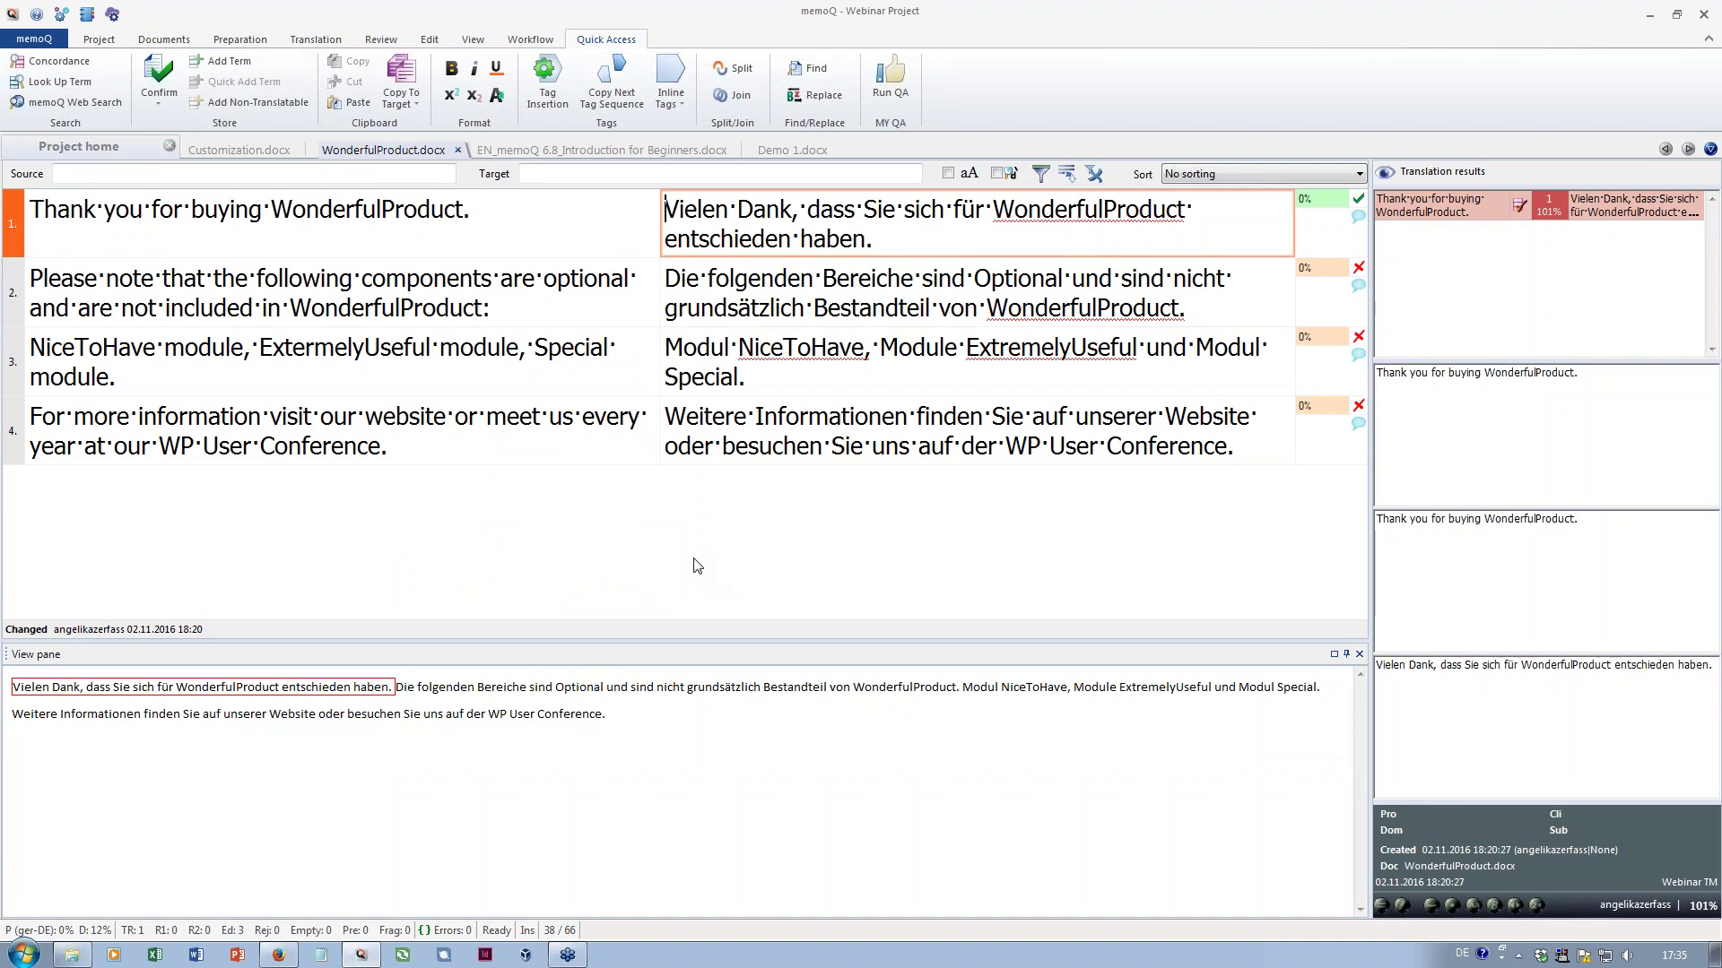
Start a spell check of WonderfulProduct.docx and enable the "ignore for German" list for the project
left_click(313, 41)
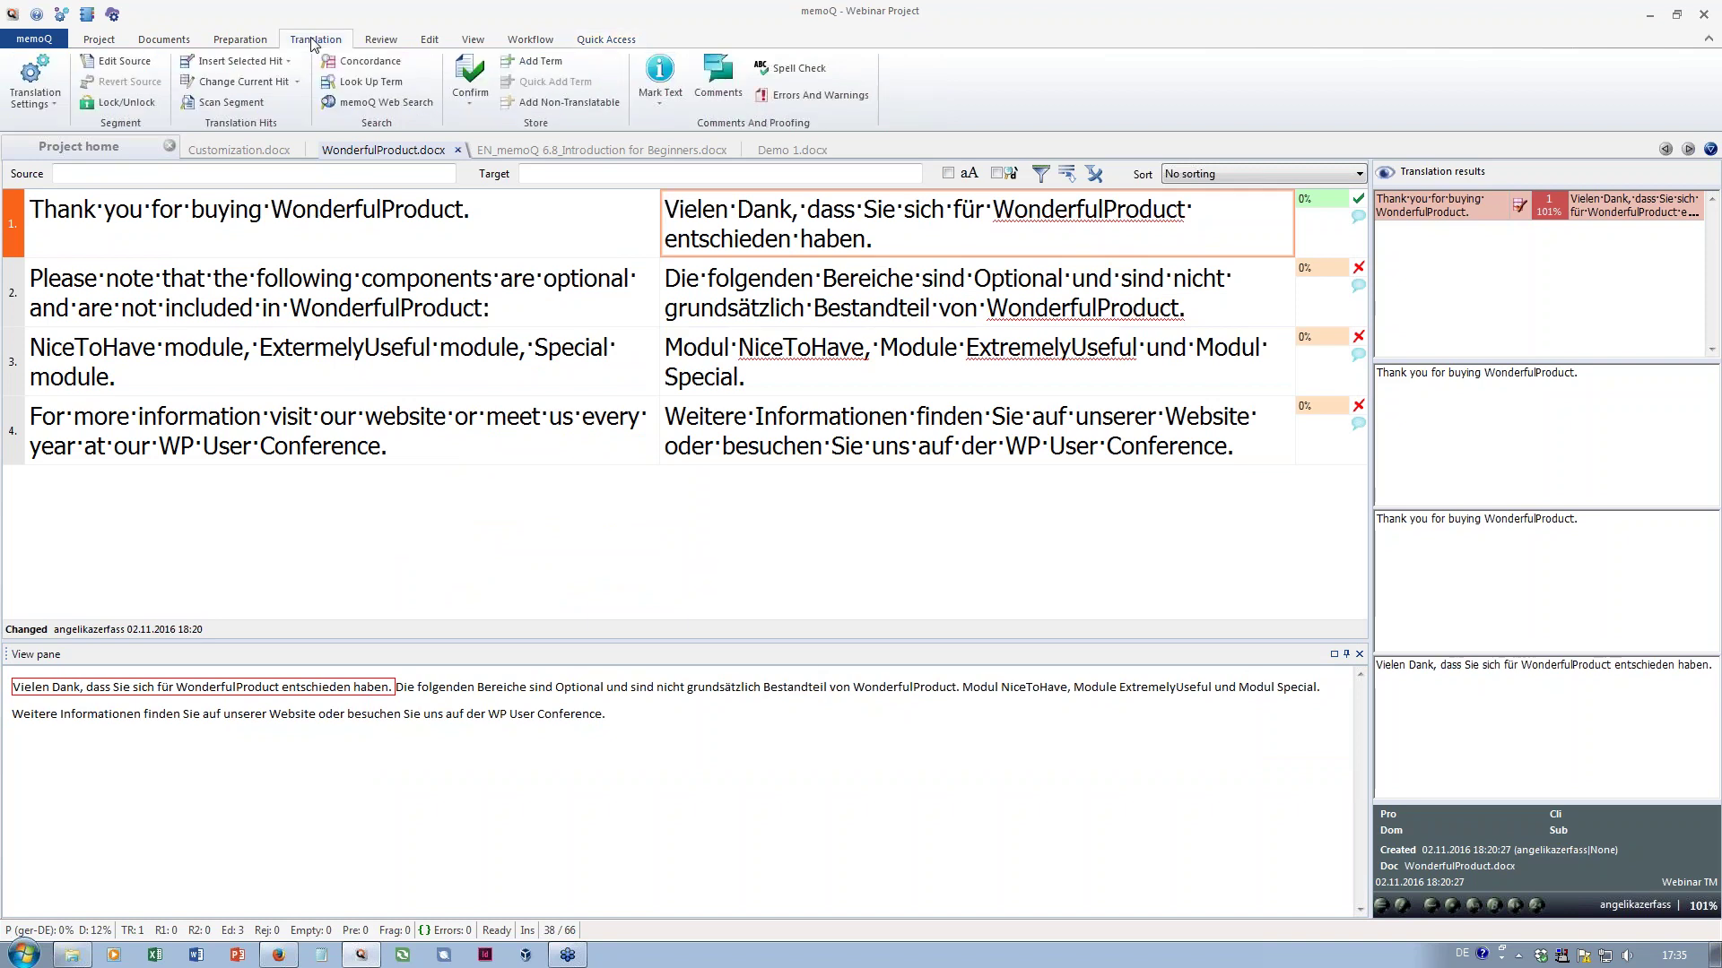
left_click(818, 76)
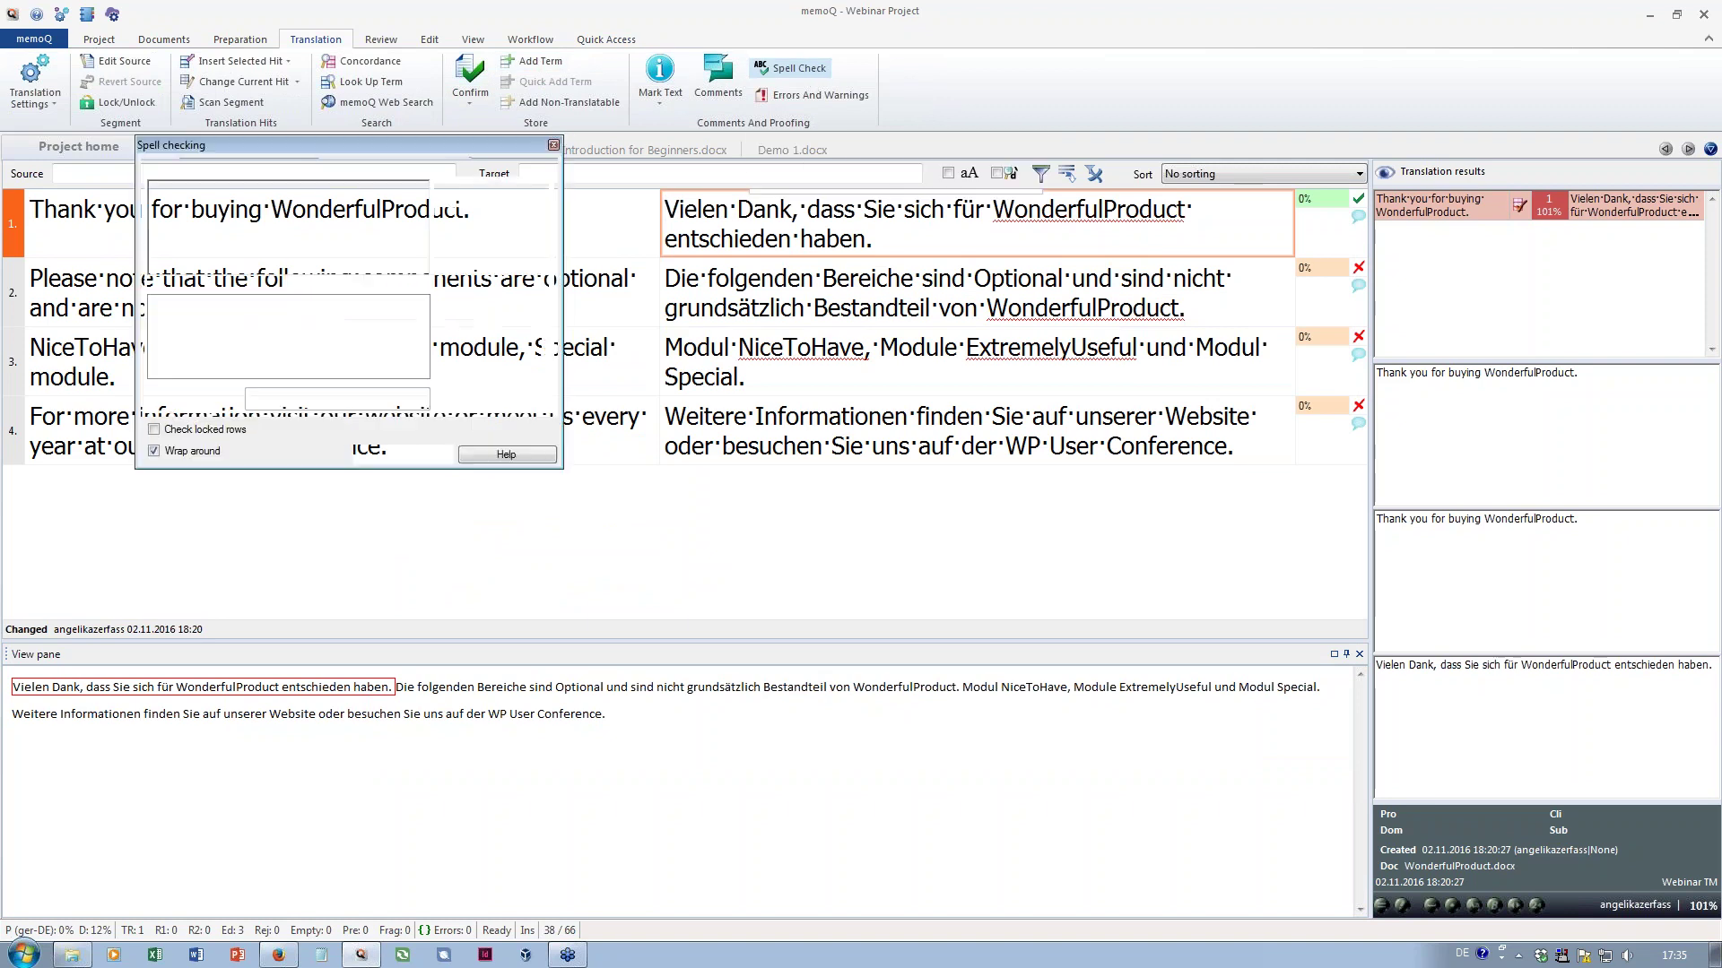
left_click_drag(508, 147, 865, 254)
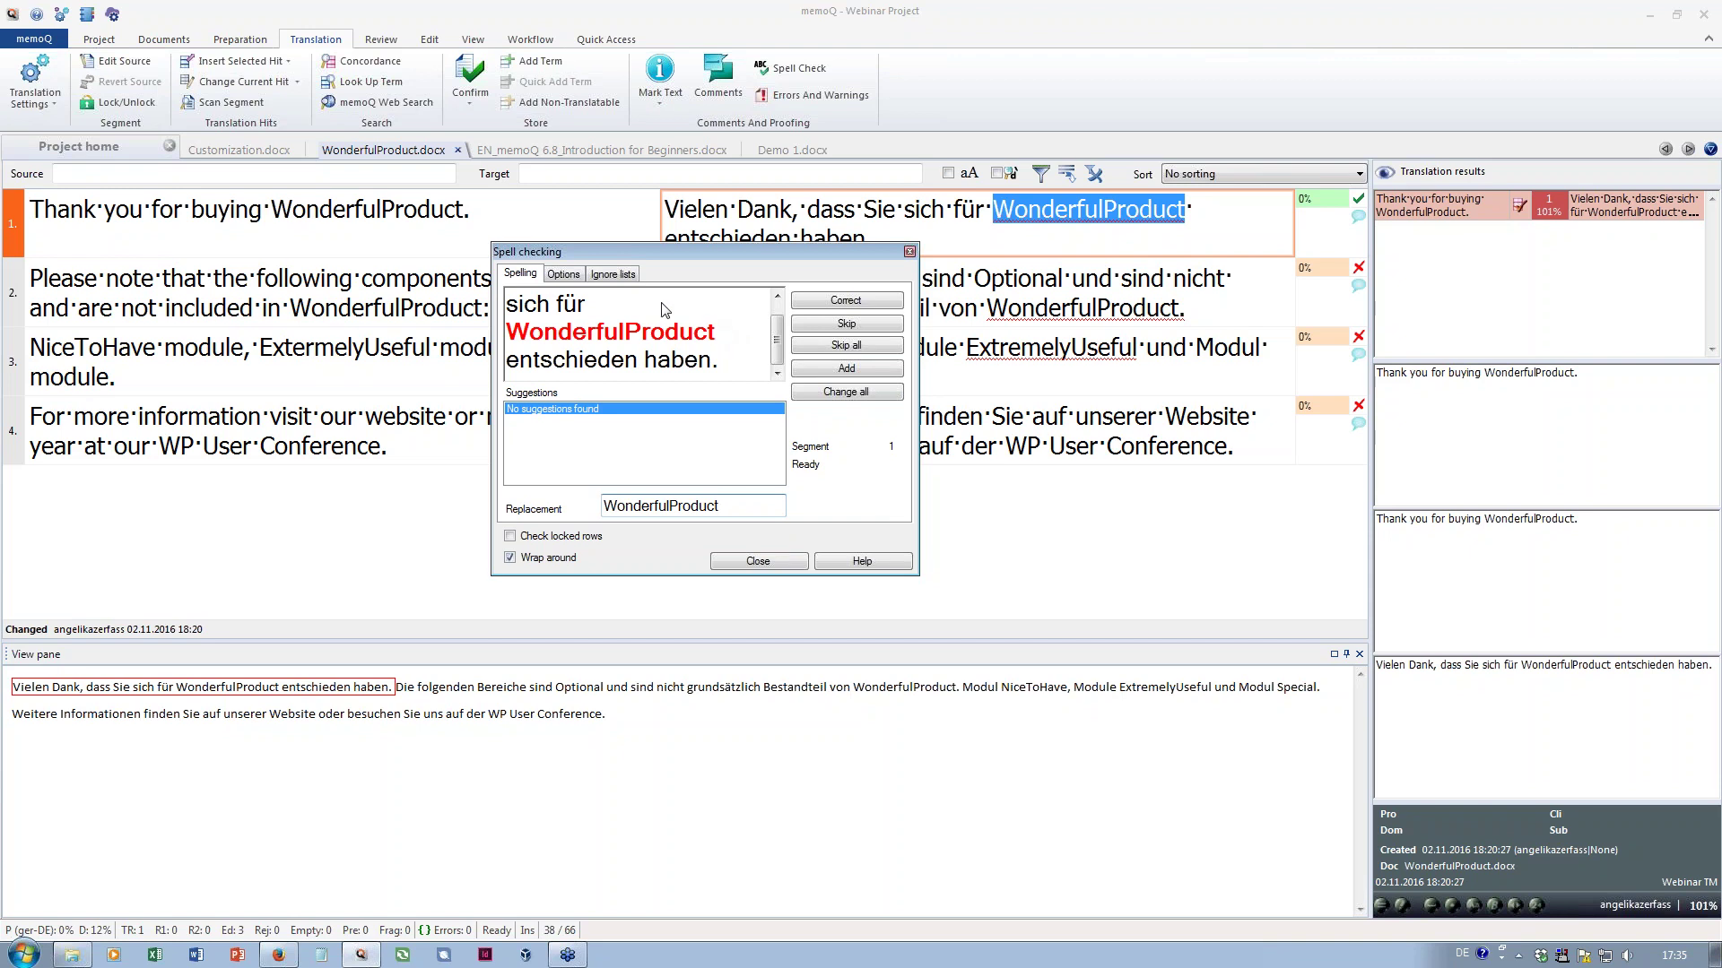
left_click(612, 285)
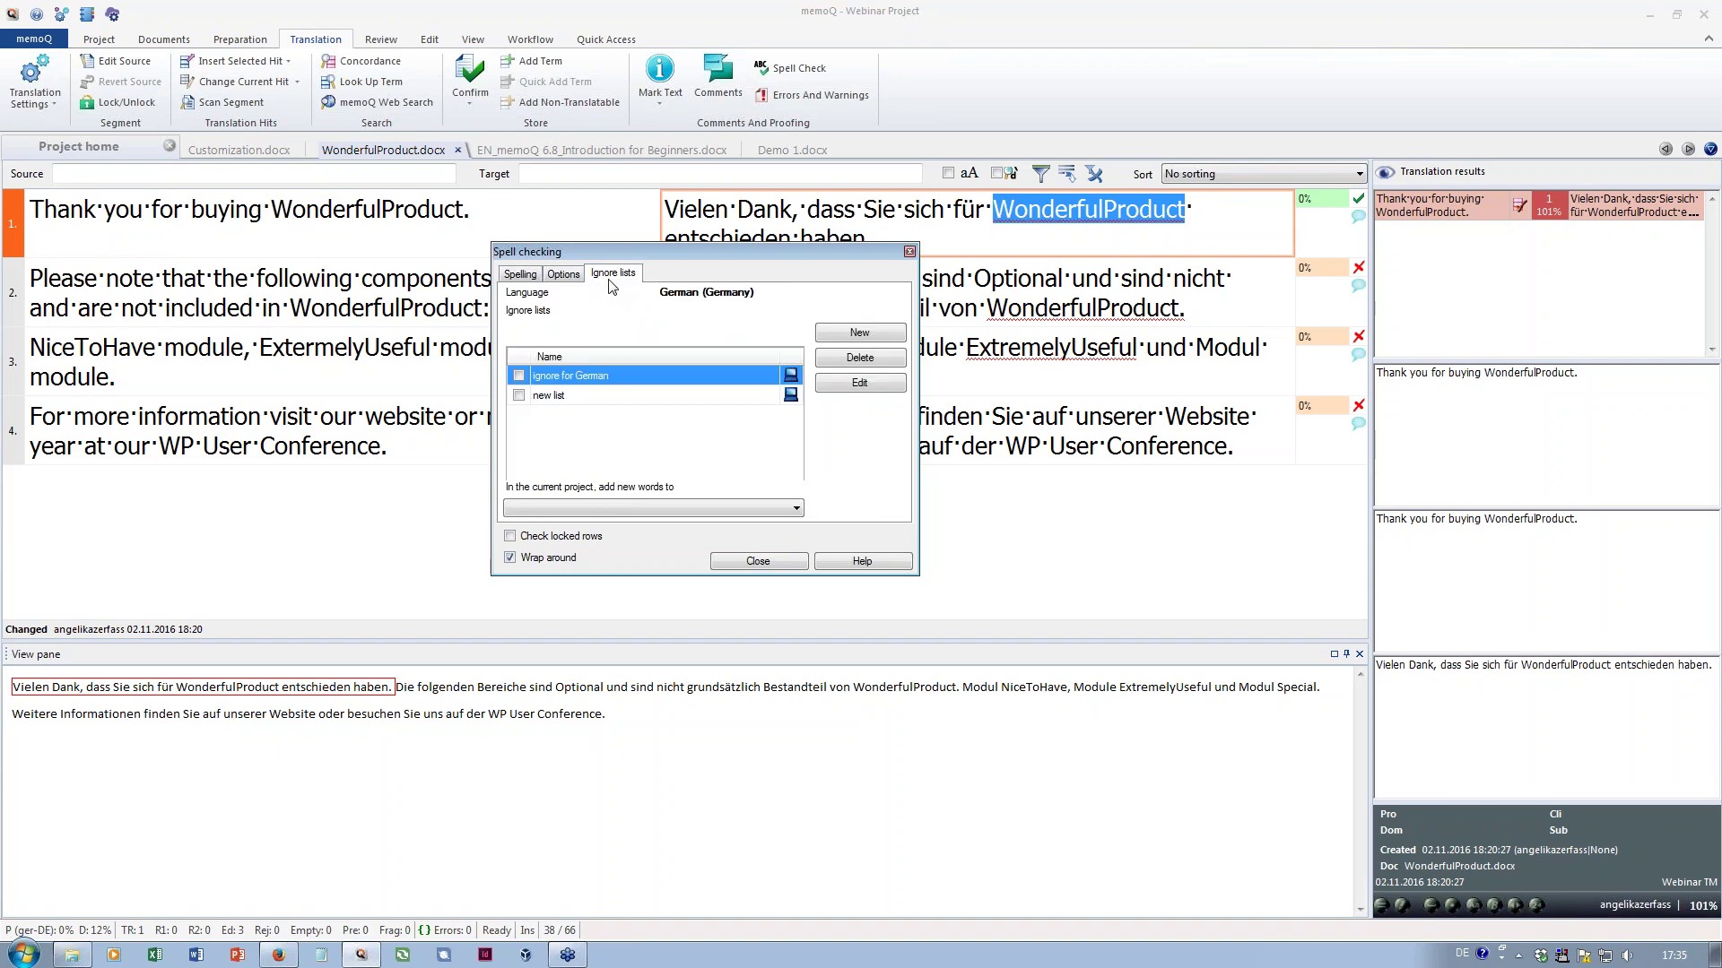
left_click(519, 377)
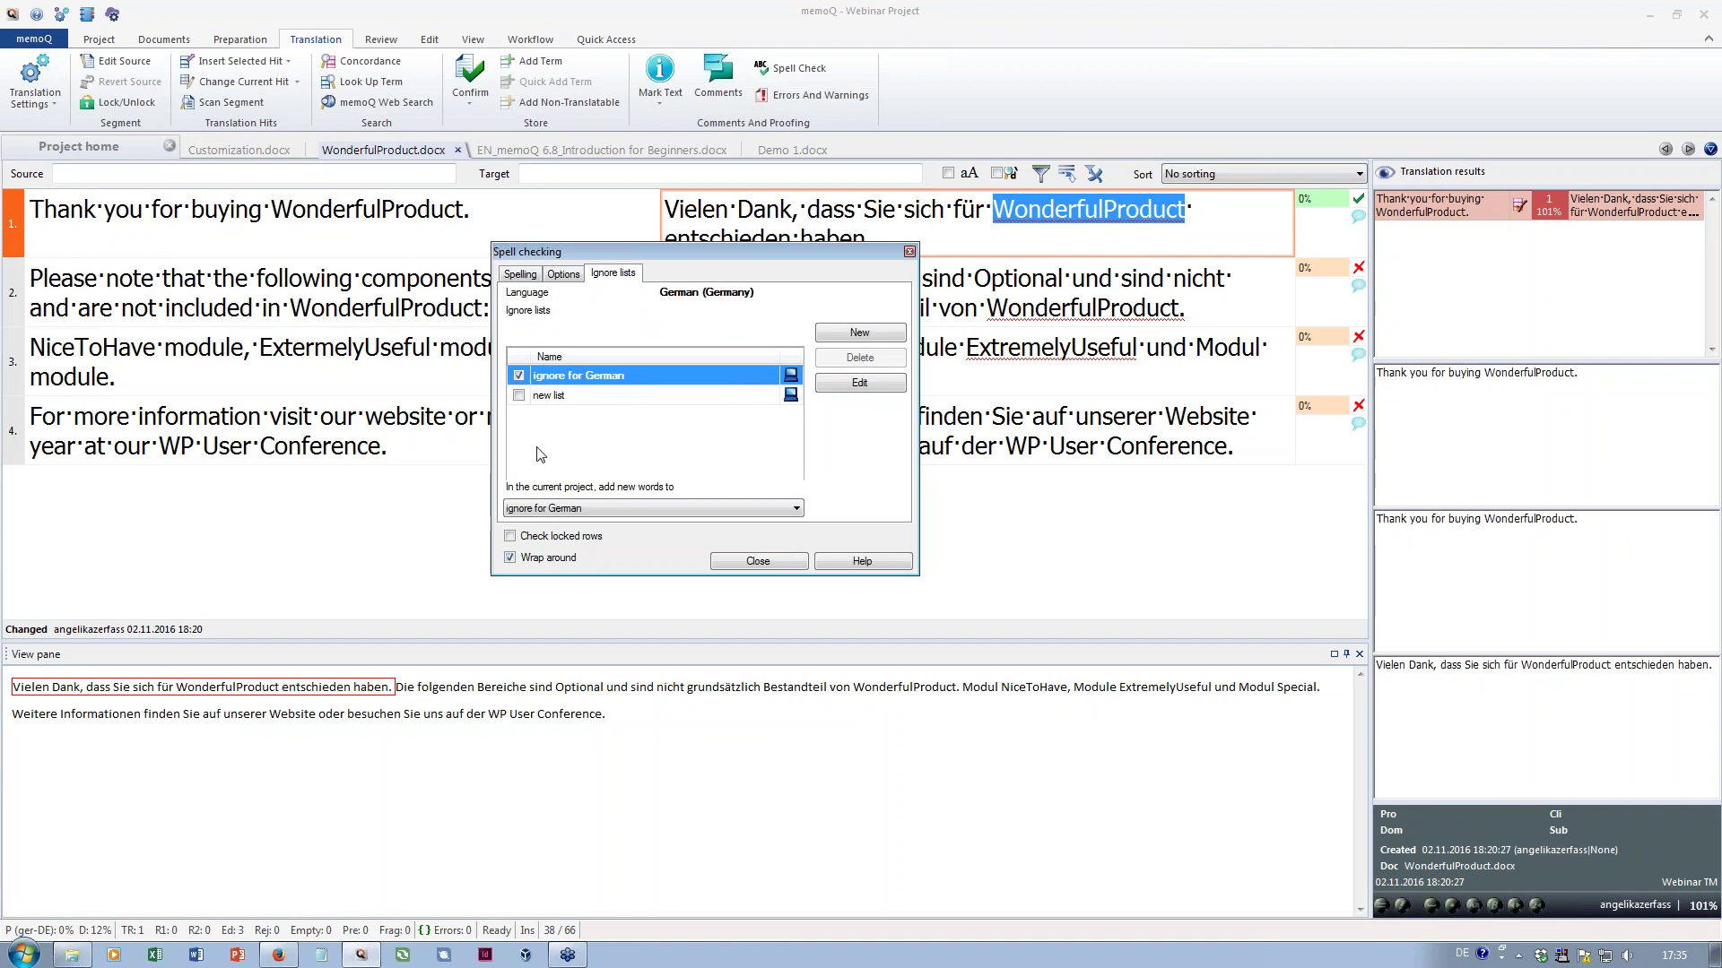
Add the flagged word WonderfulProduct to the ignore list and end the spell check
left_click(520, 274)
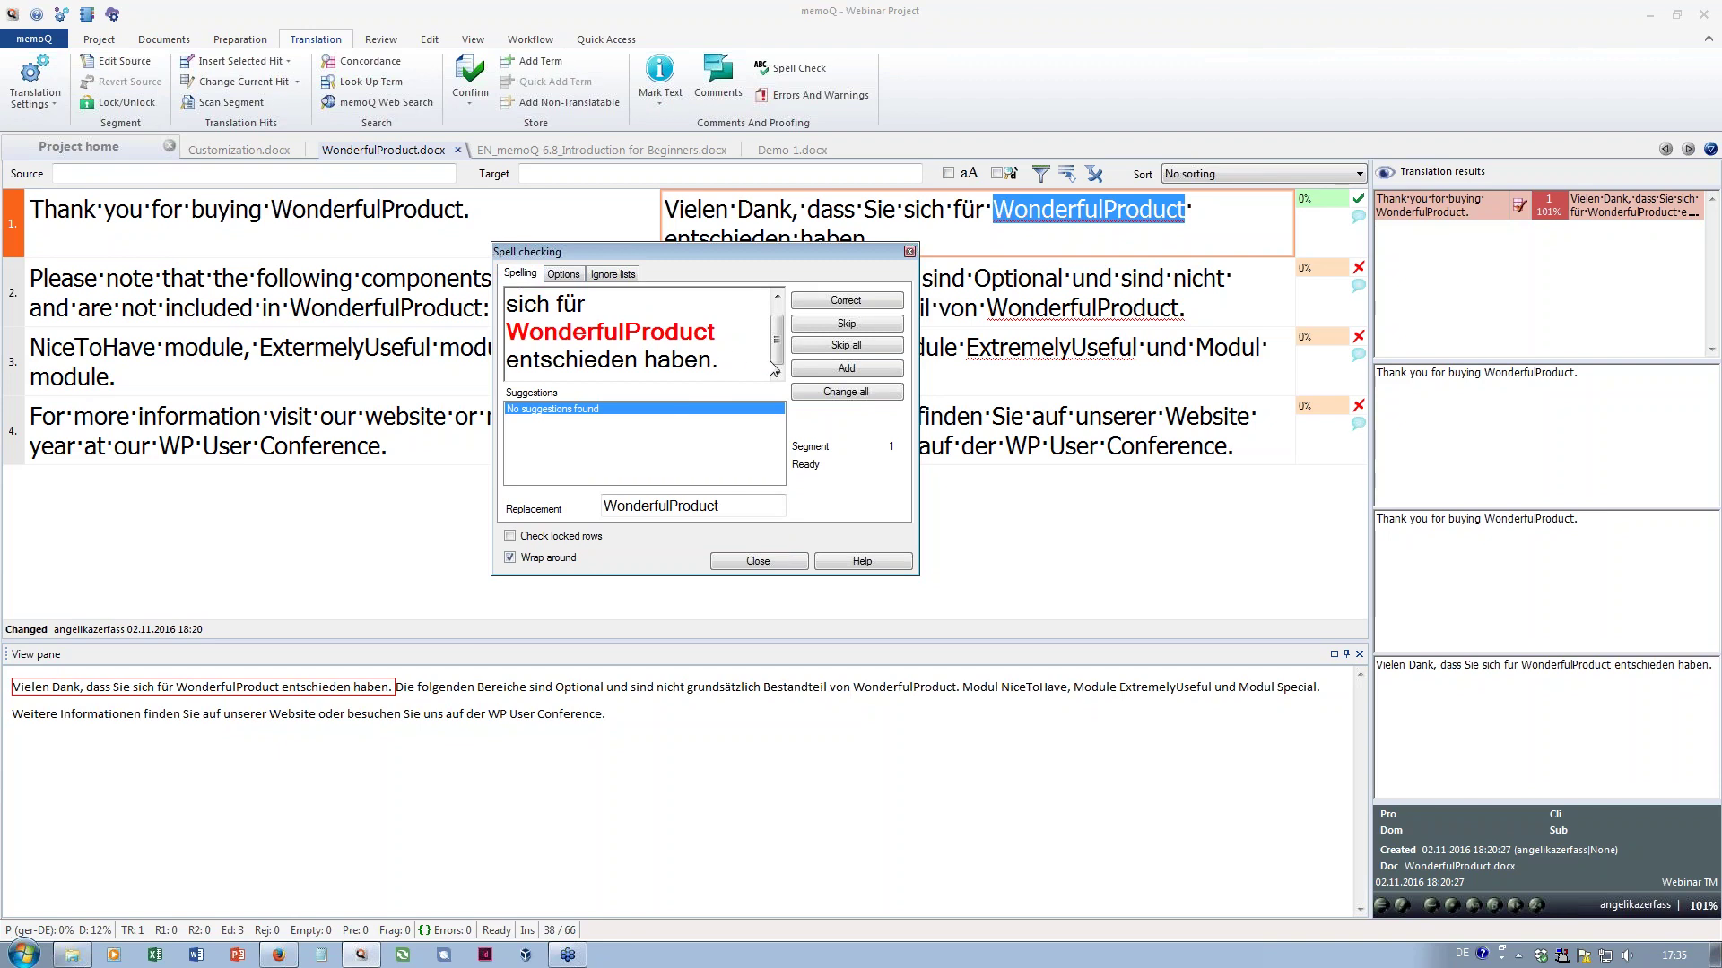
left_click_drag(813, 255, 563, 325)
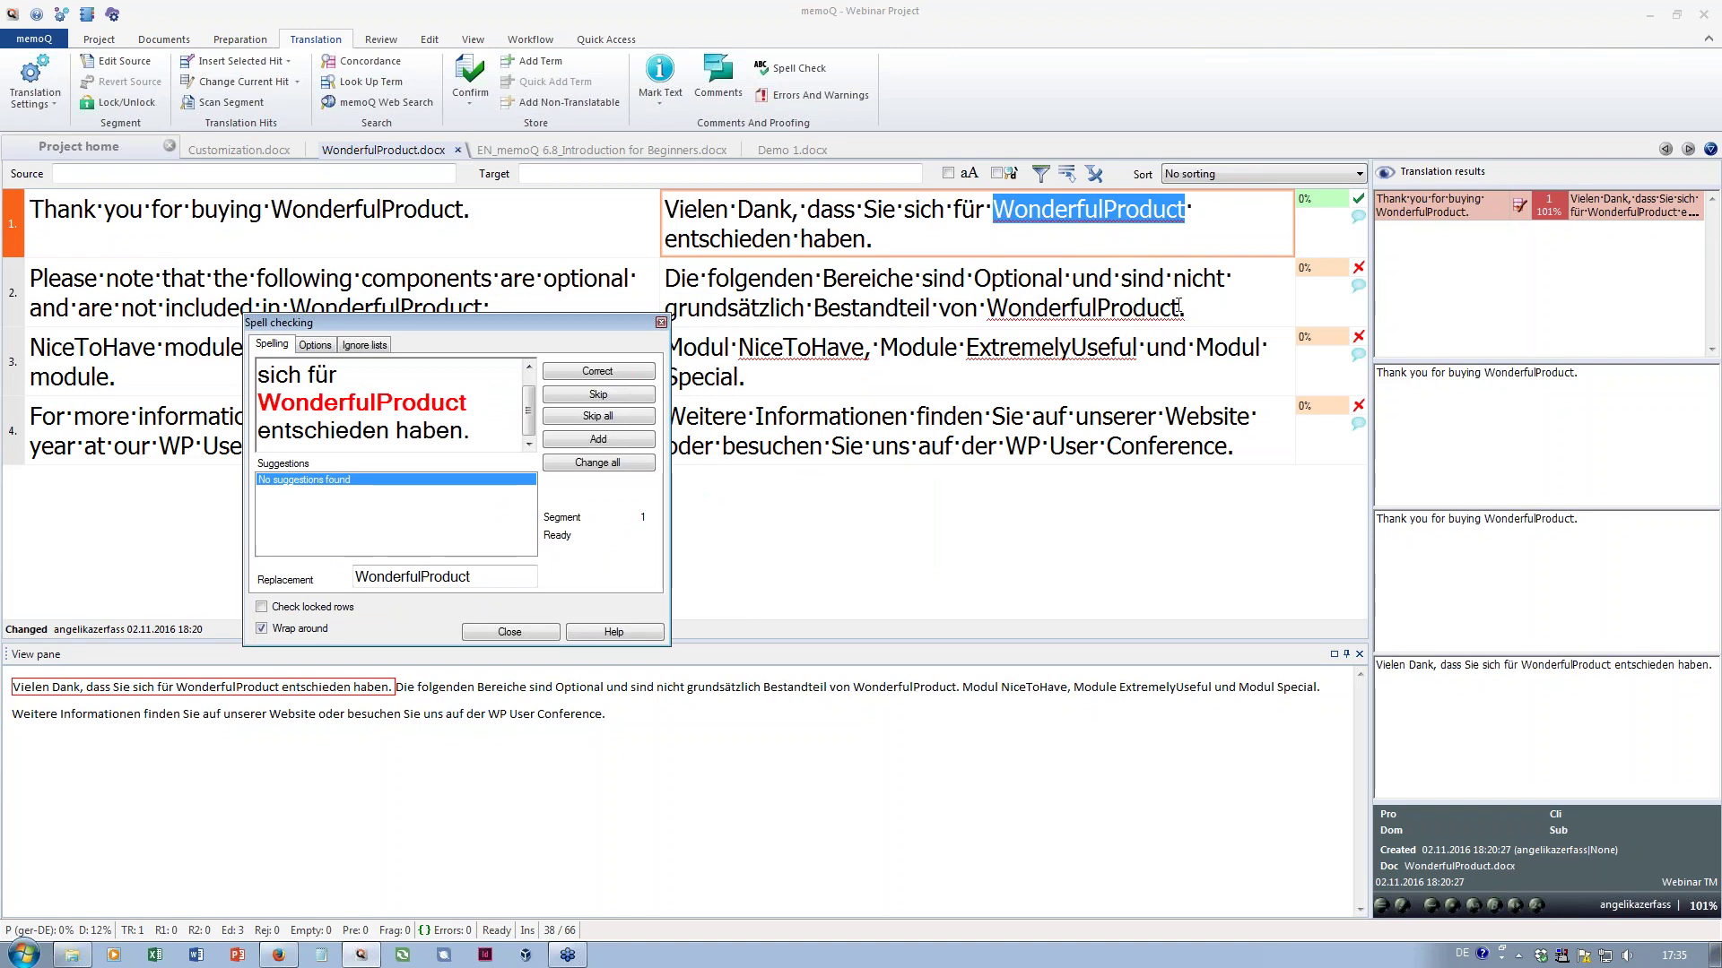
left_click(599, 442)
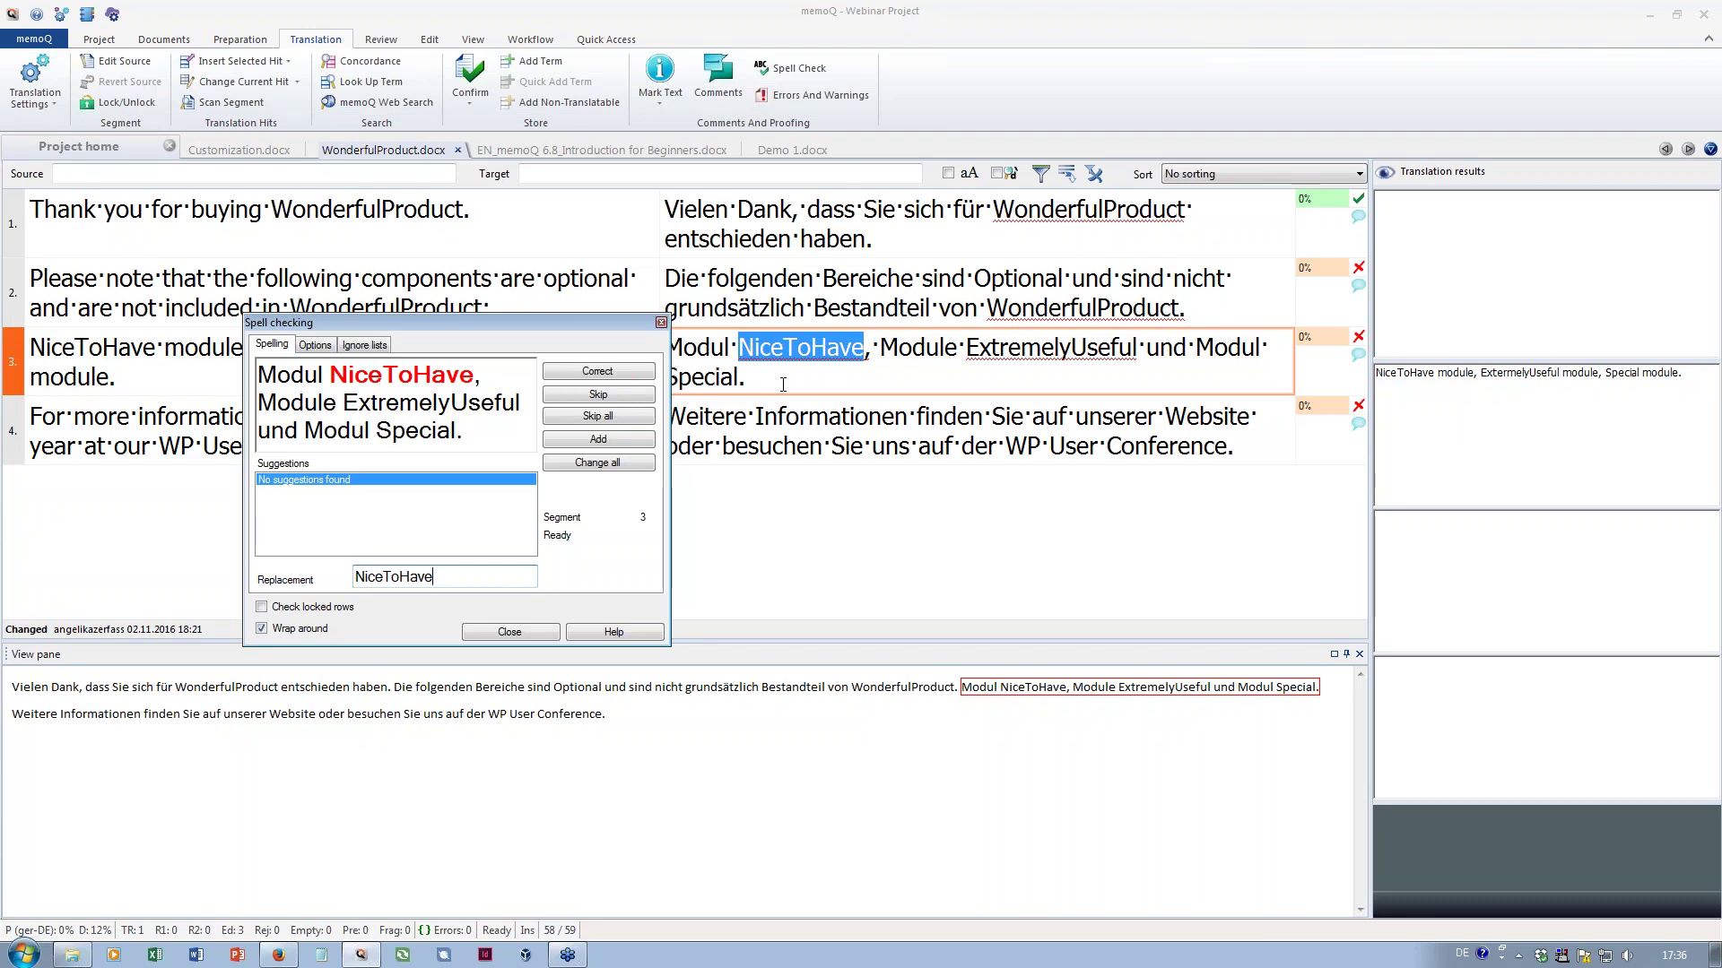
left_click(522, 633)
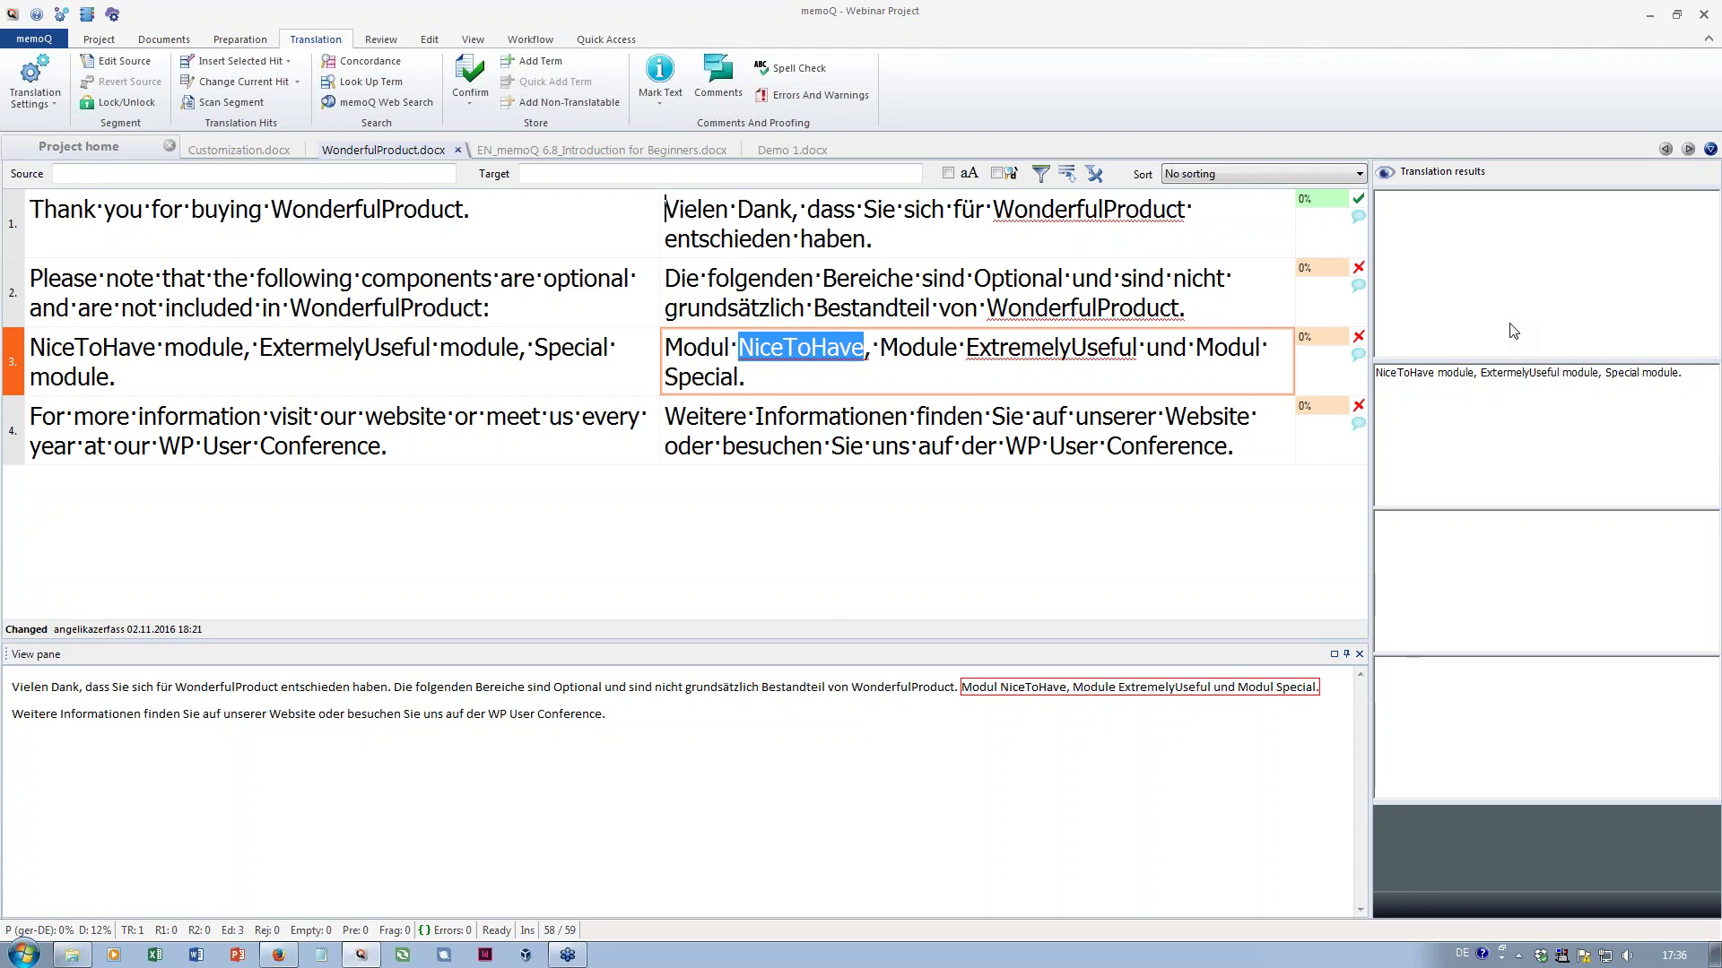
Turn on terminology plugin lookups in the translation grid and enable the EuroTermBank plugin
left_click(61, 15)
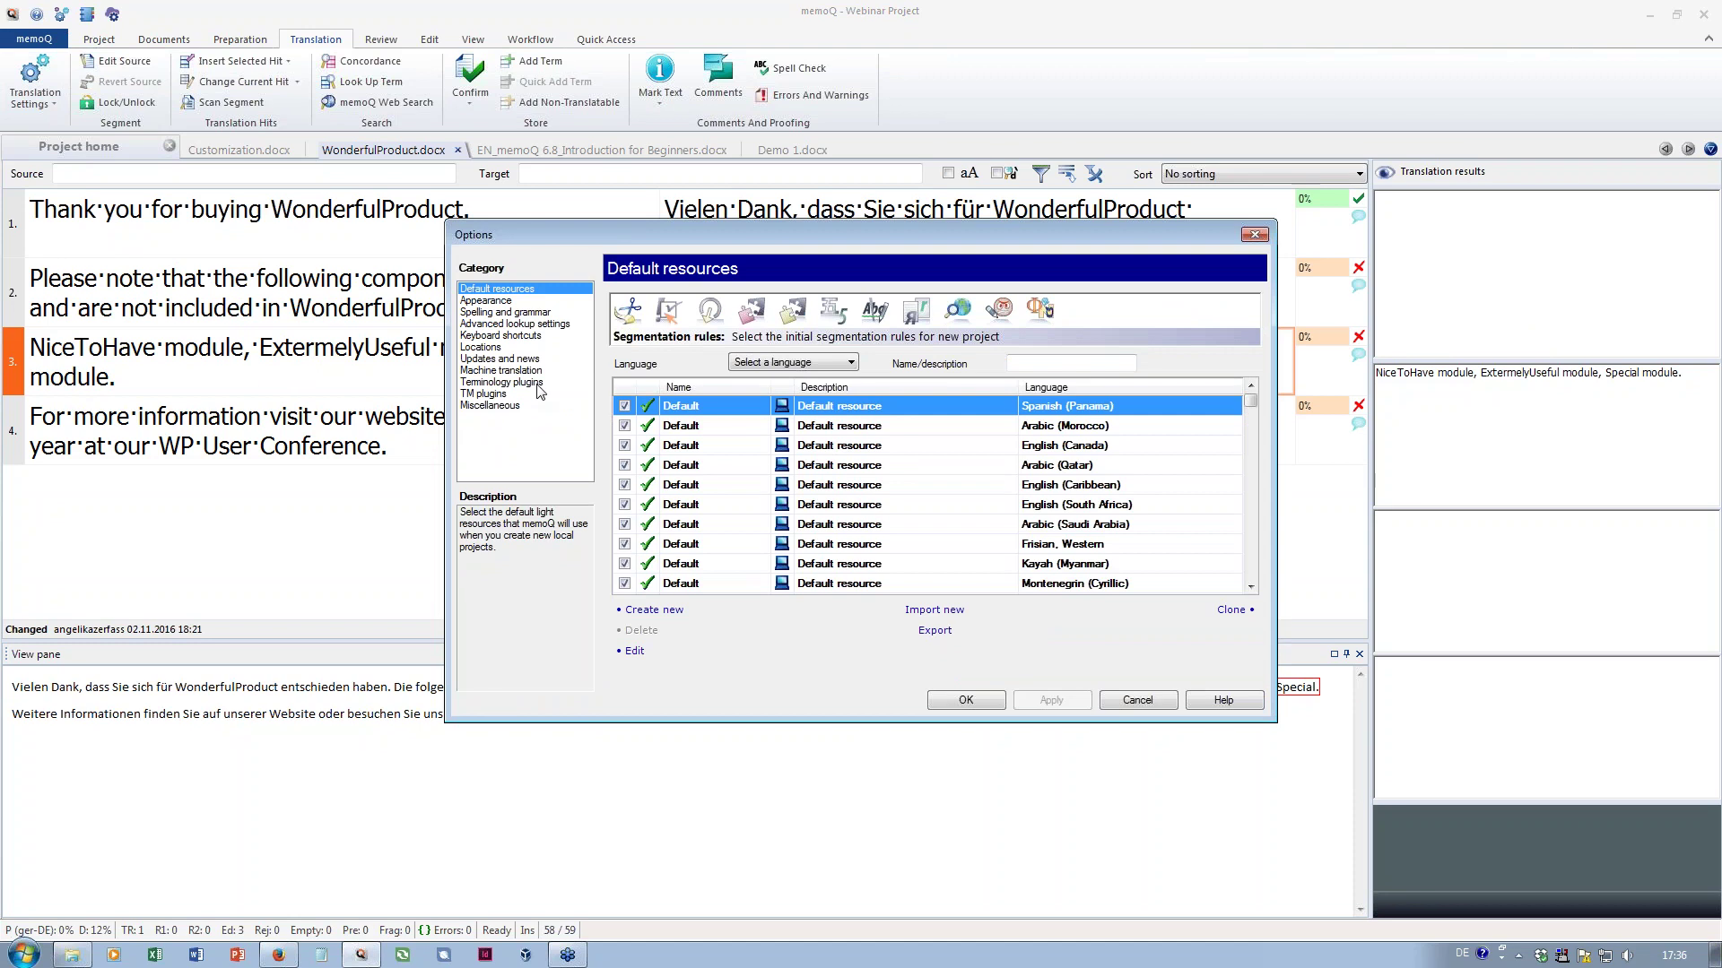
left_click(538, 383)
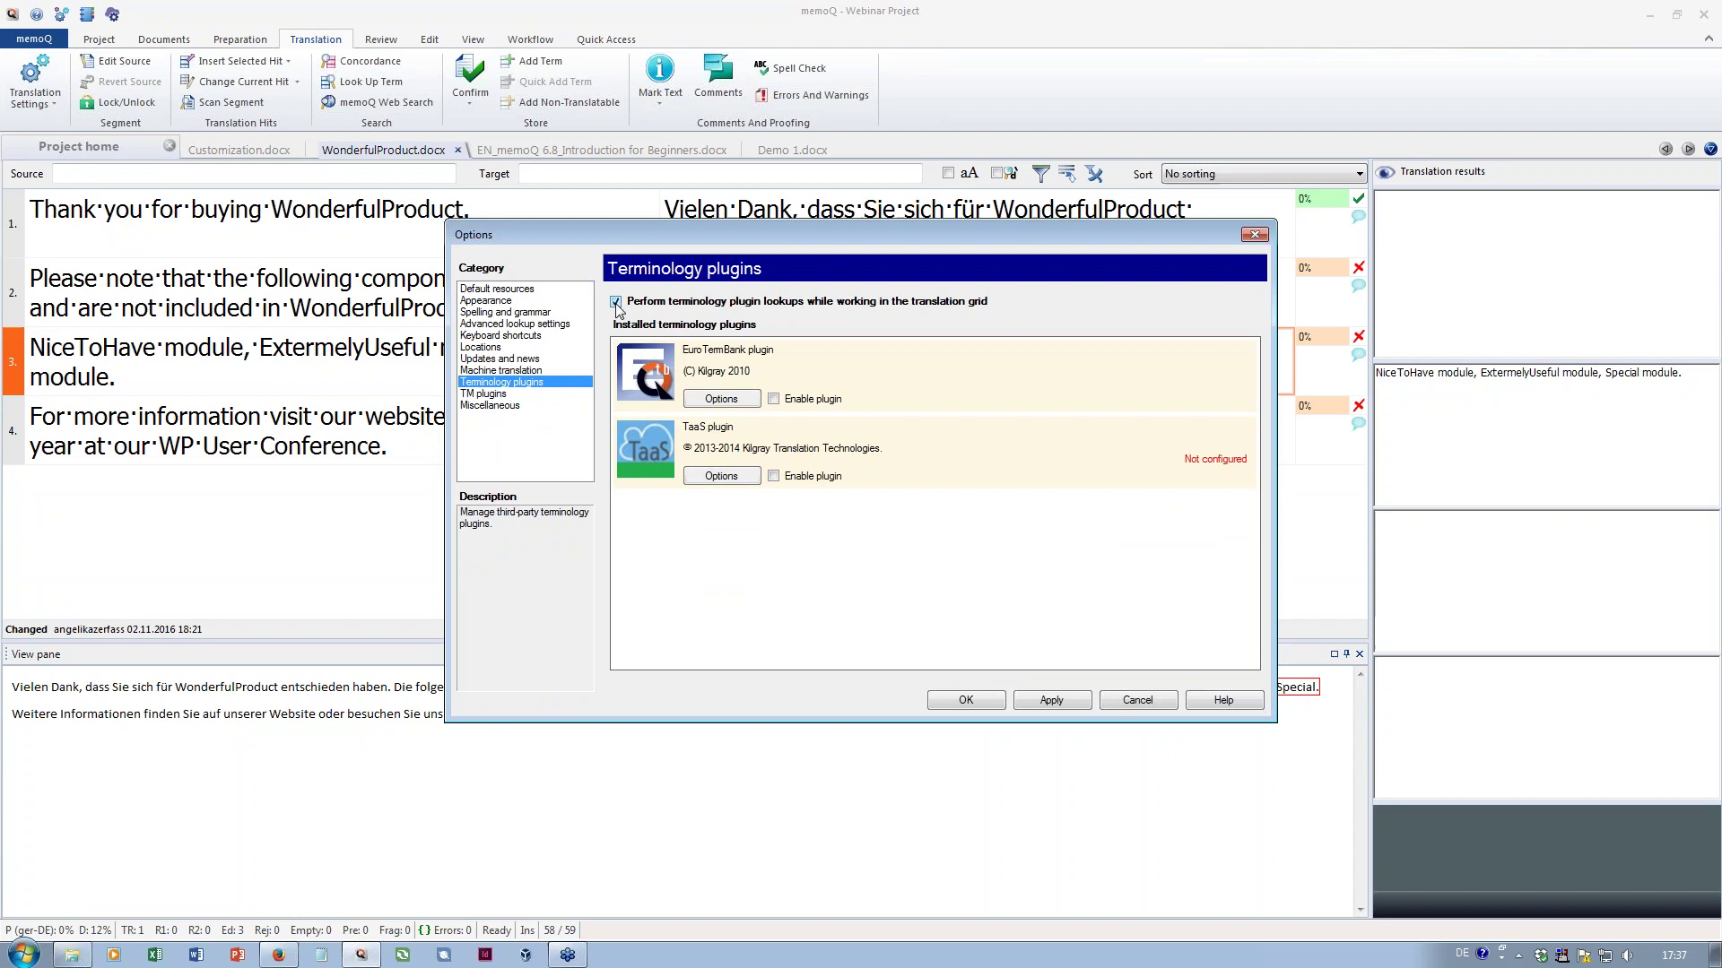
left_click(777, 401)
left_click(1052, 700)
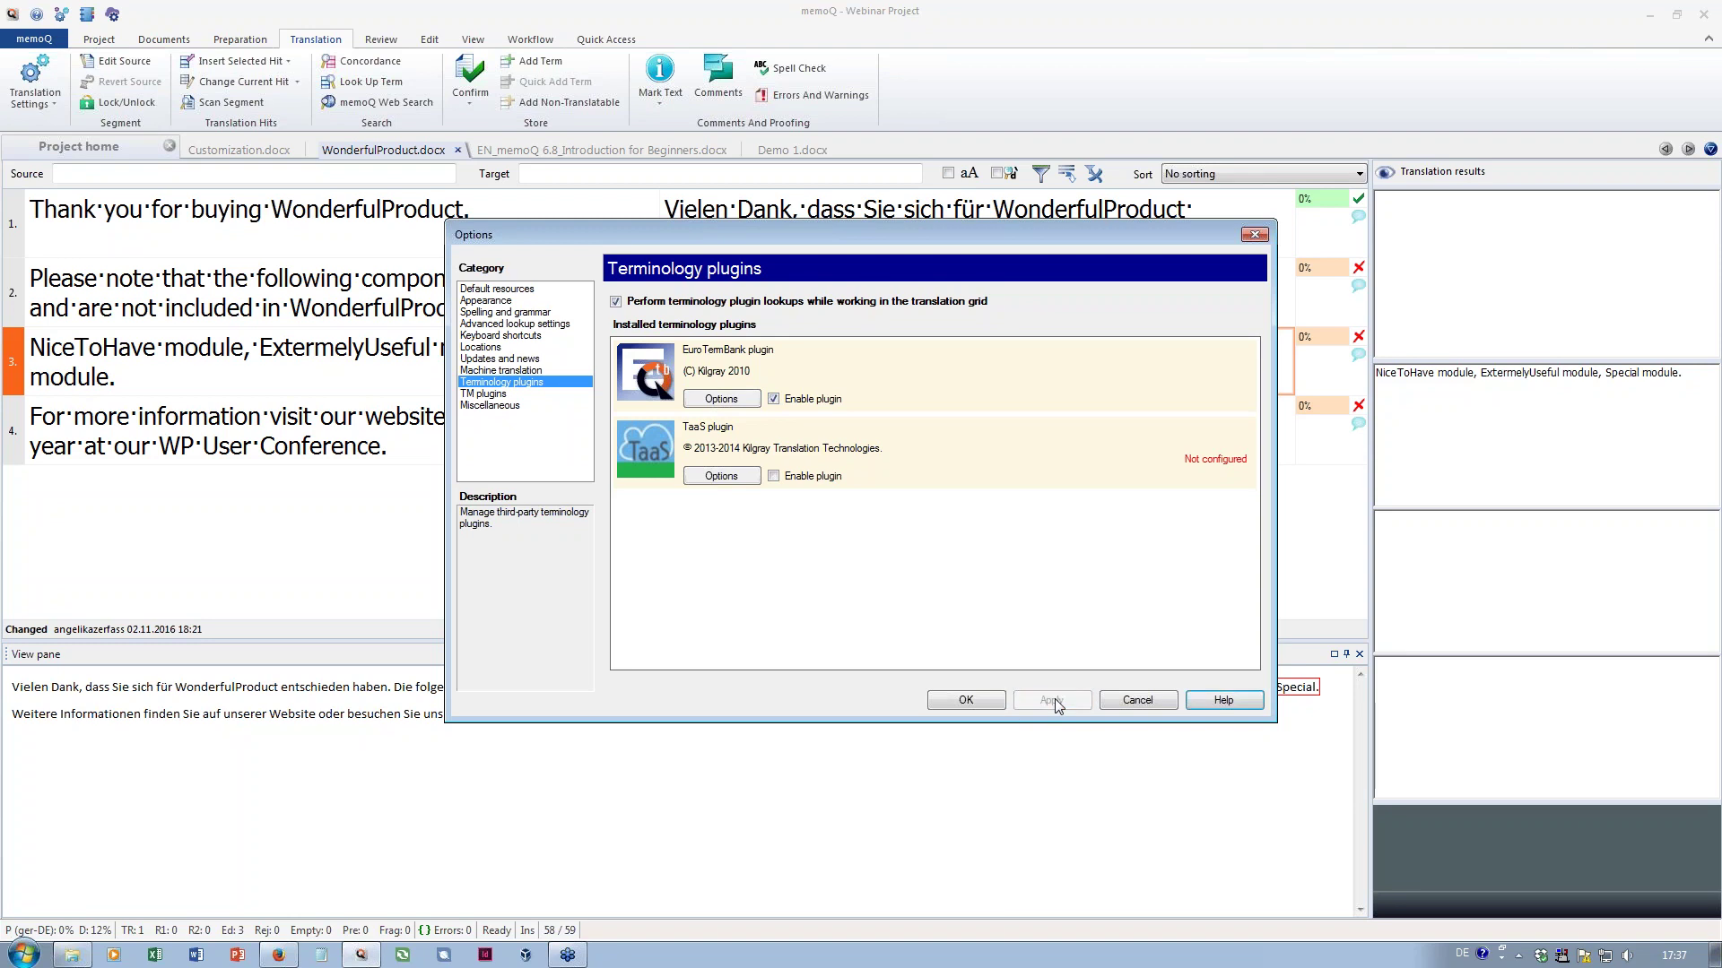
left_click(972, 698)
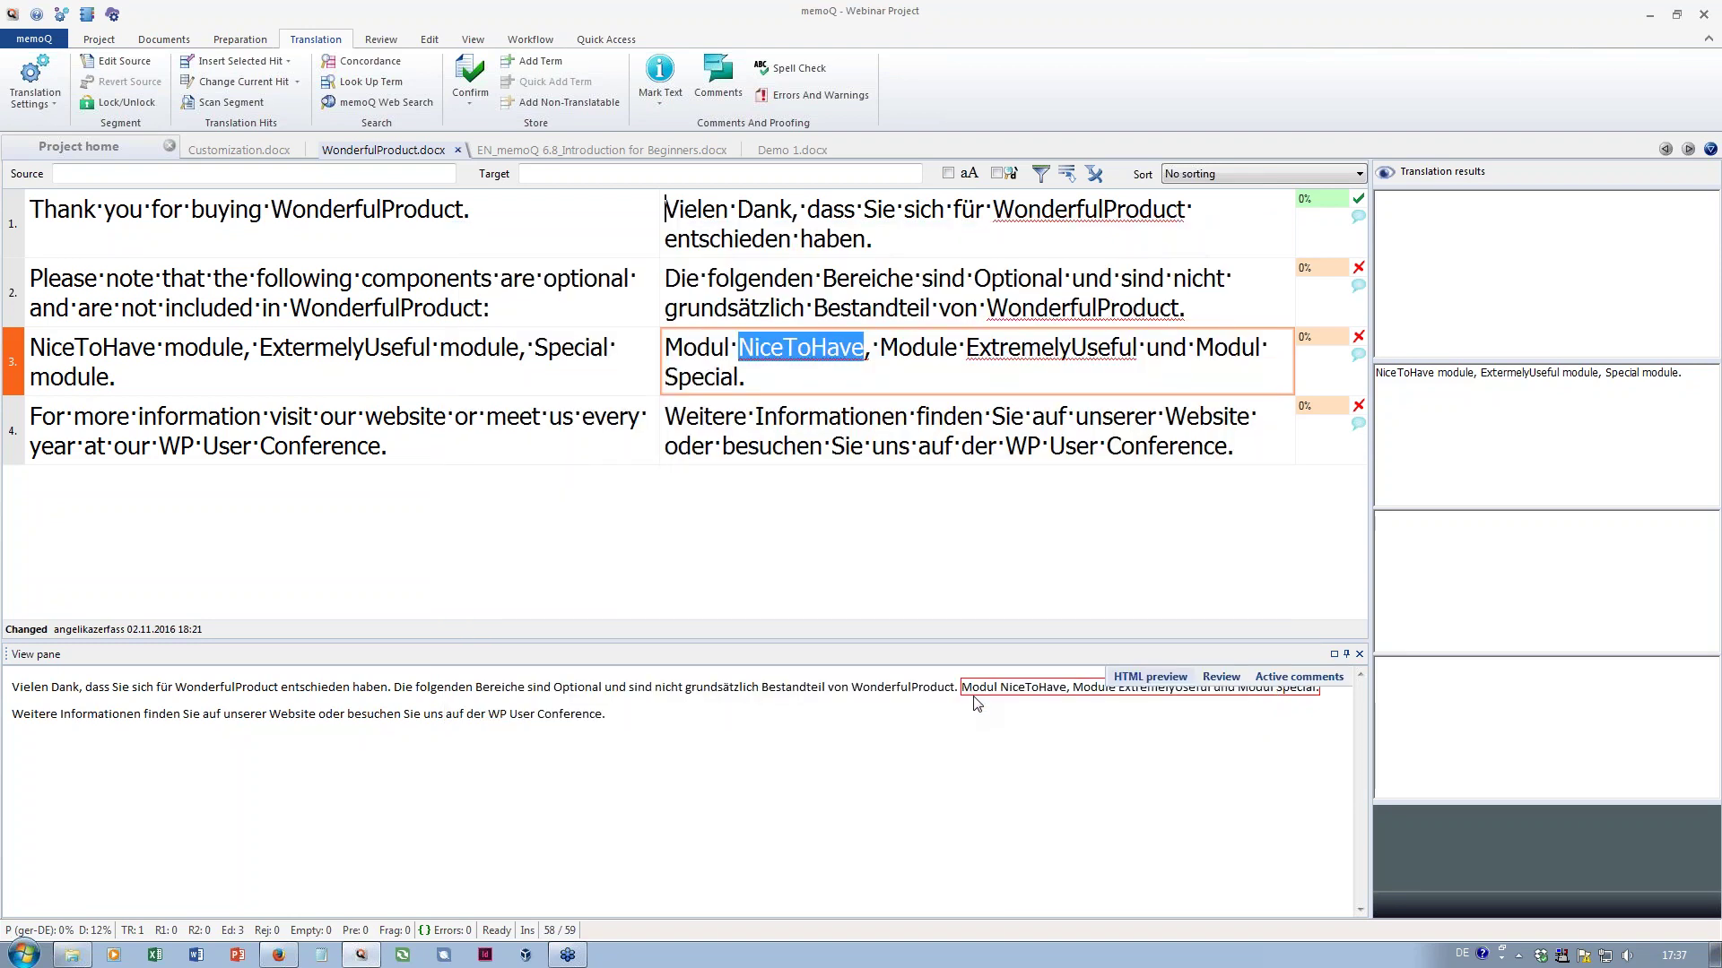
Retrieve the terminology hits for segment 2 and enlarge the translation results list to show all of them
left_click(1250, 308)
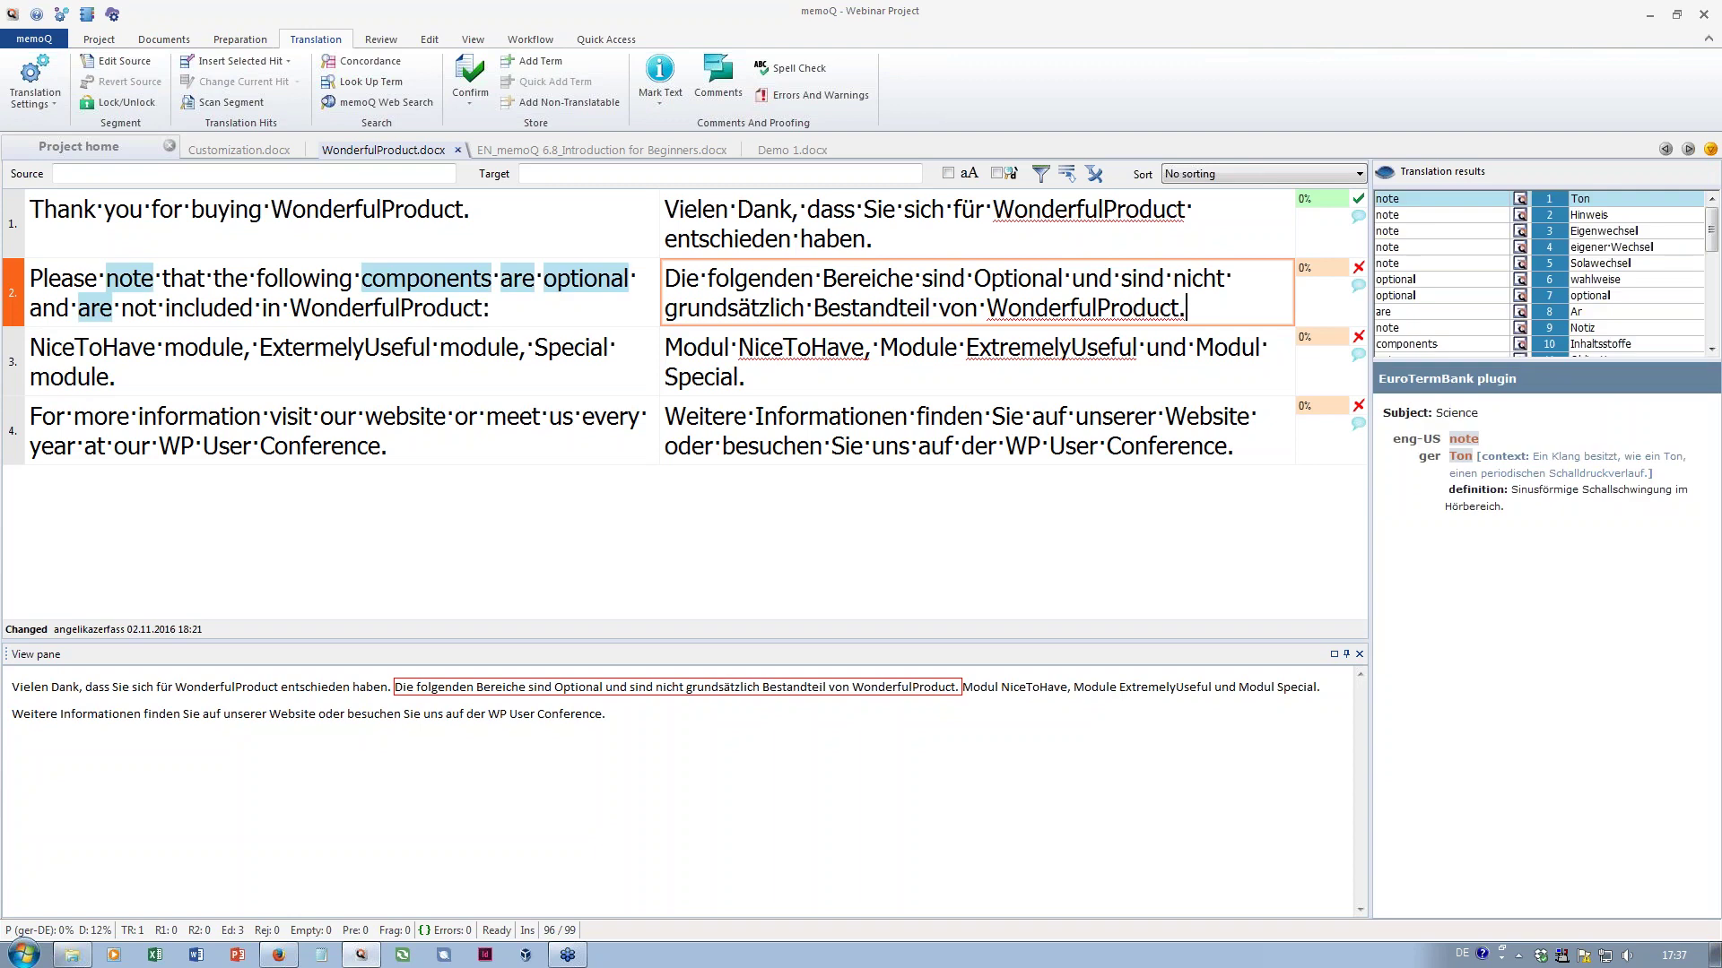
left_click_drag(1605, 362, 1618, 596)
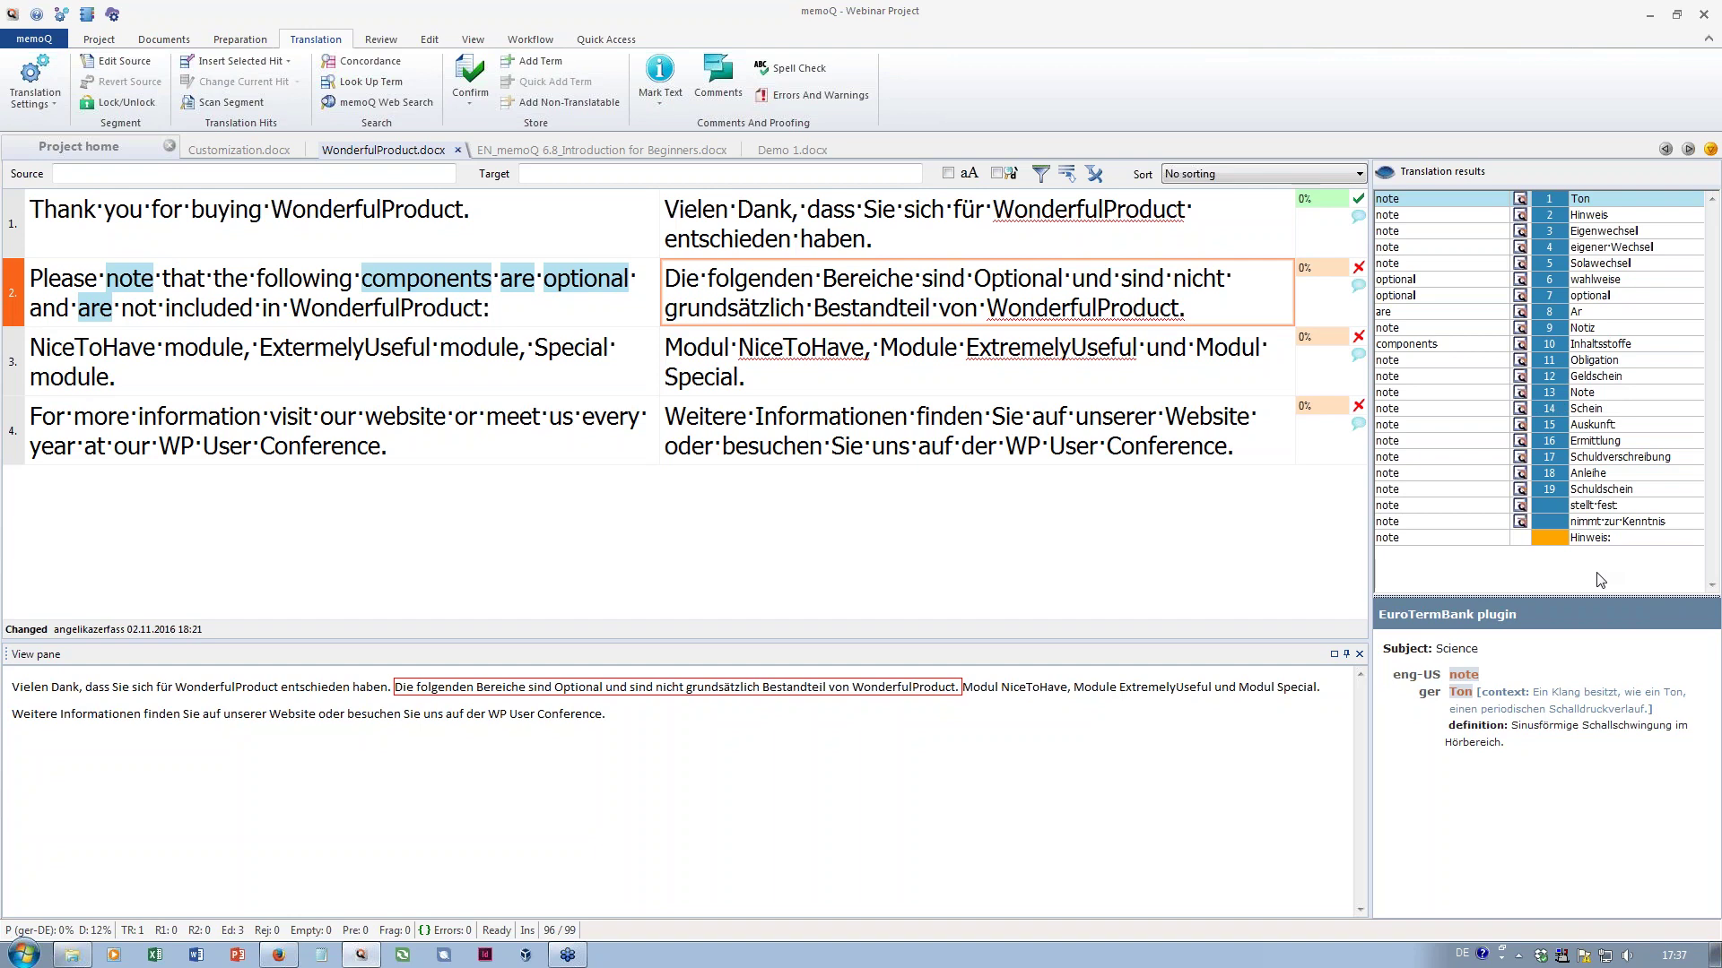
Disable the EuroTermBank plugin and terminology plugin lookups, and refresh the translation results for segment 2
left_click(61, 14)
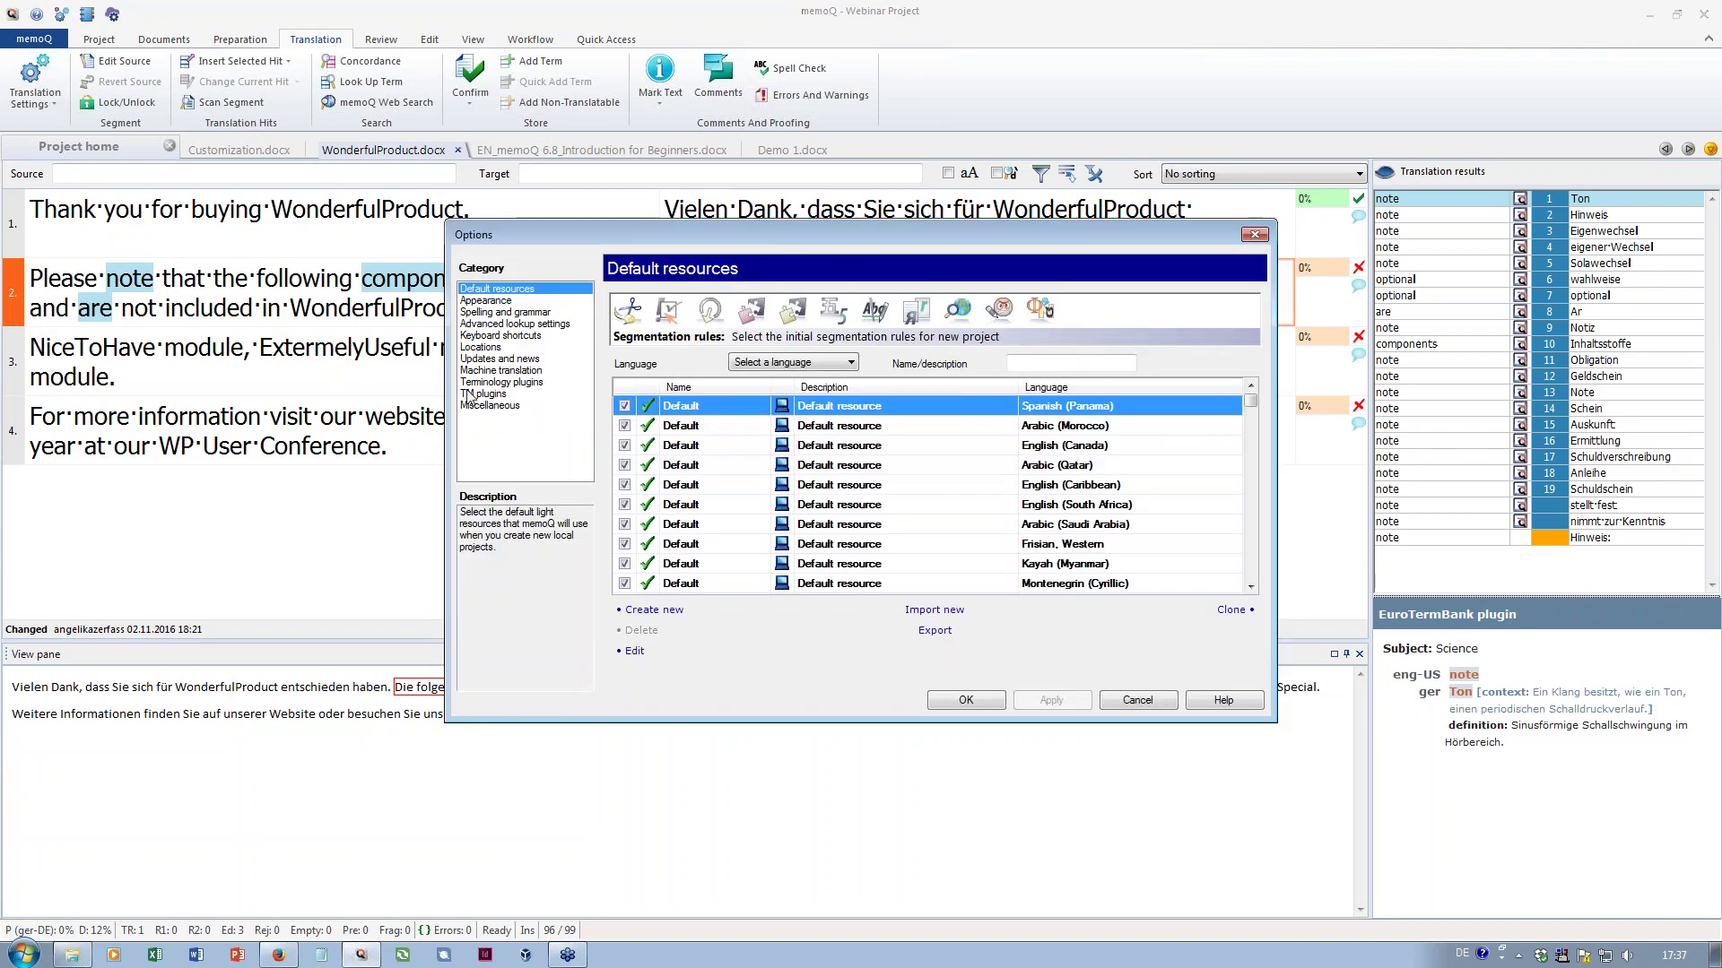
left_click(533, 382)
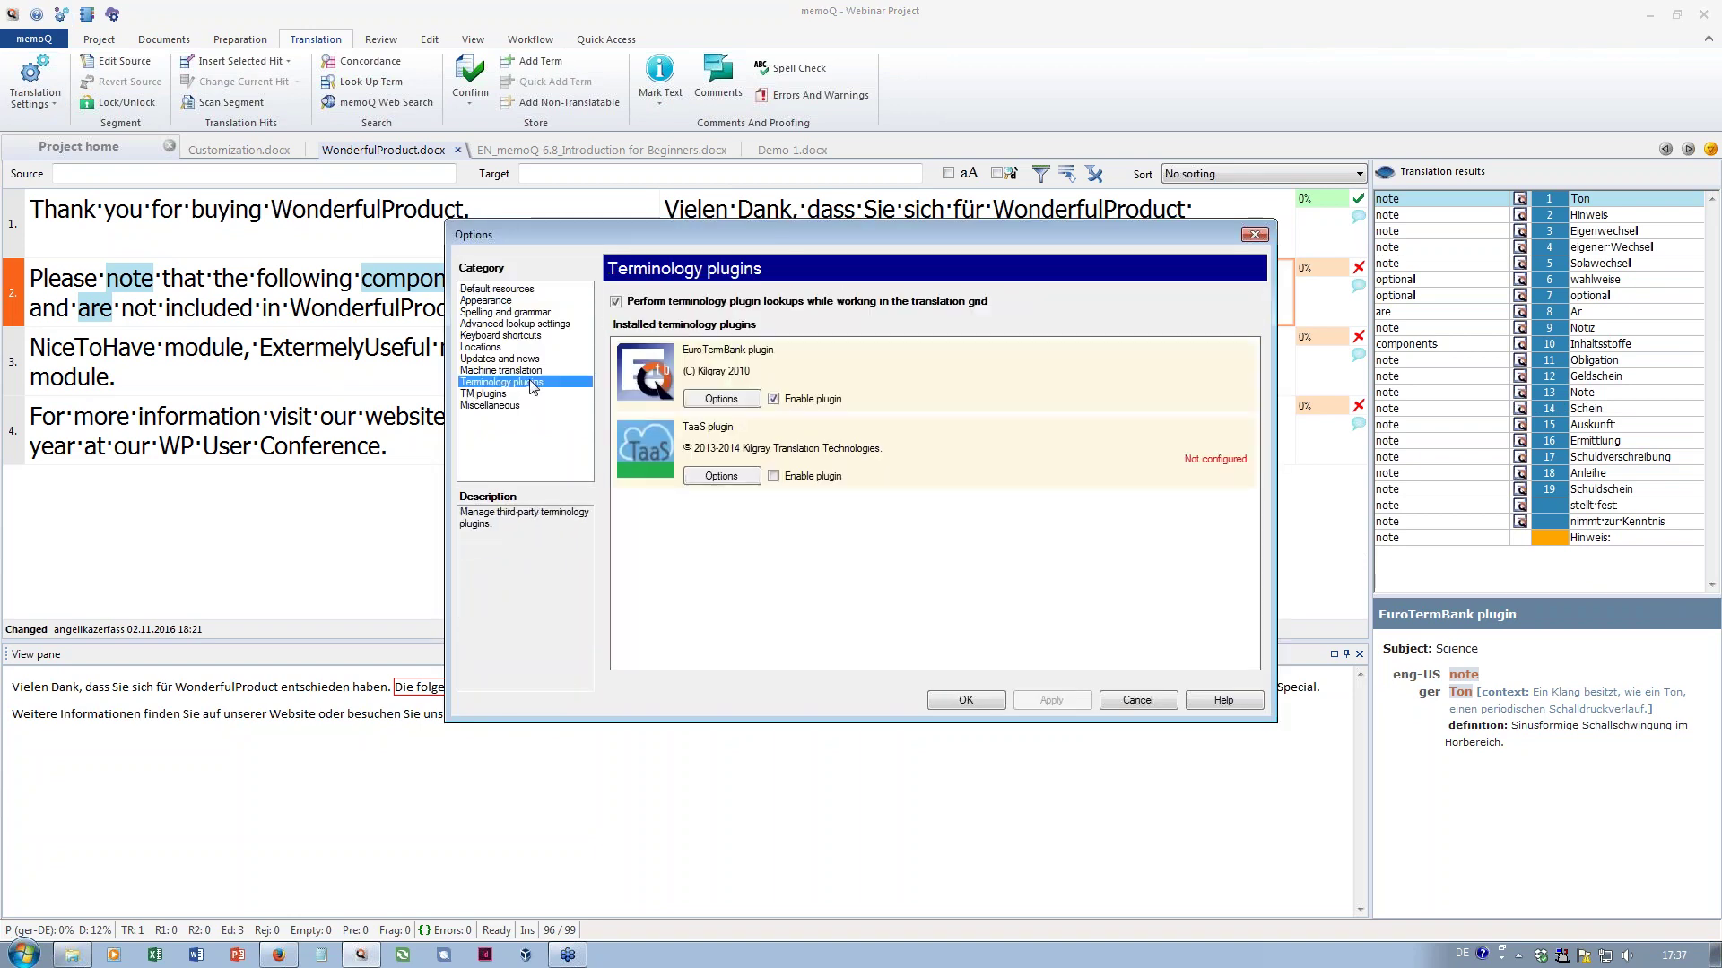
left_click(774, 400)
left_click(616, 303)
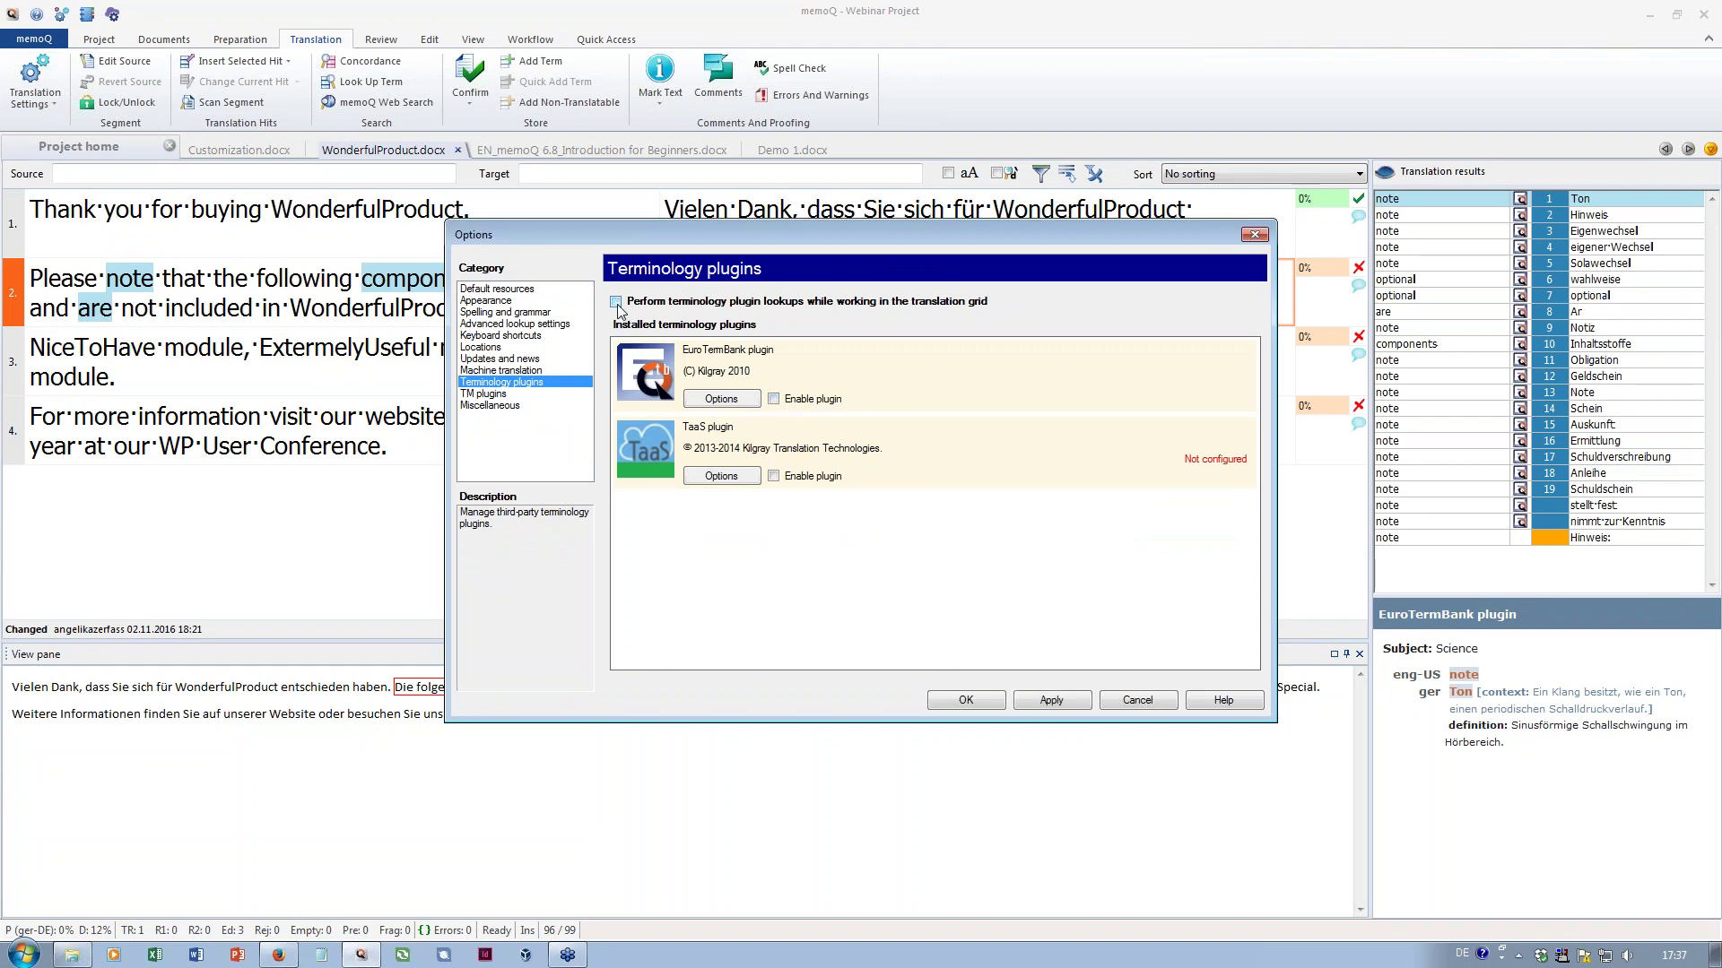
left_click(1040, 700)
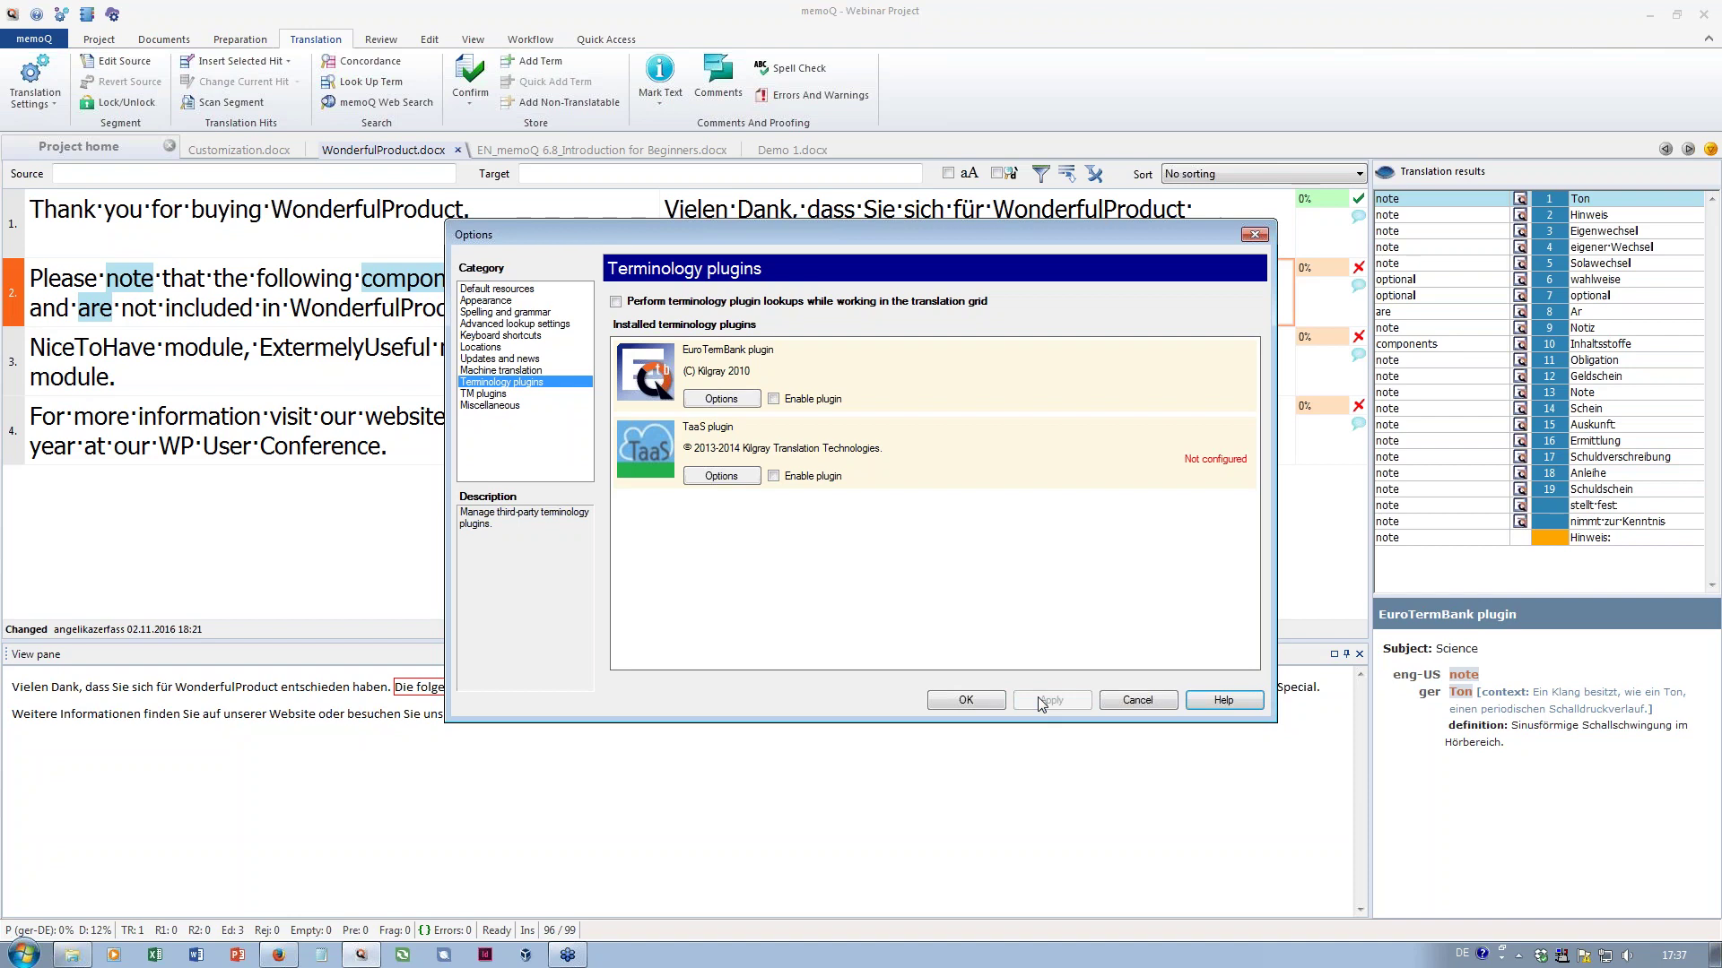
left_click(966, 699)
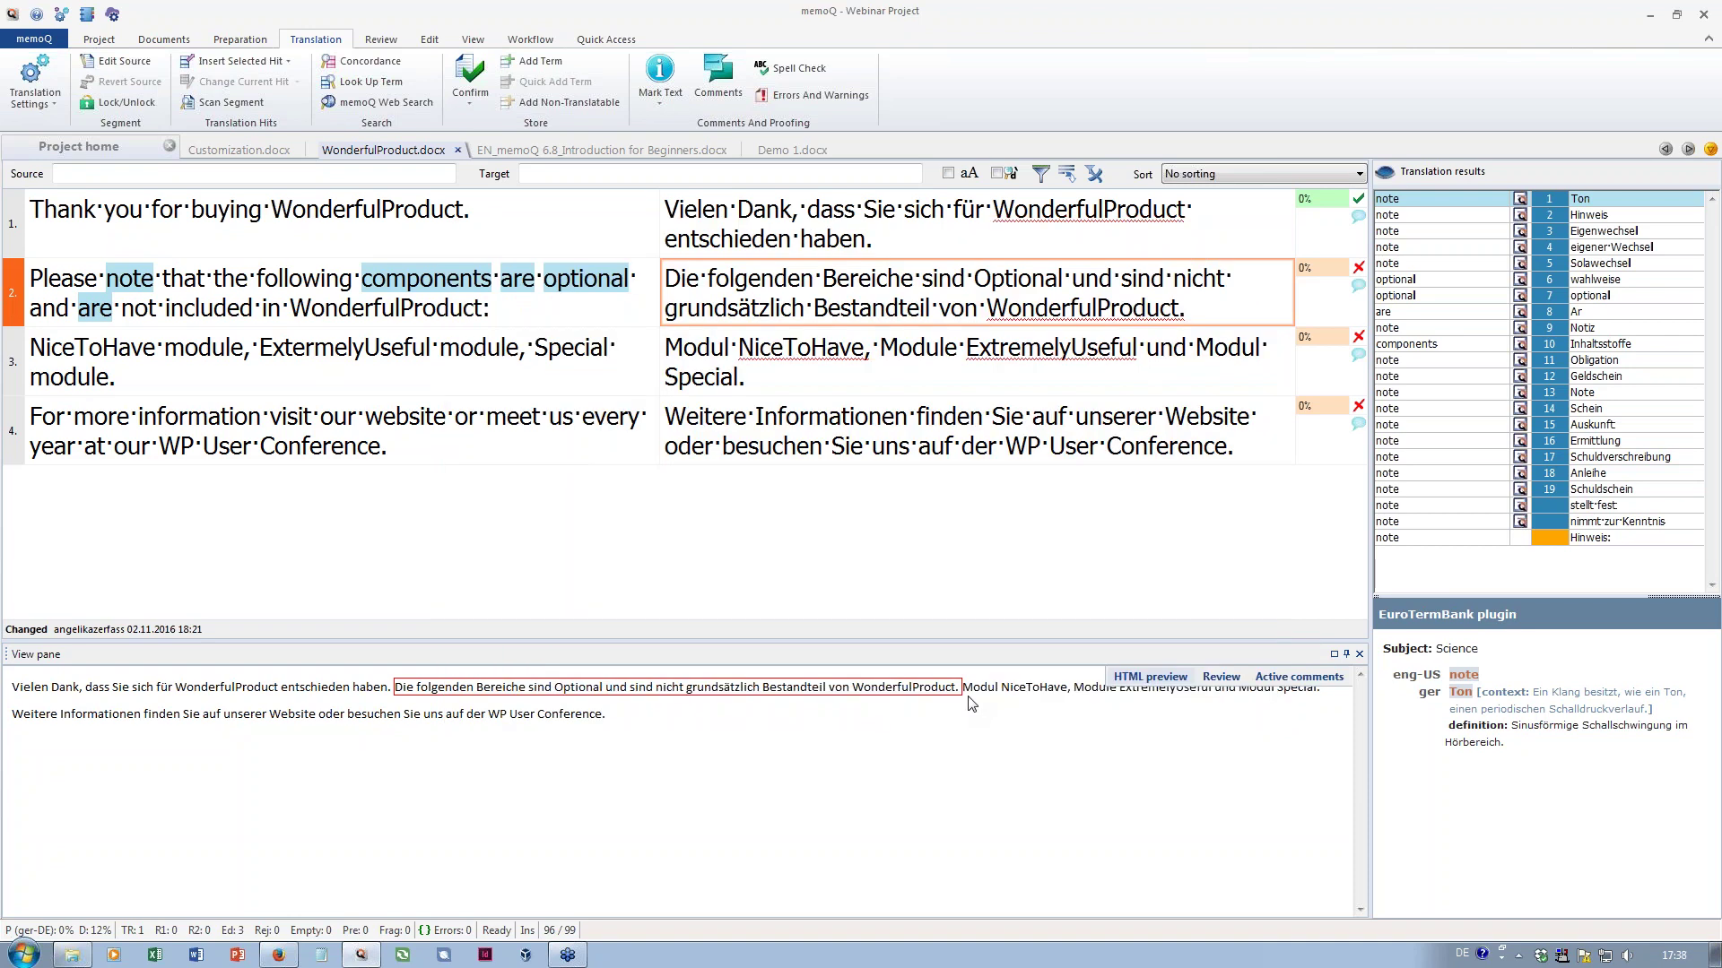
left_click(1081, 379)
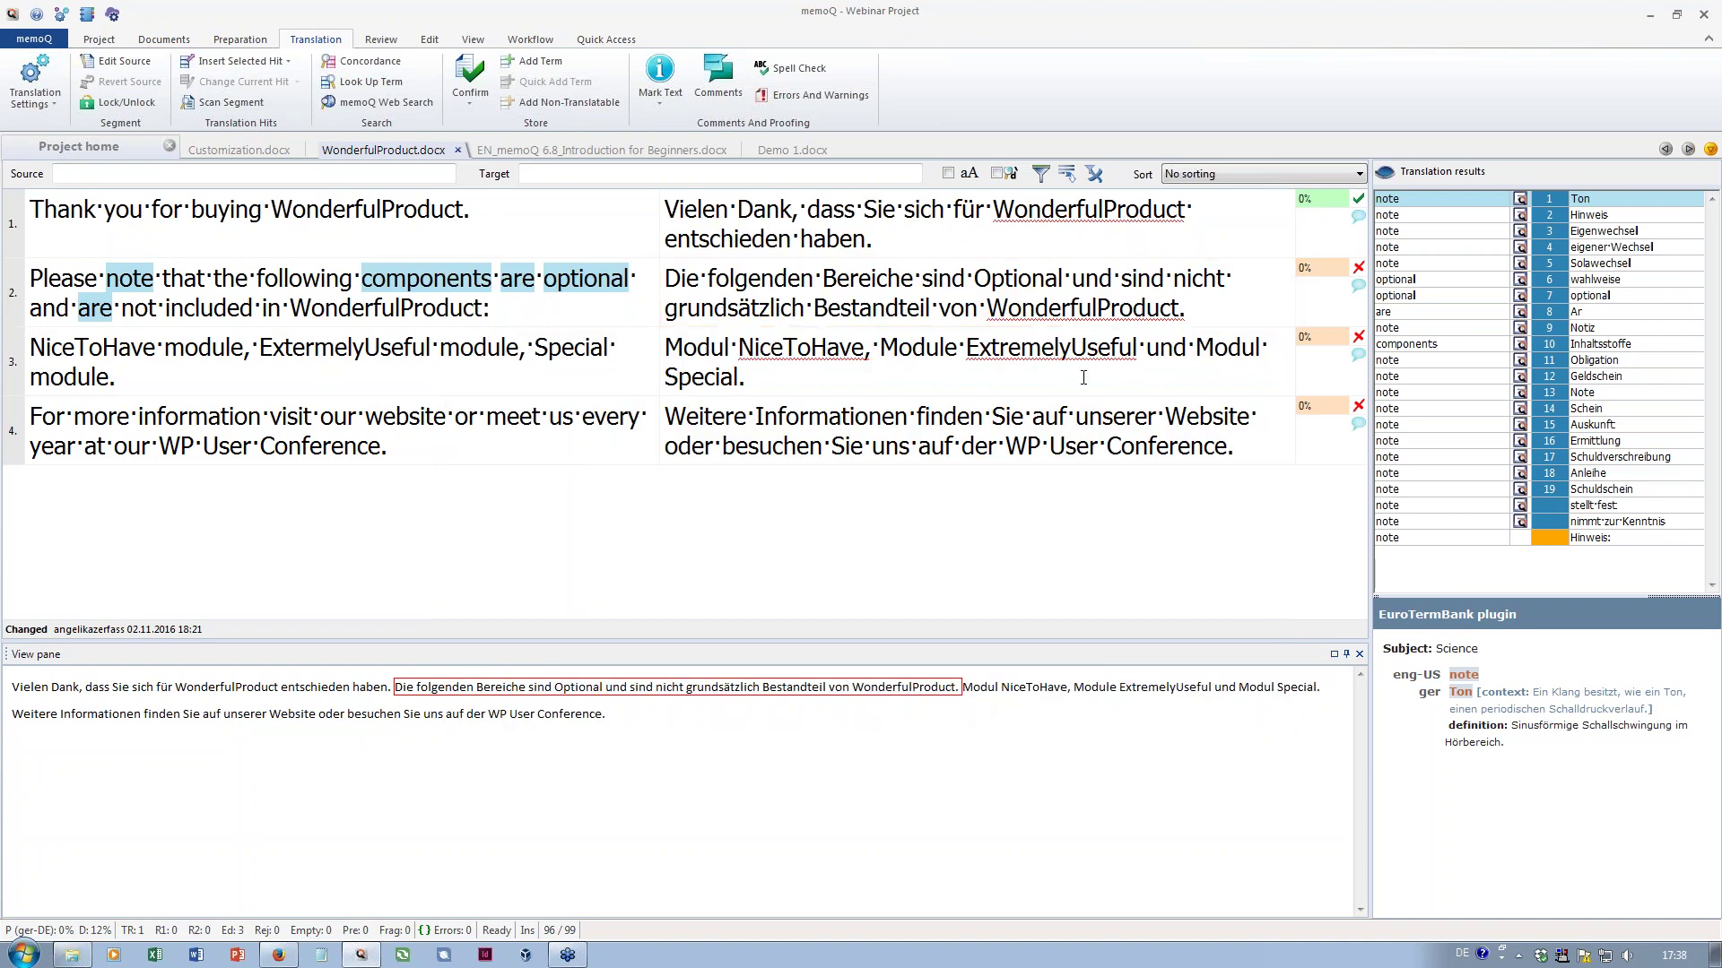
left_click(1100, 289)
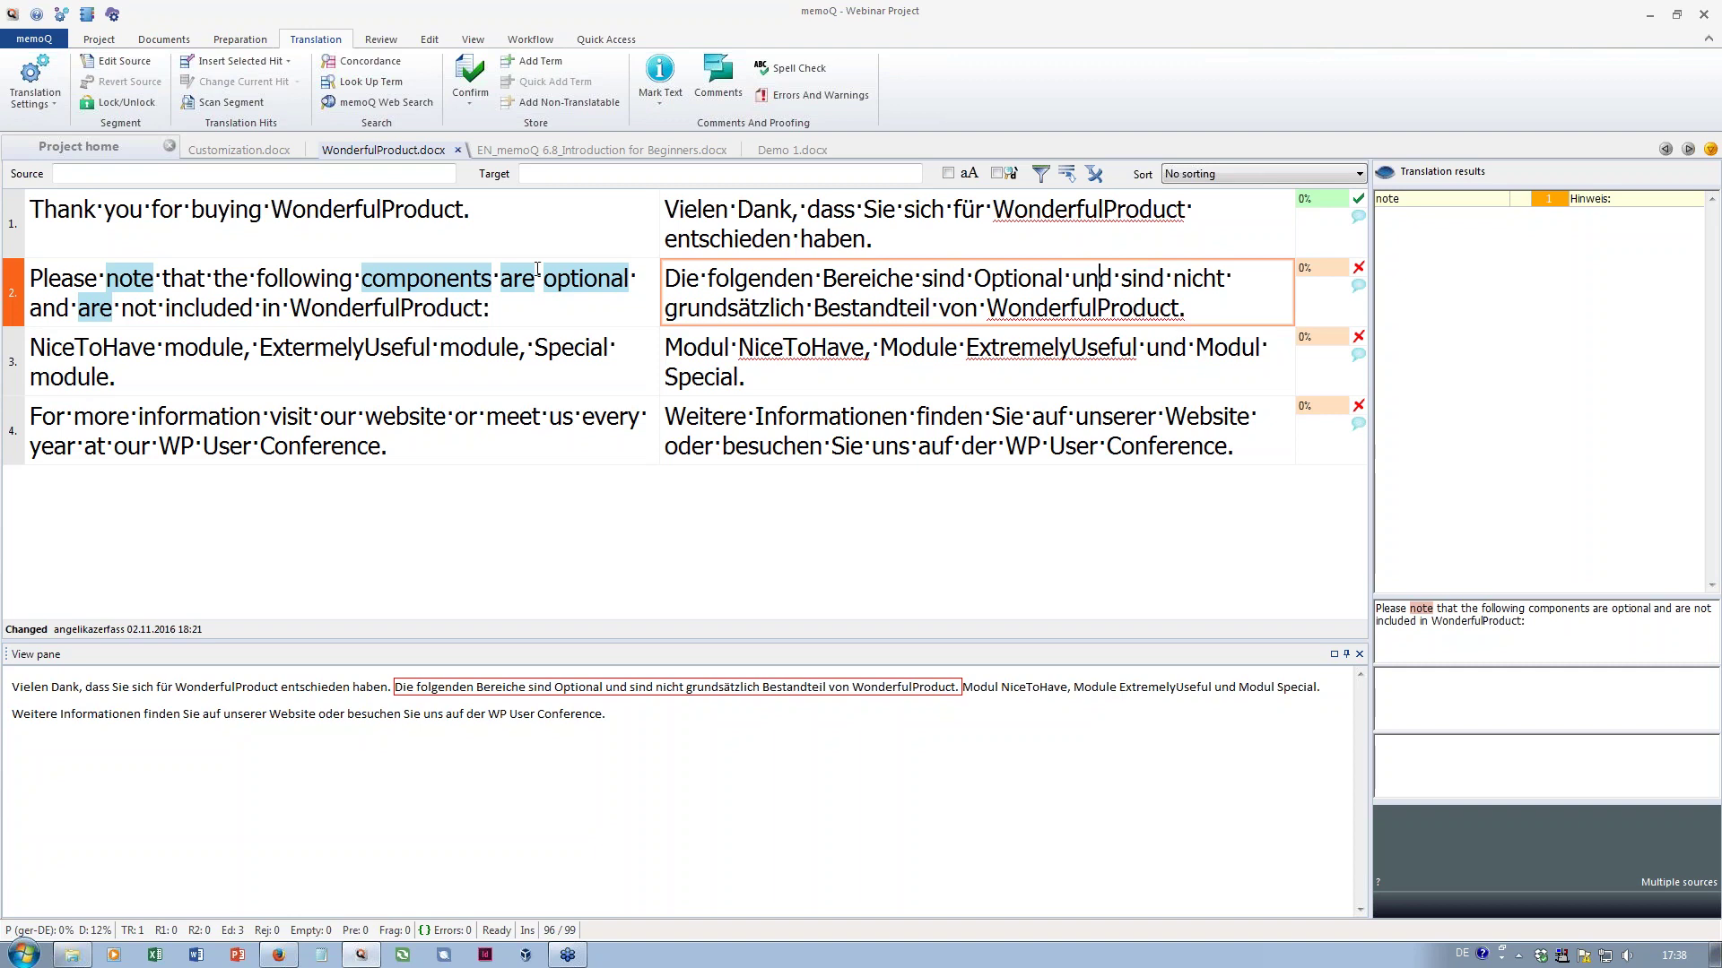
Make Web search settings - EN the default for English (United States) to German (Germany) and open that resource for editing
left_click(591, 42)
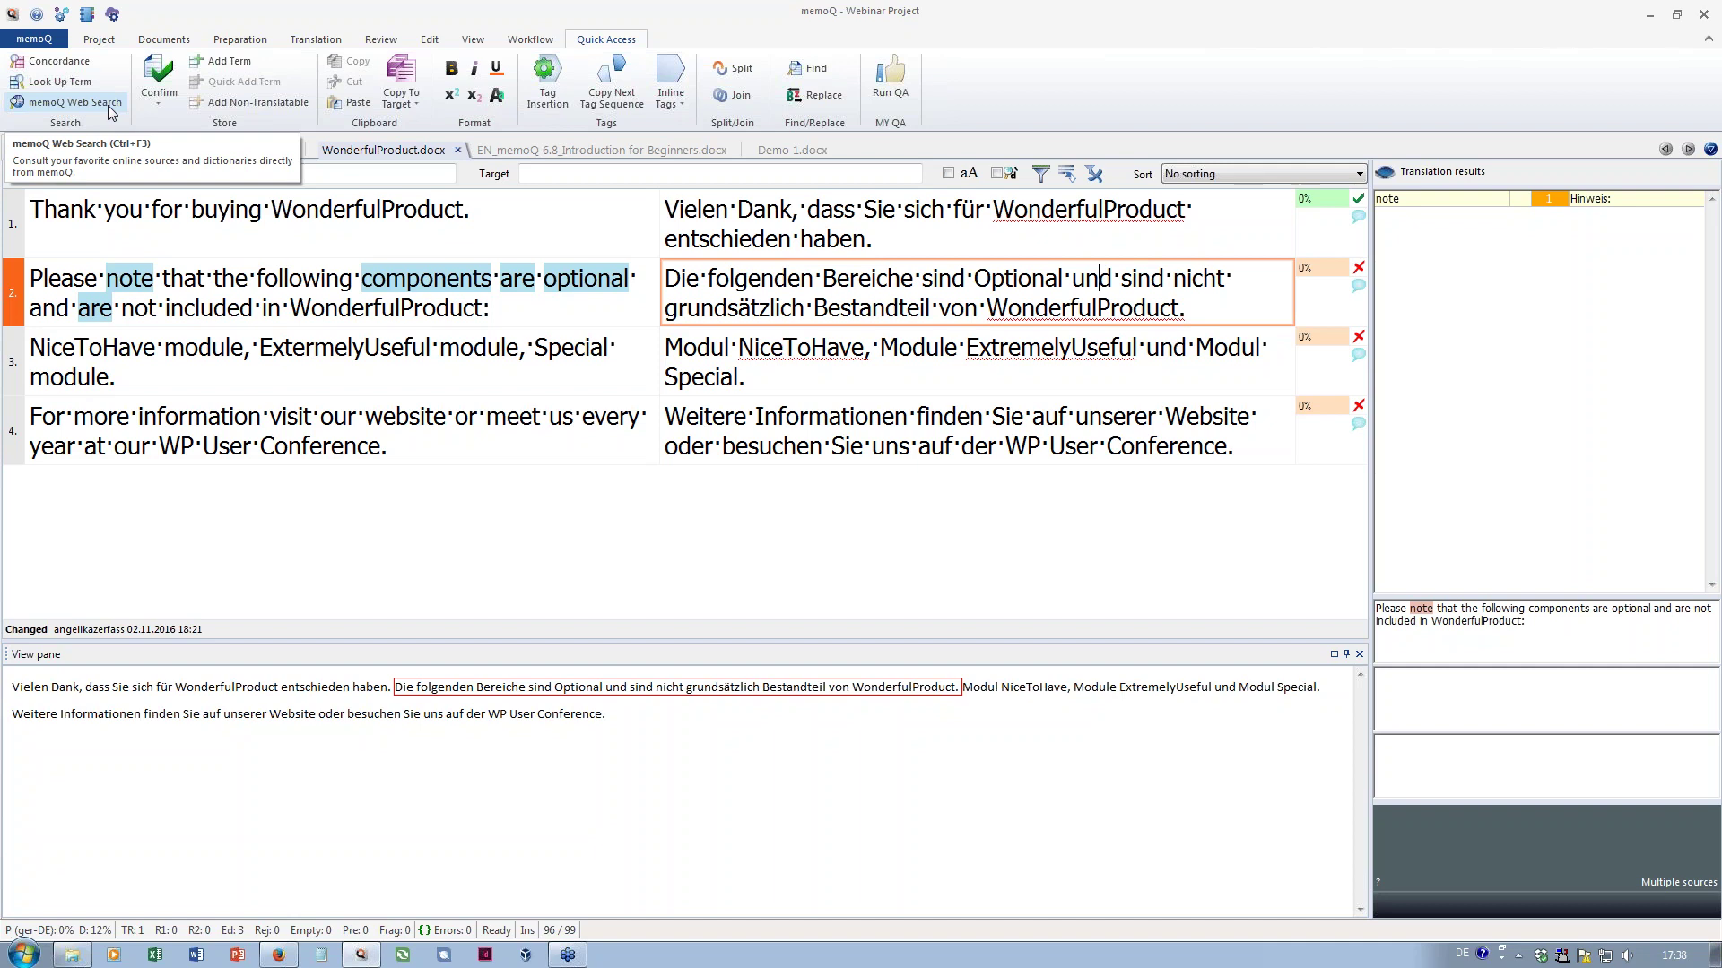
left_click(60, 16)
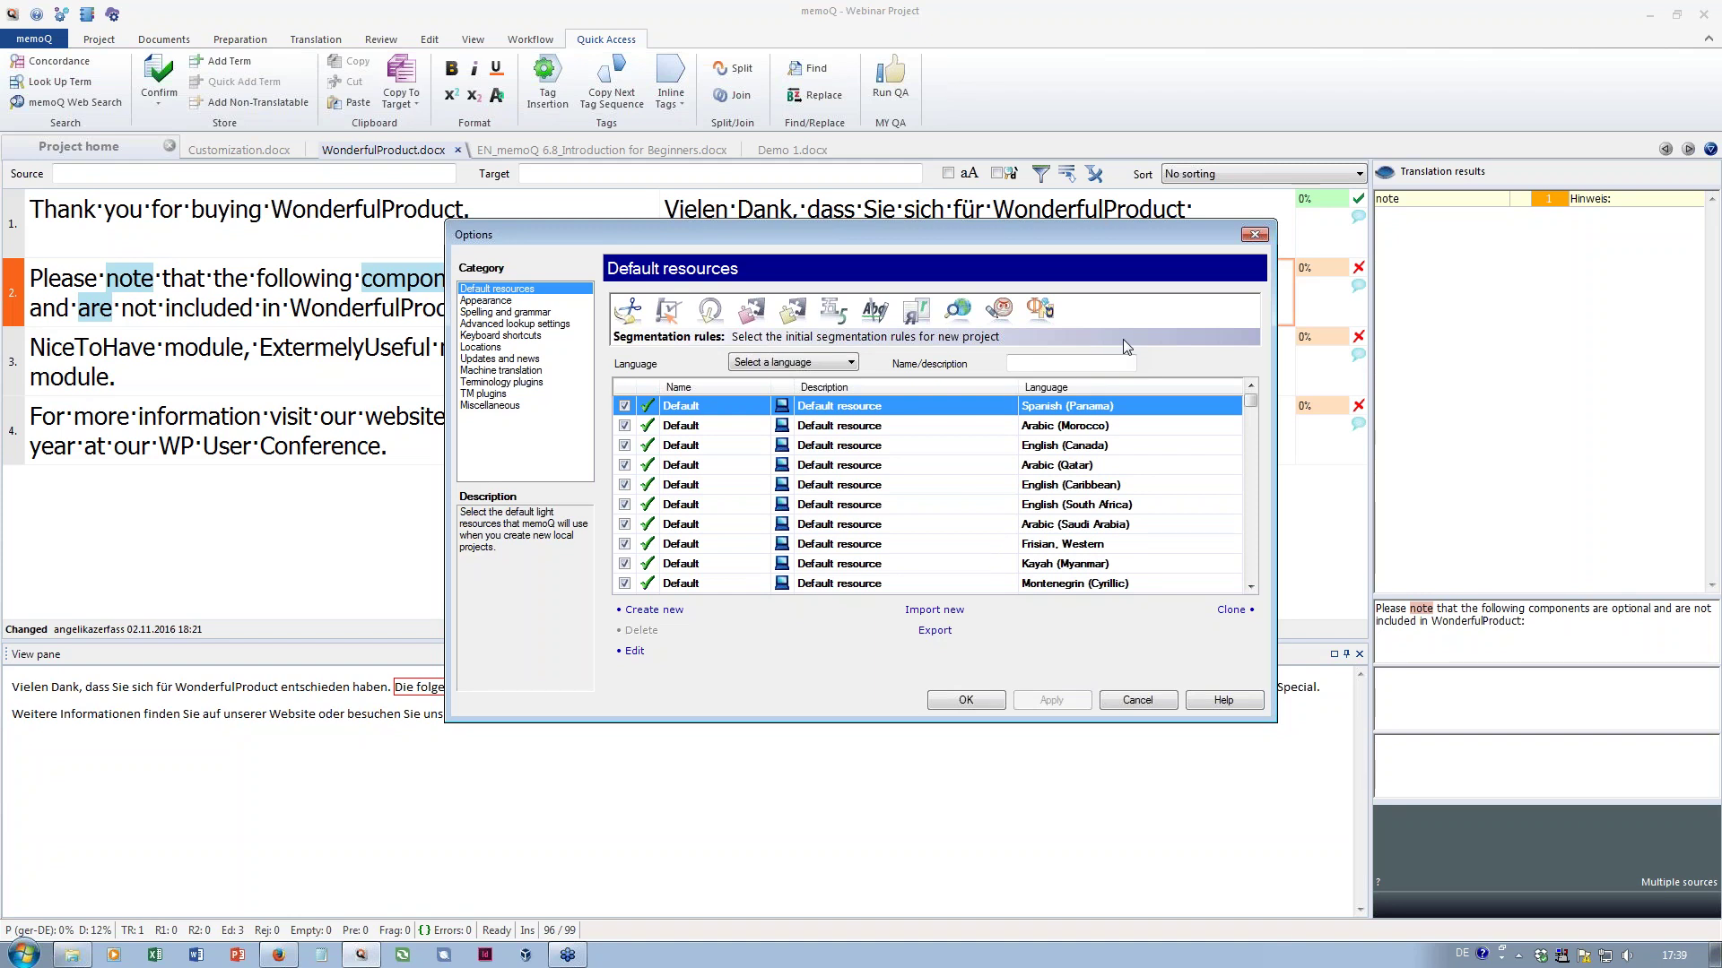
left_click(967, 319)
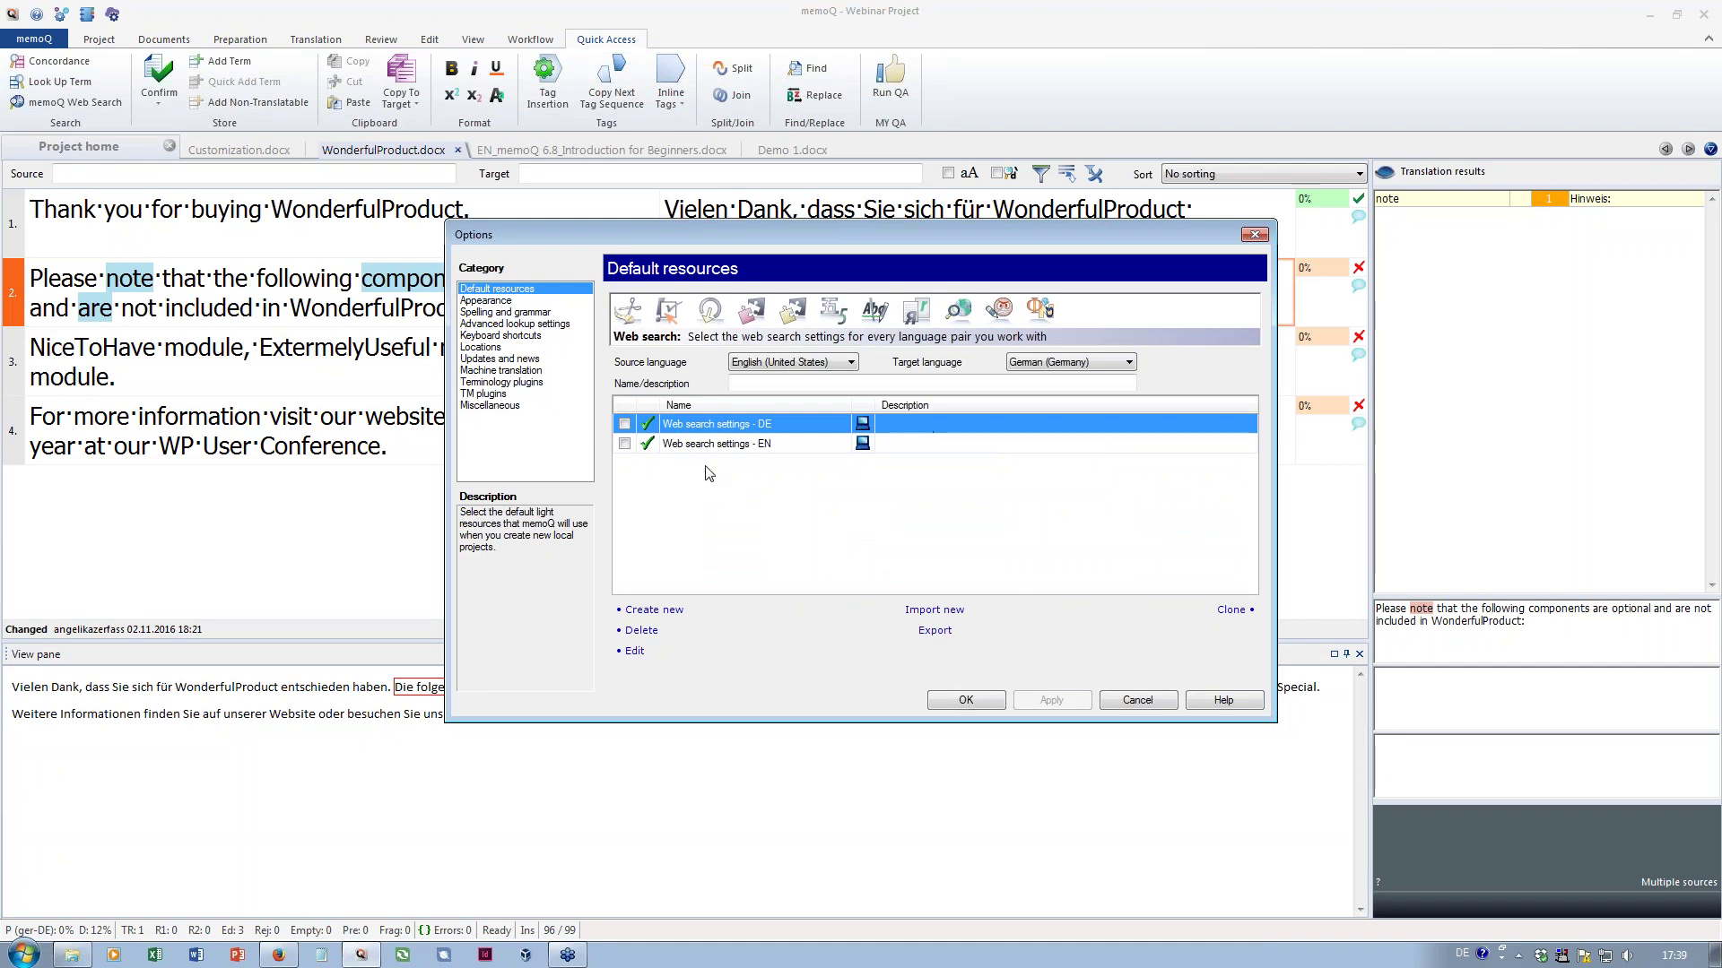
left_click(625, 443)
left_click(635, 652)
left_click_drag(526, 35, 893, 77)
left_click_drag(770, 441, 810, 847)
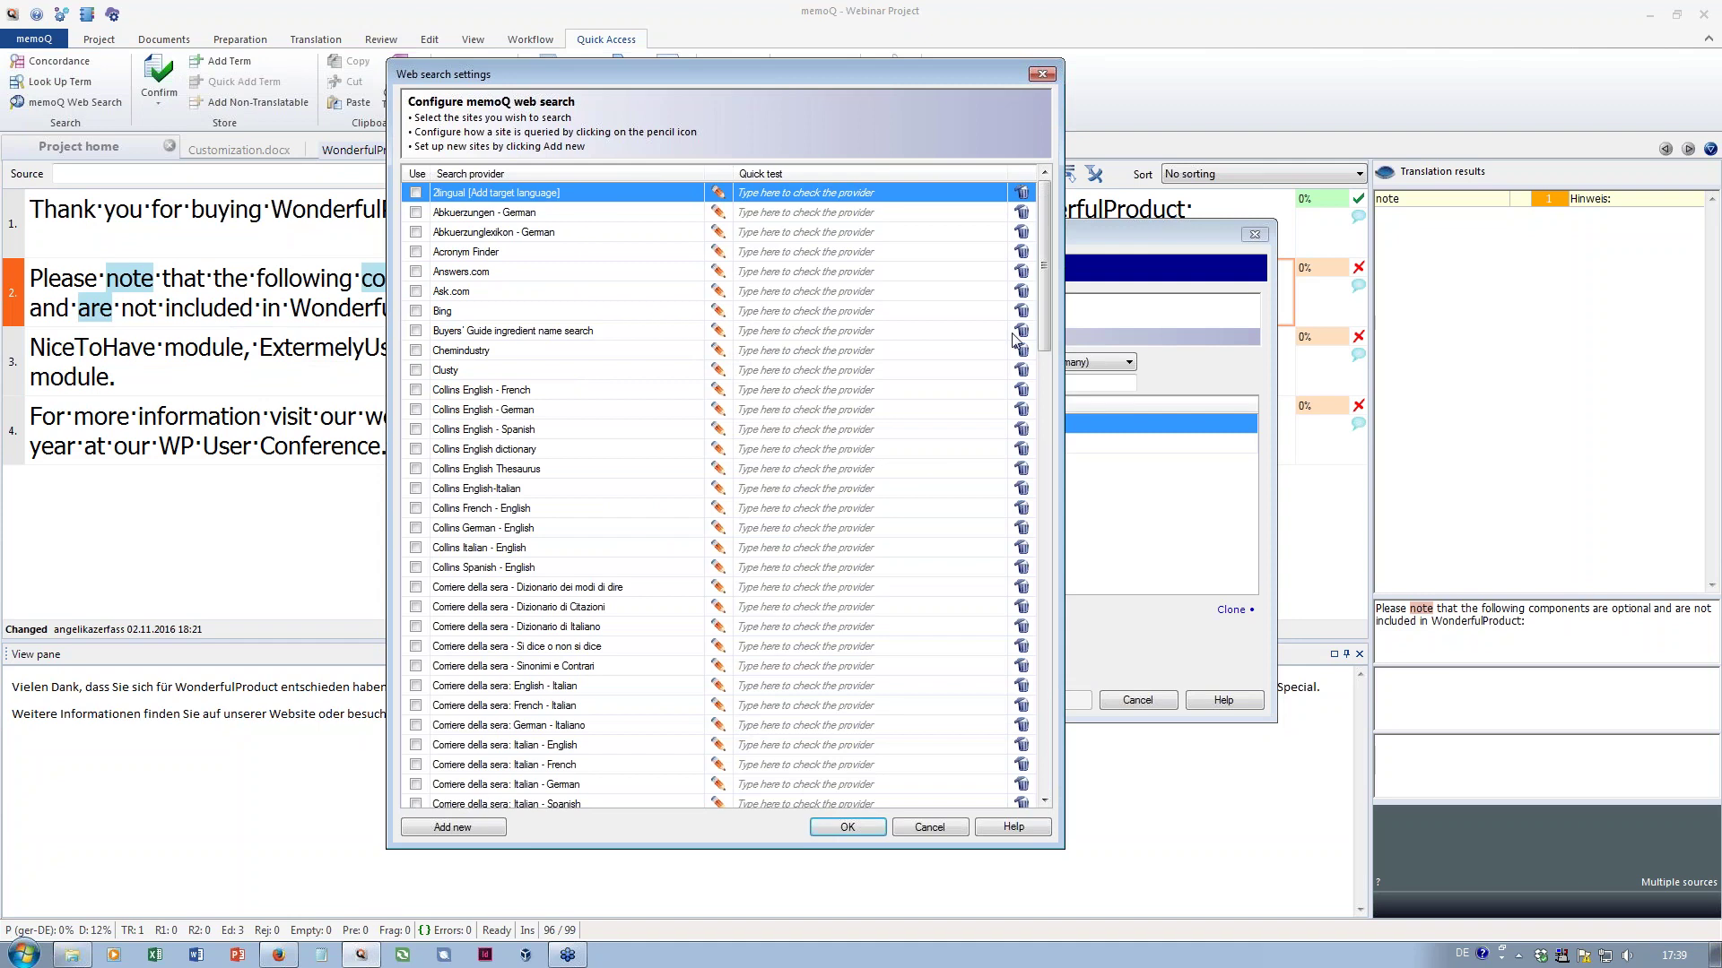
Enable the Linguee German - English / English - German and Collins English - German search providers
left_click_drag(1047, 321, 1014, 639)
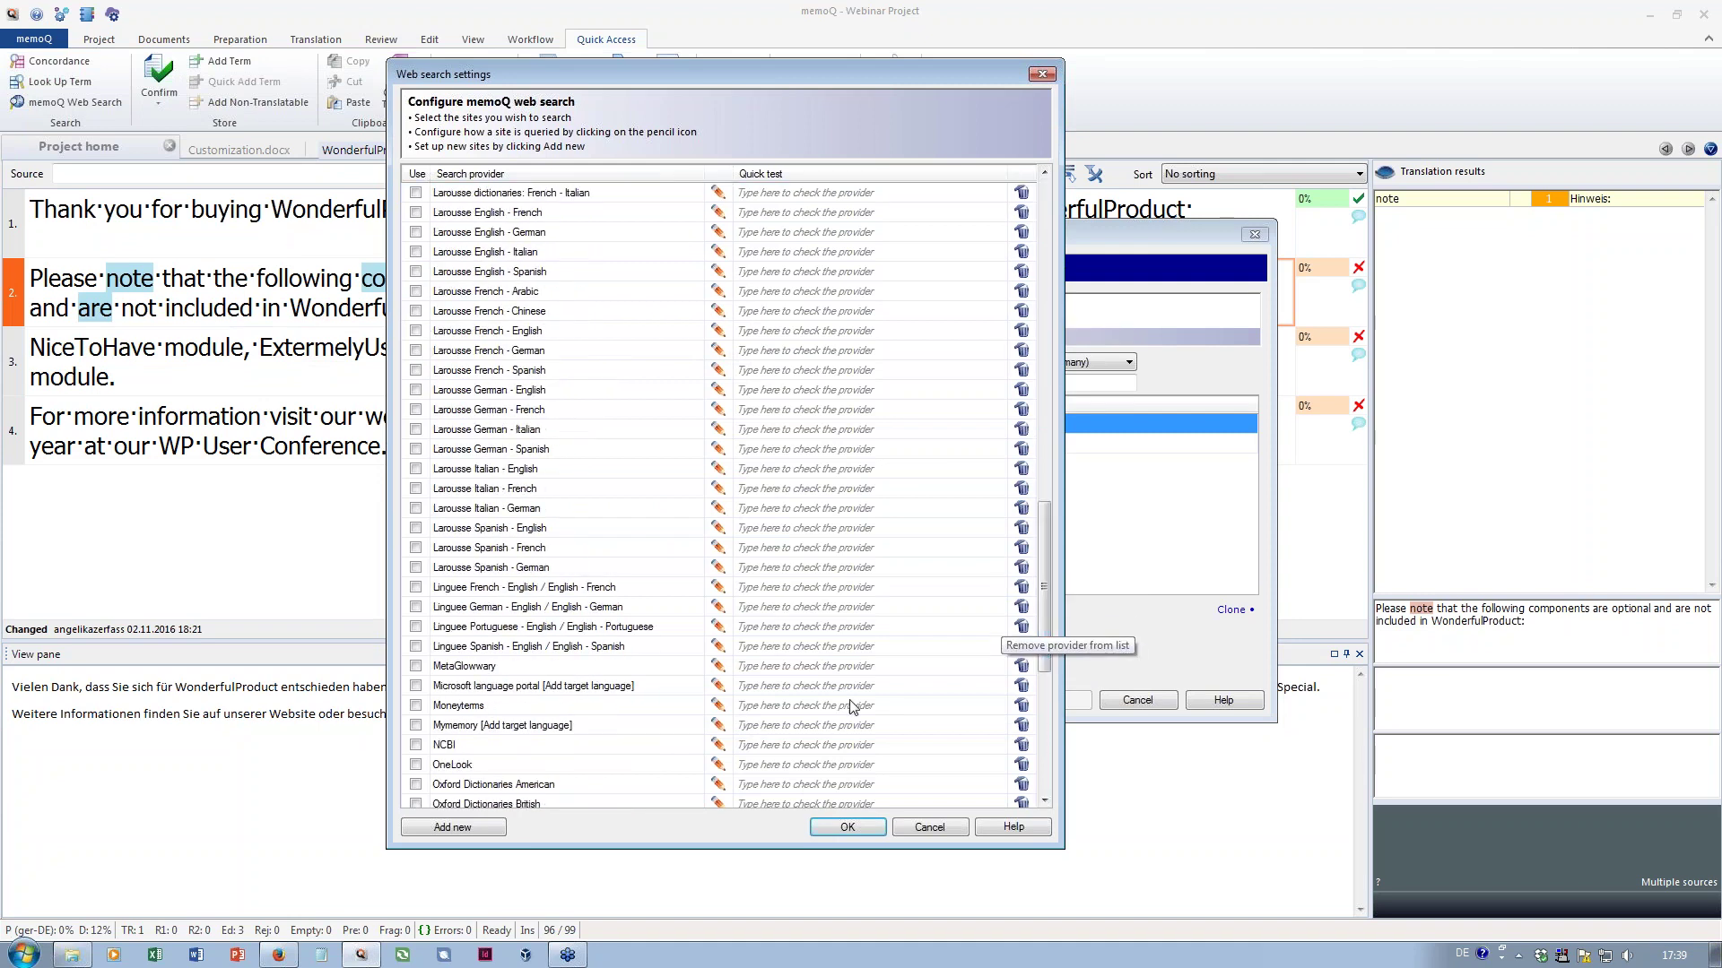
left_click(416, 608)
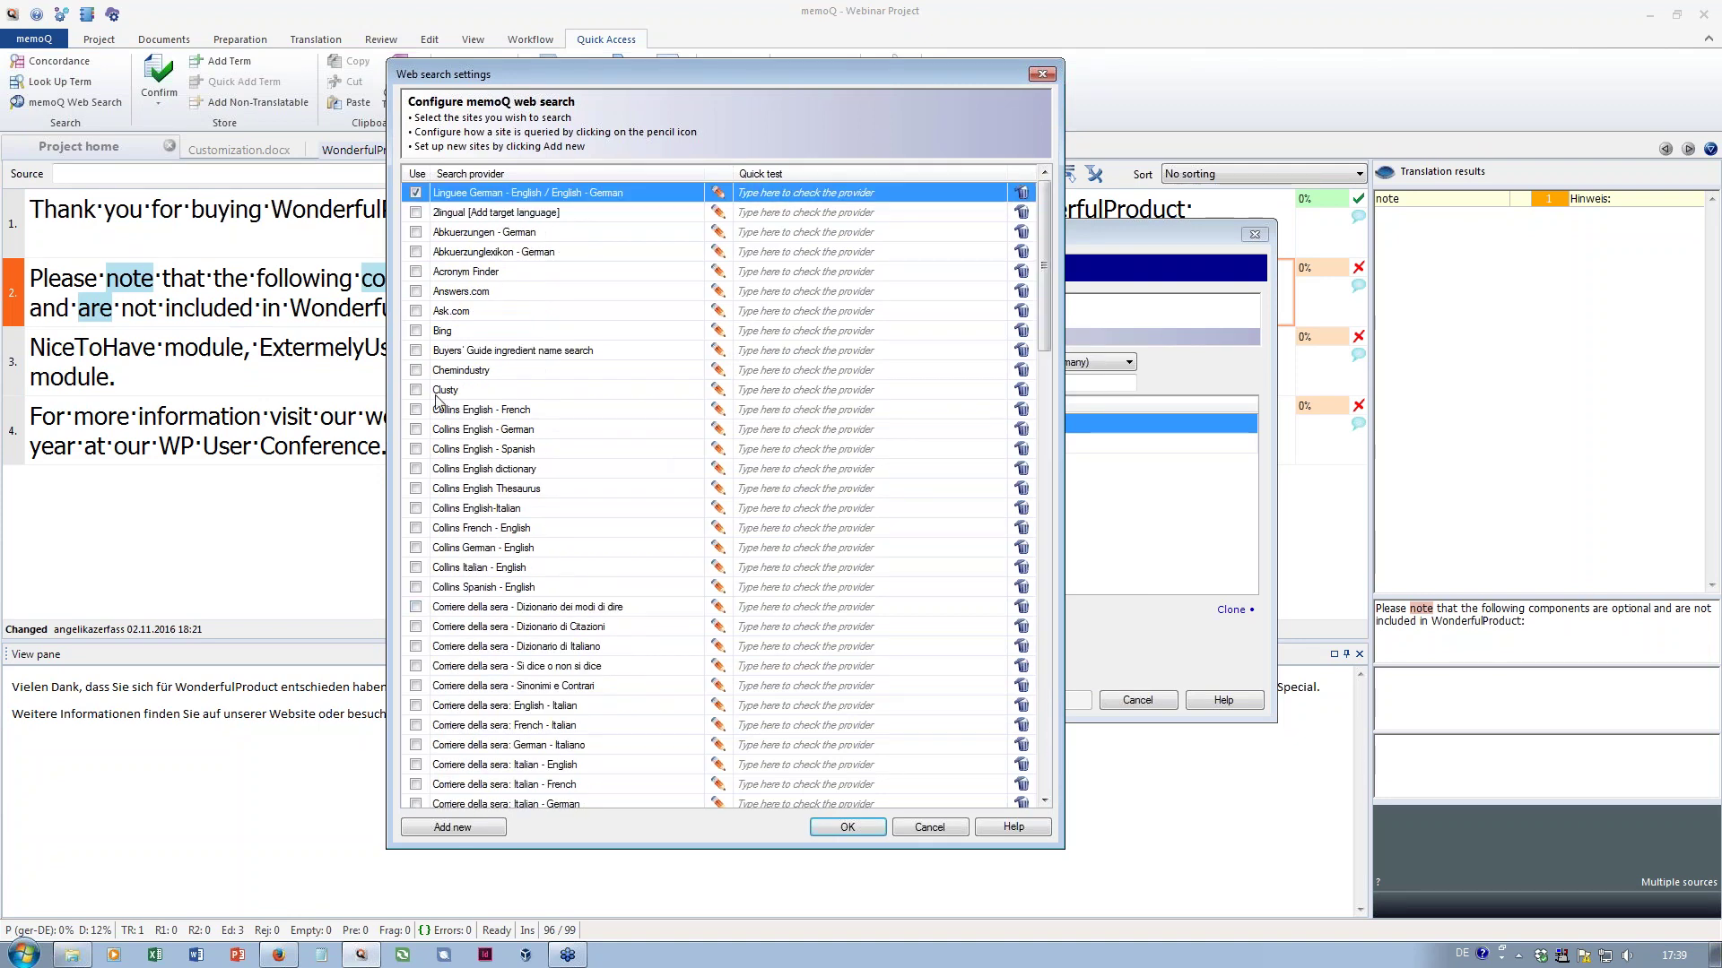
left_click(416, 430)
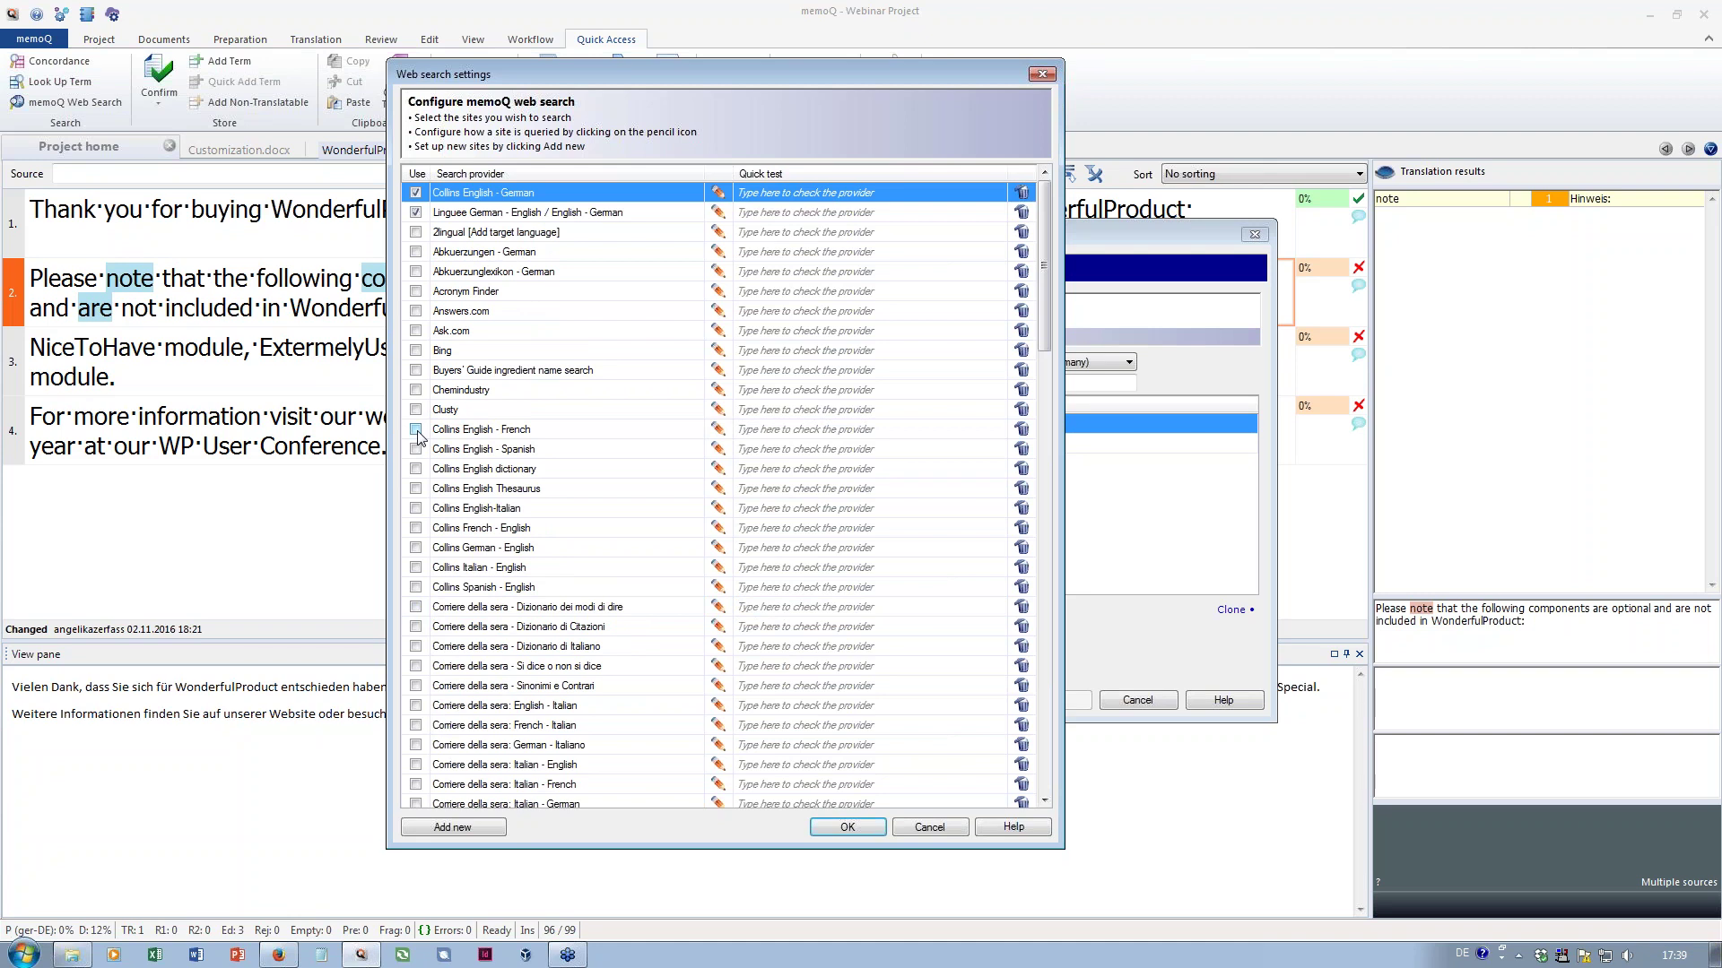
left_click(492, 830)
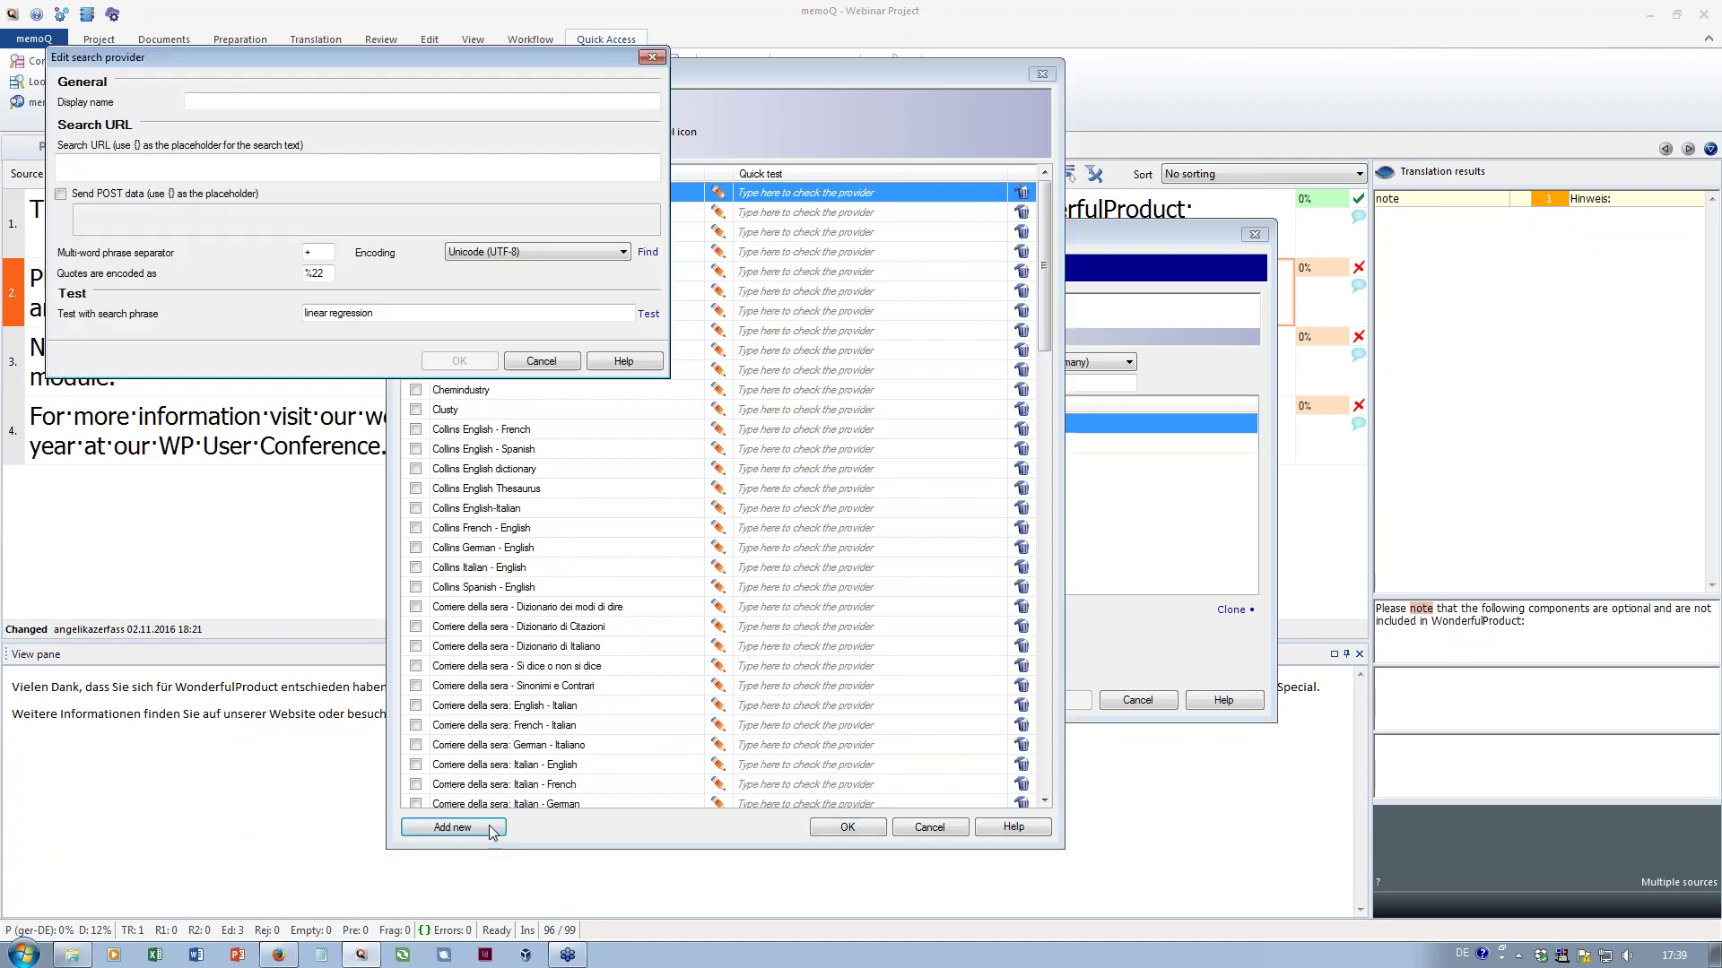
left_click_drag(563, 53, 966, 266)
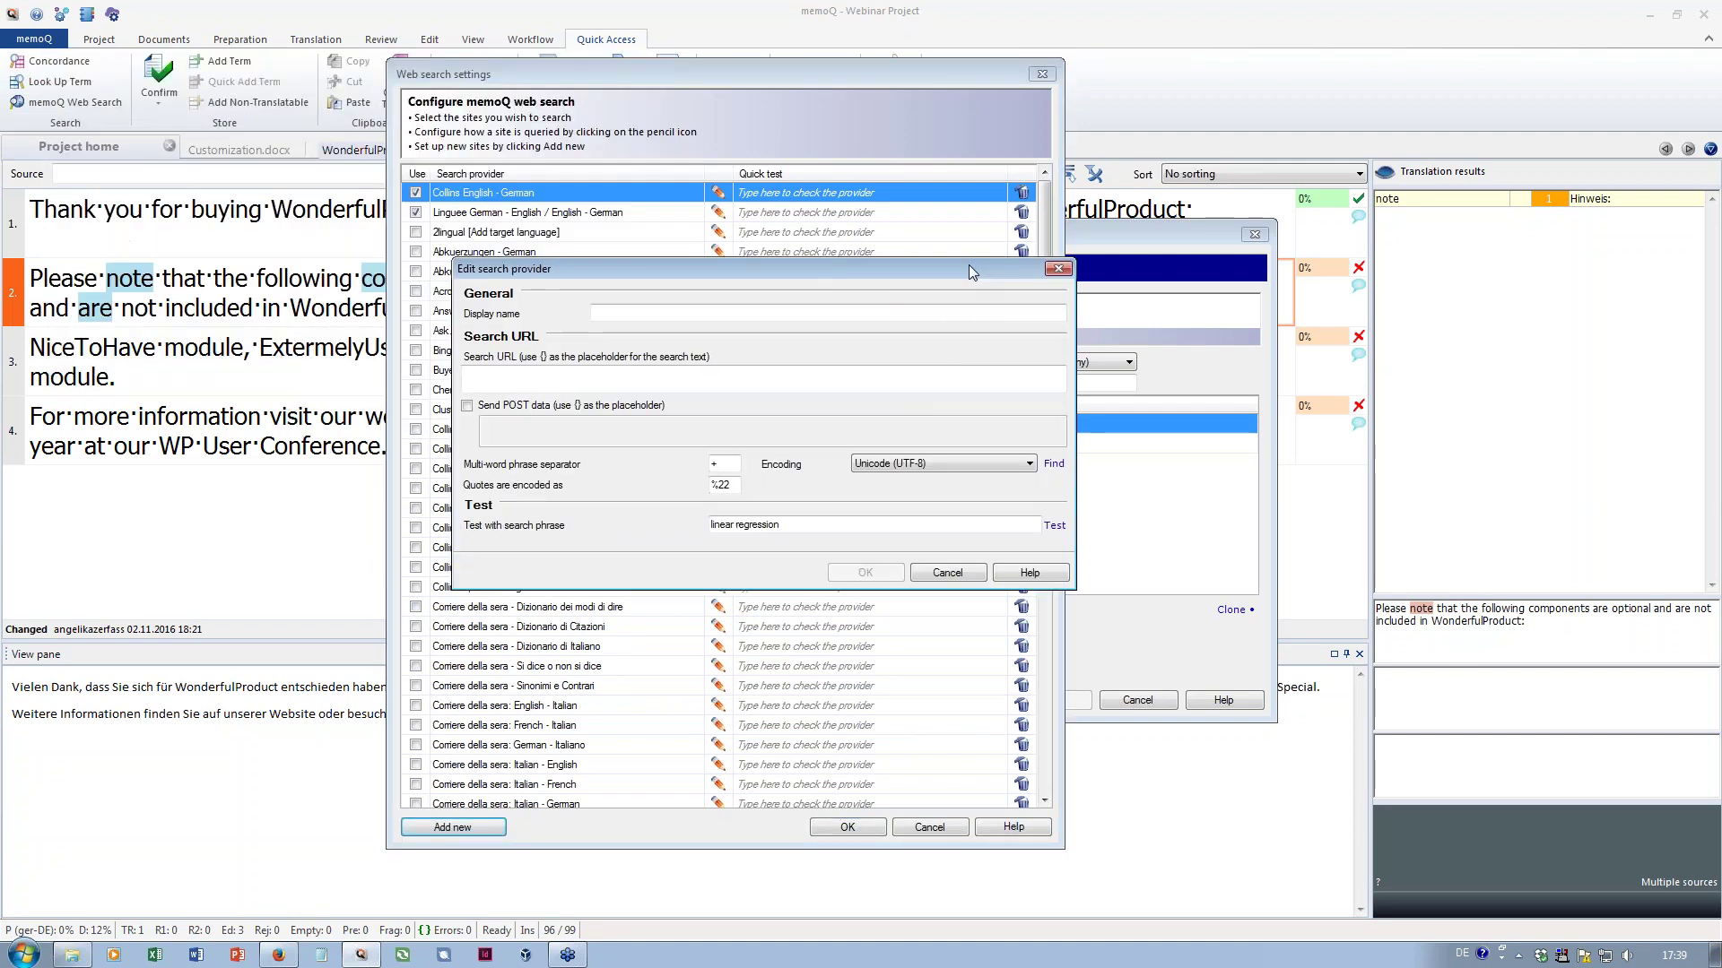
left_click(733, 316)
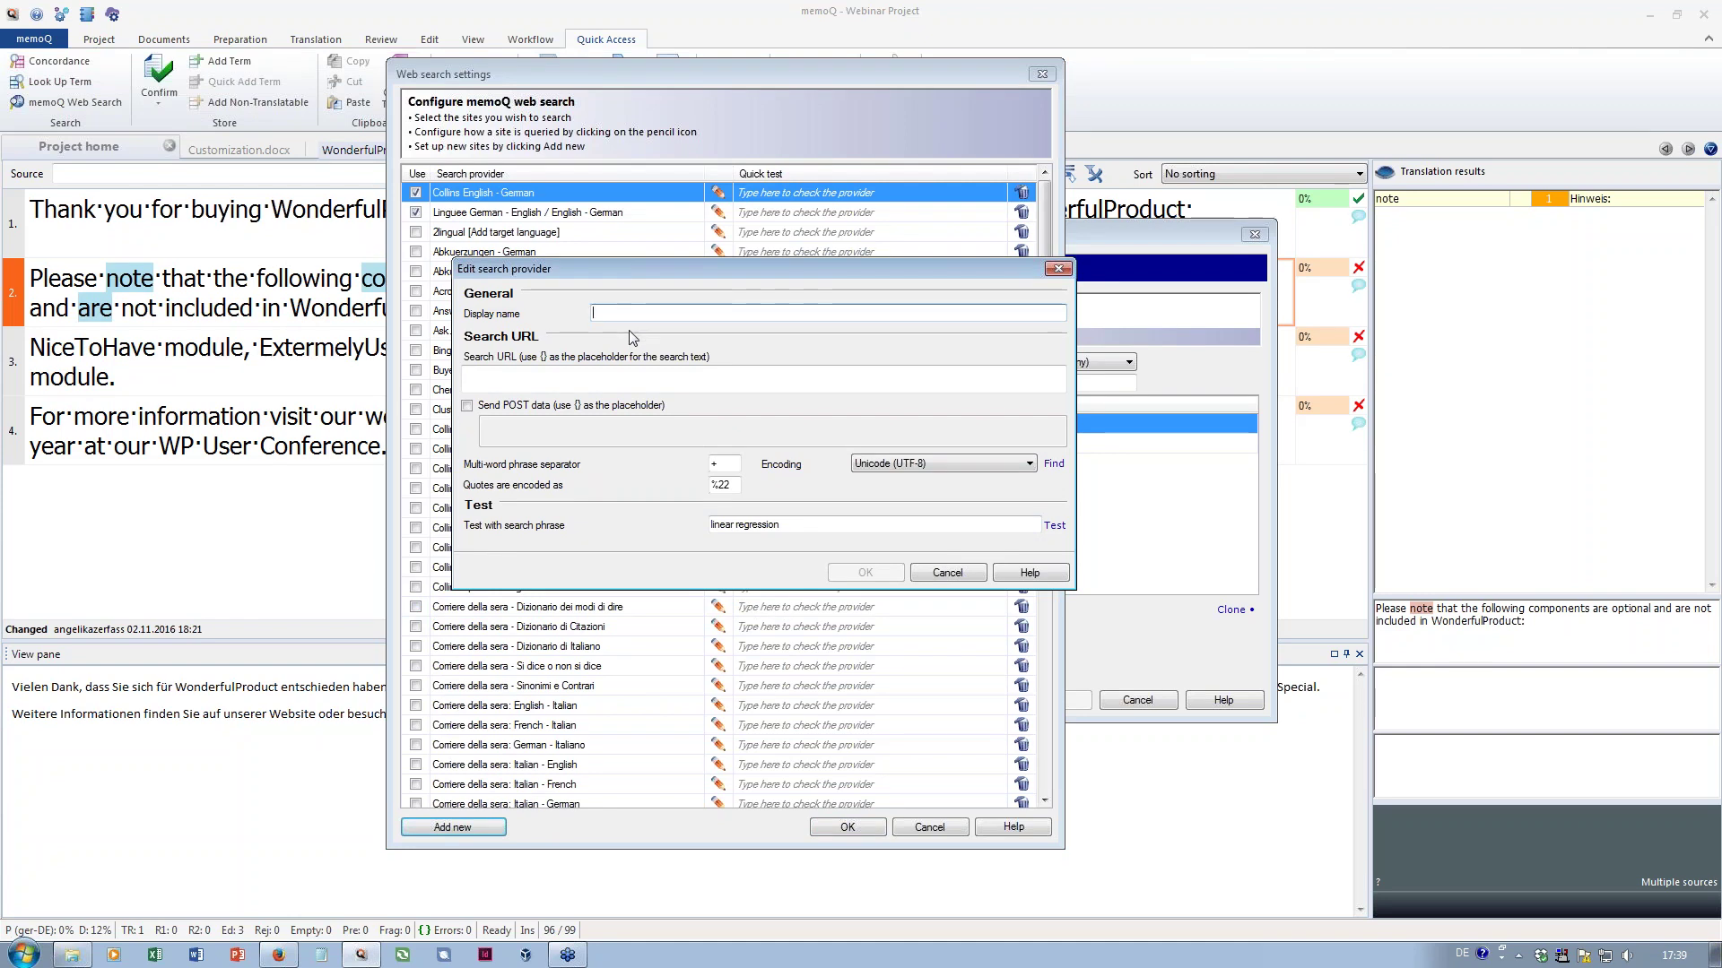
type("DICT")
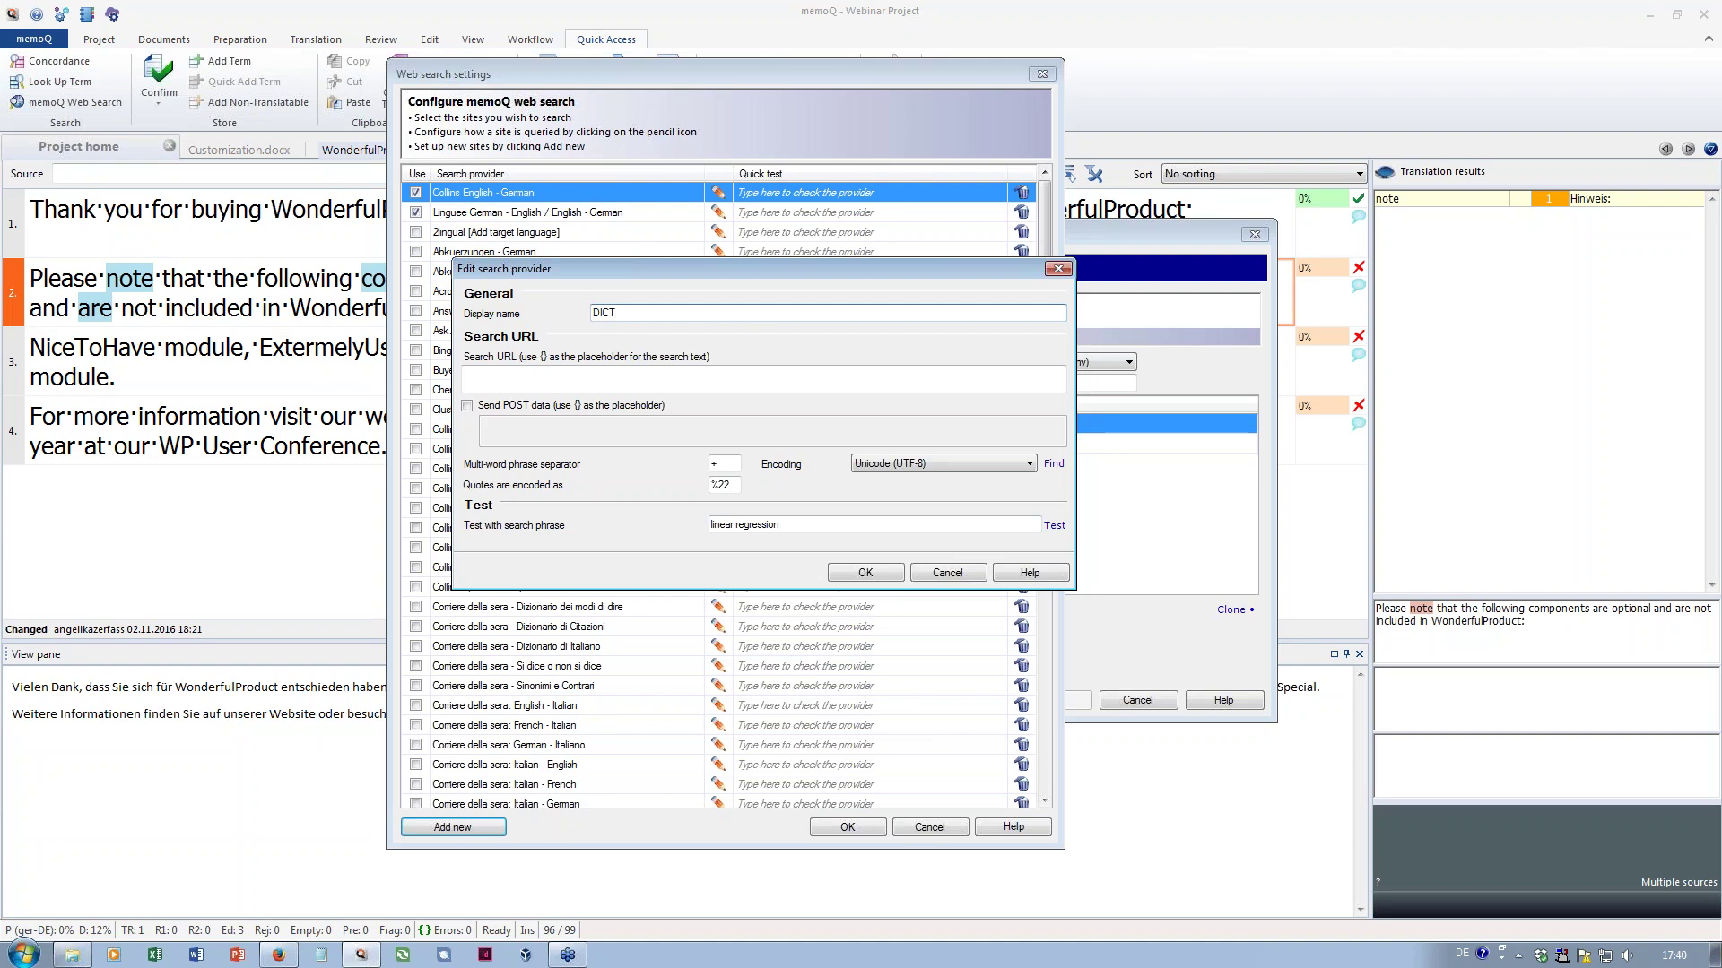
left_click(630, 371)
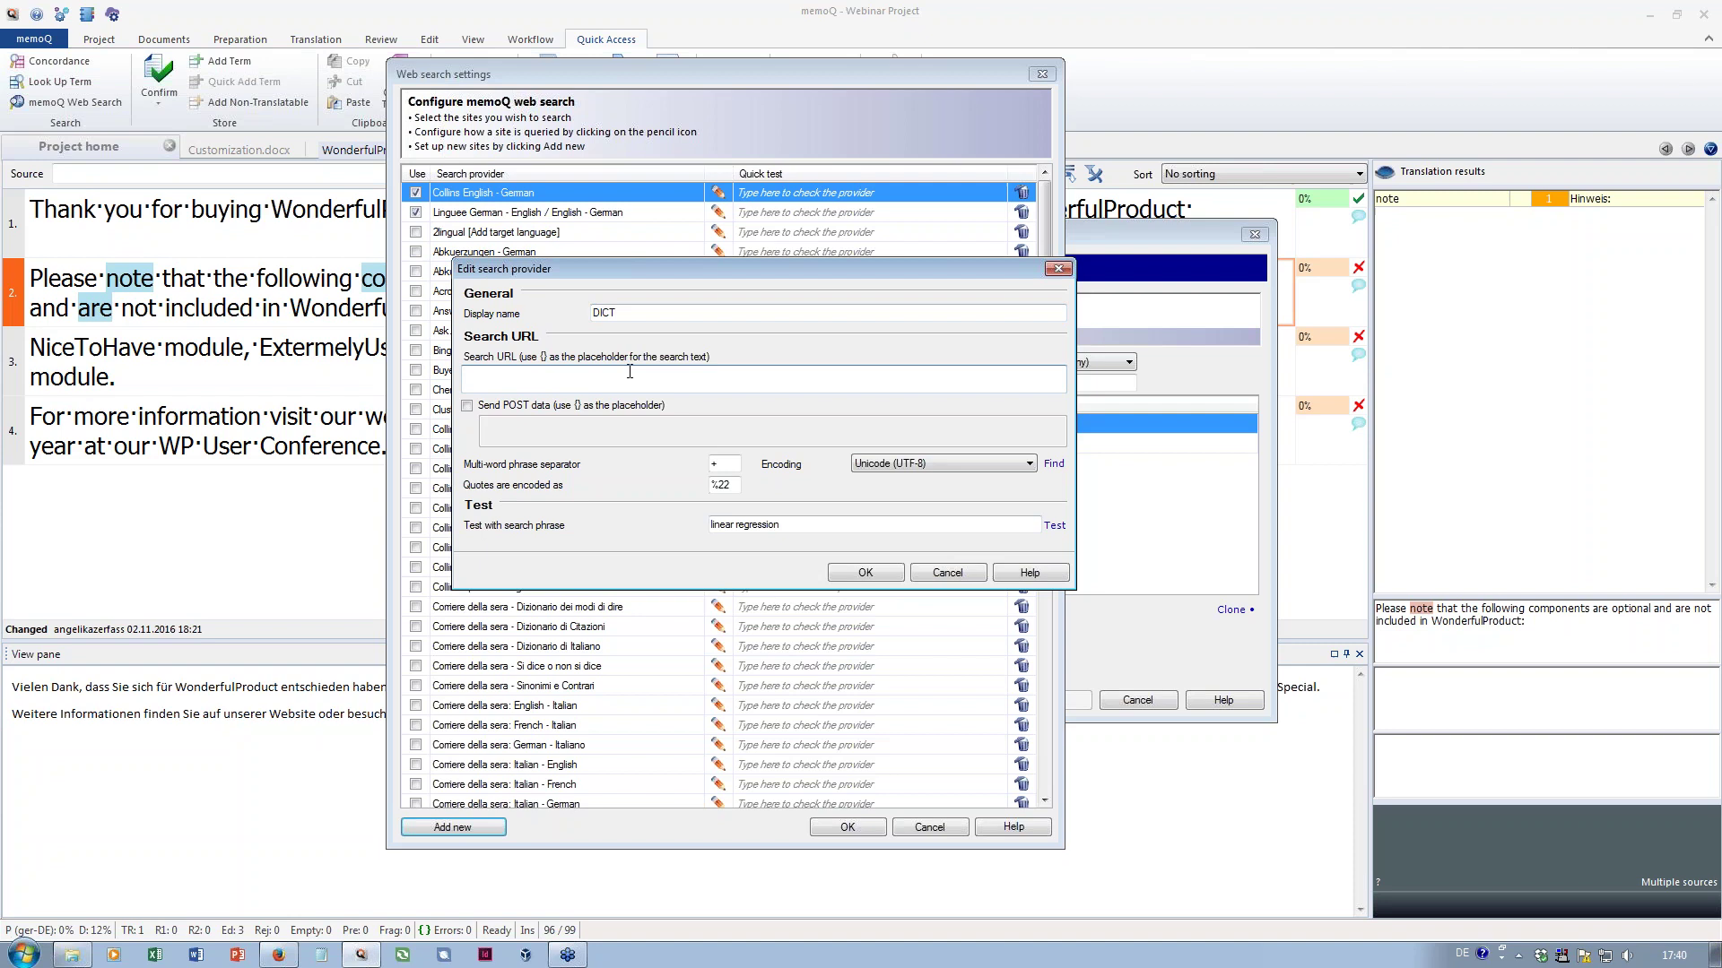
type("www.dict.cc")
Test the DICT provider with the phrase "linear regression" and close the preview
left_click_drag(819, 525, 668, 524)
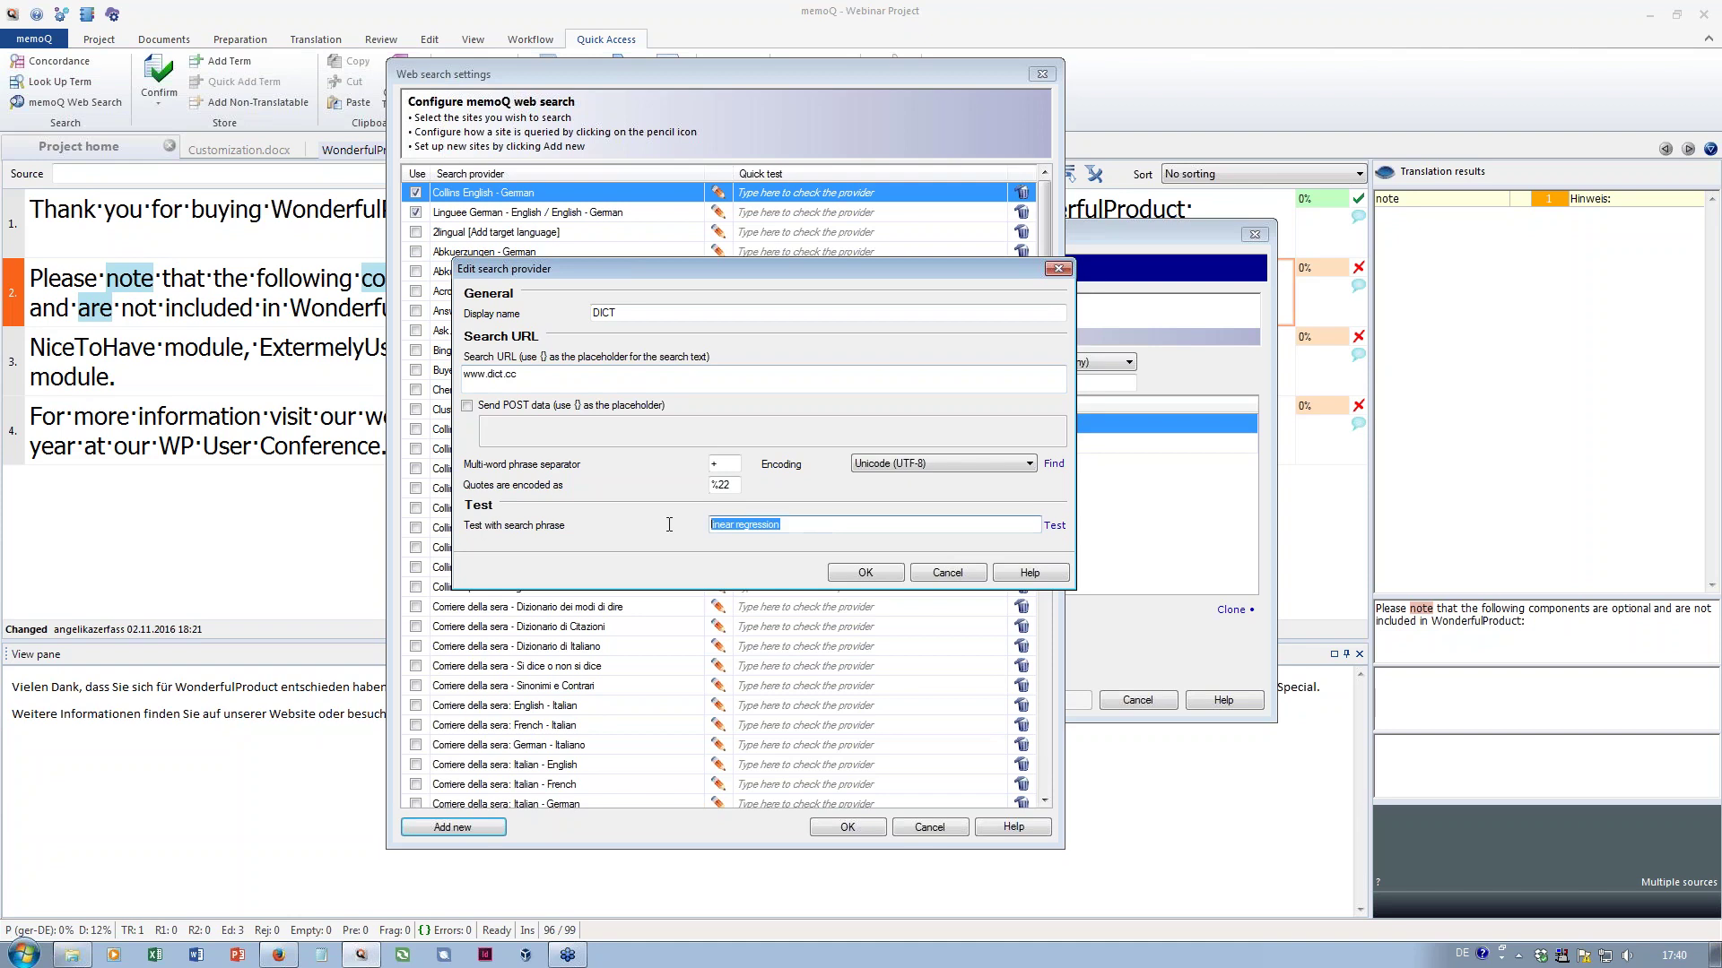
left_click(798, 525)
left_click(1054, 526)
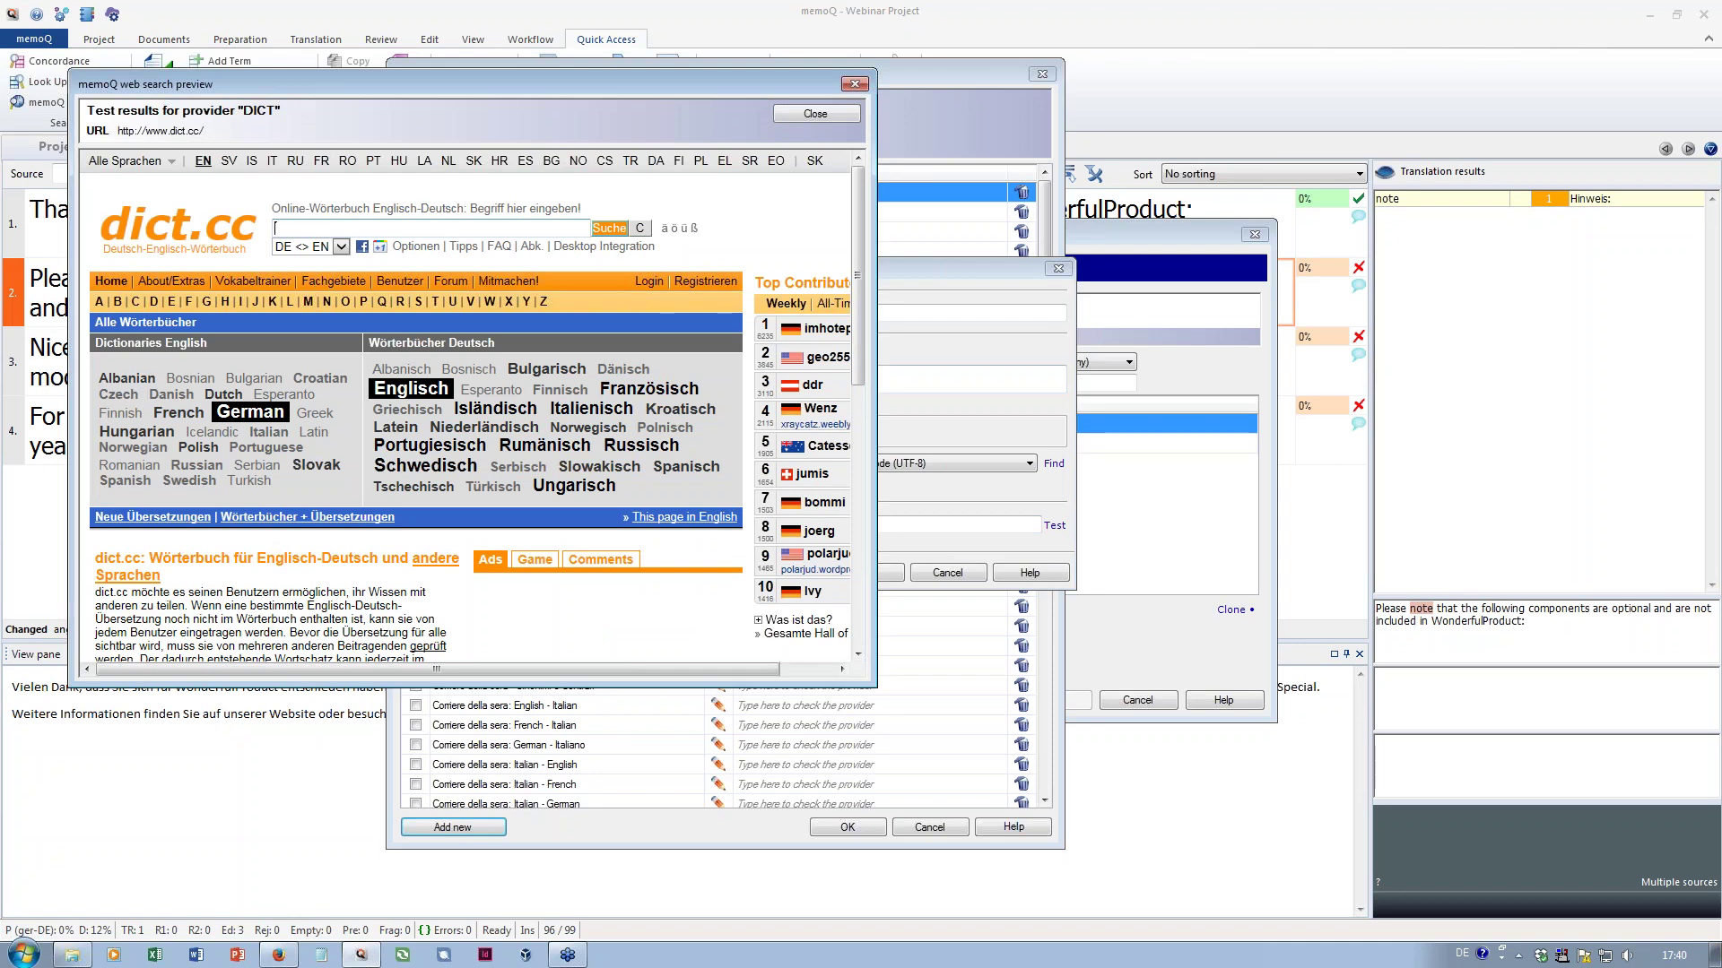
left_click(856, 82)
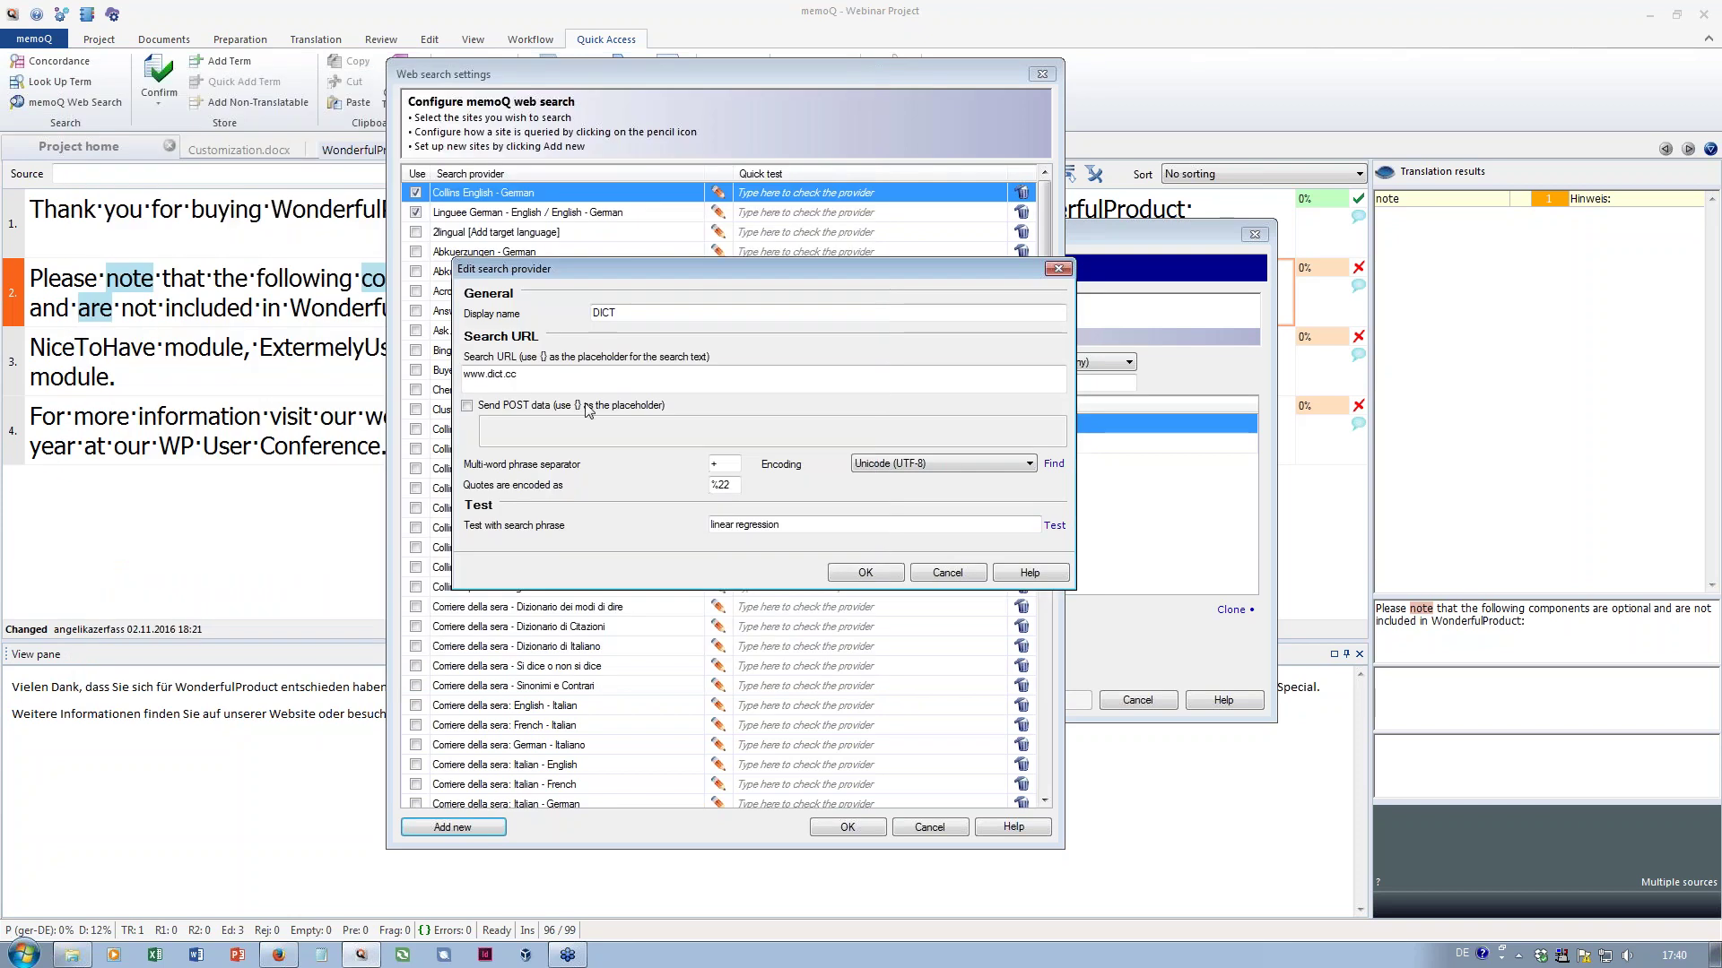
left_click_drag(518, 375, 452, 377)
left_click(530, 375)
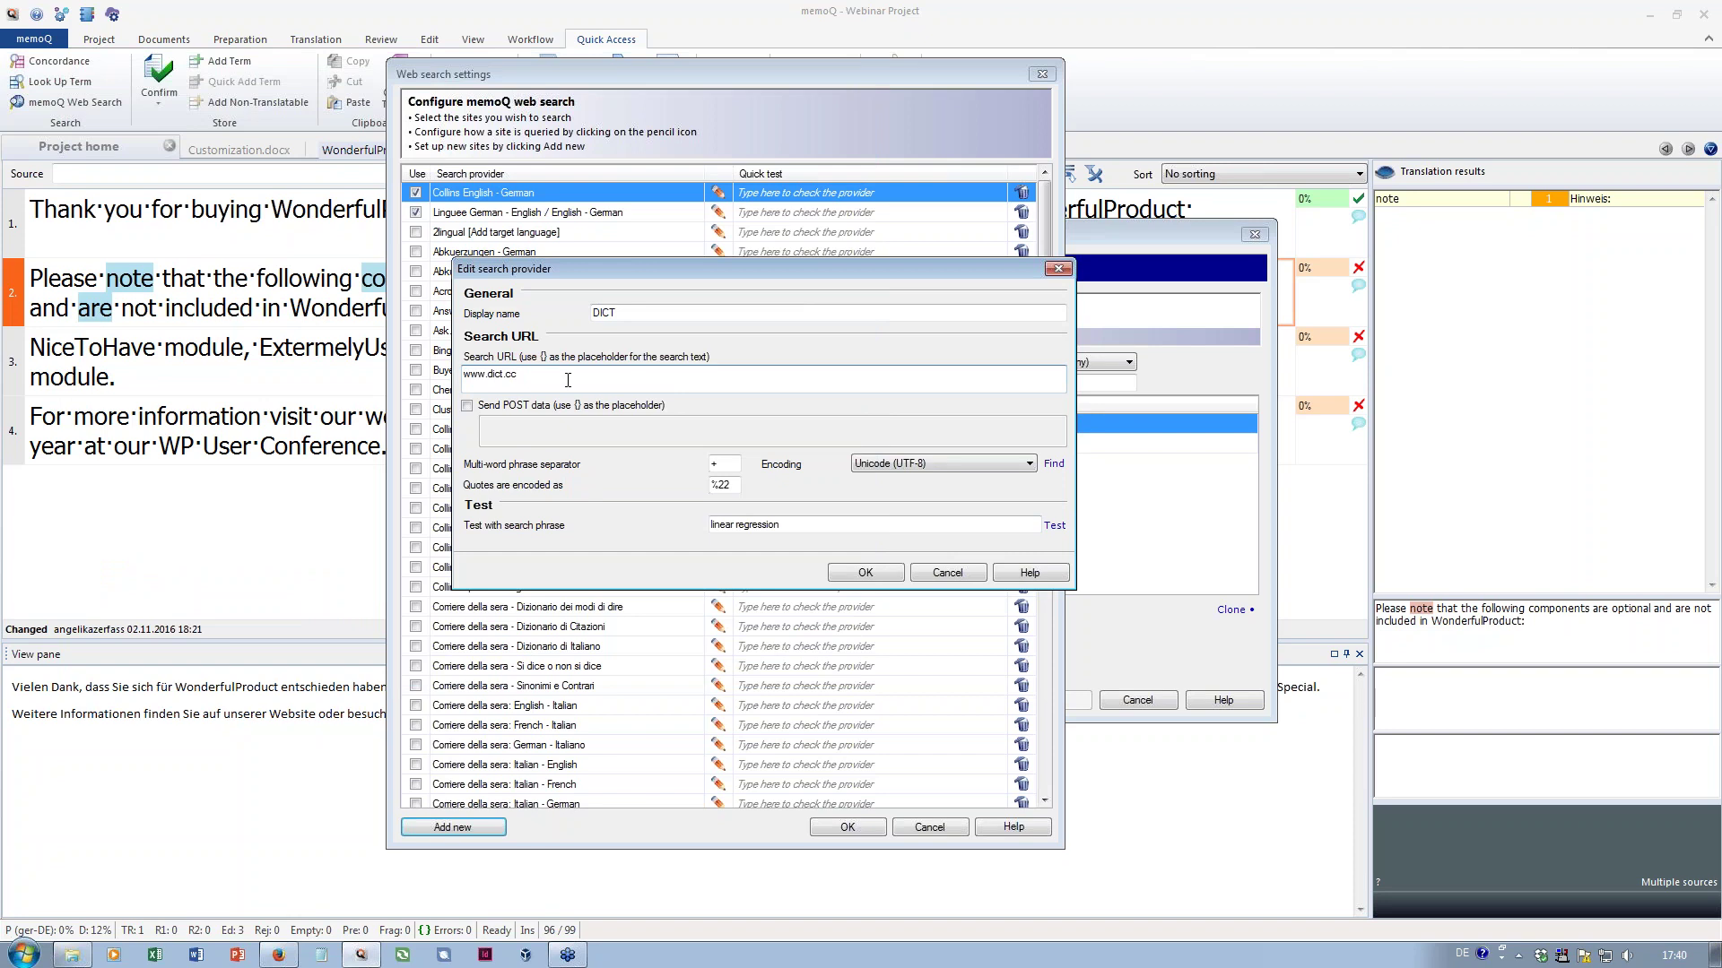
left_click(279, 956)
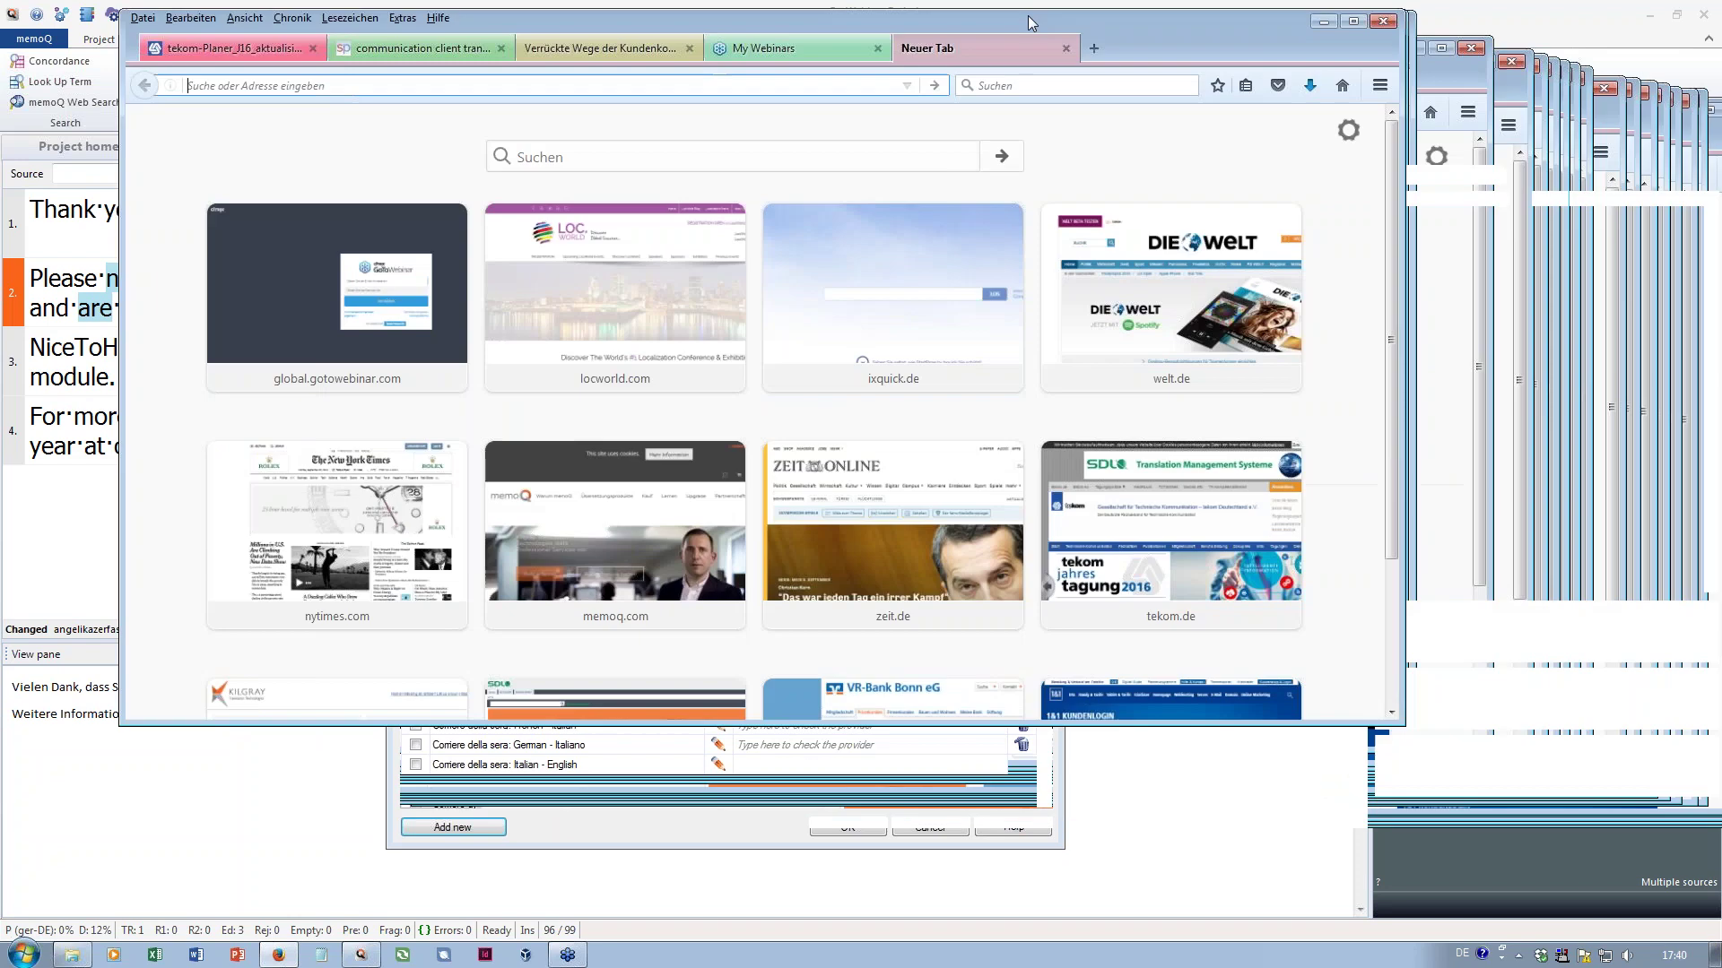
type("www.dict.")
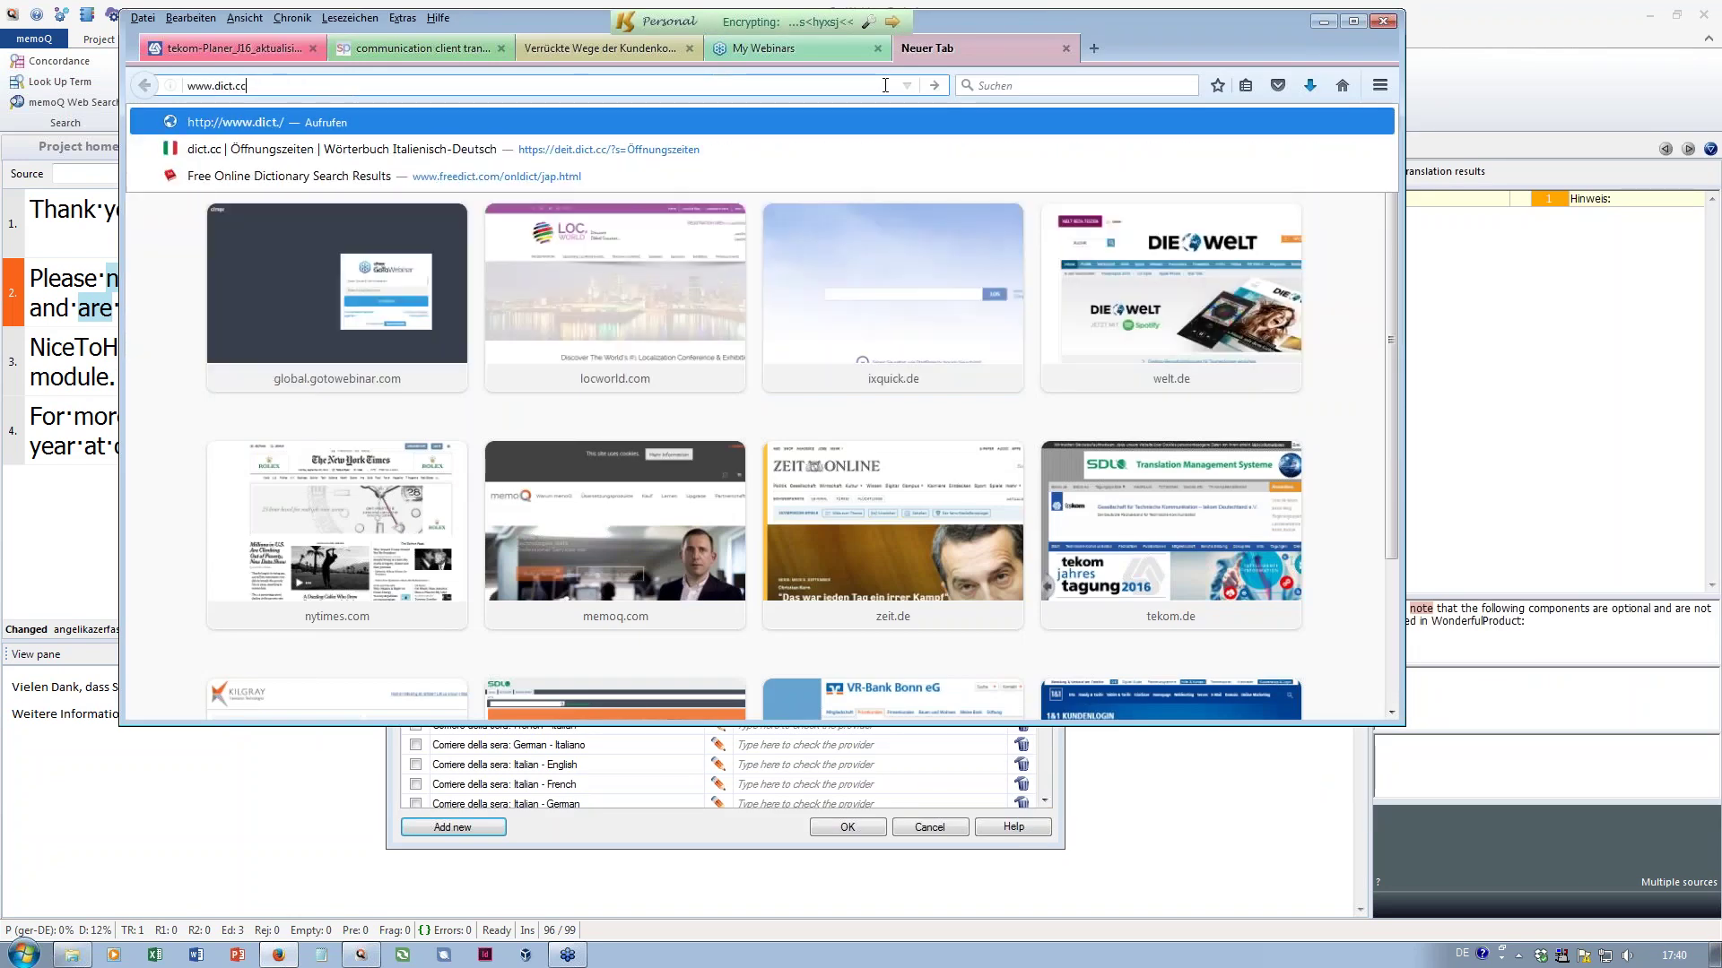
type("cc")
key("Return")
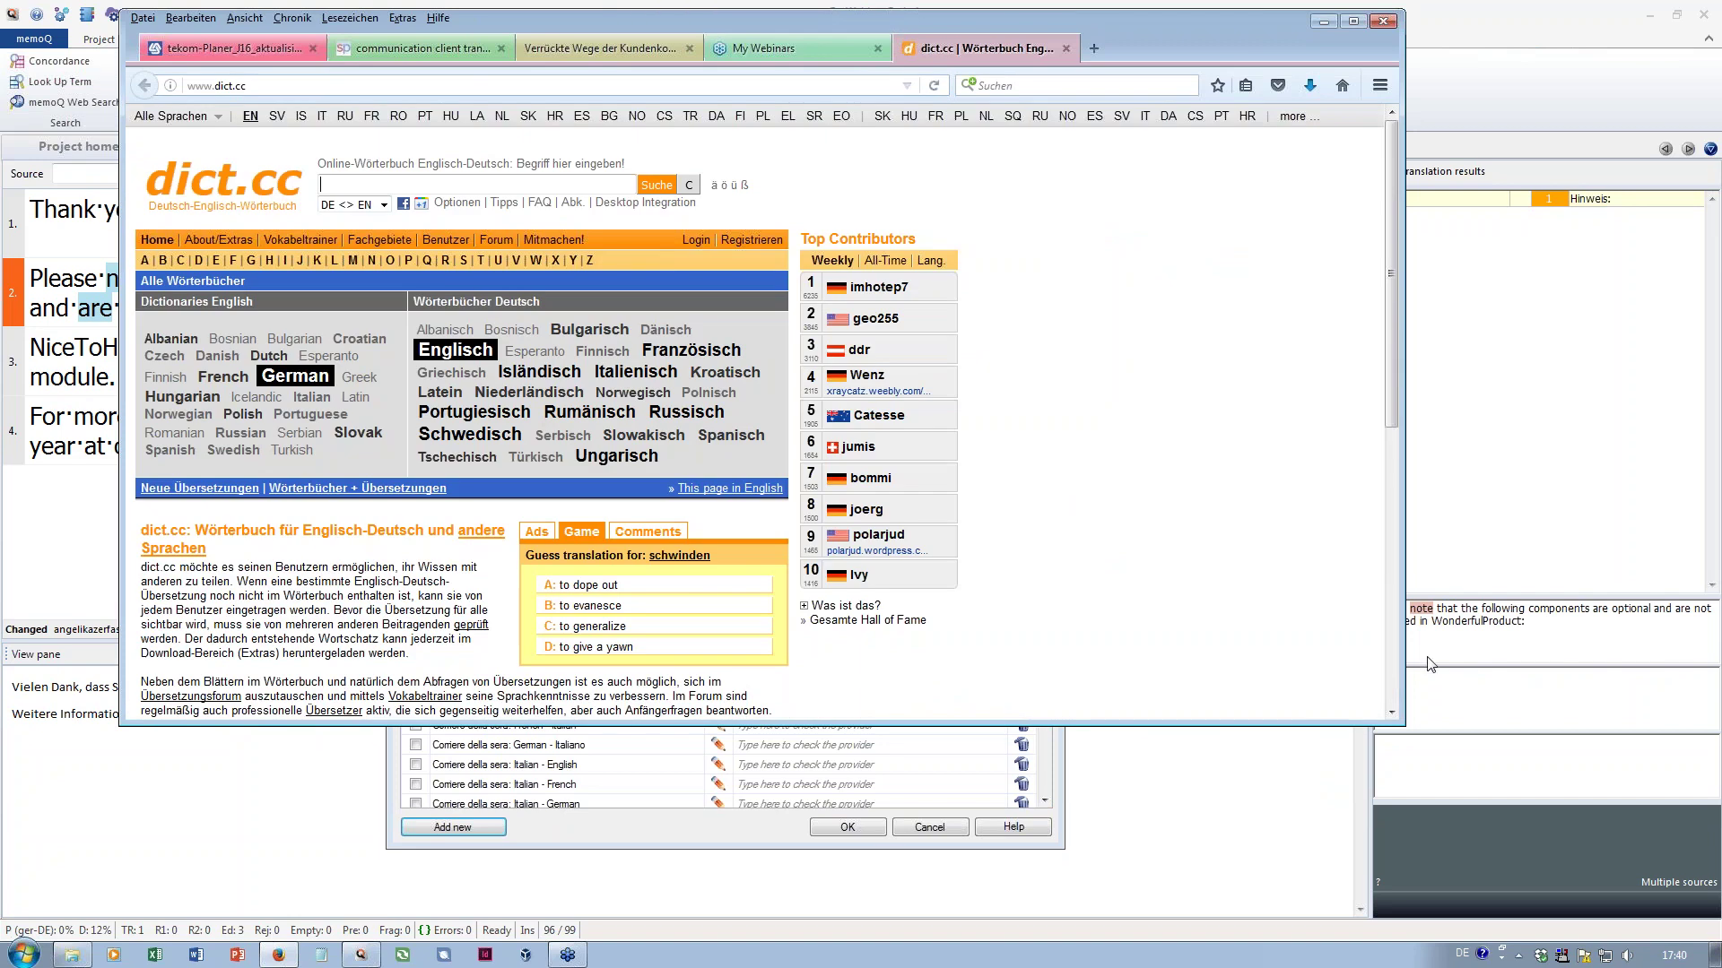
left_click_drag(1404, 723, 1592, 911)
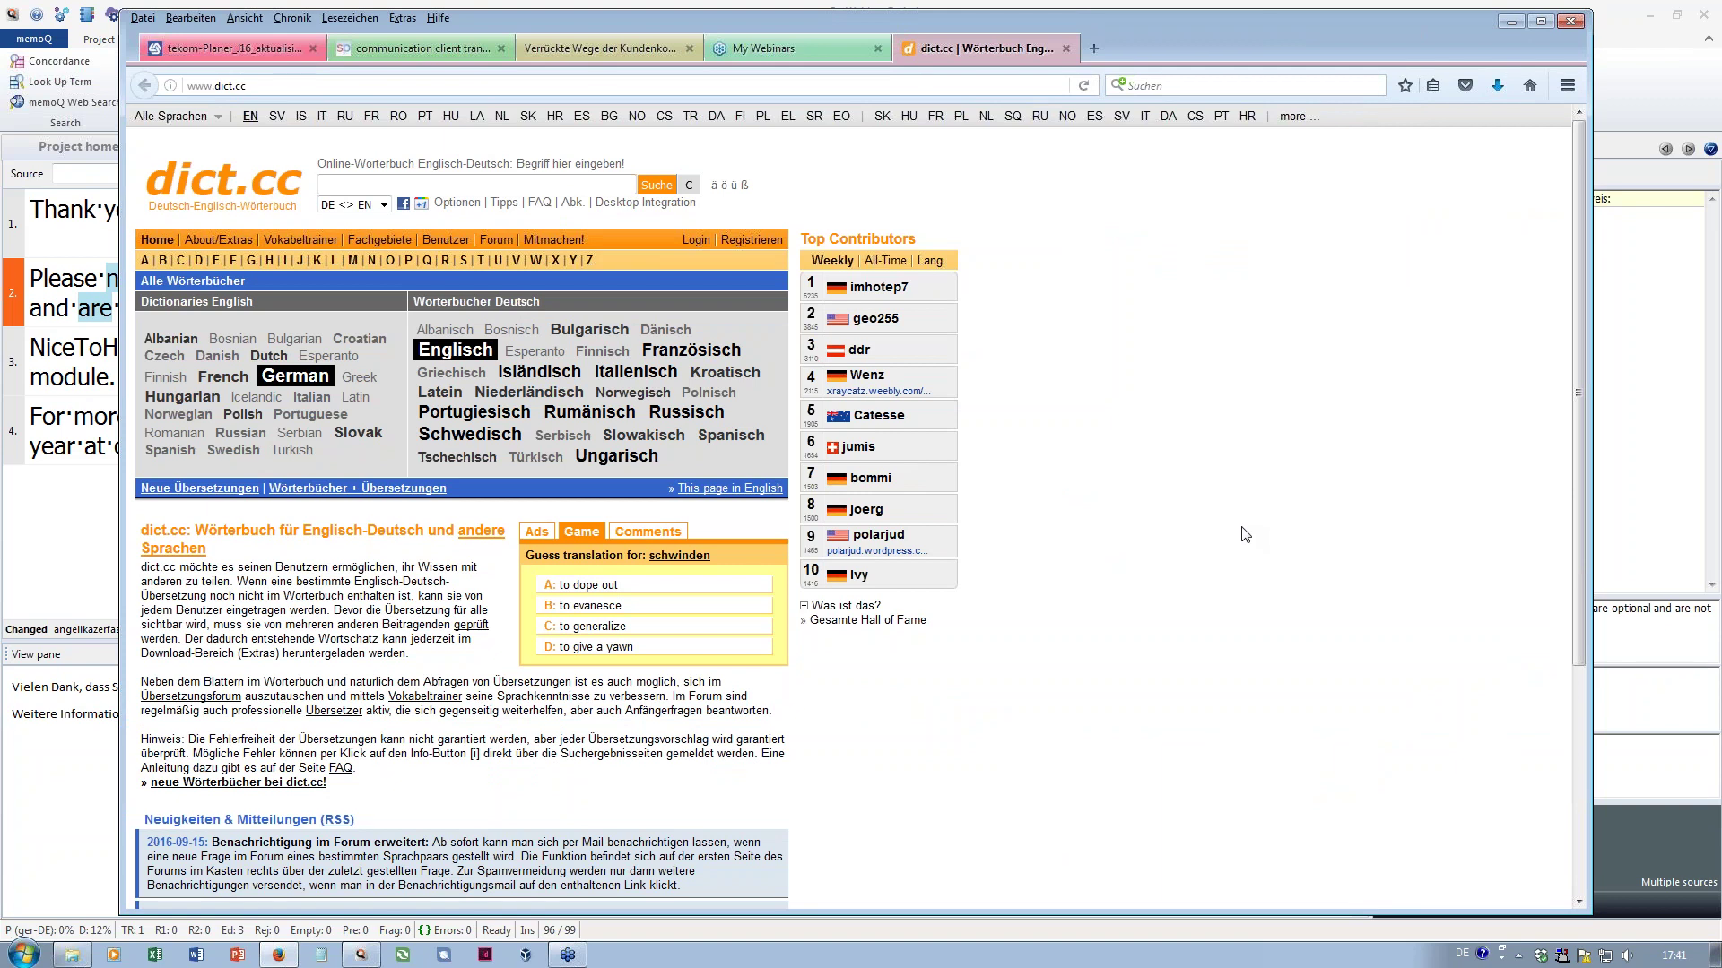
Set the dict.cc translation direction to EN -> DE and search for "linear regression"
left_click(386, 209)
left_click(373, 253)
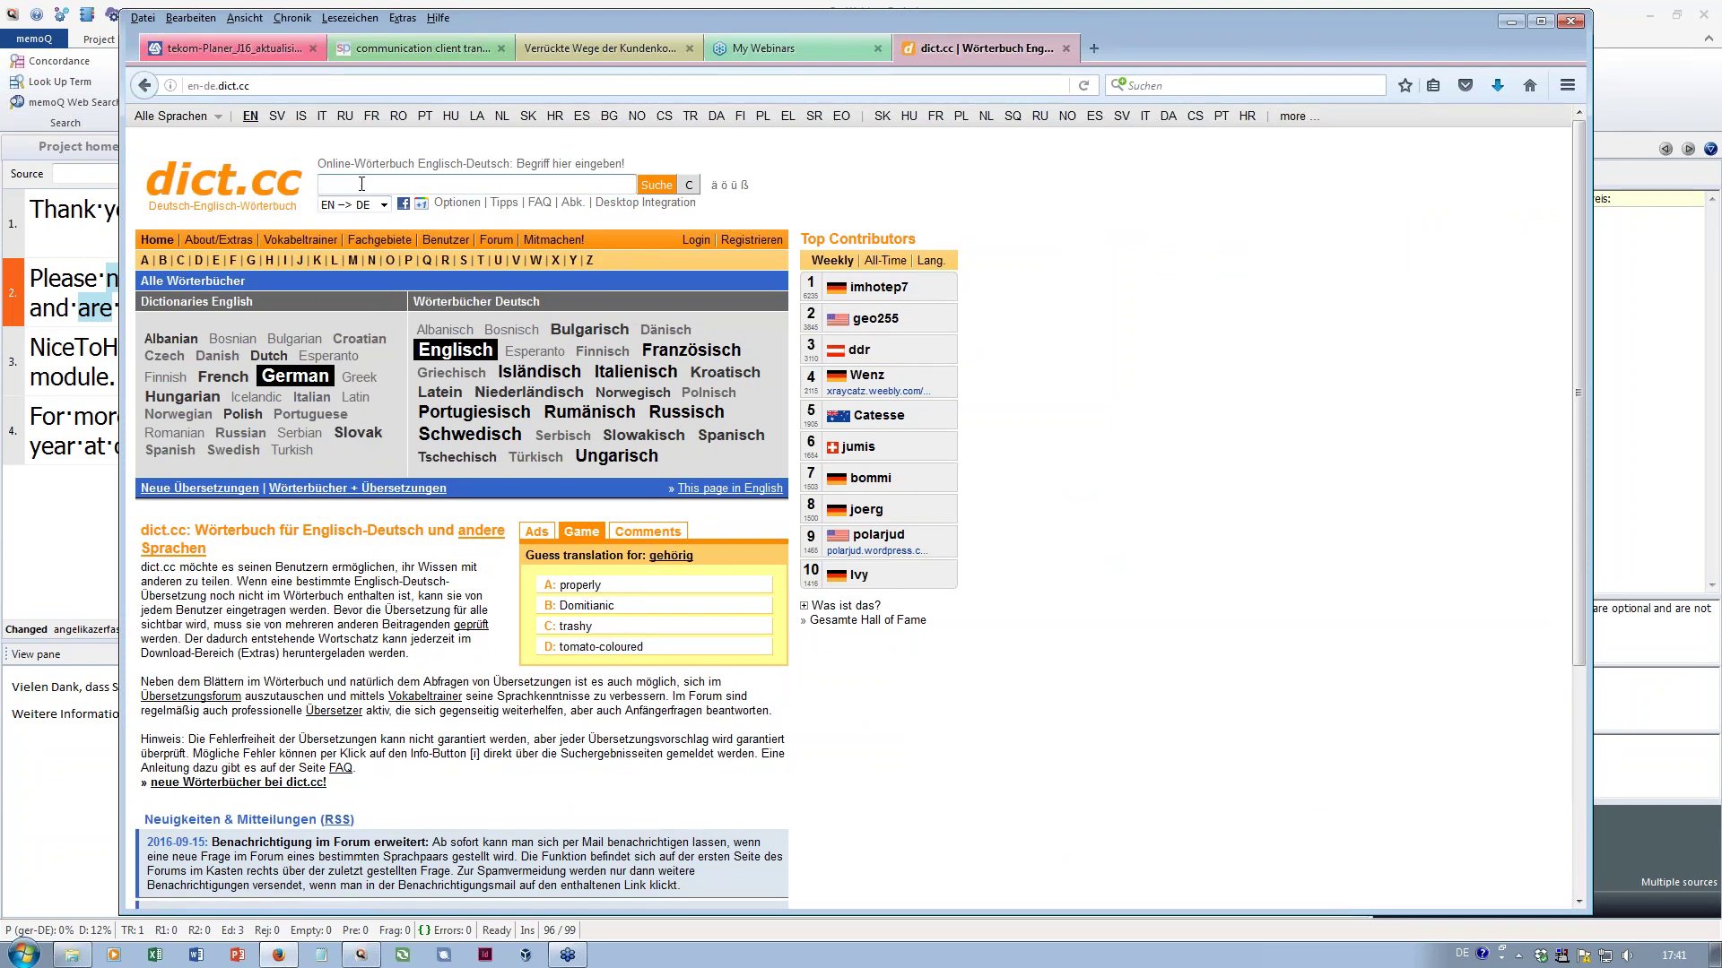
type("linear r")
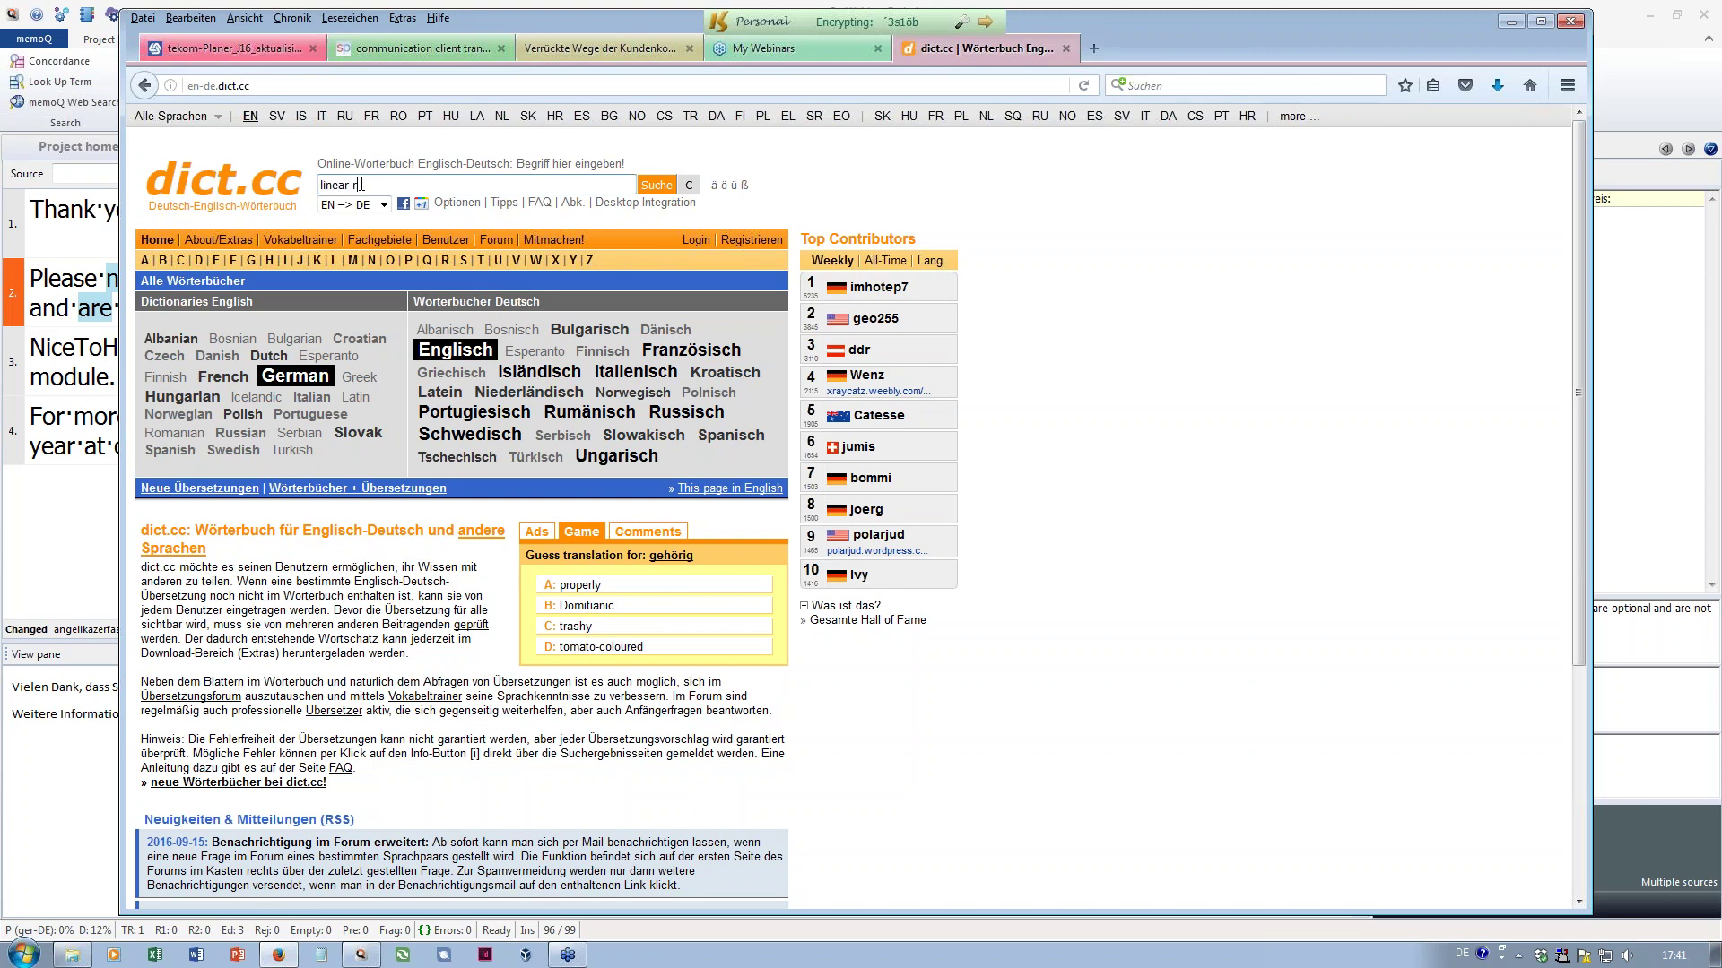
type("egression")
left_click(654, 186)
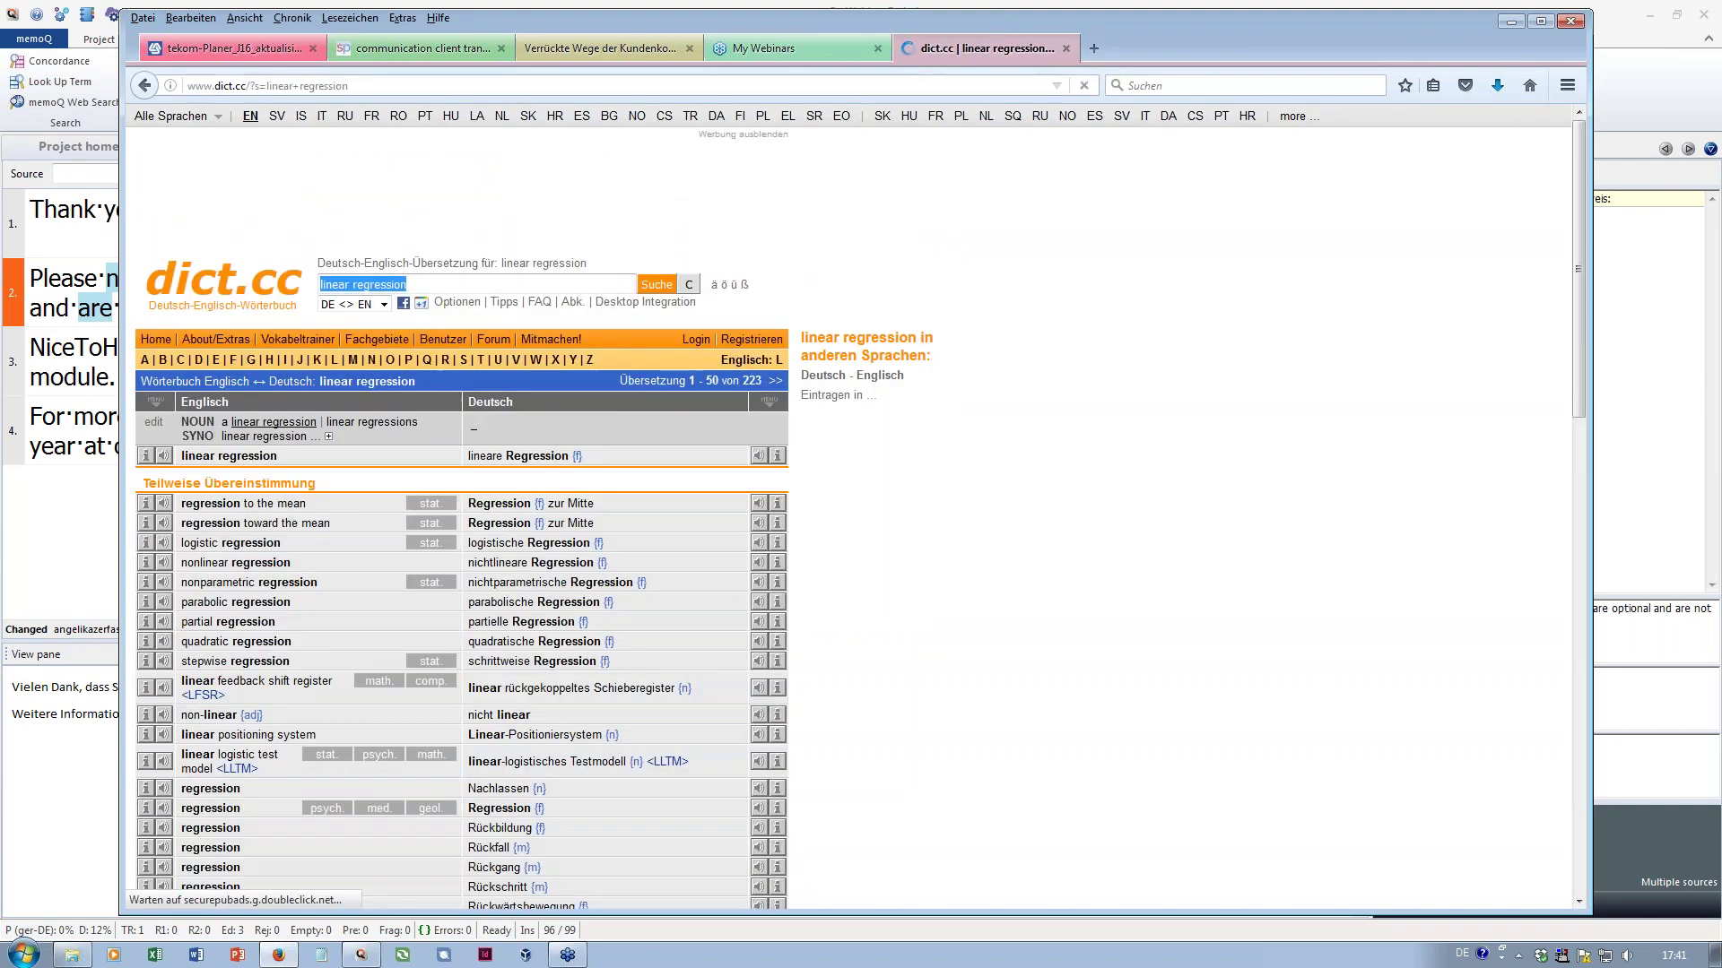
Copy the full address of the dict.cc results page and replace the DICT provider's search URL in memoQ with it
left_click_drag(408, 86, 269, 85)
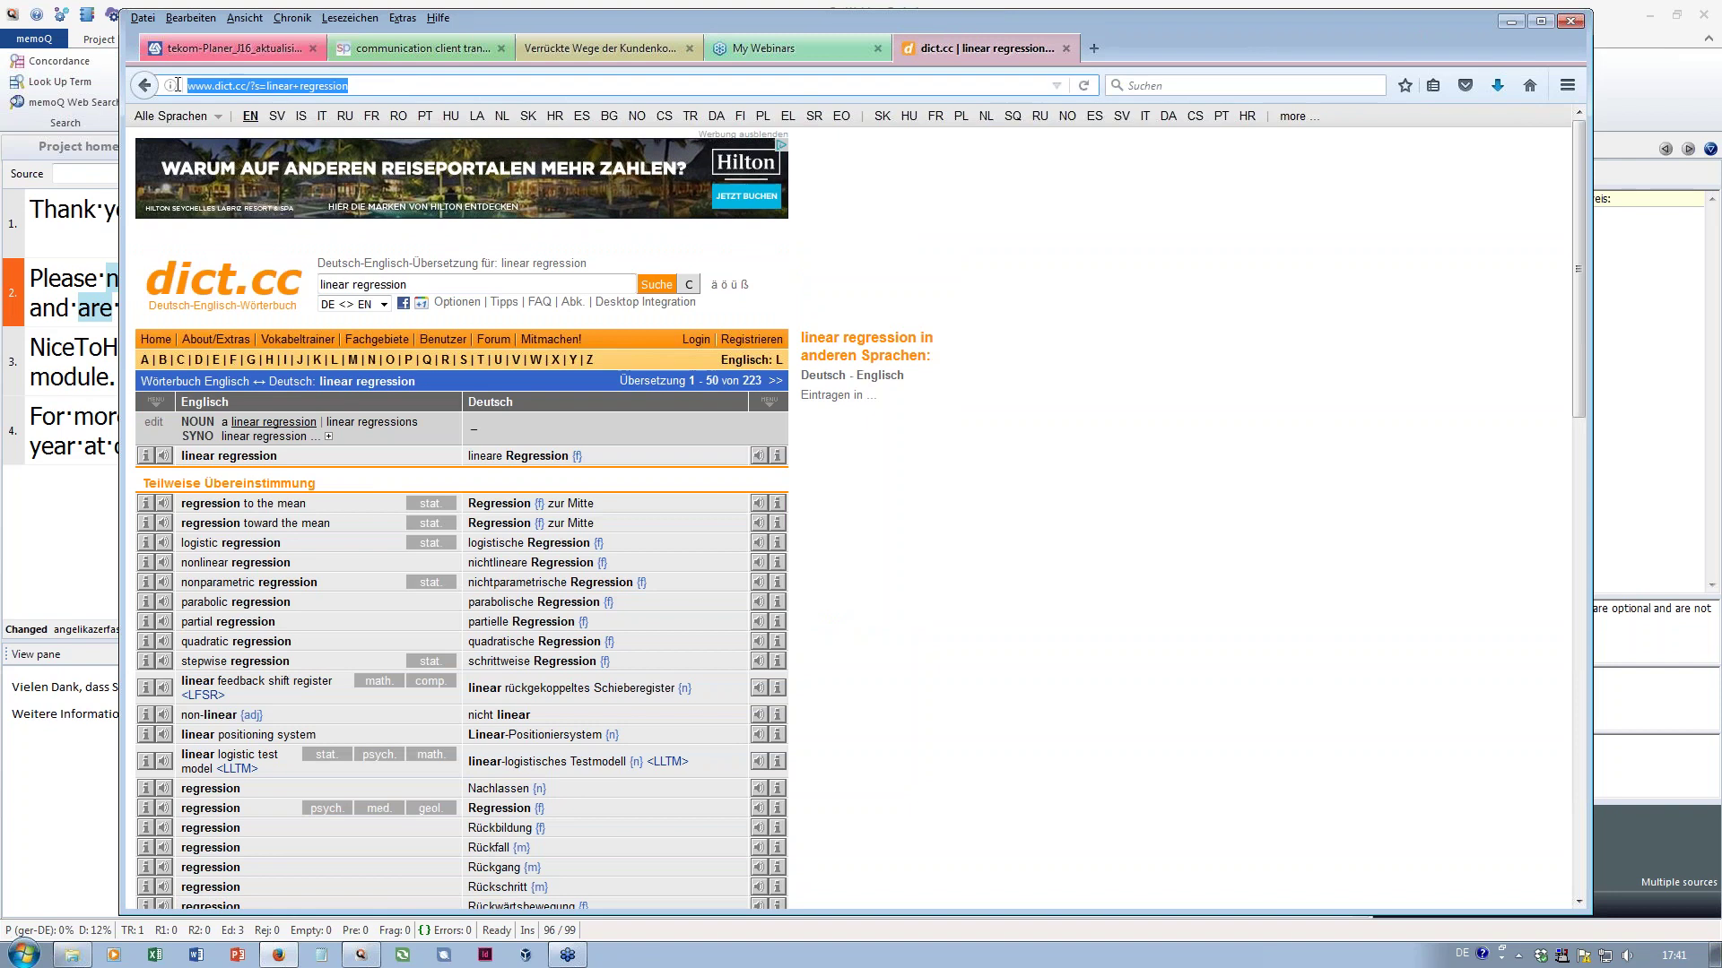
left_click(396, 85)
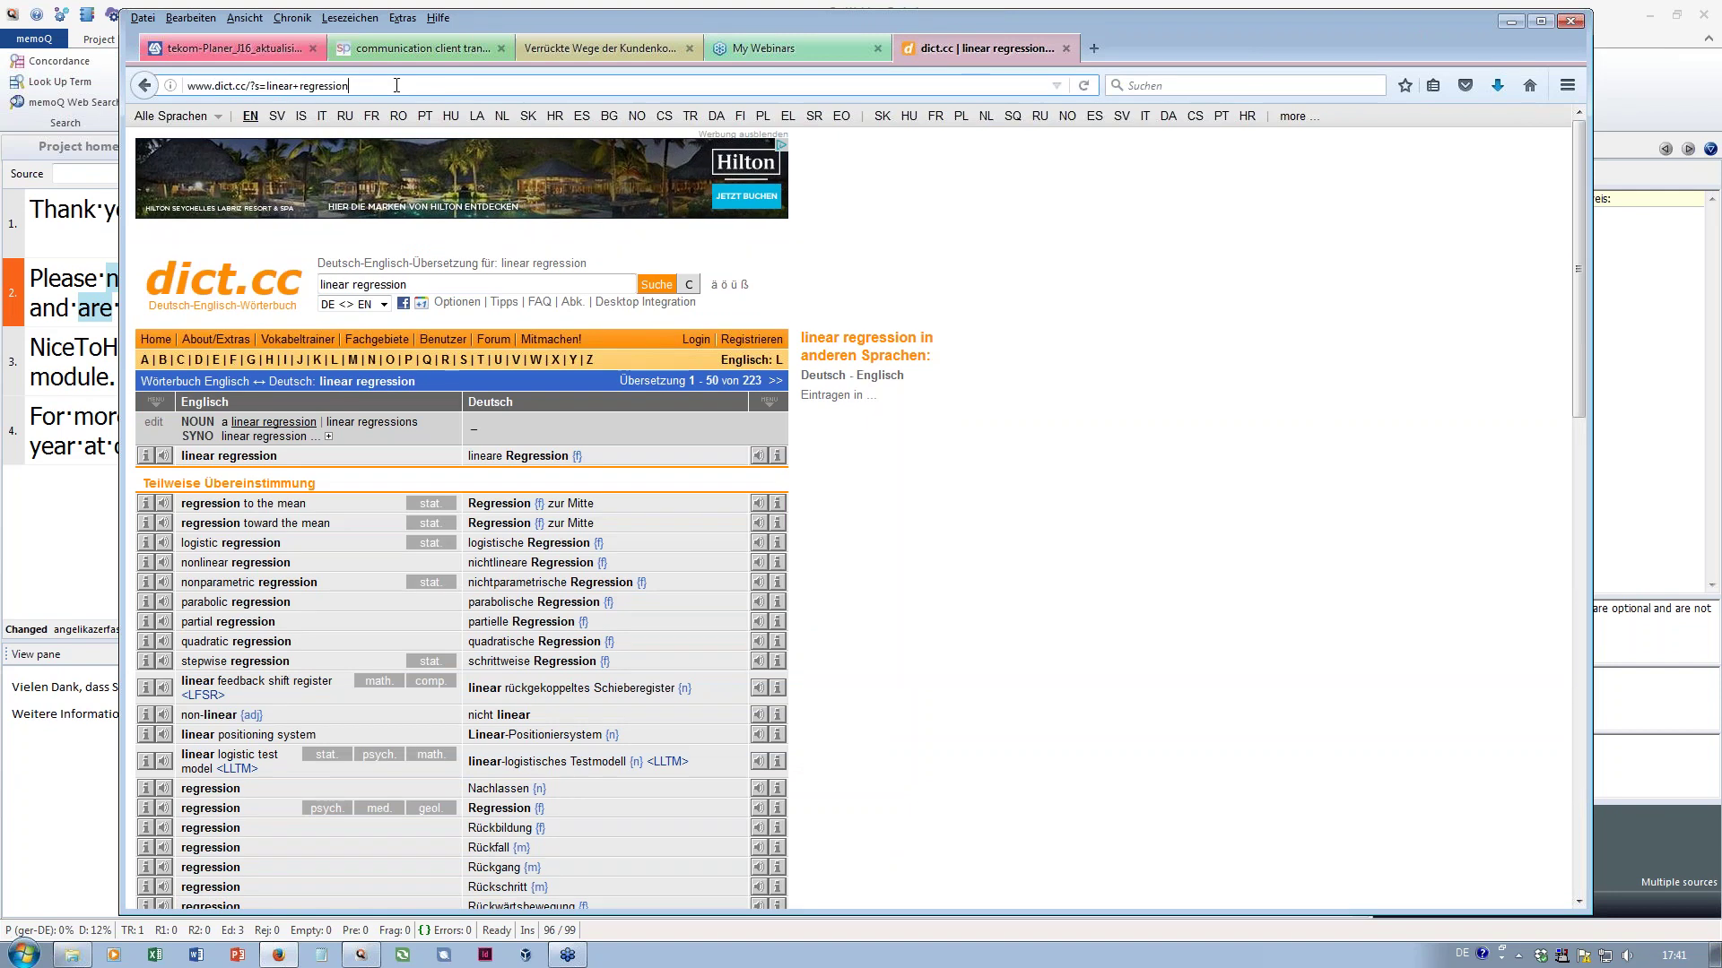
left_click_drag(187, 86, 249, 86)
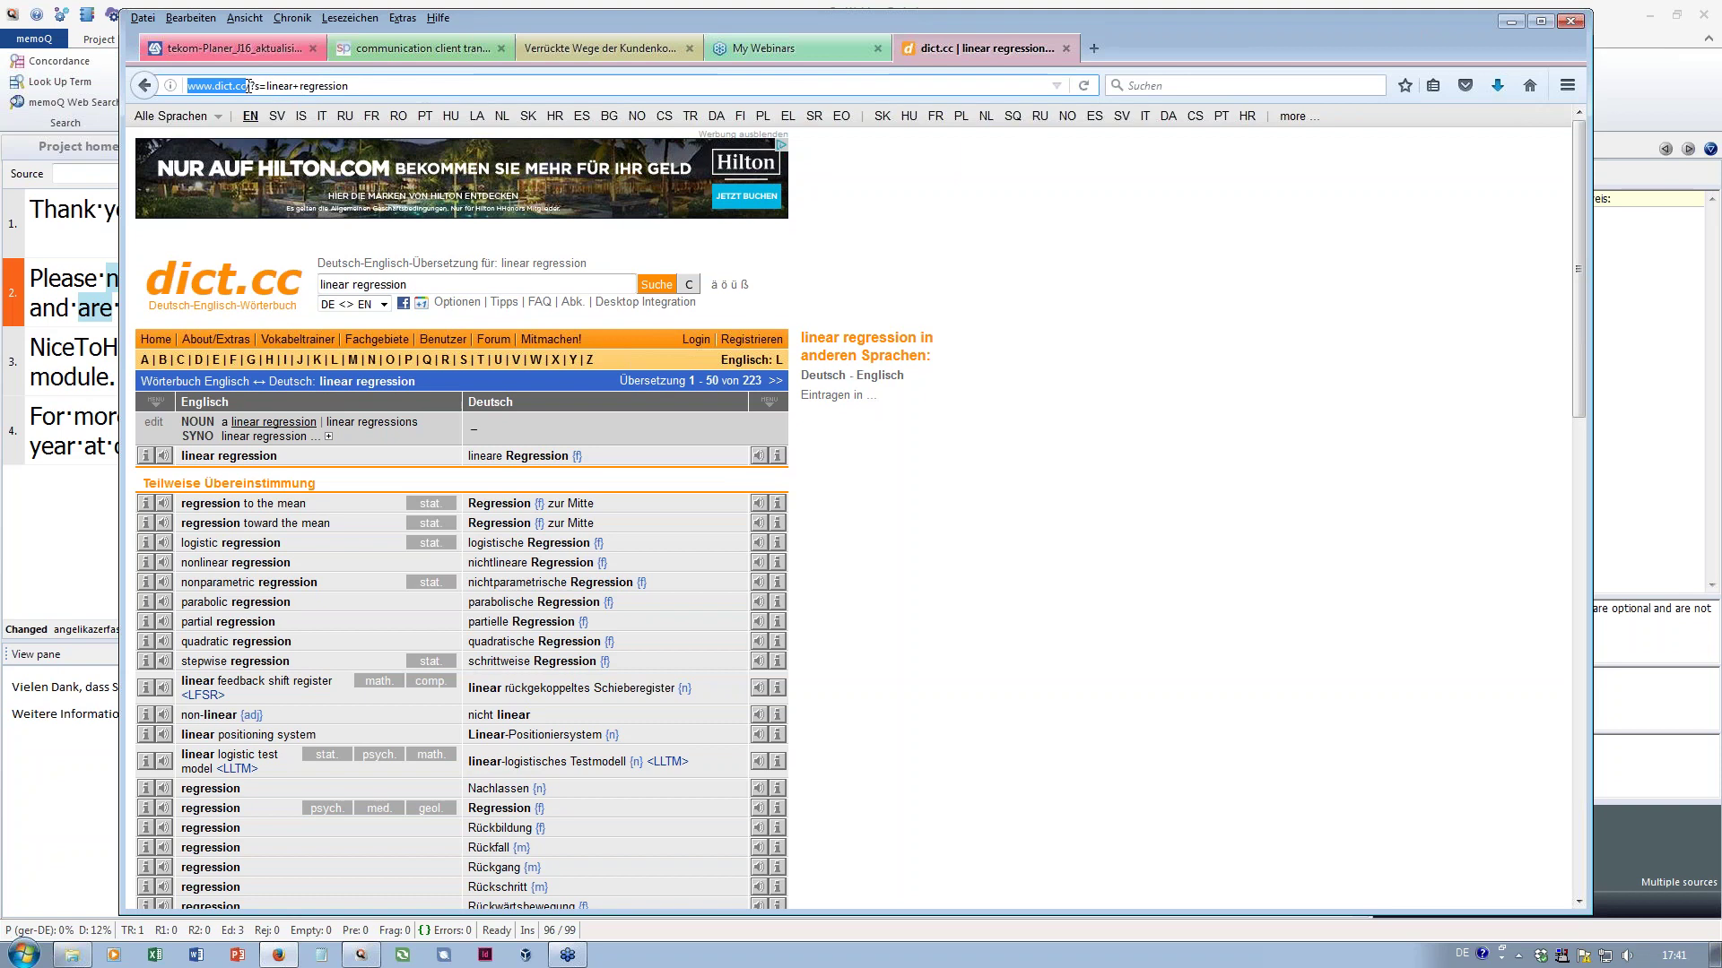
left_click(249, 85)
double_click(261, 85)
left_click_drag(392, 85, 181, 85)
key("ctrl+c")
left_click(359, 955)
left_click_drag(512, 376, 419, 381)
key("ctrl+v")
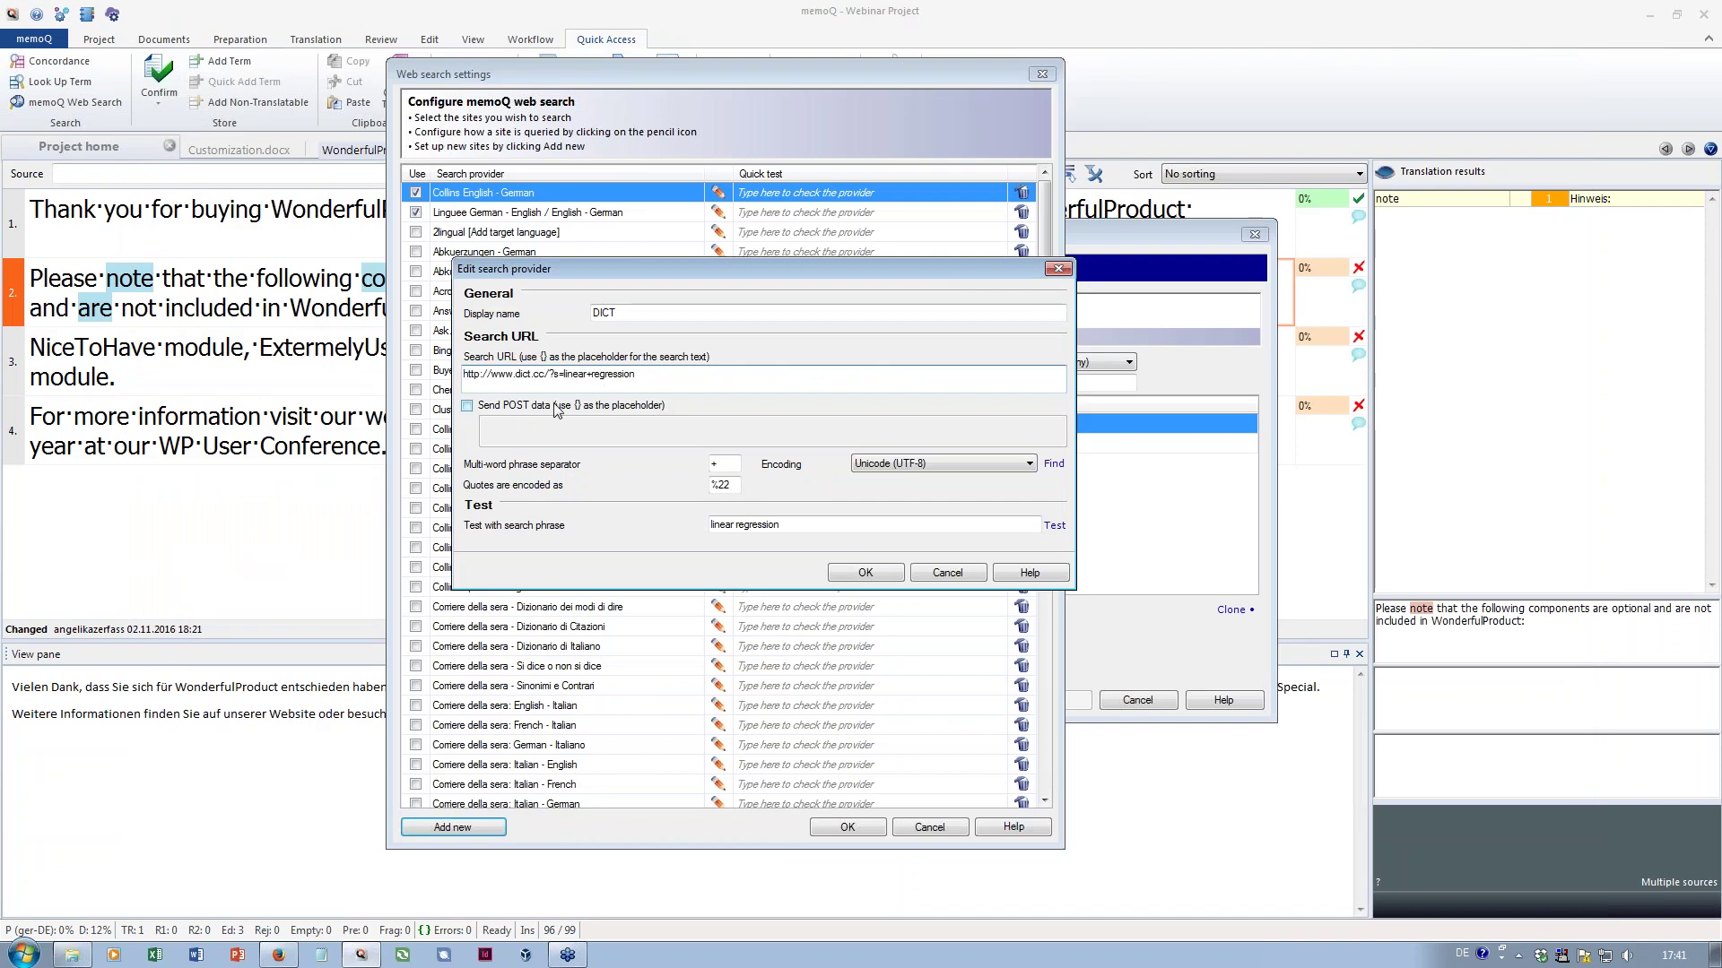
Replace the search phrase in the URL with the {} placeholder, test the DICT provider again and save it
left_click_drag(565, 374, 649, 375)
type("{")
left_click(1056, 529)
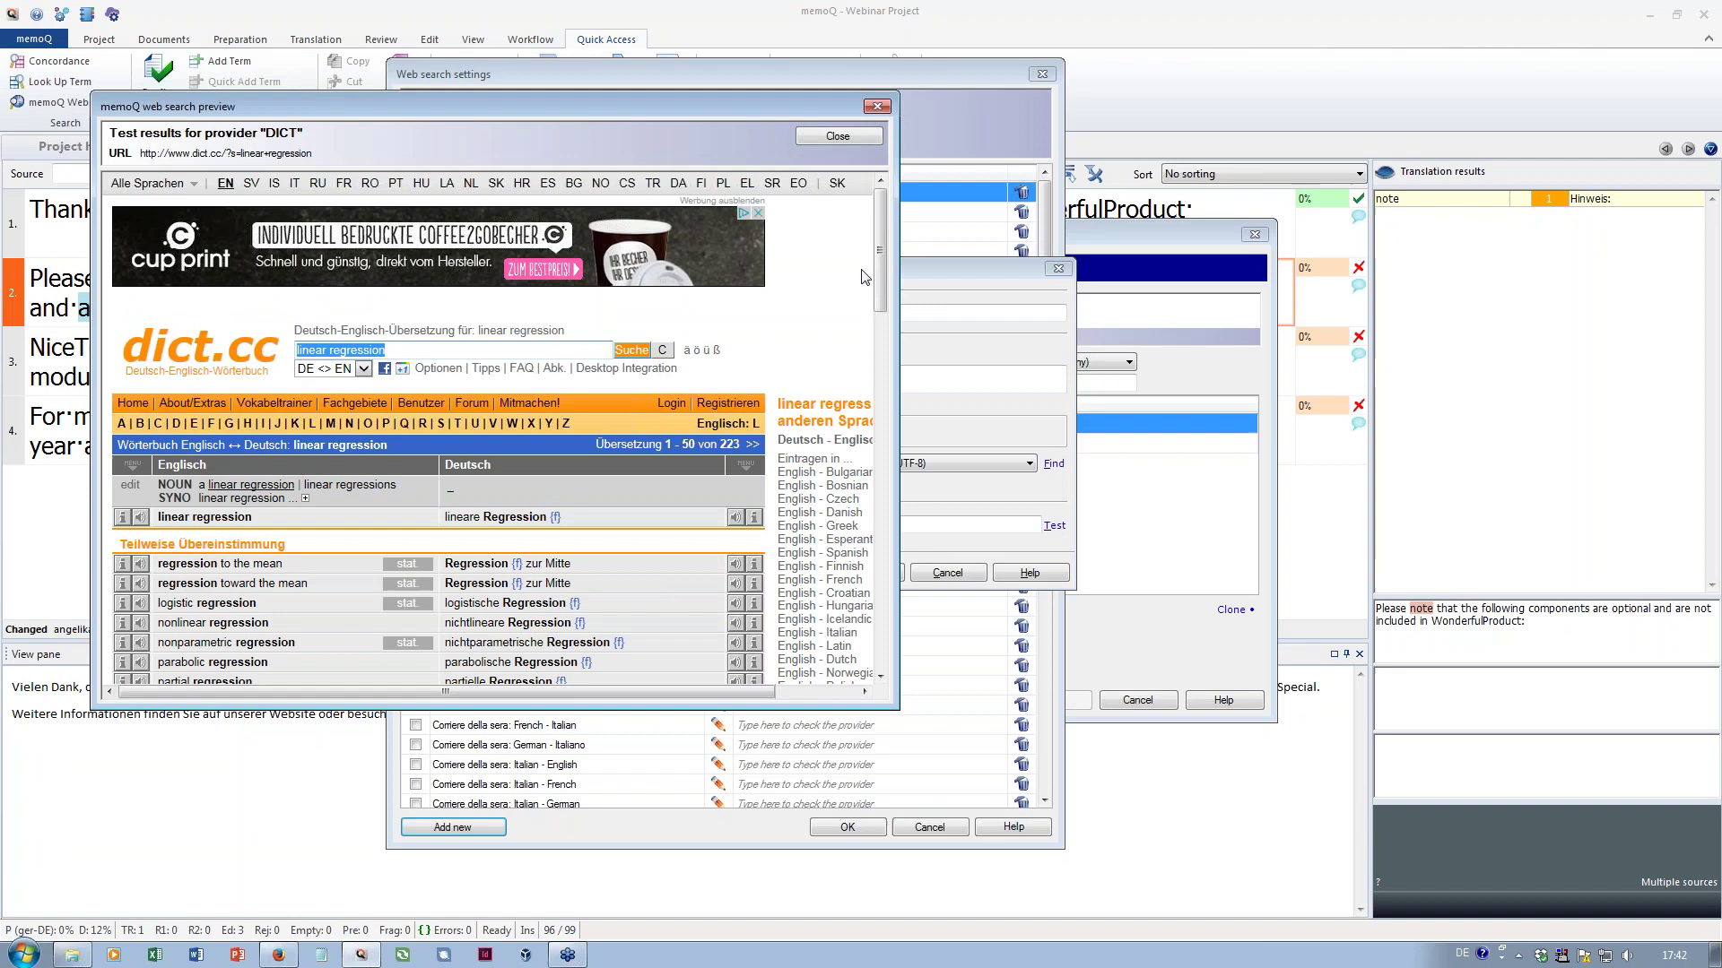
left_click(877, 106)
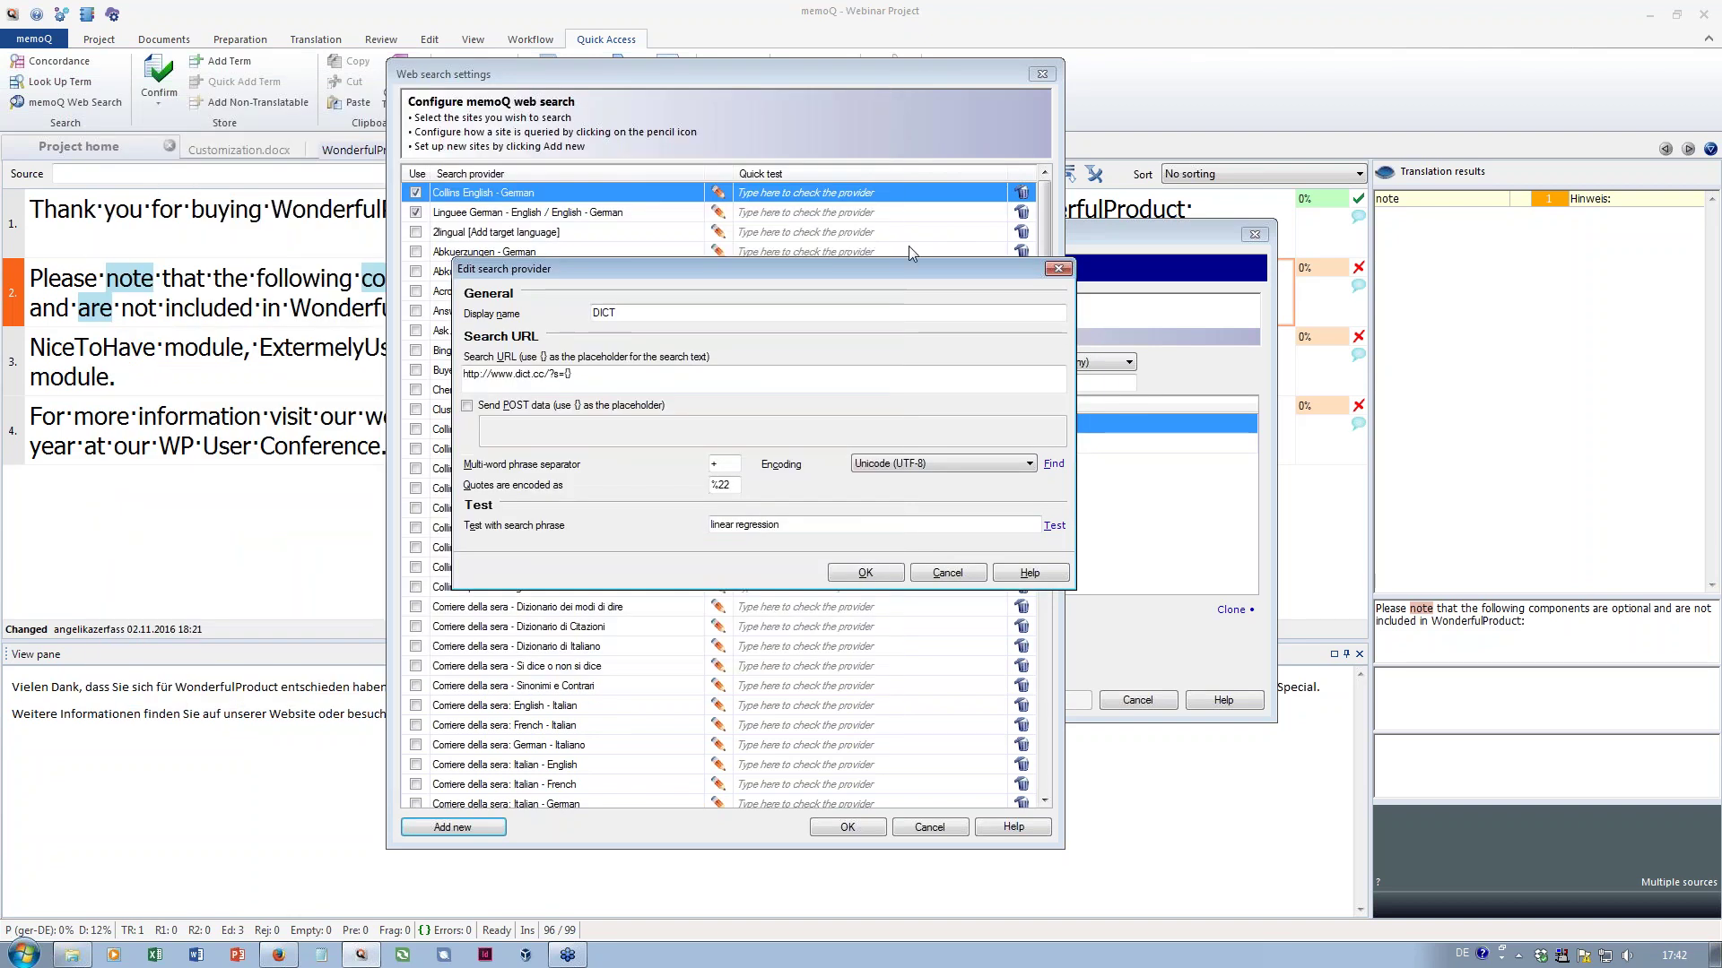
left_click(865, 574)
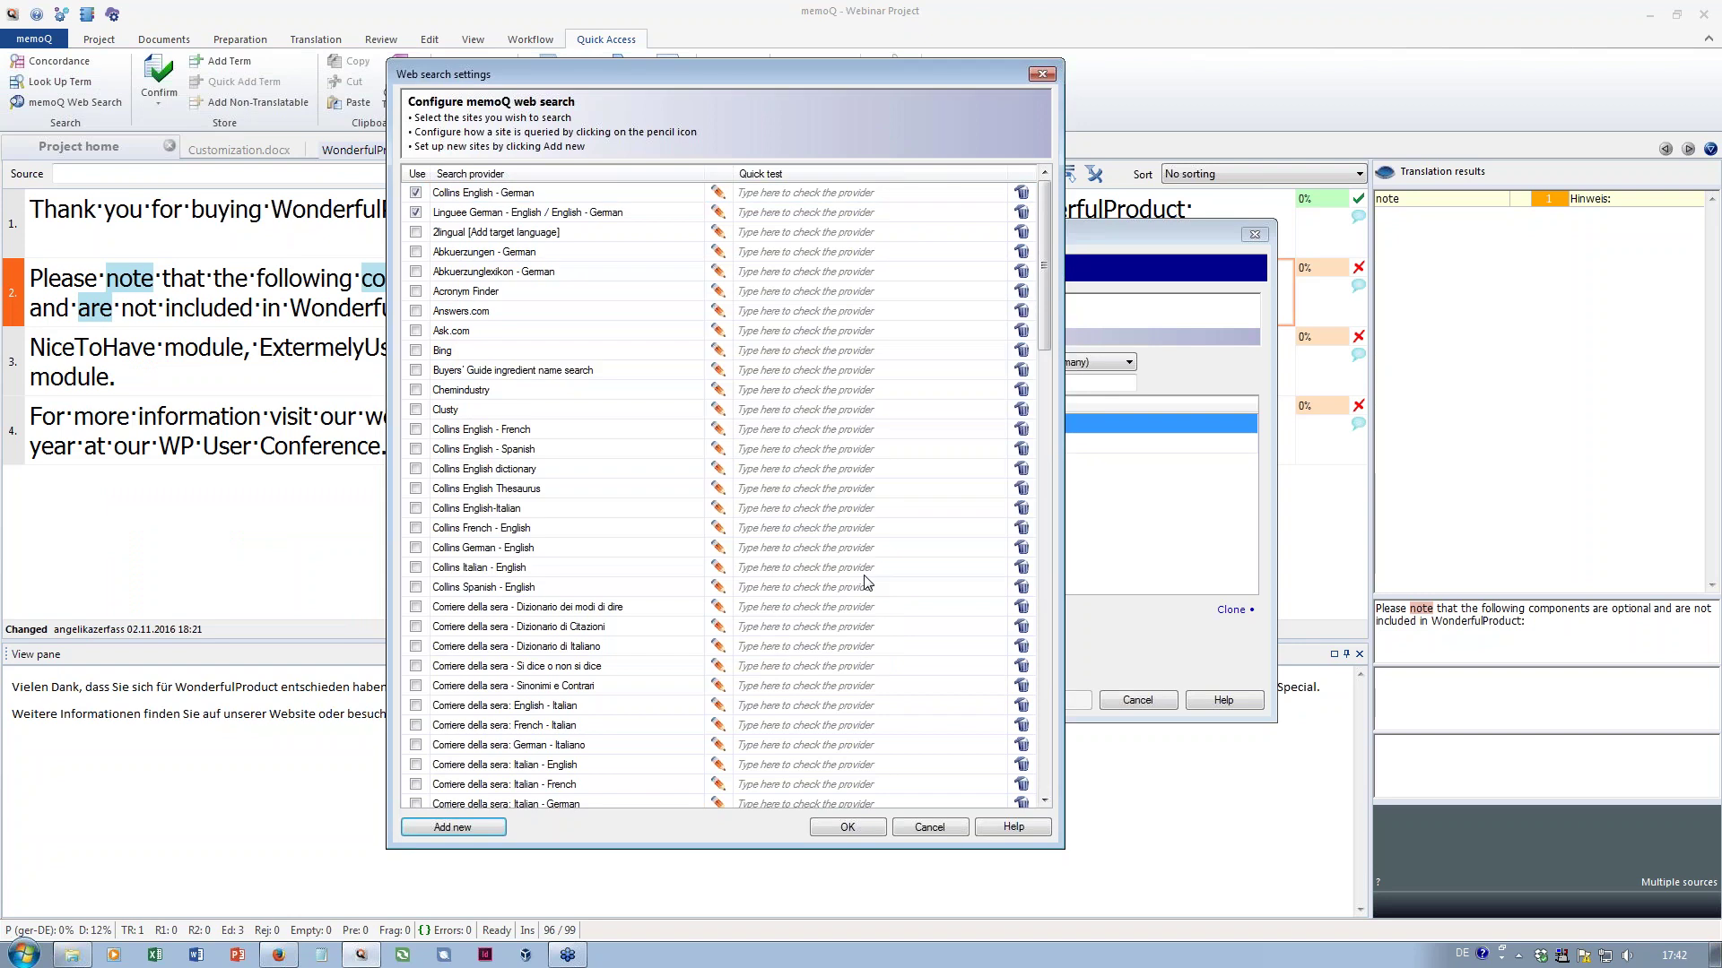
Enable the DICT provider, then save the web search settings and confirm the options
left_click_drag(1044, 334, 1045, 423)
left_click(415, 587)
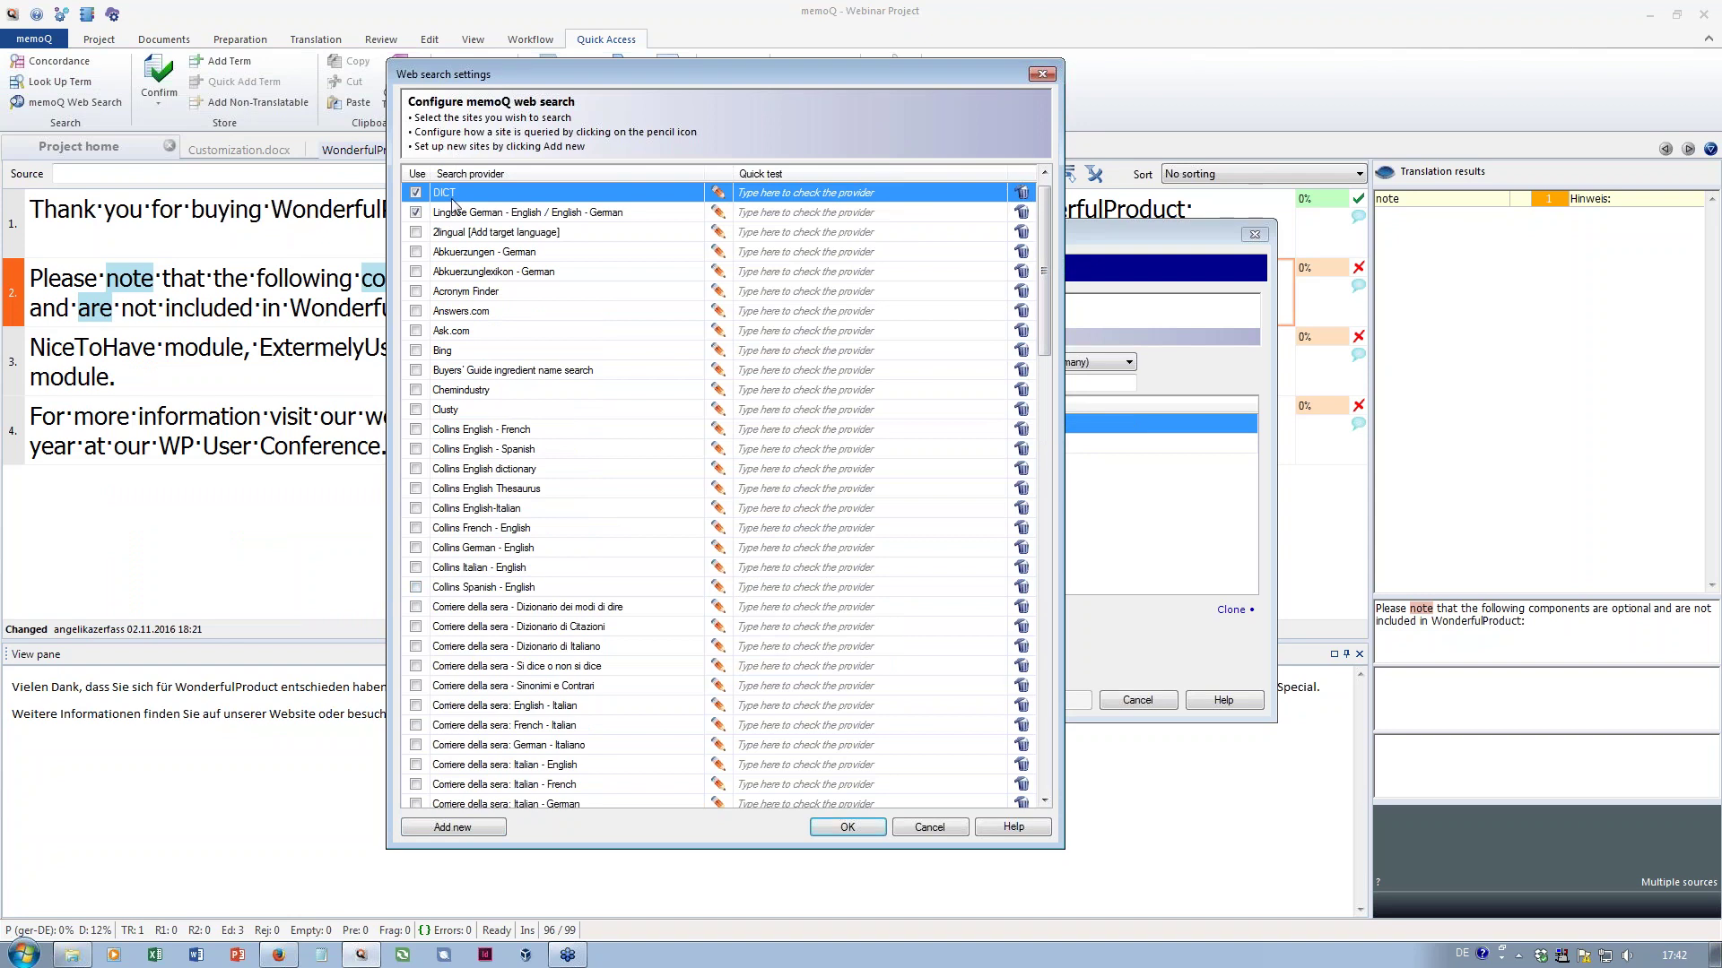
left_click(847, 826)
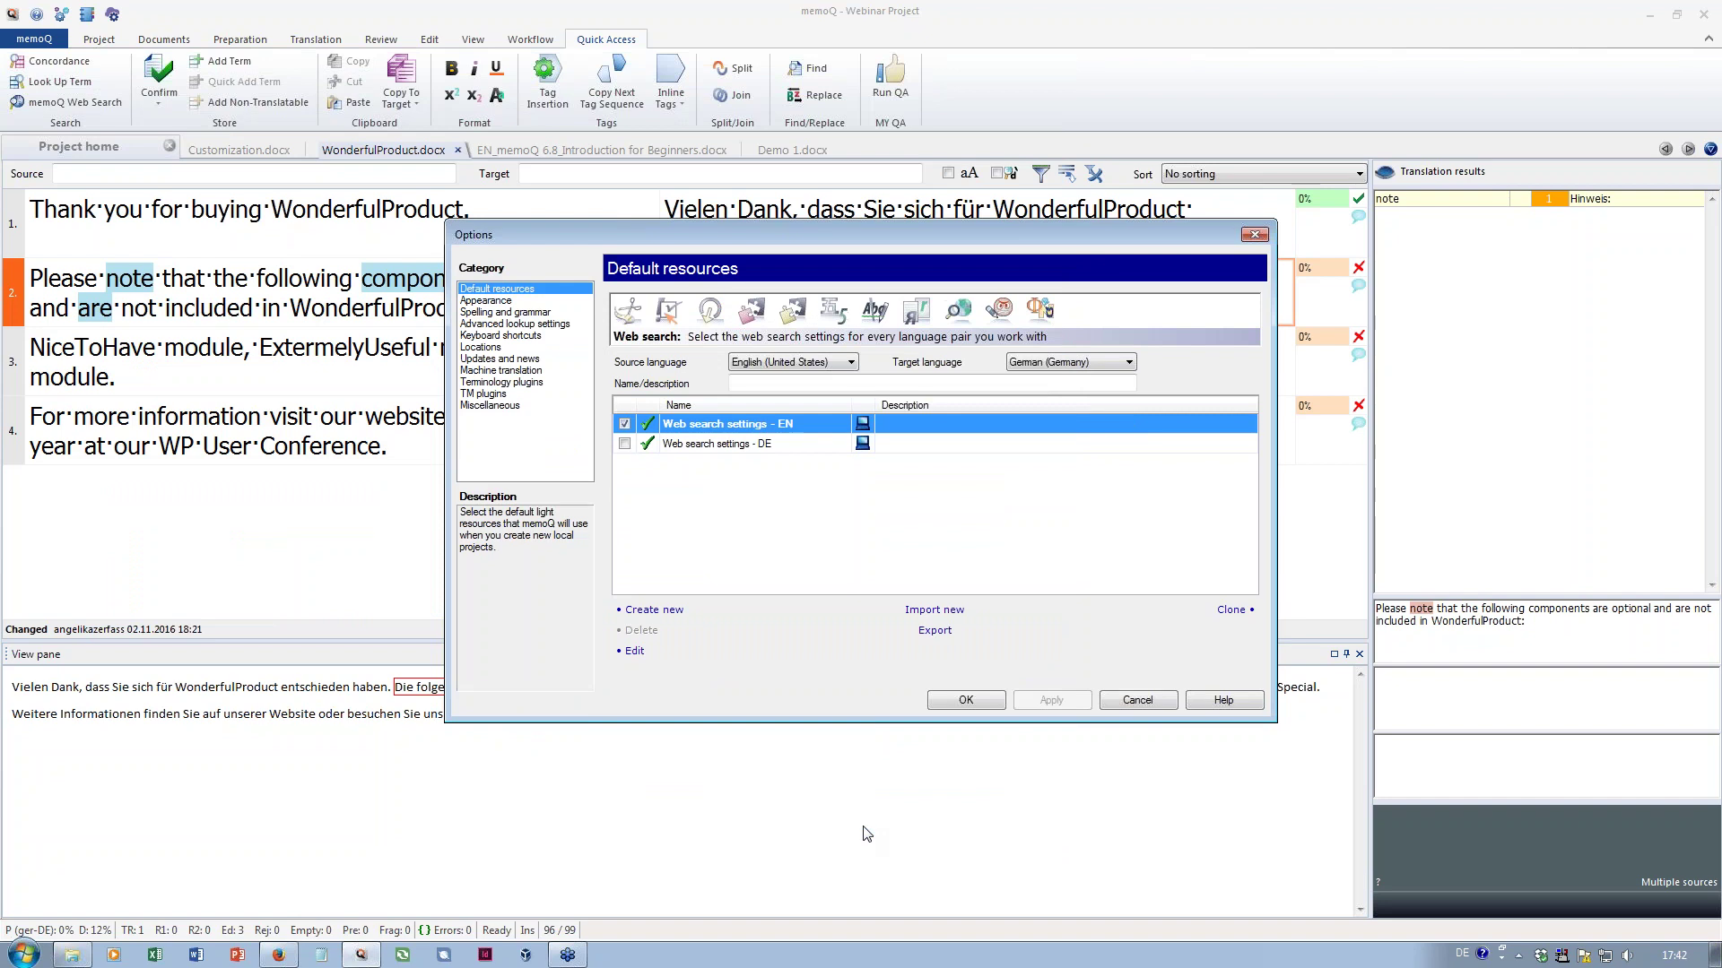
left_click(967, 700)
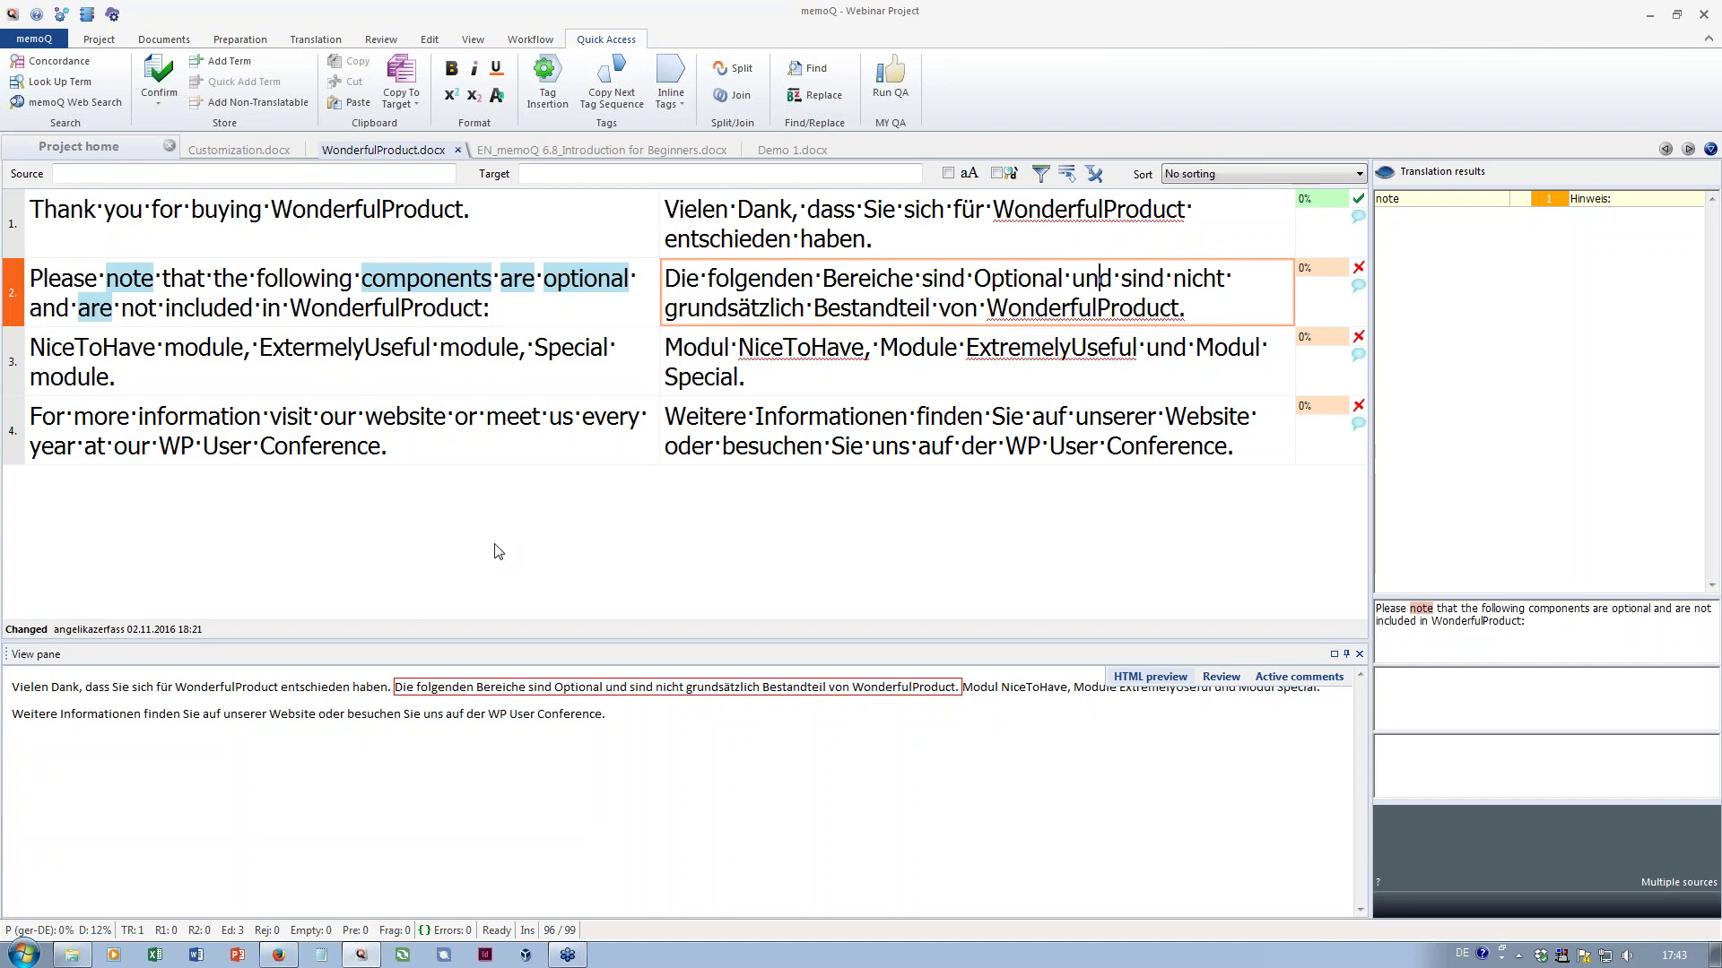
Run a memoQ web search for the source word "module" in segment 3
left_click_drag(31, 377, 216, 377)
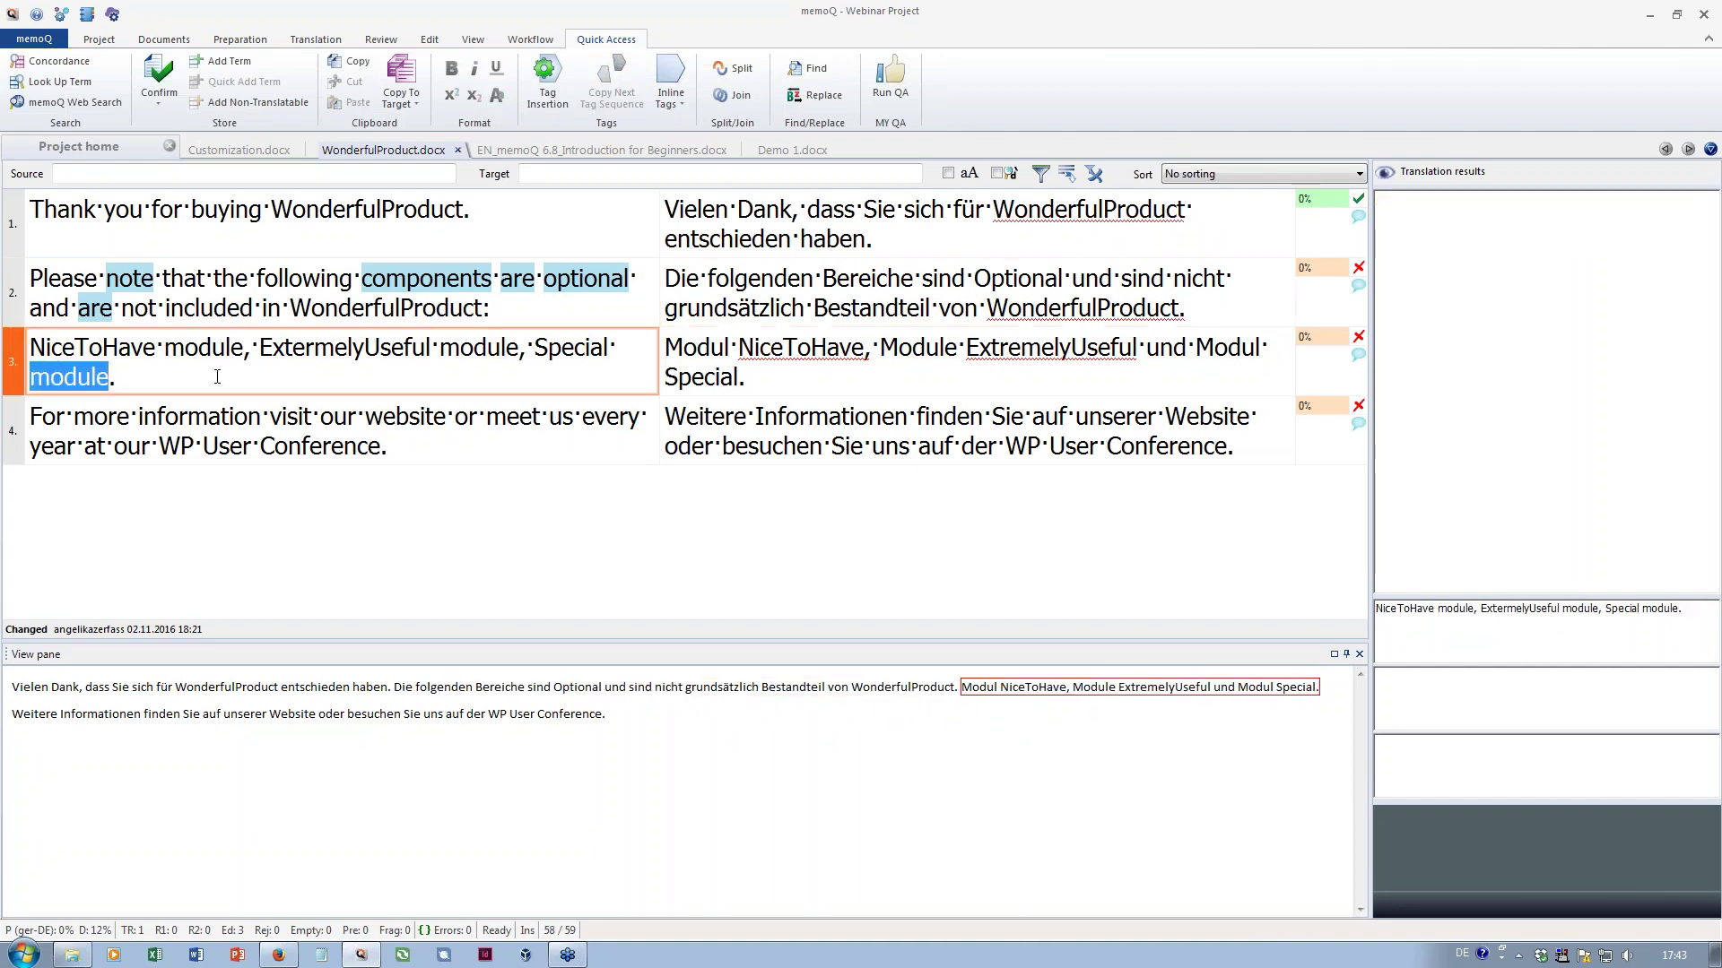
left_click(80, 102)
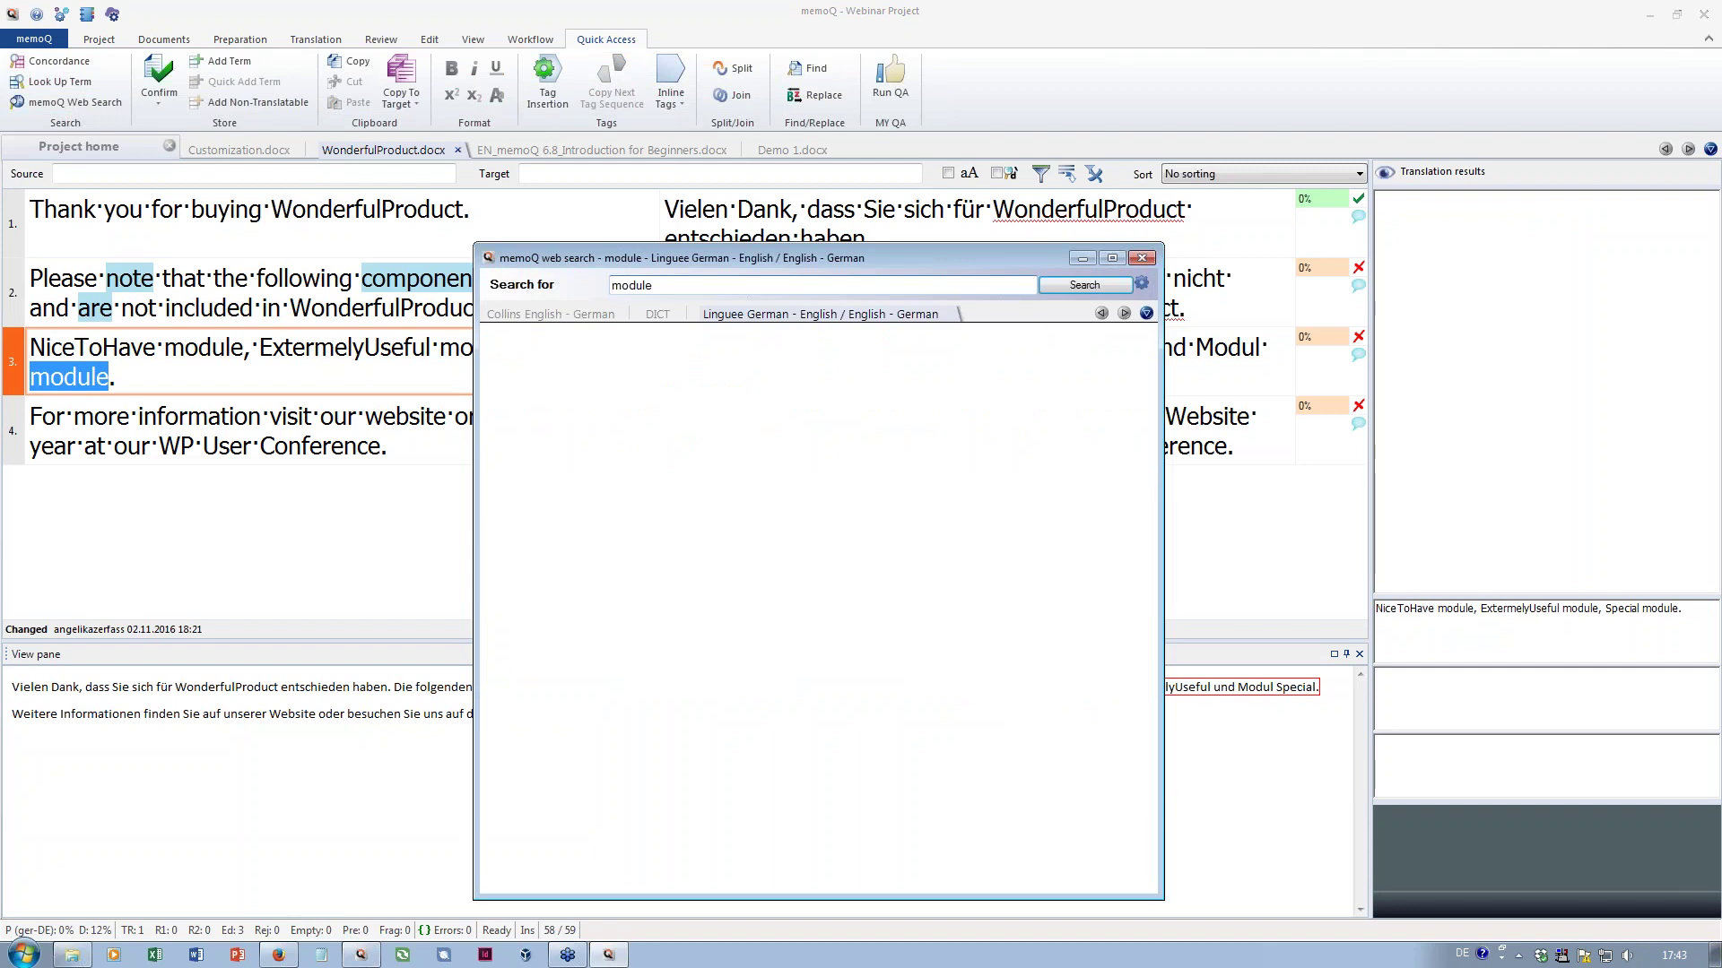
Compare the Collins, DICT and Linguee results for "module", and close the web search window
left_click(556, 314)
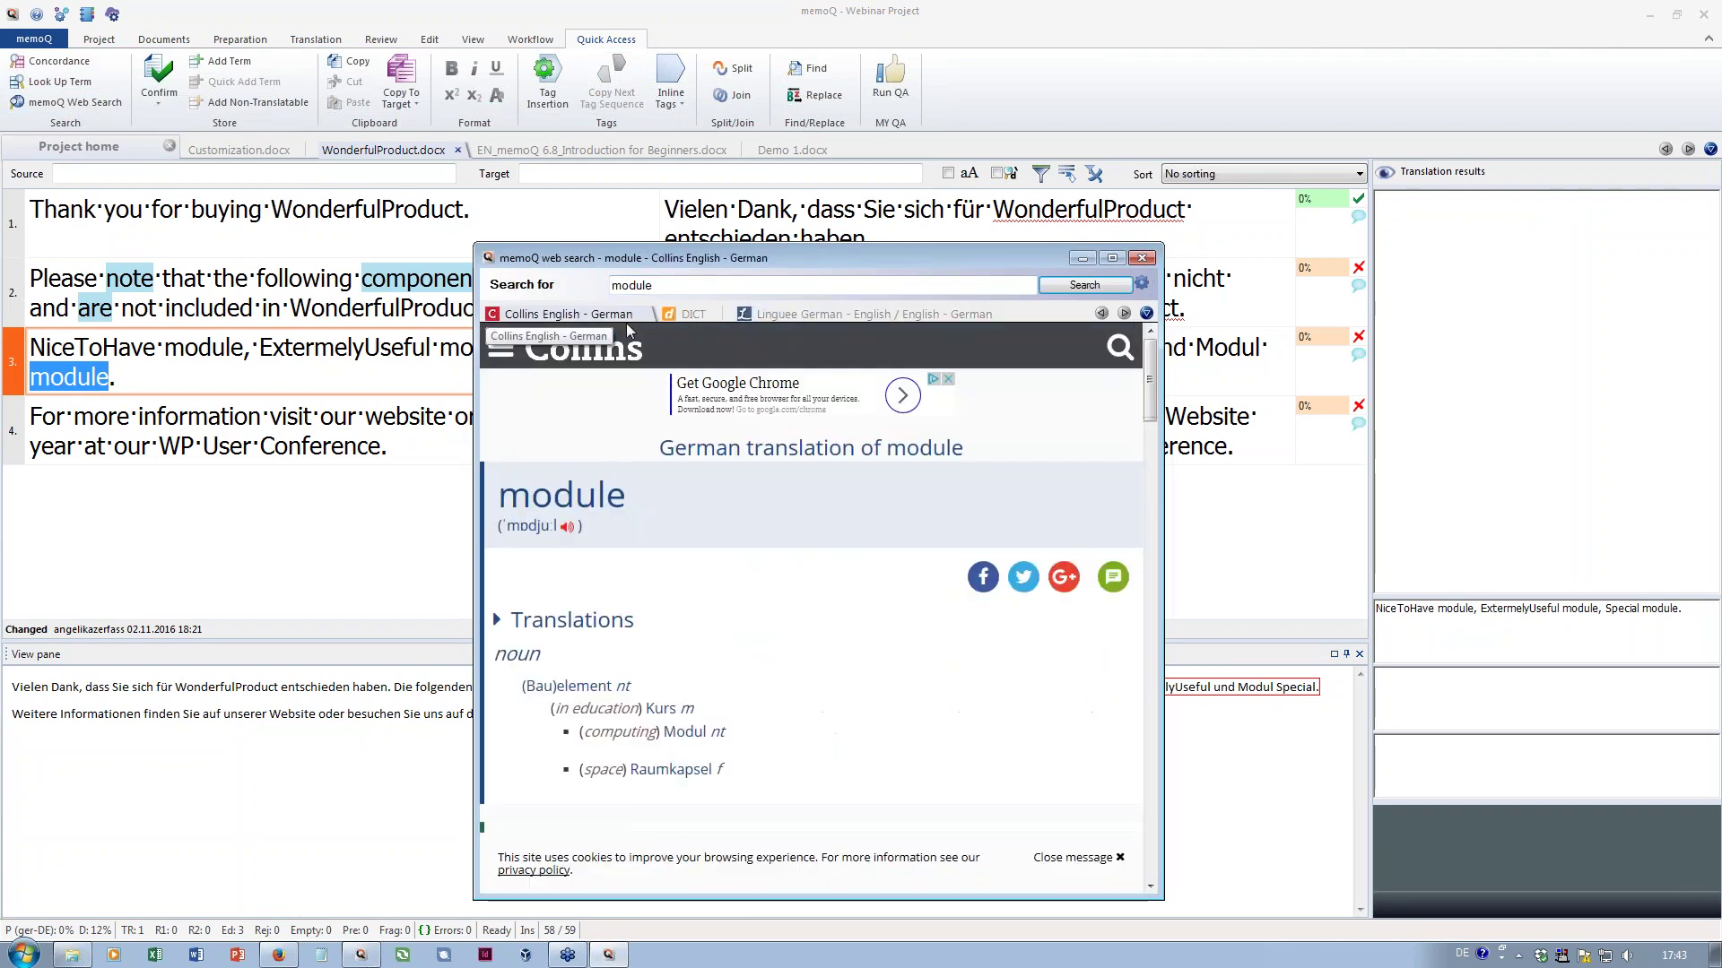
left_click(695, 313)
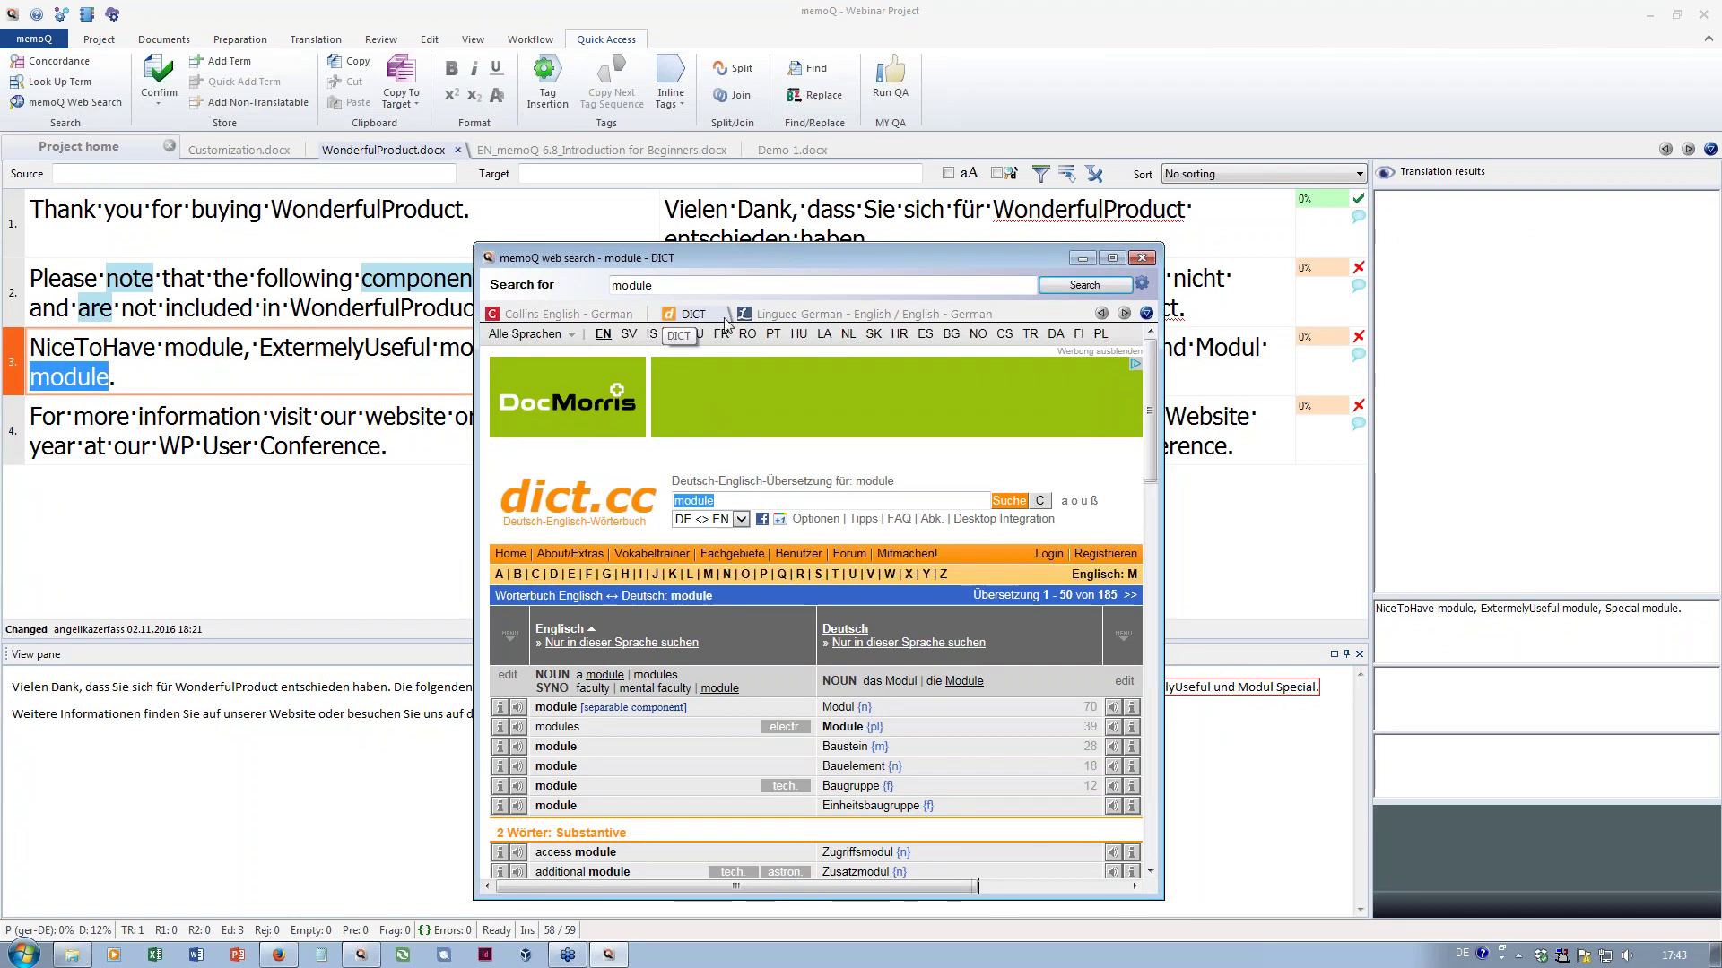
left_click(826, 316)
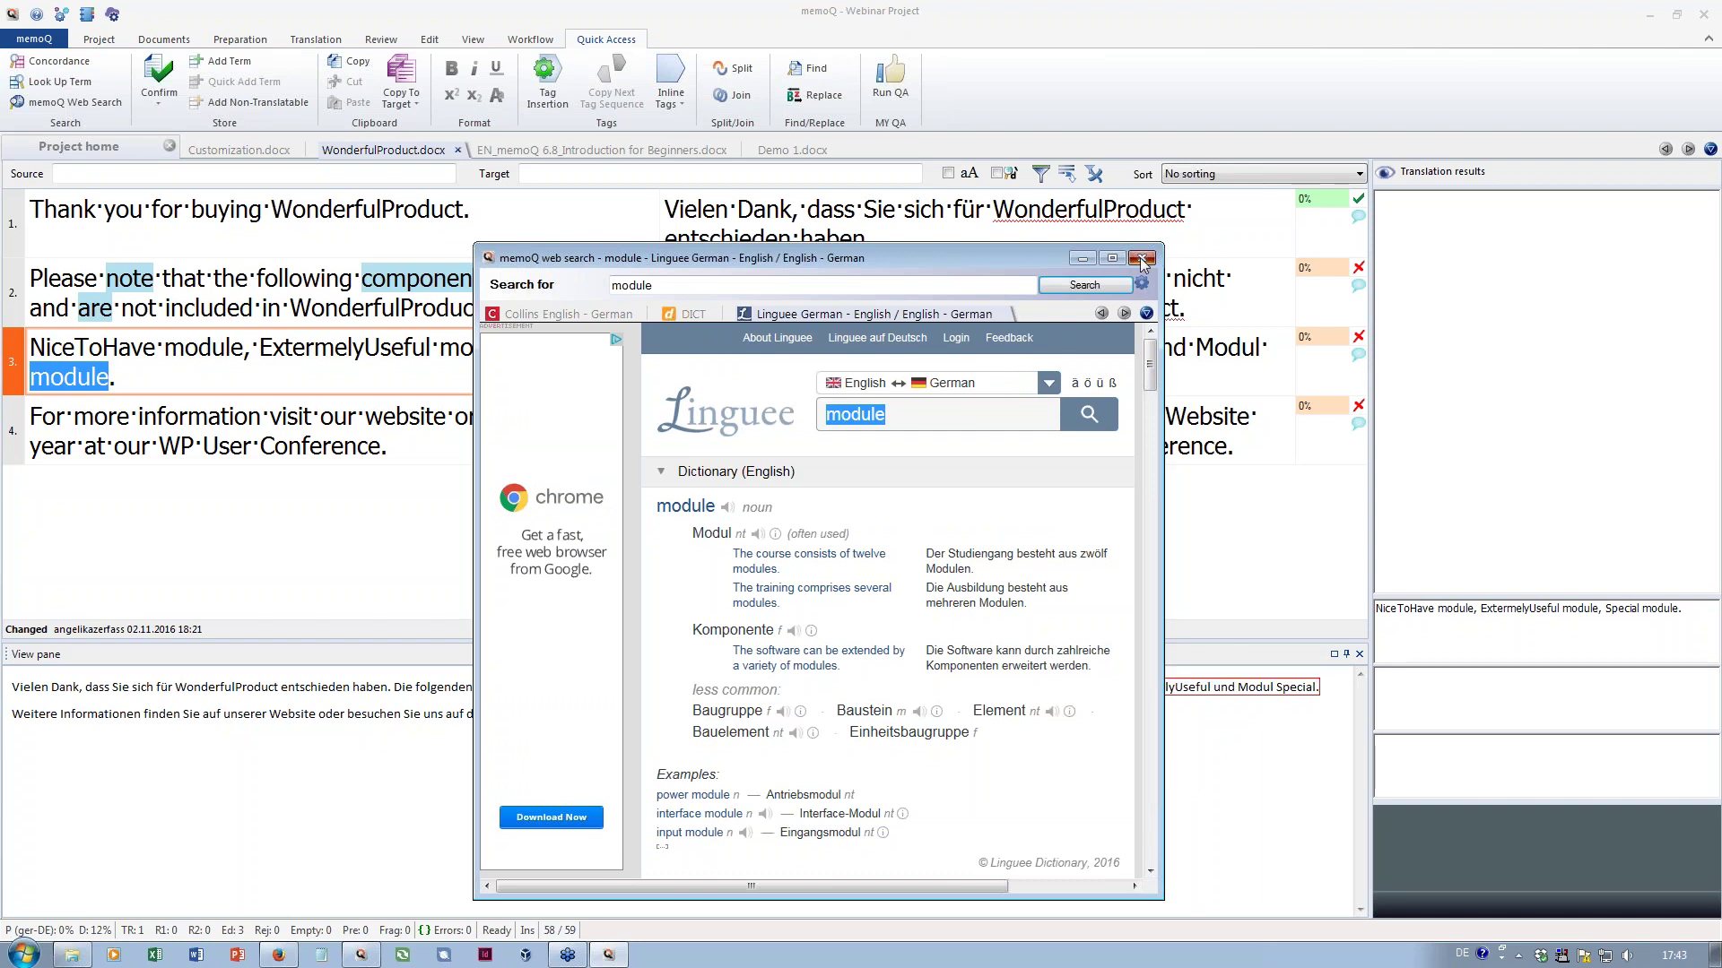
left_click(1142, 259)
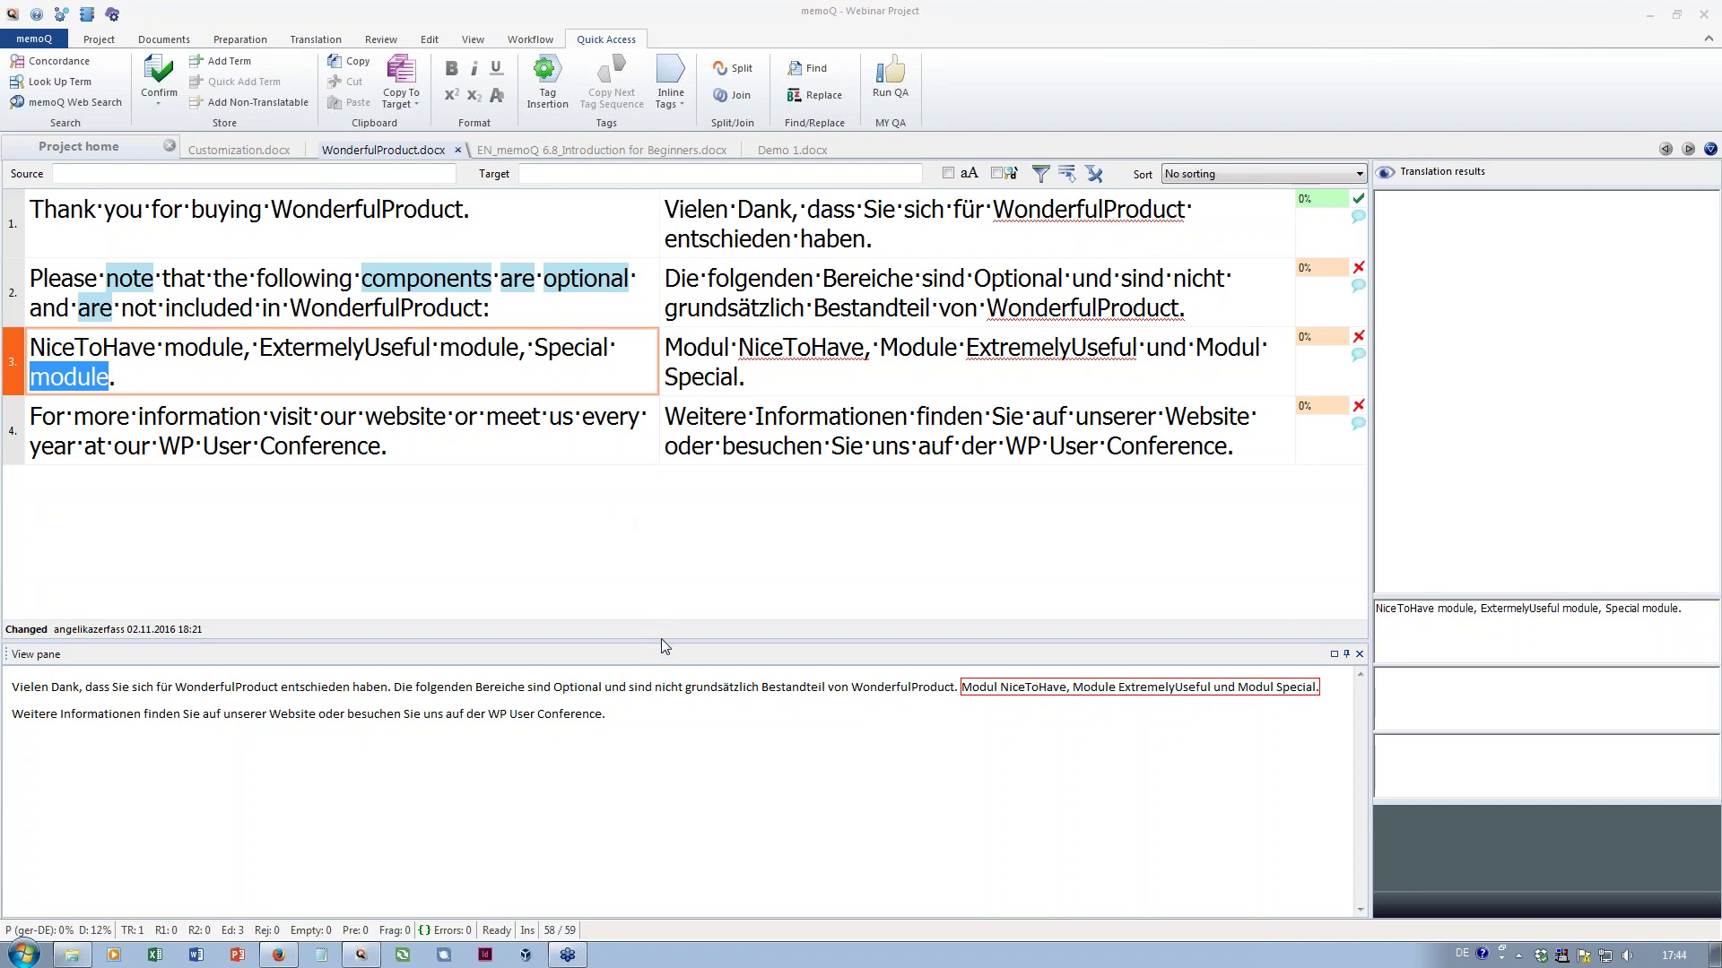
Shrink the view pane to its title bar, toggle its display, and enlarge it again to roughly its former height
left_click_drag(660, 638, 654, 907)
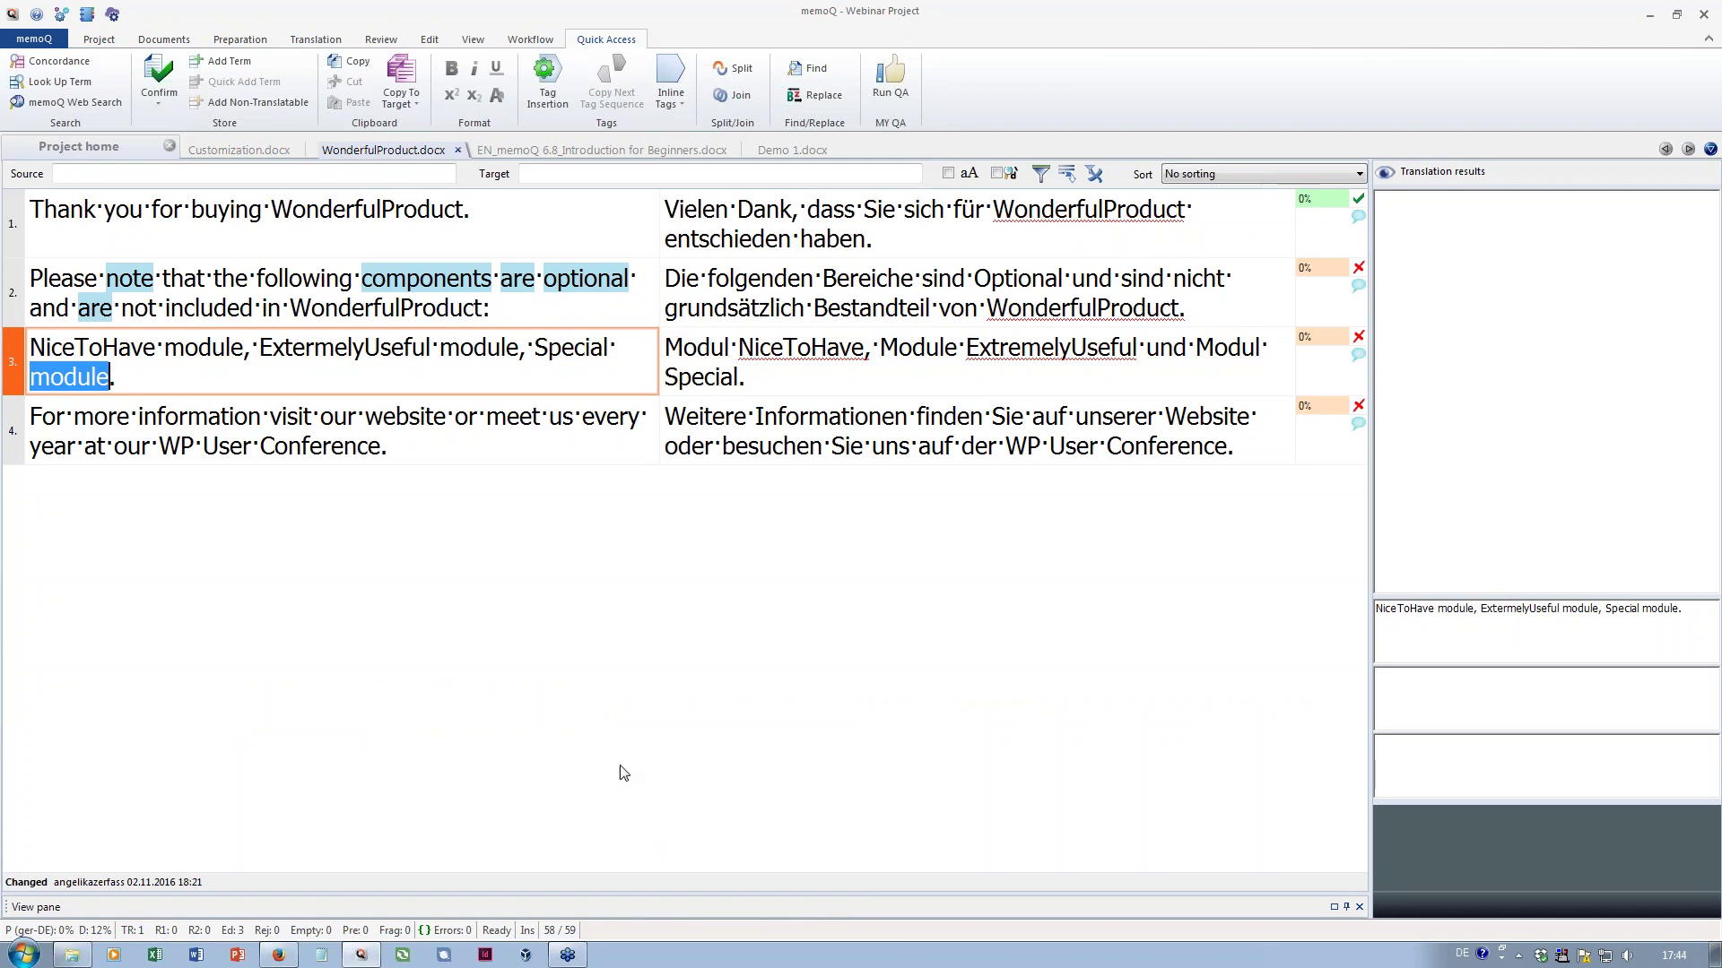
left_click(473, 42)
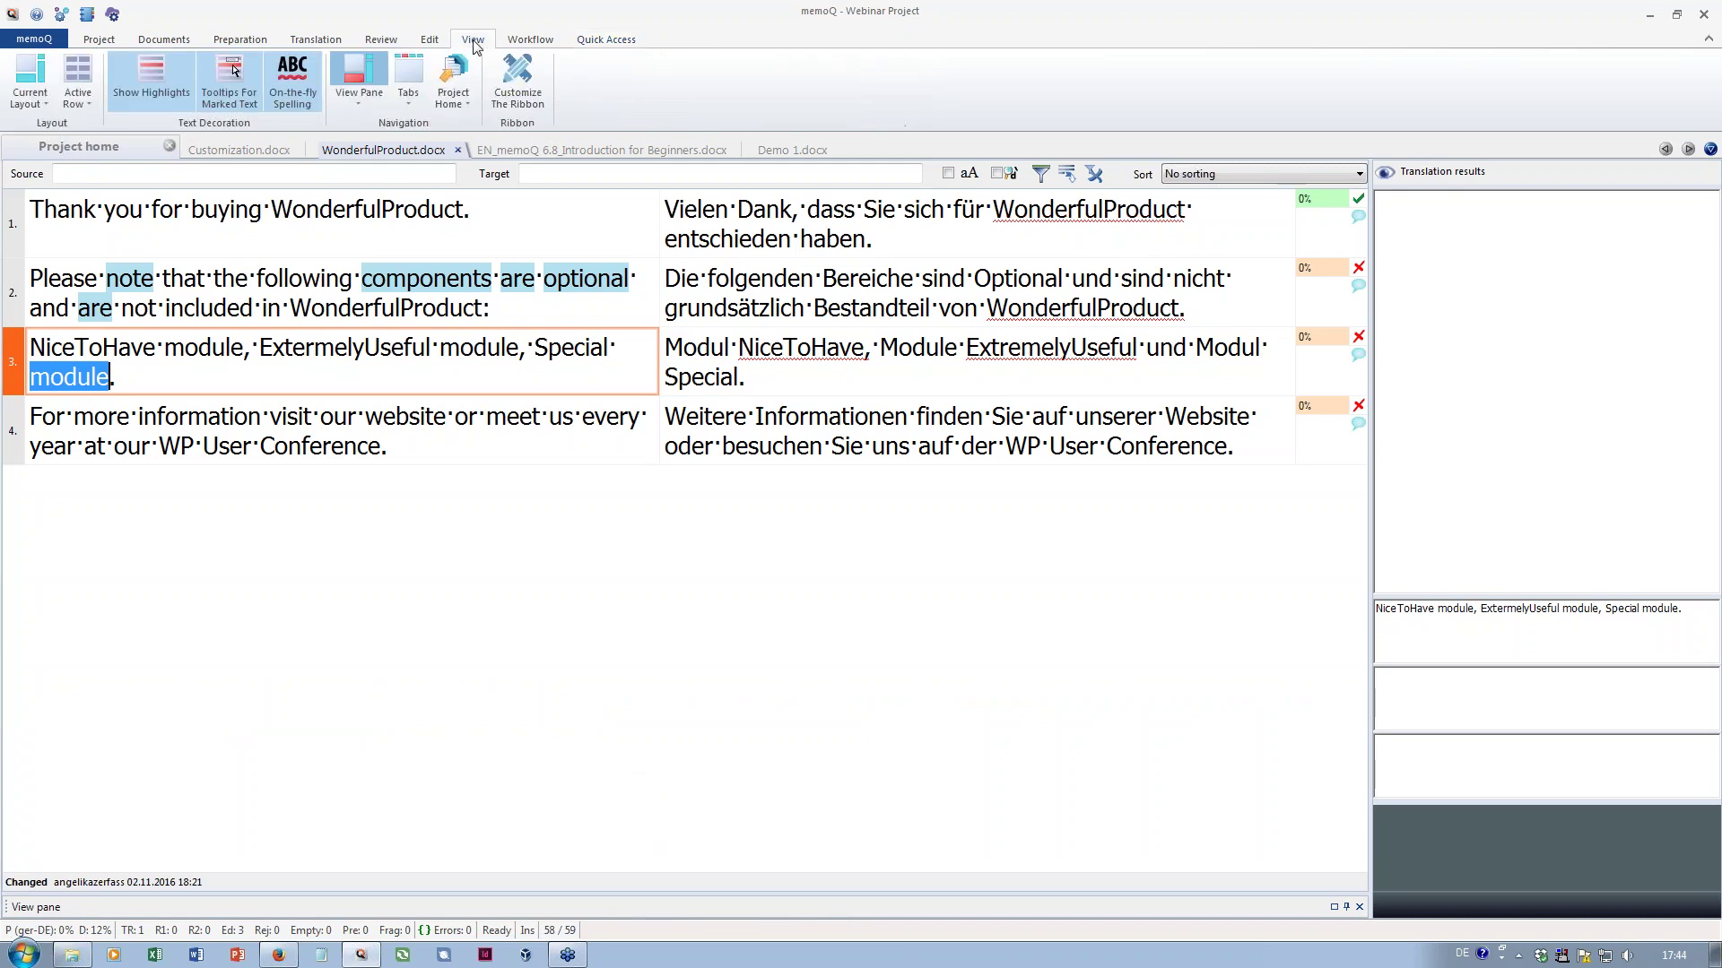
left_click(353, 72)
left_click(353, 72)
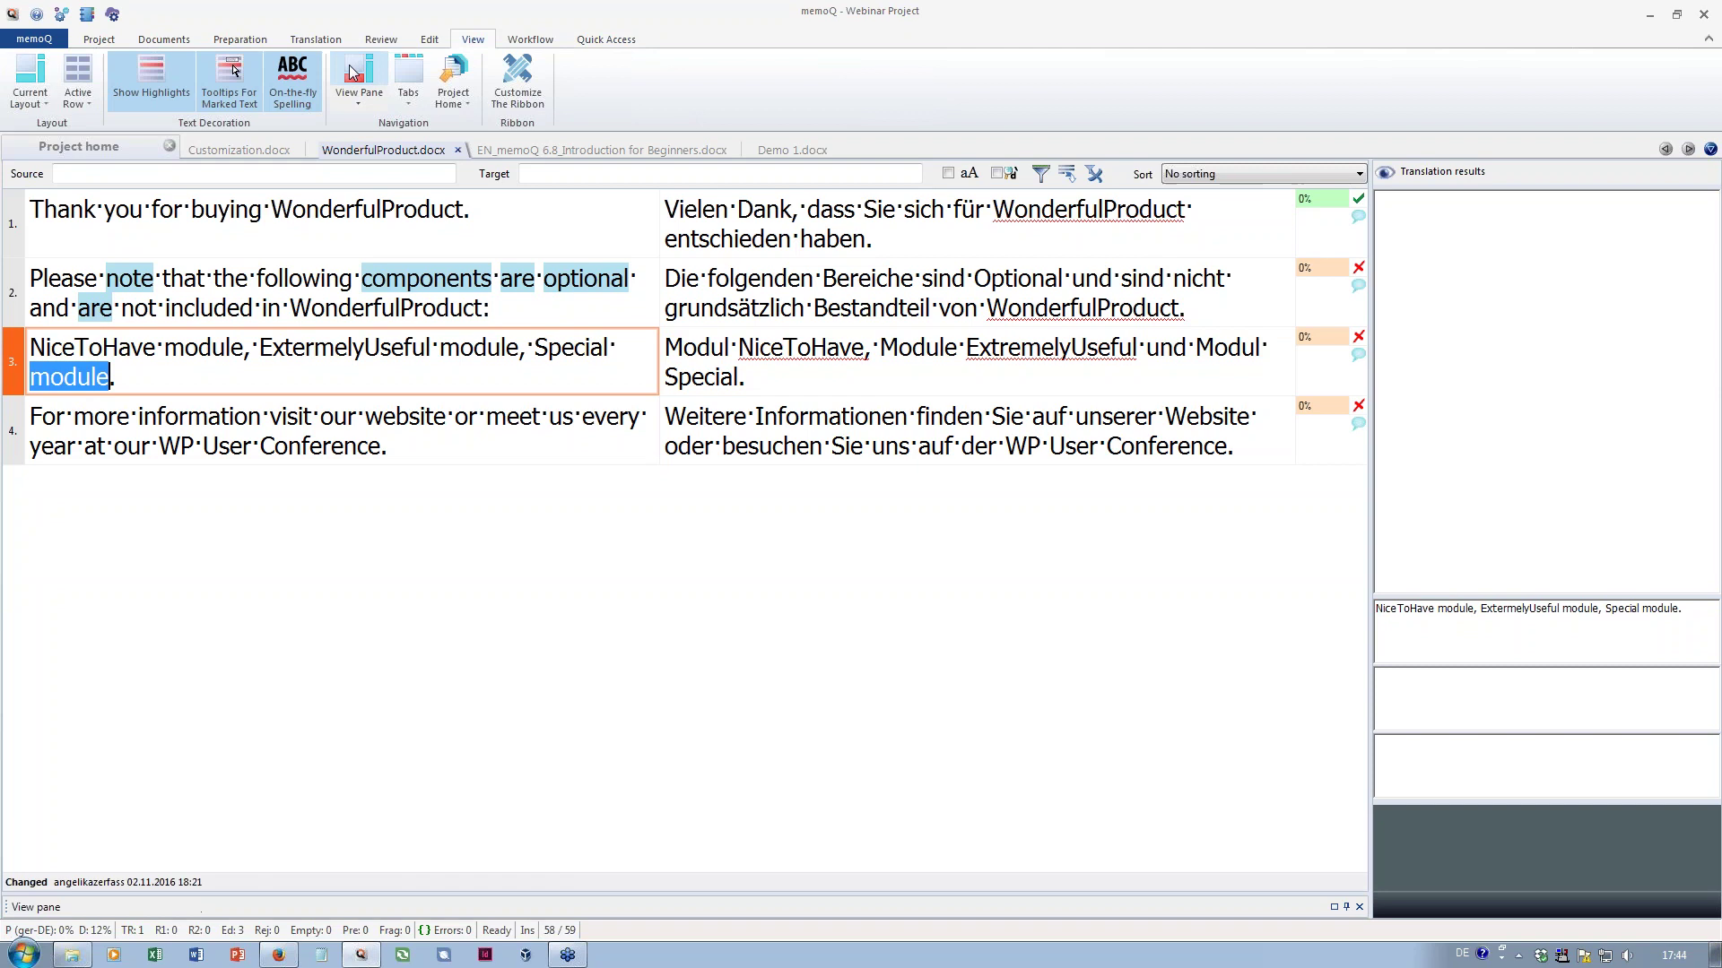
left_click(352, 71)
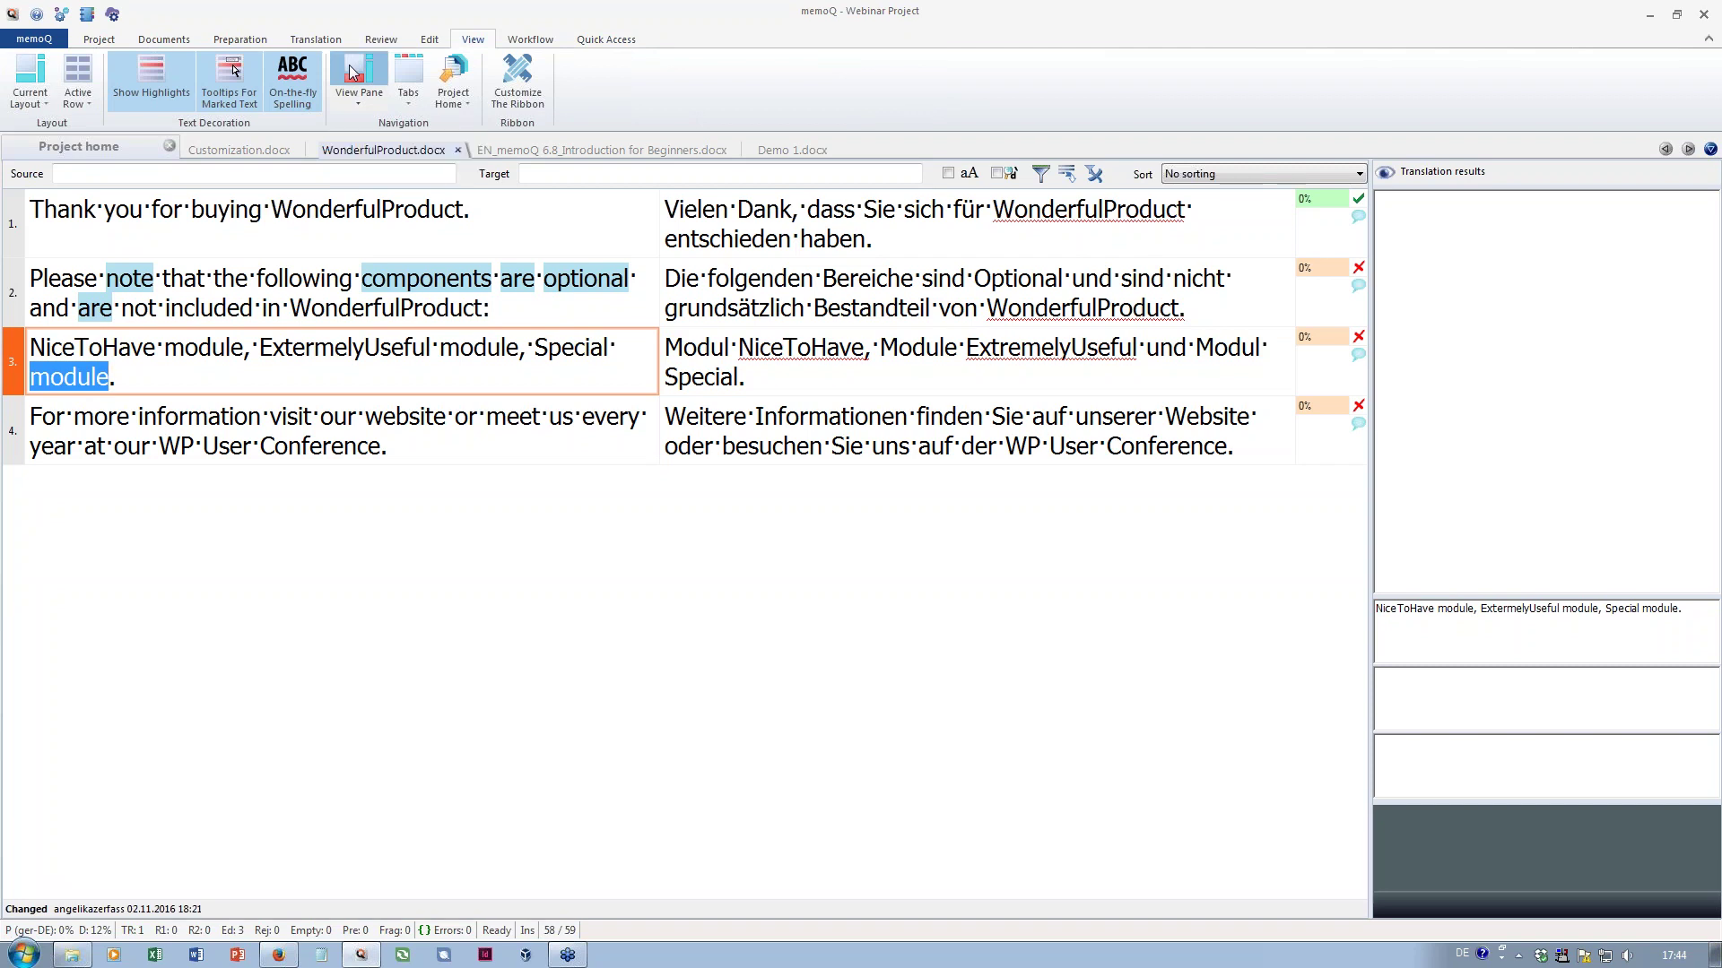
left_click(353, 71)
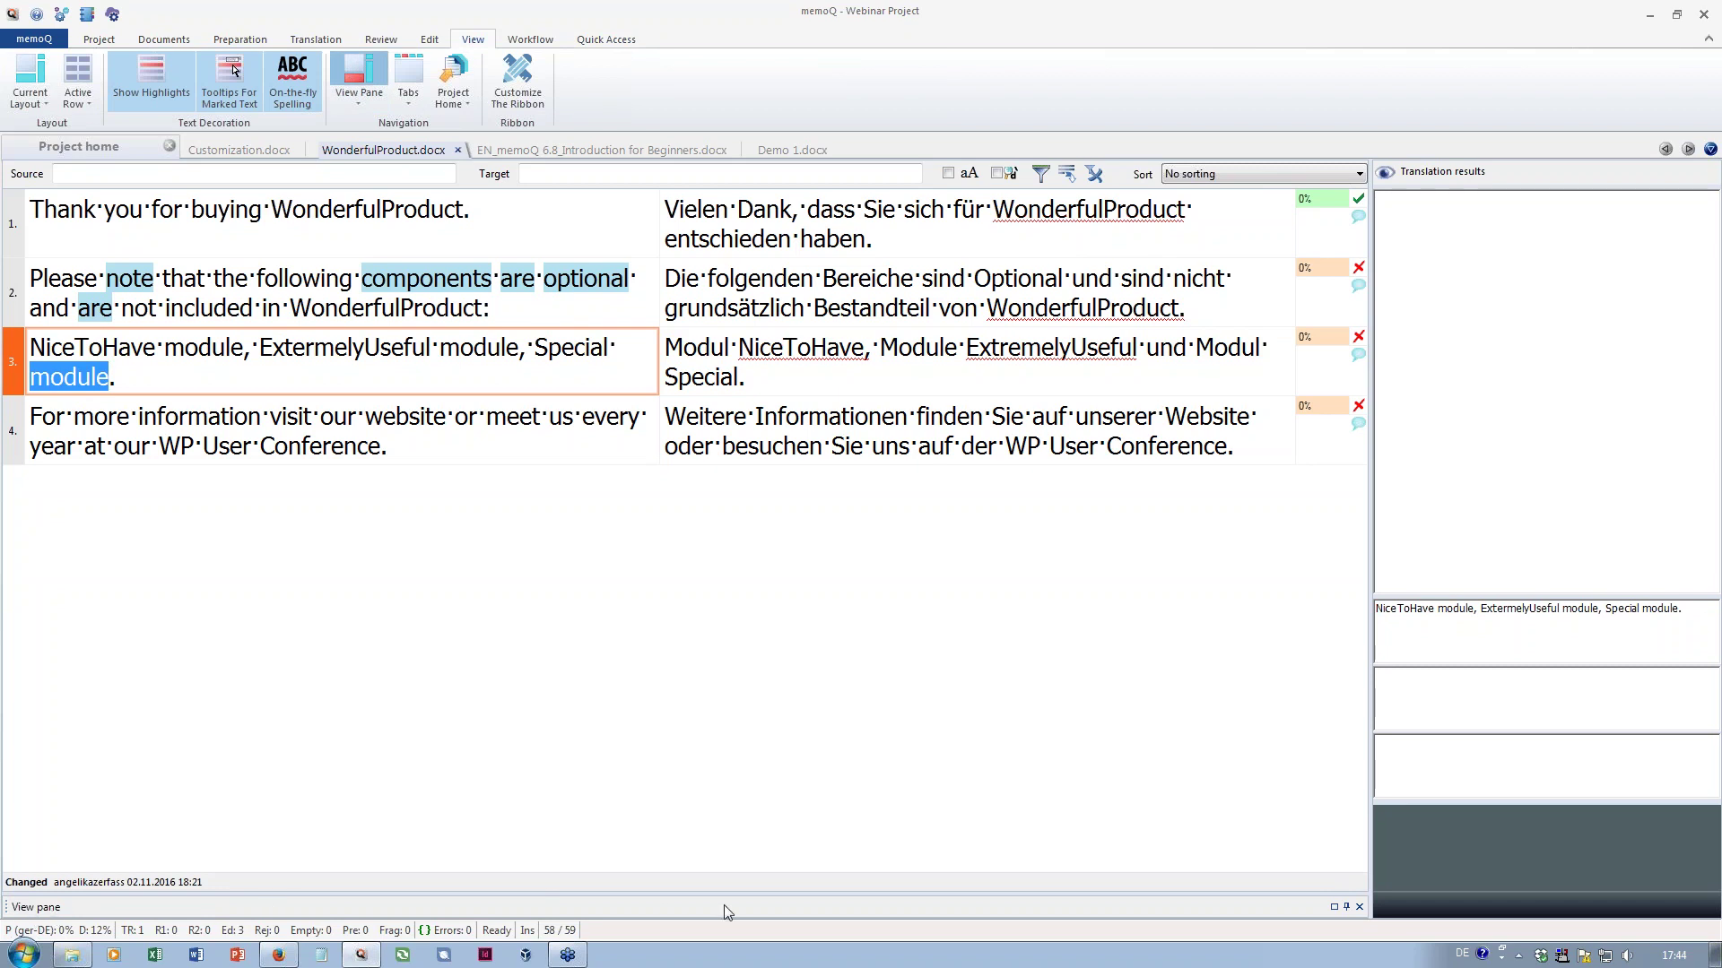
left_click_drag(730, 894, 752, 656)
mouse_move(892, 840)
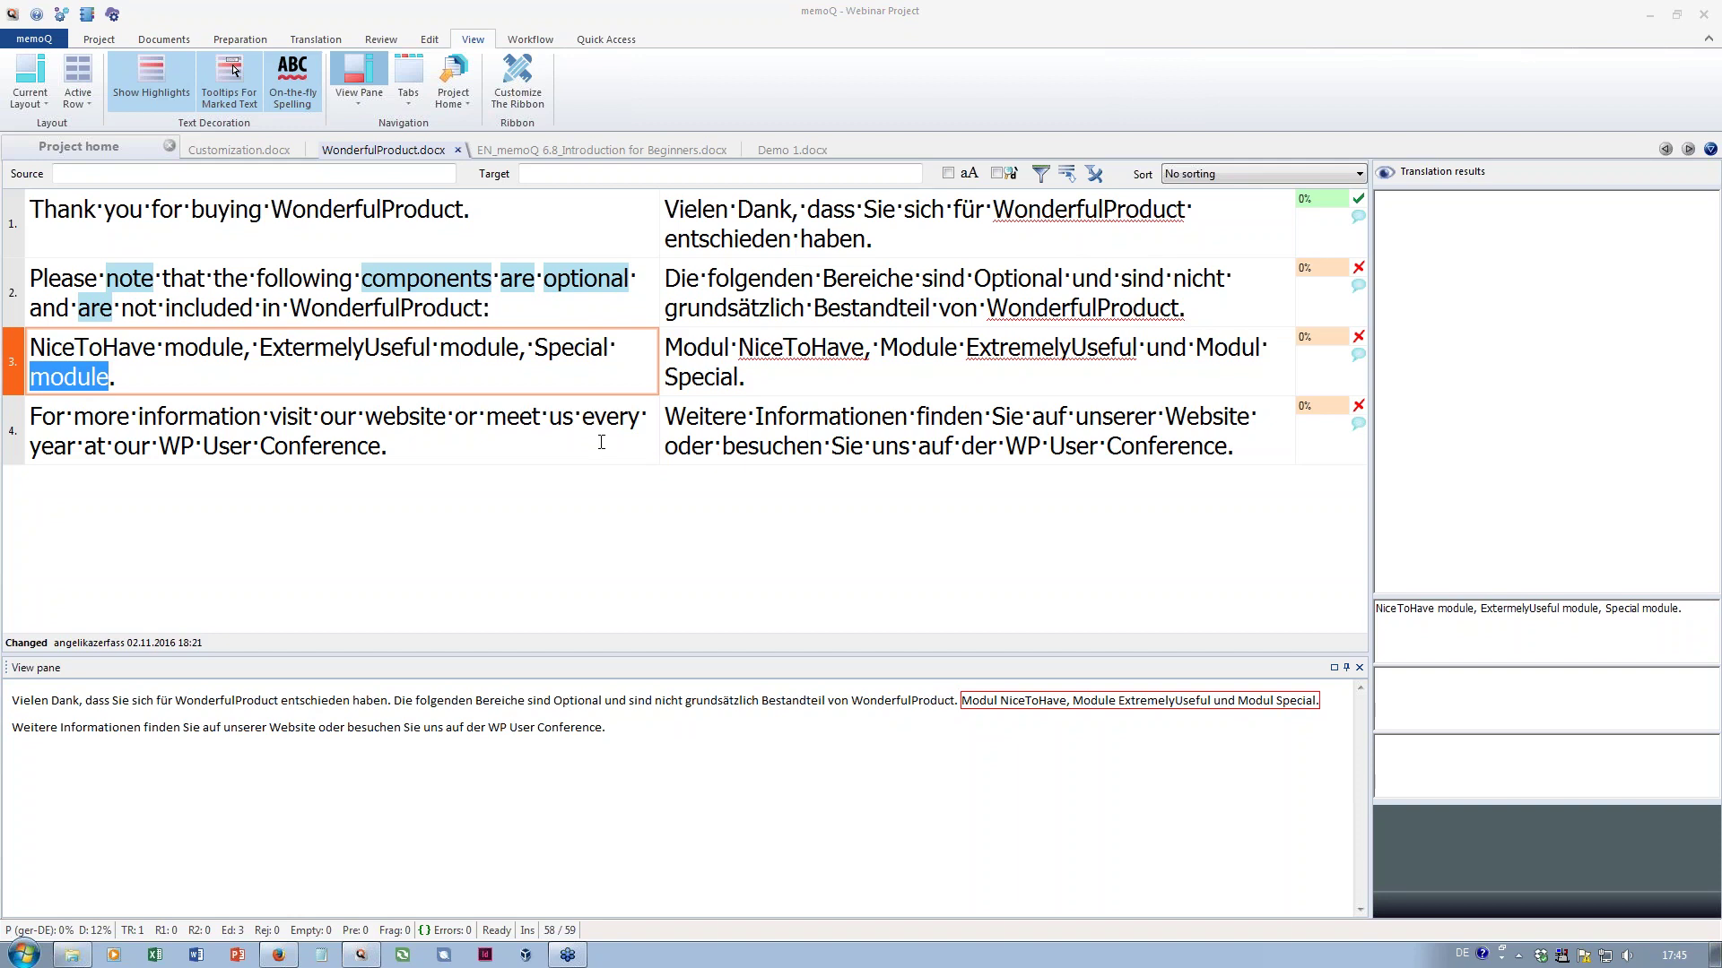
Edit the source of segment 4 and append the sentence "Type some text." at its end
left_click(543, 447)
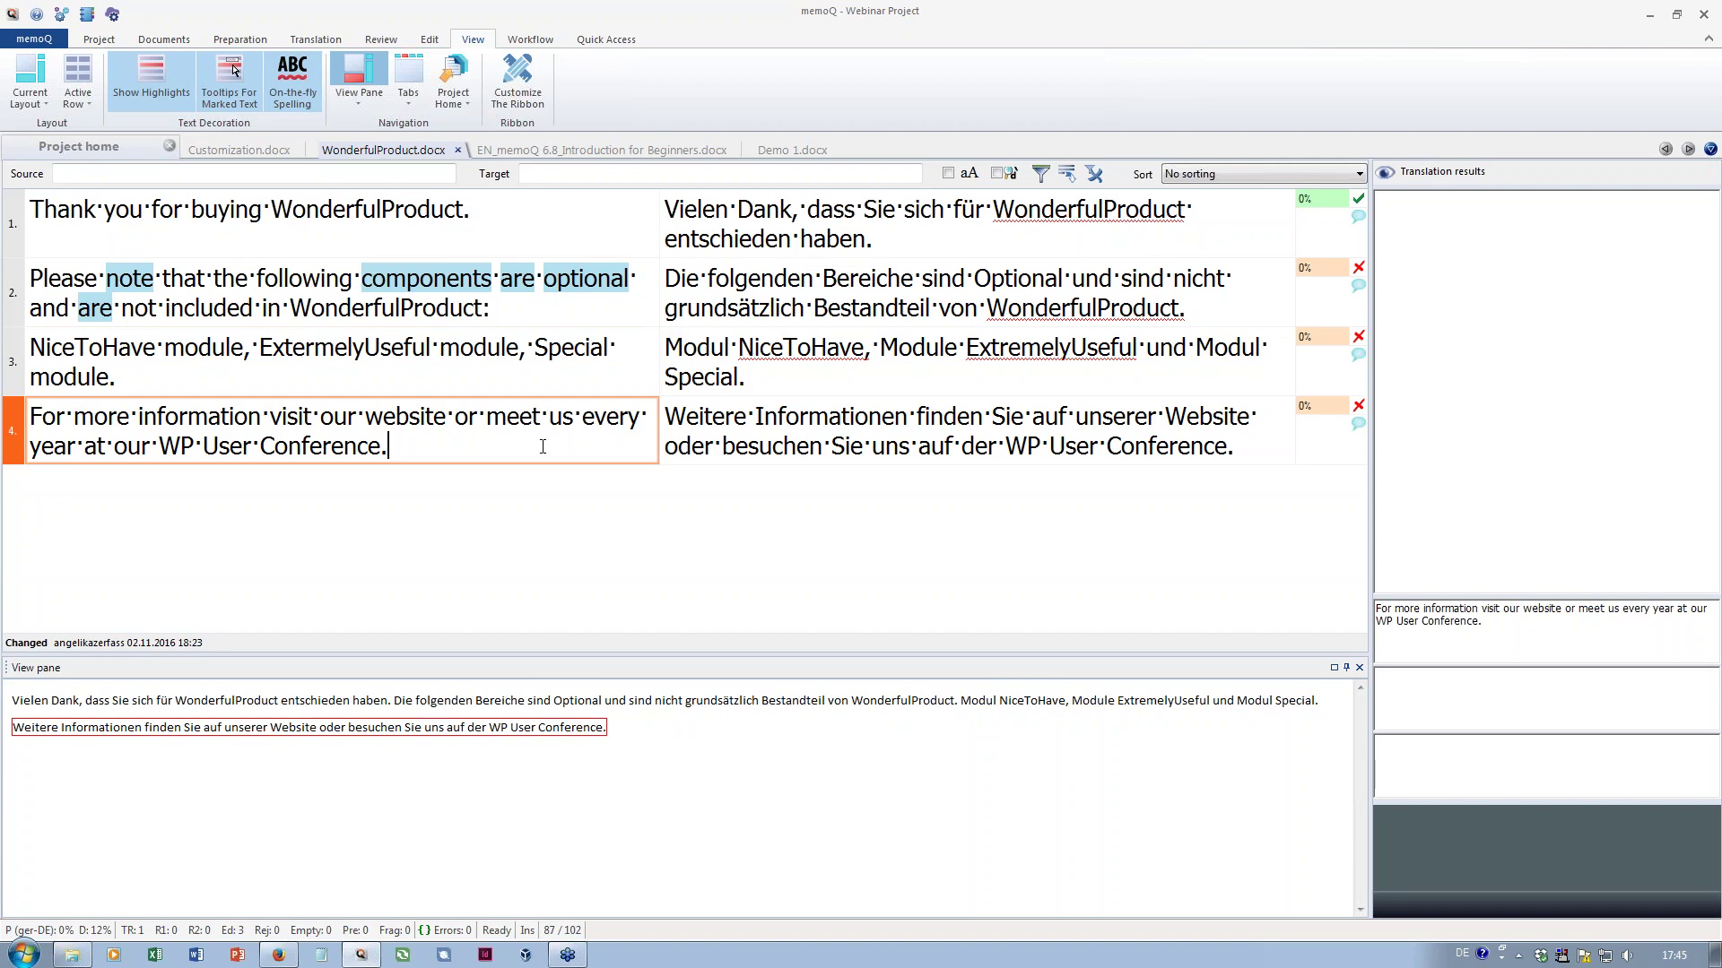
right_click(542, 446)
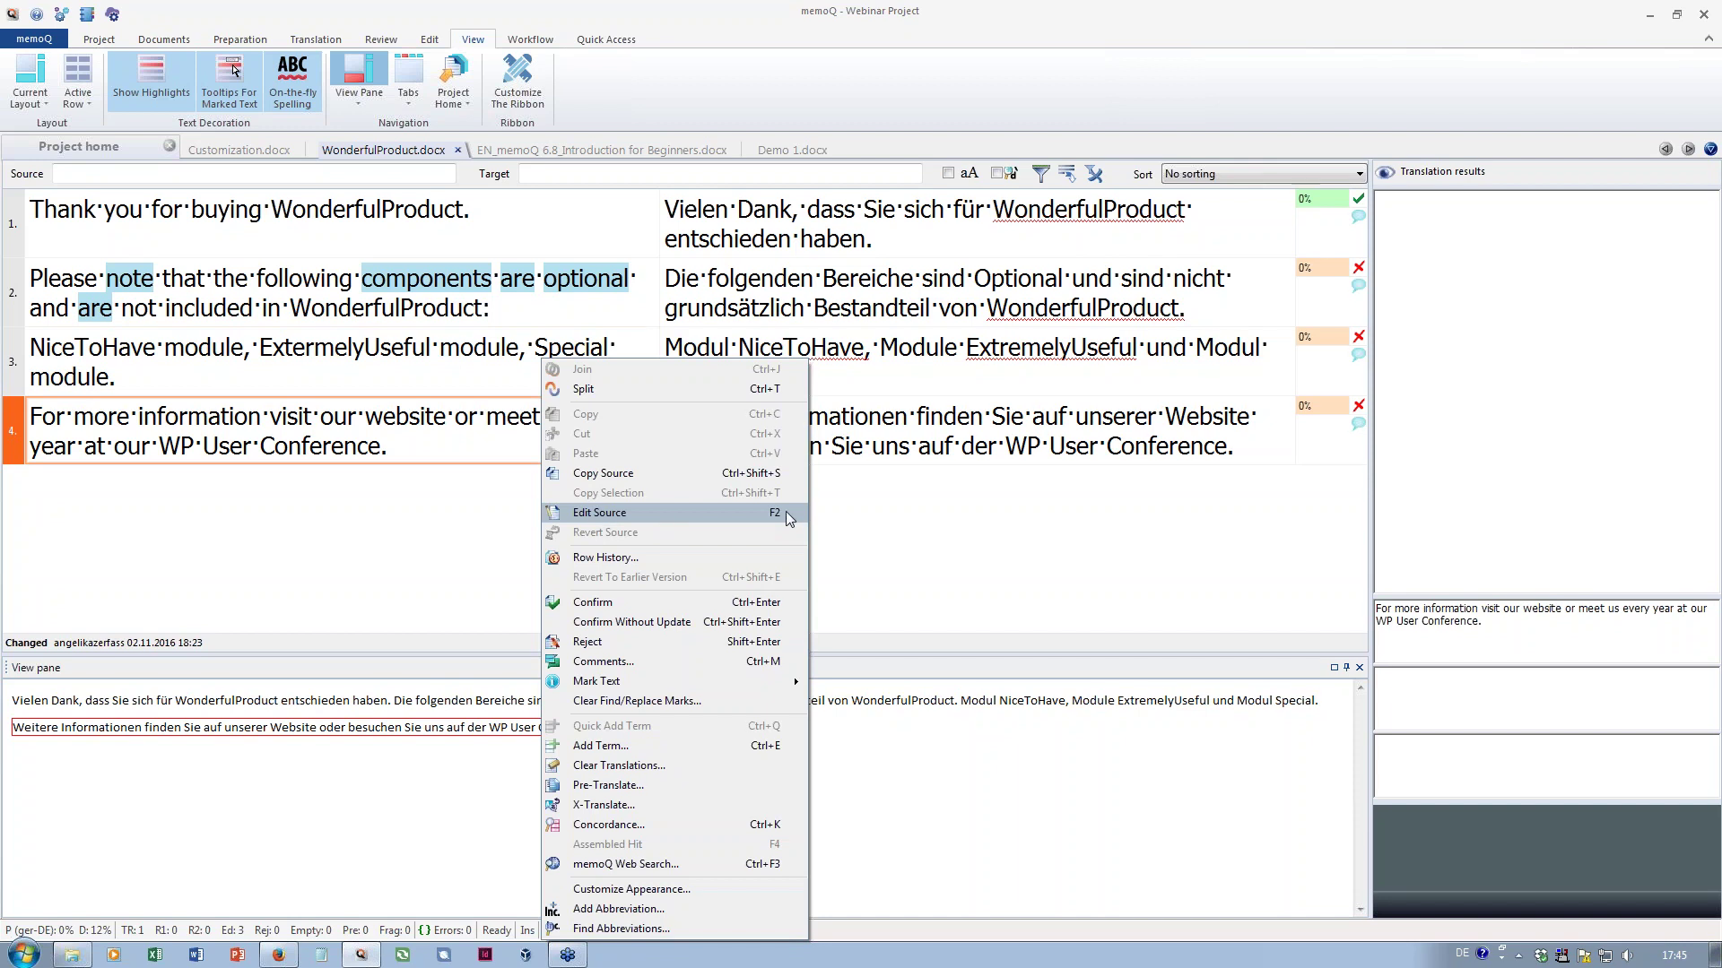
left_click(785, 512)
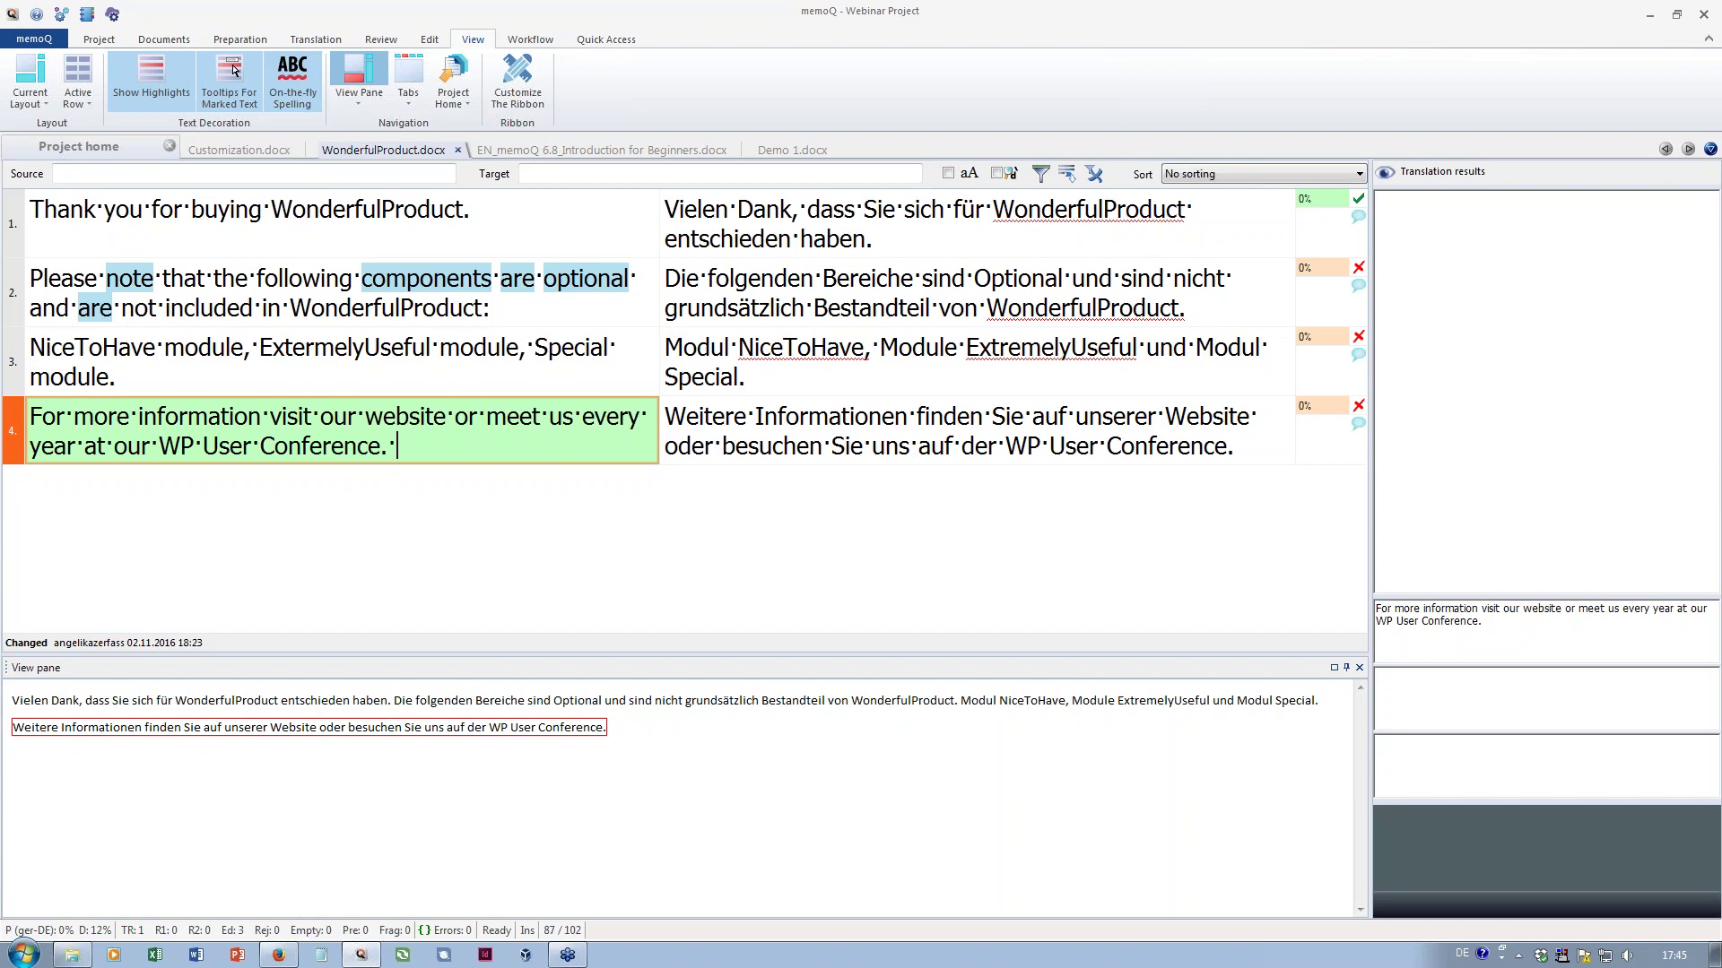
type("Type some text.")
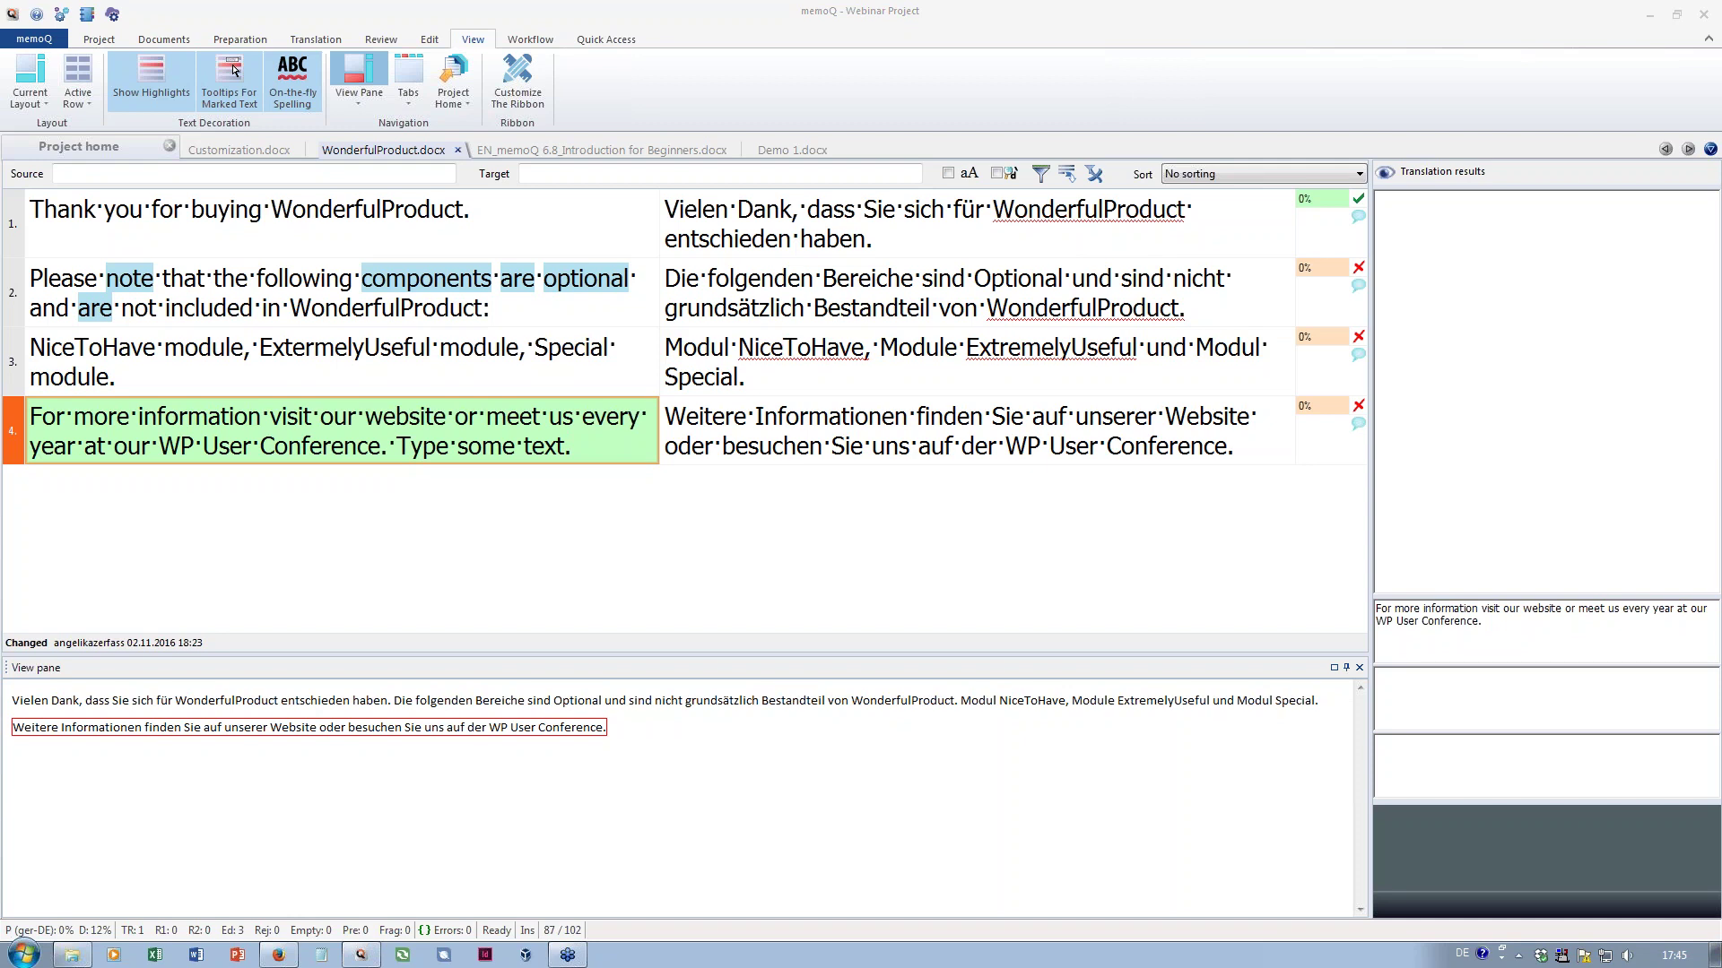
Open the ribbon customization settings and inspect the commands in the Edit category's Format groups
mouse_move(301, 854)
left_click(593, 45)
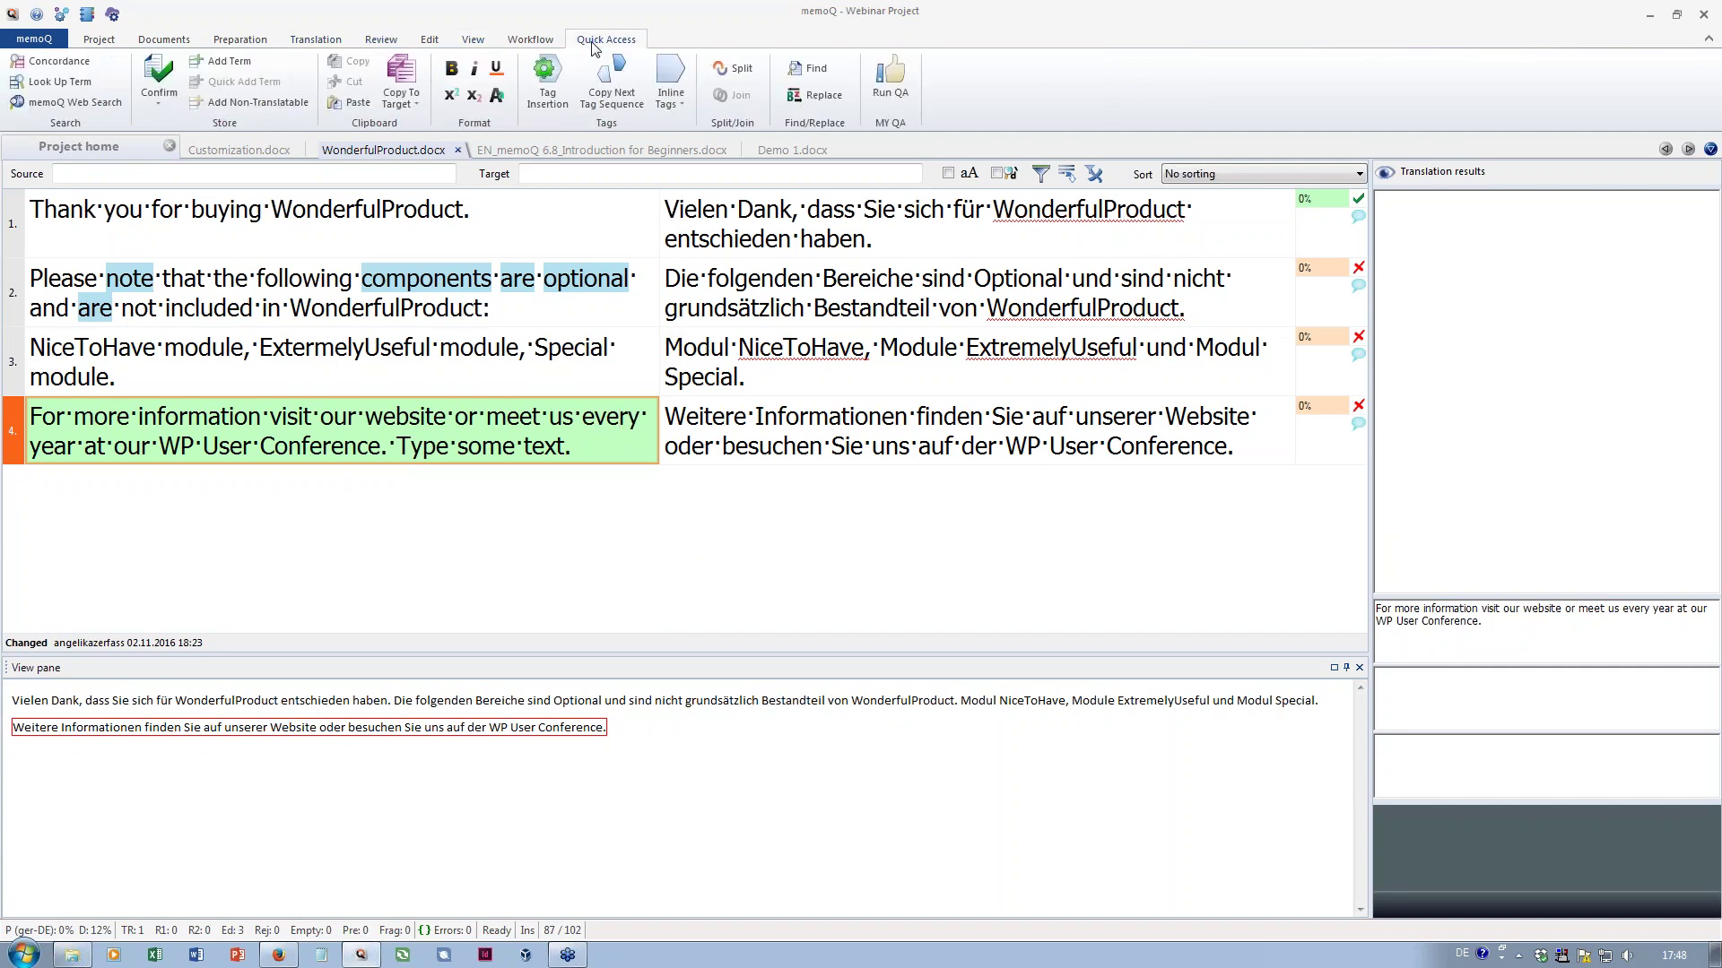
left_click(434, 43)
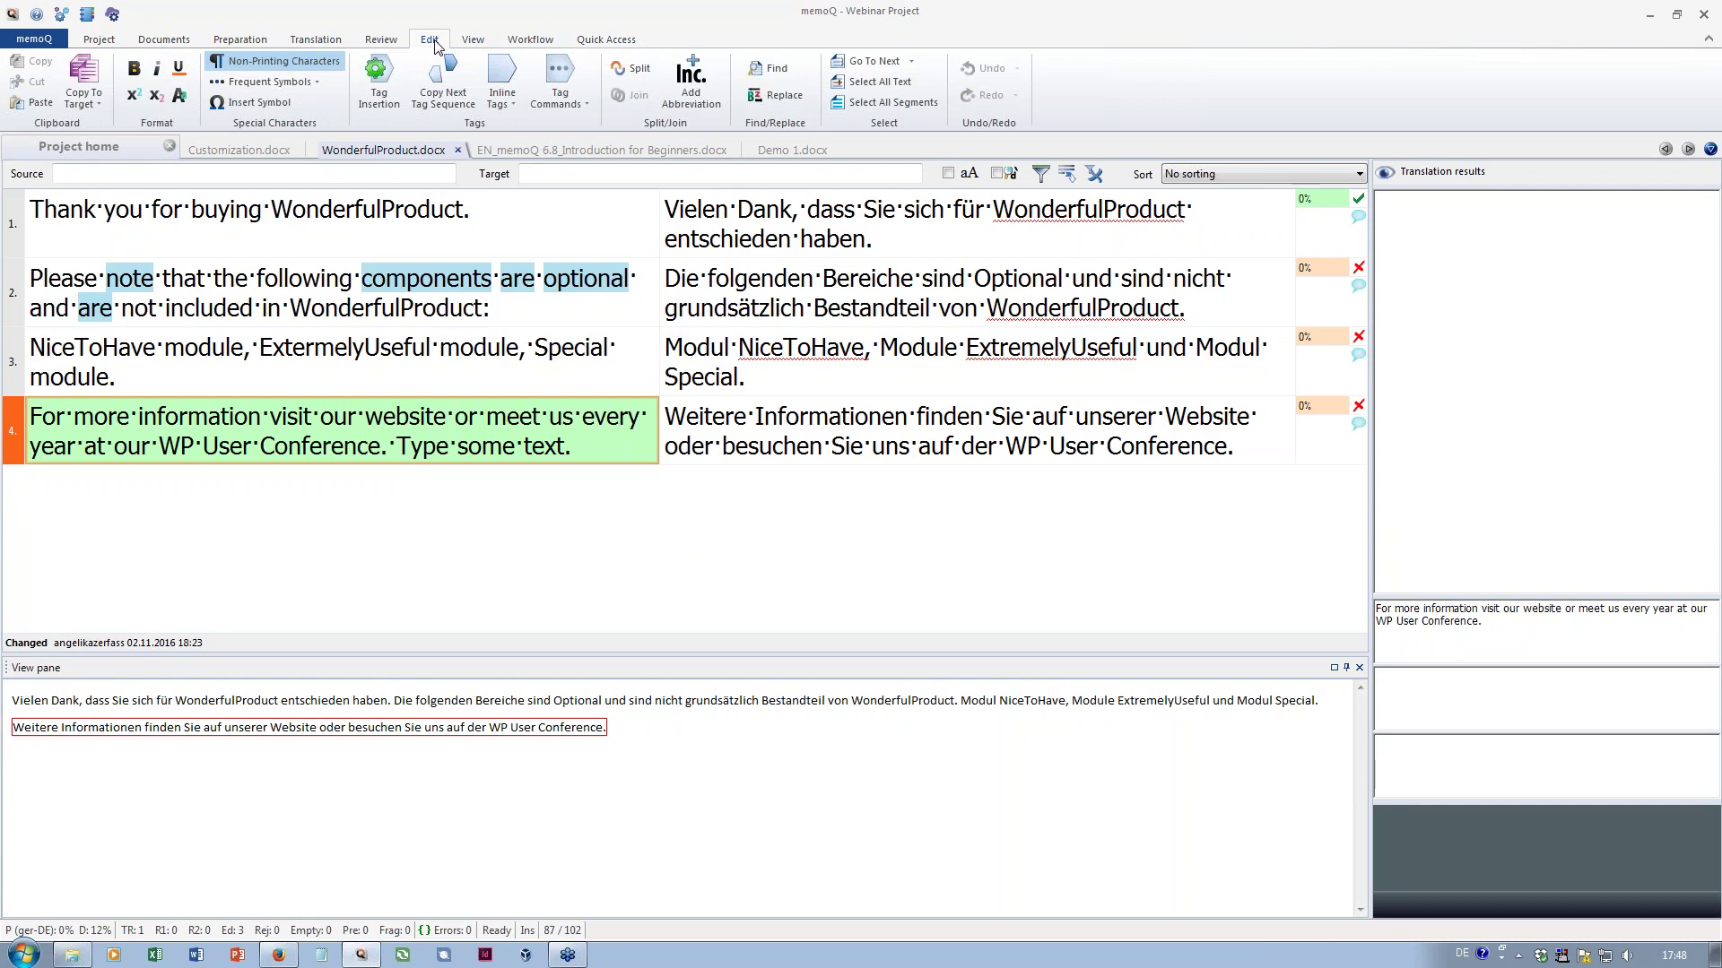
left_click(592, 49)
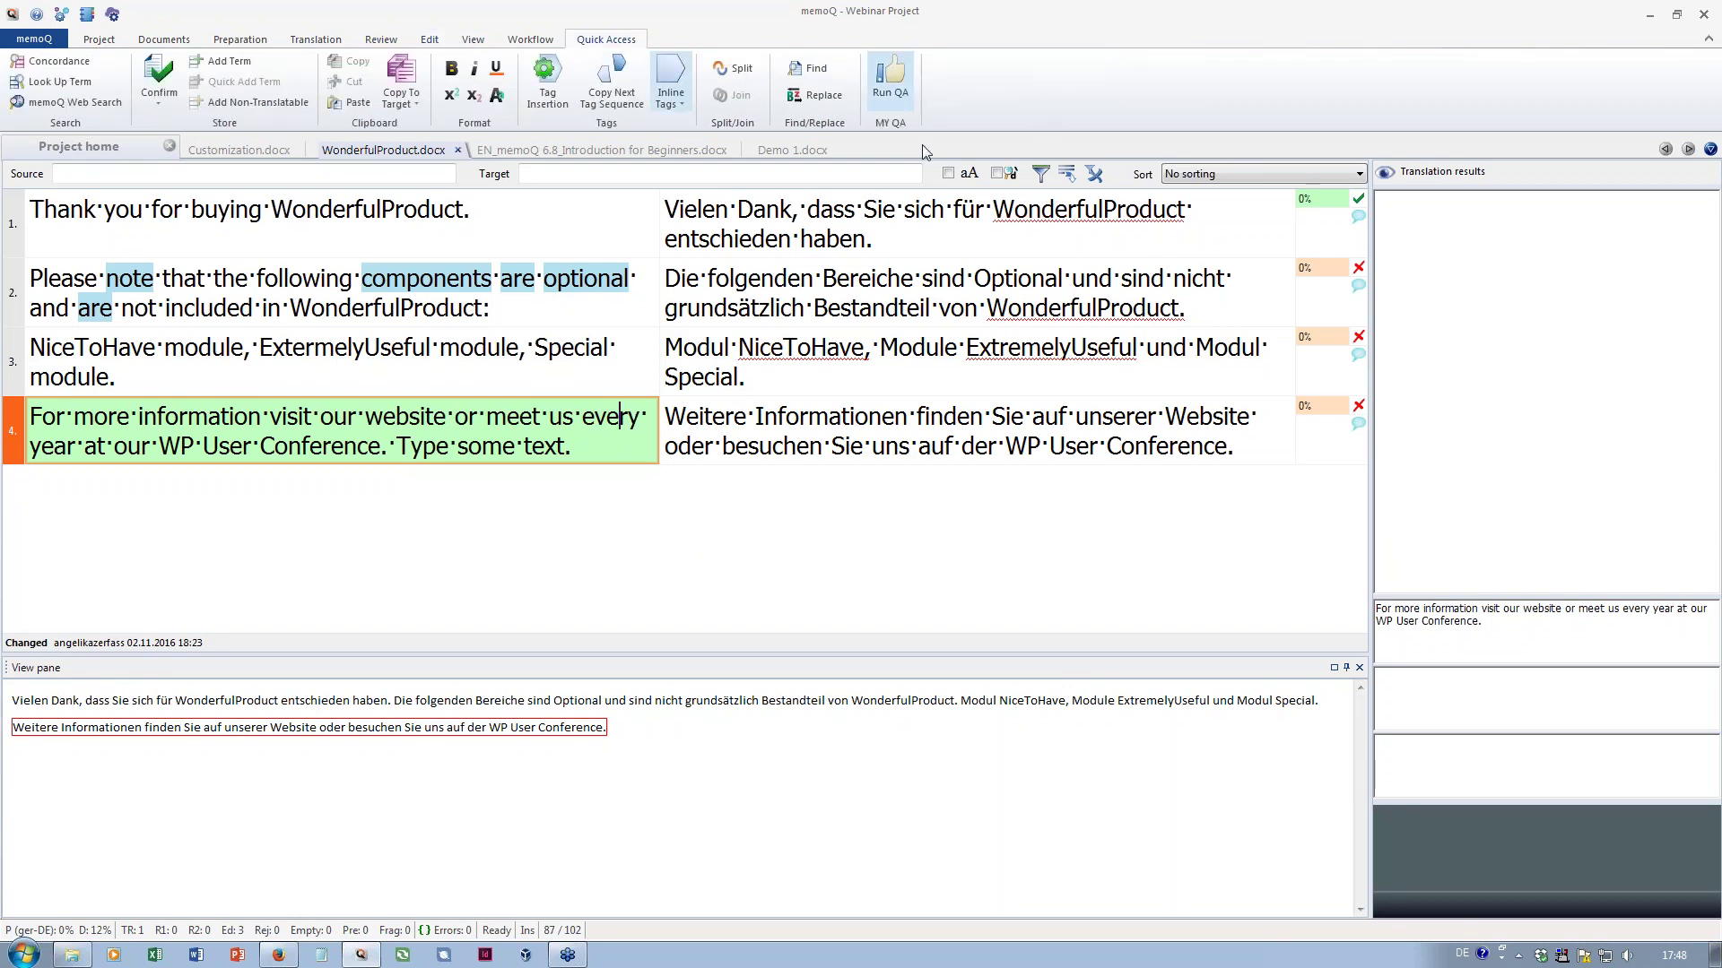
right_click(884, 111)
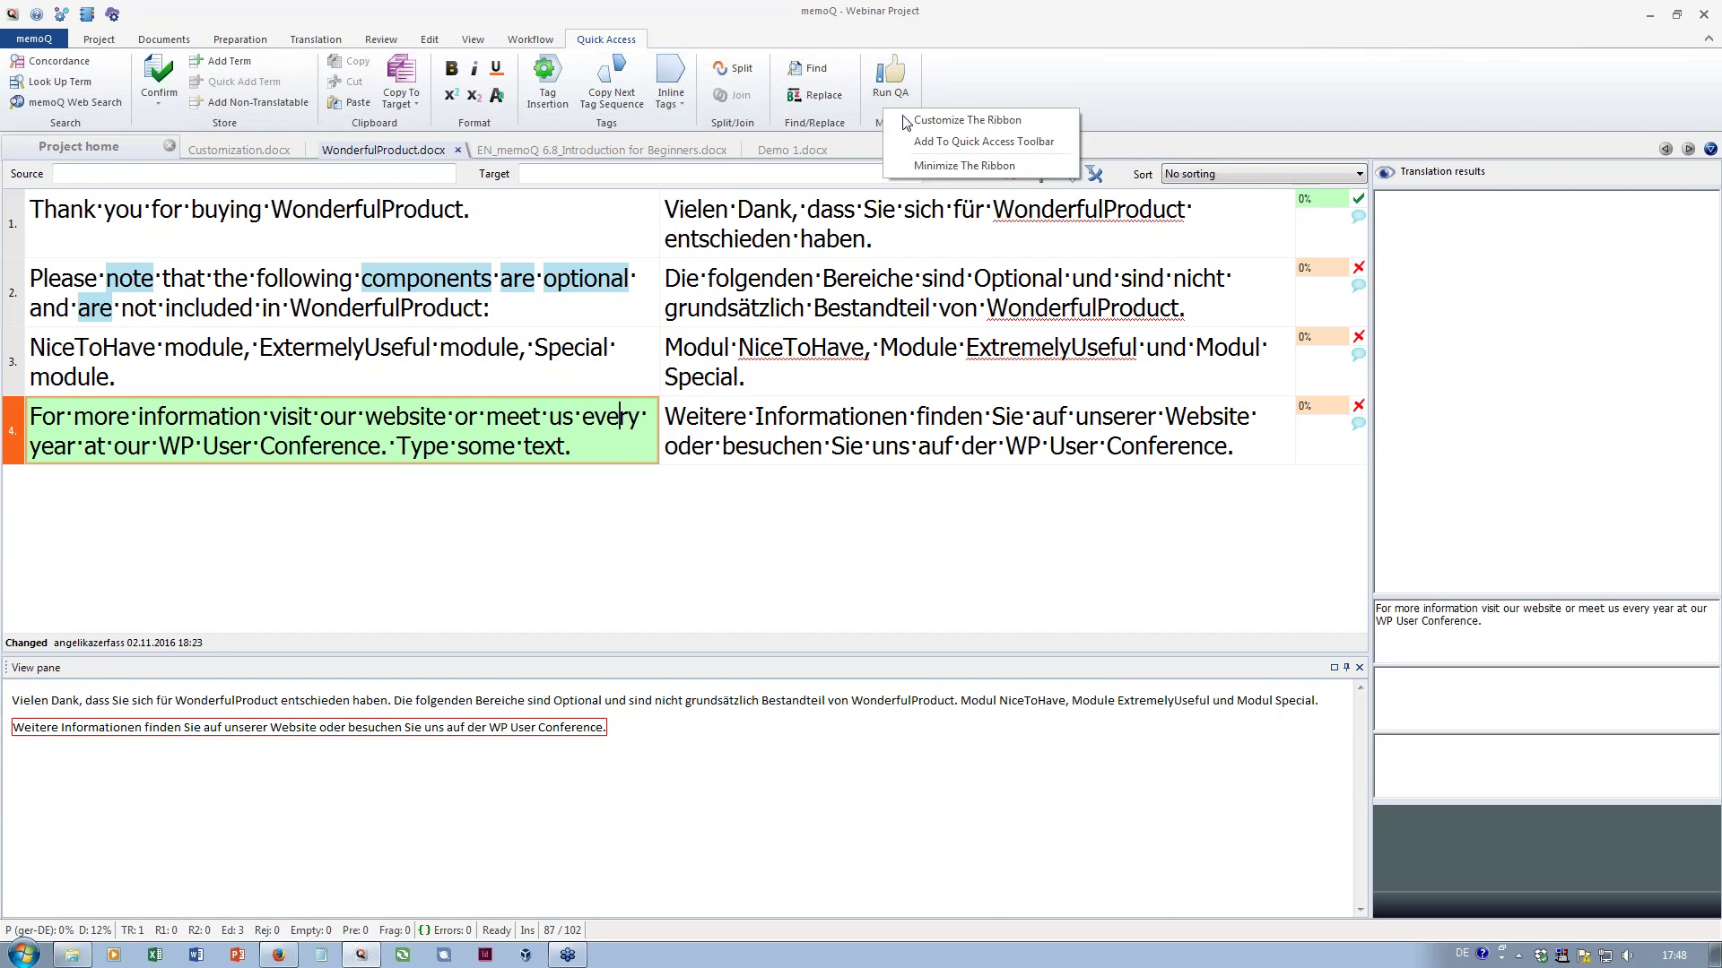
left_click(911, 120)
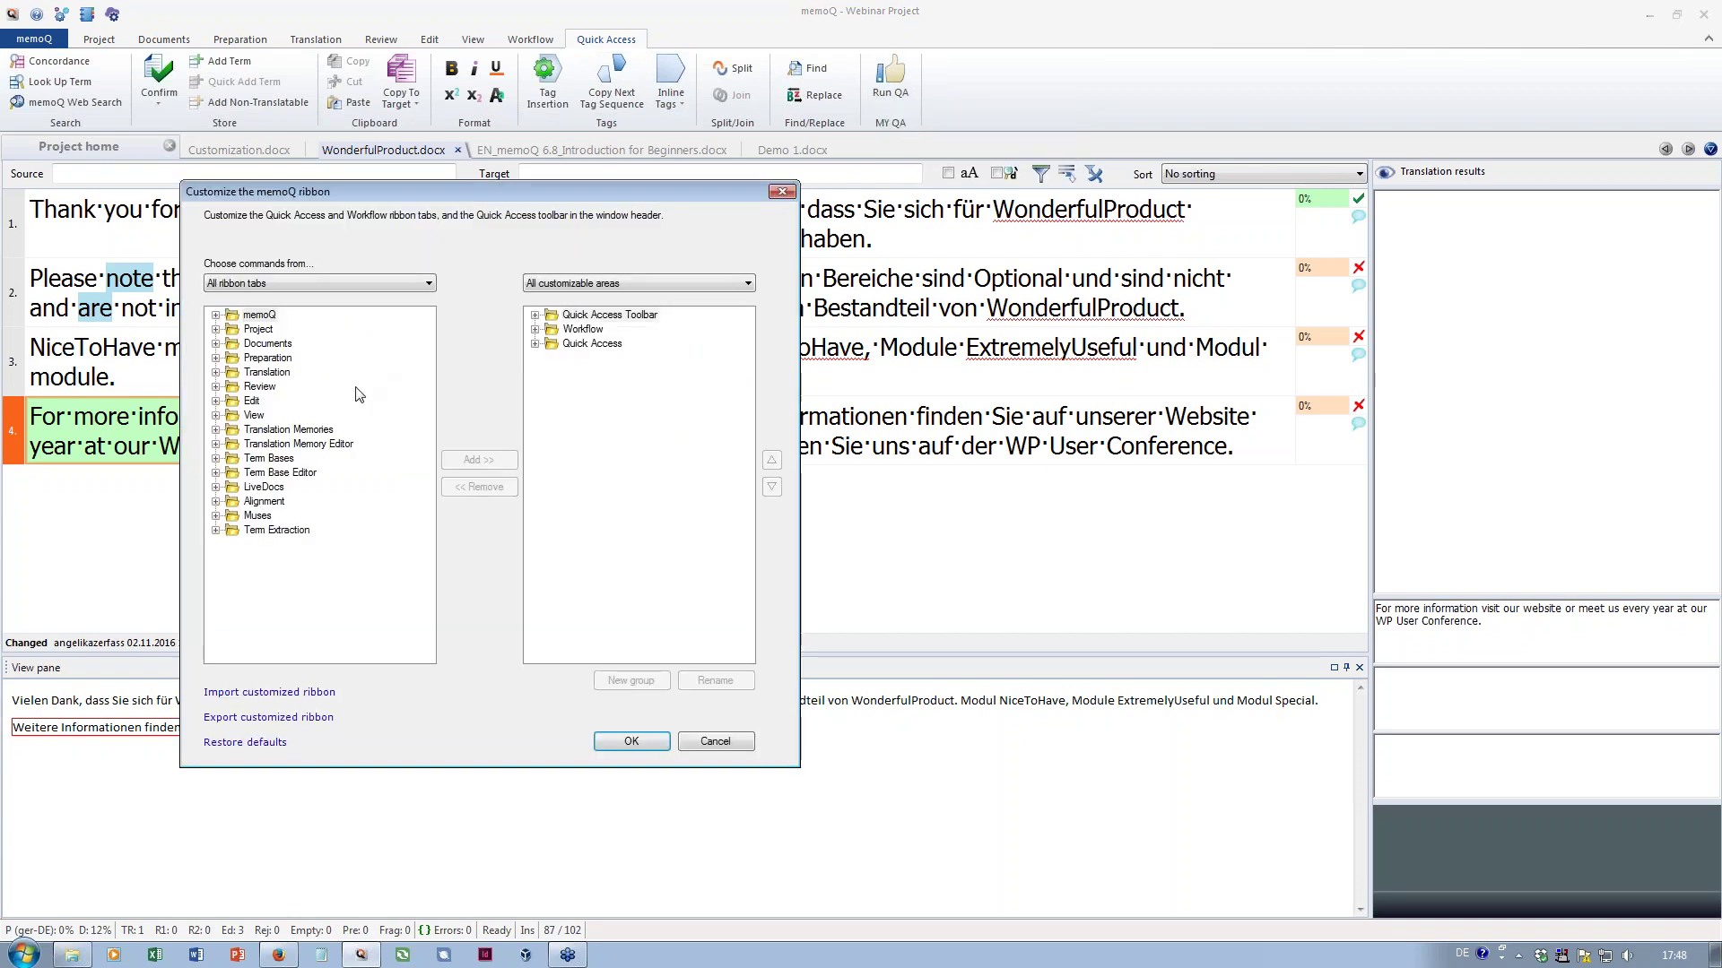
left_click(216, 402)
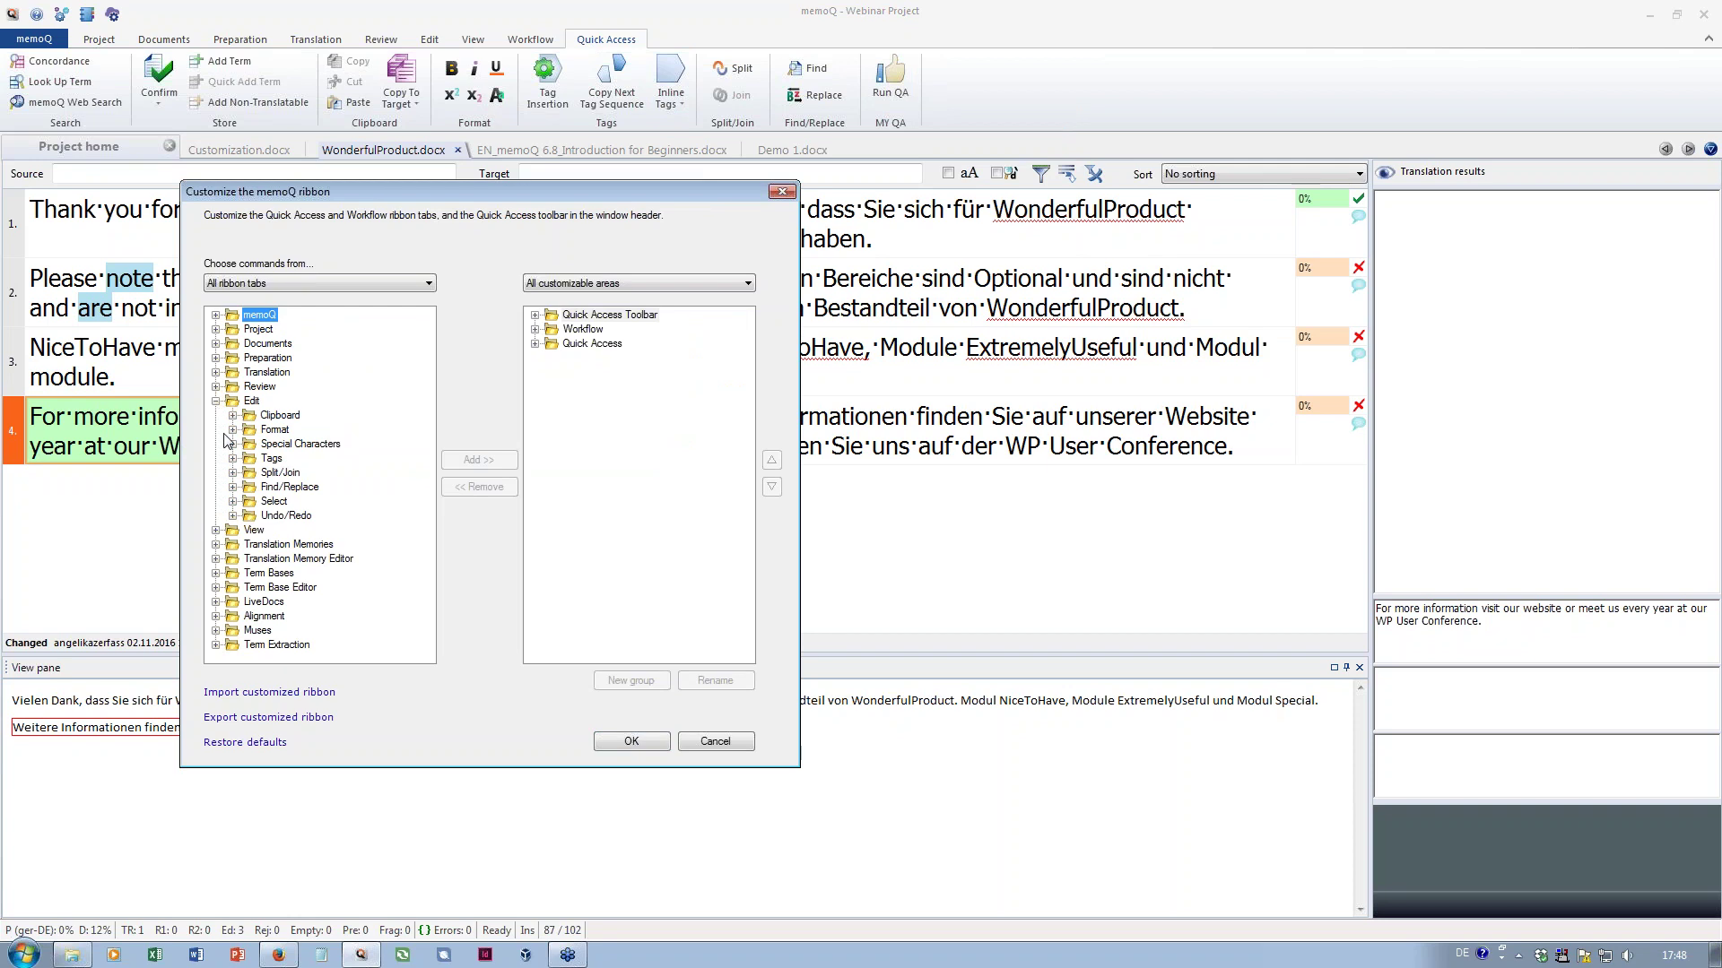
left_click(232, 431)
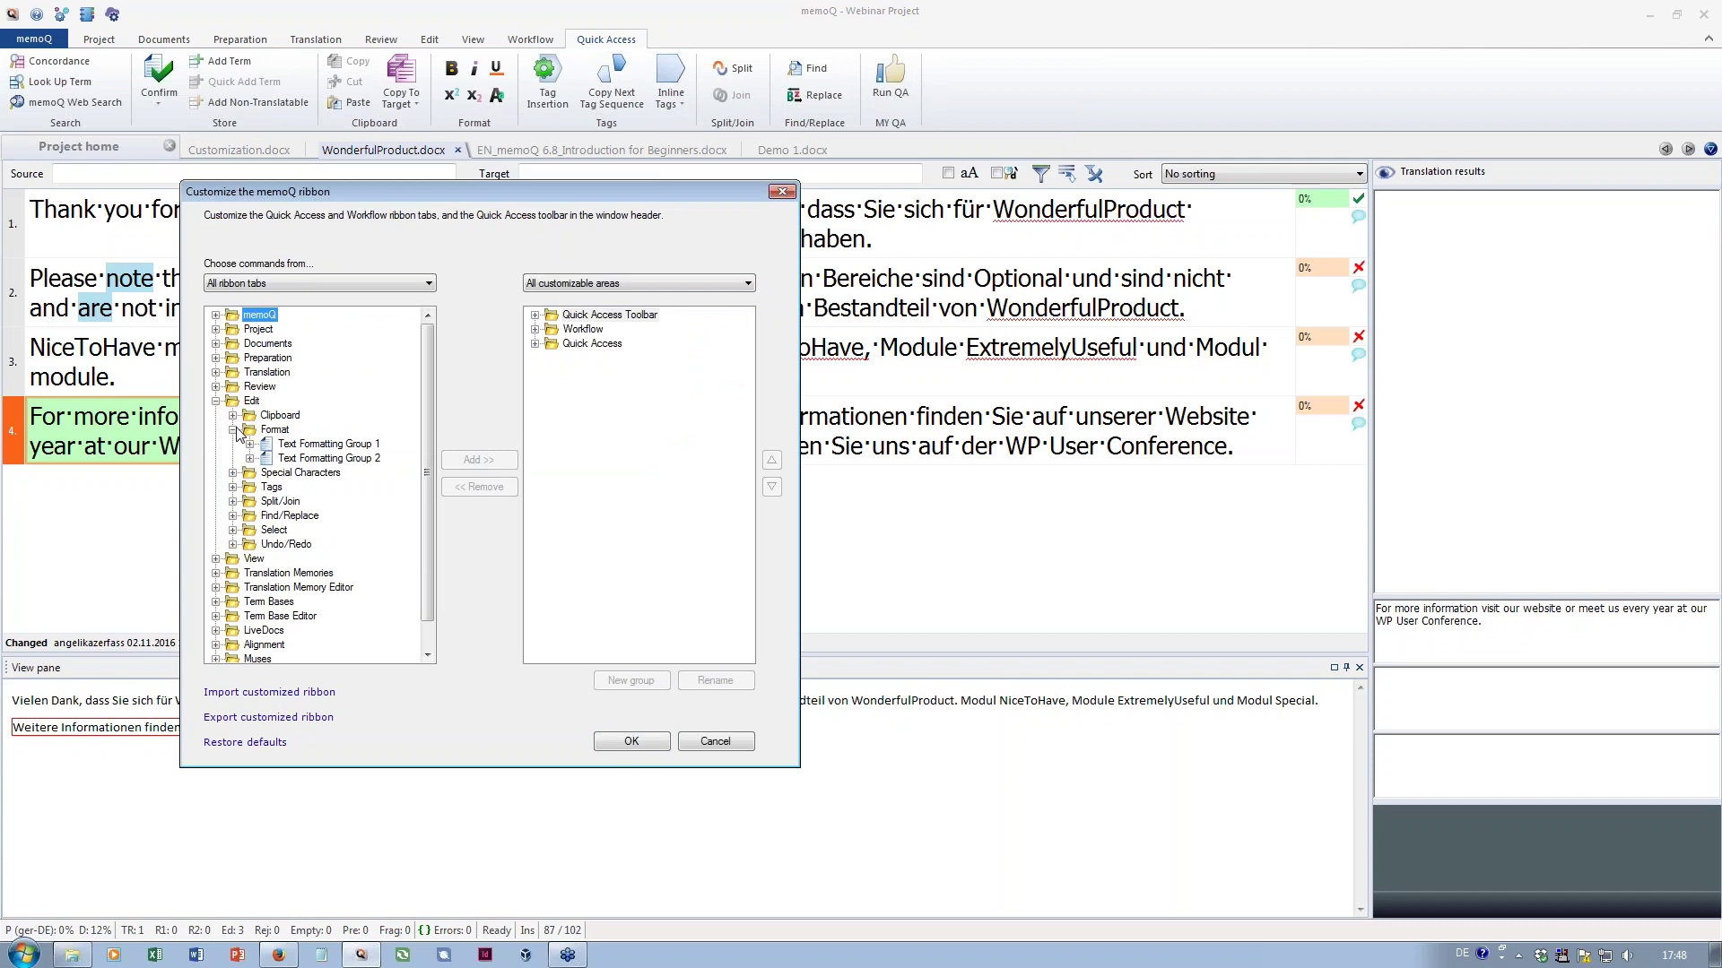
left_click(251, 445)
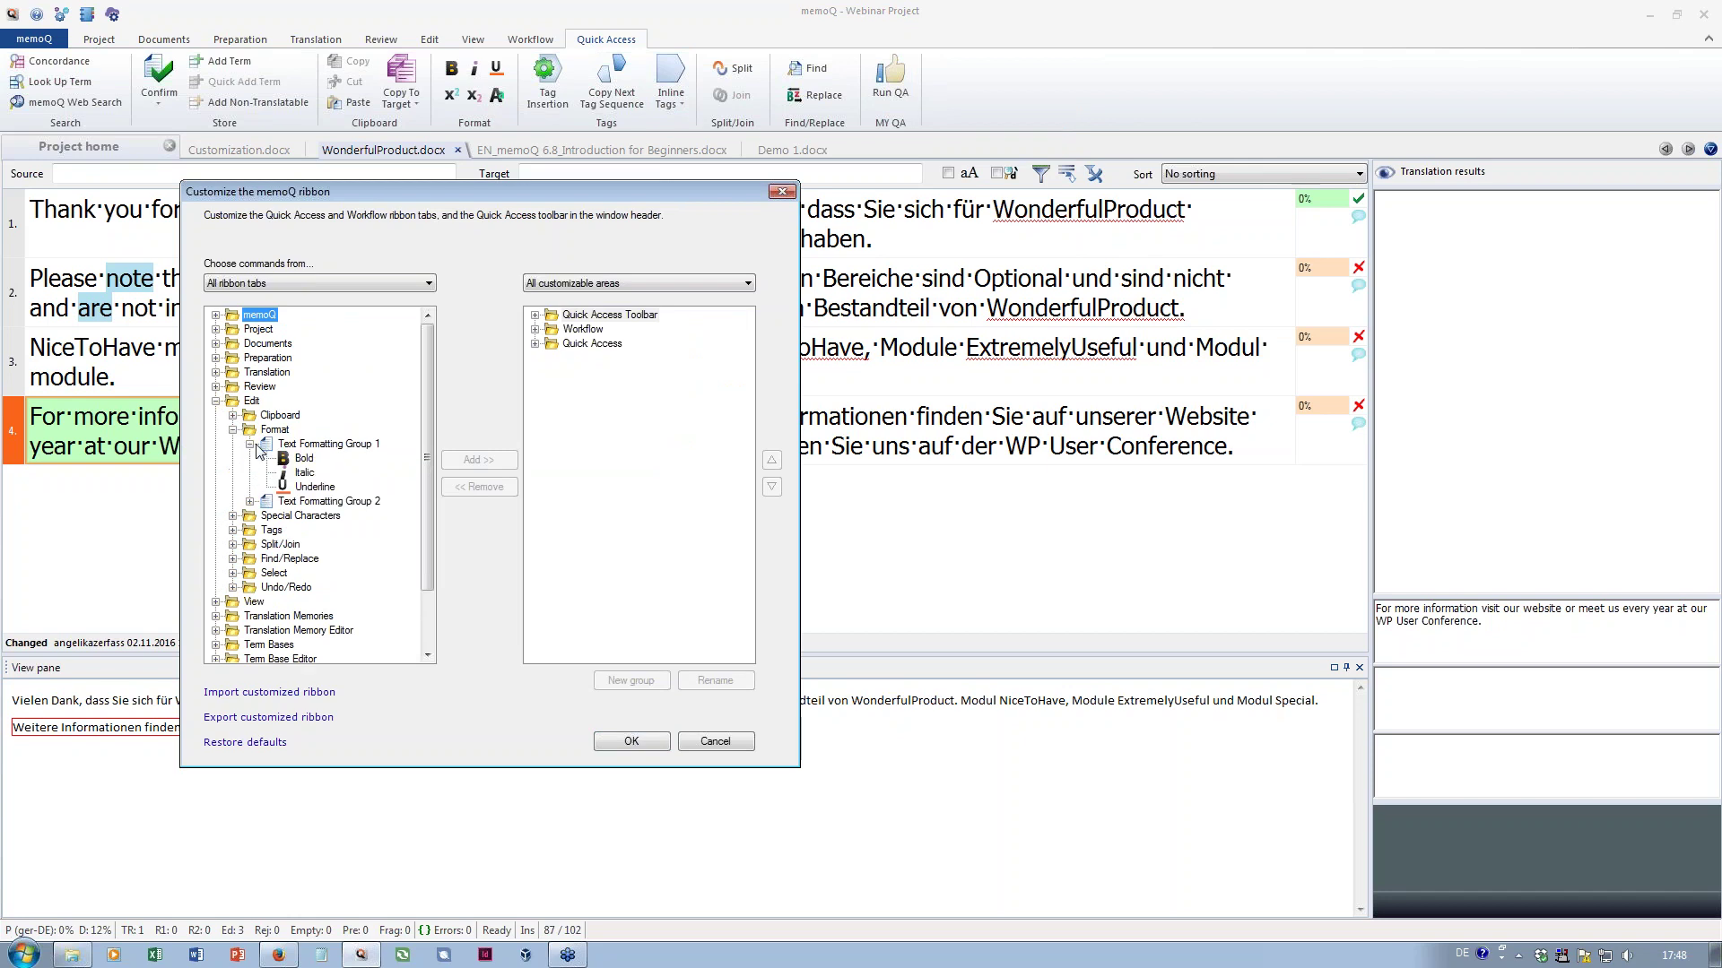
left_click(250, 502)
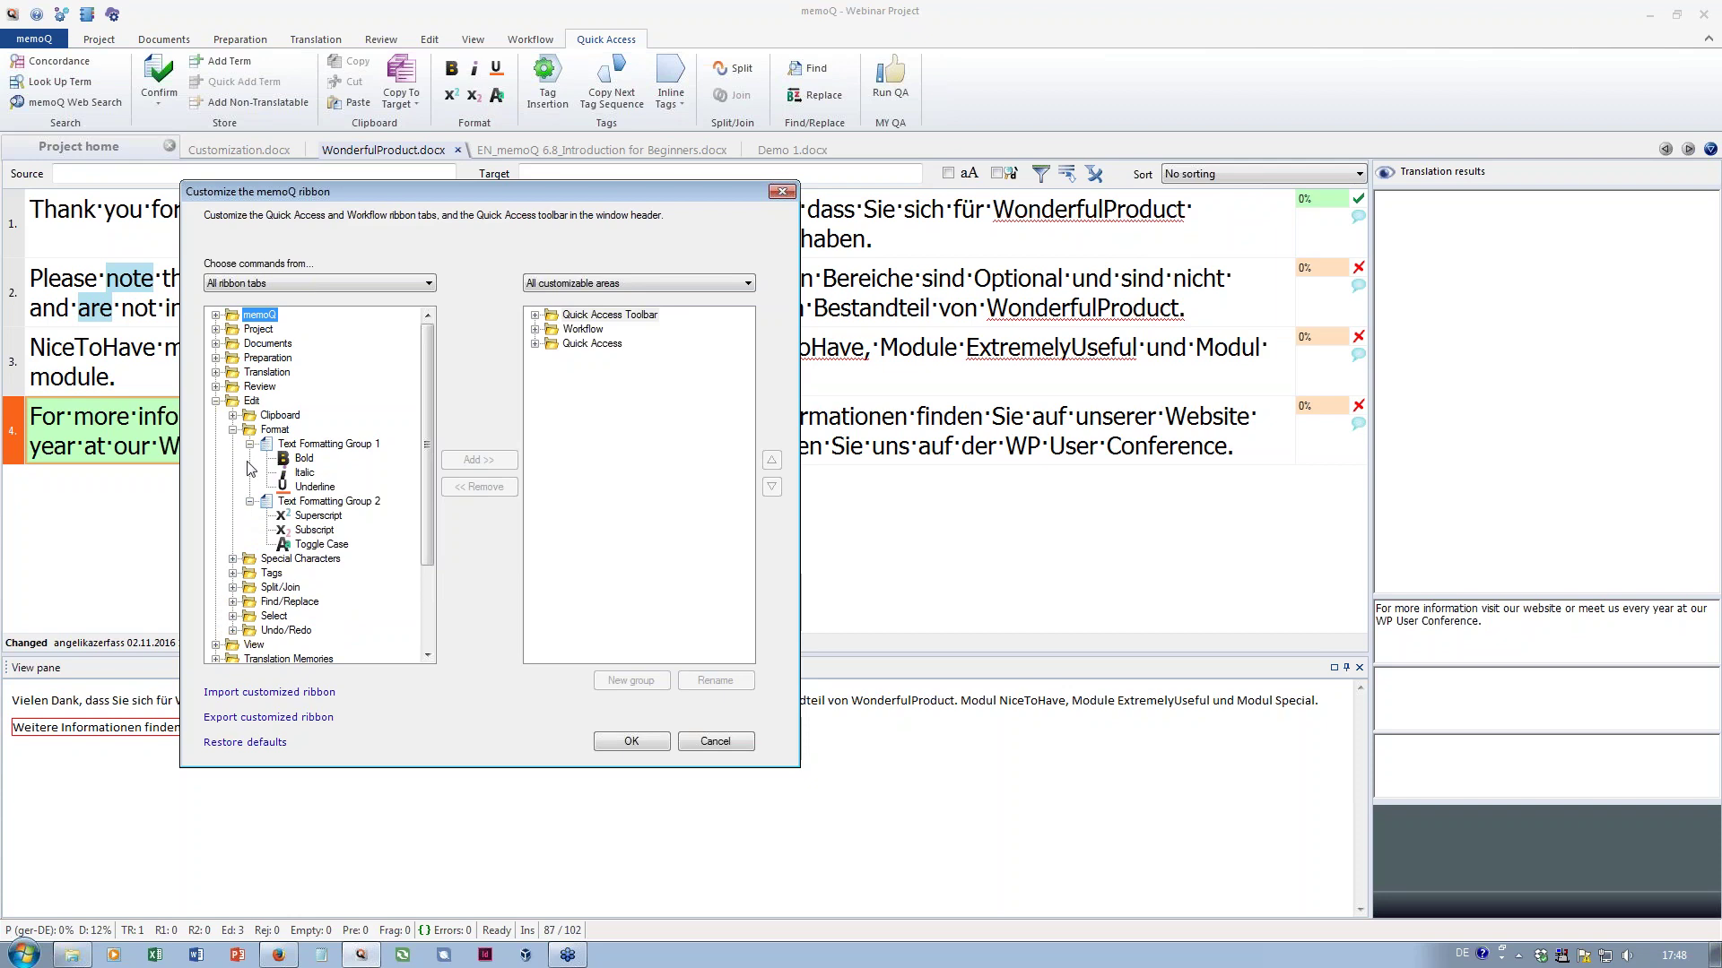
left_click(234, 430)
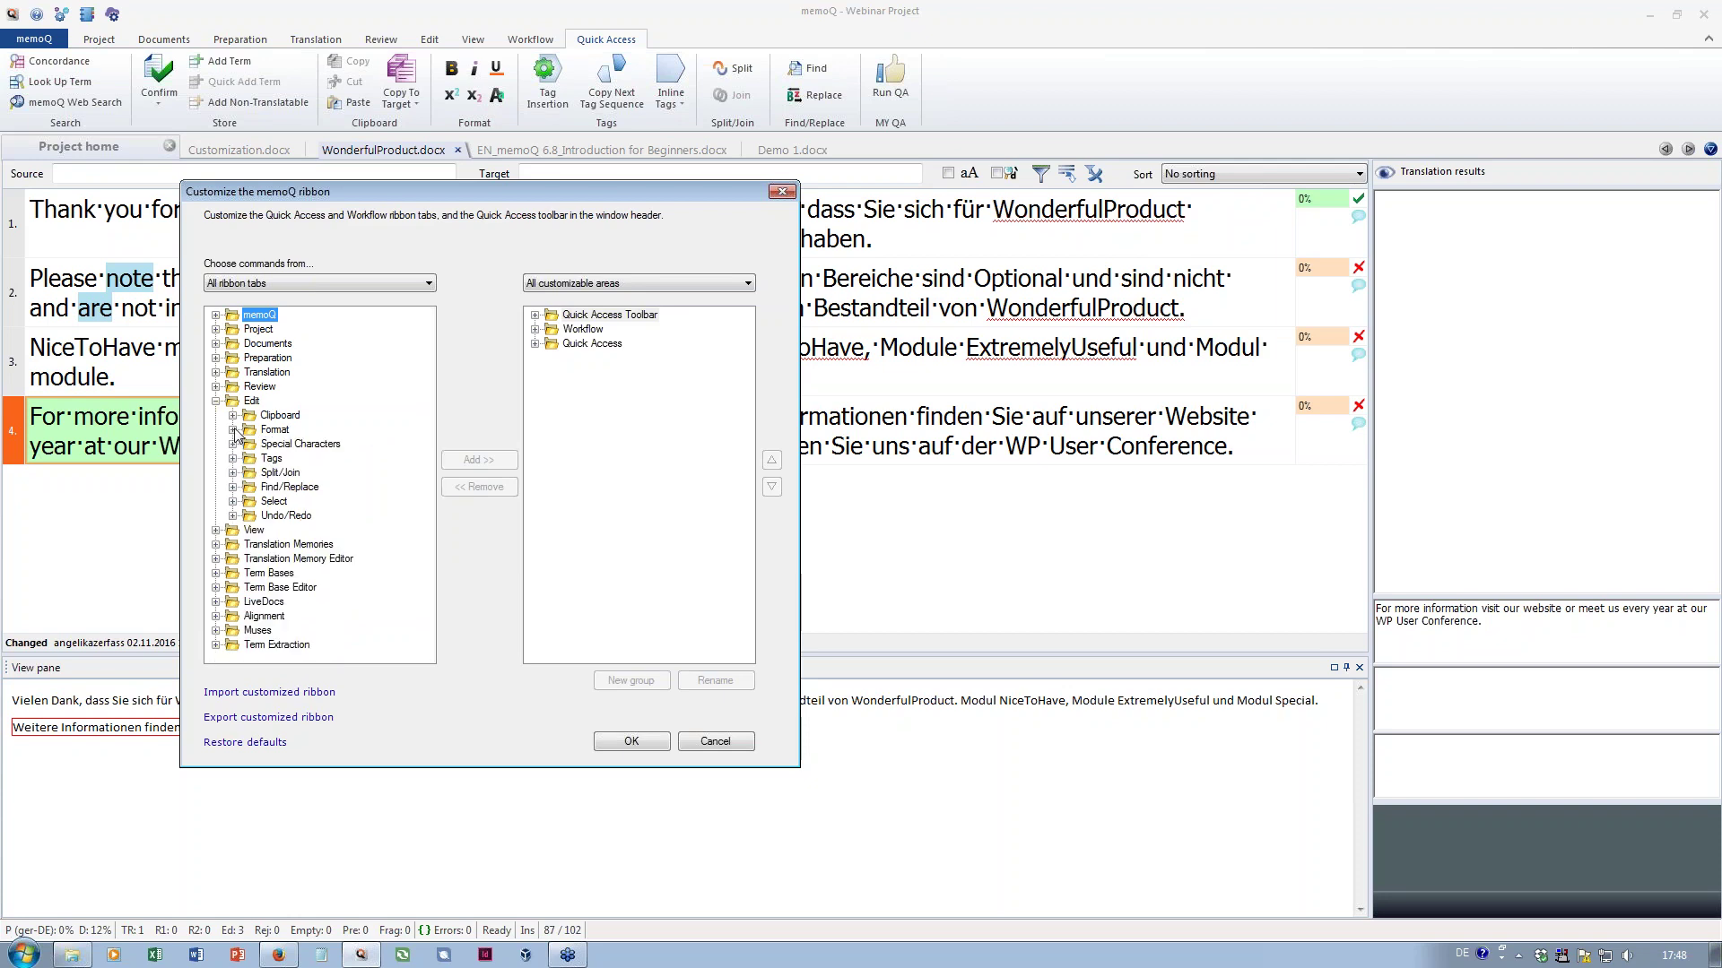
Add the Comments And Proofing group from the Review commands to the Quick Access ribbon and confirm the customization
left_click(216, 387)
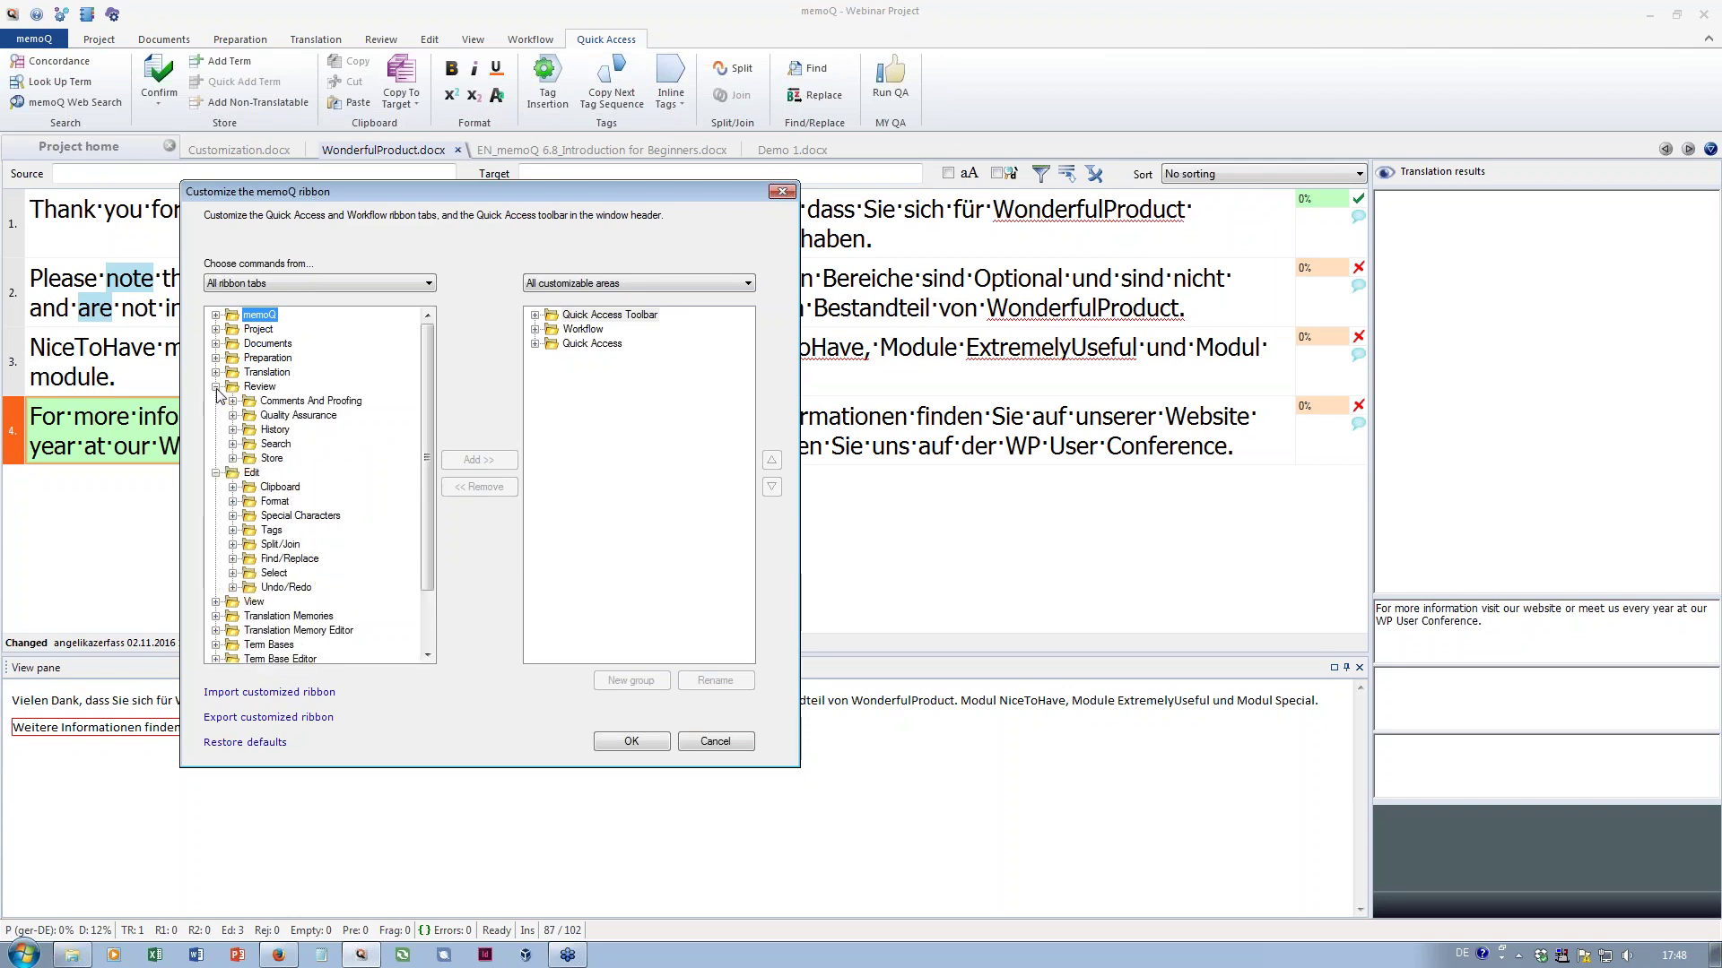
left_click(233, 401)
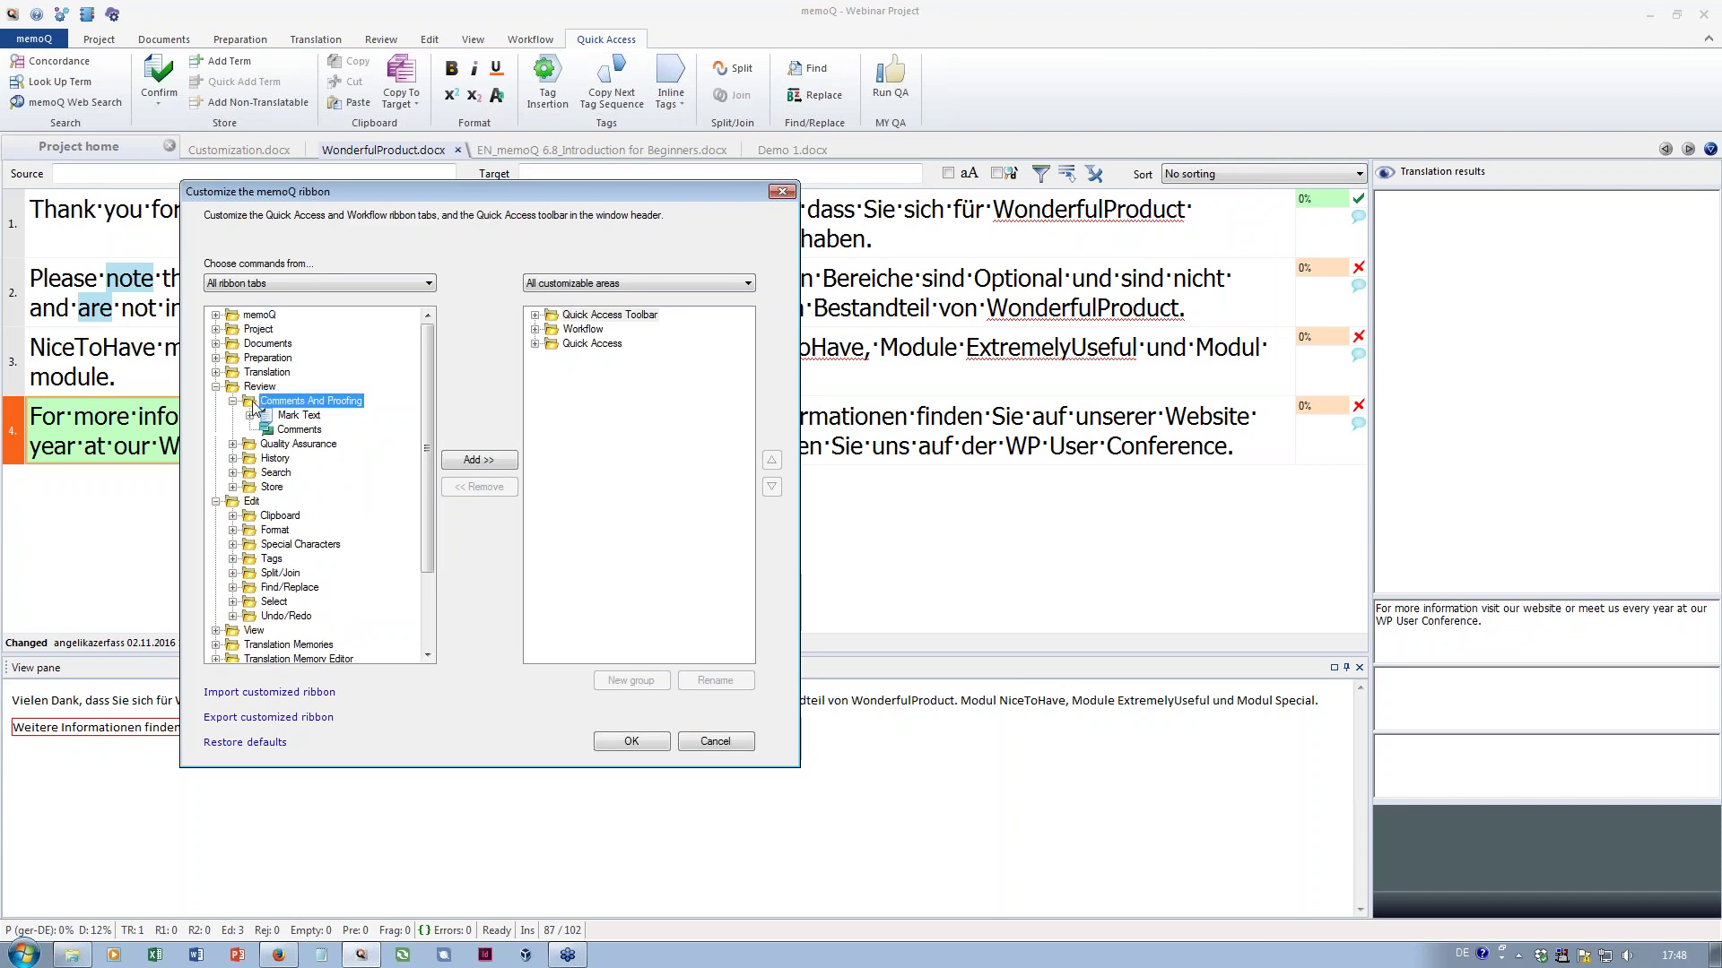
left_click(535, 343)
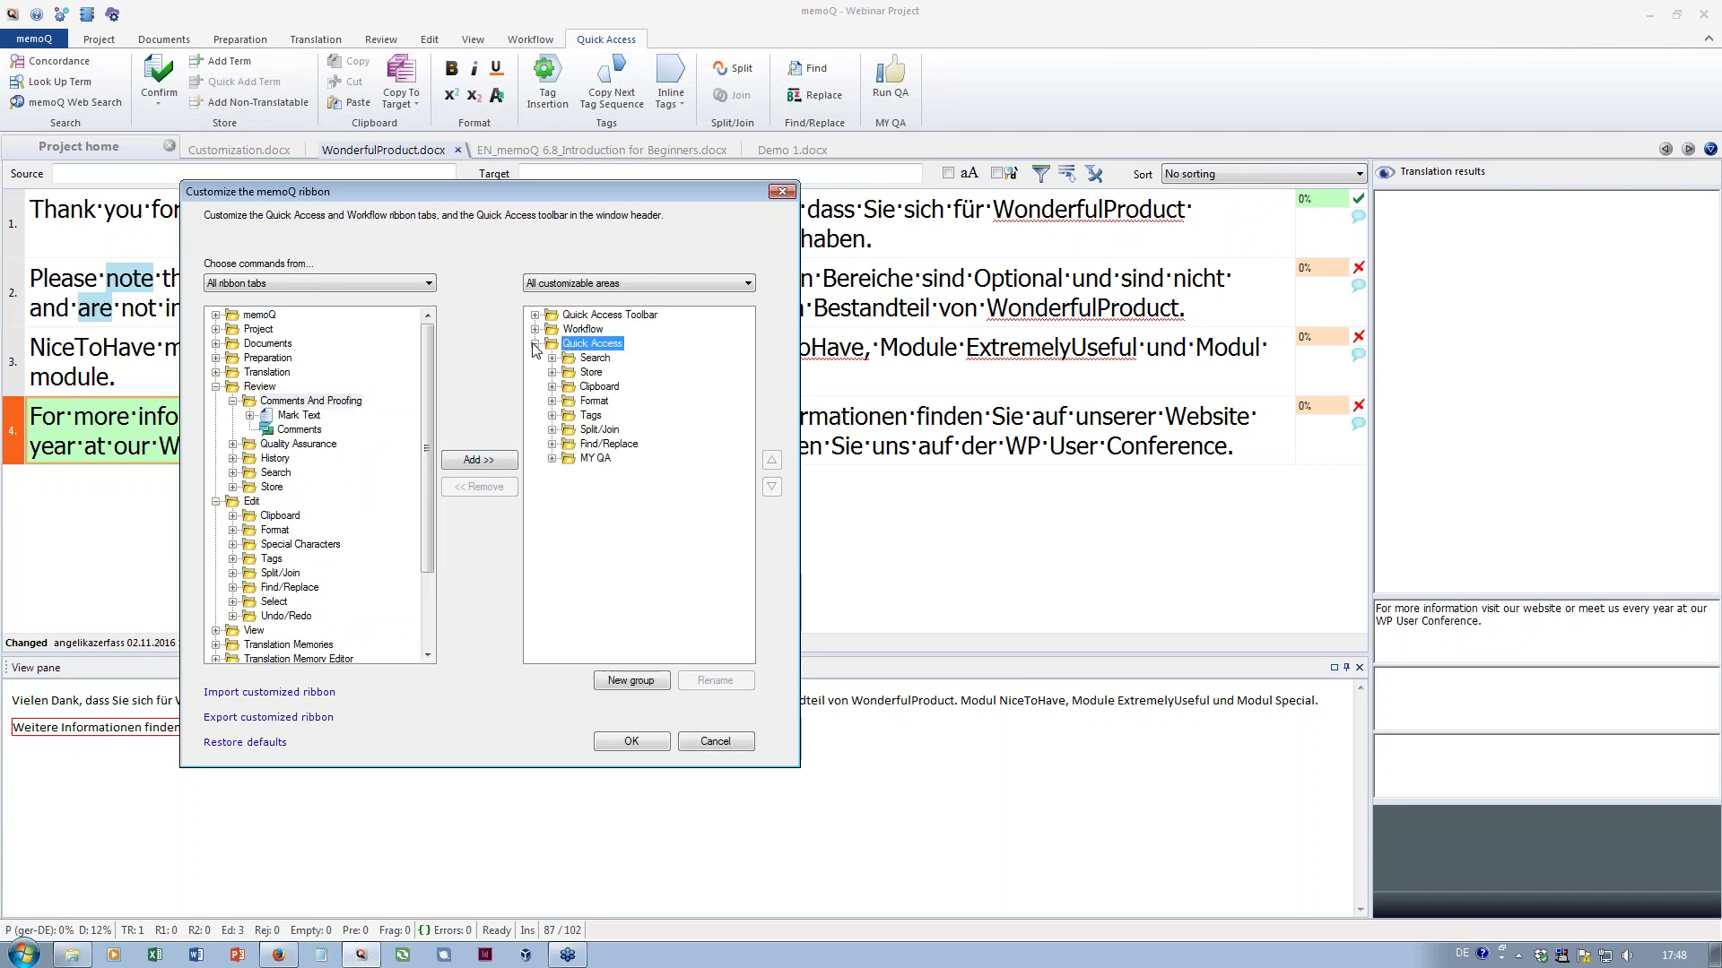
left_click(485, 461)
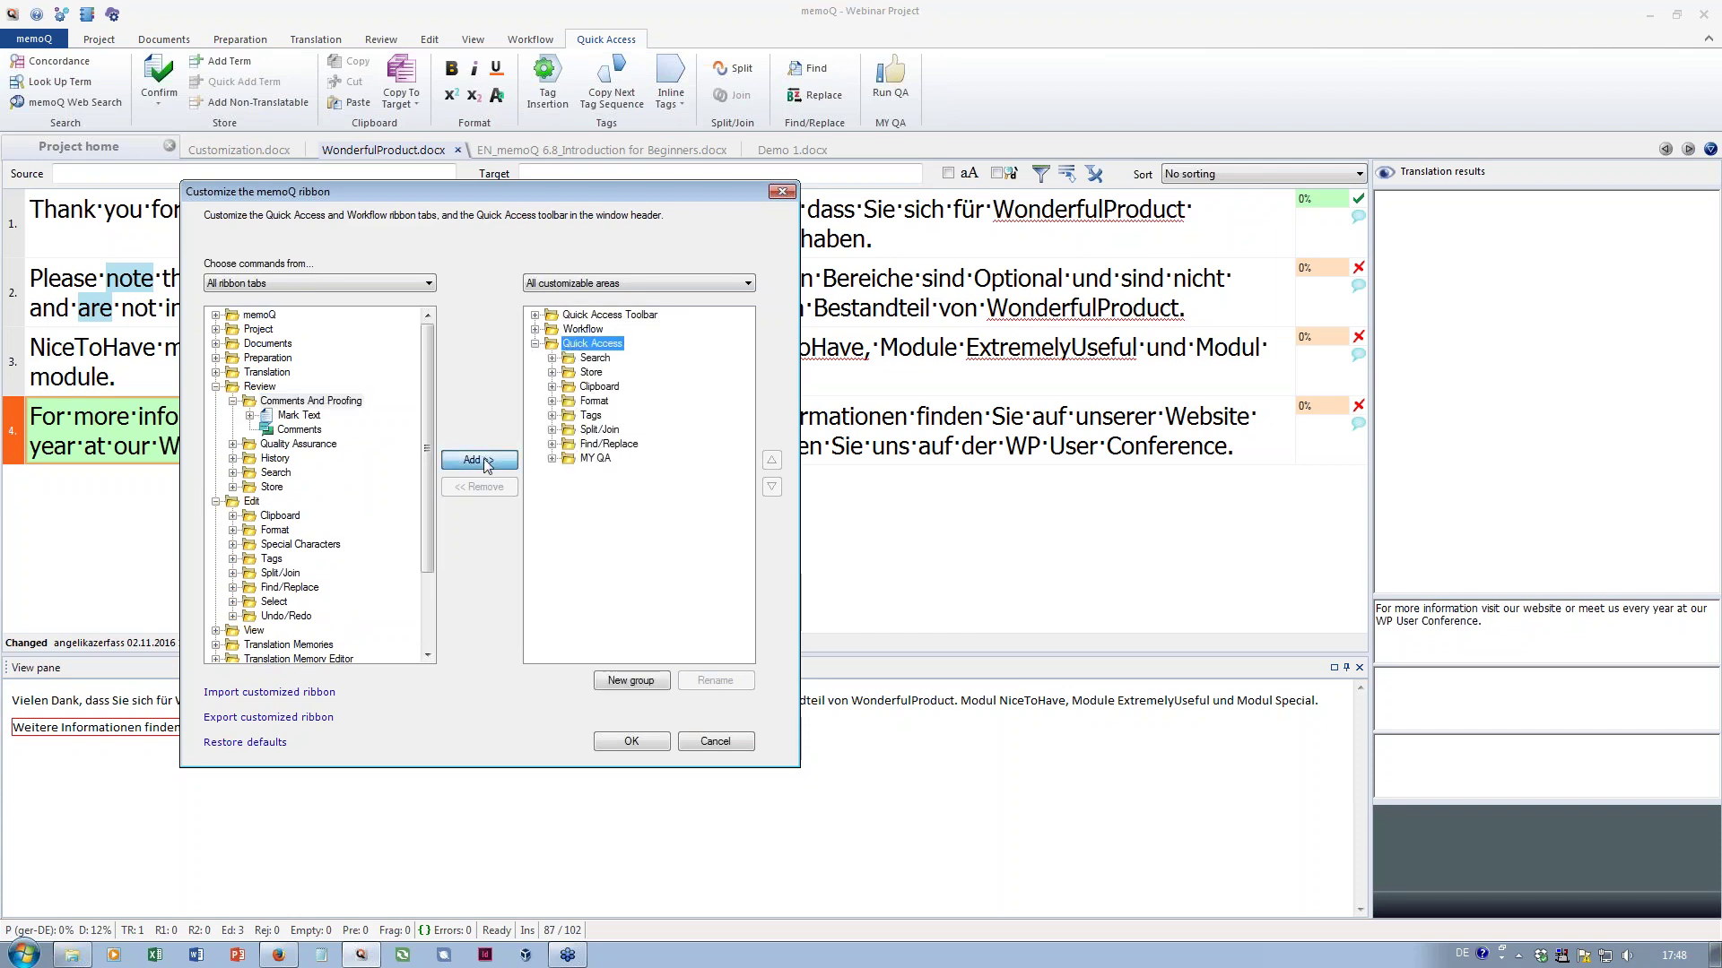
left_click(657, 745)
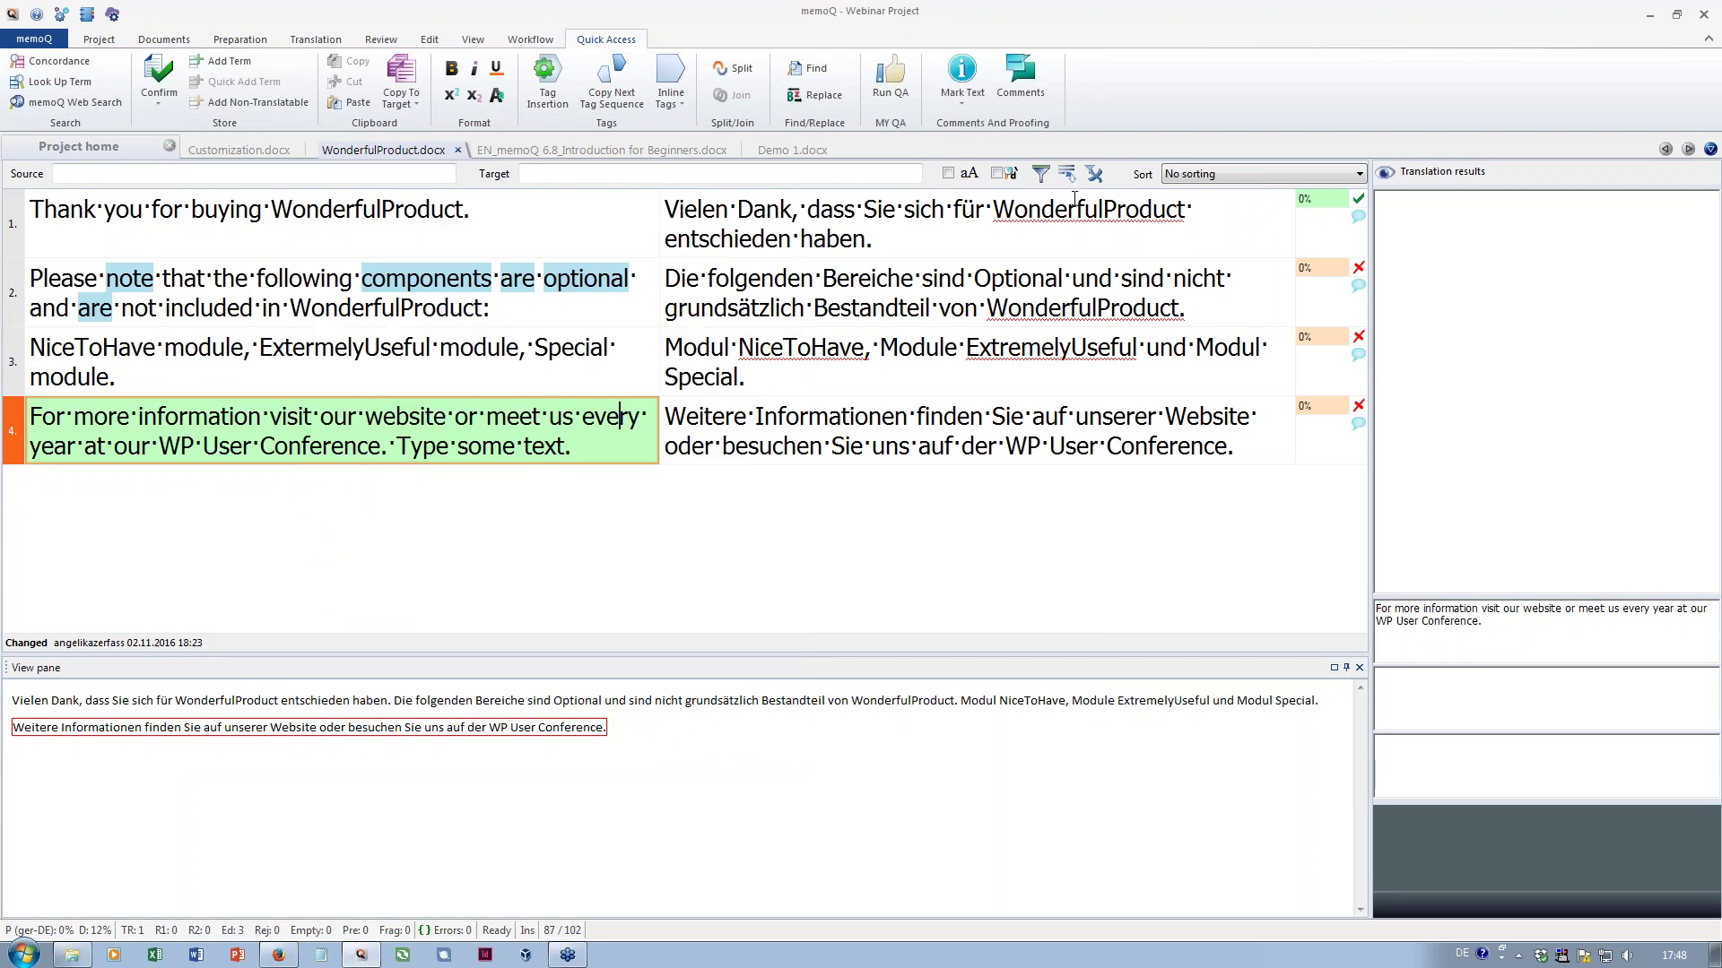
Mark "sind Optional" in target segment 2 and "elyUseful" in target segment 3 as Information
left_click(973, 81)
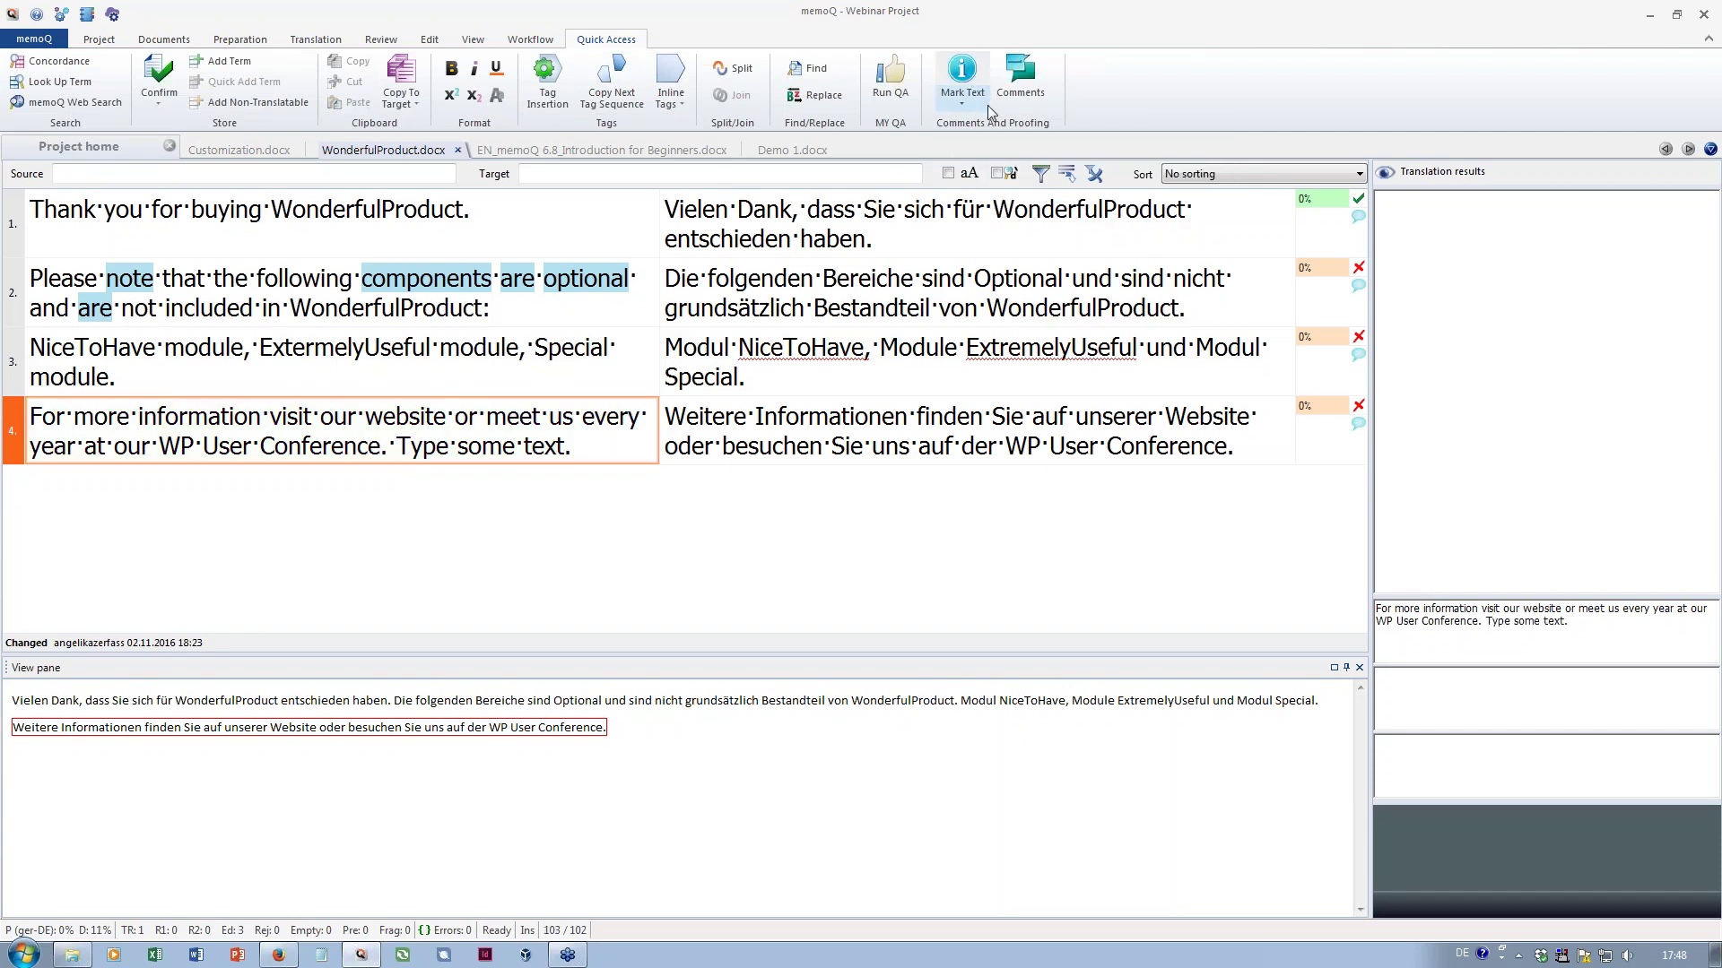
left_click(987, 97)
left_click(923, 279)
left_click_drag(924, 280, 1060, 280)
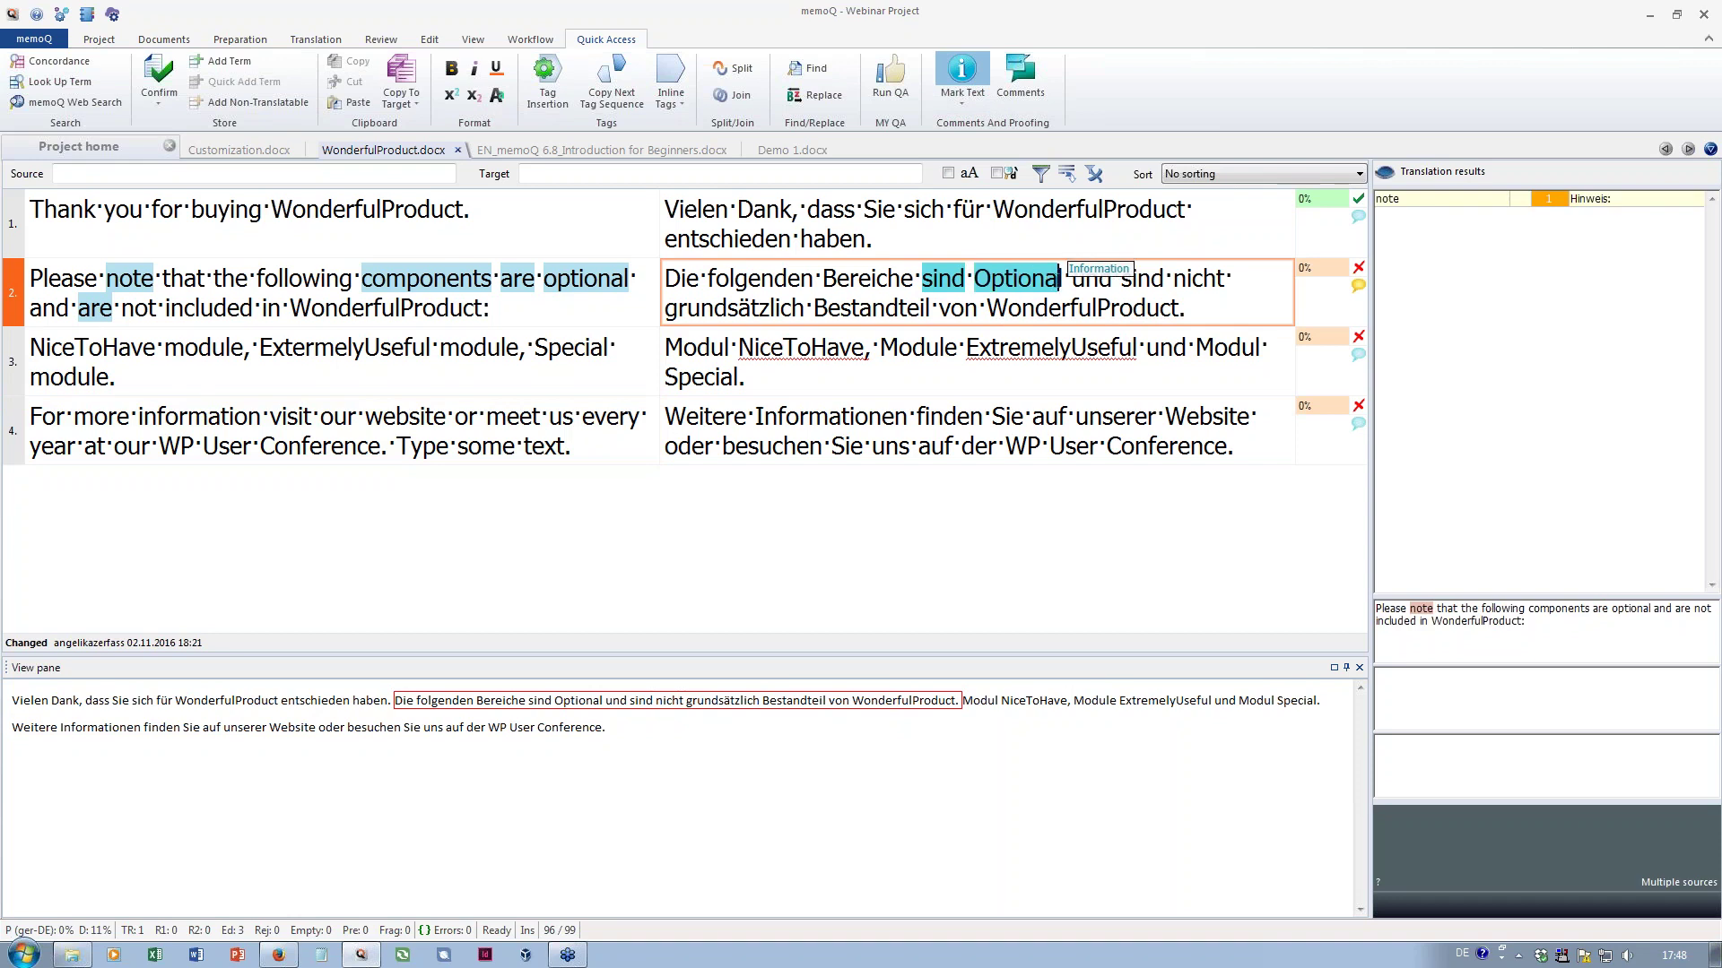
left_click_drag(1040, 349, 1112, 399)
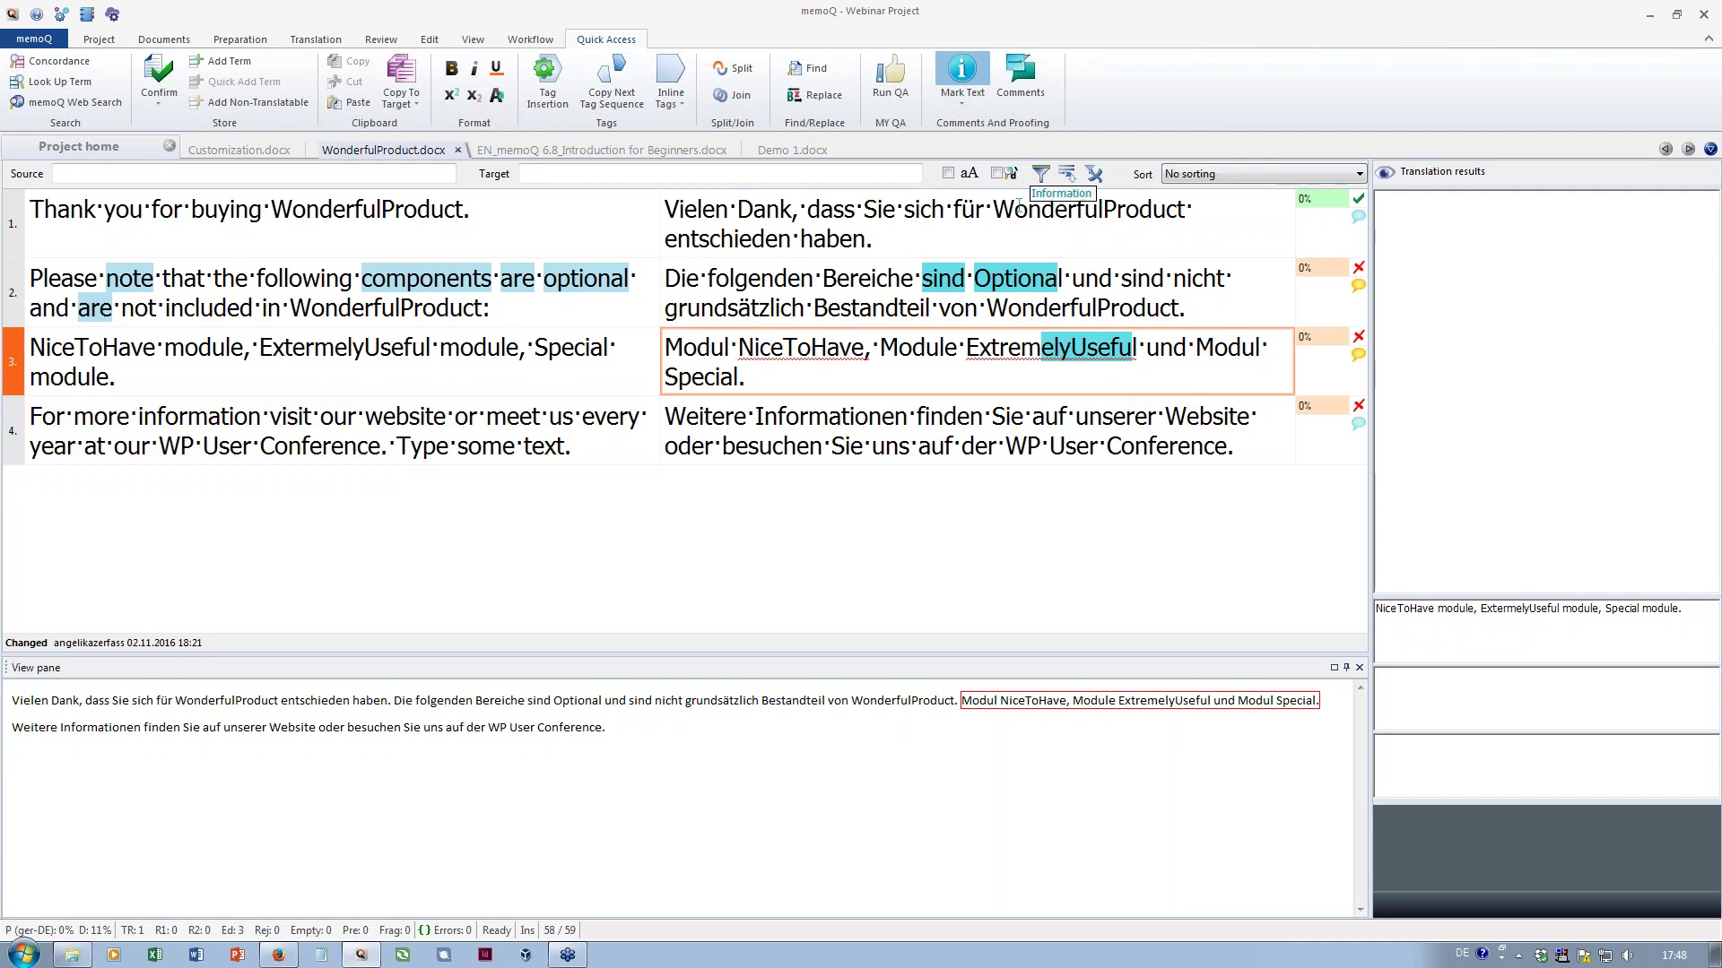
Check the available Mark Text categories and the highlight comments attached to segment 2
left_click(961, 103)
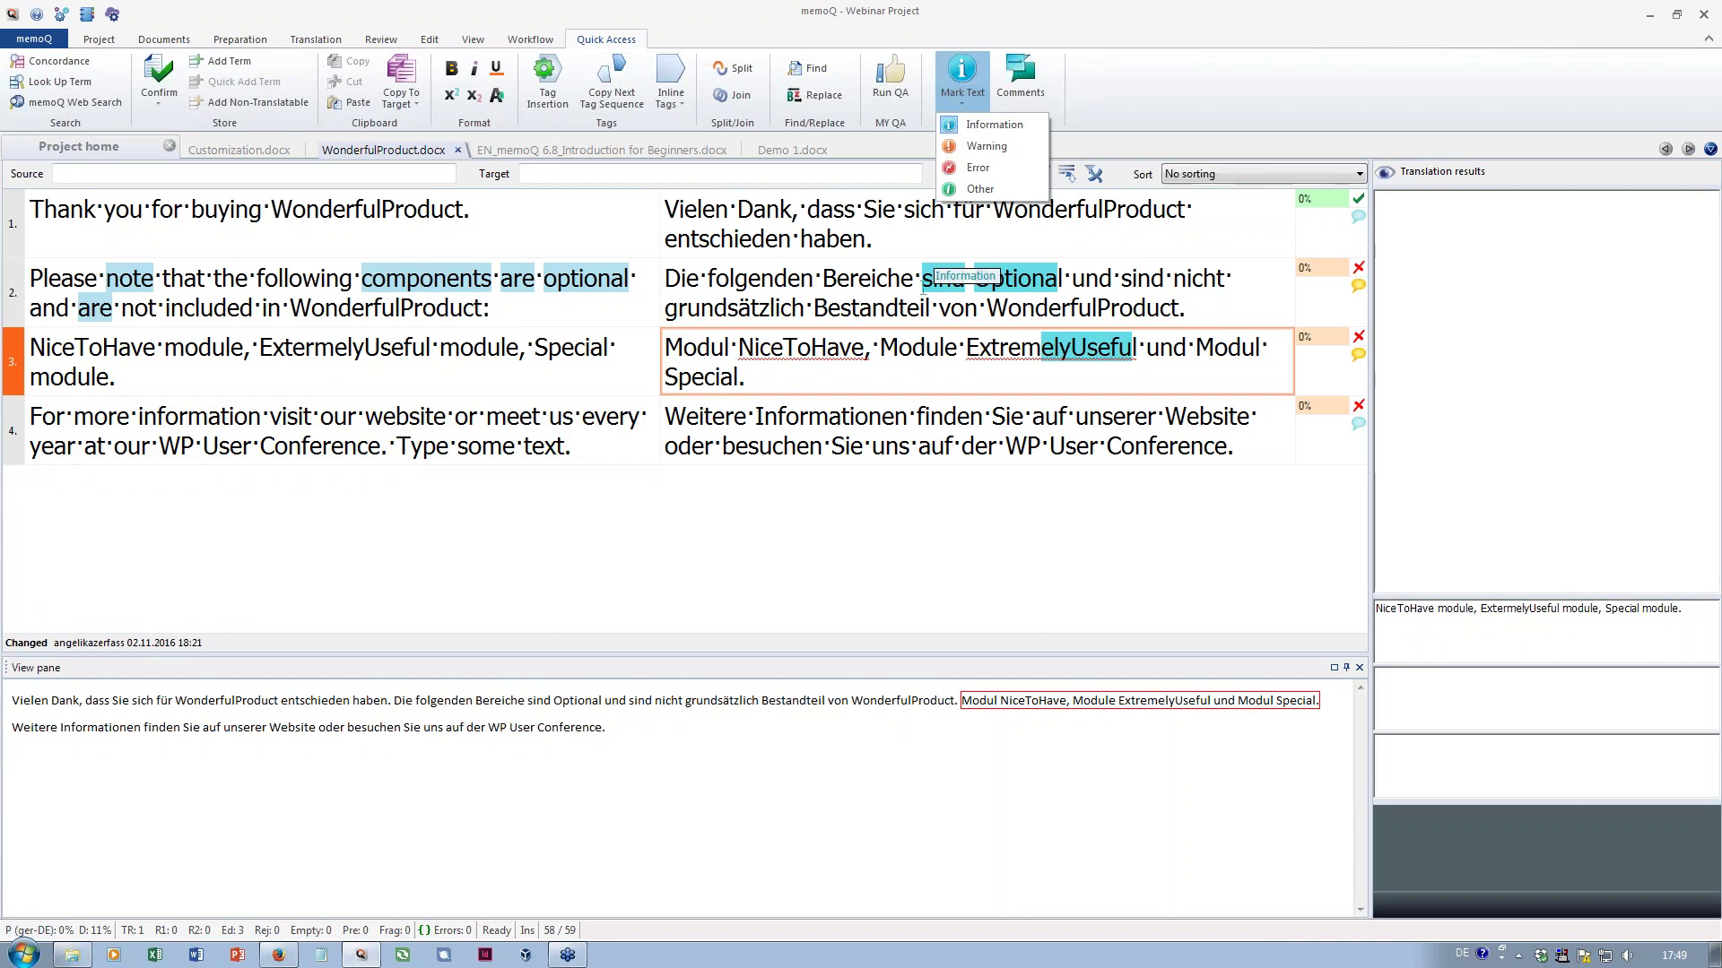
mouse_move(1094, 301)
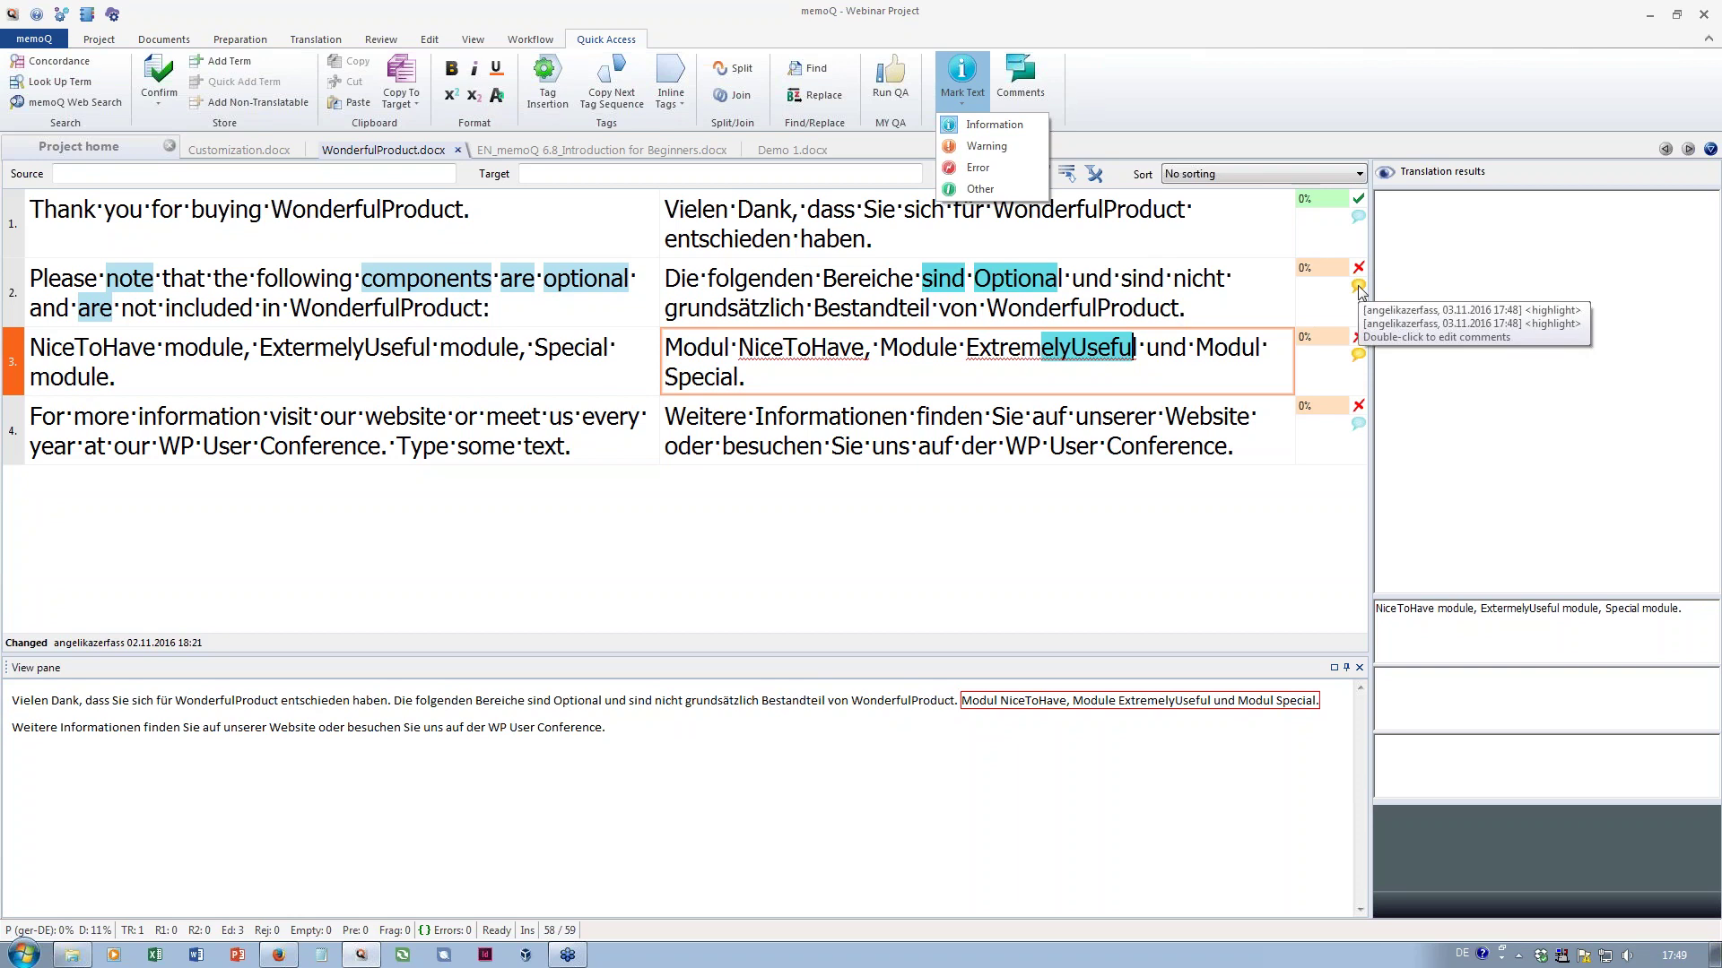
left_click(1361, 293)
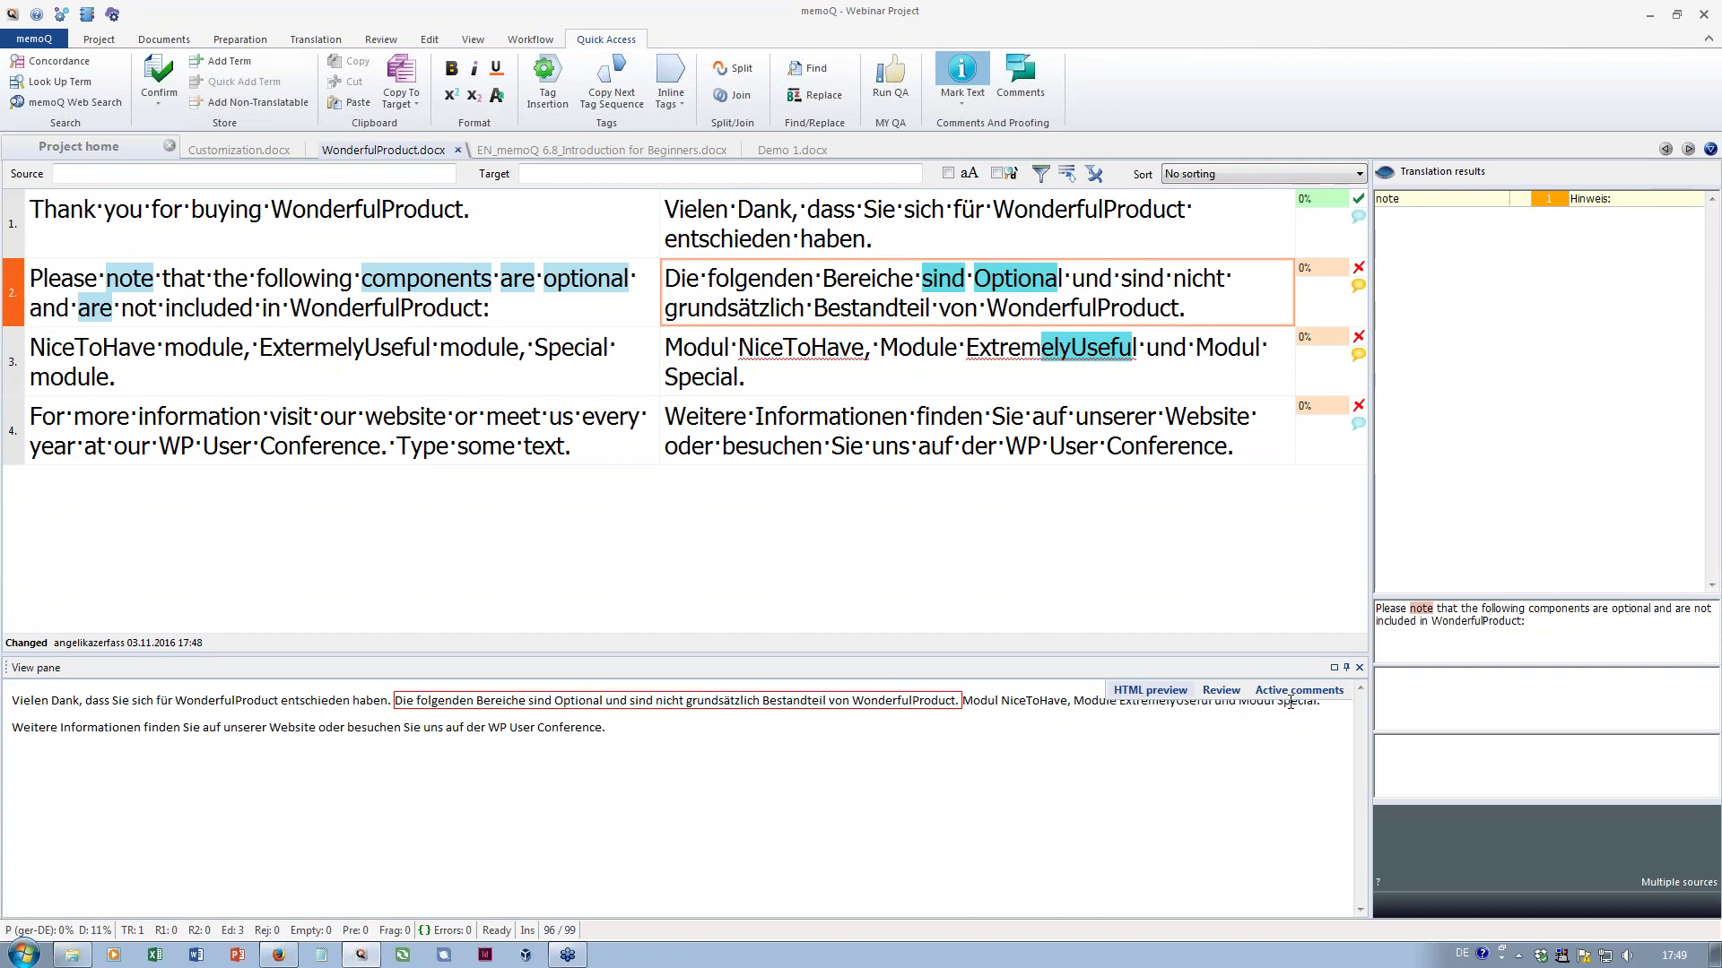
Delete the two Information highlight comments on "sind" and "Optiona" from target segment 2
left_click(1294, 692)
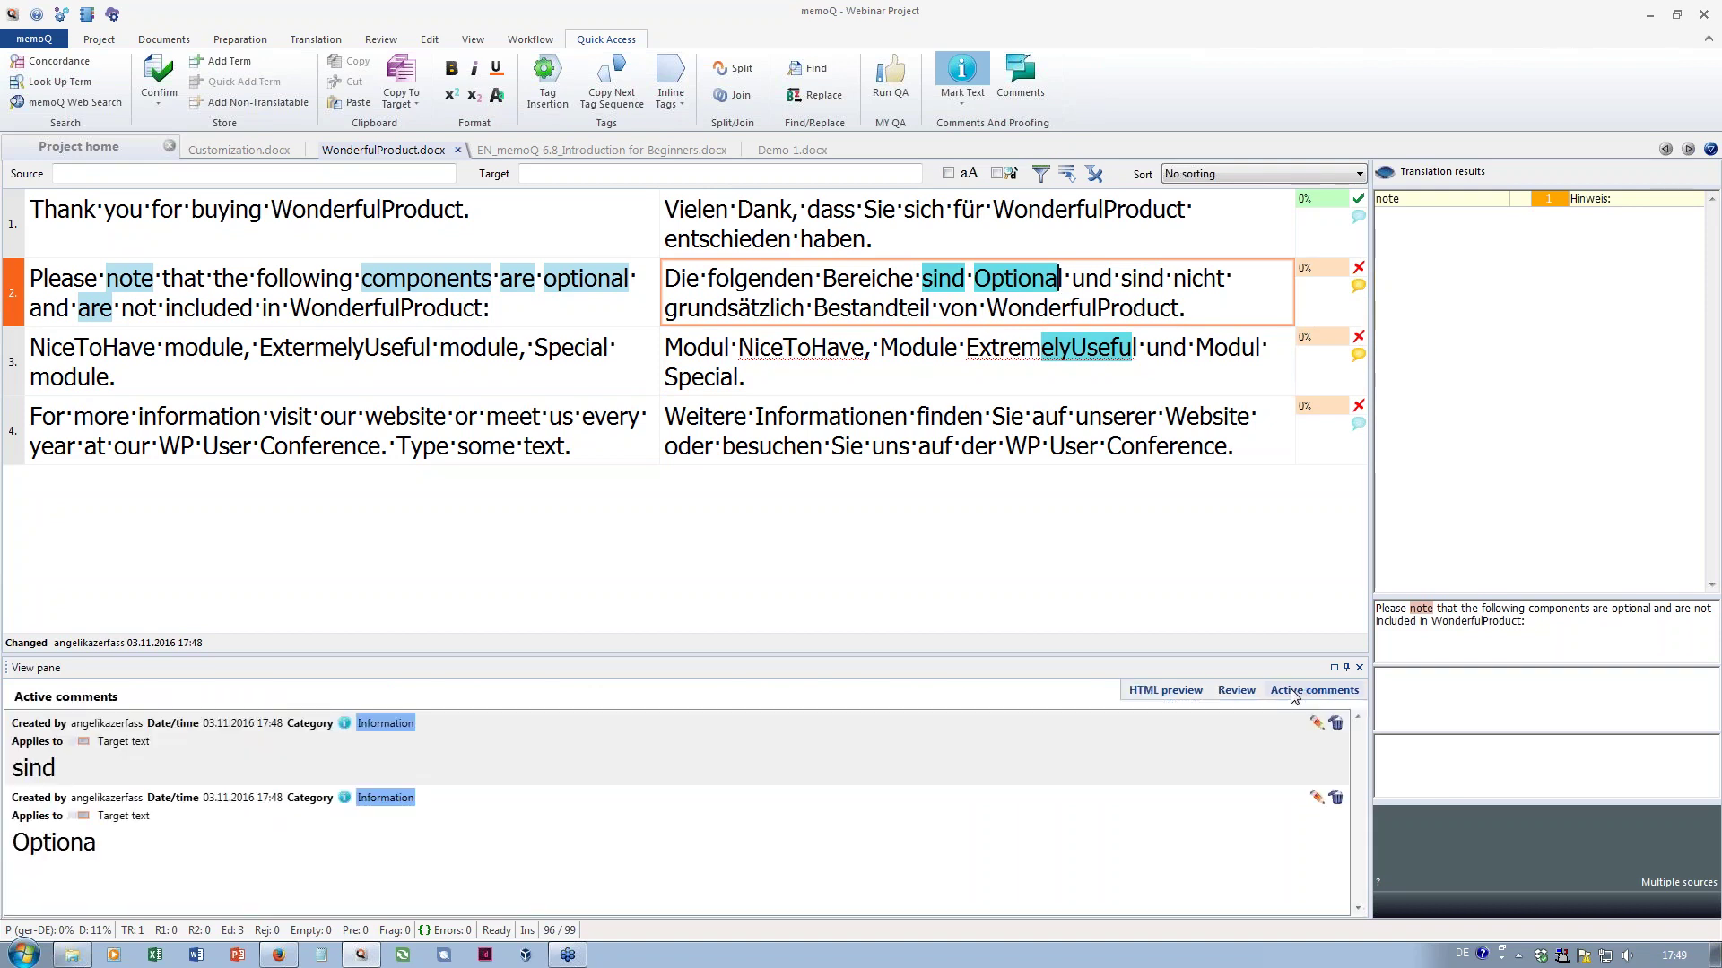
left_click(1337, 726)
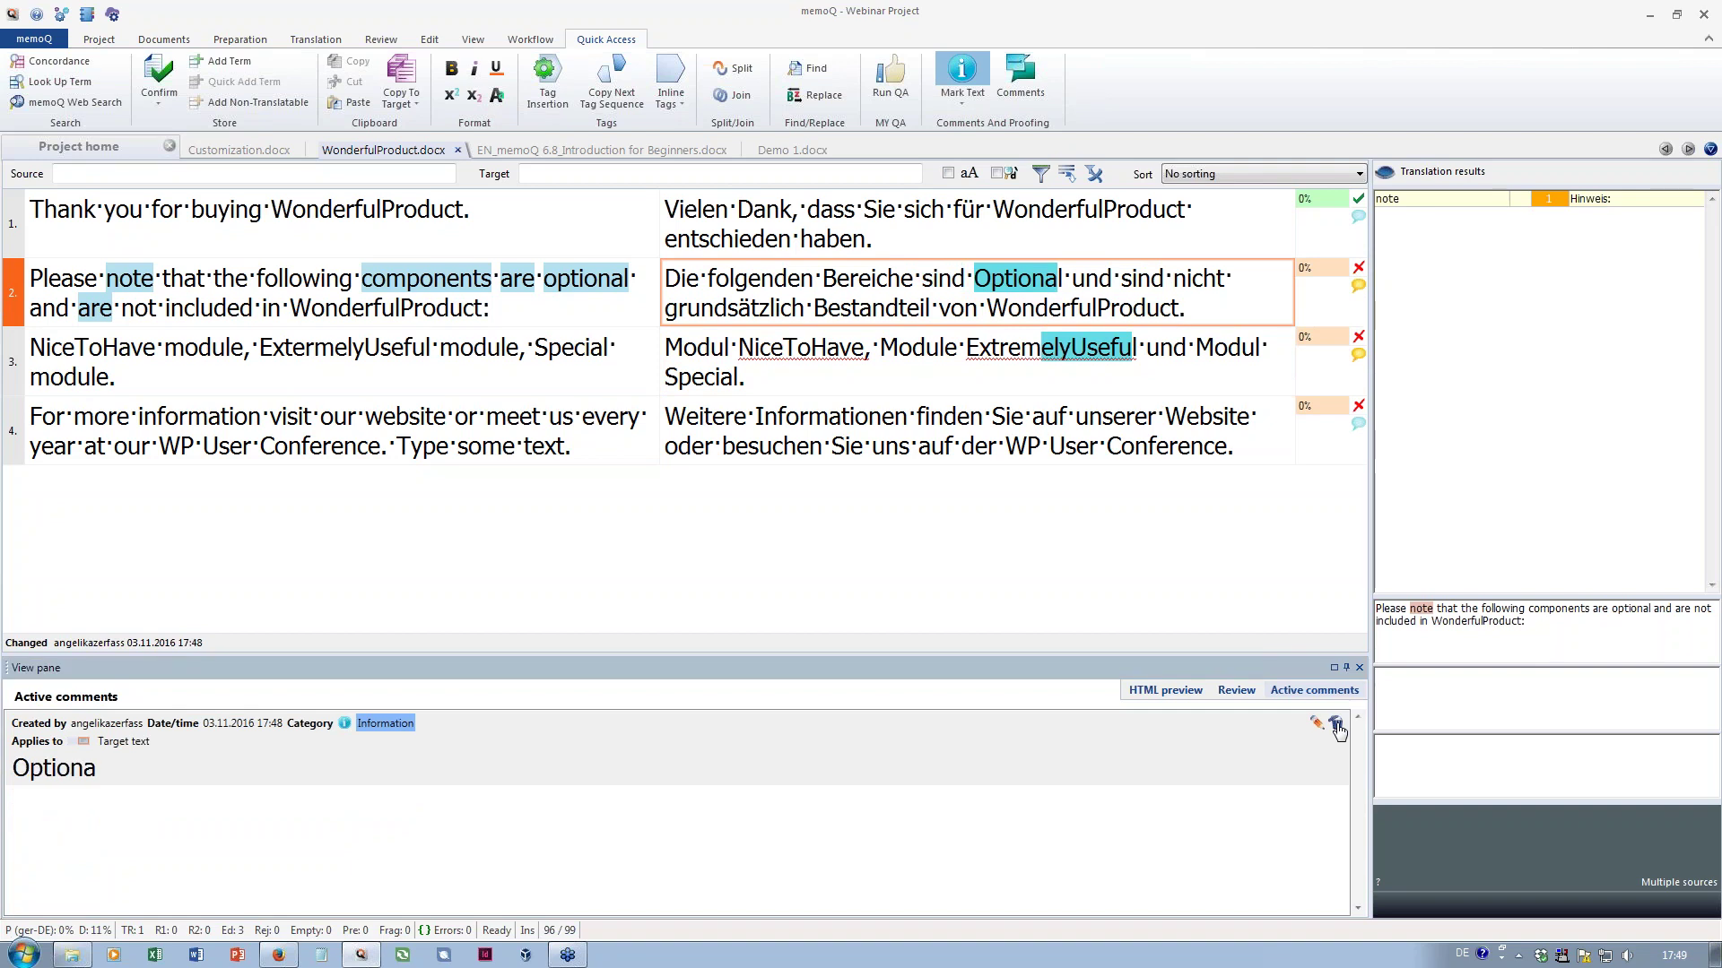
left_click(1336, 726)
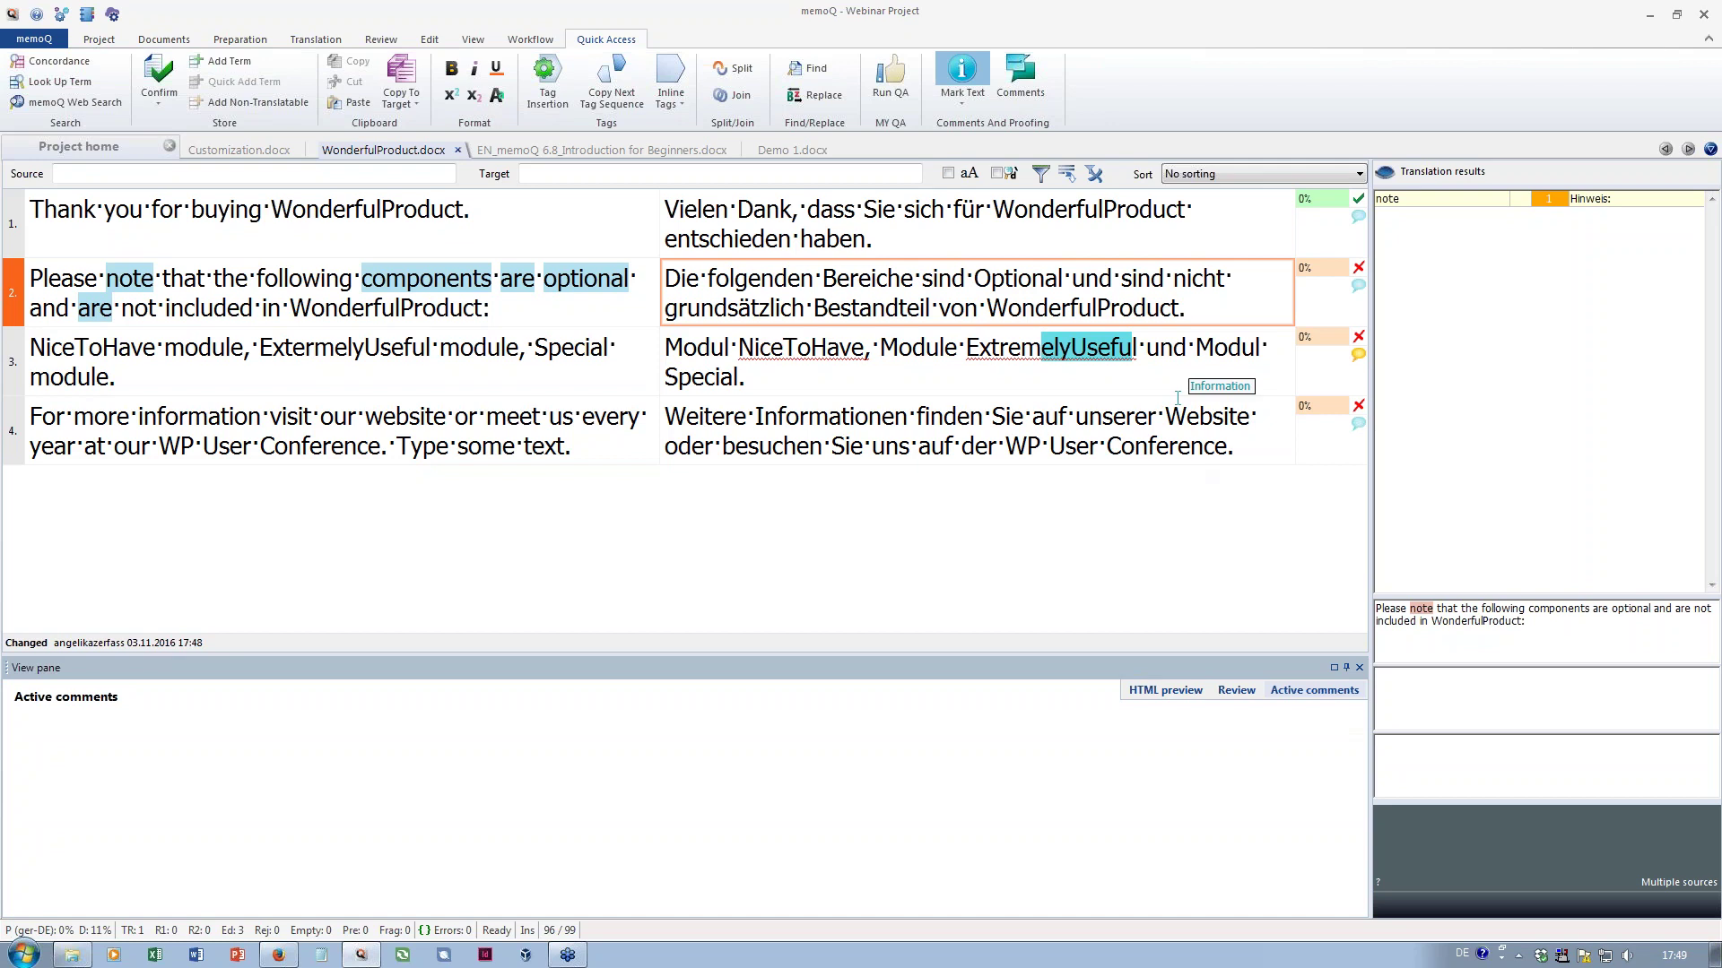
mouse_move(1183, 363)
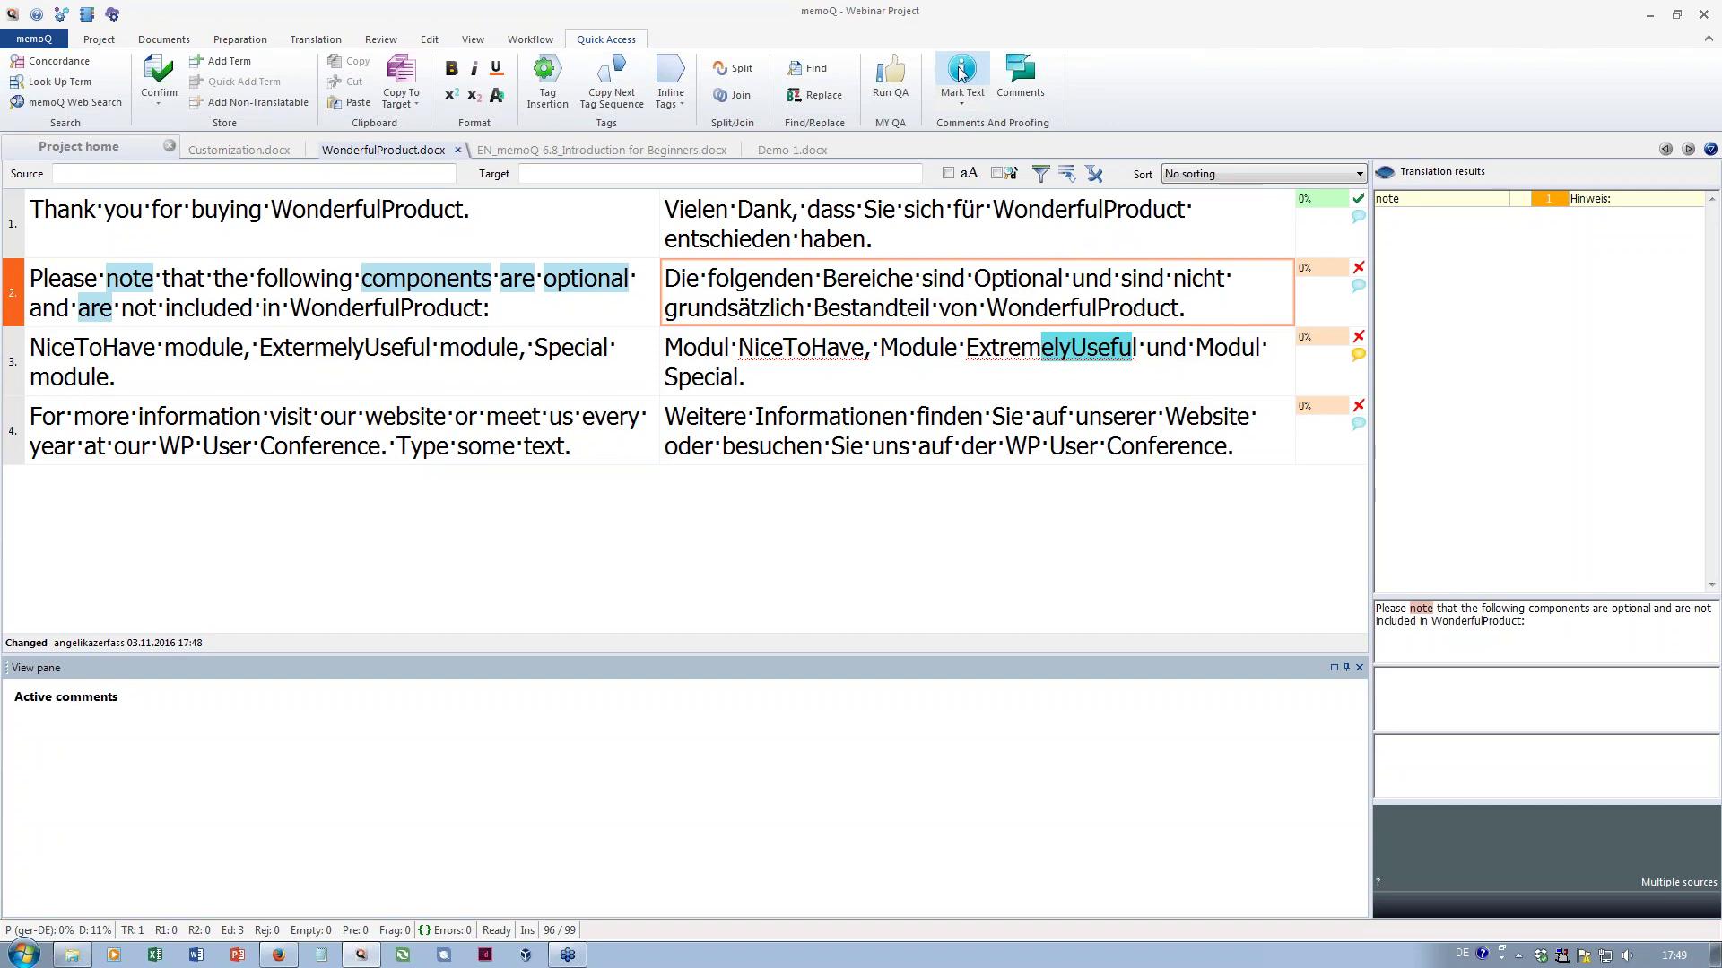
mouse_move(1070, 377)
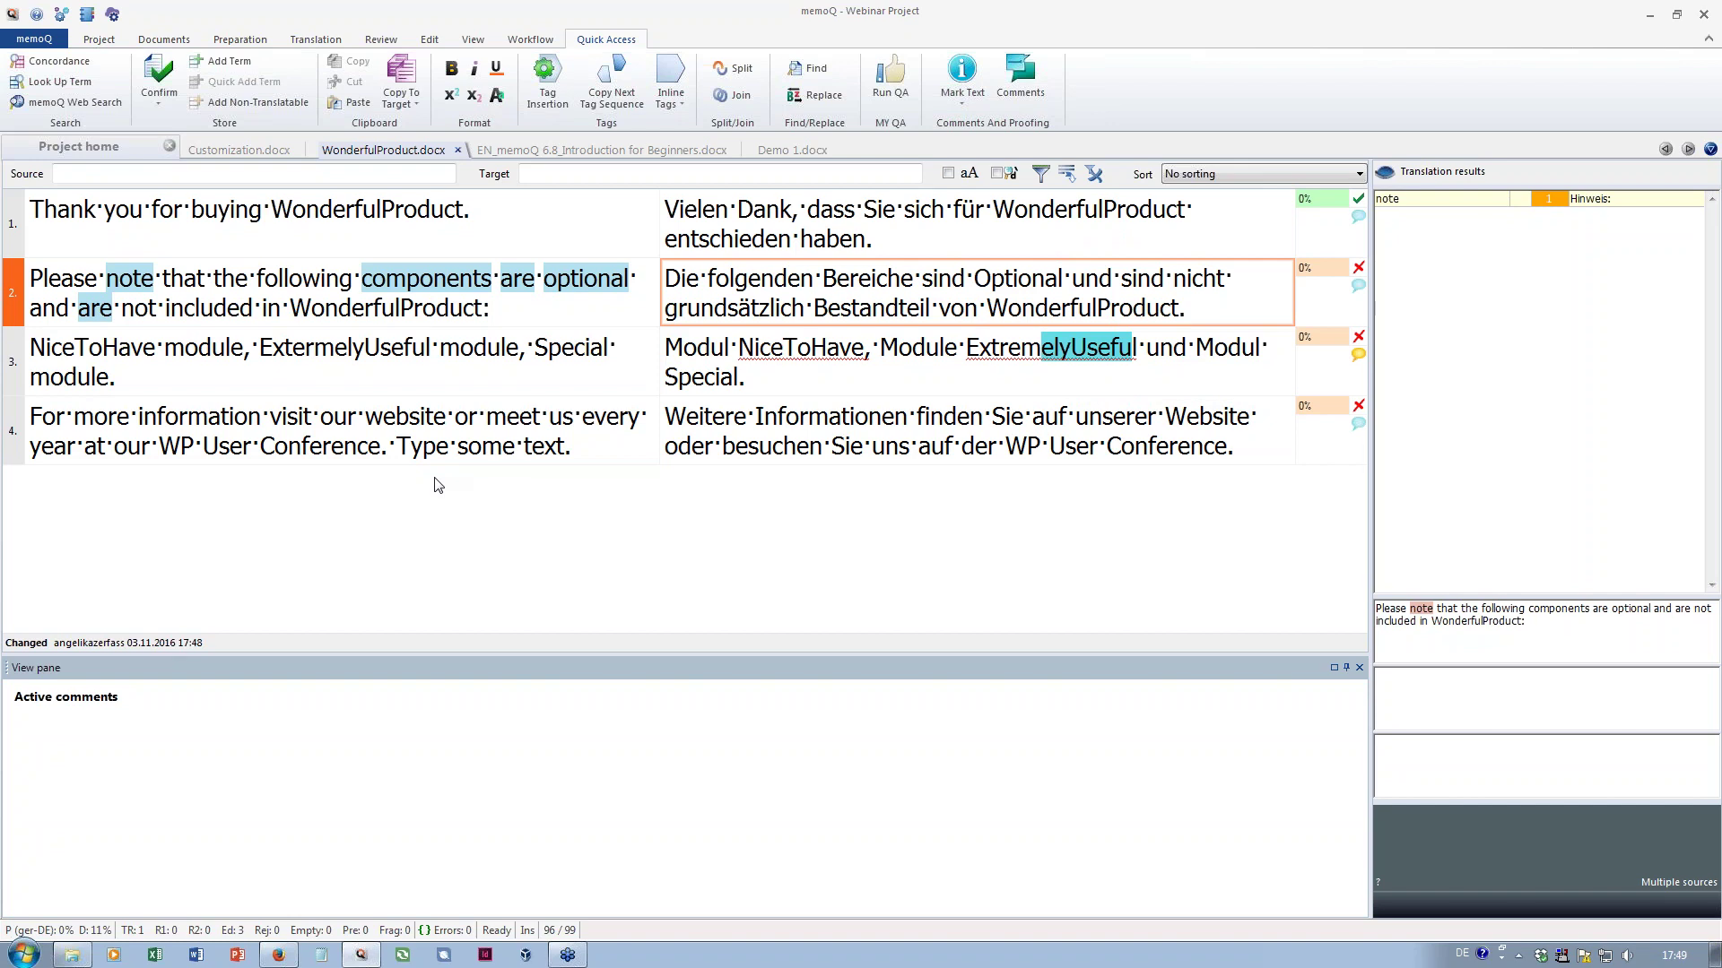
Replace the space after "oder" in target segment 4 with a non-breaking space and select that character
left_click(718, 446)
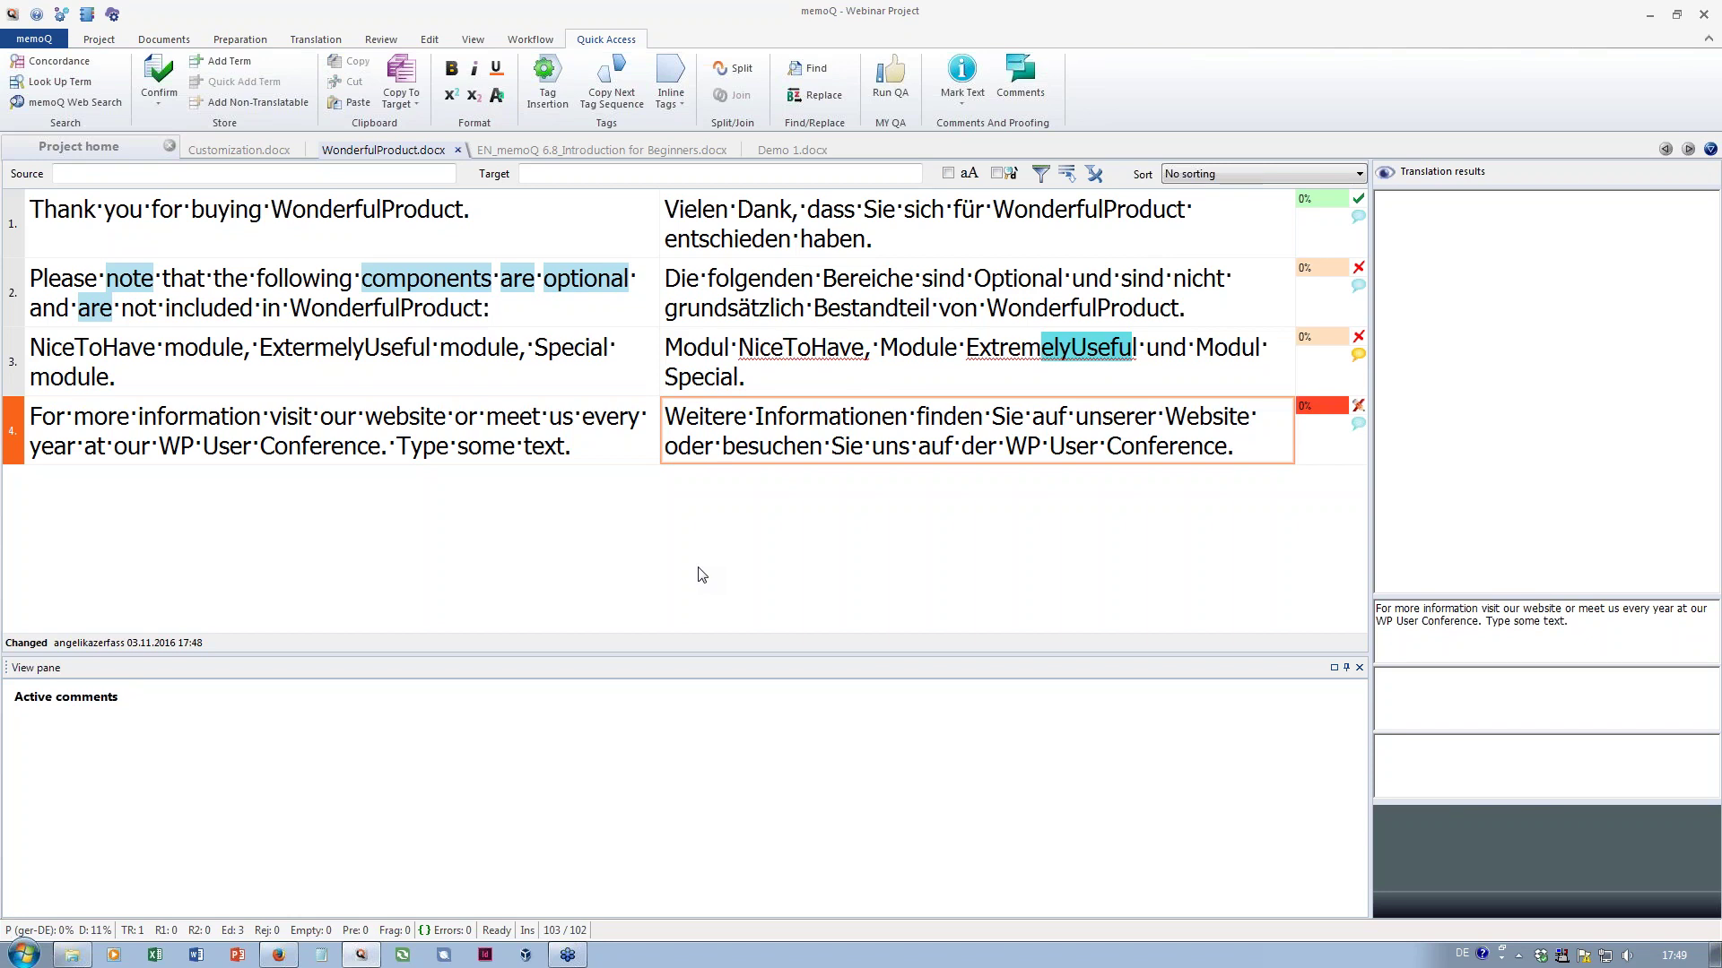
key("ctrl+z")
key("alt+shift")
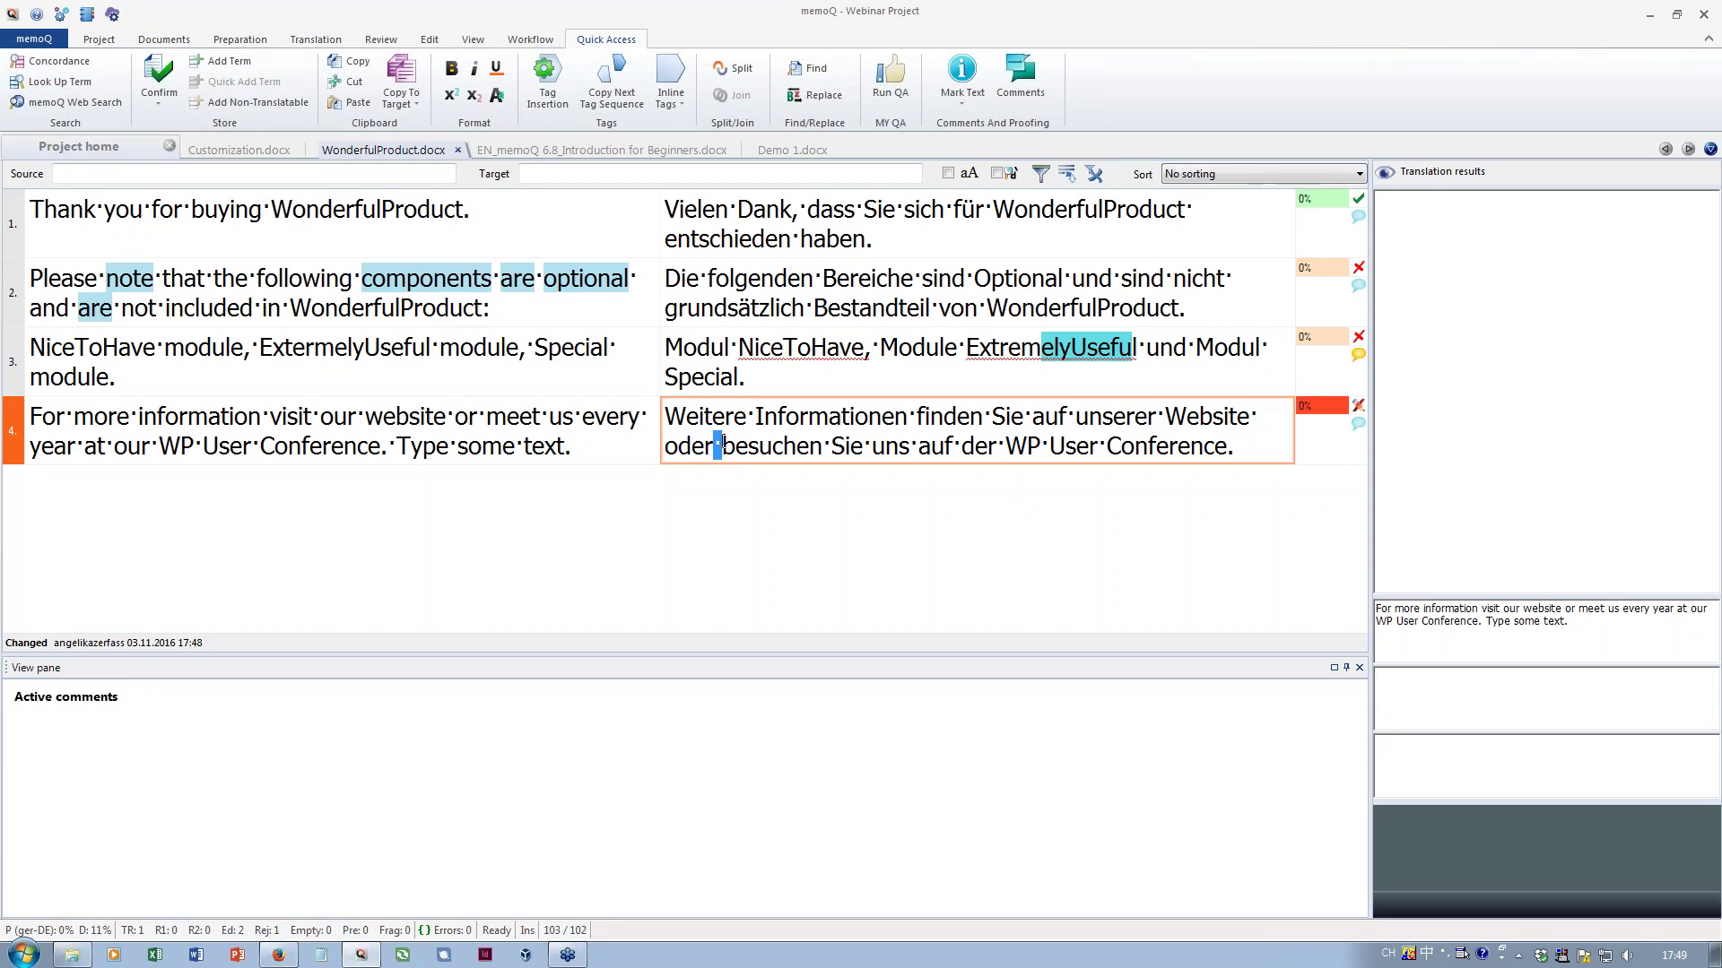
key("ctrl+shift+space")
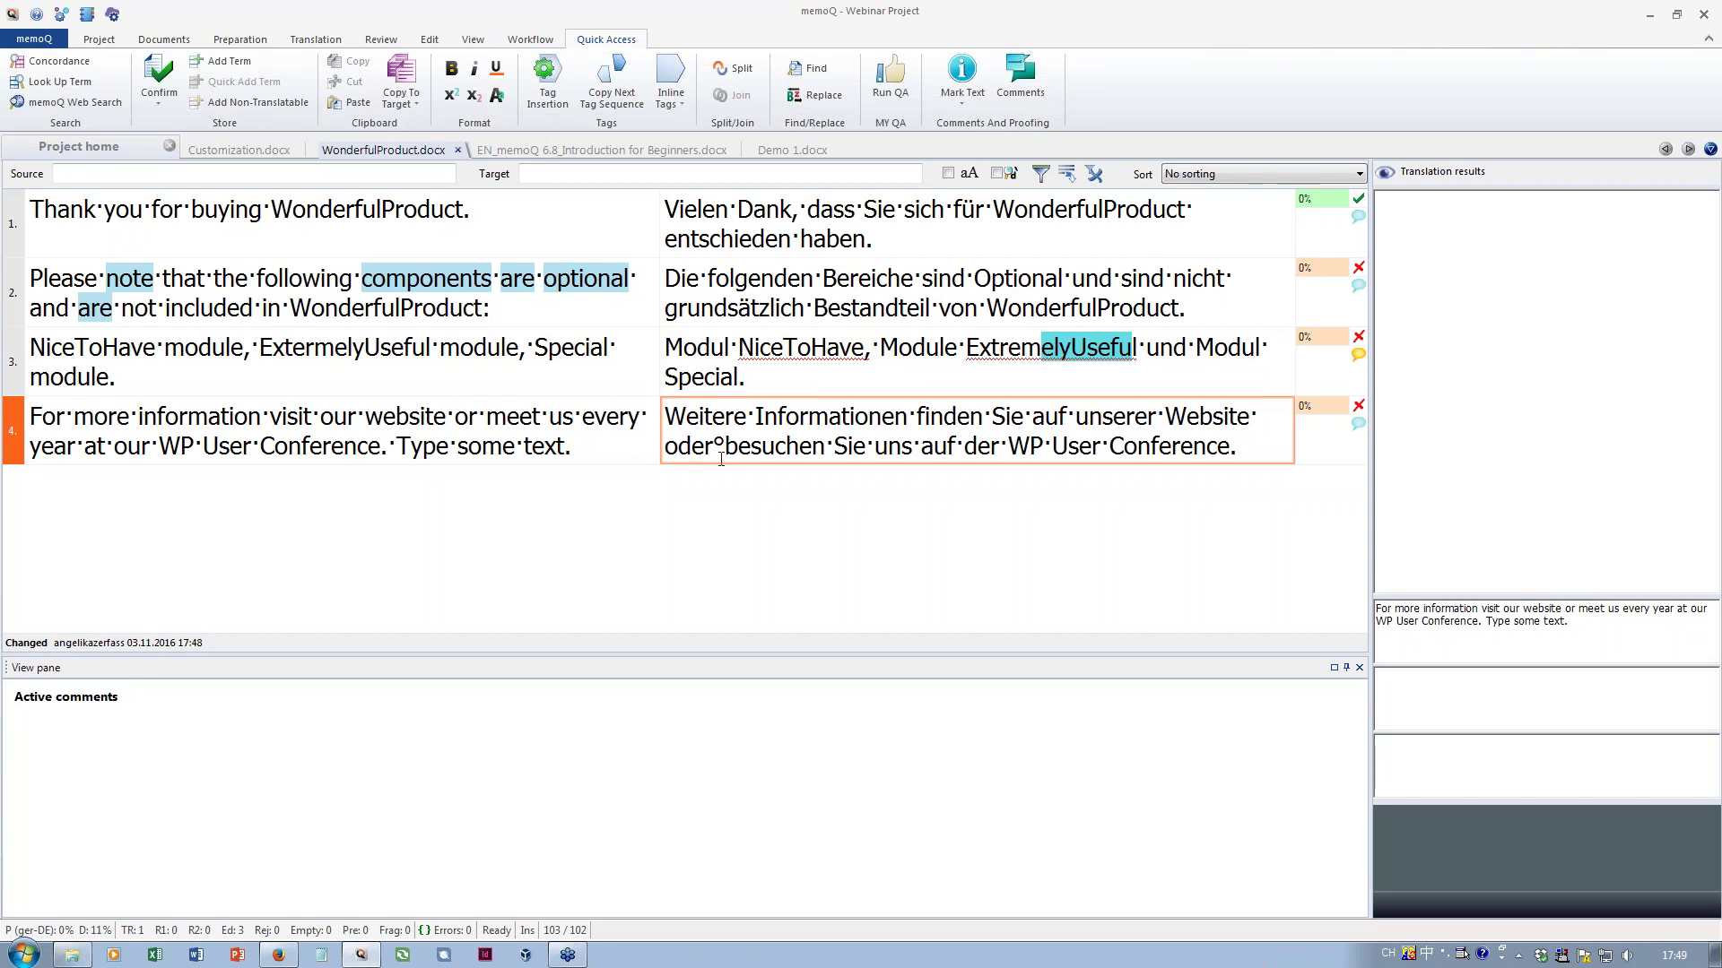
left_click_drag(714, 446, 724, 445)
key("alt+shift")
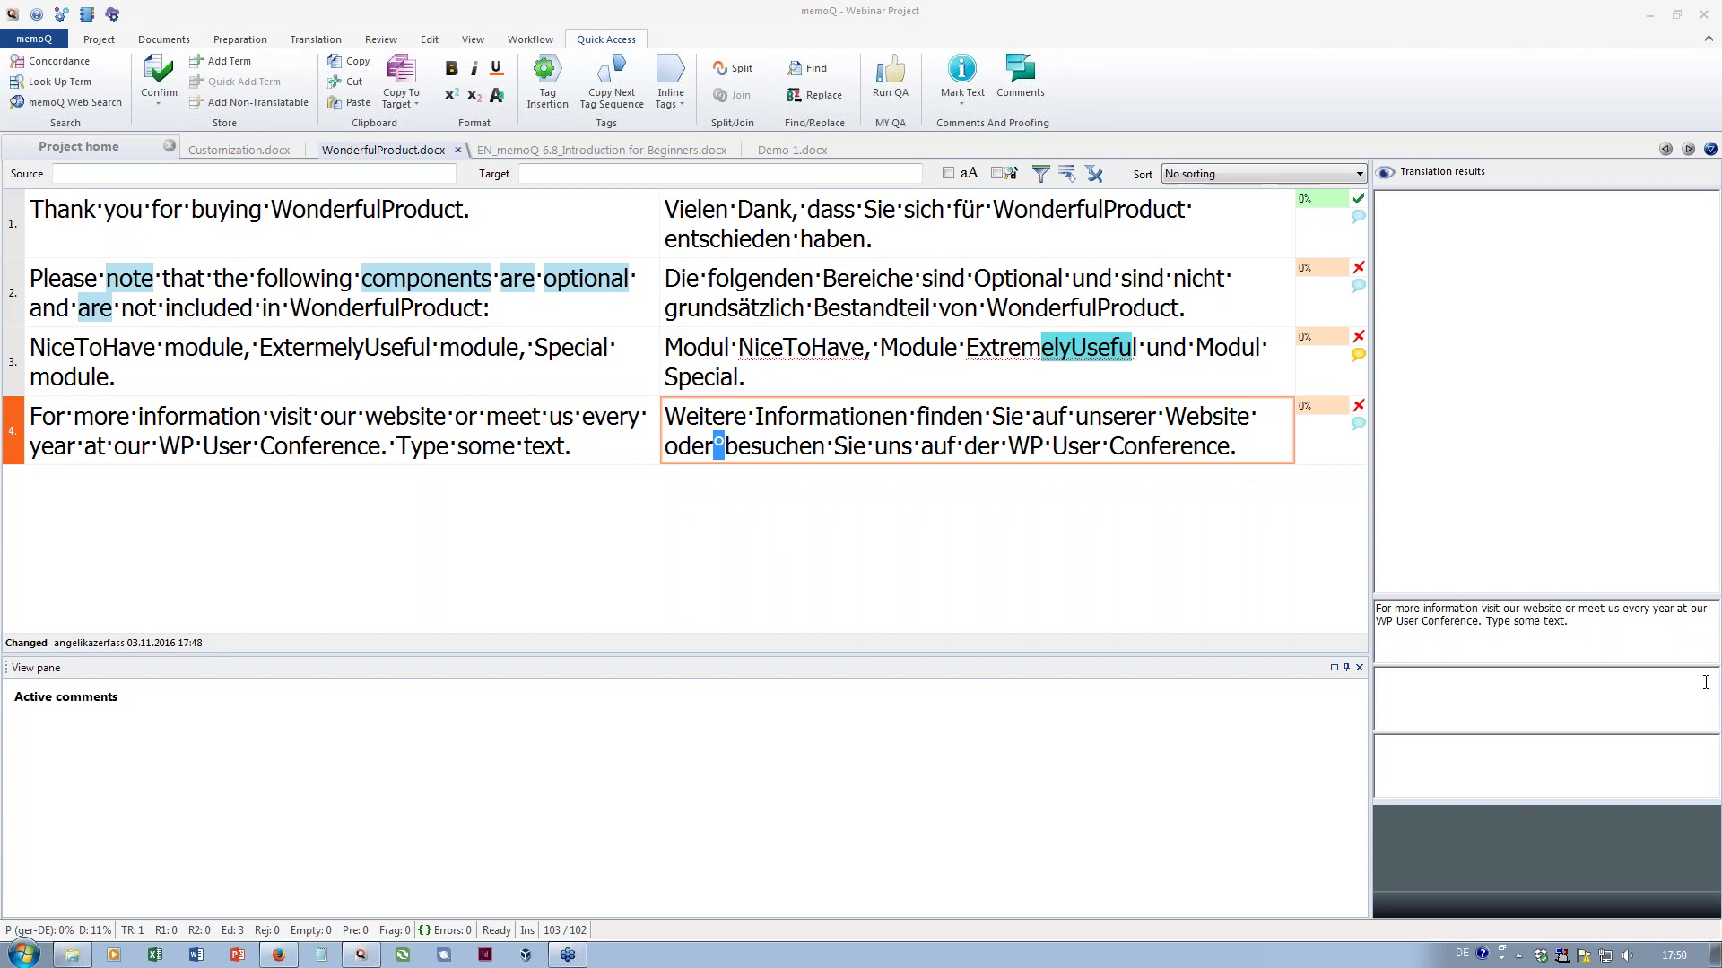
key("alt+shift")
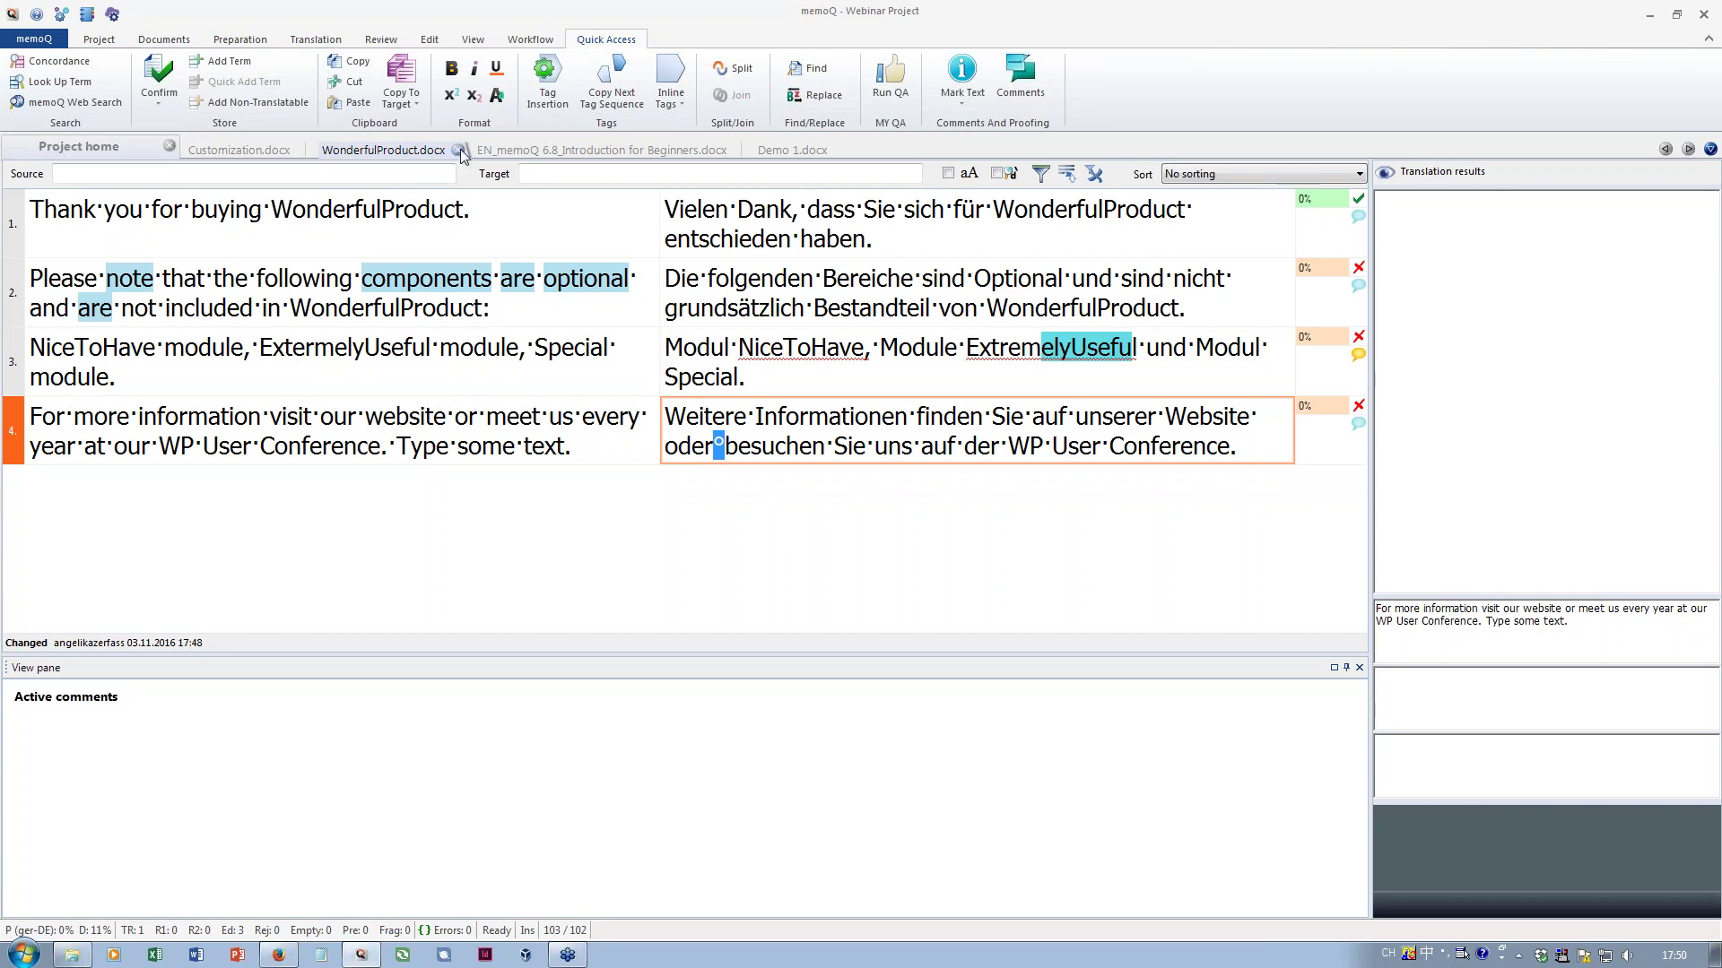
Close WonderfulProduct.docx, EN_memoQ 6.8_Introduction for Beginners.docx, Demo 1.docx and Customization.docx to return to the project's translations list
left_click(459, 150)
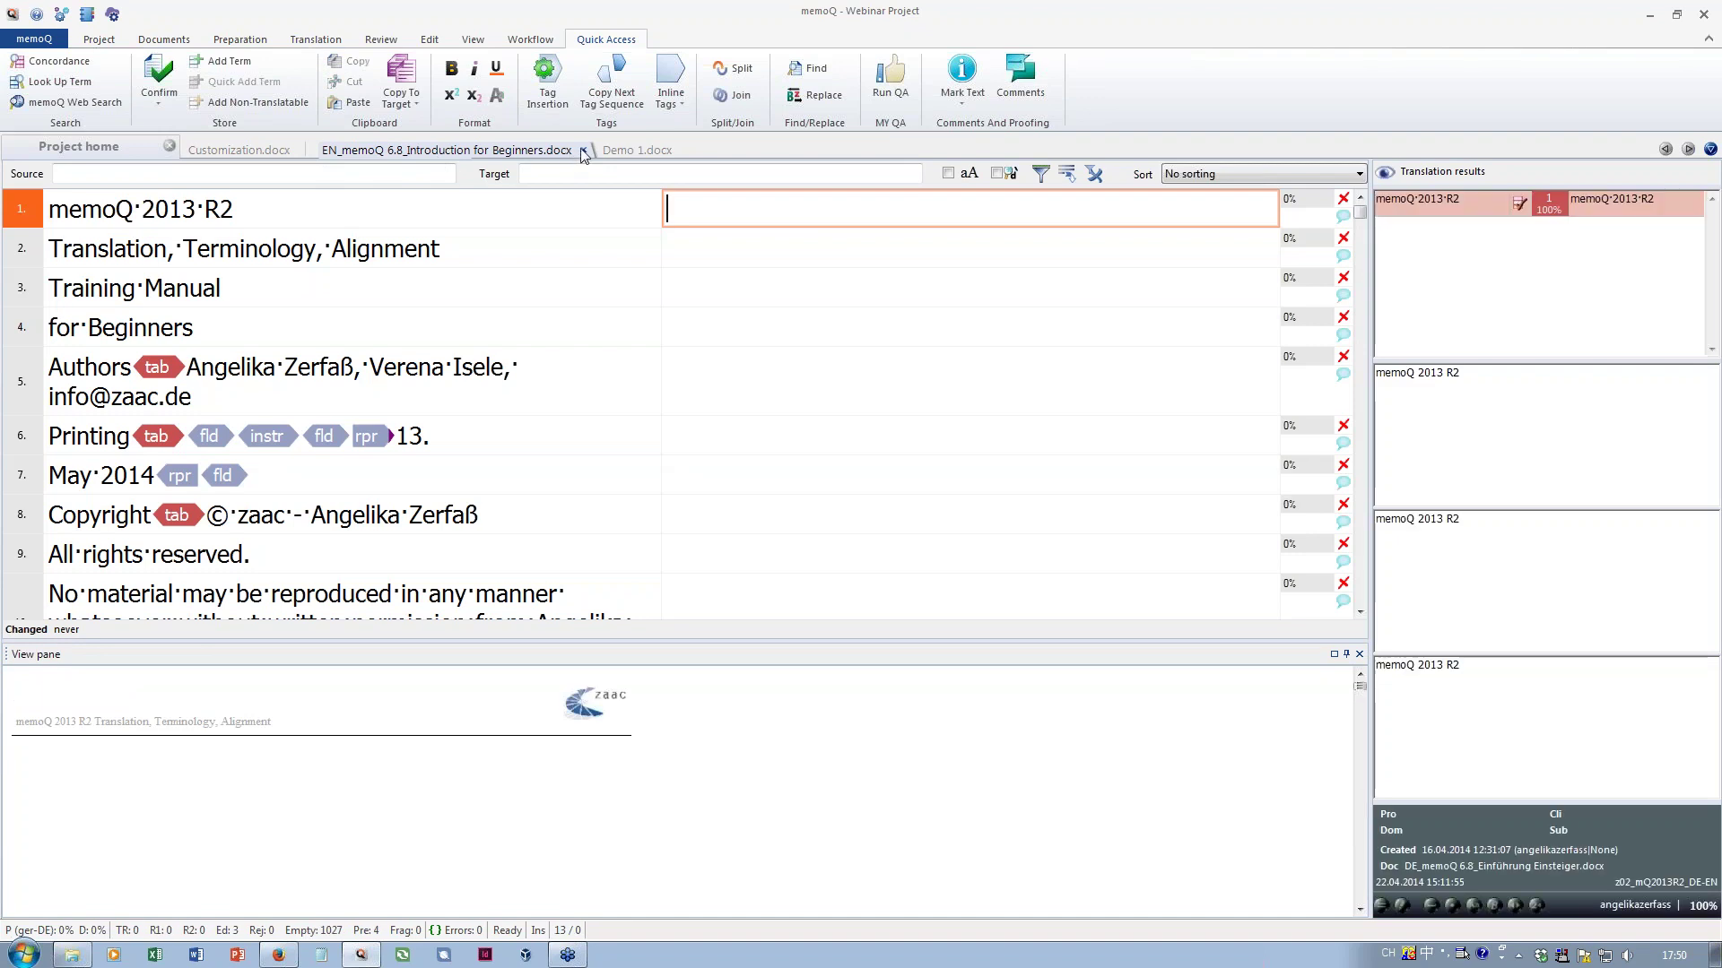
left_click(583, 151)
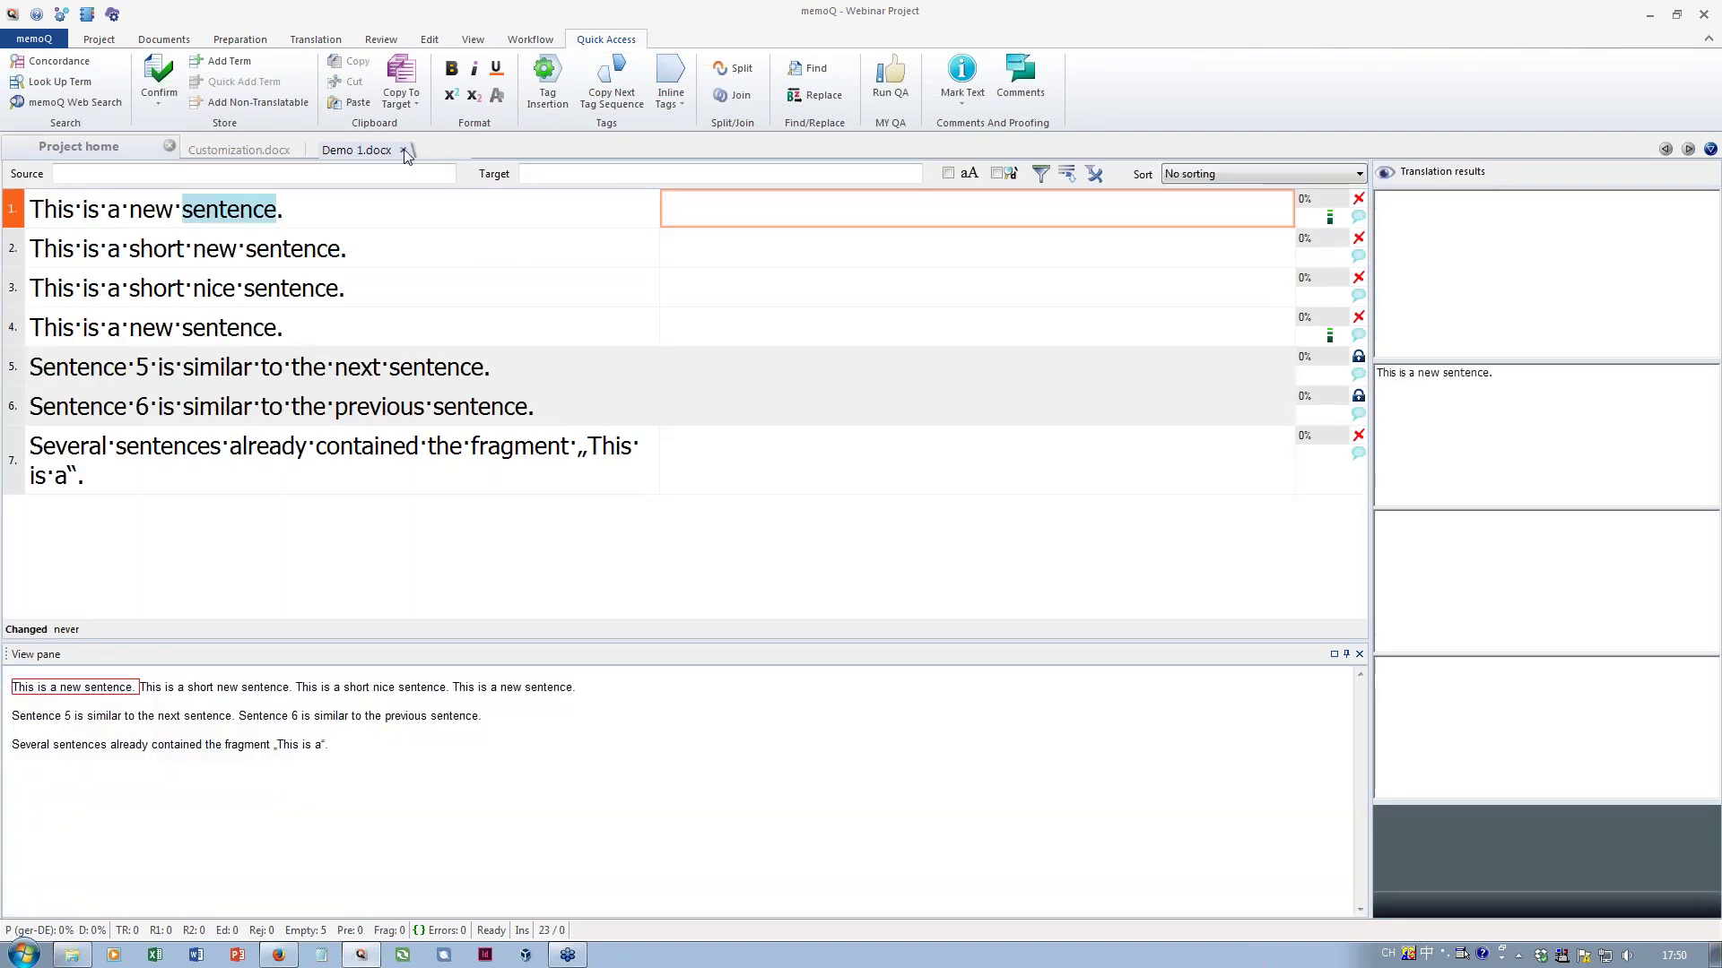
left_click(402, 150)
left_click(305, 149)
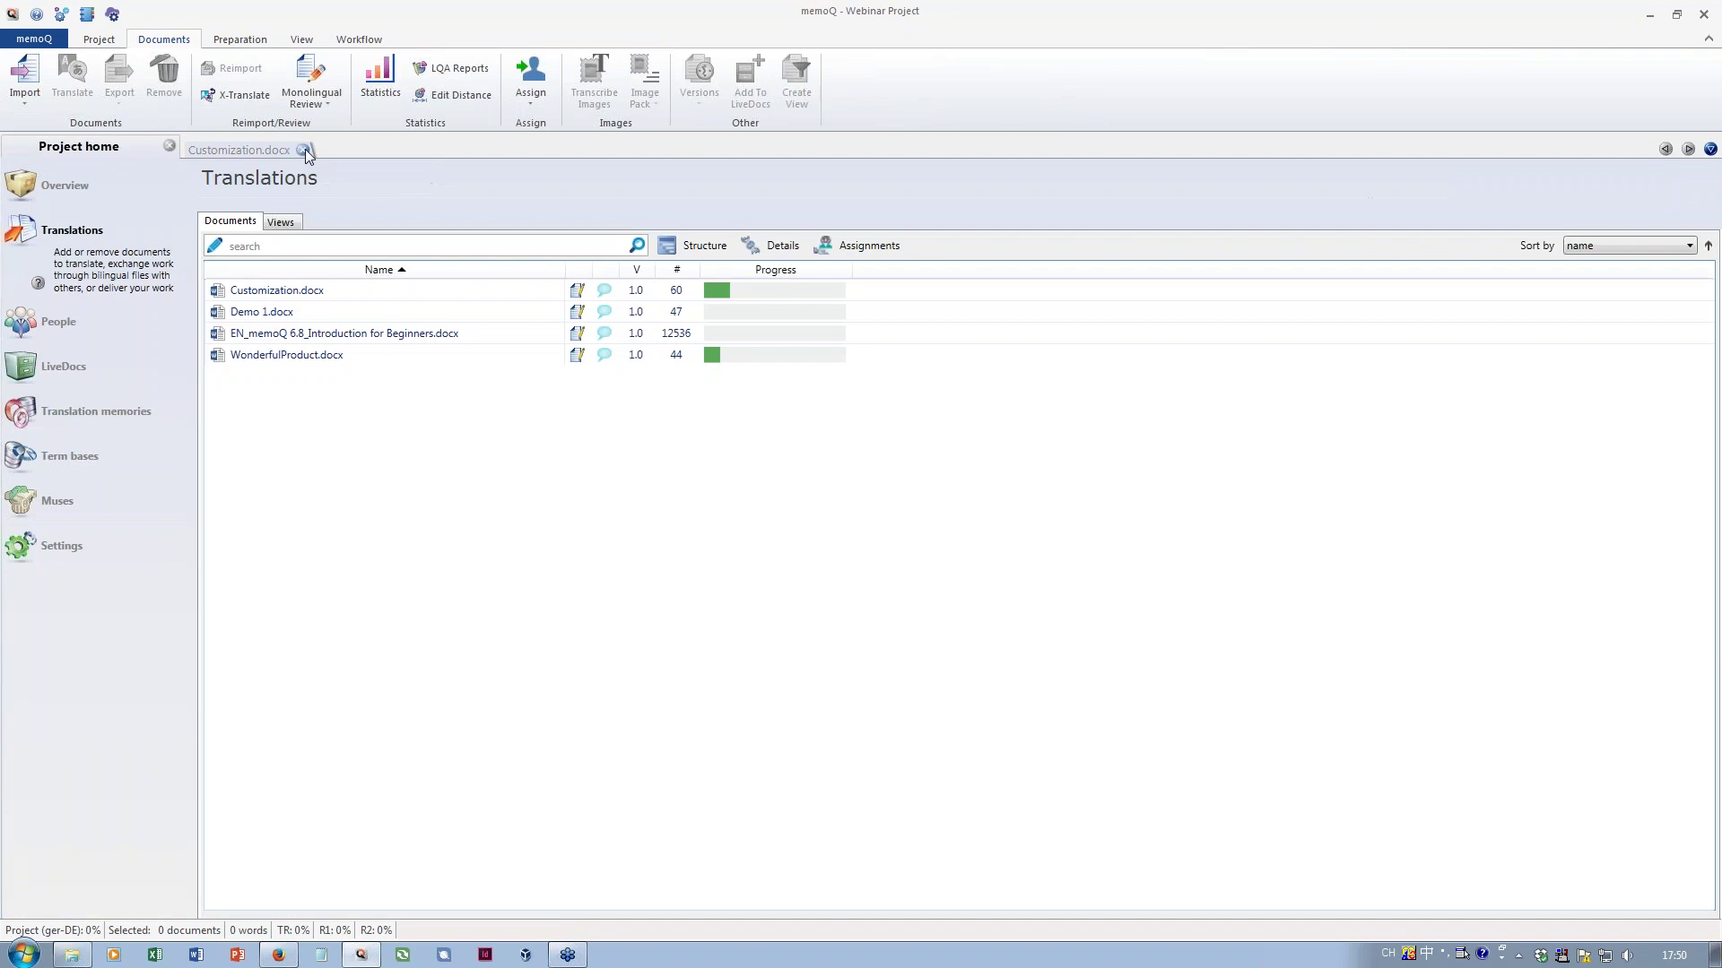
Create a view named "all" that simply glues Customization.docx and Demo 1.docx together, using the German input language for the name
left_click(307, 292)
left_click(308, 314, "shift")
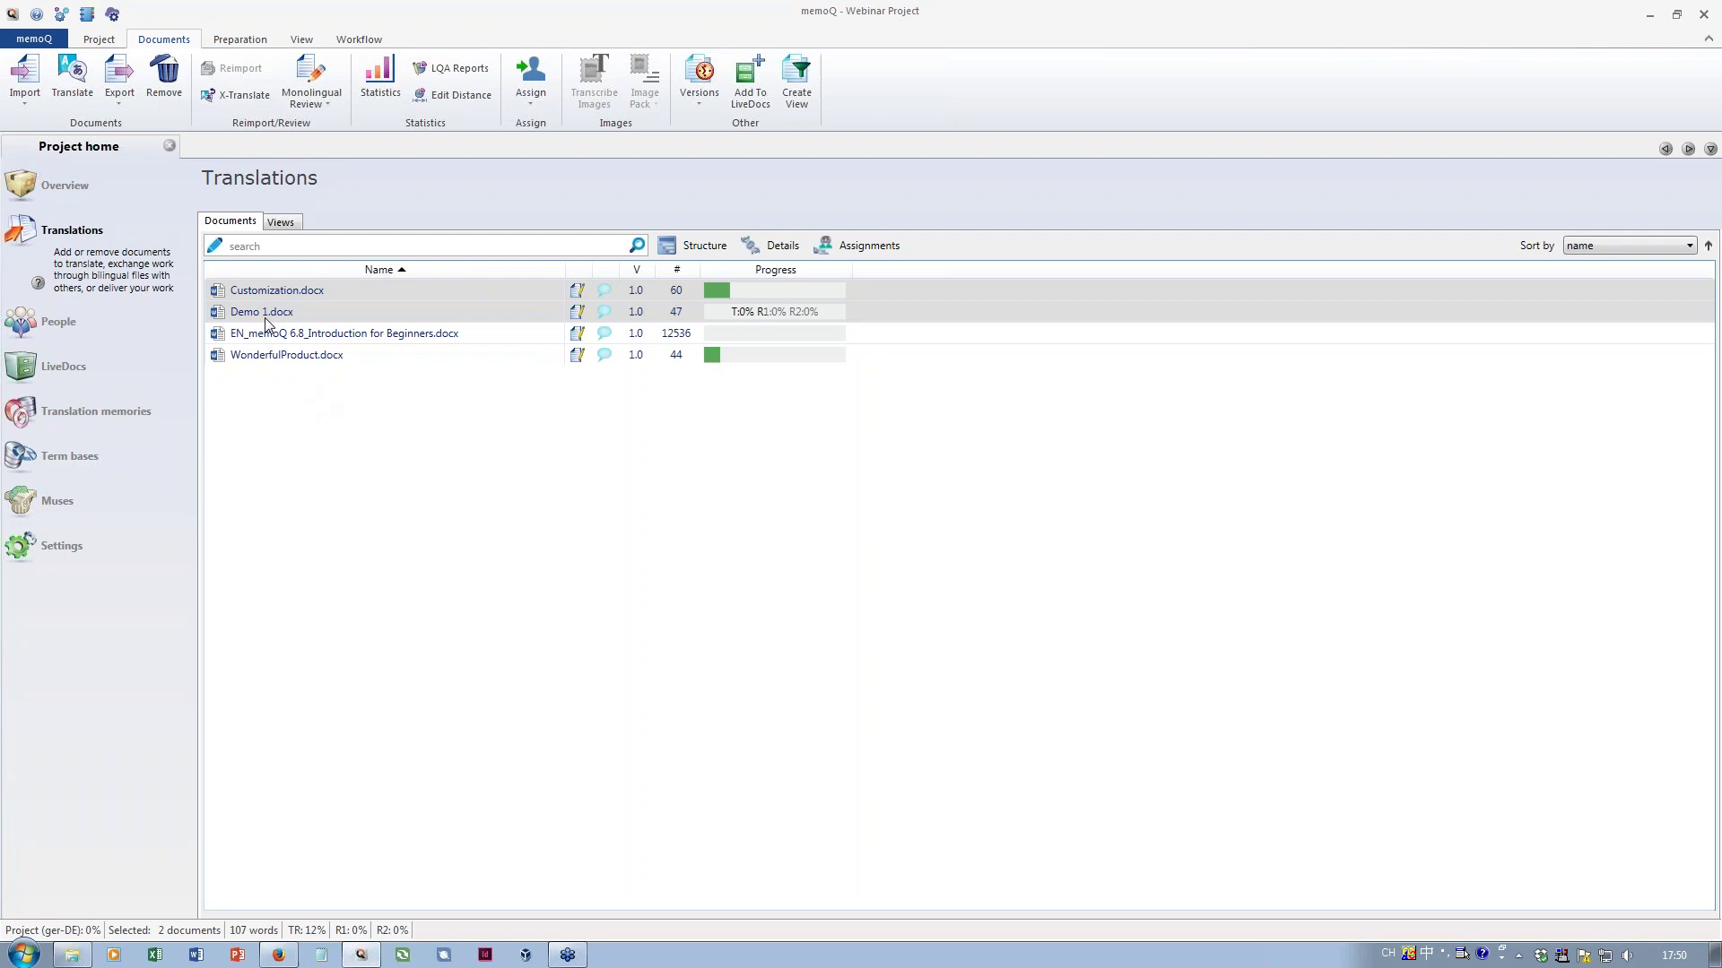
left_click(794, 110)
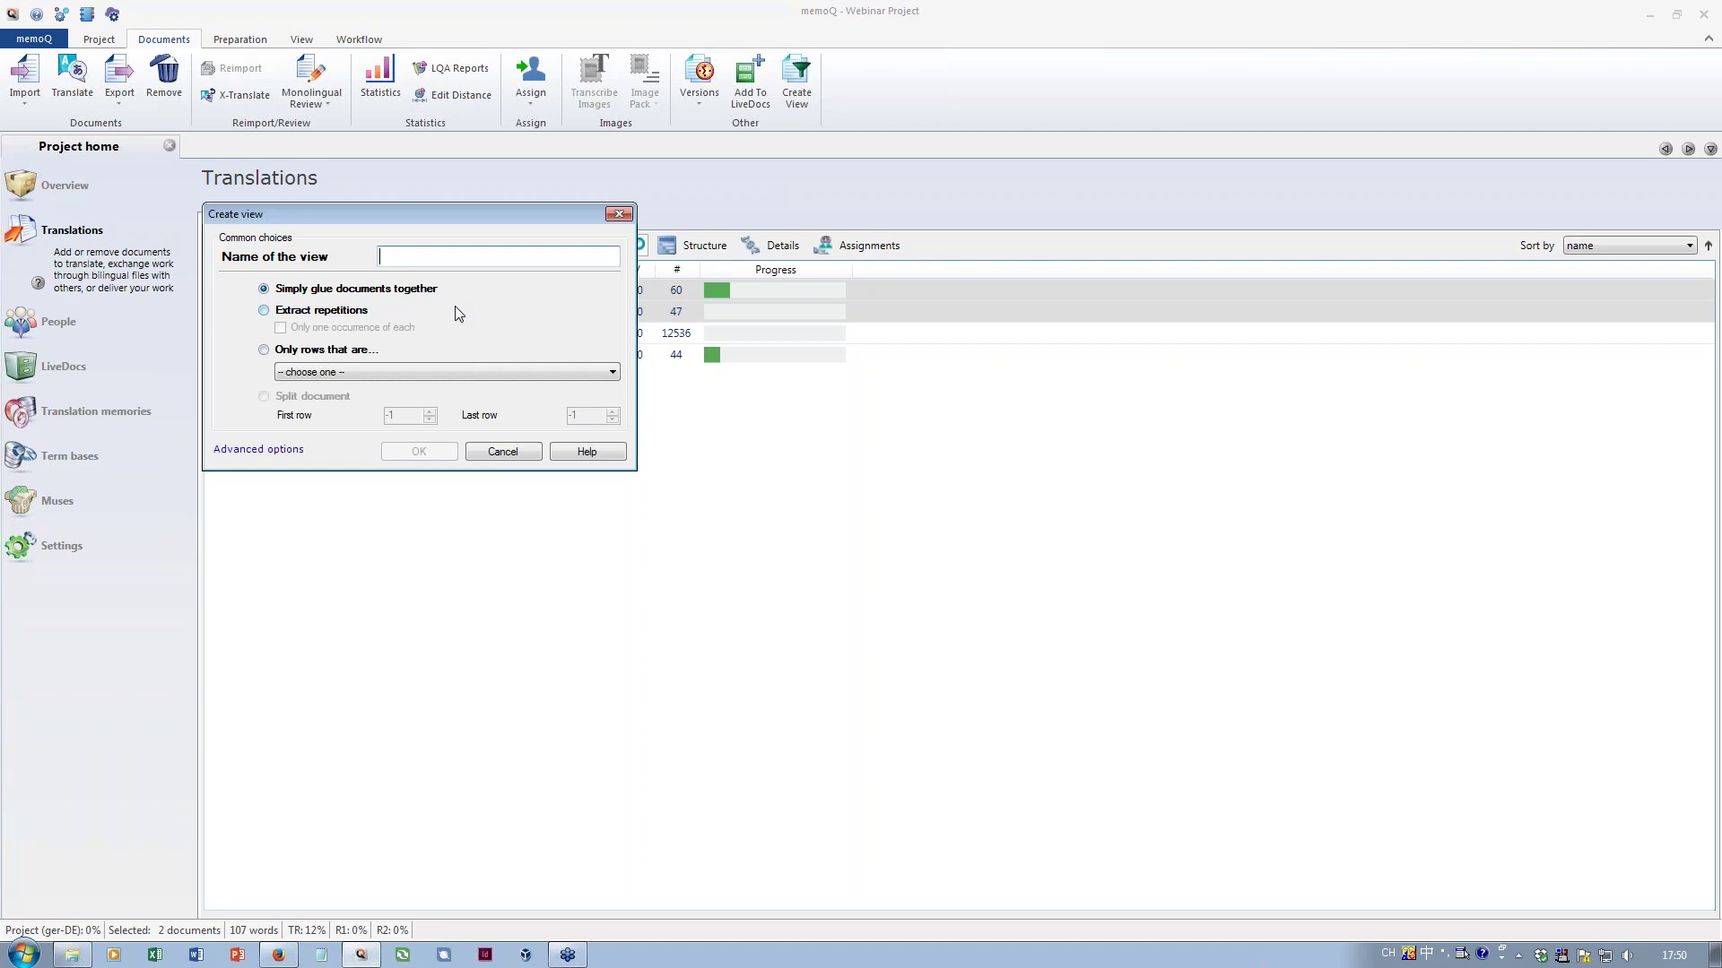
type("alldocu")
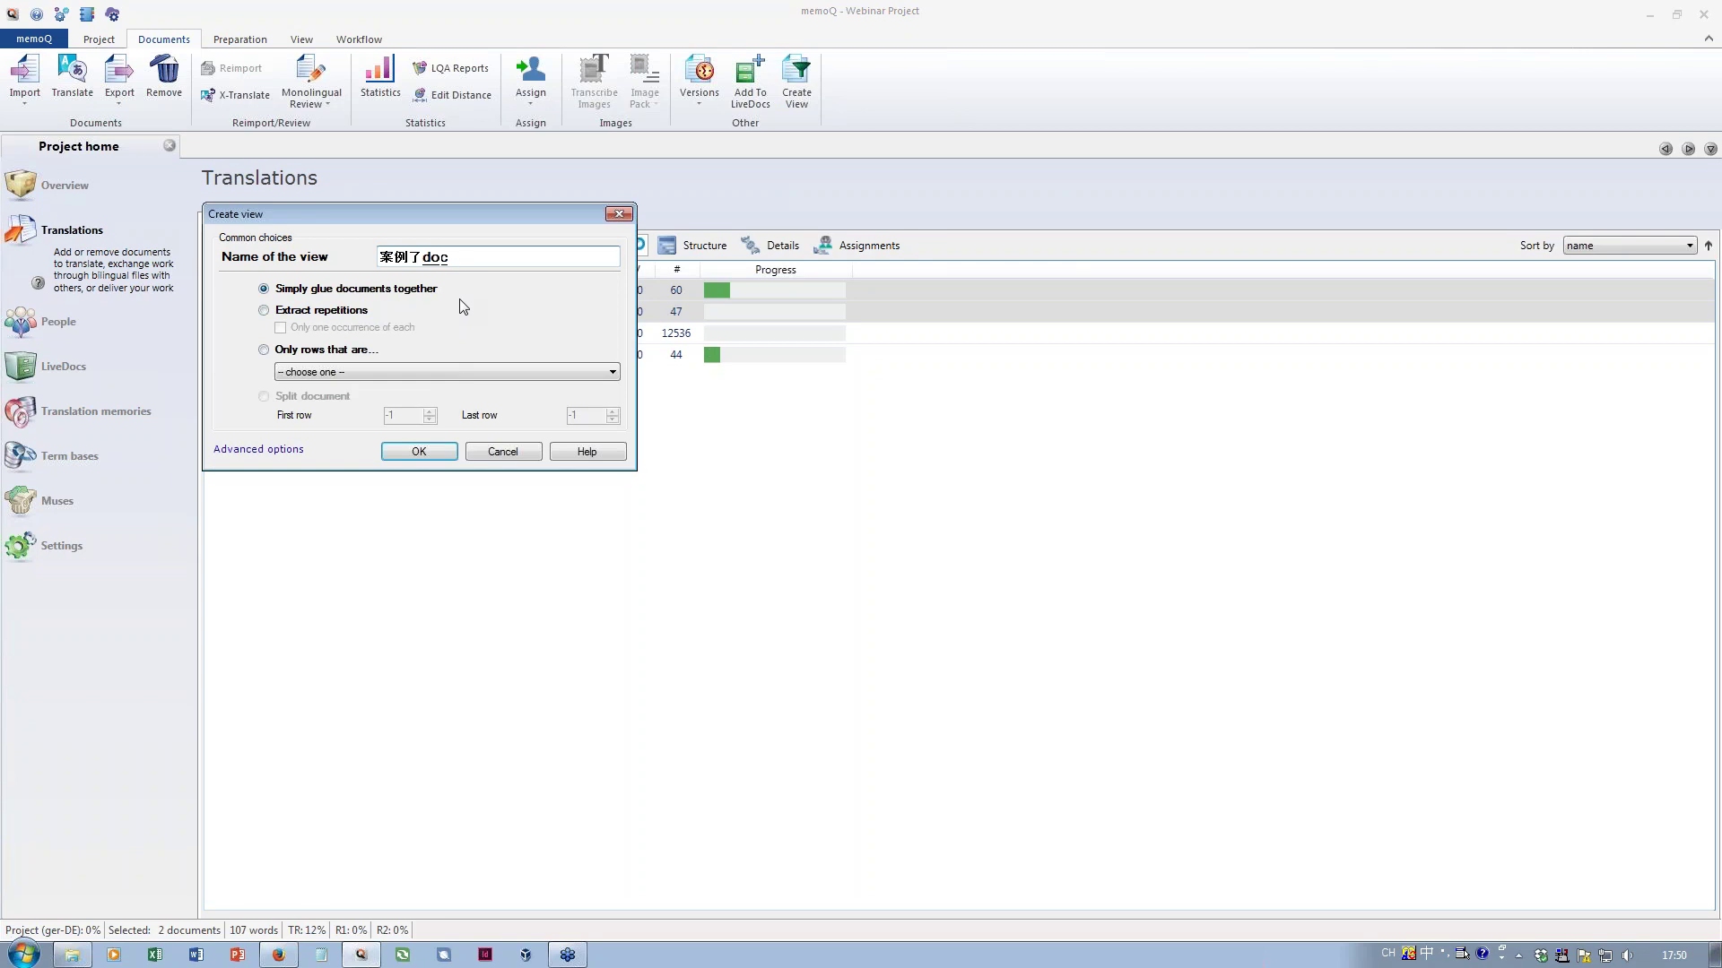
key("Escape")
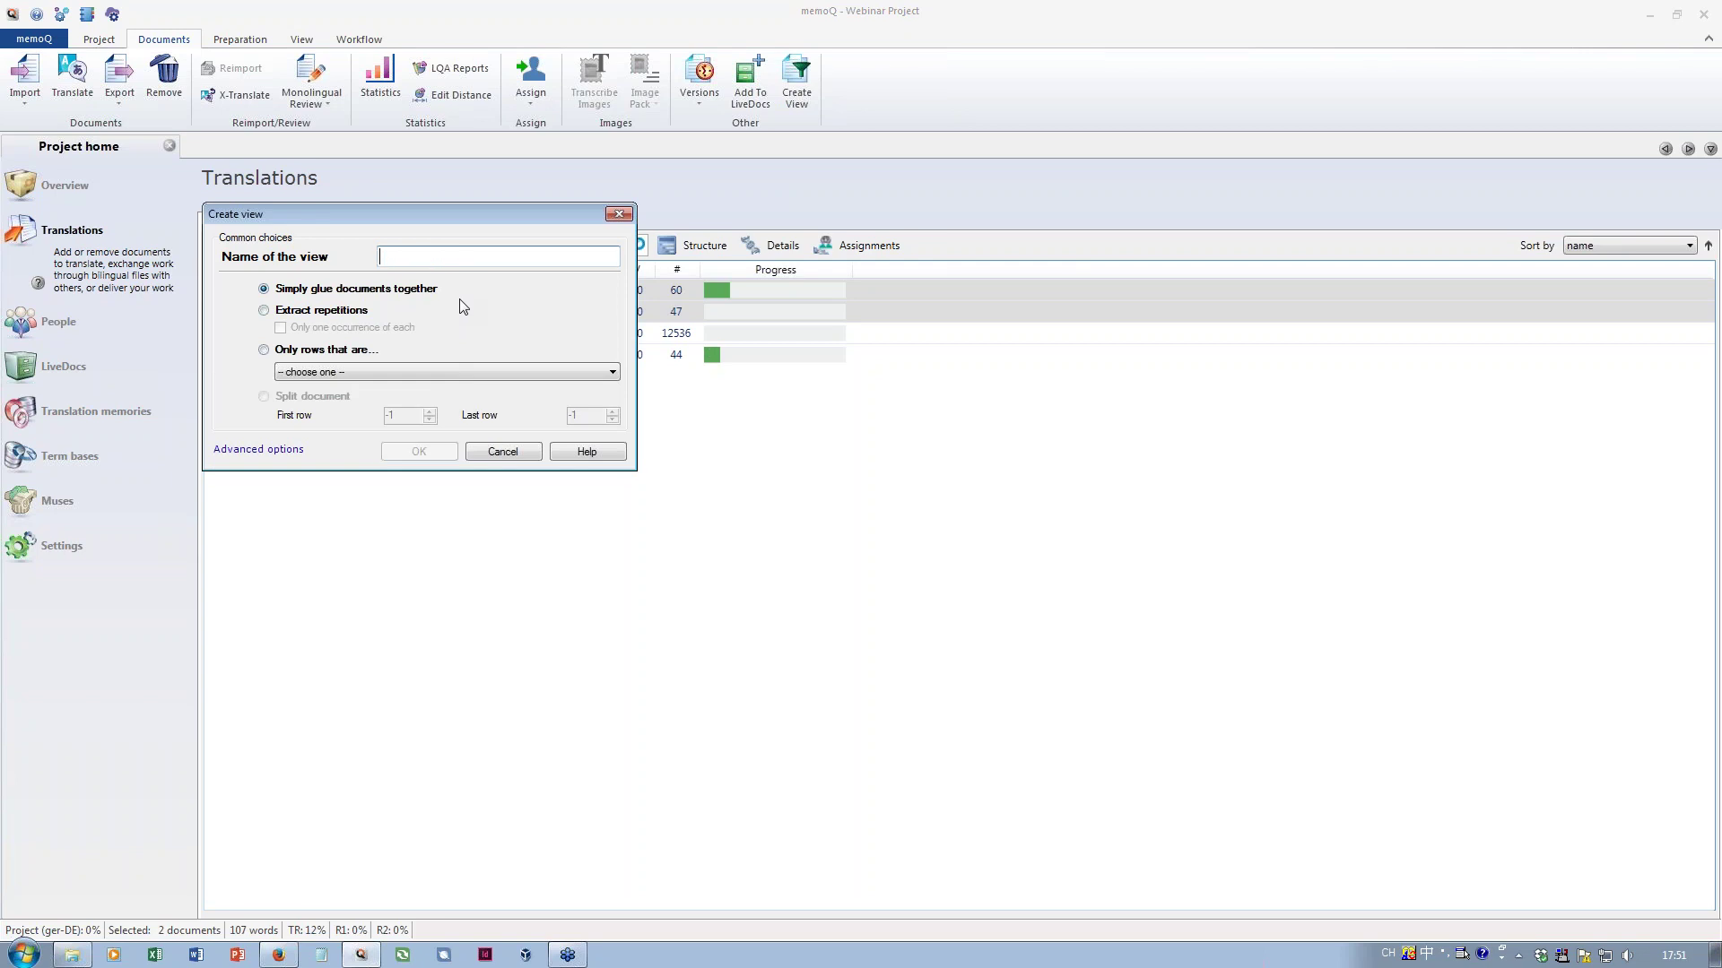
left_click(1383, 955)
left_click(1410, 846)
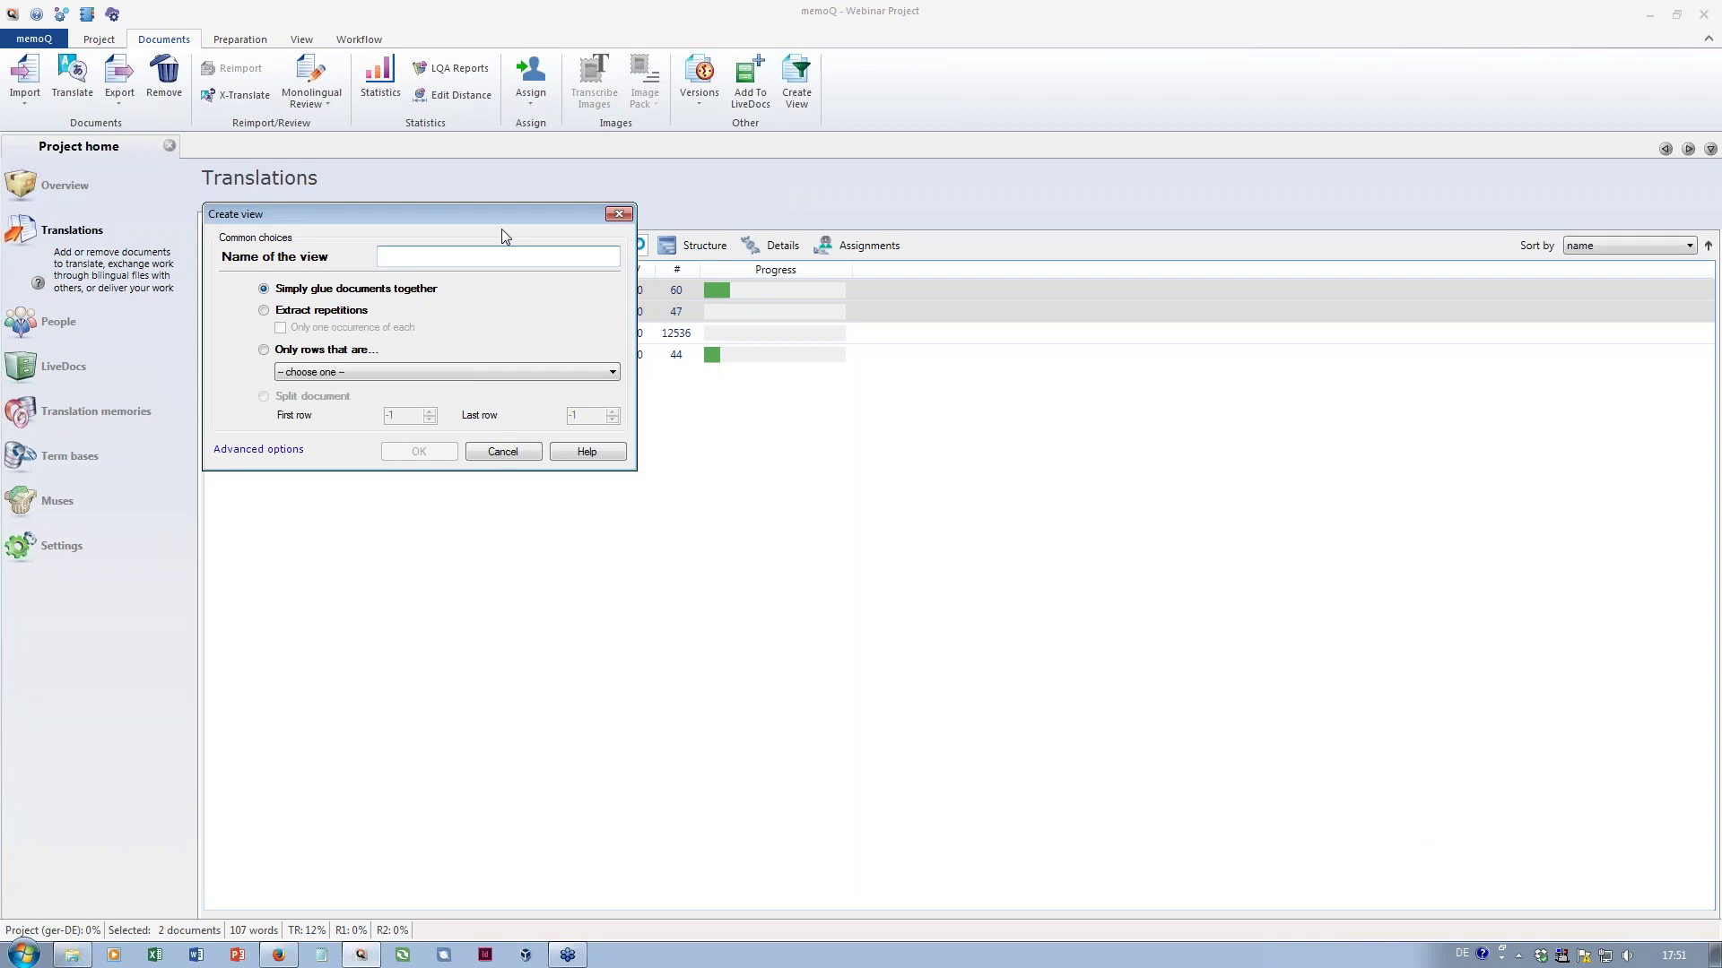
type("all")
left_click(420, 452)
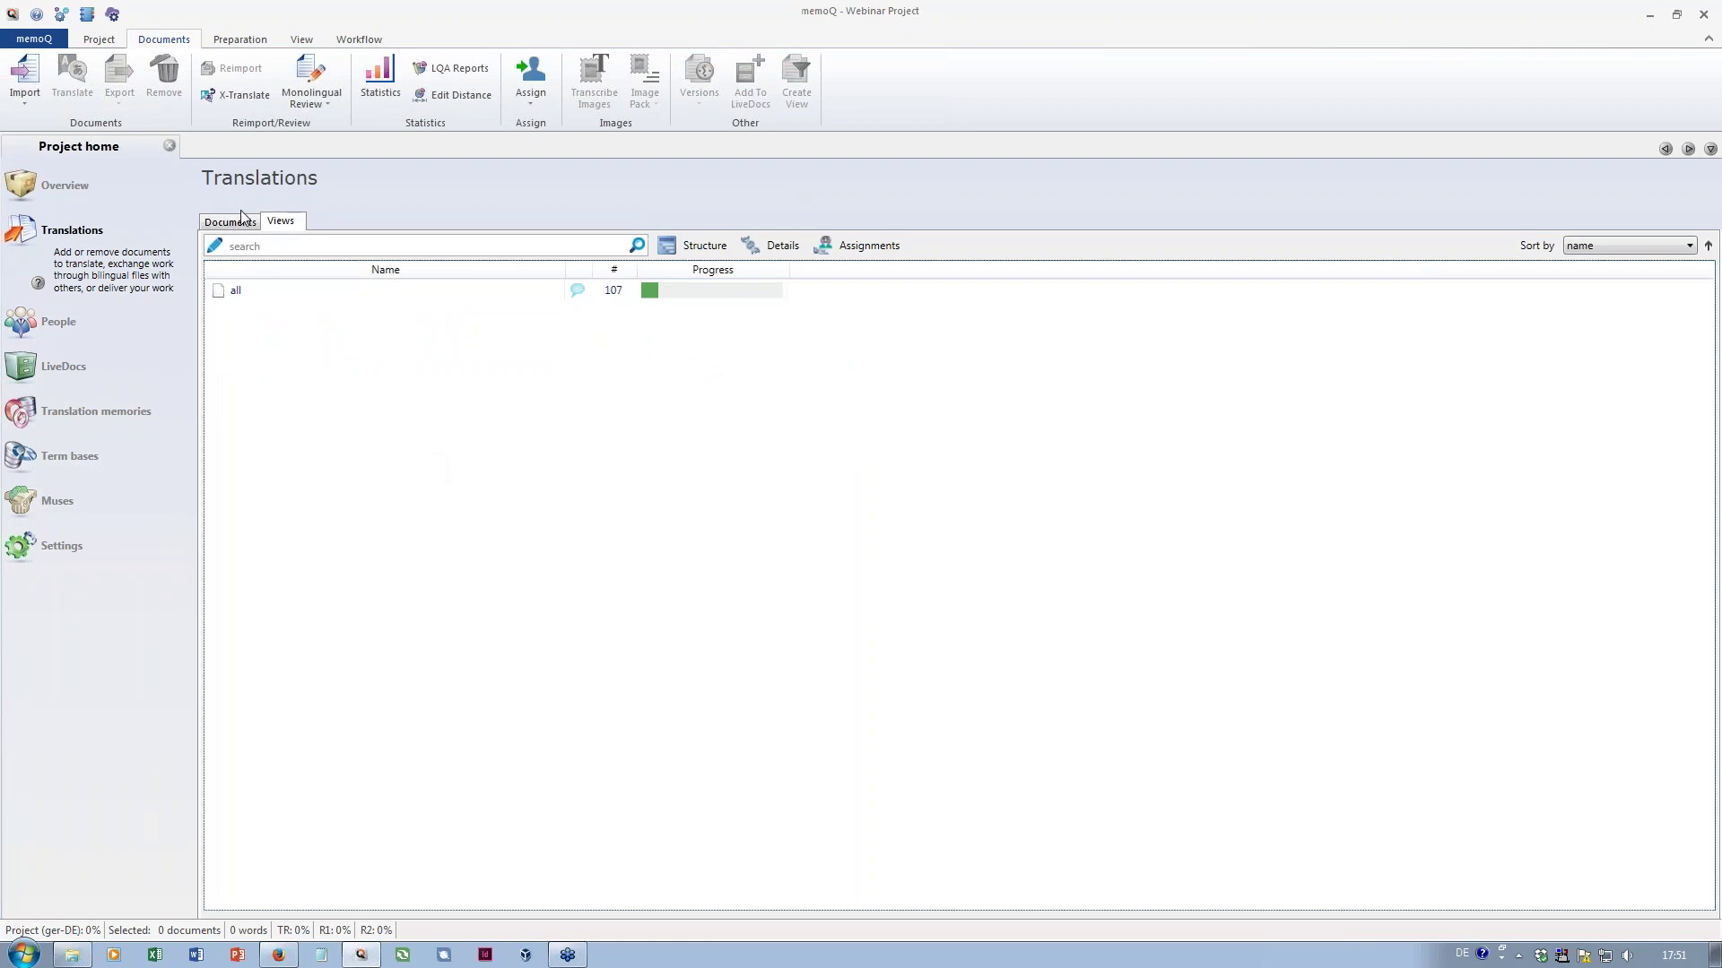
Compare the project's document list with its views and open the view "all" for translation
left_click(227, 224)
left_click(287, 226)
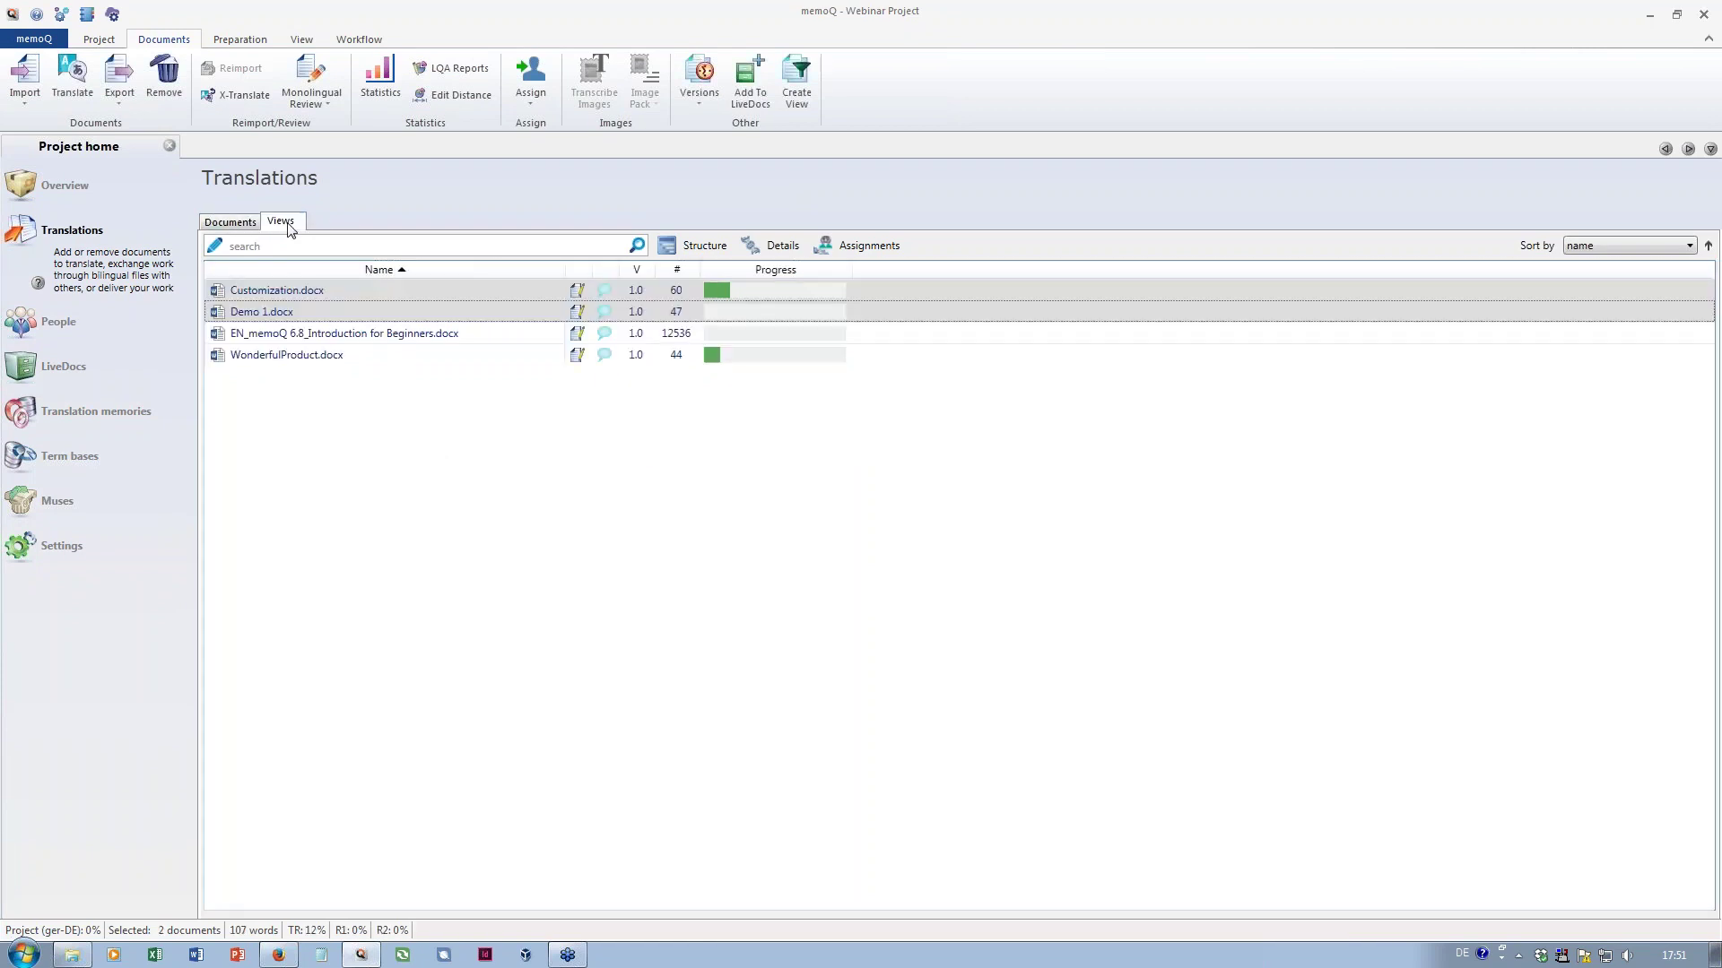
left_click(255, 294)
double_click(262, 296)
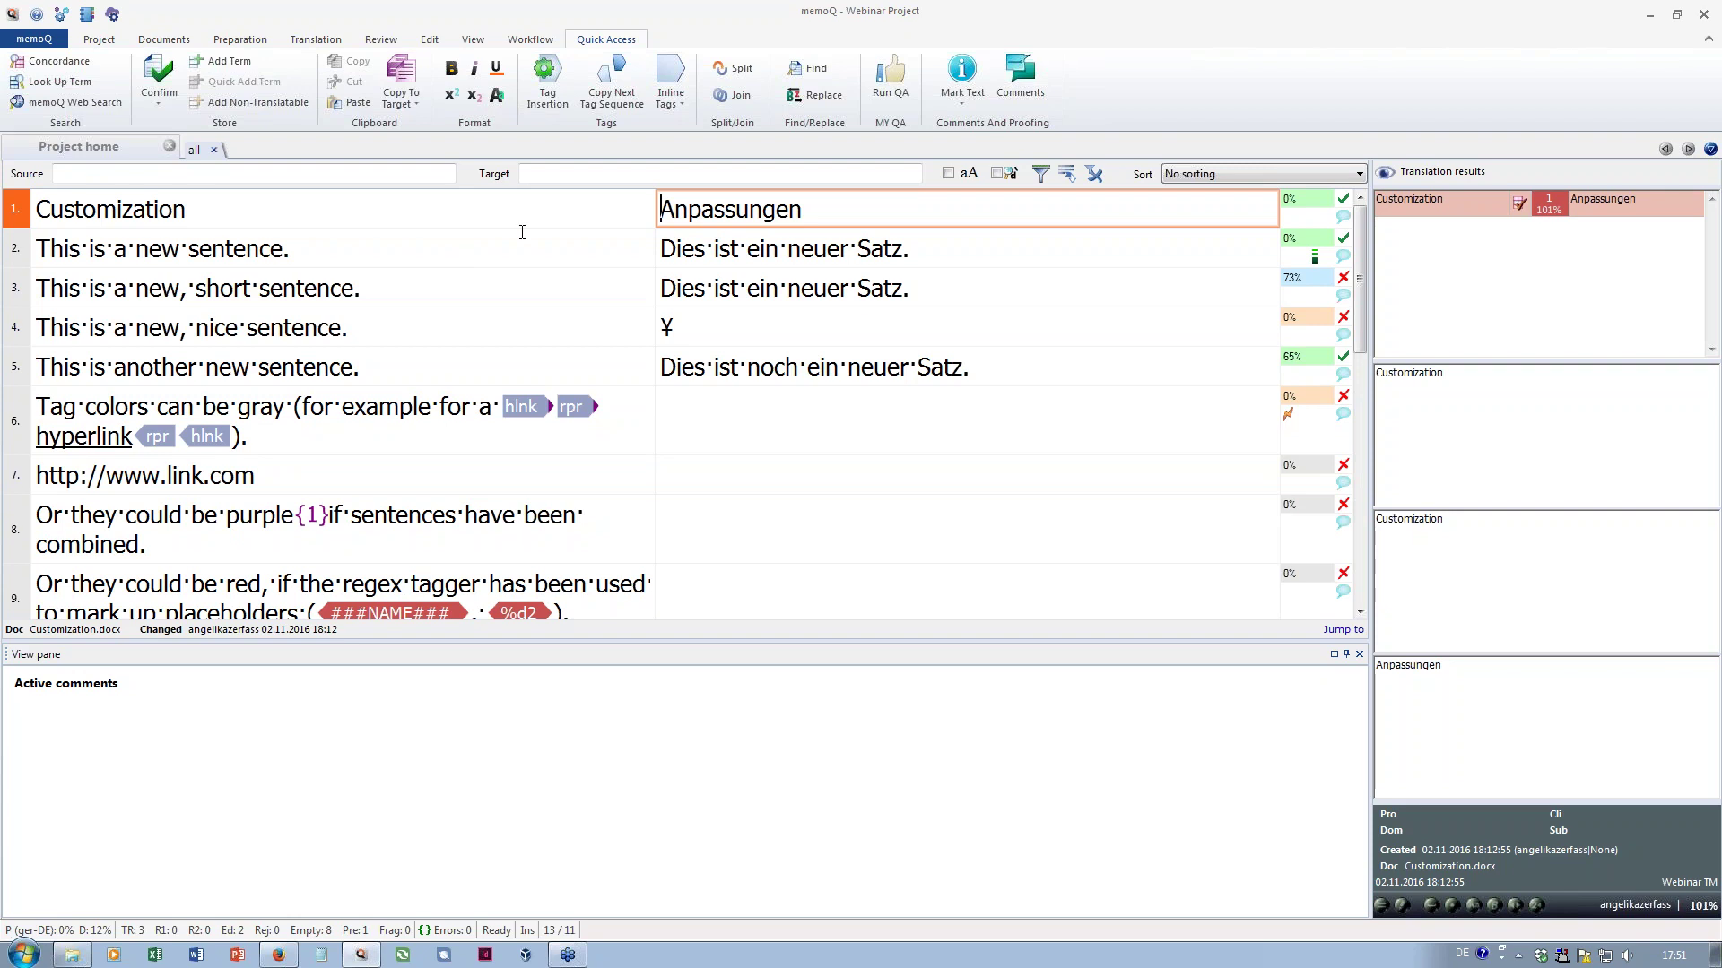
Go to segment 2 and review the auto-propagation settings for direction, overwriting and segment status, leaving them unchanged
left_click(661, 249)
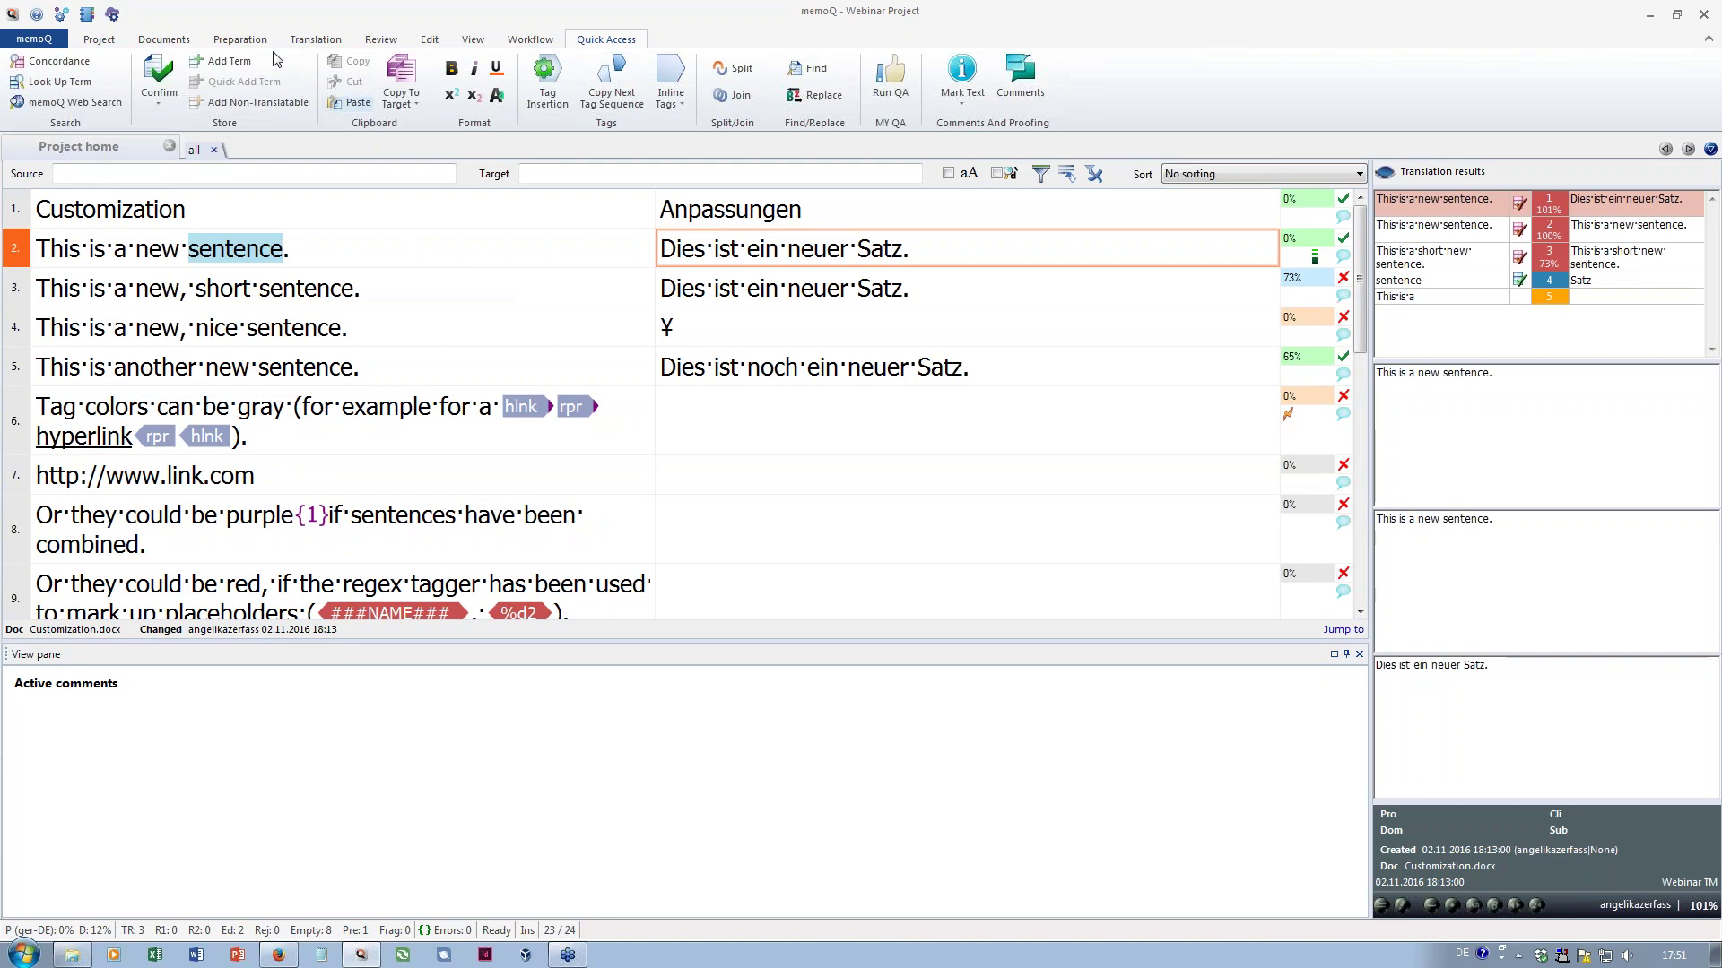
left_click(314, 41)
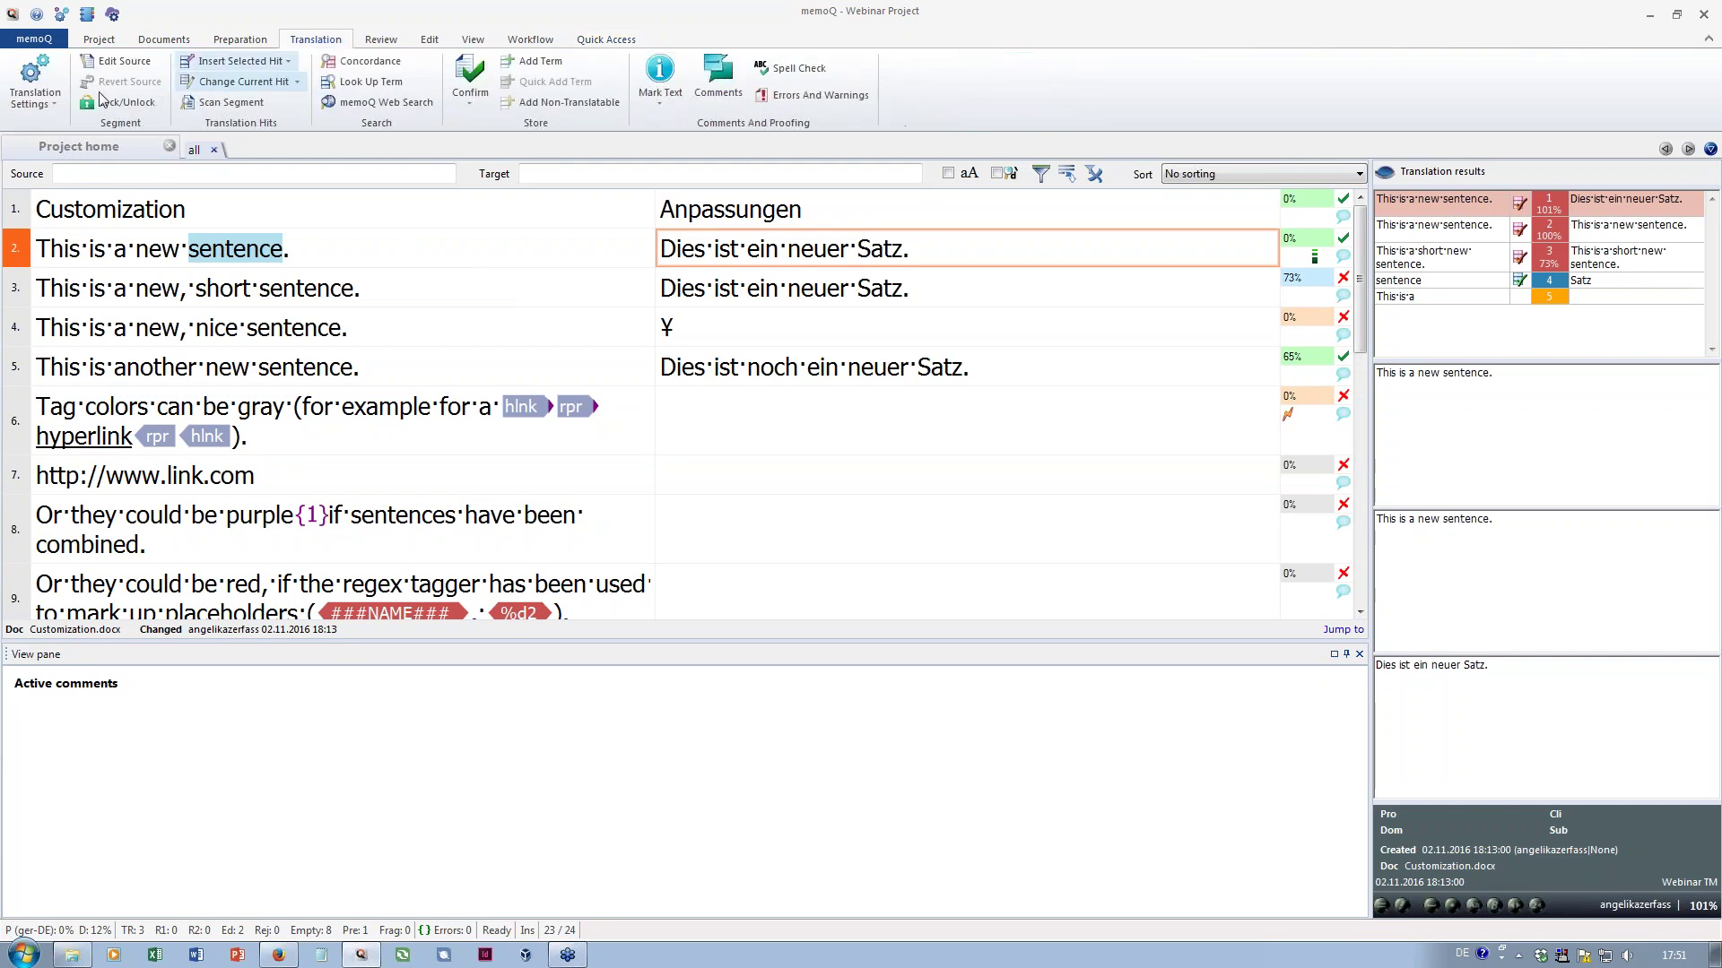
left_click(49, 106)
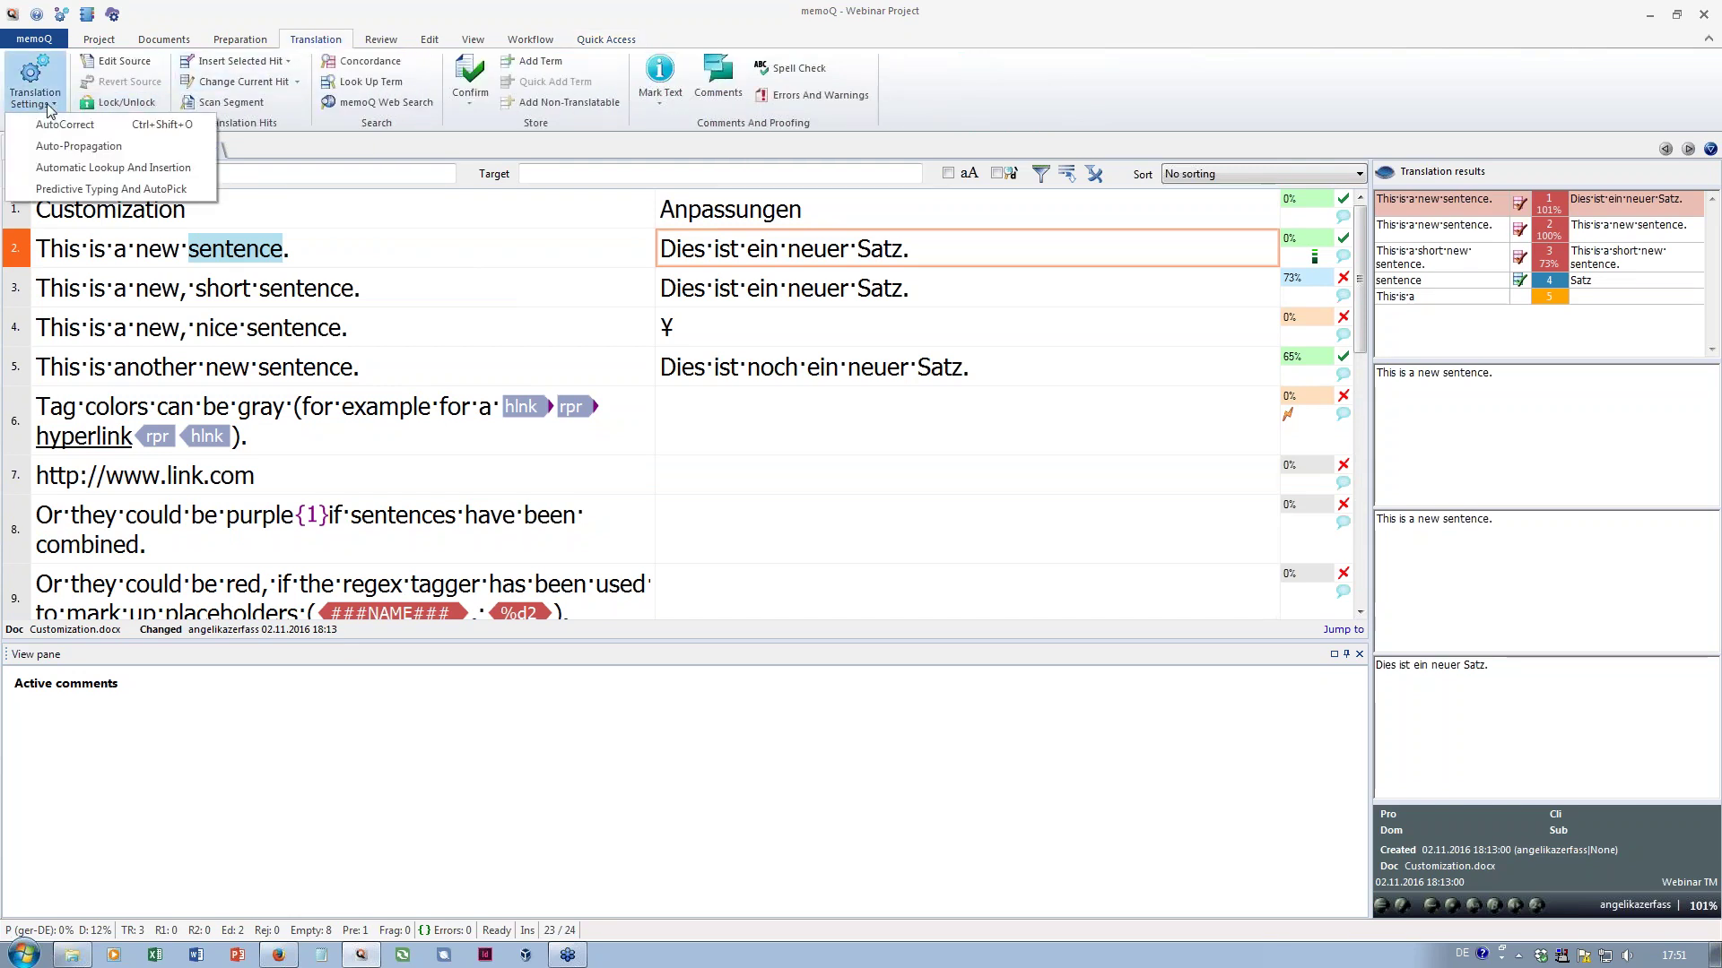
left_click(57, 149)
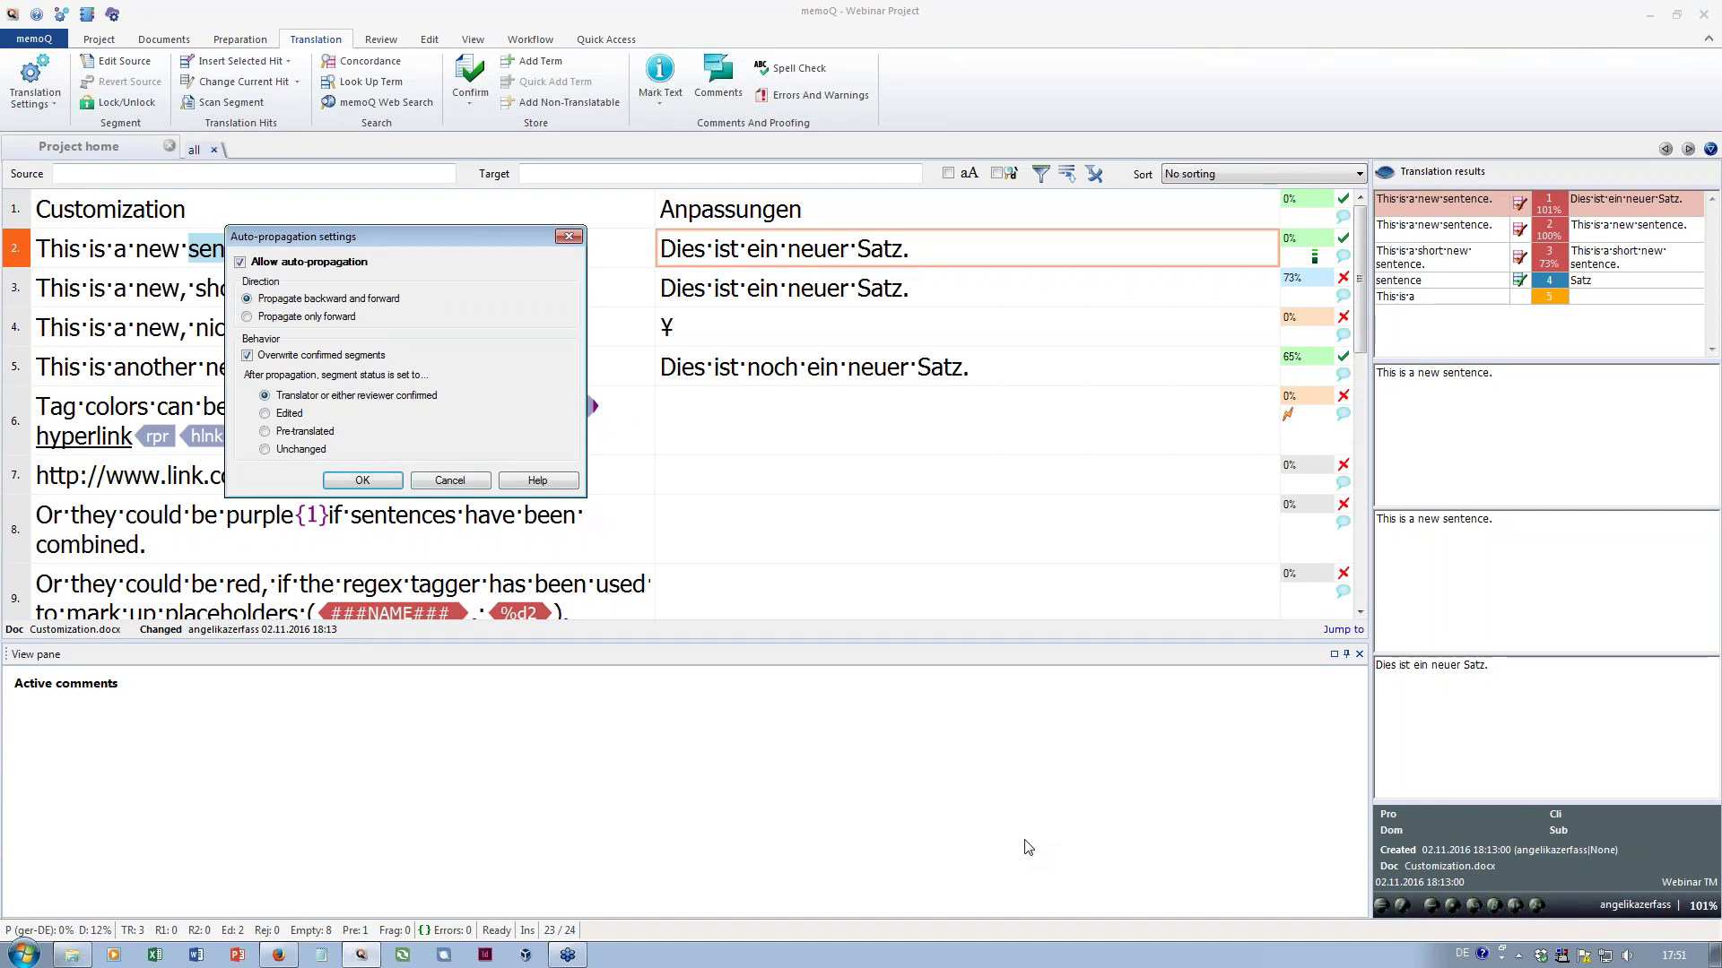
left_click(569, 239)
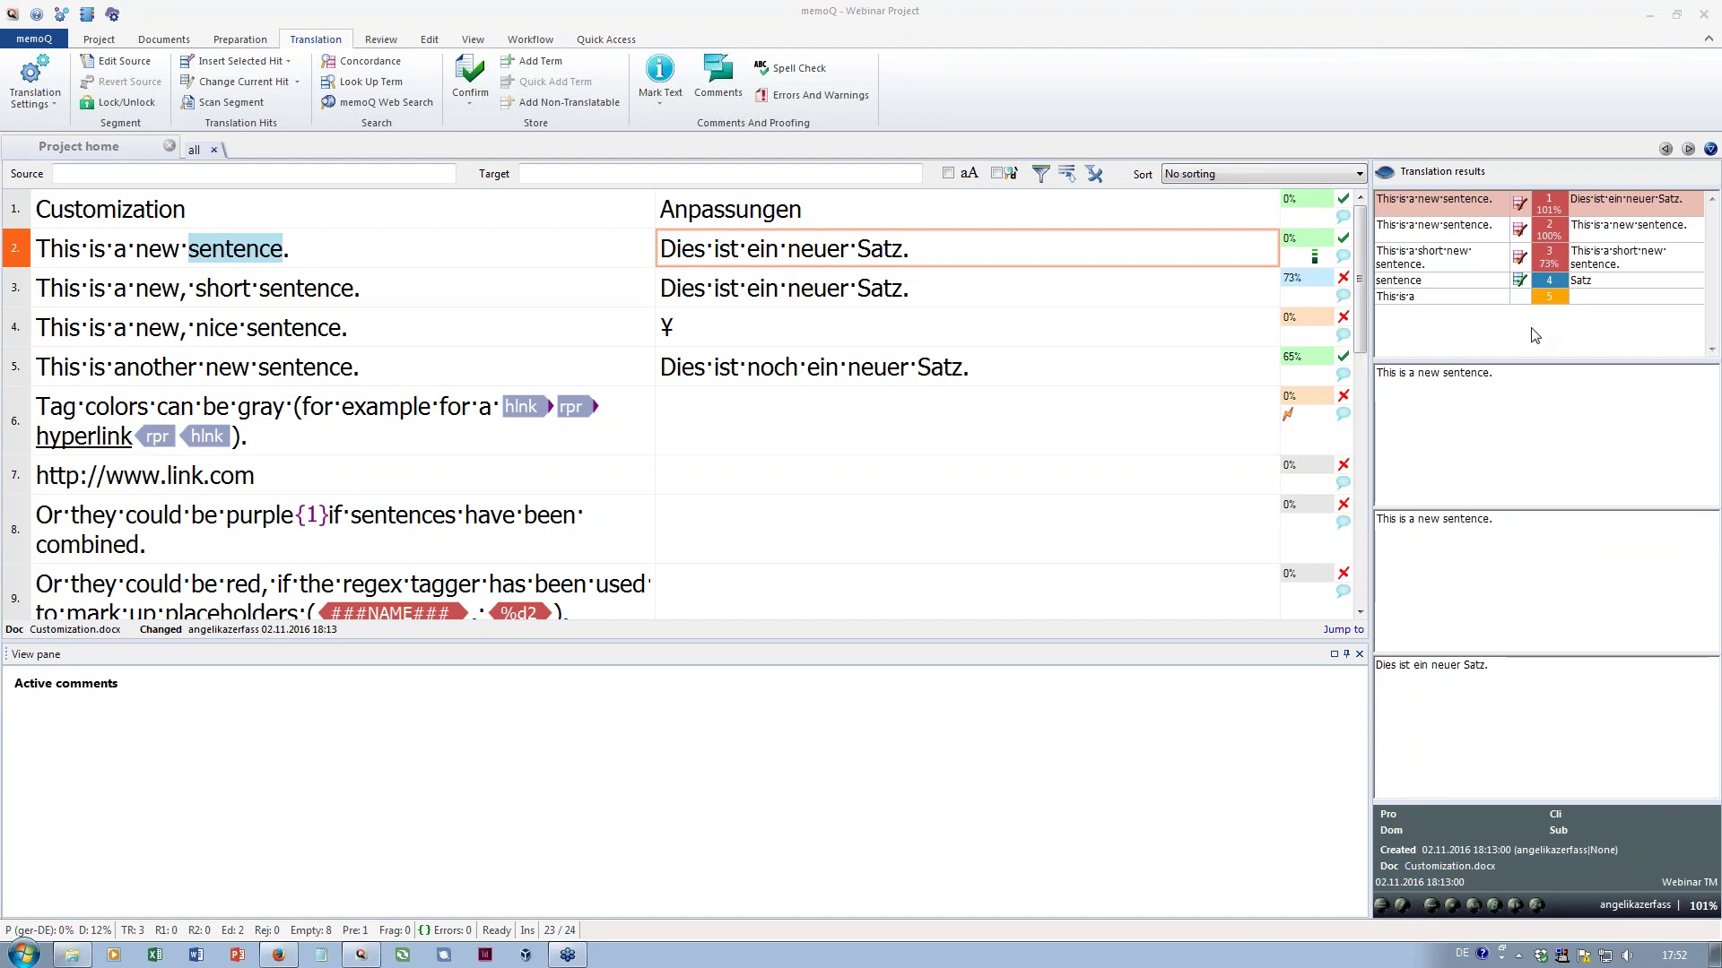
Review the scope and lookup options for pre-translation, then cancel without pre-translating
left_click(242, 39)
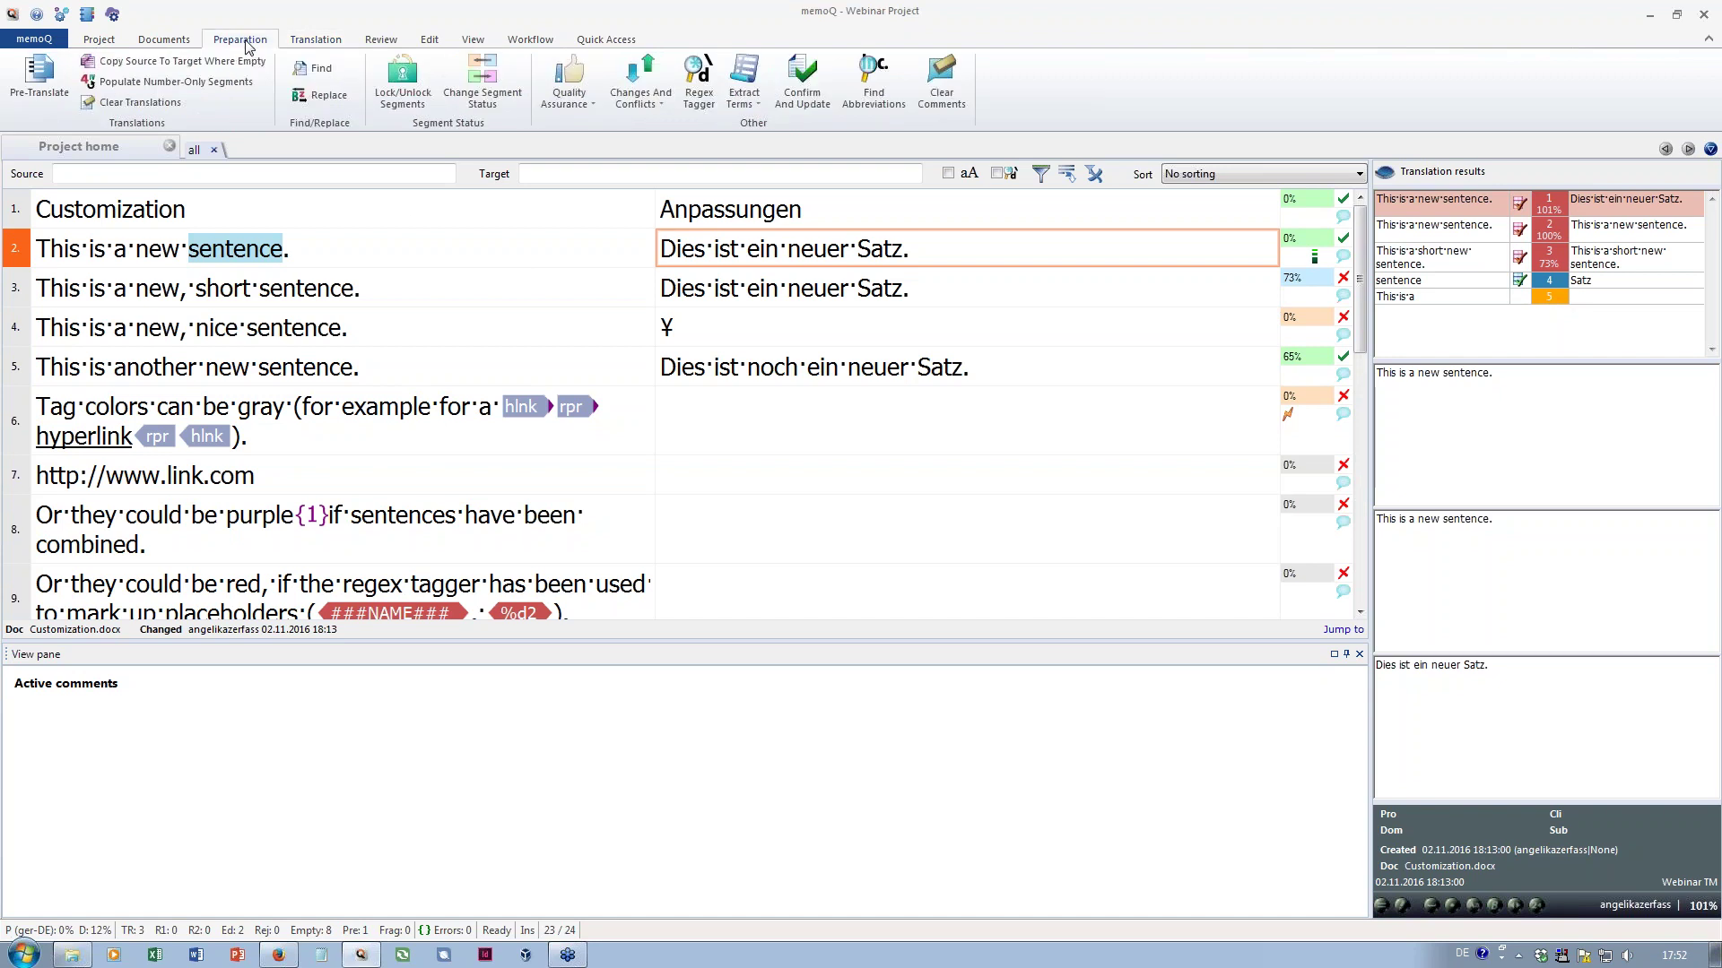
left_click(41, 100)
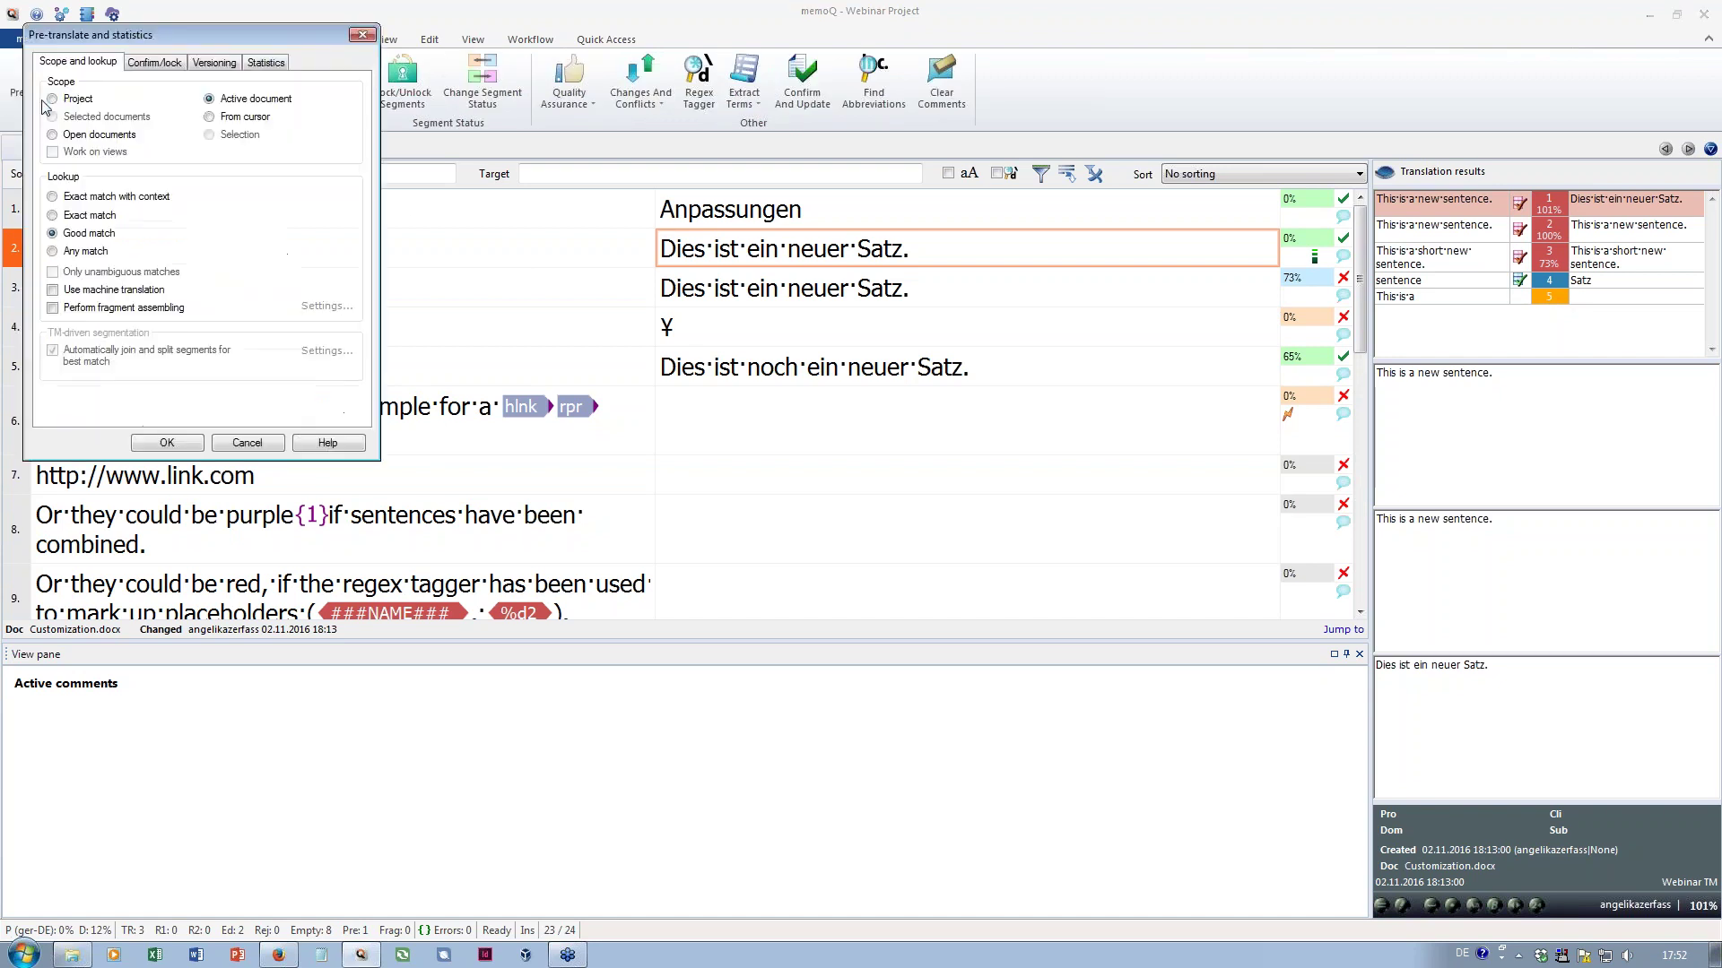
left_click_drag(161, 36, 953, 149)
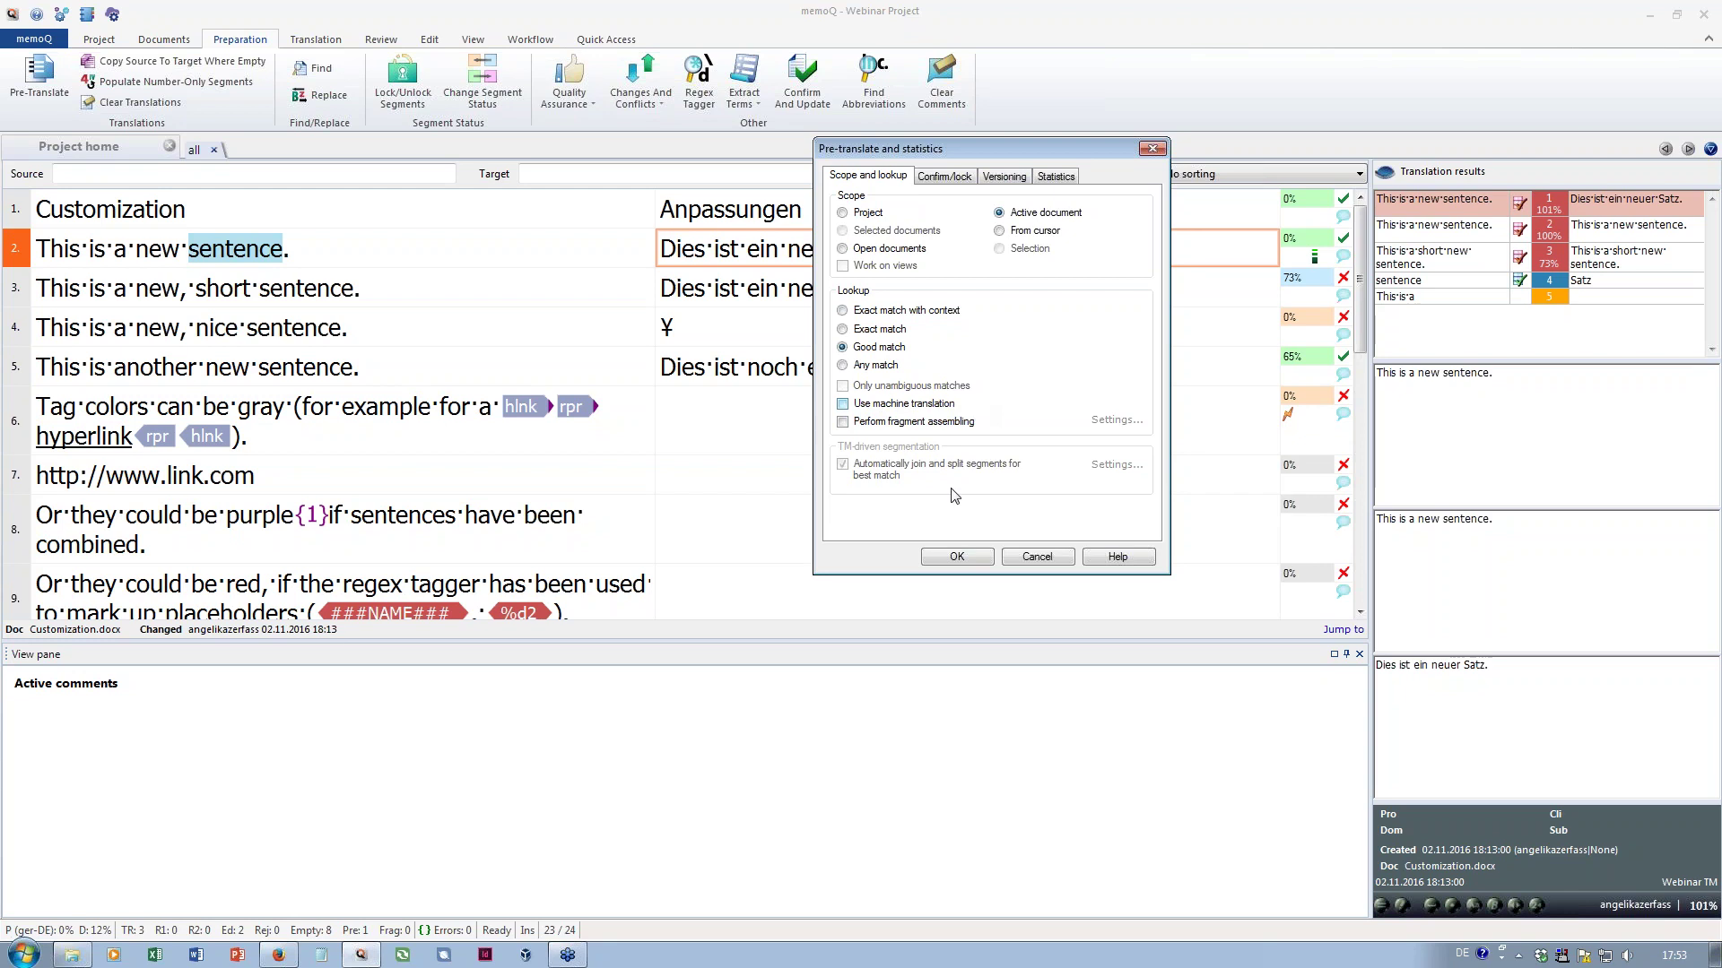
left_click(1036, 558)
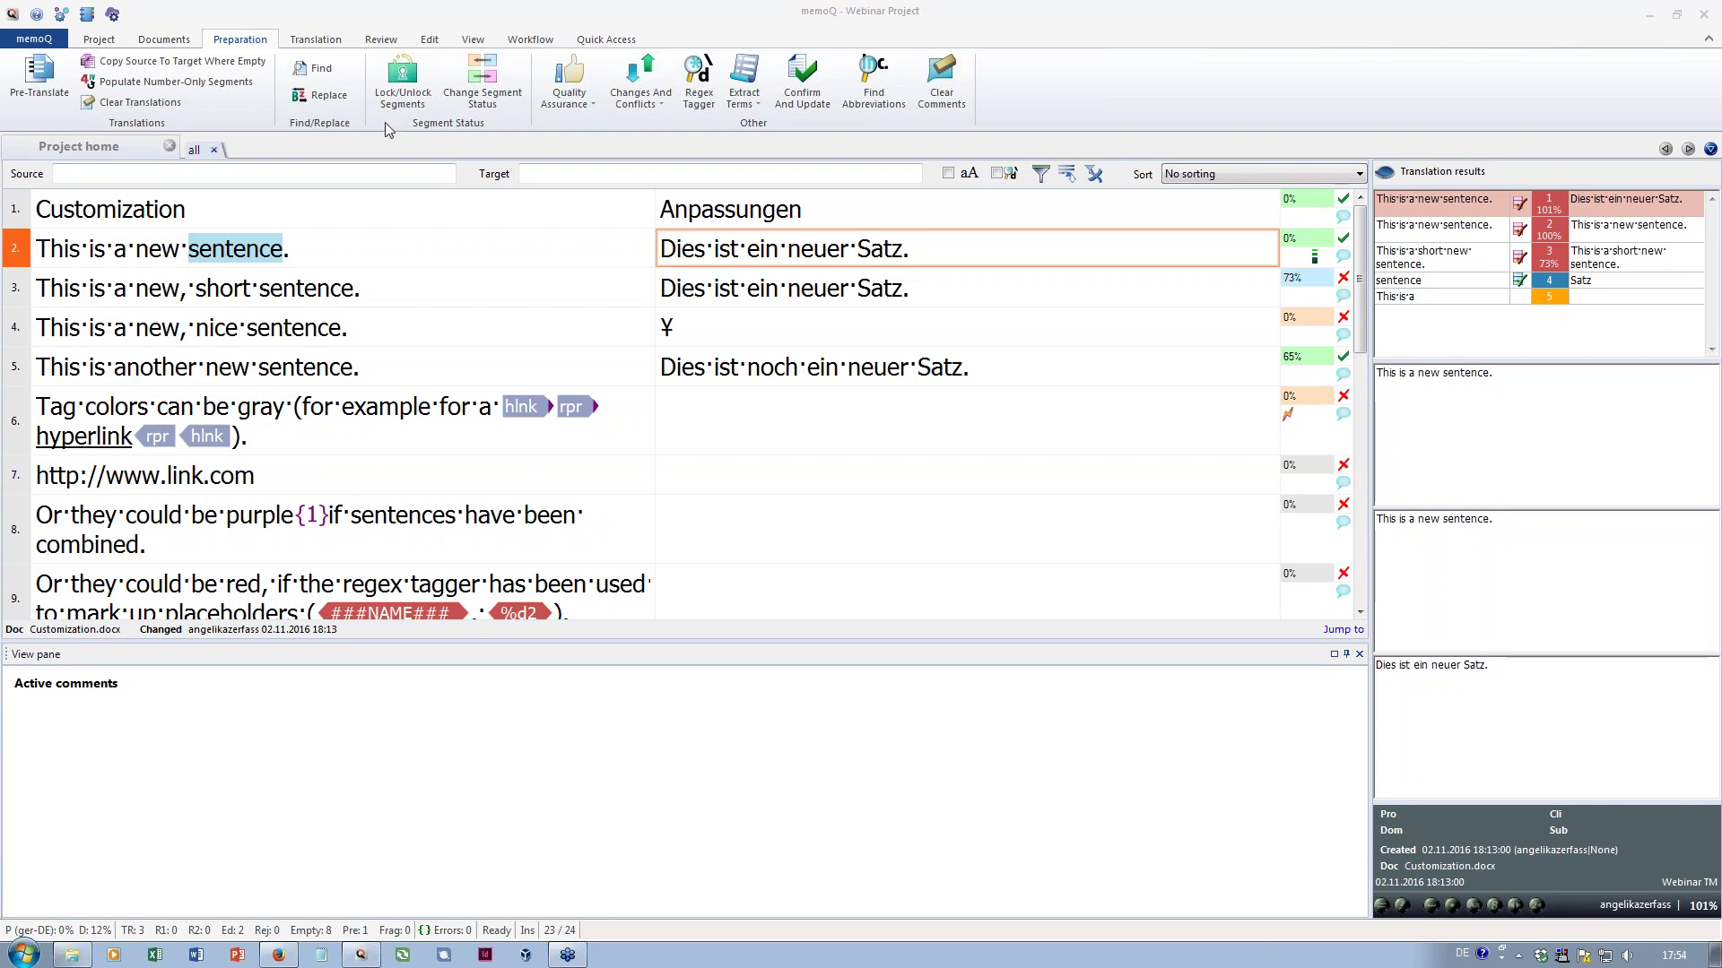
Replace the source text of segments 1 and 4 with "NOTE:"
left_click(102, 205)
double_click(104, 206)
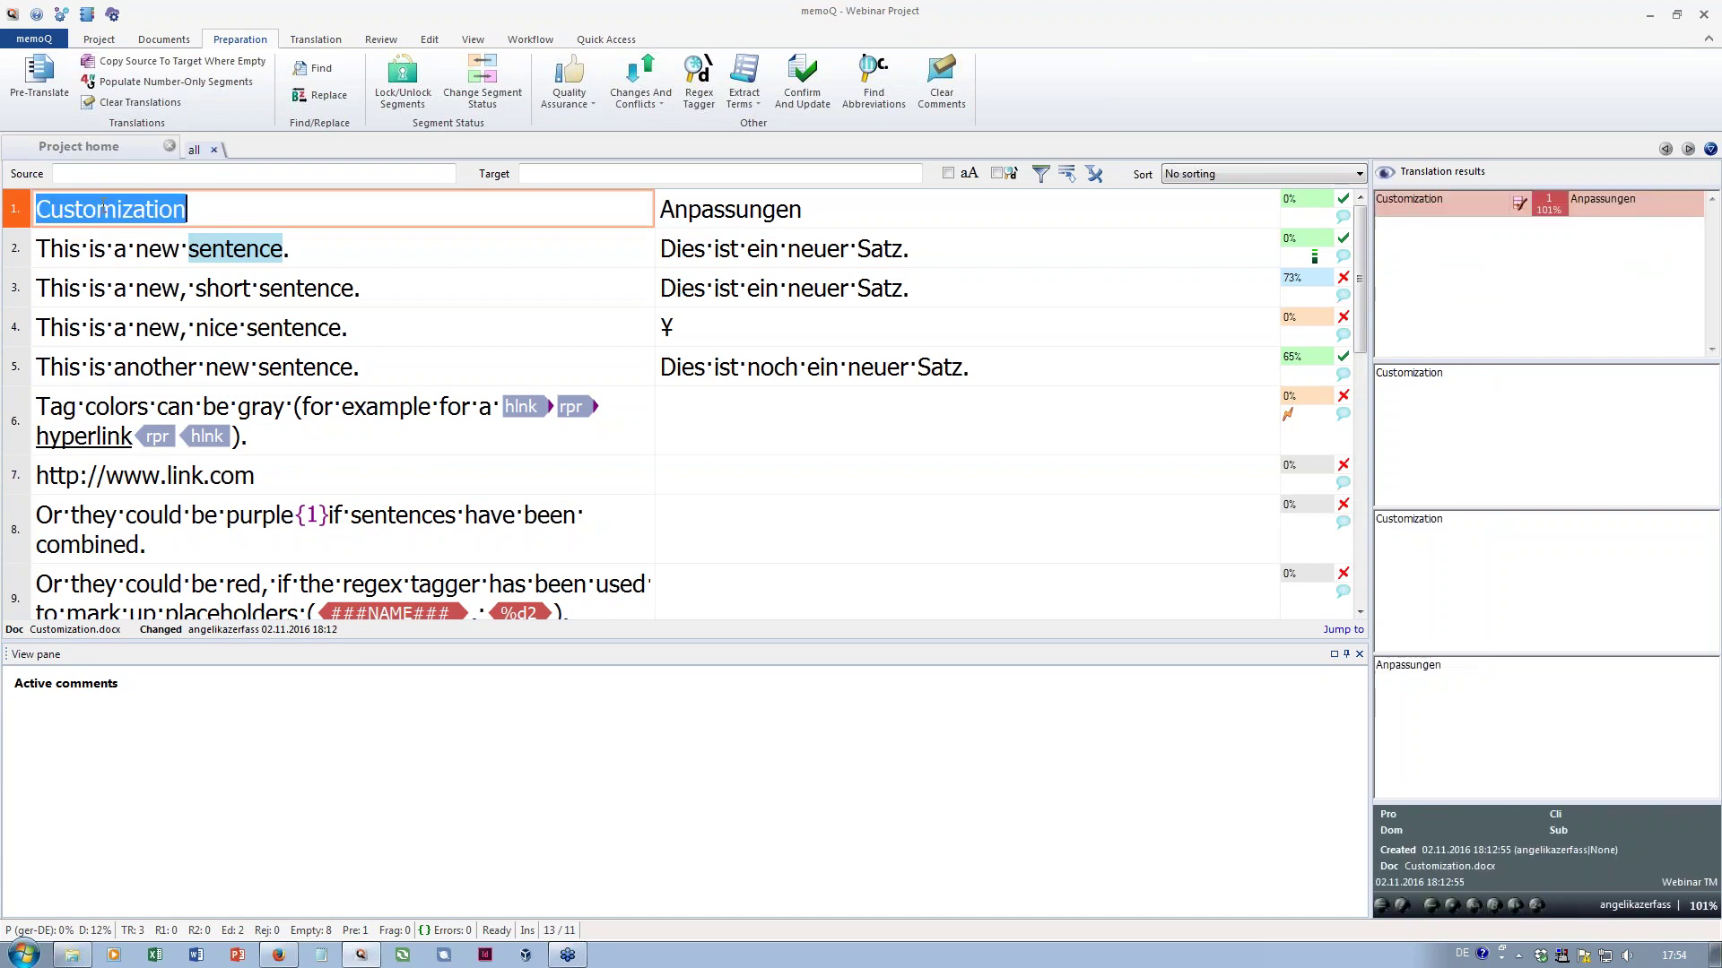
type("NOTE:")
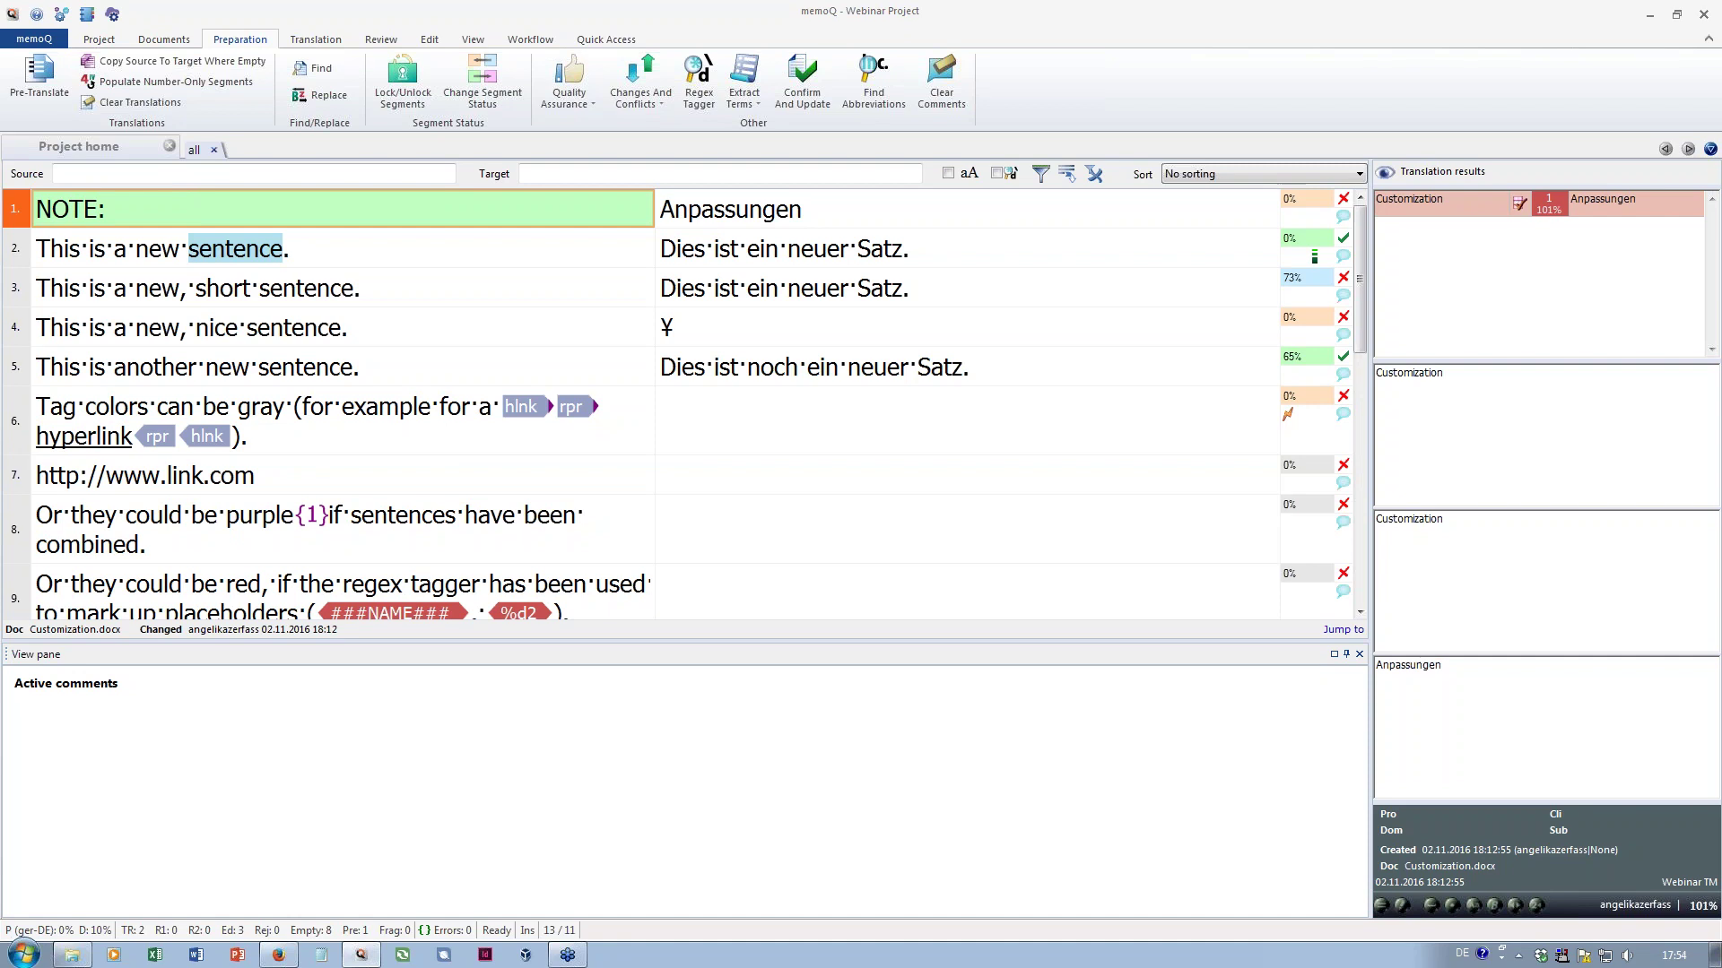
left_click_drag(43, 325, 351, 329)
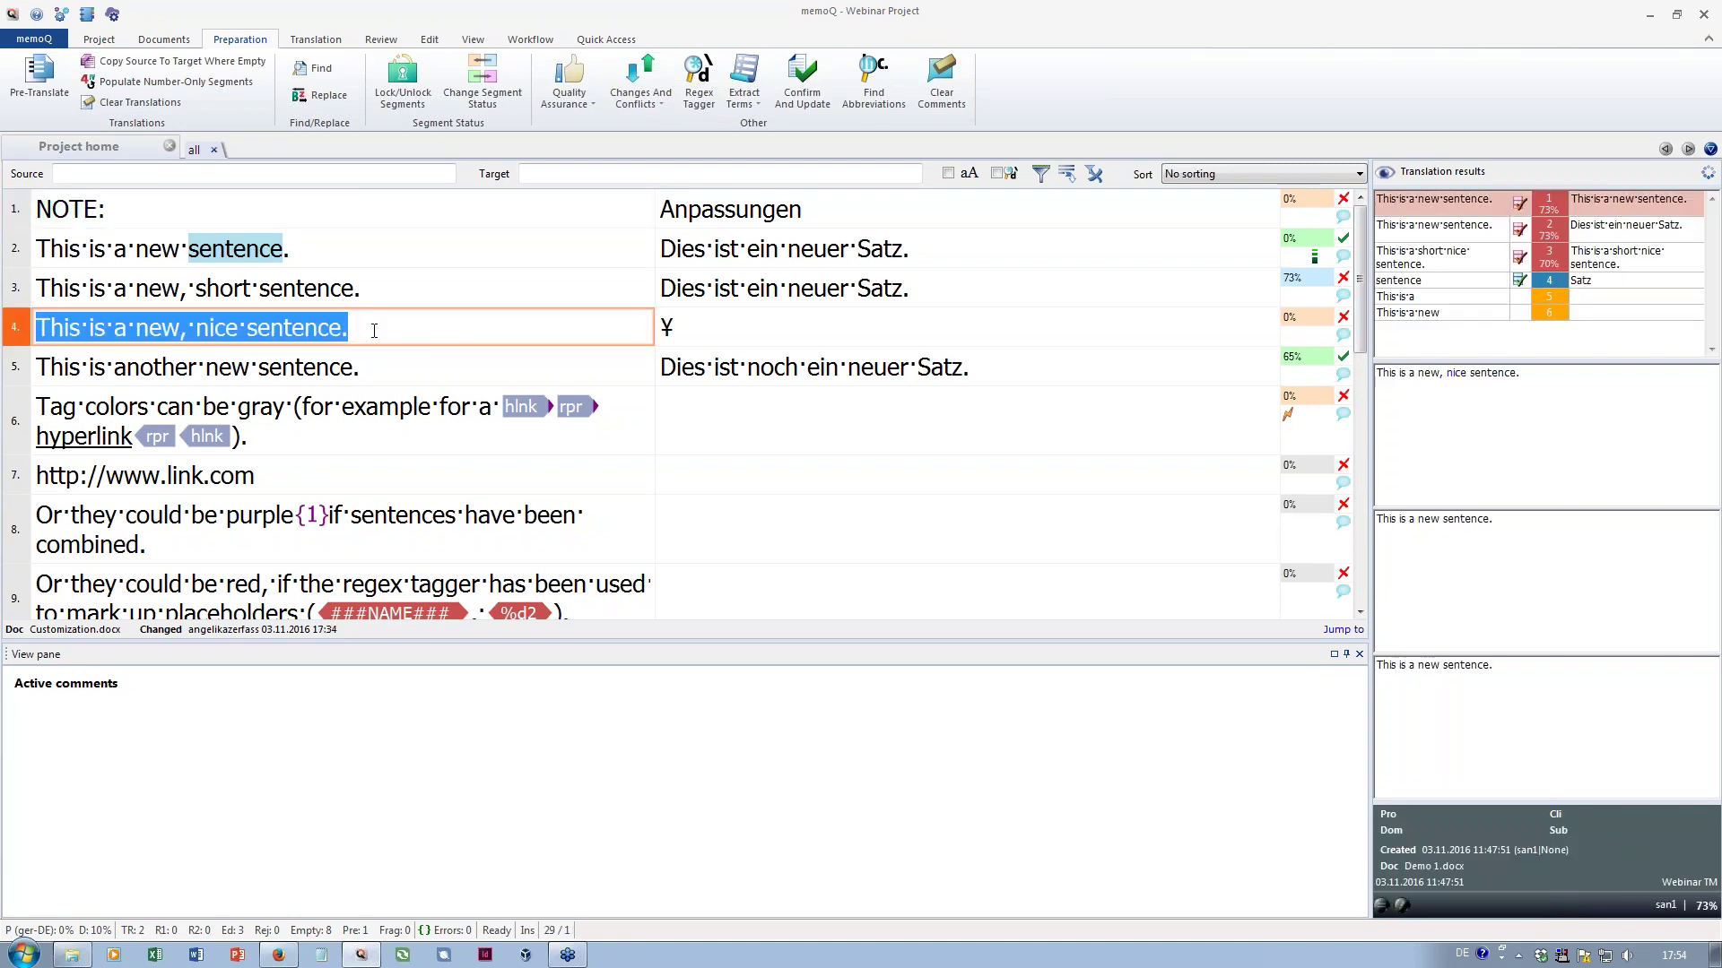
key("F2")
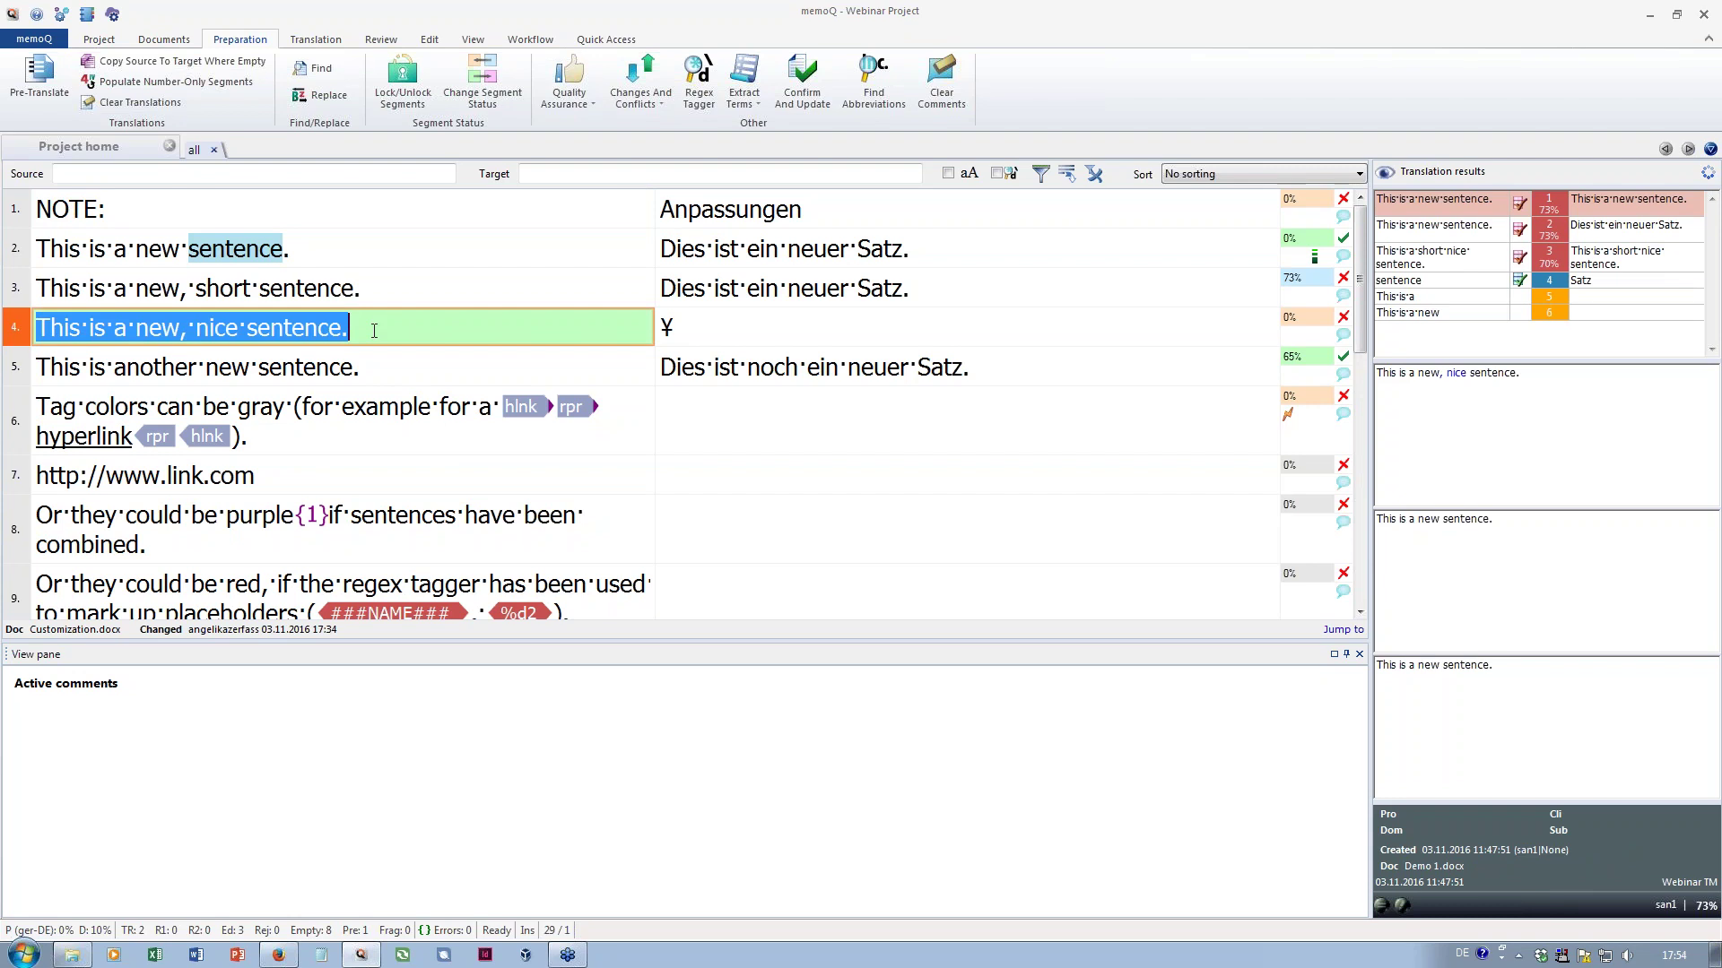
type("NOTE:")
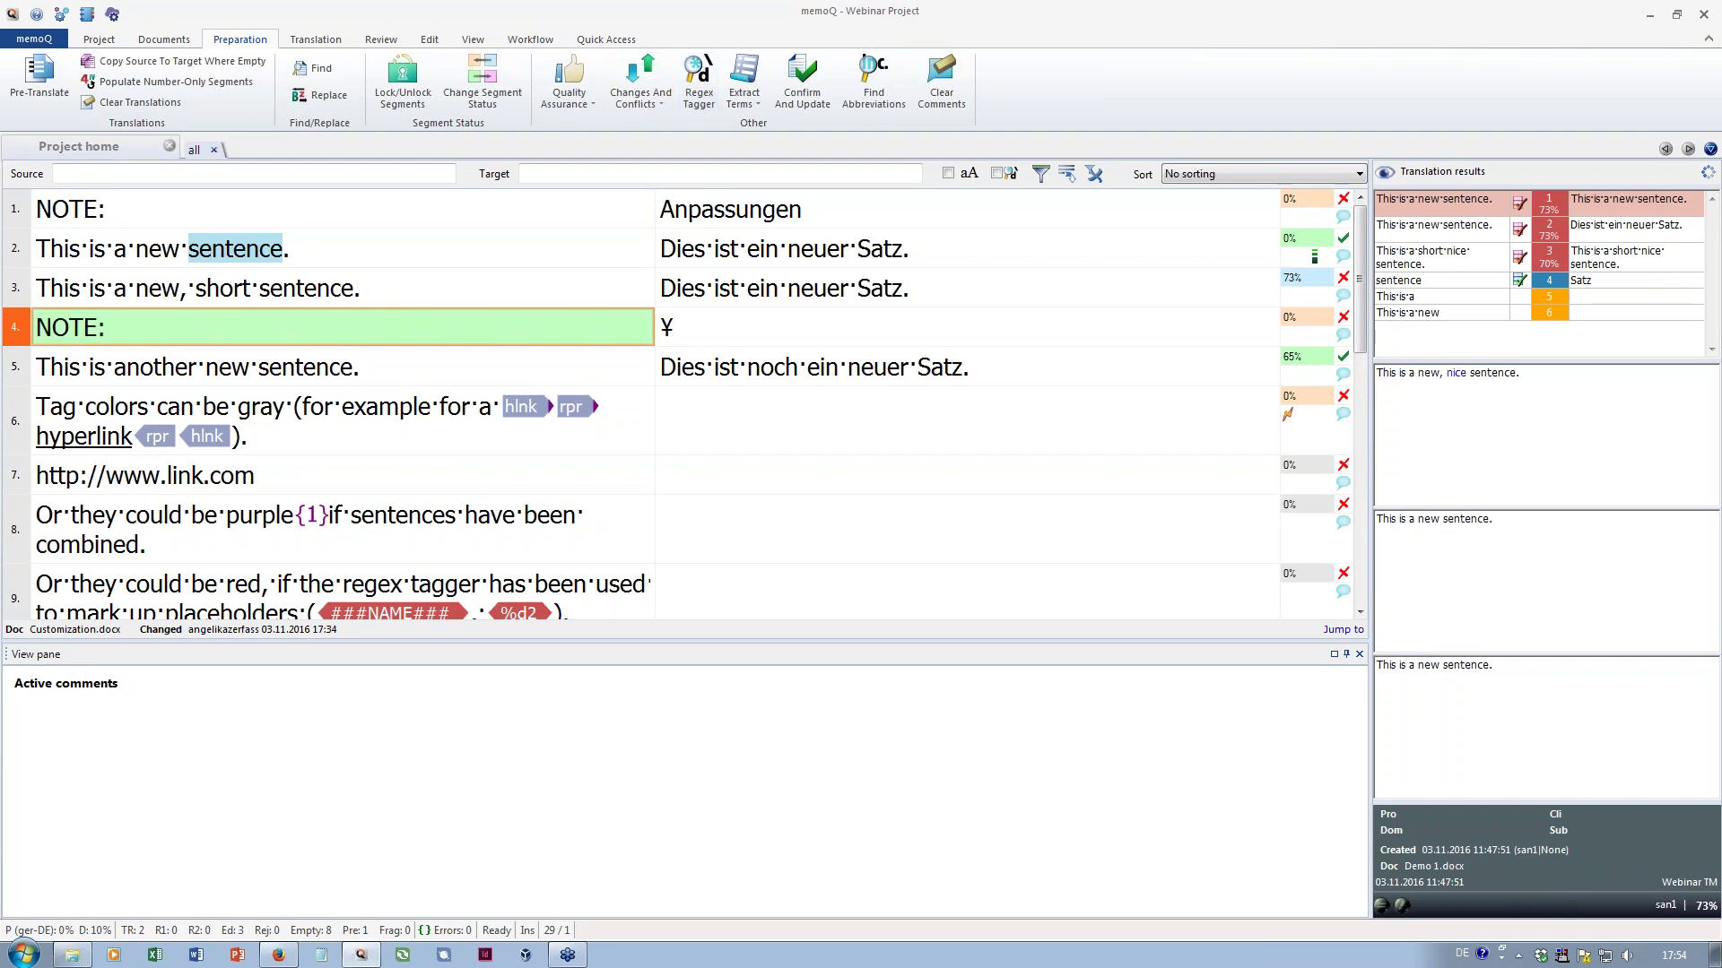
Finish the source edit in segment 4, go back to segment 1 and filter the source column for "note"
key("F2")
left_click(683, 235)
left_click(763, 209)
left_click(753, 332)
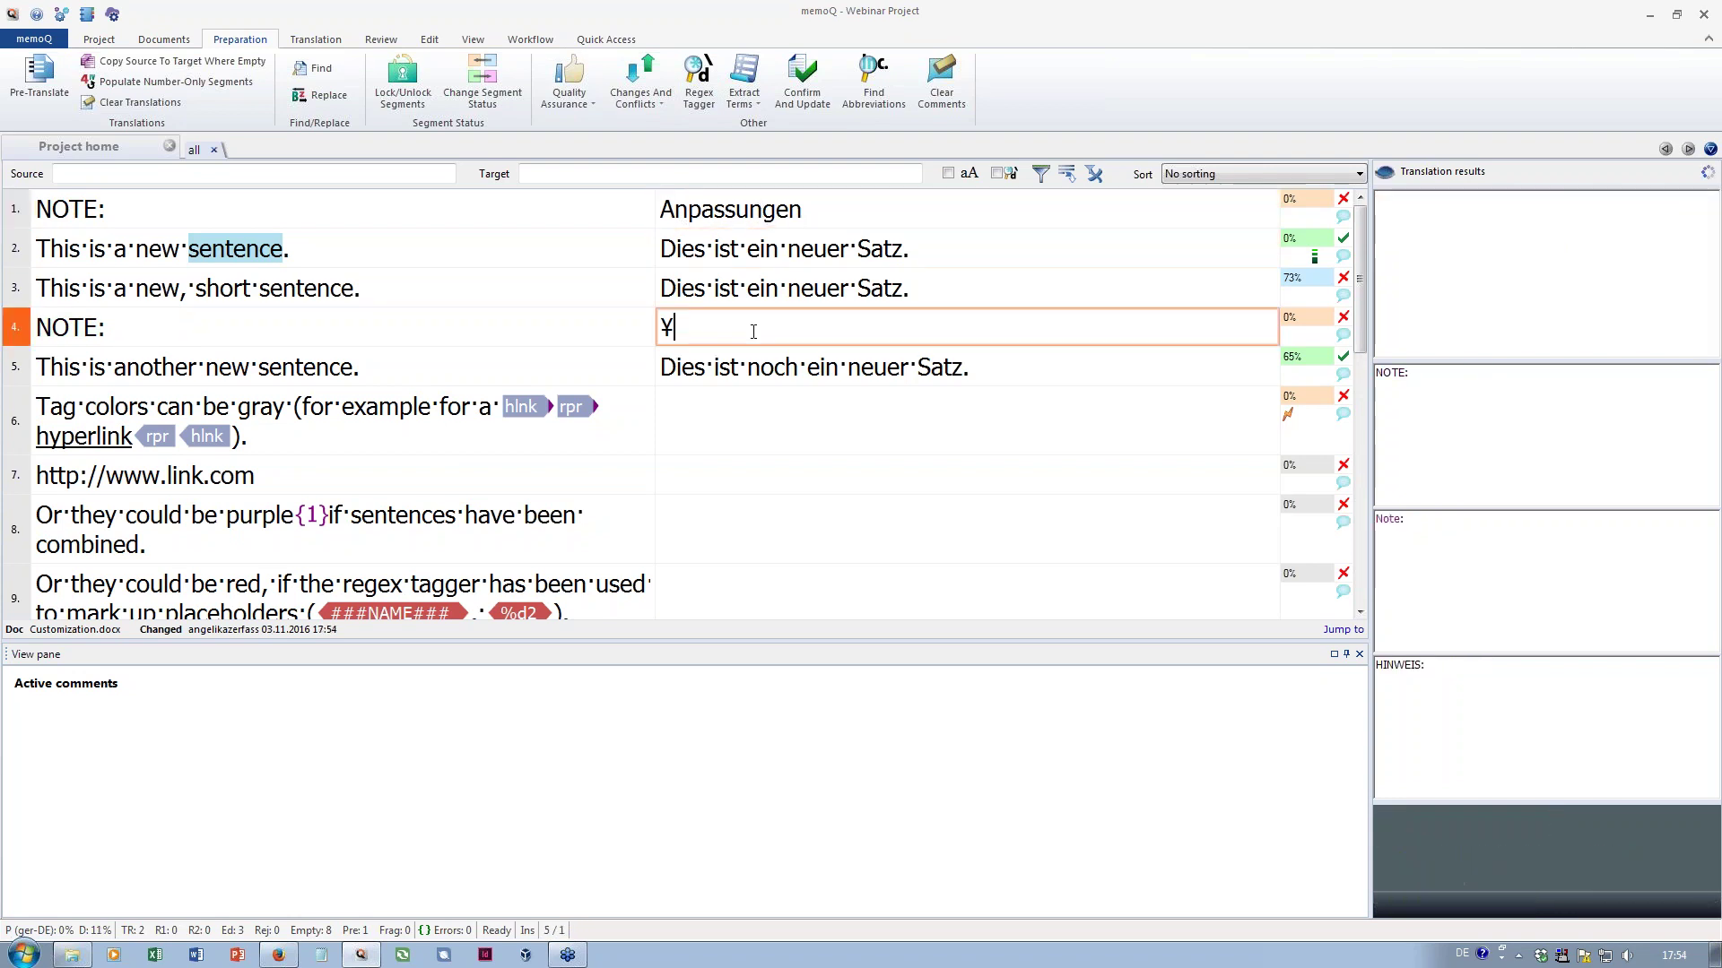
left_click(148, 214)
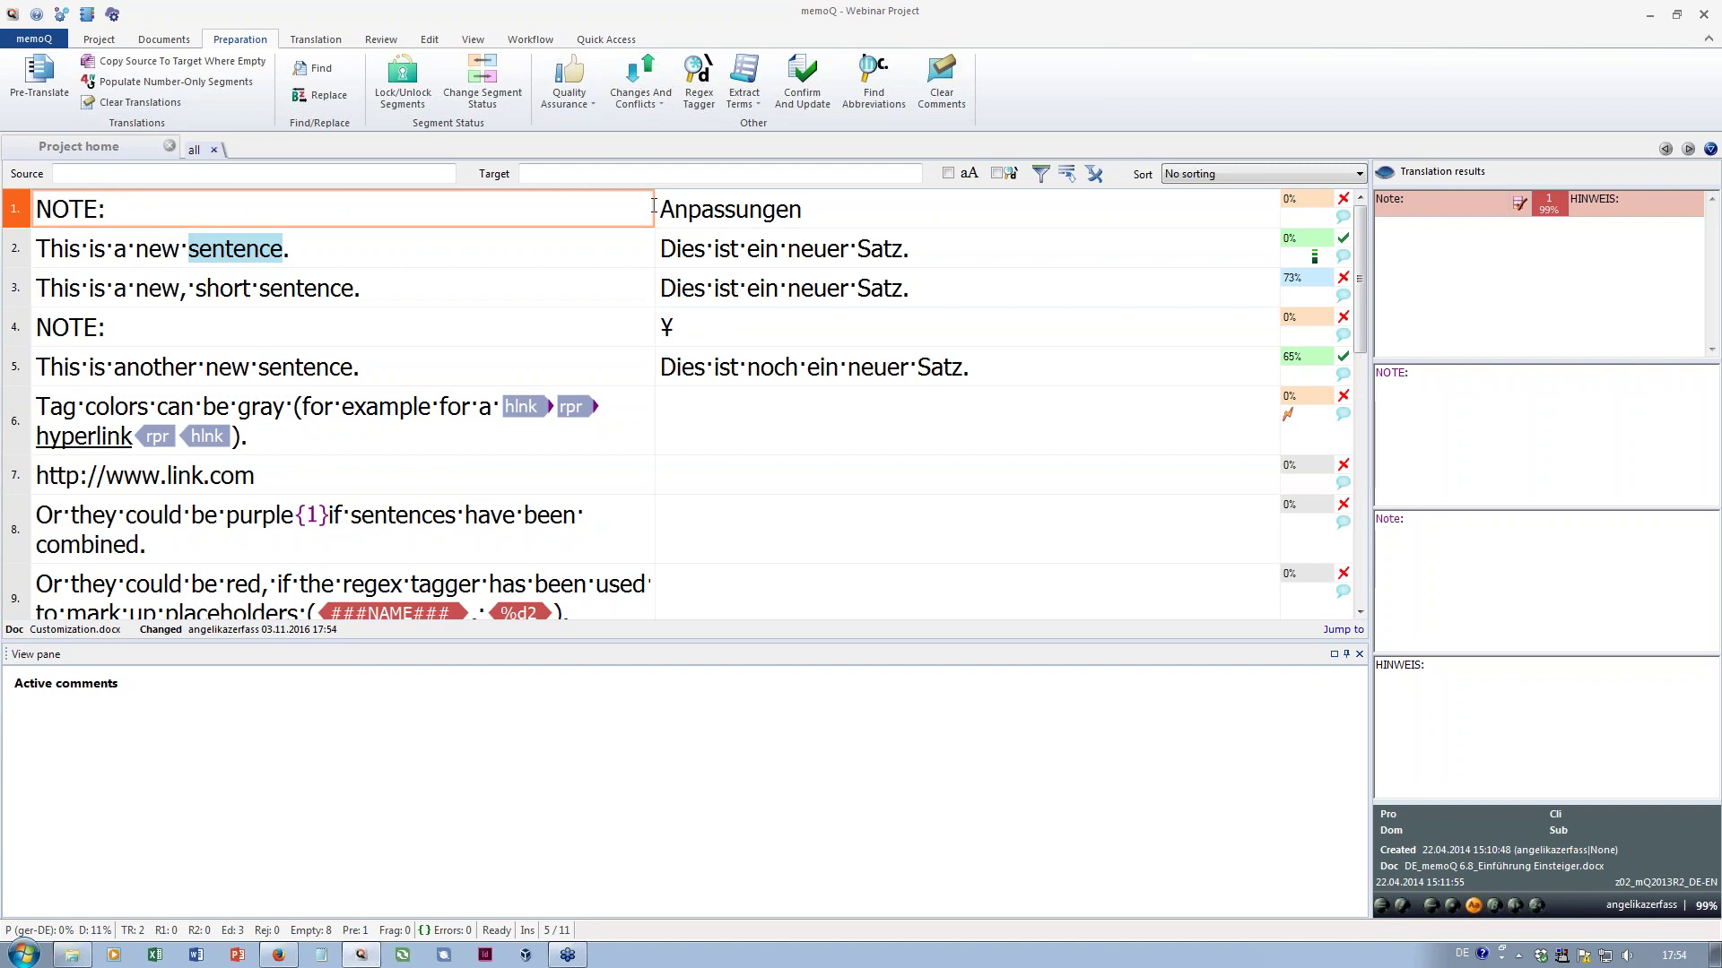
left_click(257, 174)
type("note")
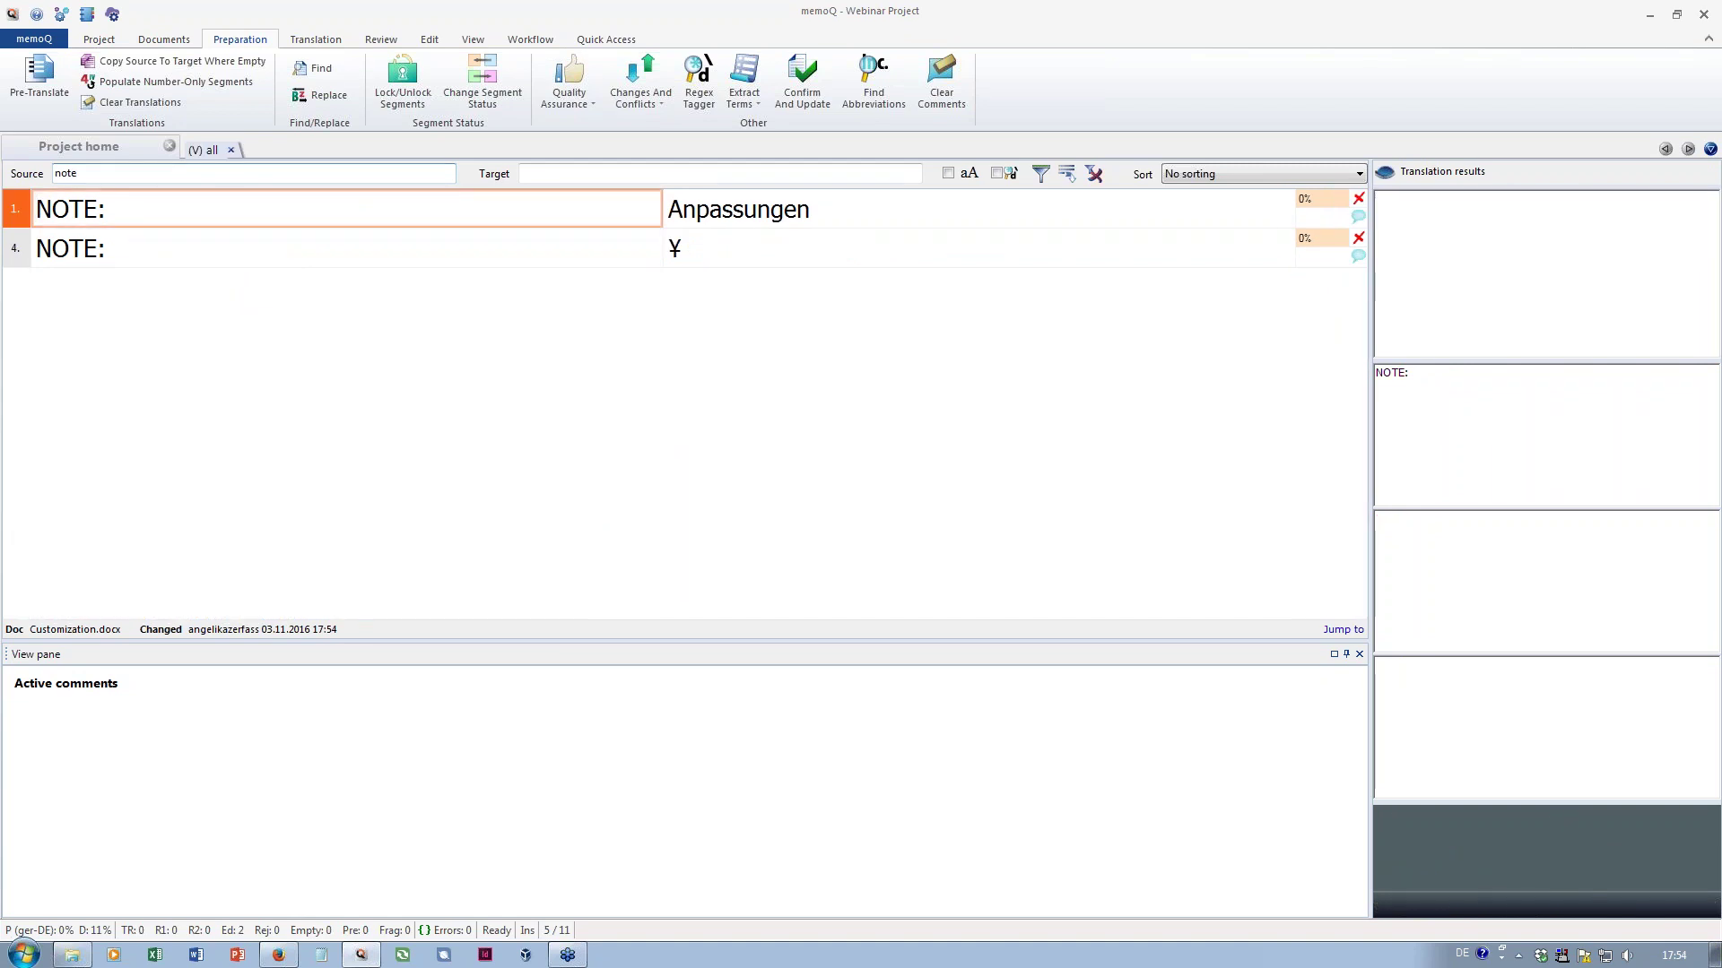
Copy the source text into the target of both filtered segments
key("ctrl+Insert")
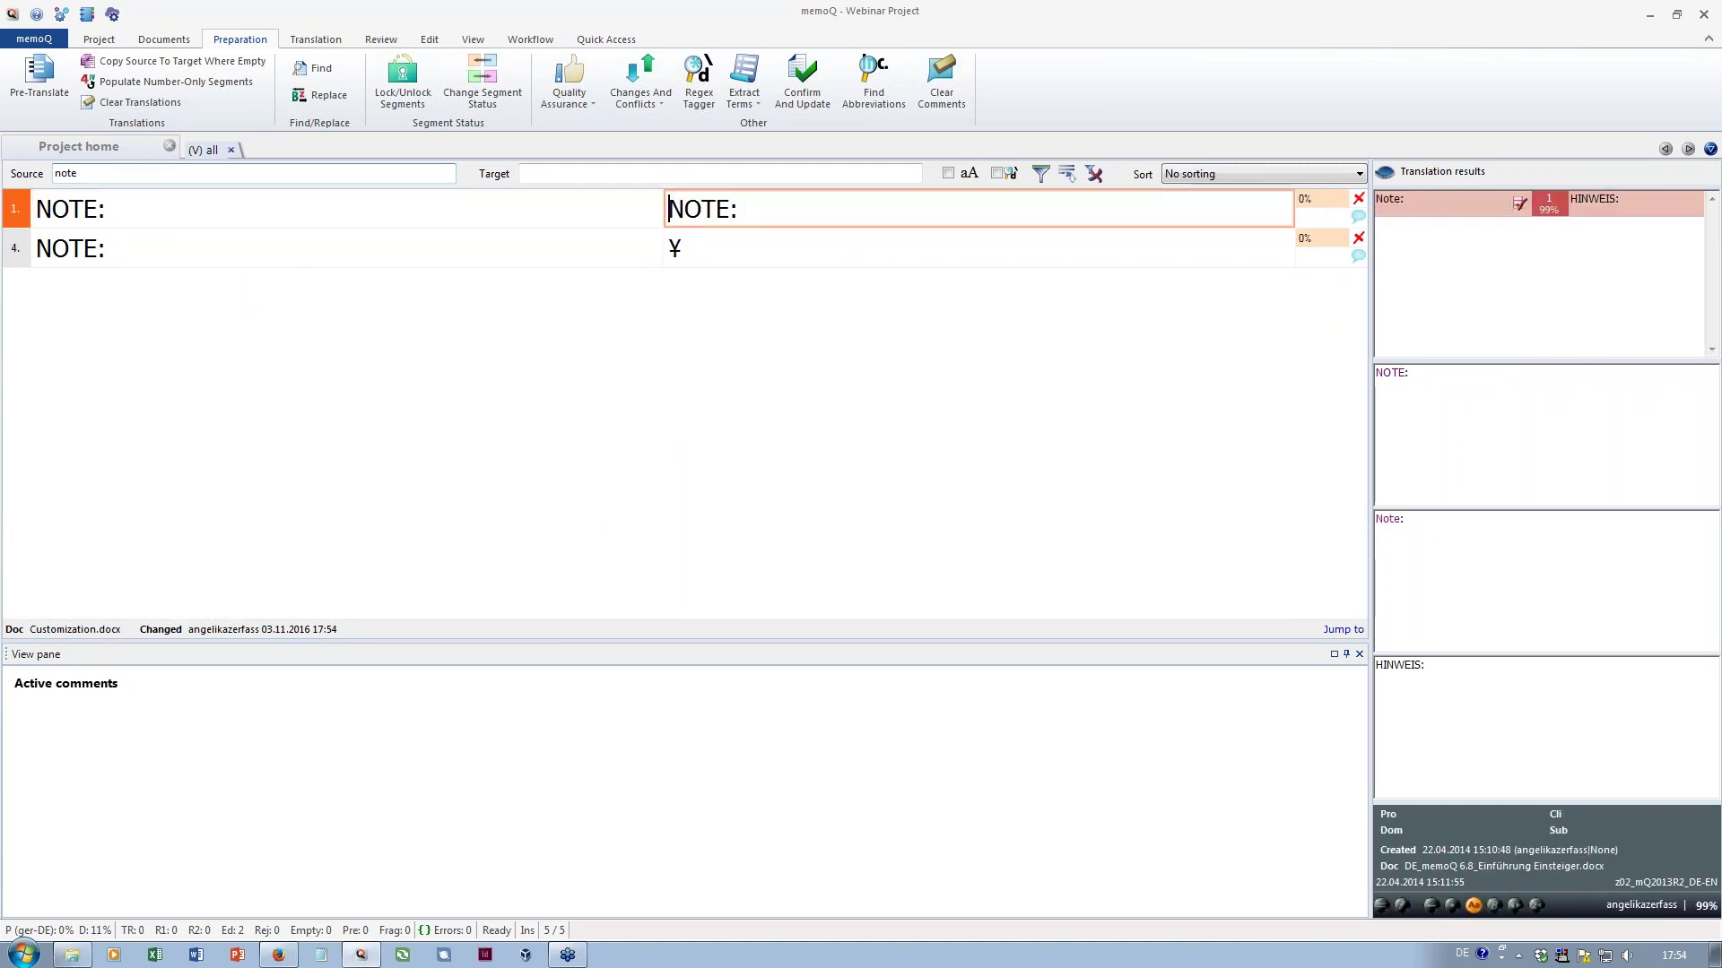
key("ctrl+a")
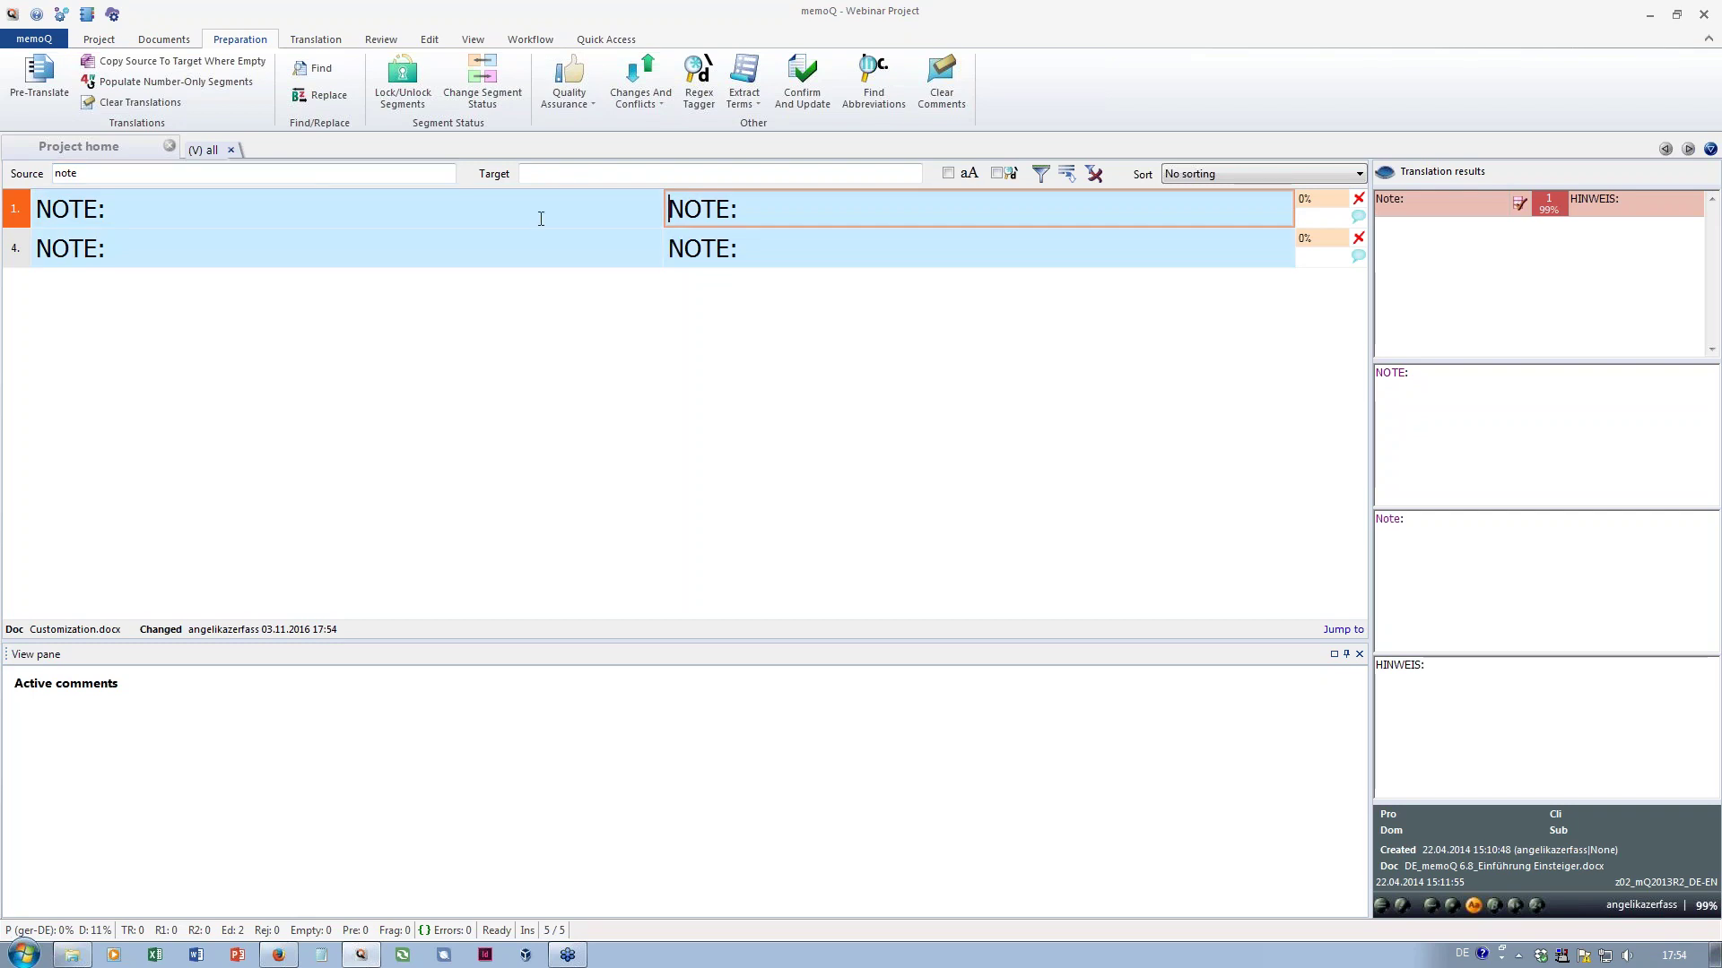
left_click(701, 198)
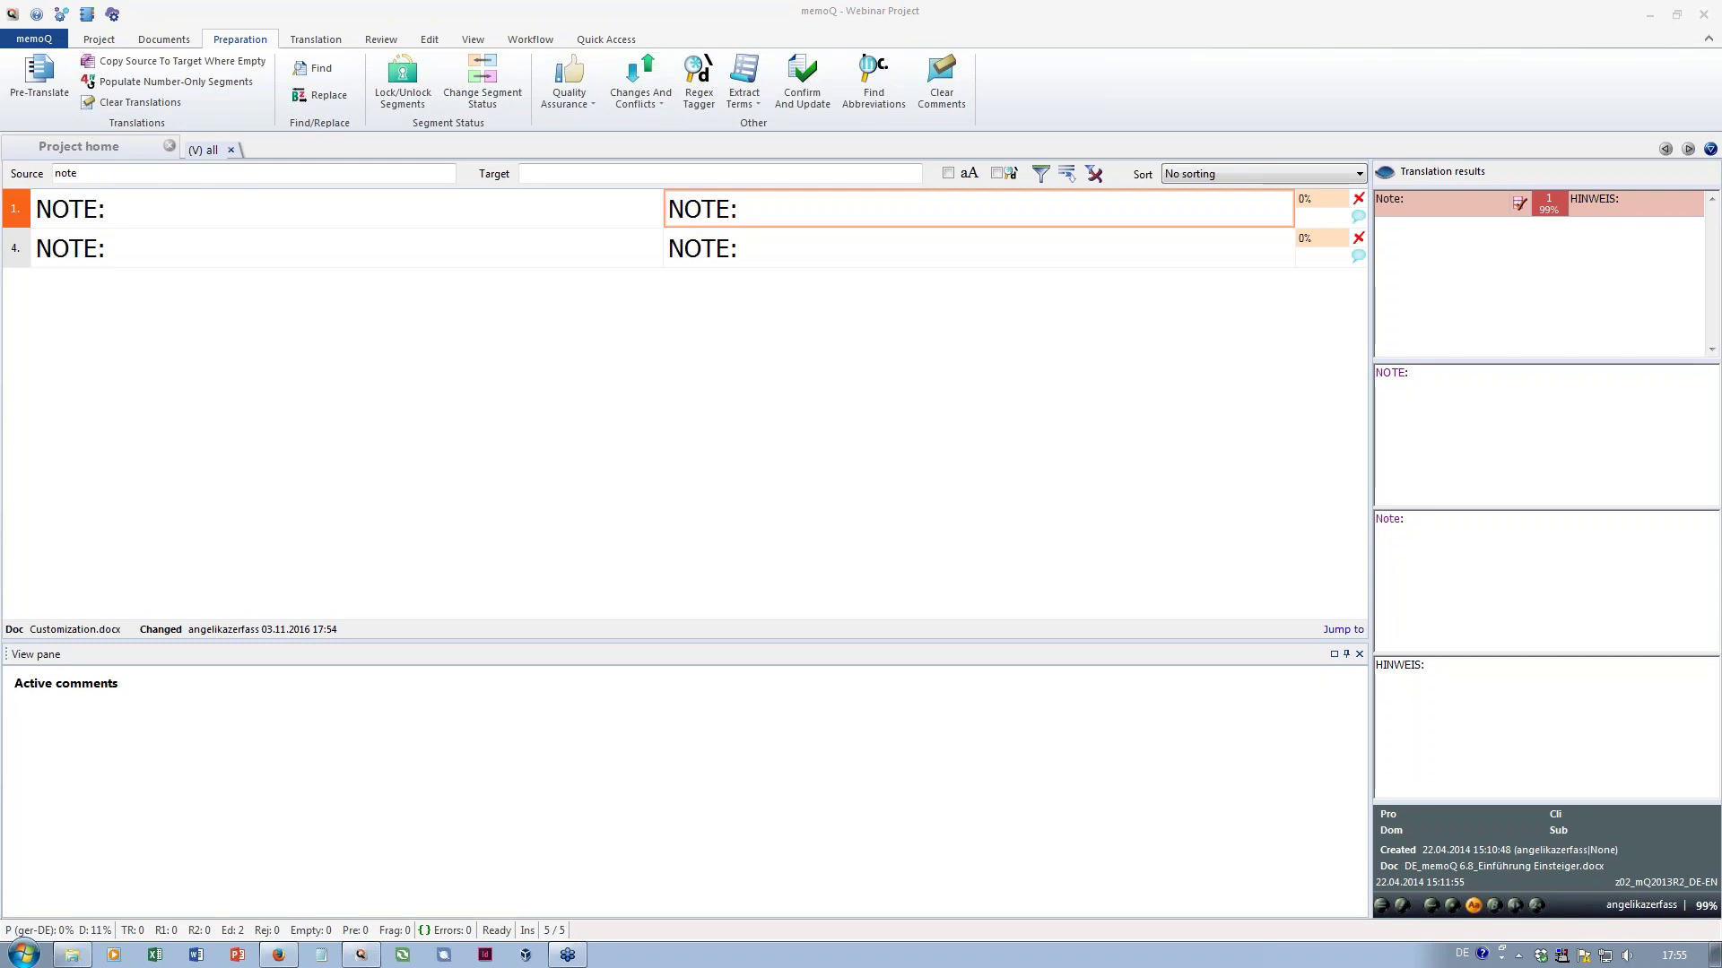
Open the spelling and grammar options and display the spell checker settings for German (Germany)
left_click(61, 14)
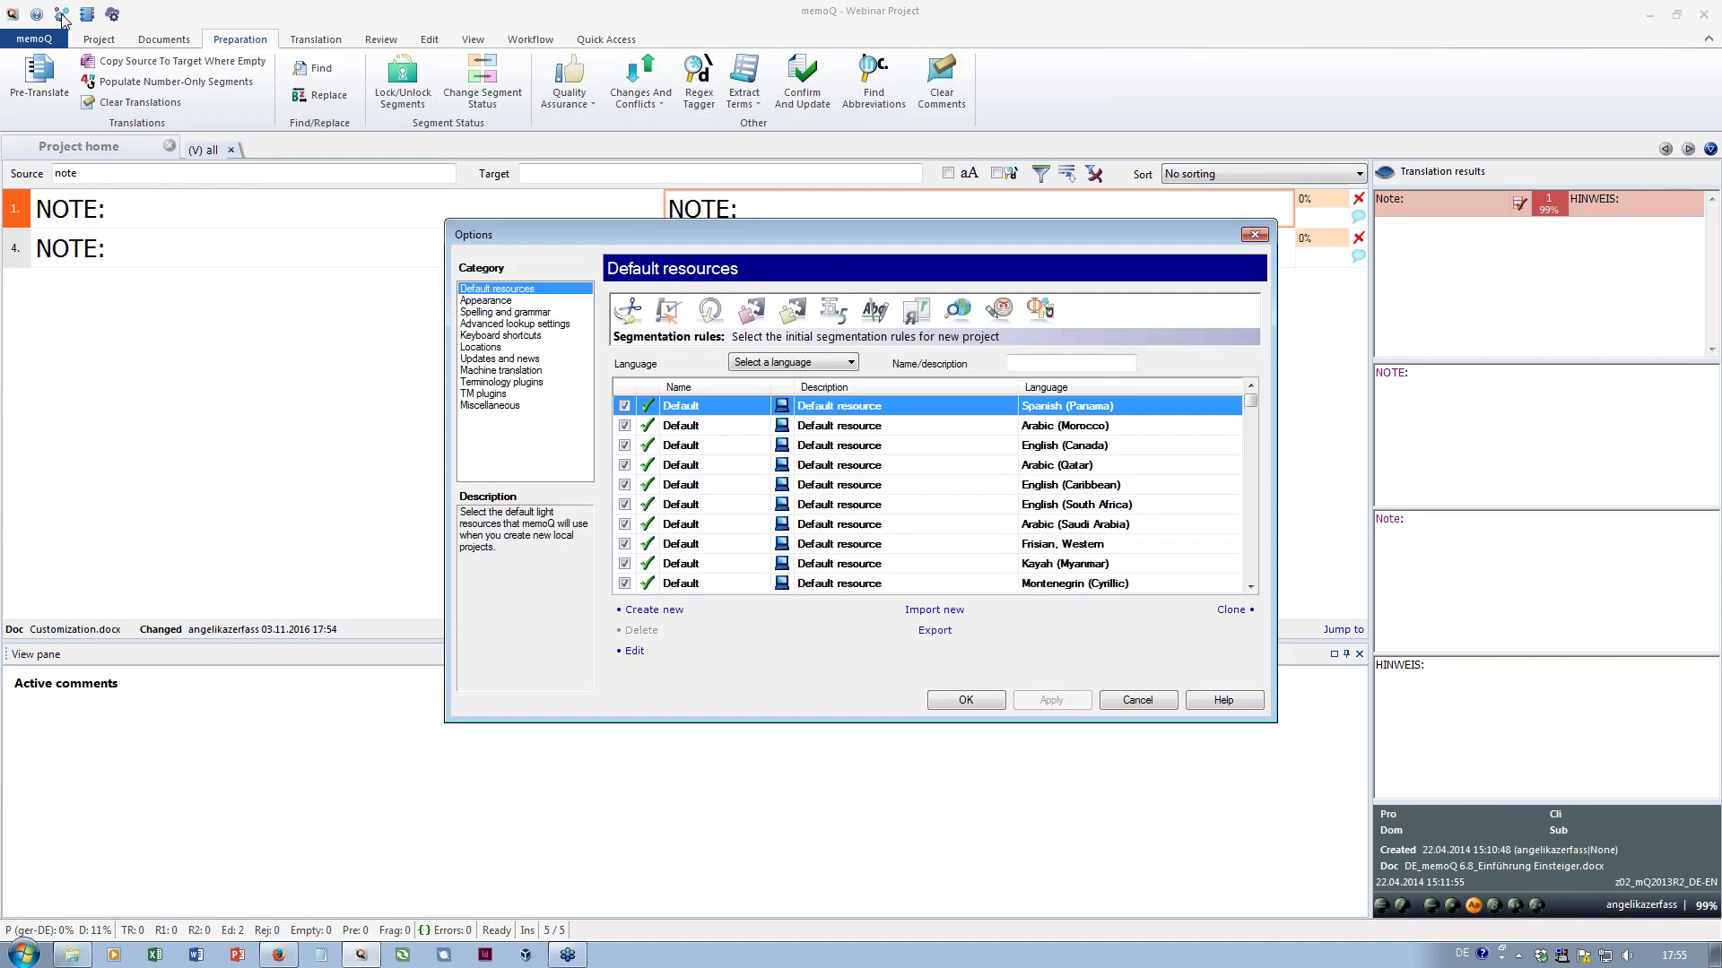
left_click(497, 313)
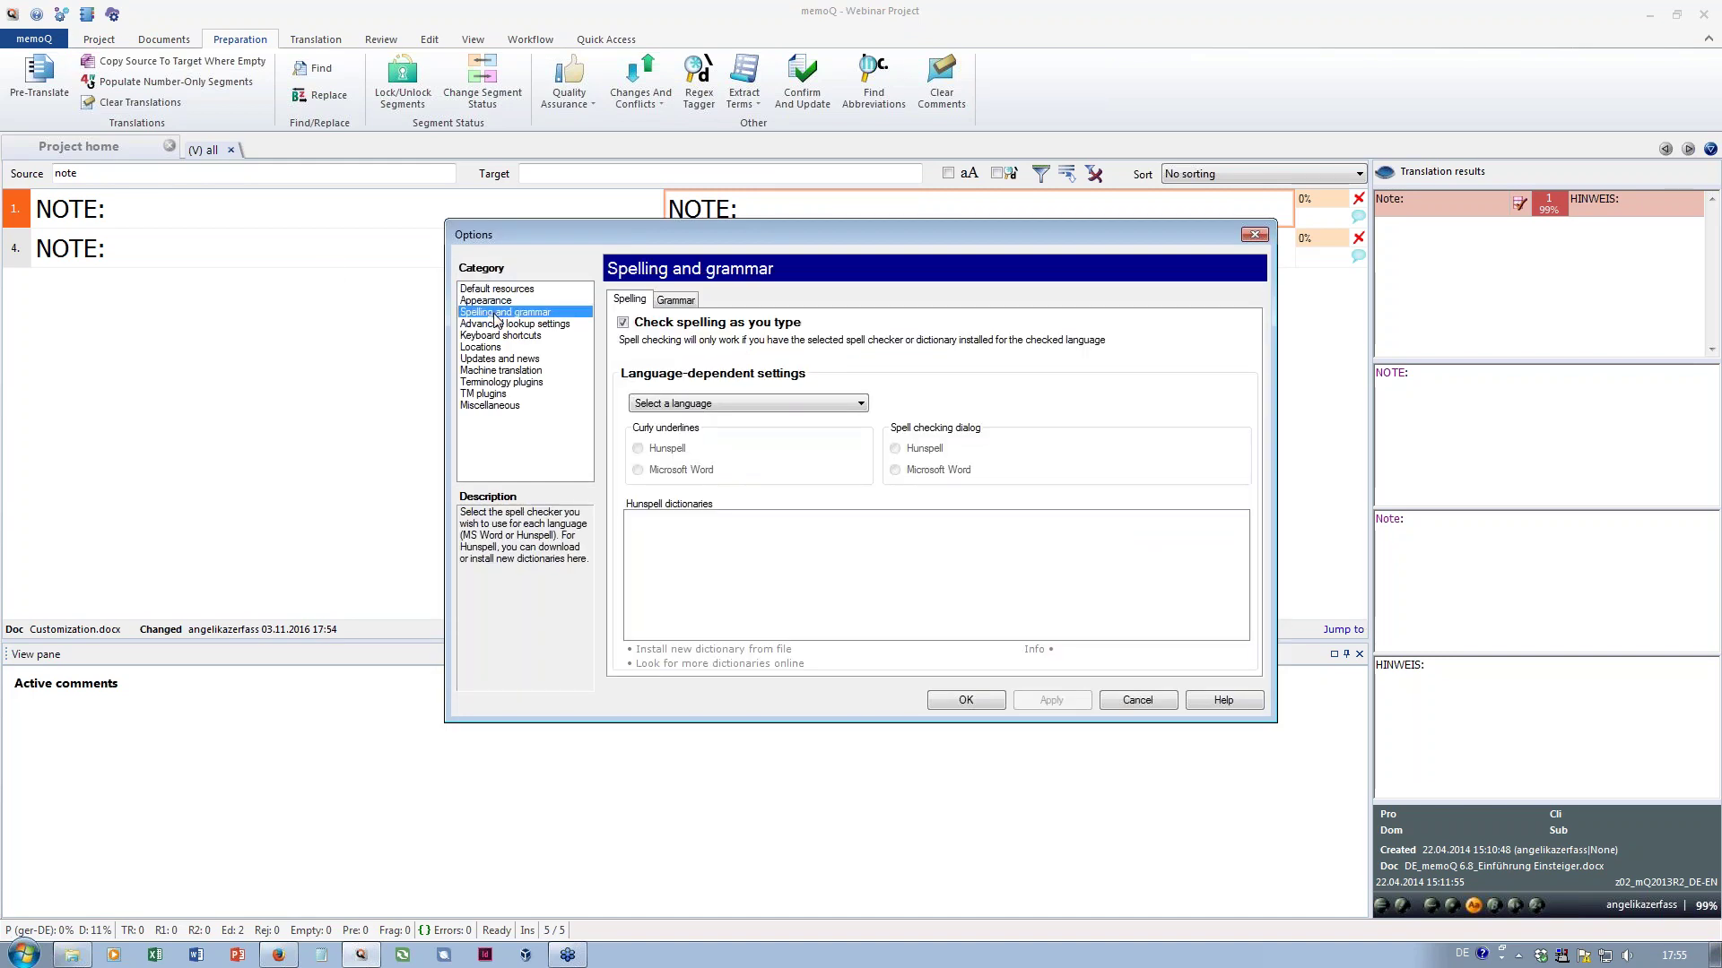
left_click(777, 408)
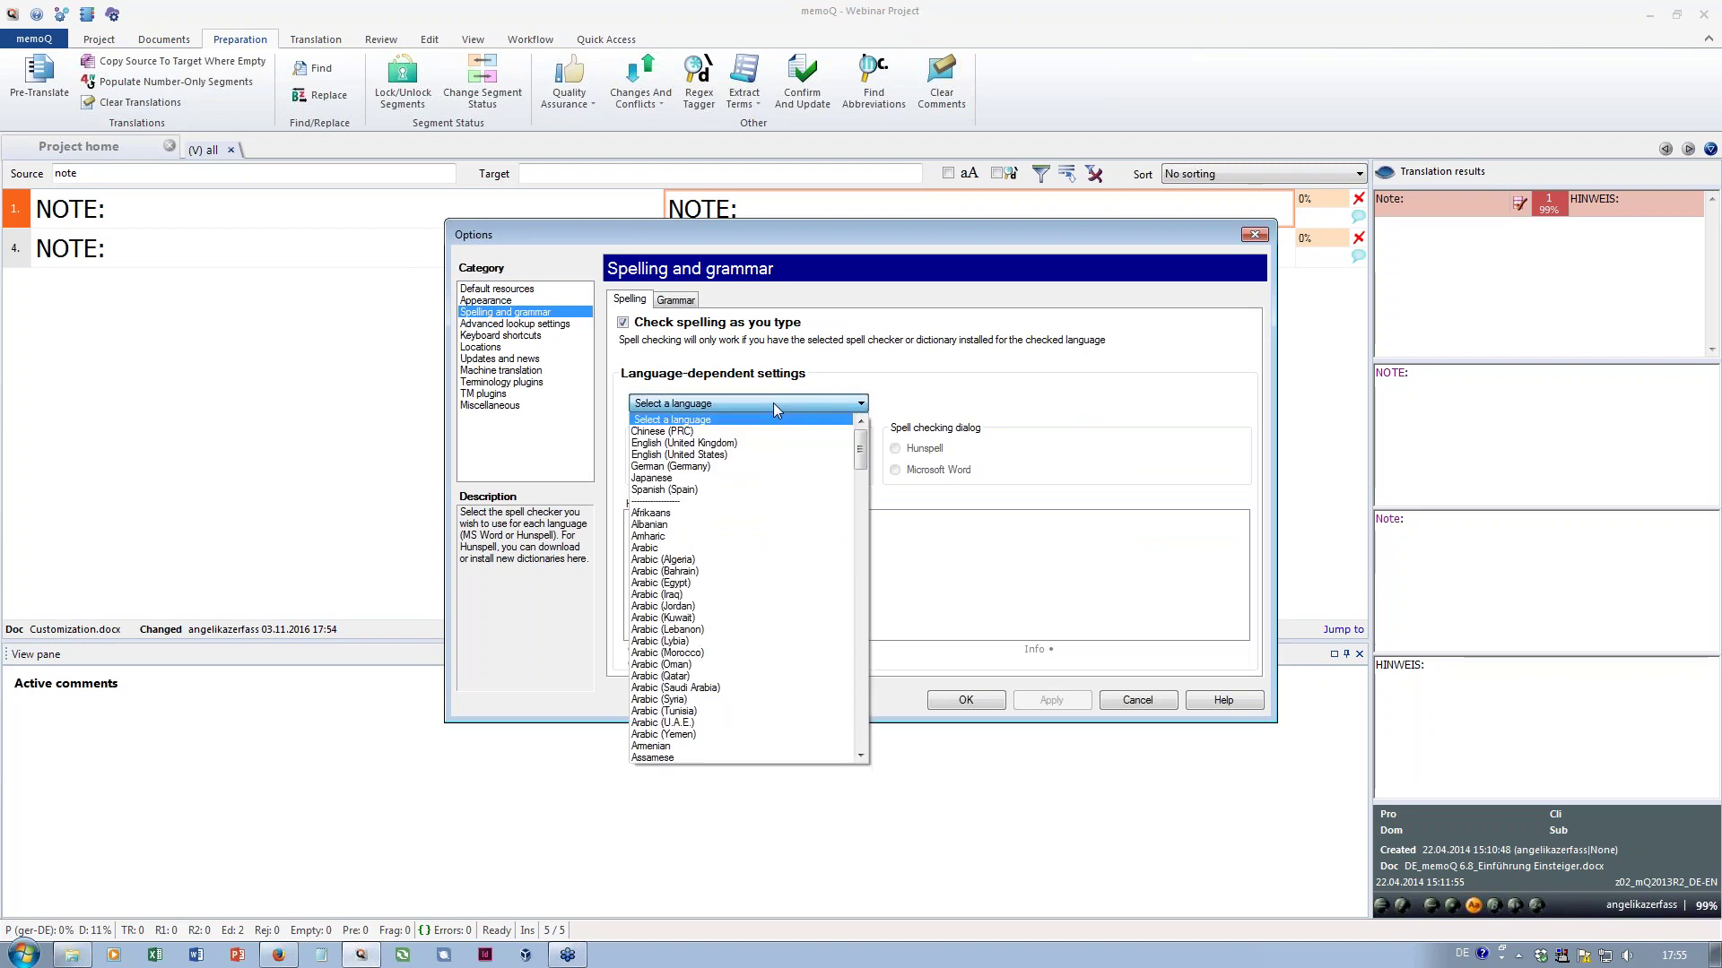
left_click(758, 466)
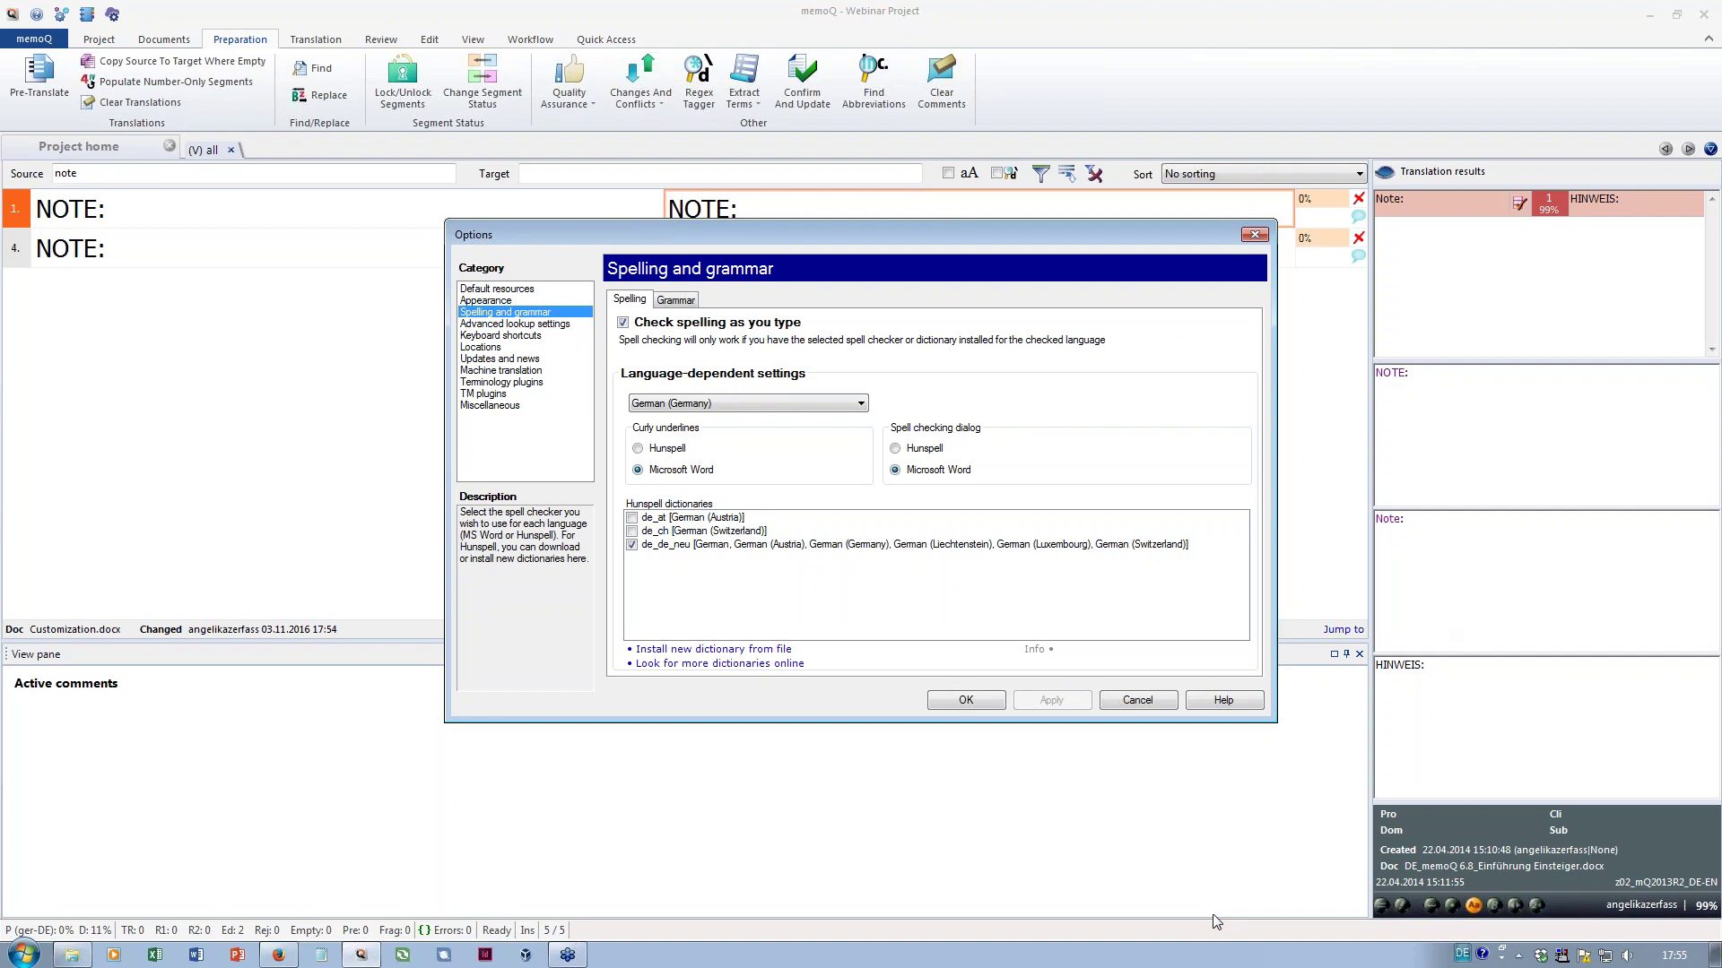
Open the online Hunspell dictionary download for German and copy its remote directory path
left_click(750, 665)
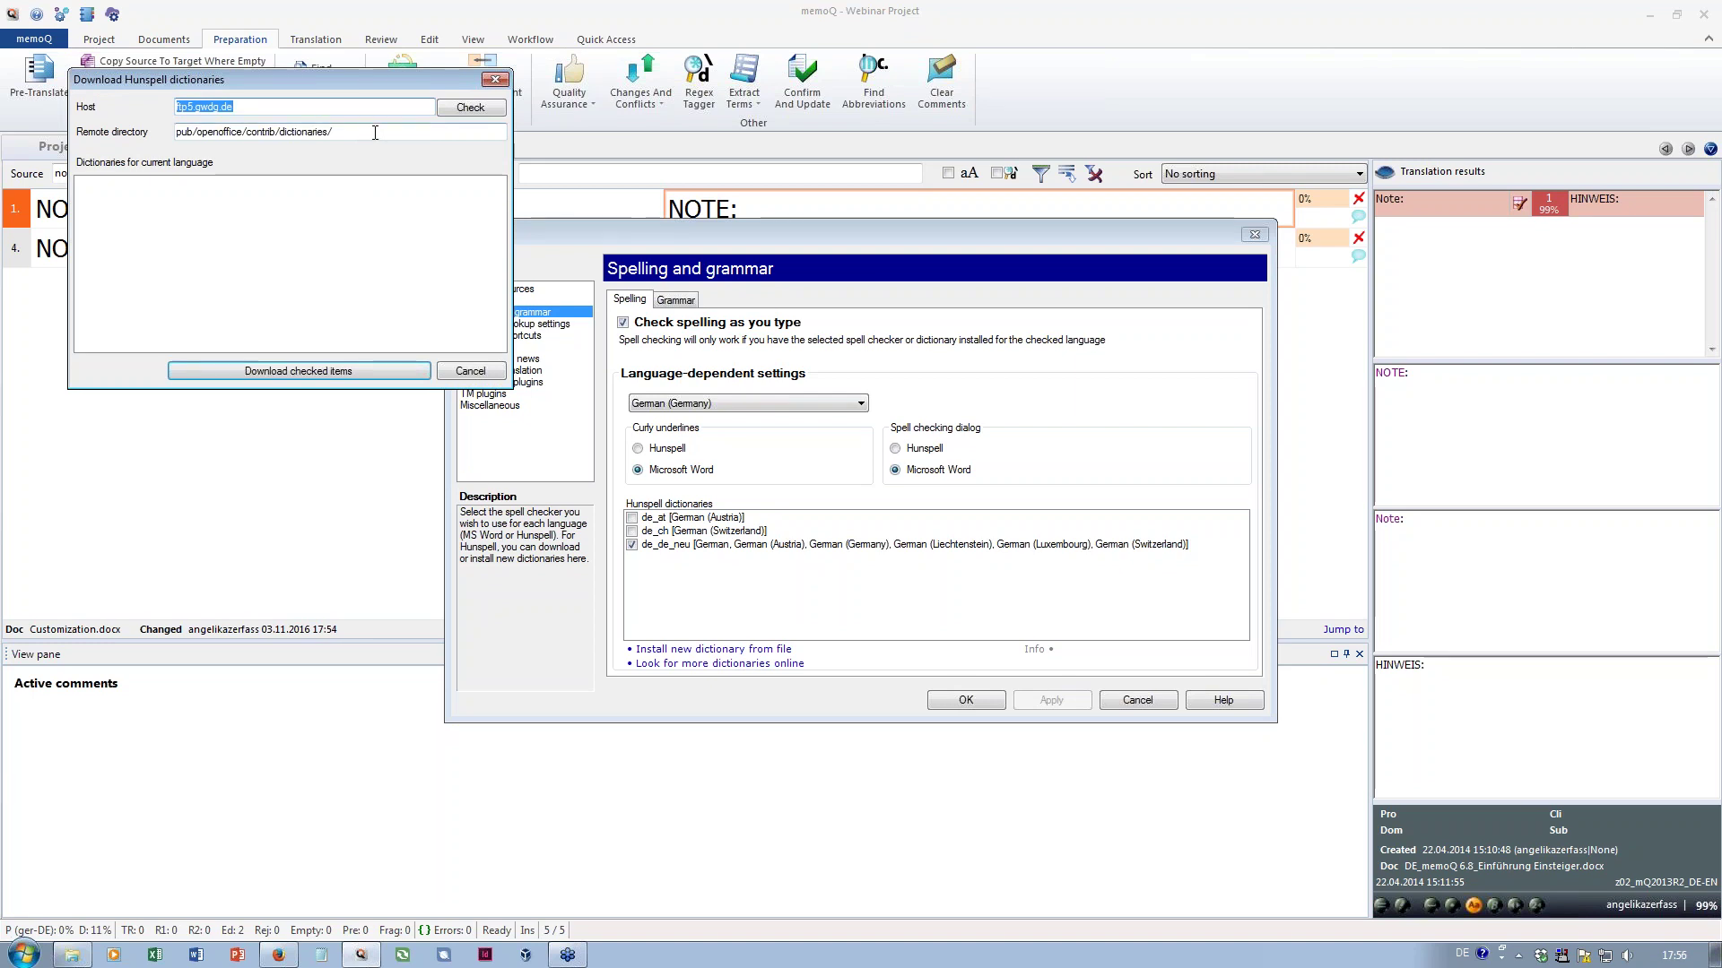
key("Tab")
key("ctrl+c")
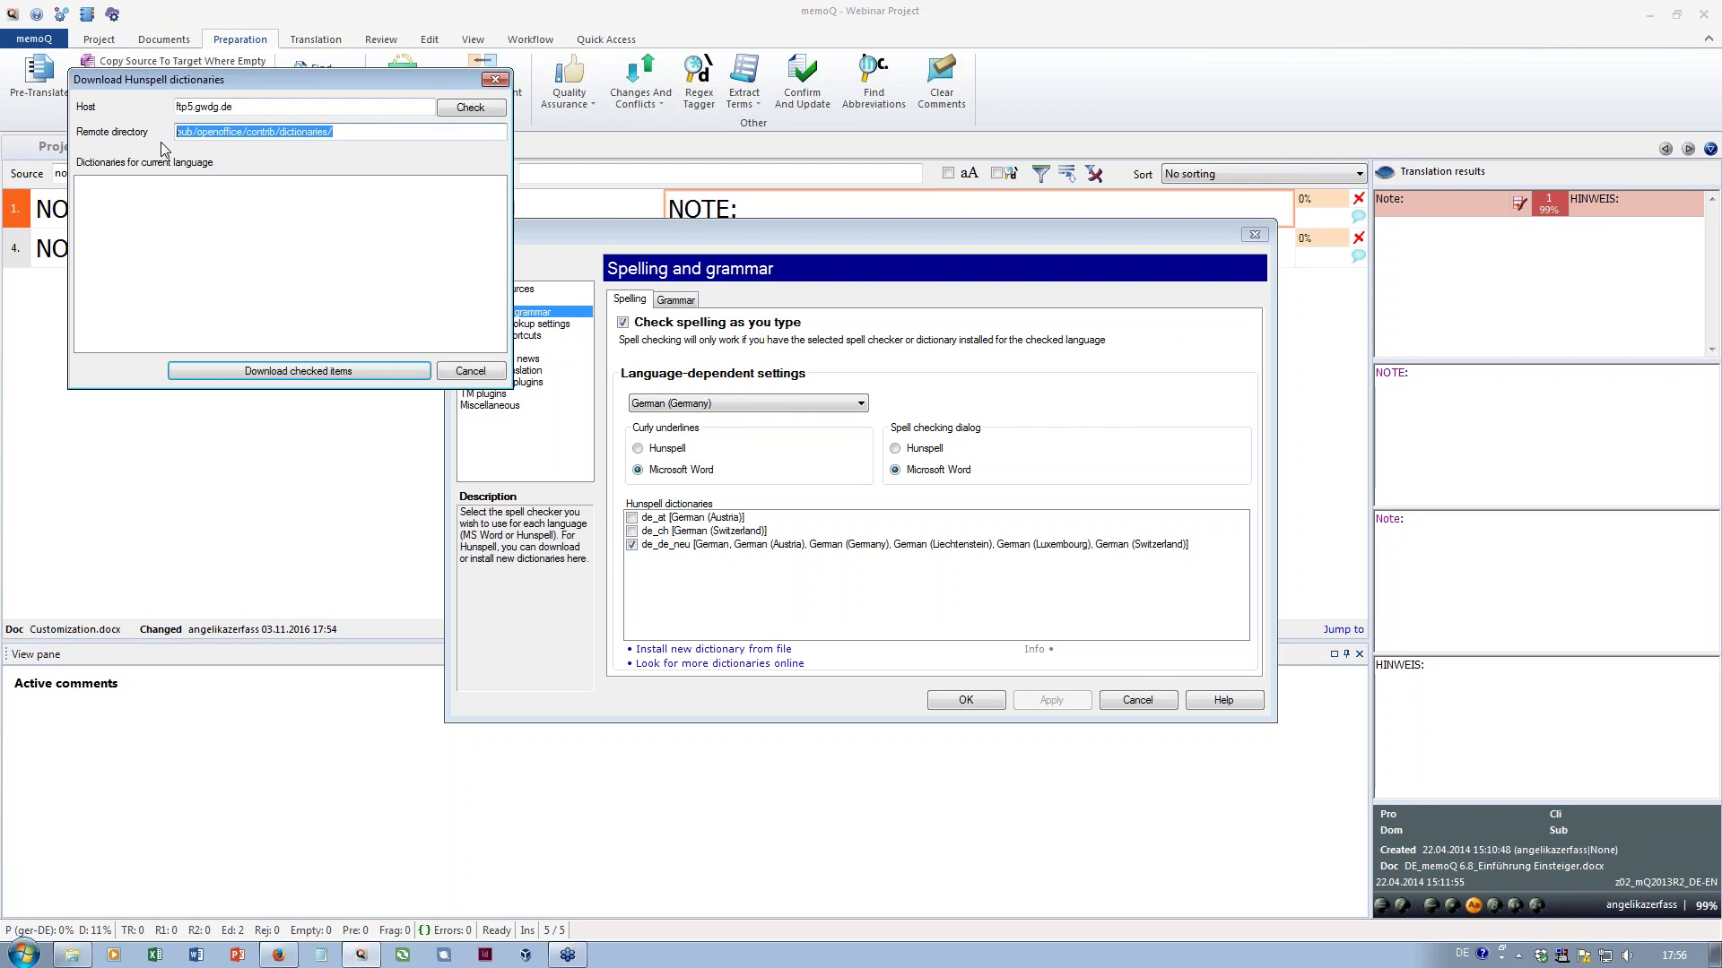
Switch to Firefox and search for pub/openoffice/contrib/dictionaries/, then return to memoQ and cancel the dictionary download
left_click(281, 958)
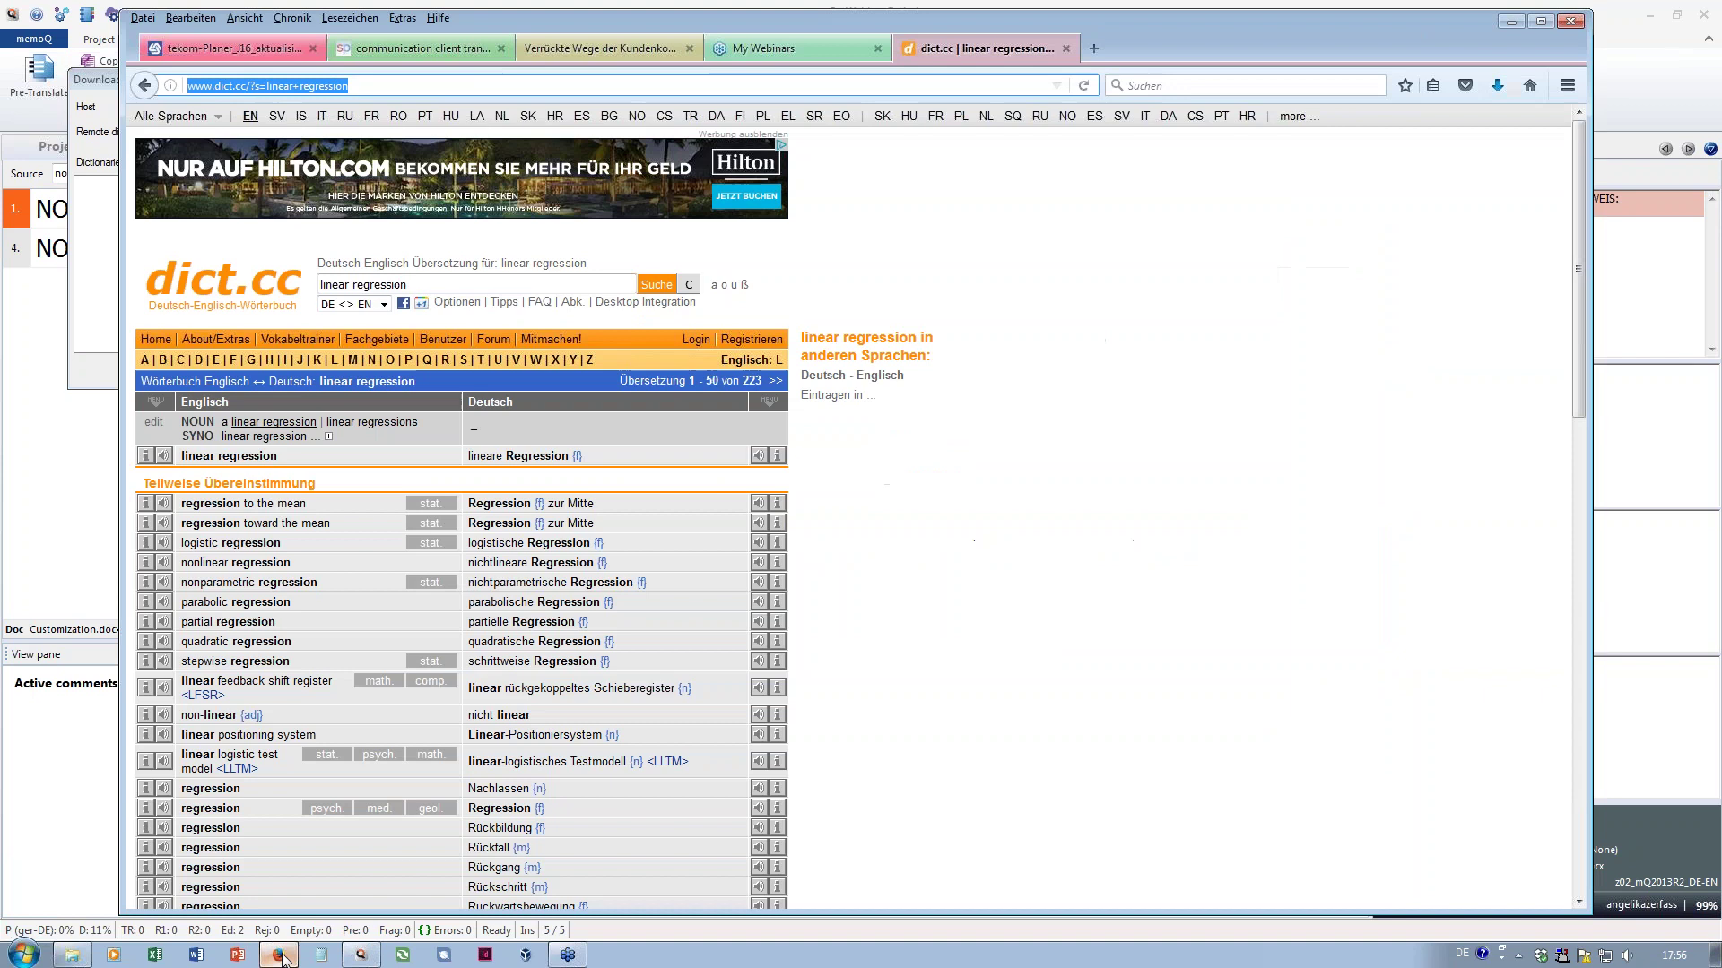
left_click(880, 87)
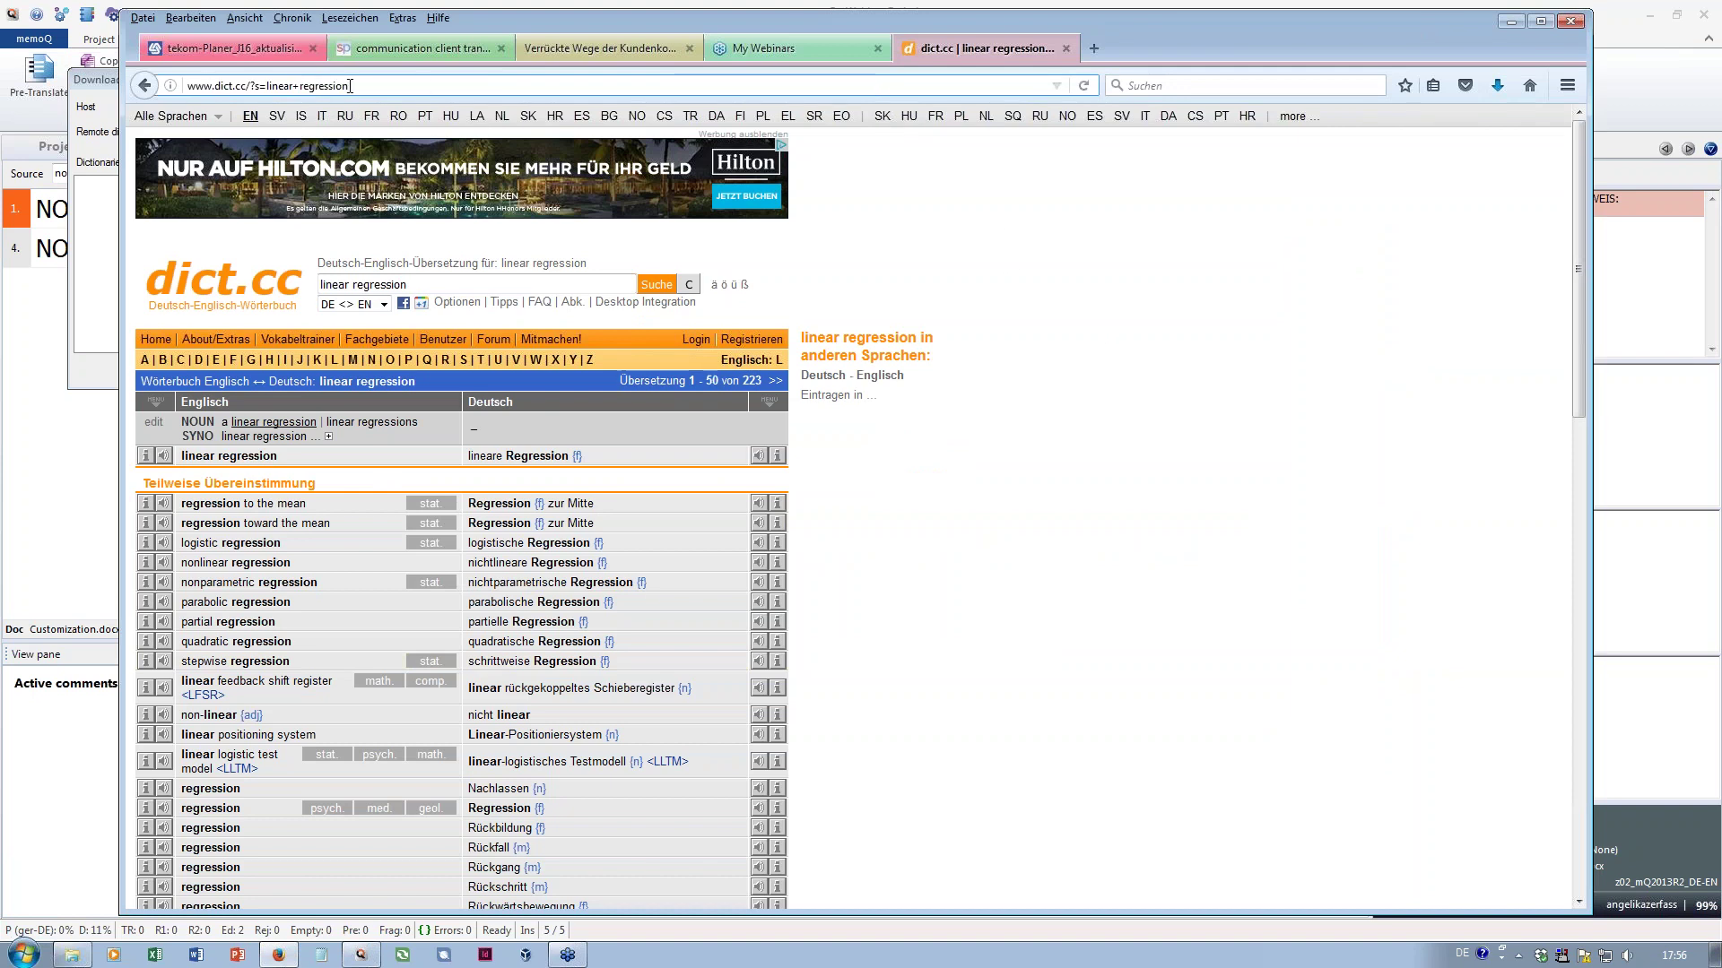
key("ctrl+a")
key("ctrl+v")
key("Return")
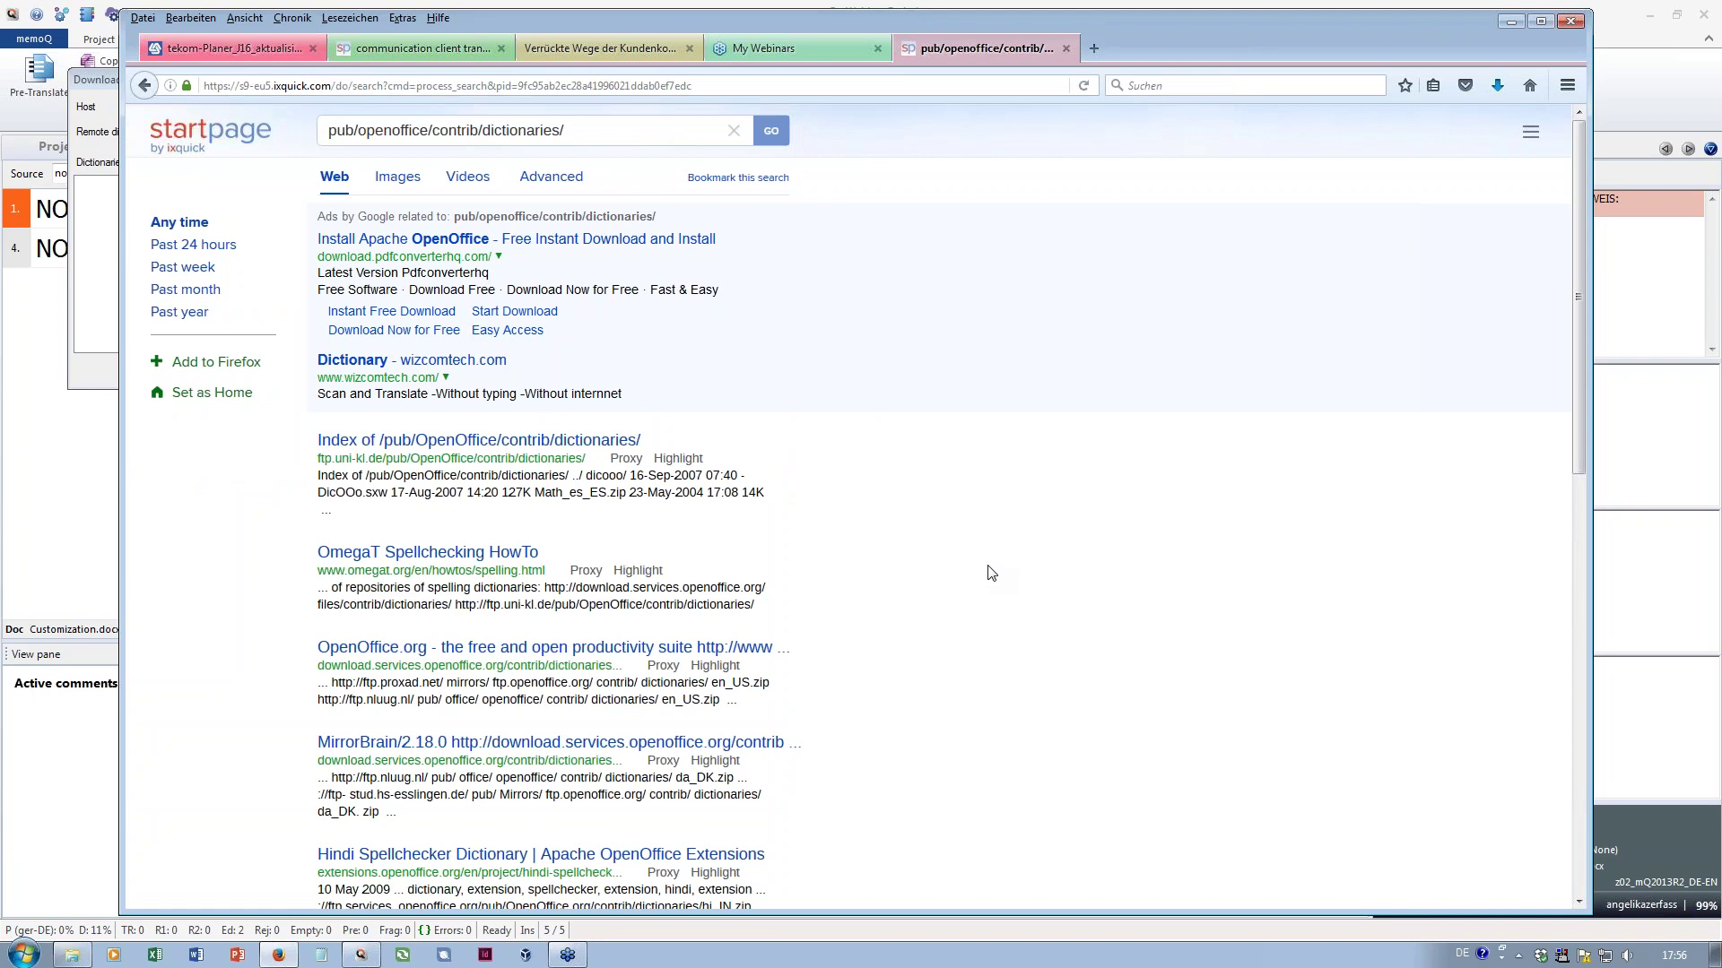
left_click(1513, 23)
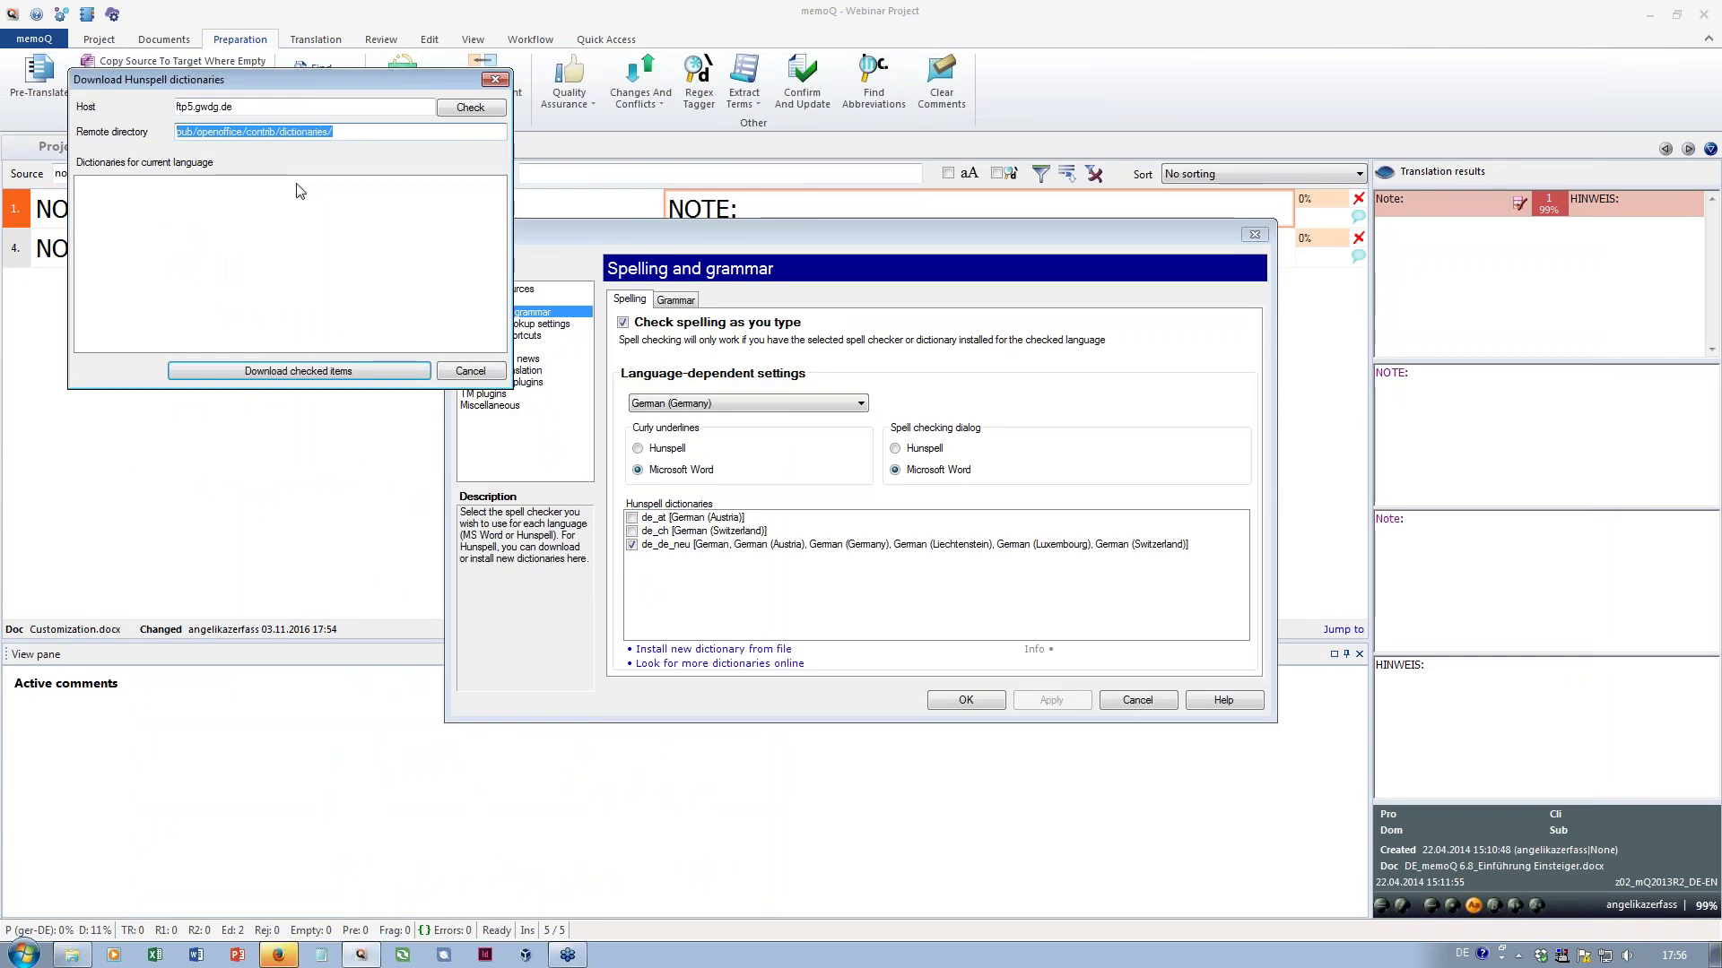
left_click(470, 371)
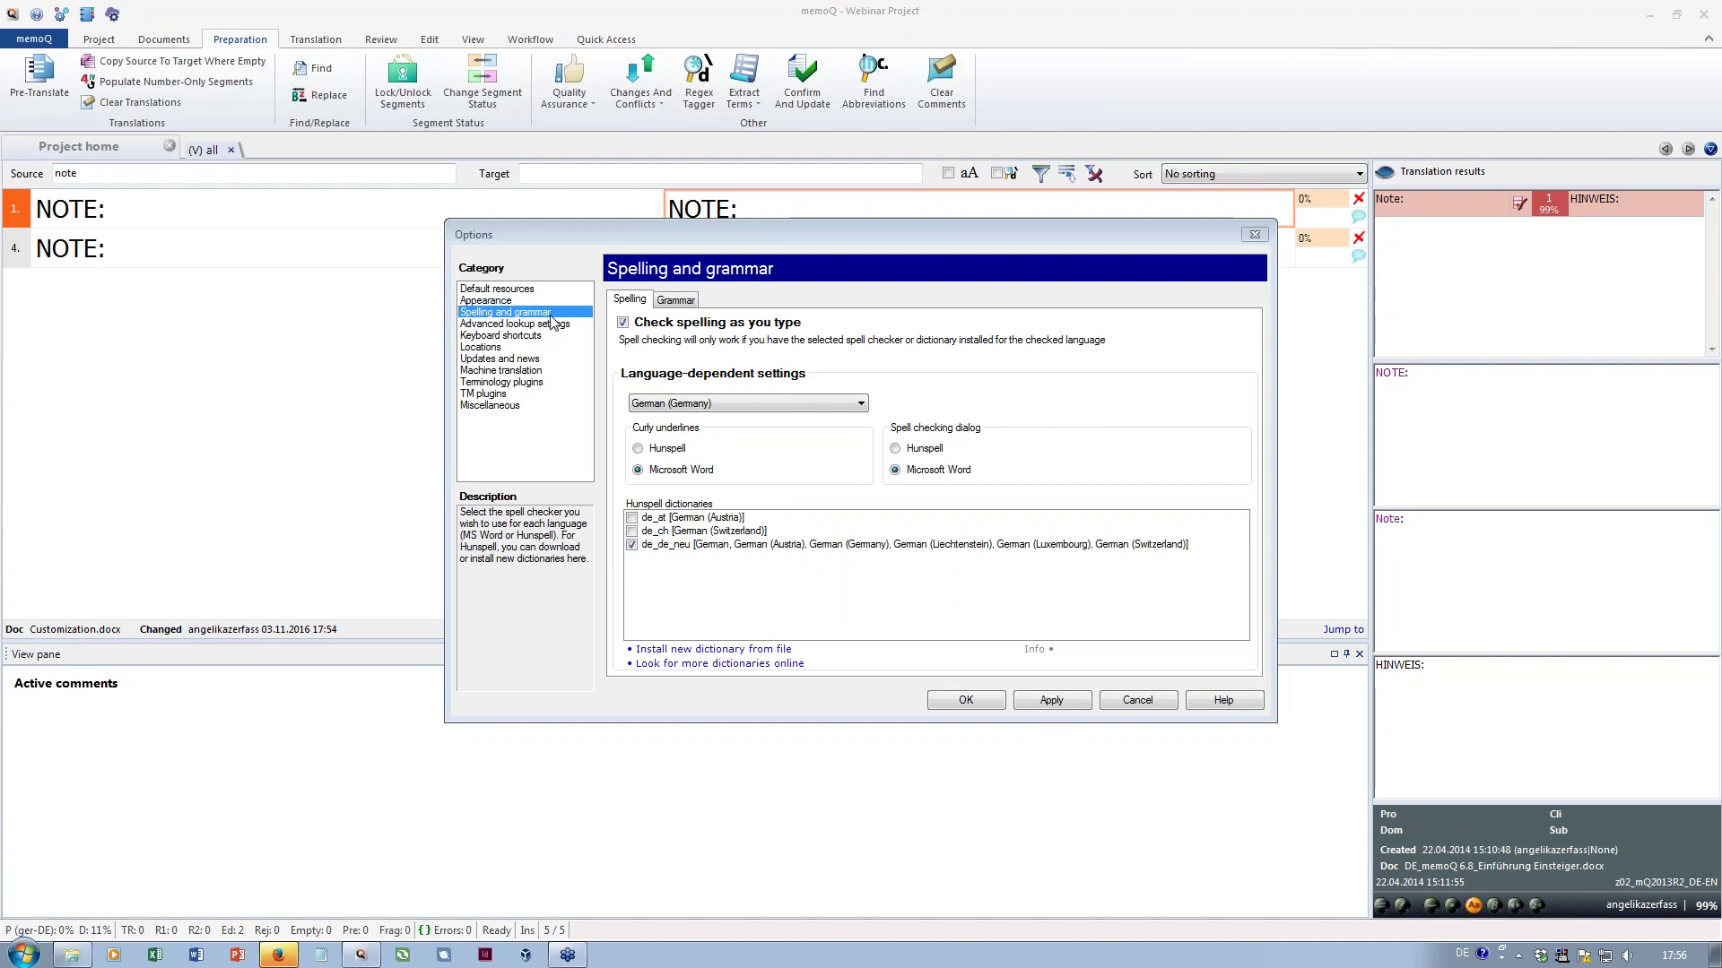
View the spelling settings for Spanish (Spain), then set the English (United Kingdom) curly underlines to use Microsoft Word
left_click(749, 403)
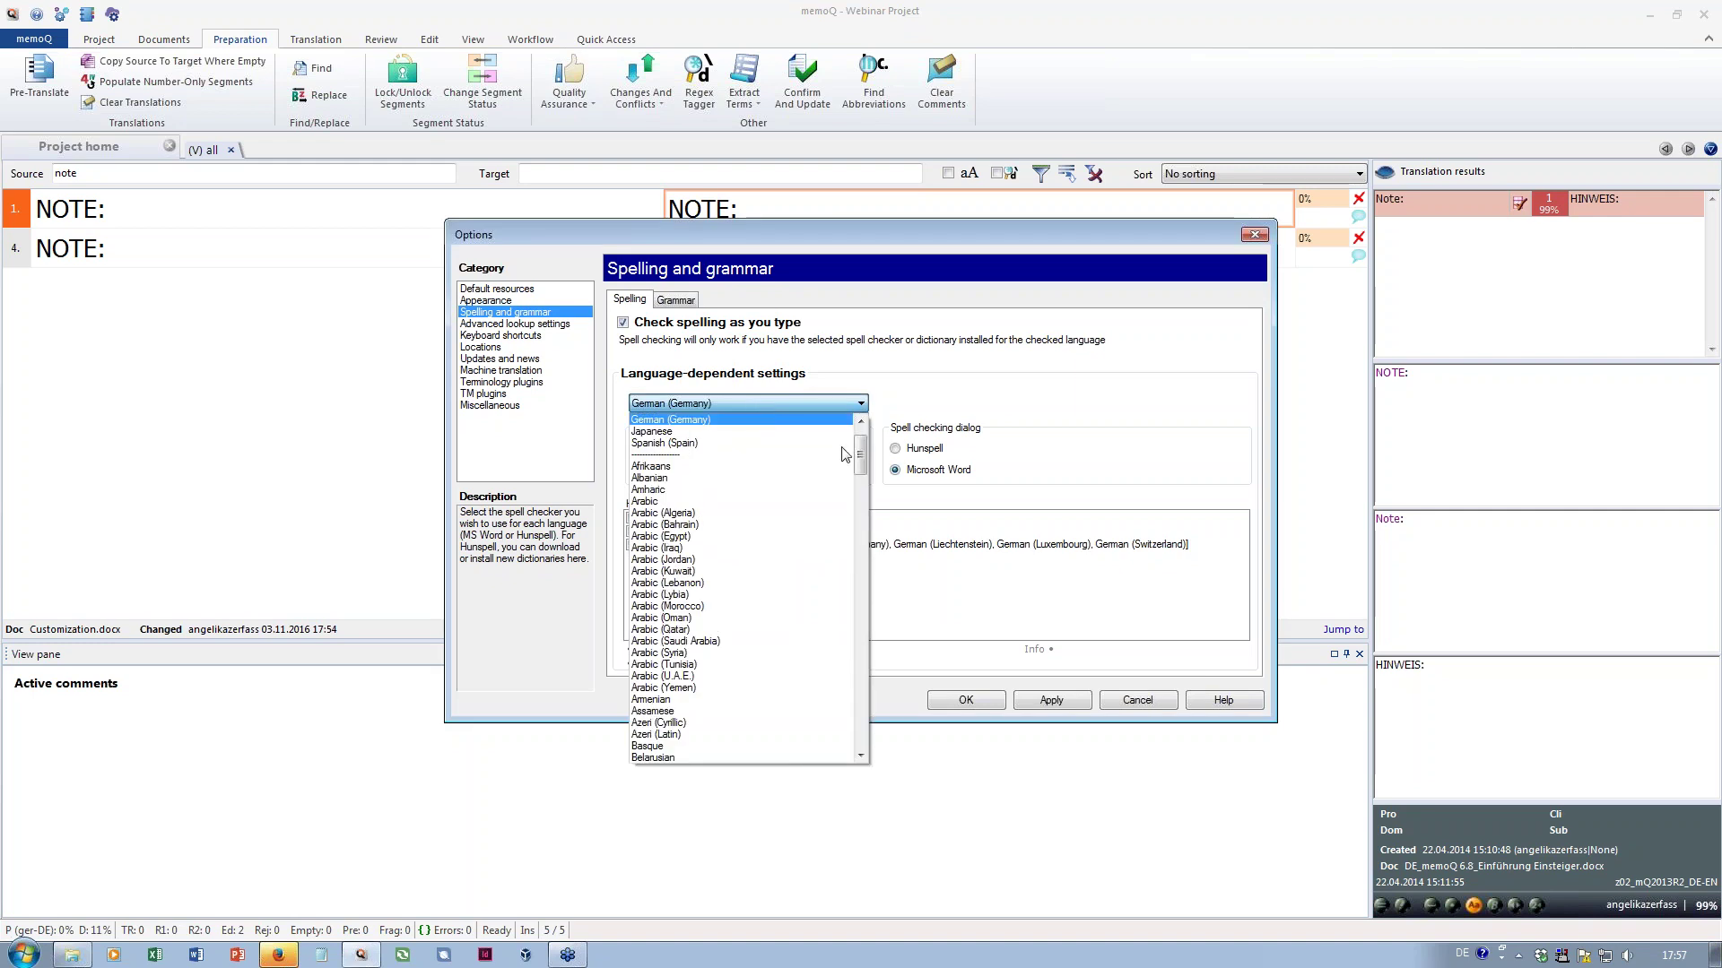
left_click_drag(861, 462, 860, 429)
left_click(757, 491)
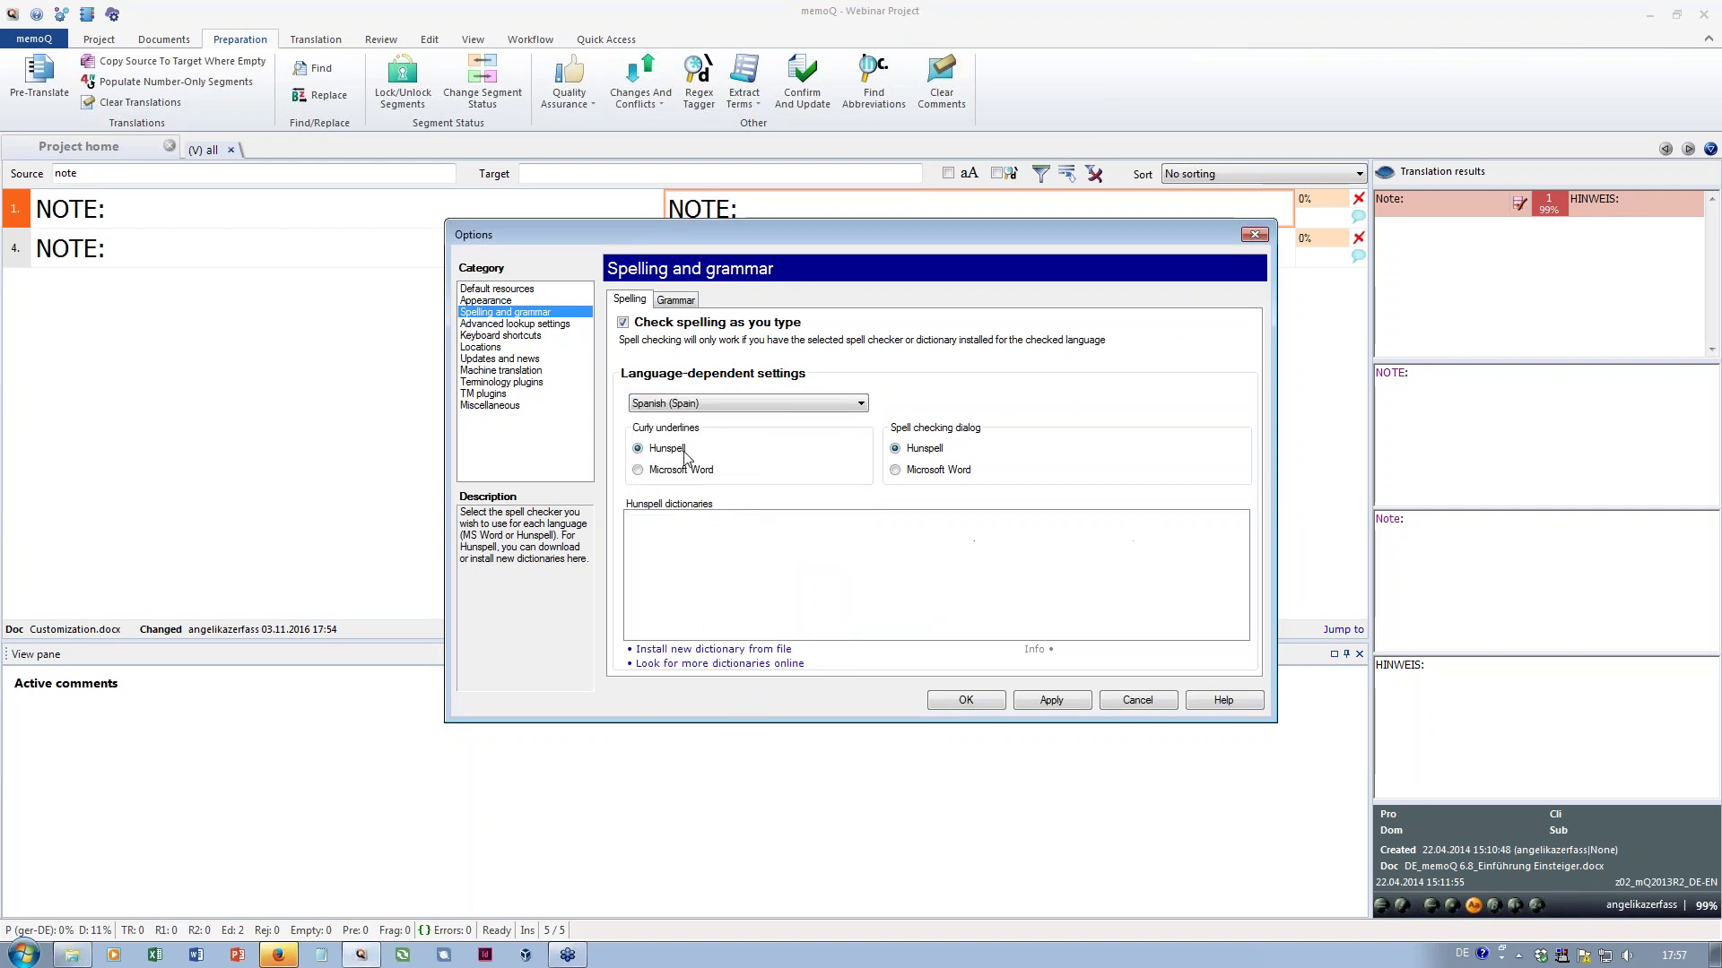
left_click(788, 403)
scroll(782, 416, "up", 2)
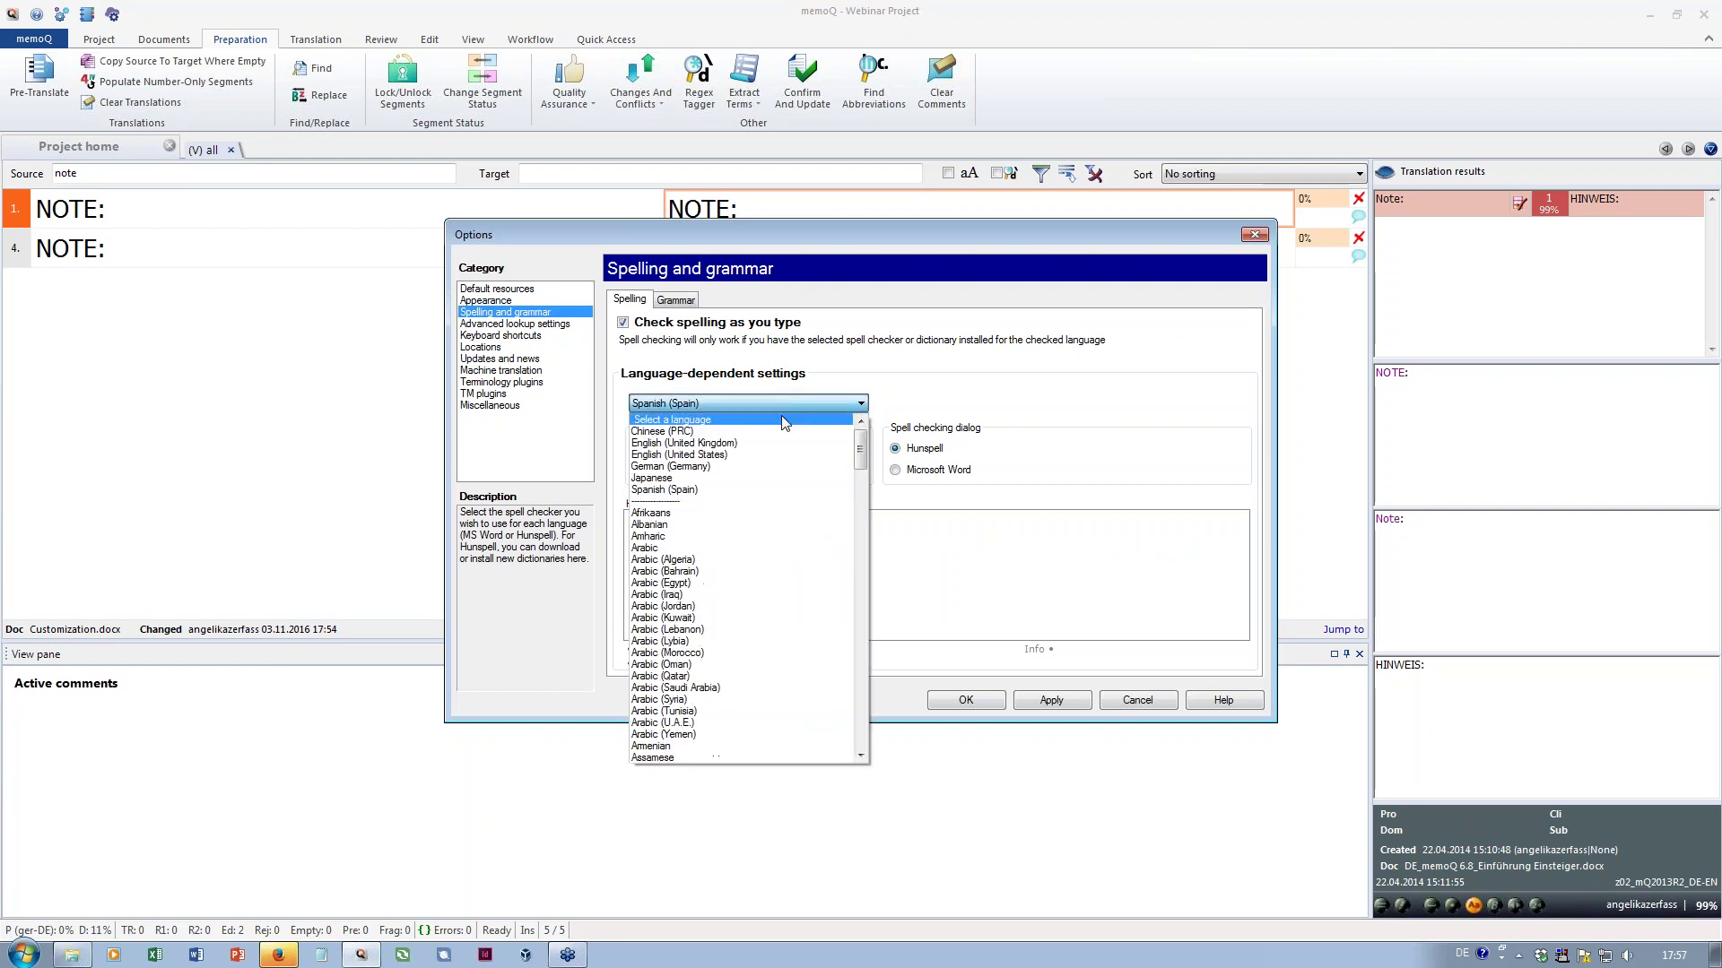
left_click(760, 443)
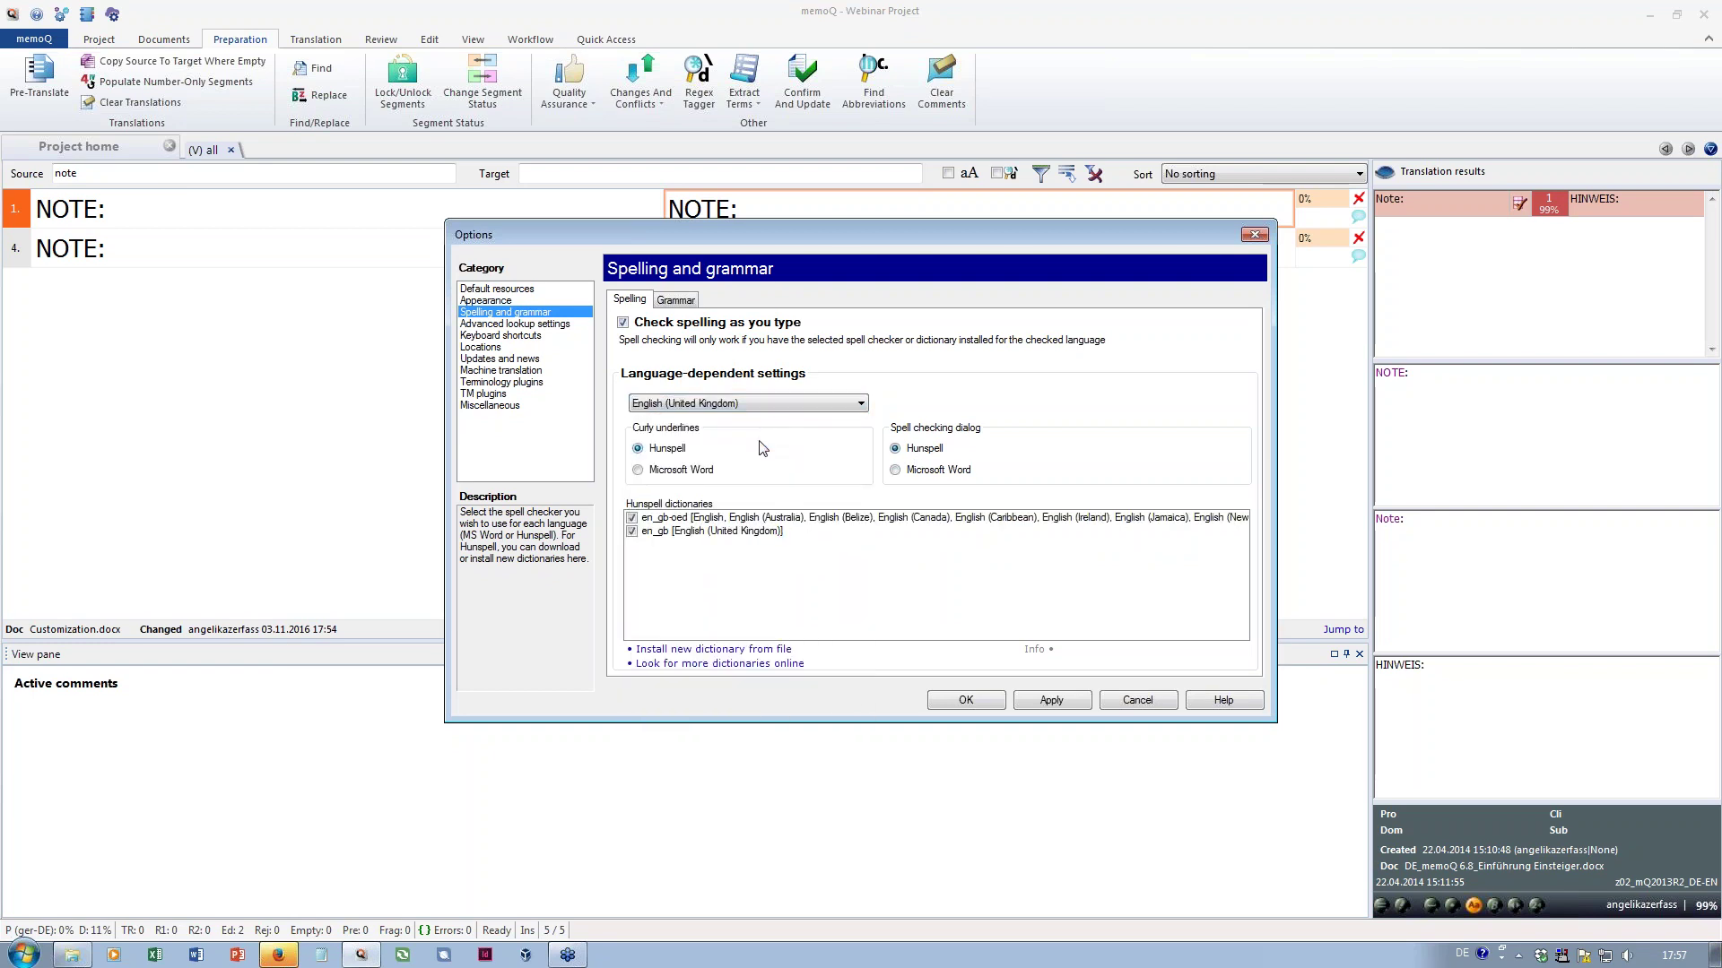
left_click(686, 472)
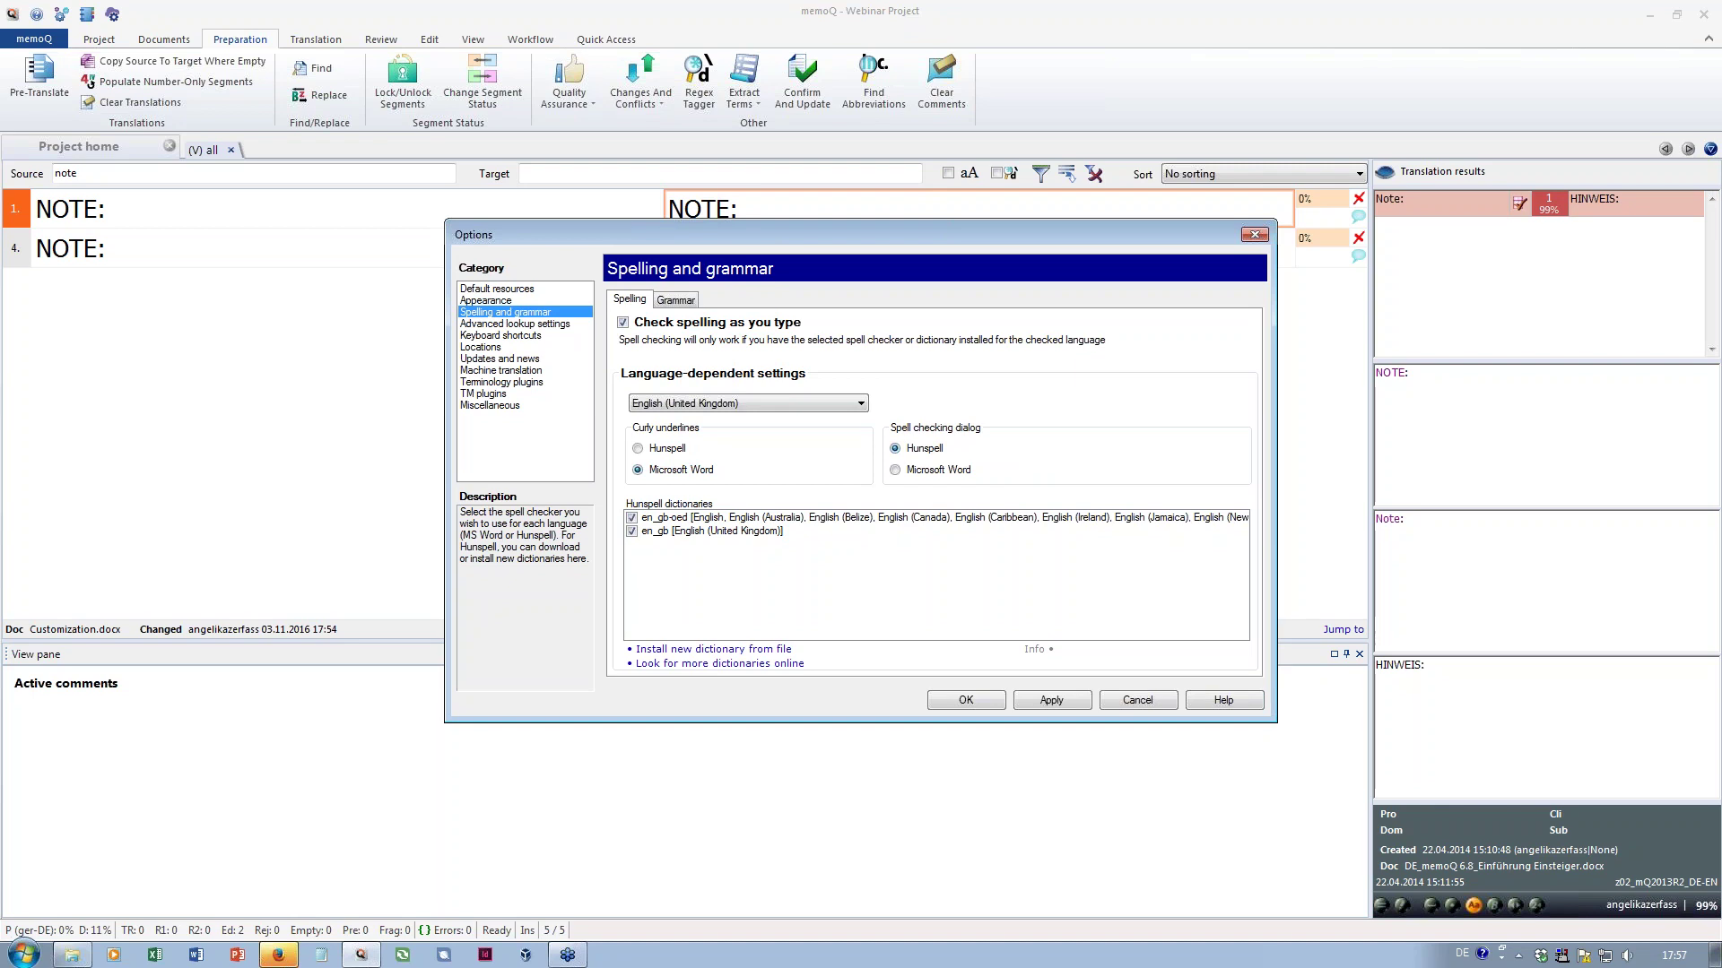
Try closing the options, decline to discard the changes, and switch "Check spelling as you type" off and back on
left_click(1254, 236)
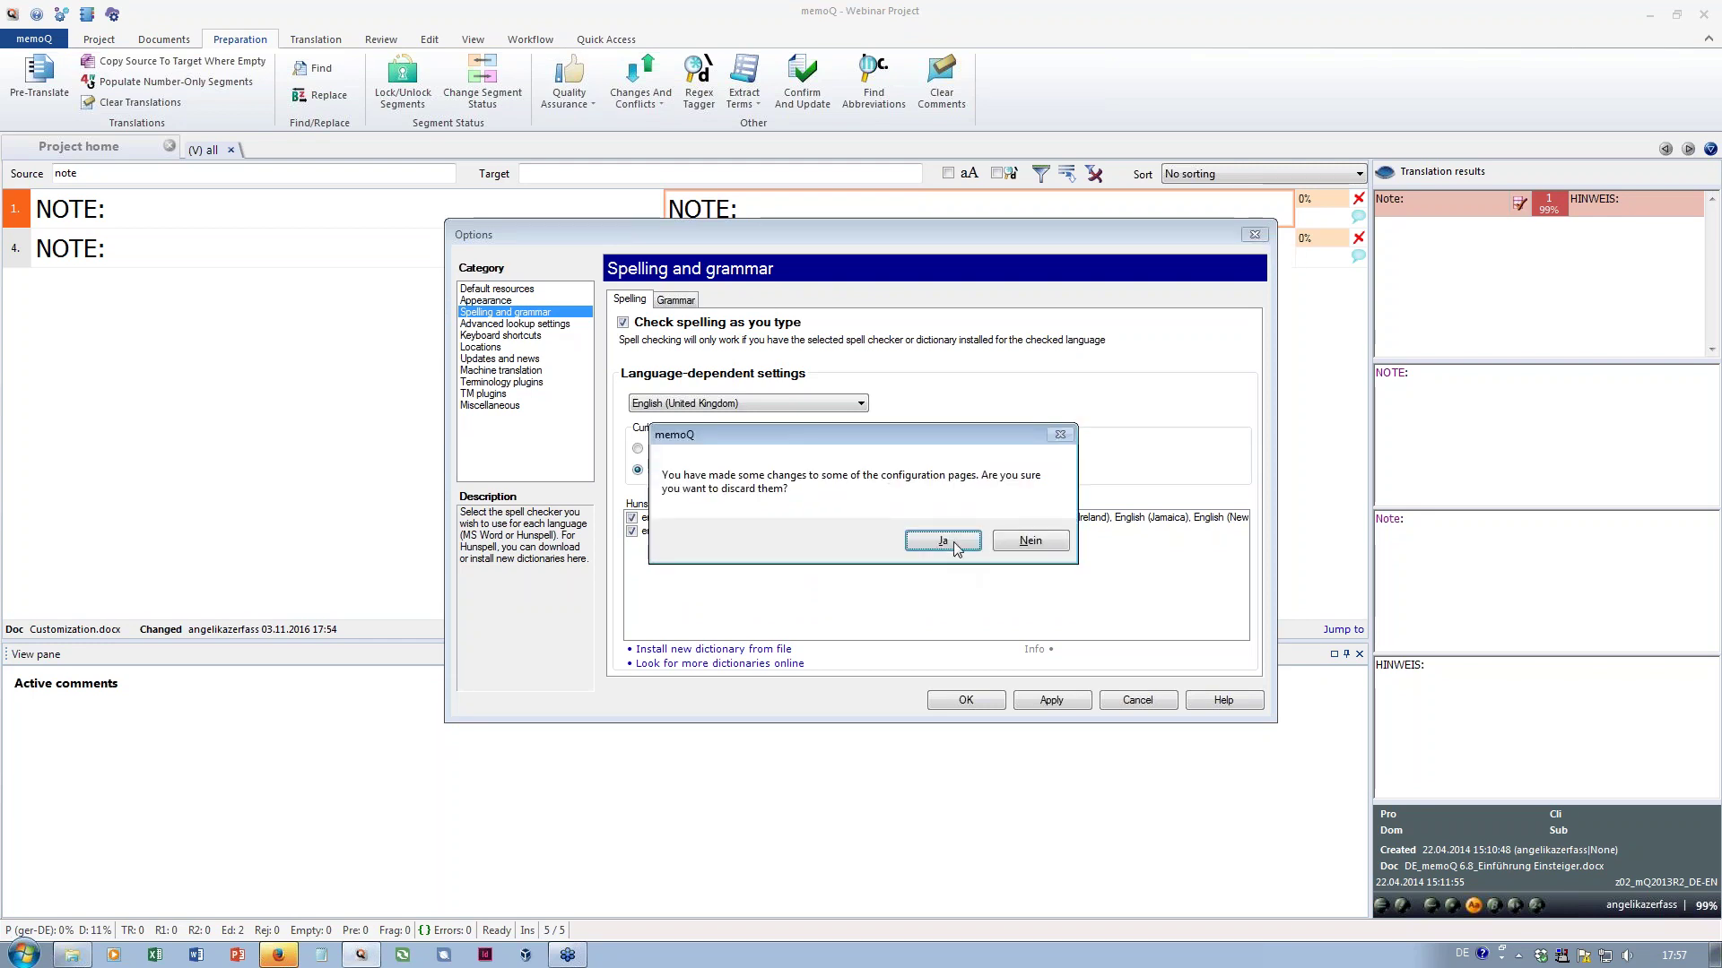
left_click(1013, 545)
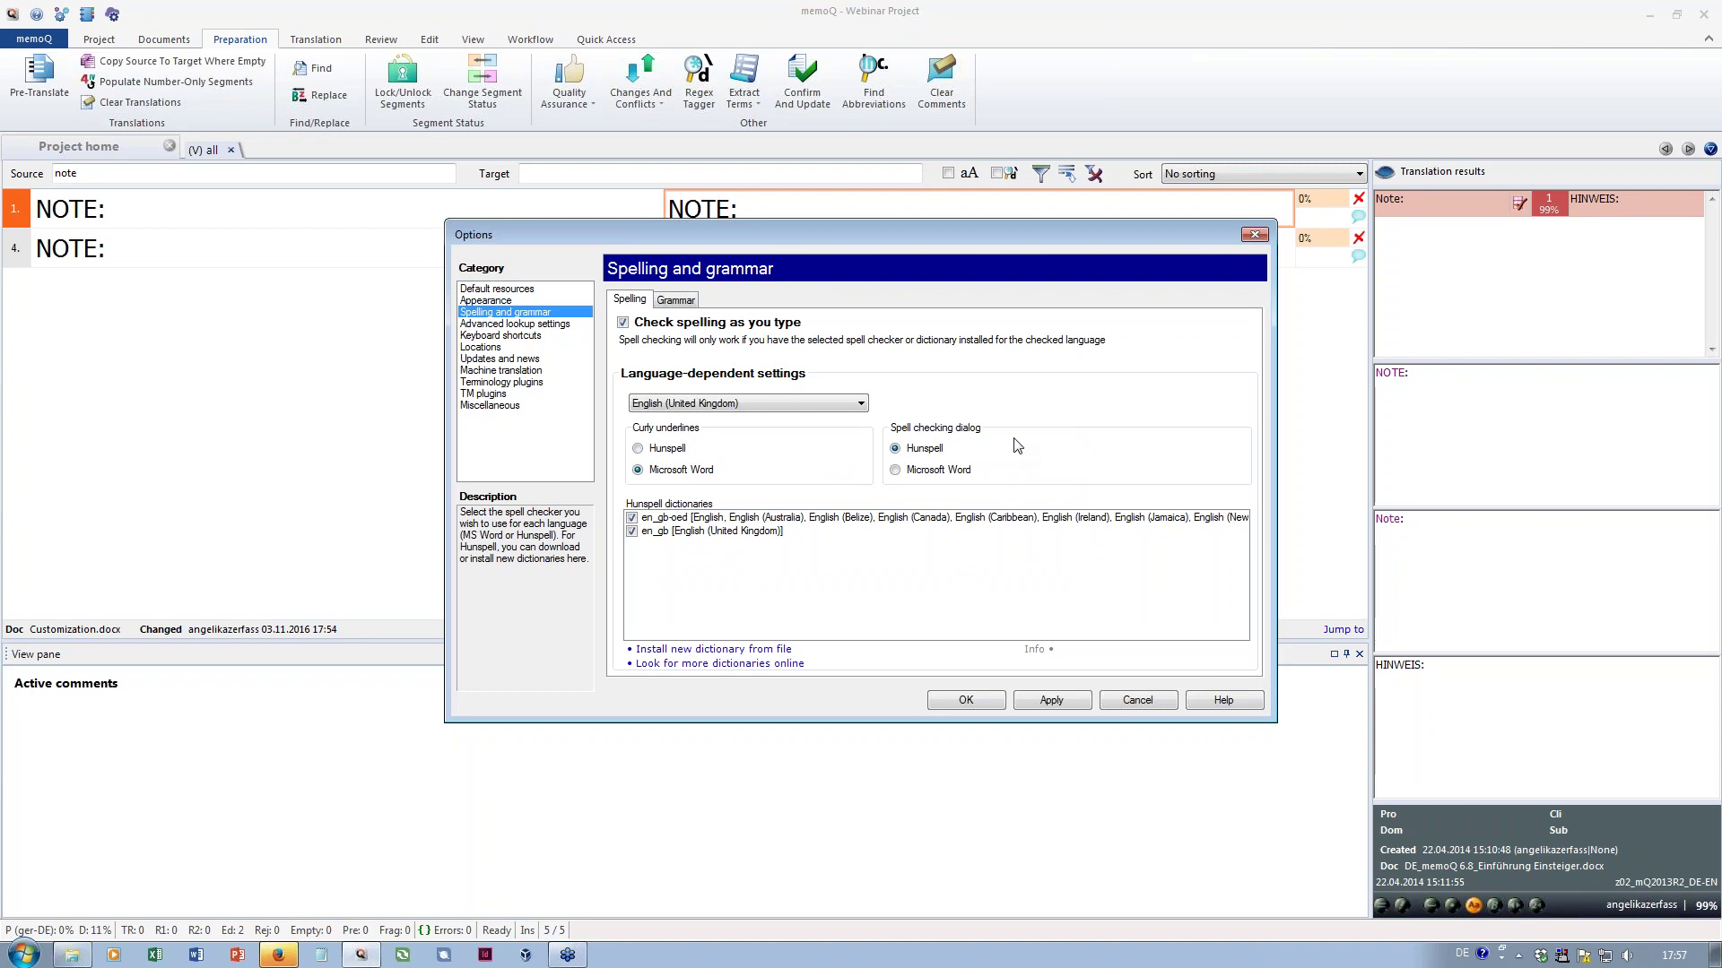
left_click(623, 325)
left_click(623, 325)
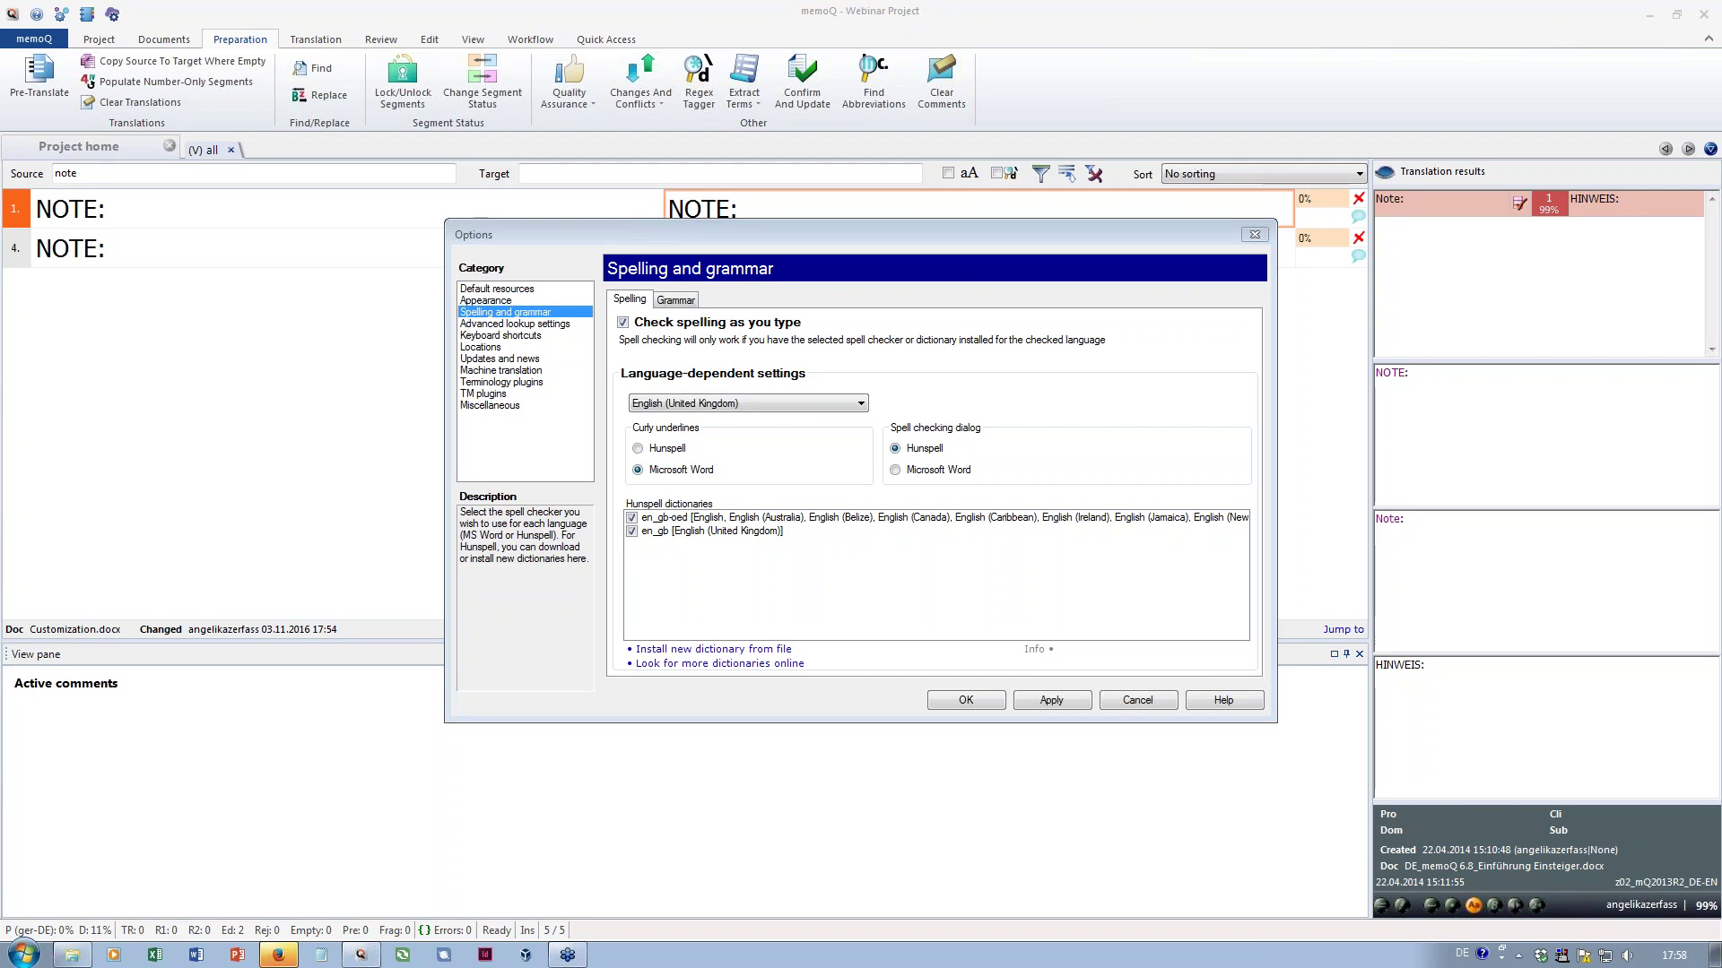
Review the installed machine translation plugins and the TM plugins with their lookup options
left_click(498, 371)
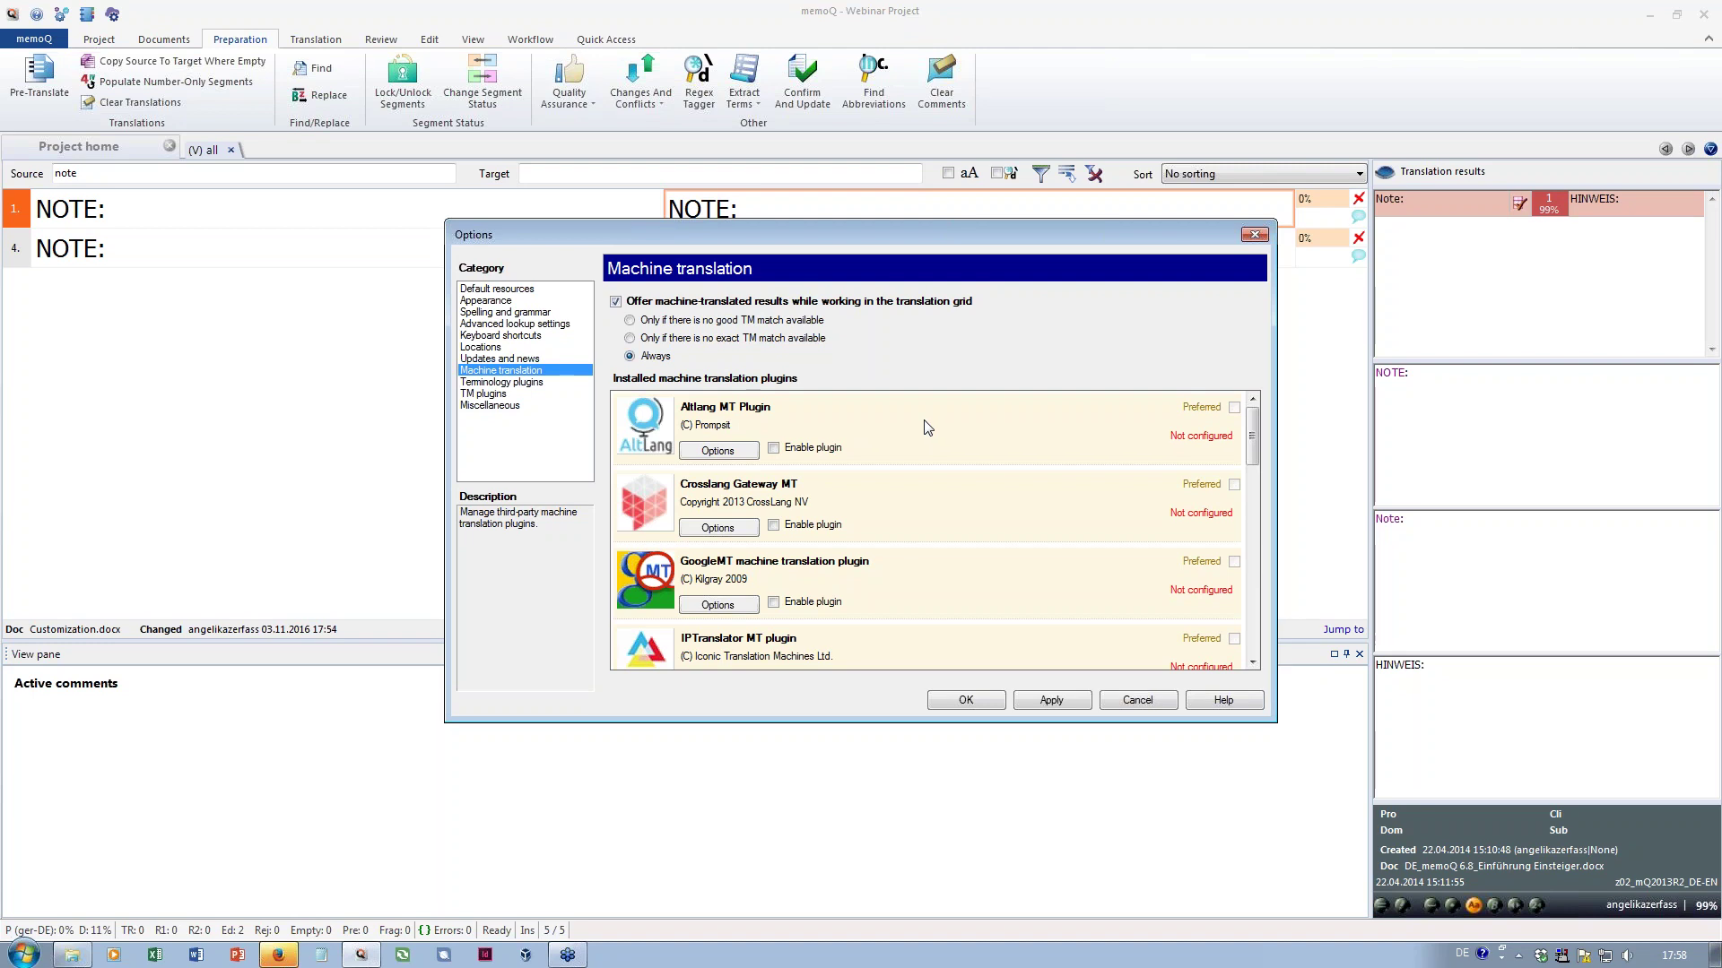
left_click(501, 396)
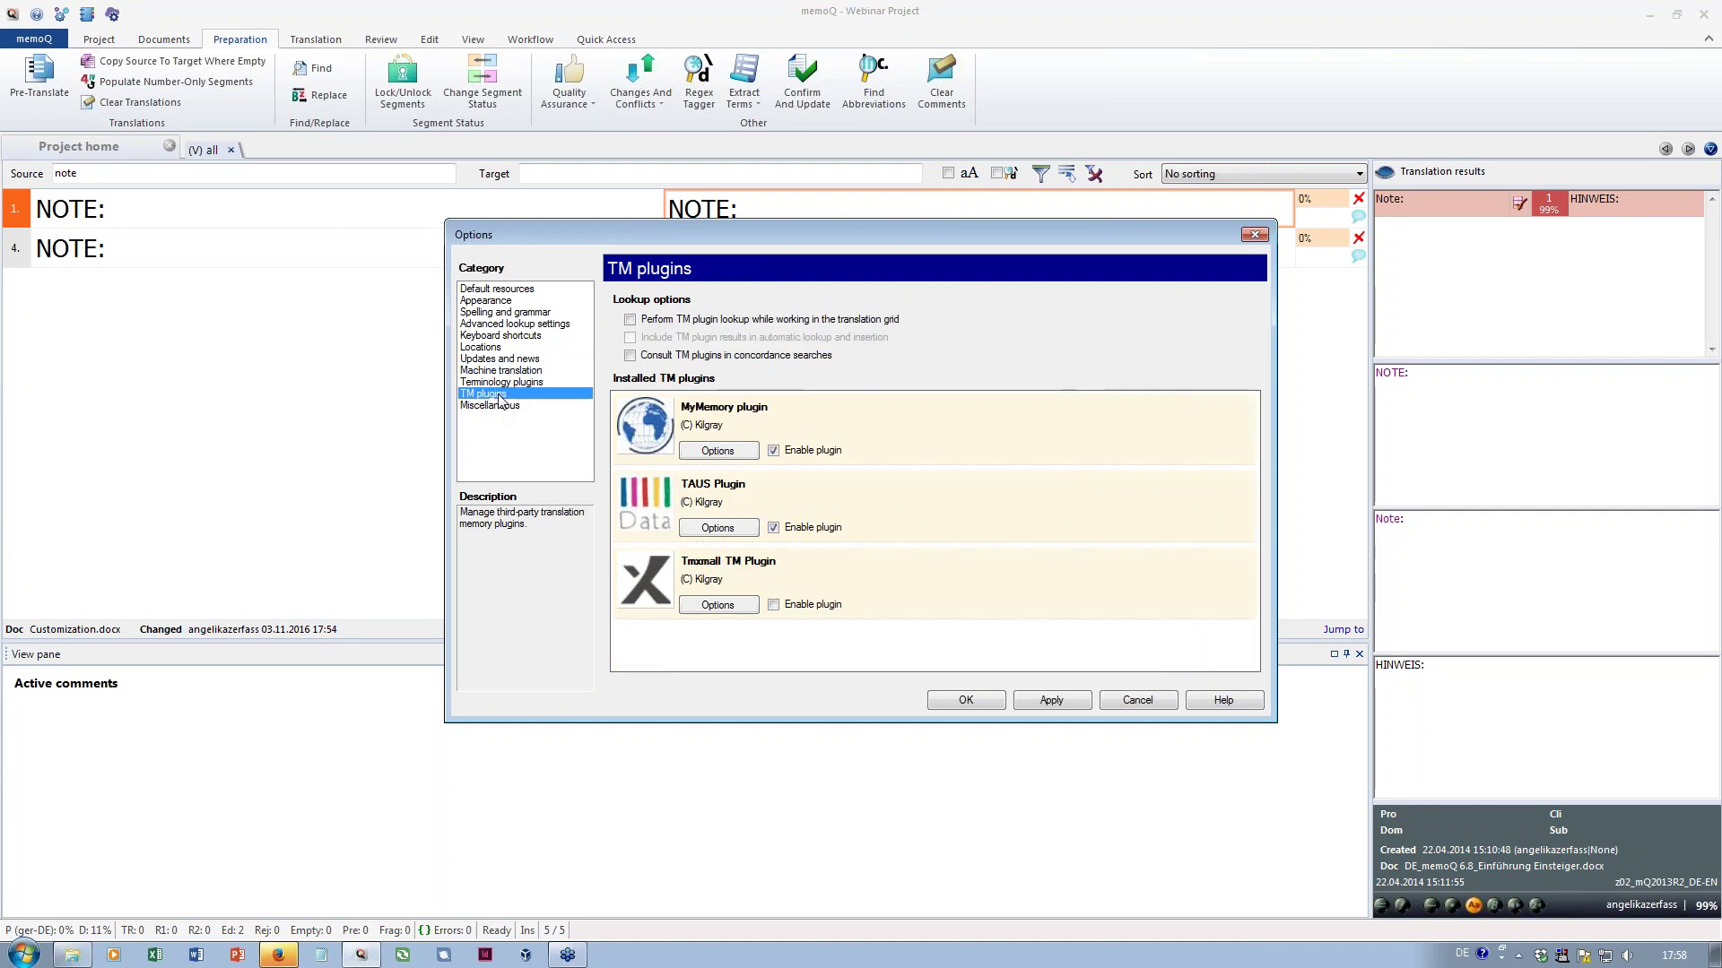
left_click(507, 371)
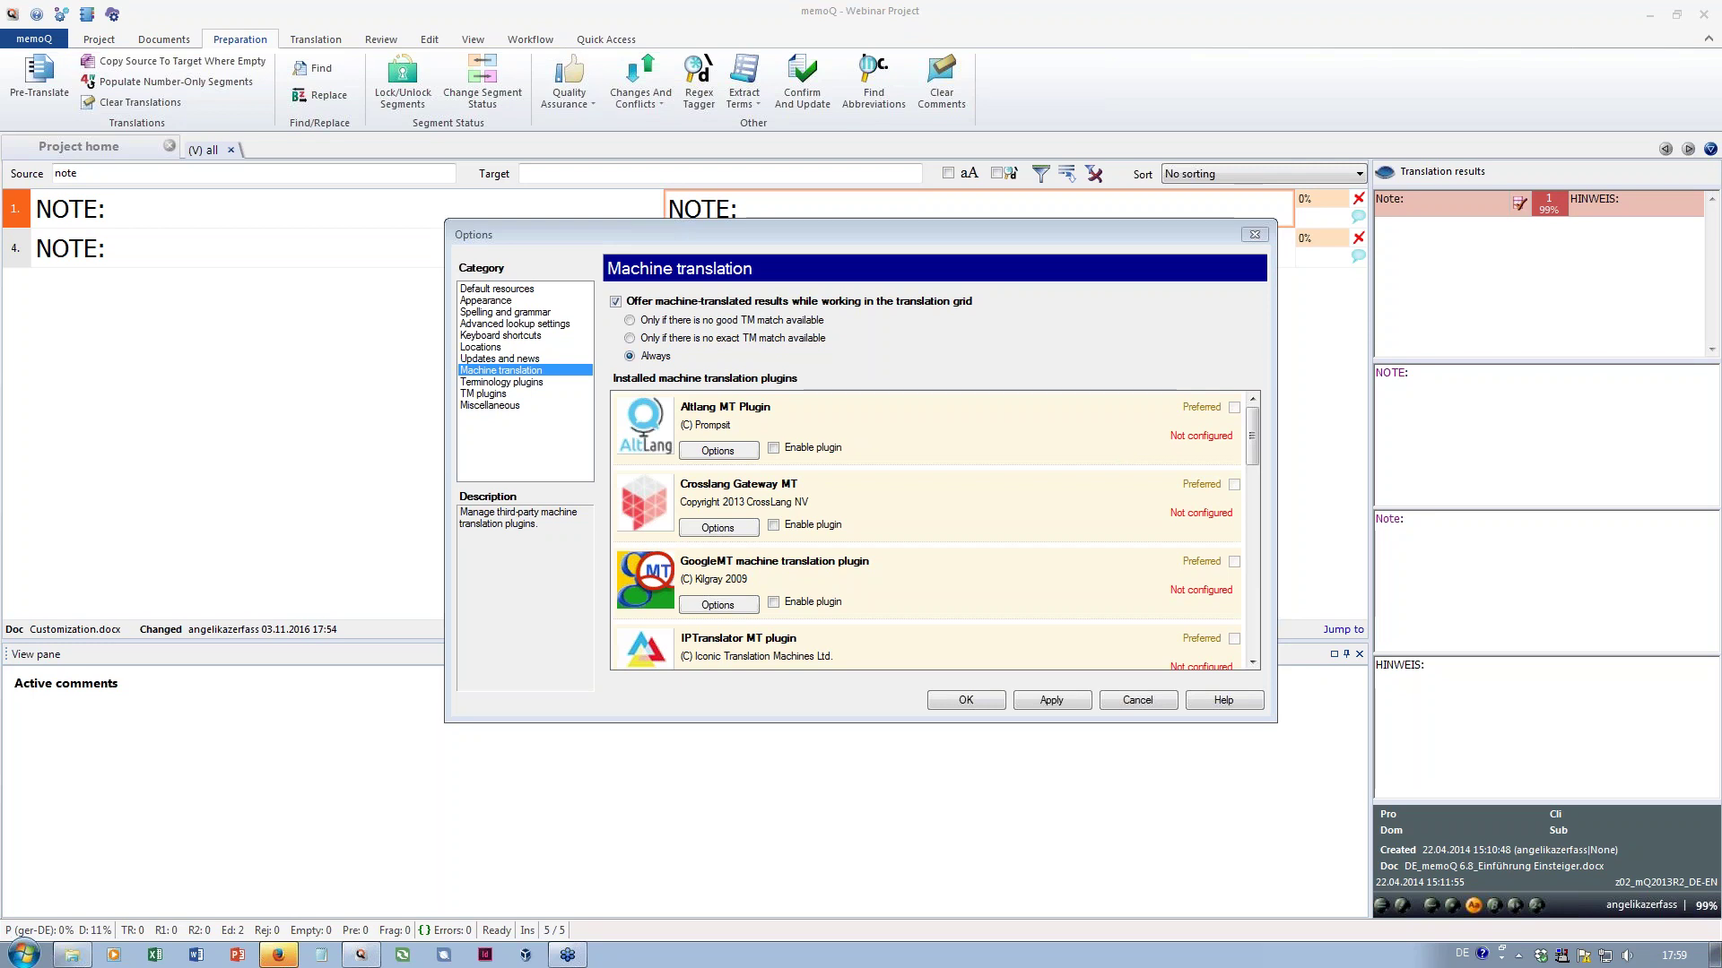
Examine the search providers in the default resource "Web search settings - EN", then cancel them and the options
left_click(478, 290)
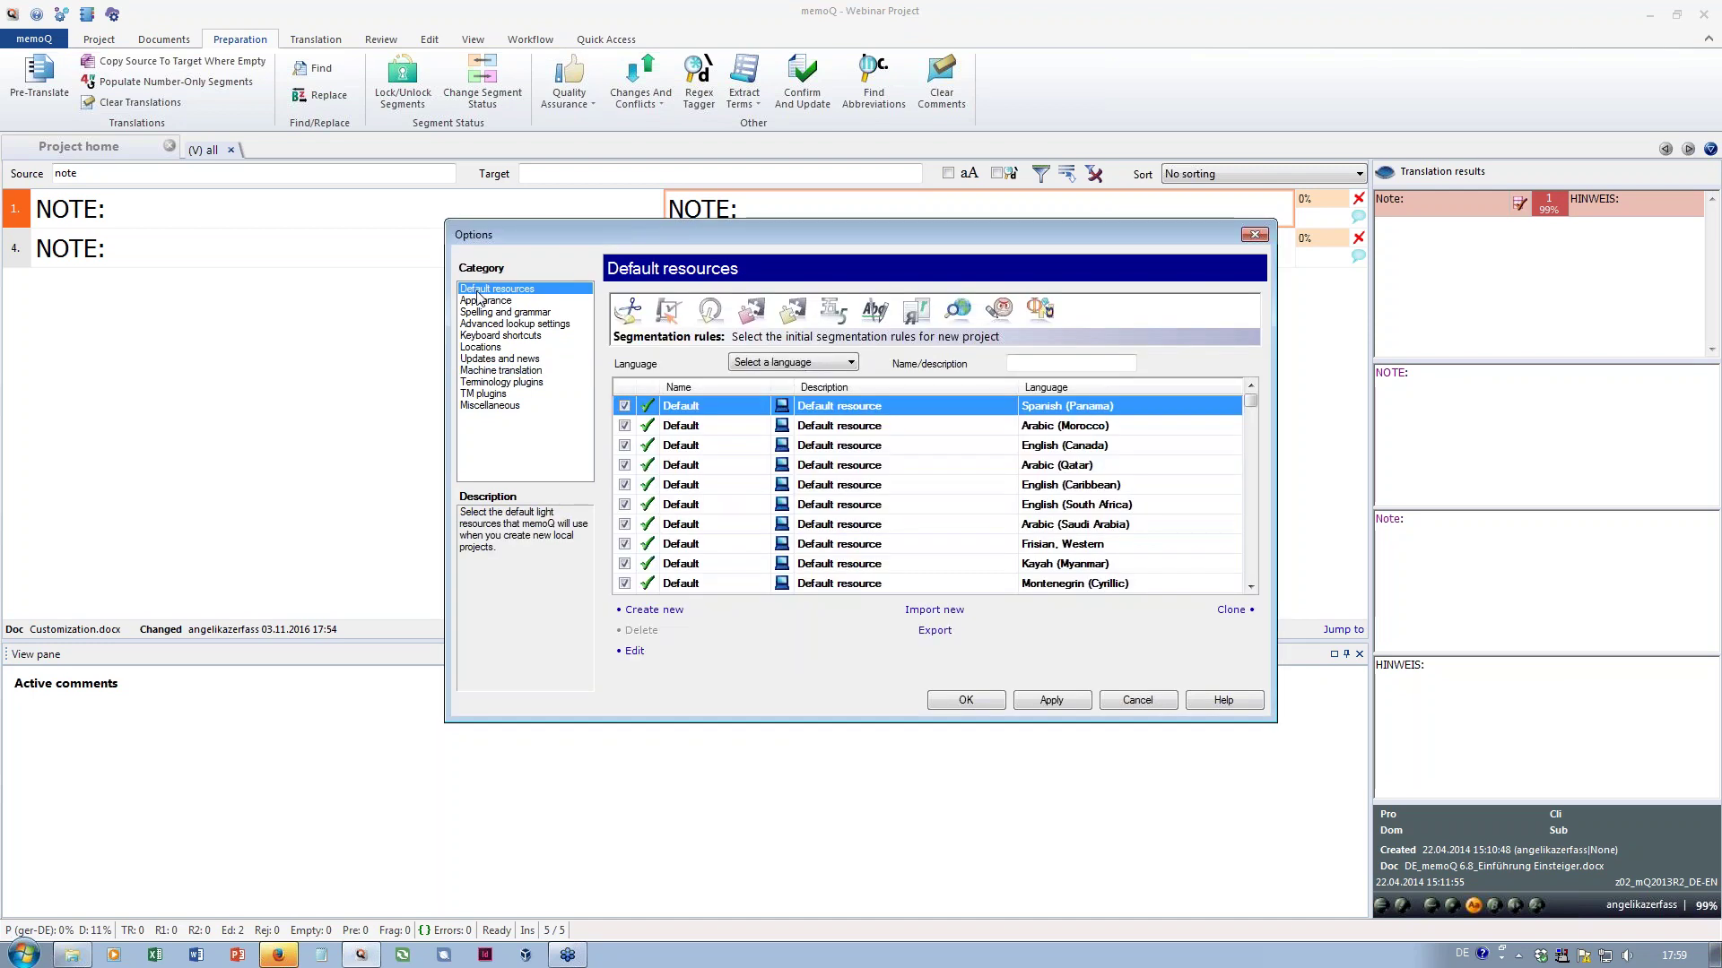
left_click(960, 311)
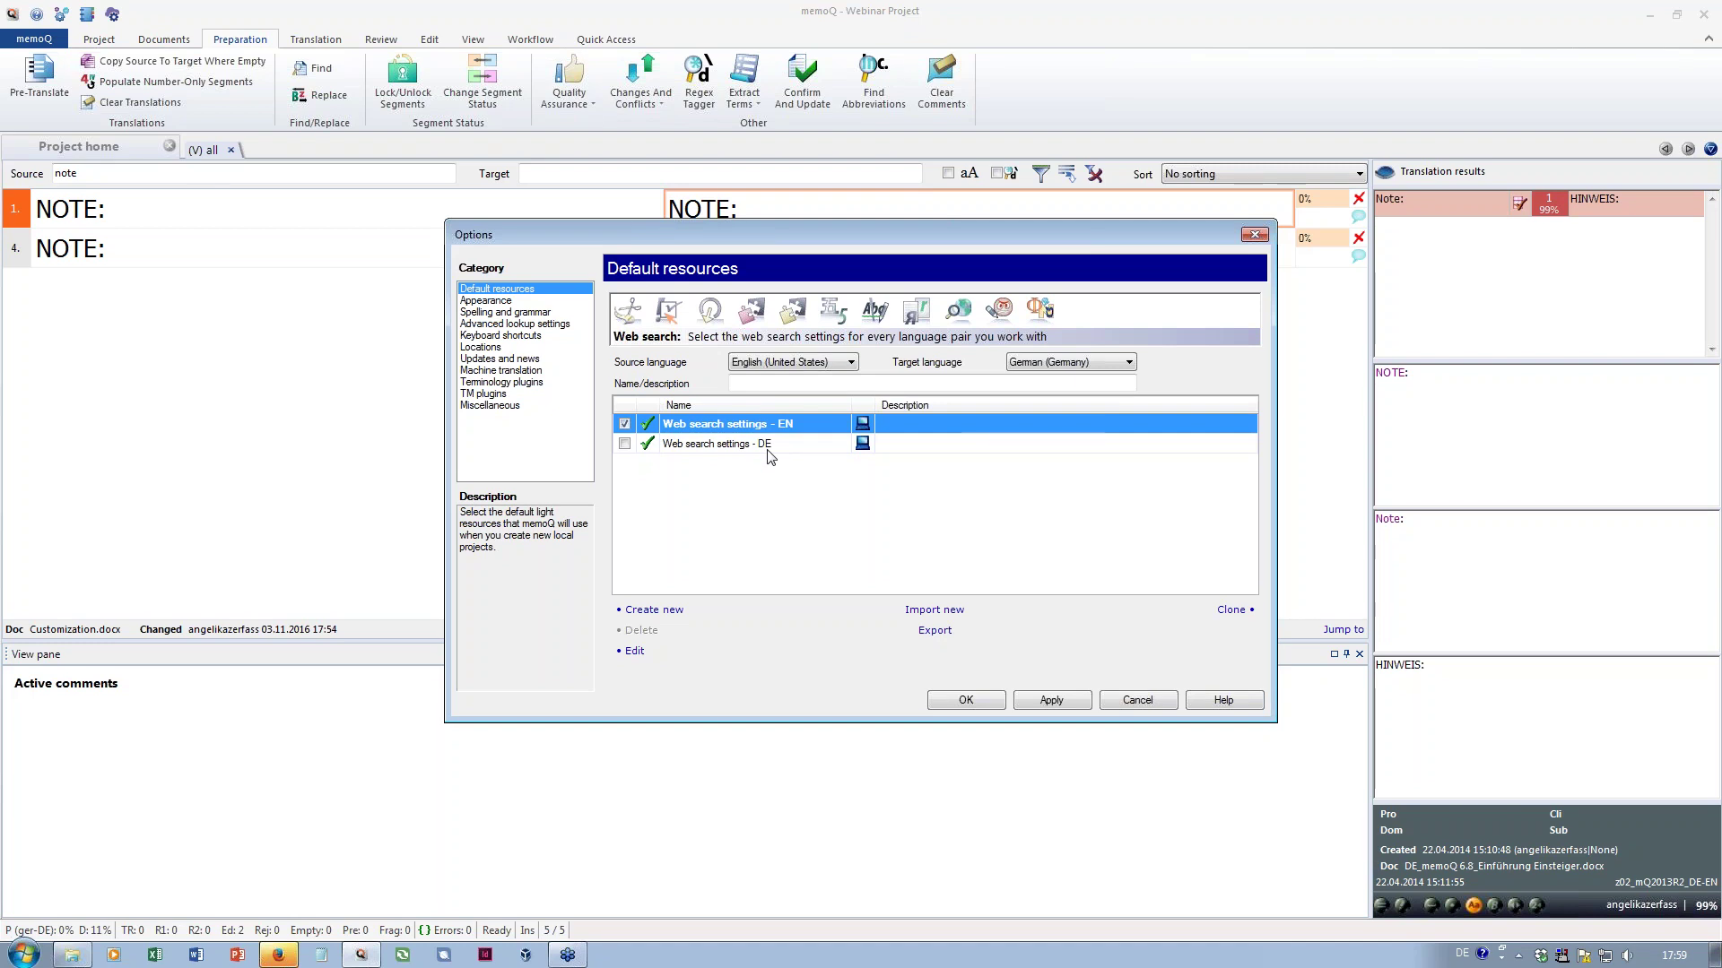
left_click(635, 652)
left_click_drag(538, 472, 538, 823)
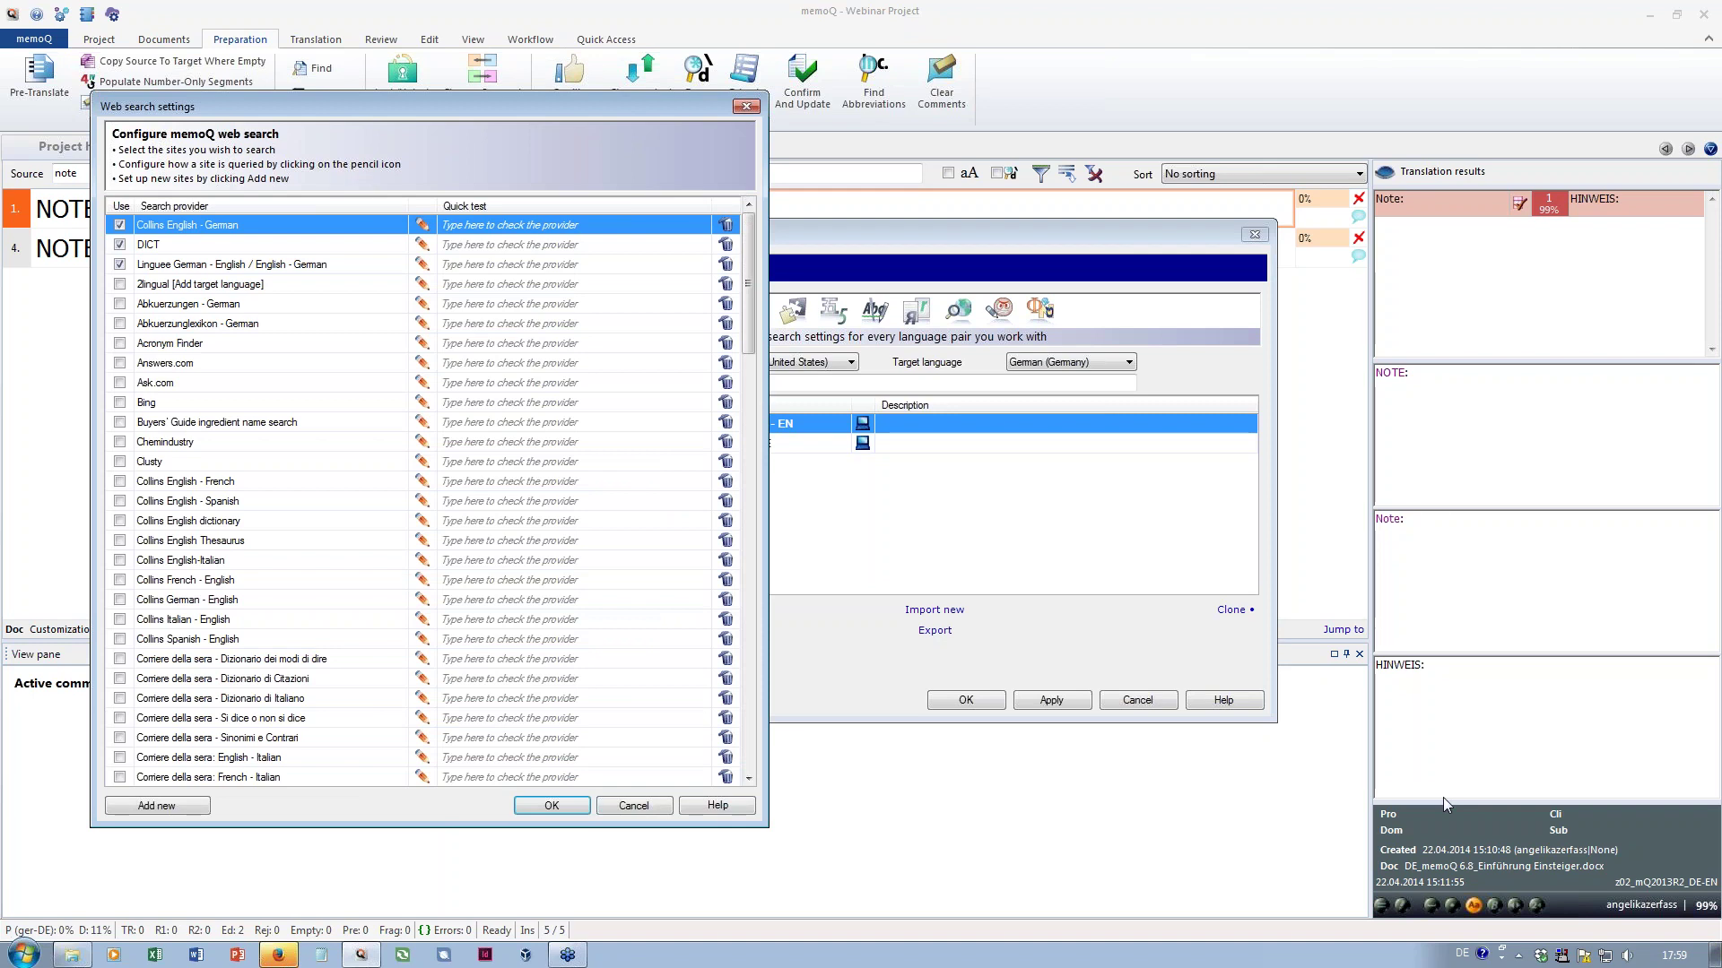
left_click(637, 805)
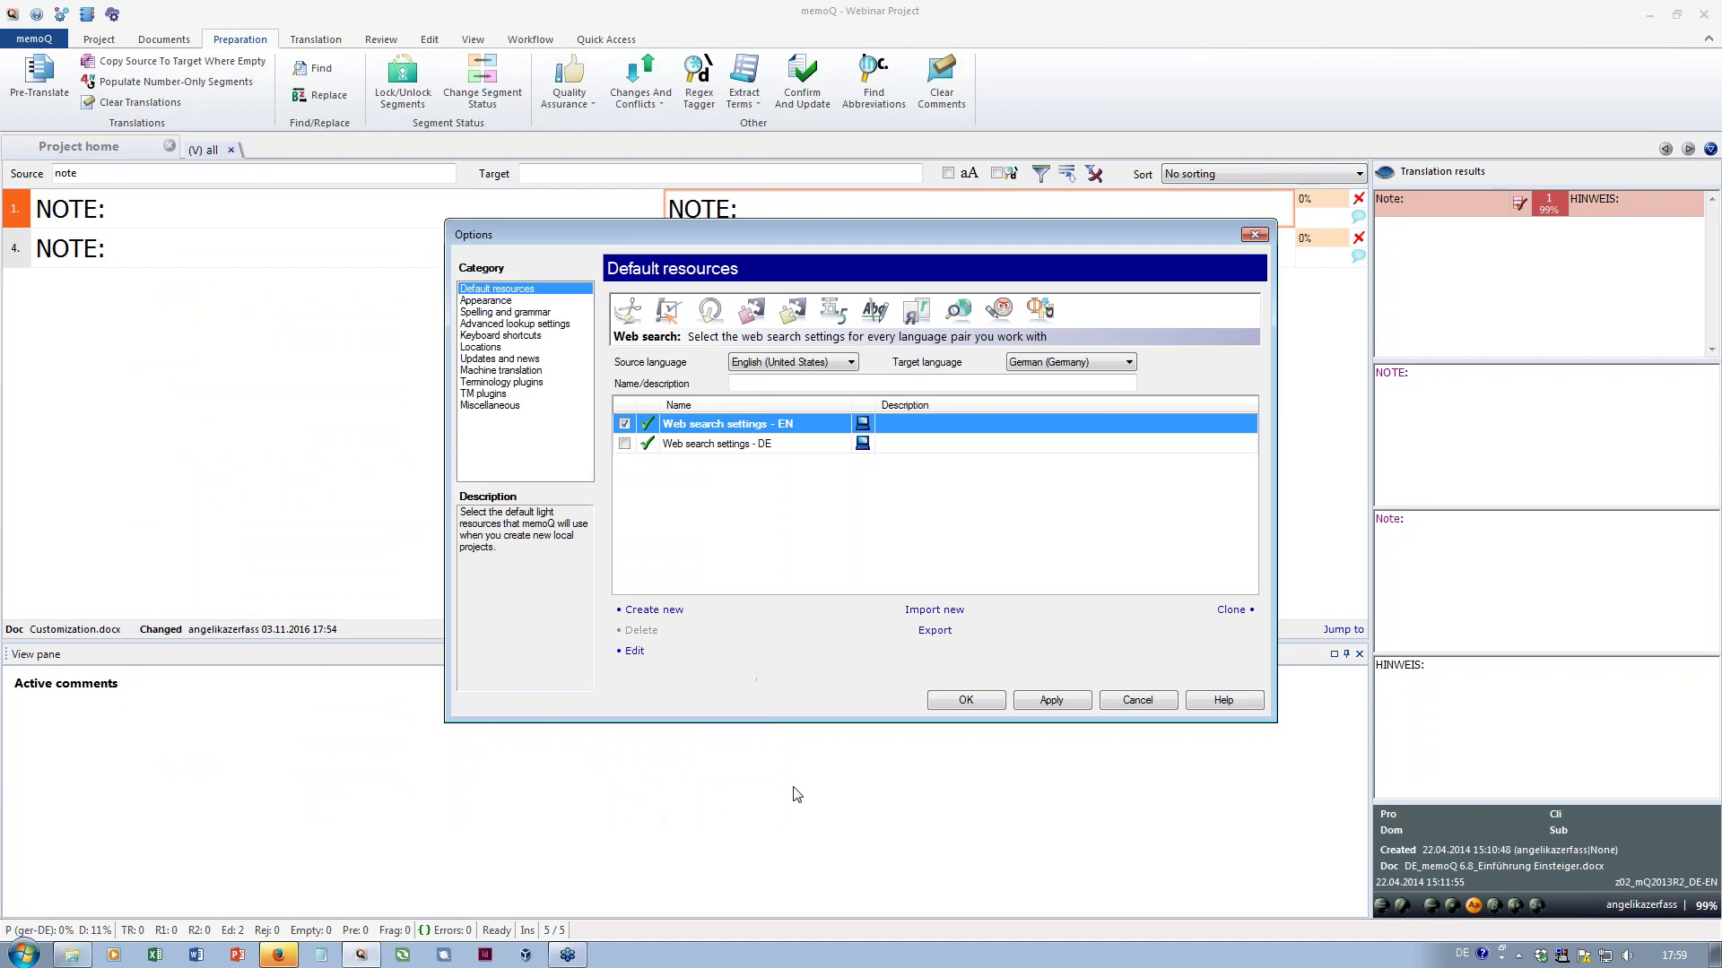
left_click(1137, 702)
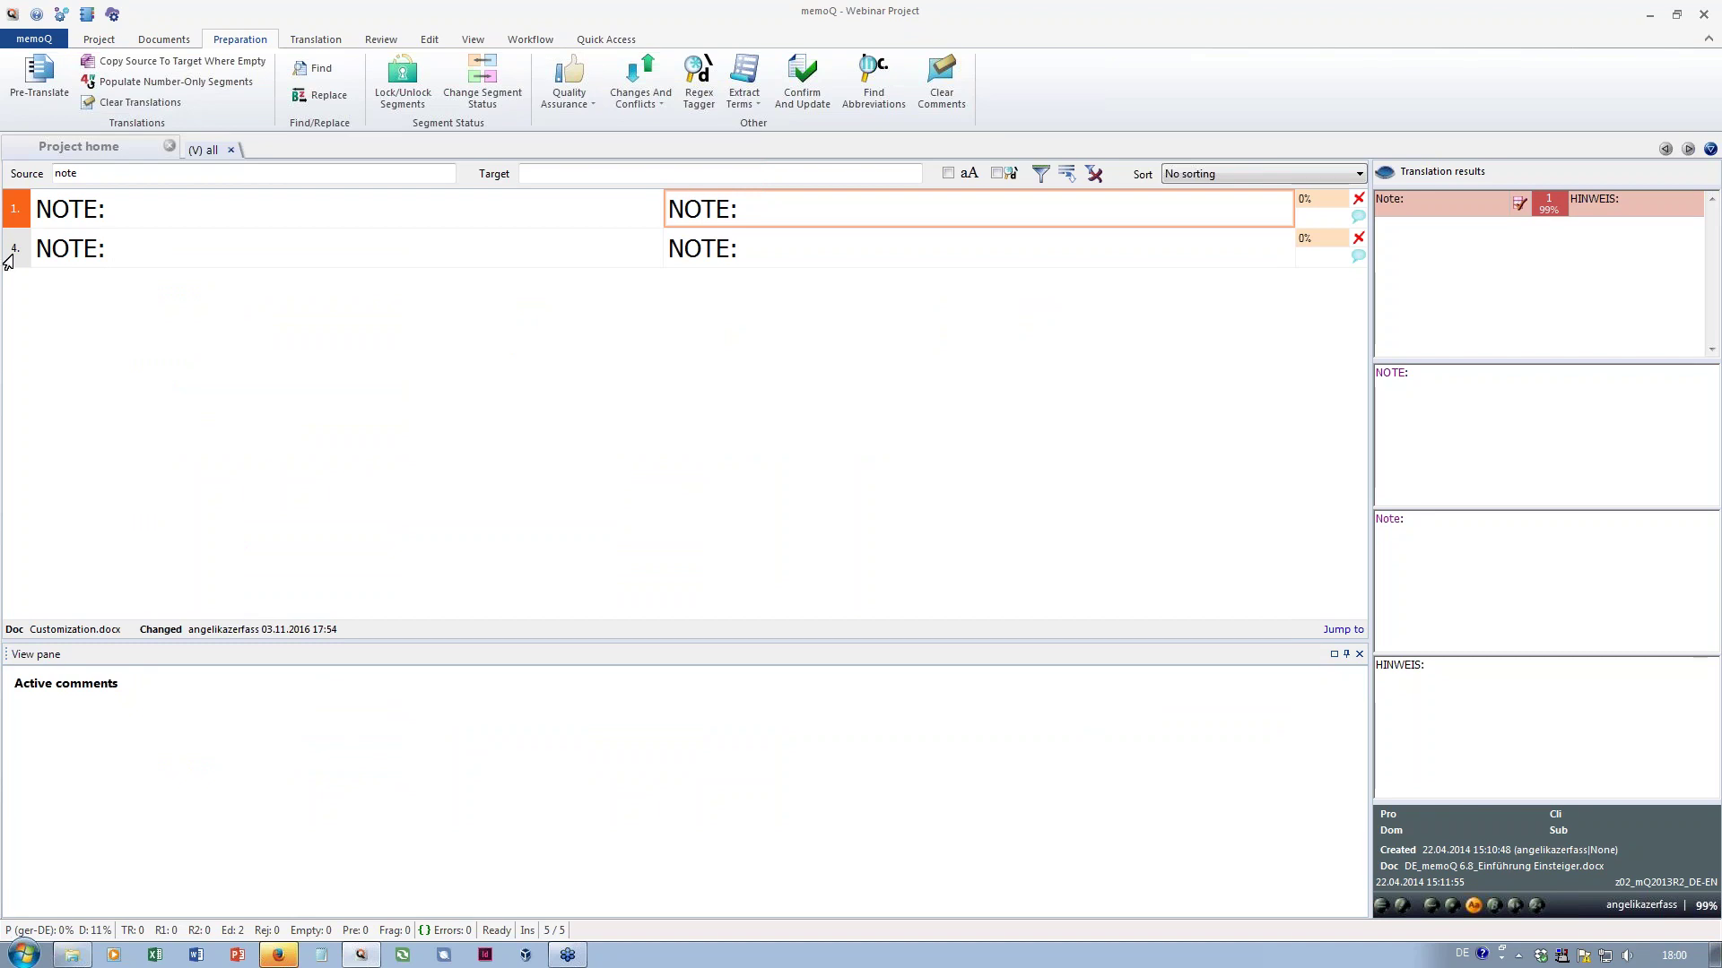
Remove the "note" filter and lock segment 4
left_click(1095, 174)
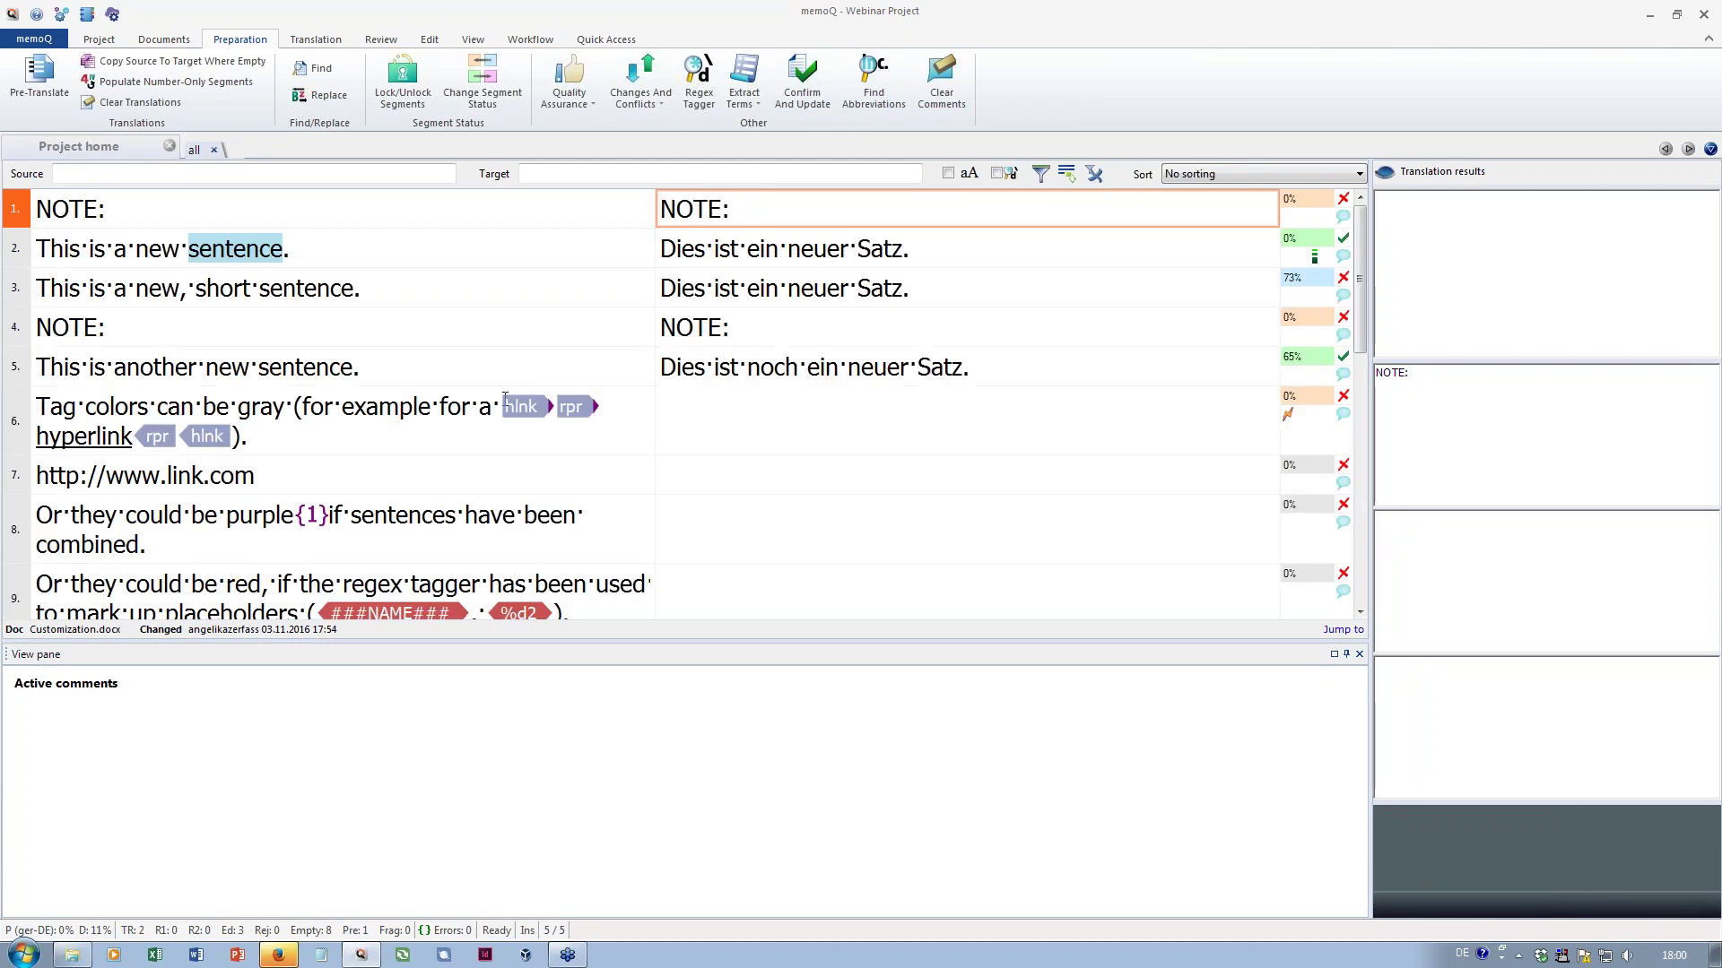
left_click(7, 332)
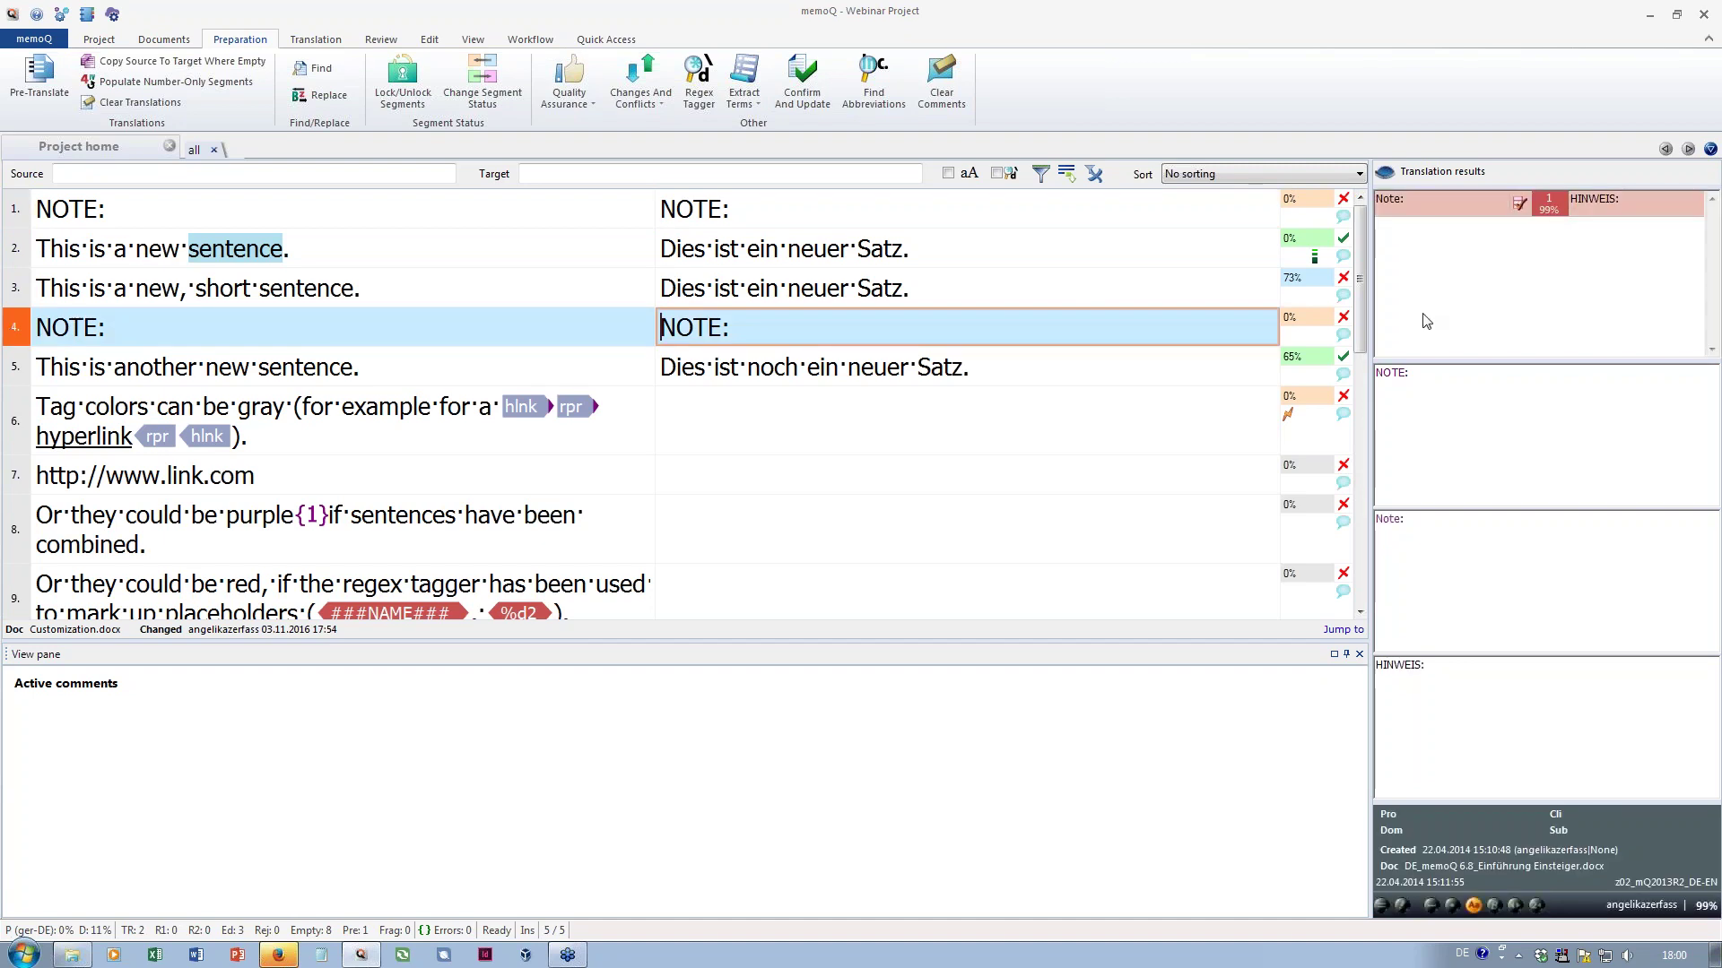
mouse_move(1347, 328)
double_click(1343, 318)
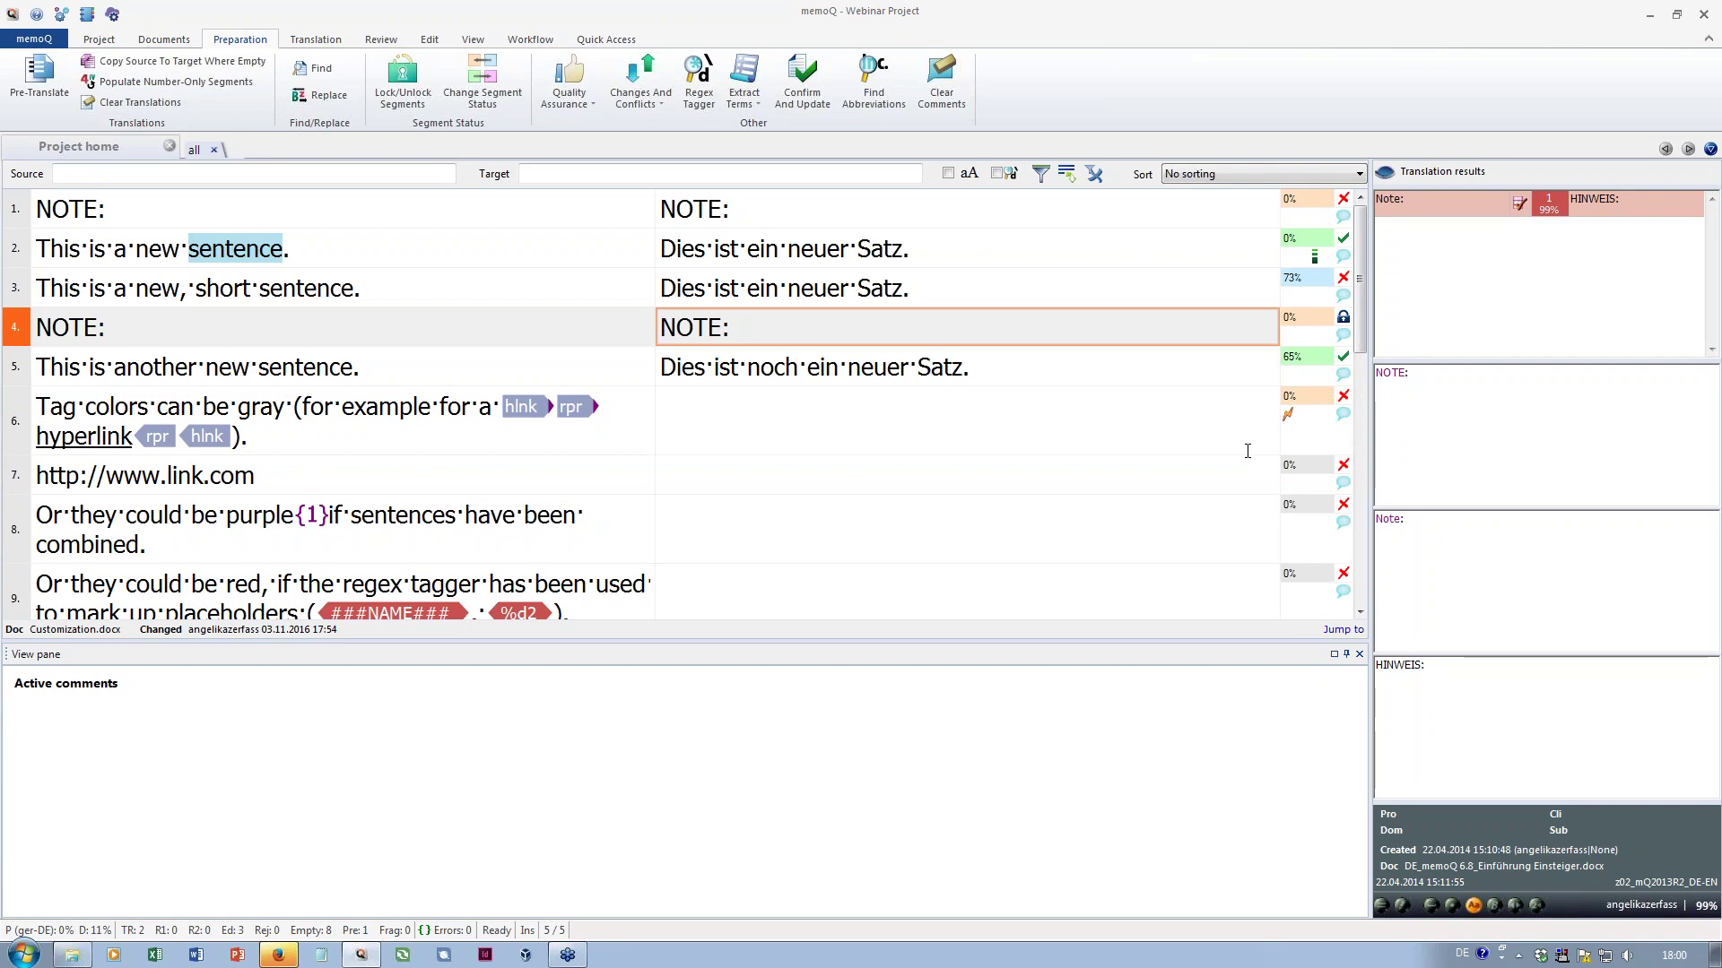
Filter the view to show only the segments that are not locked
left_click(1041, 174)
left_click(226, 396)
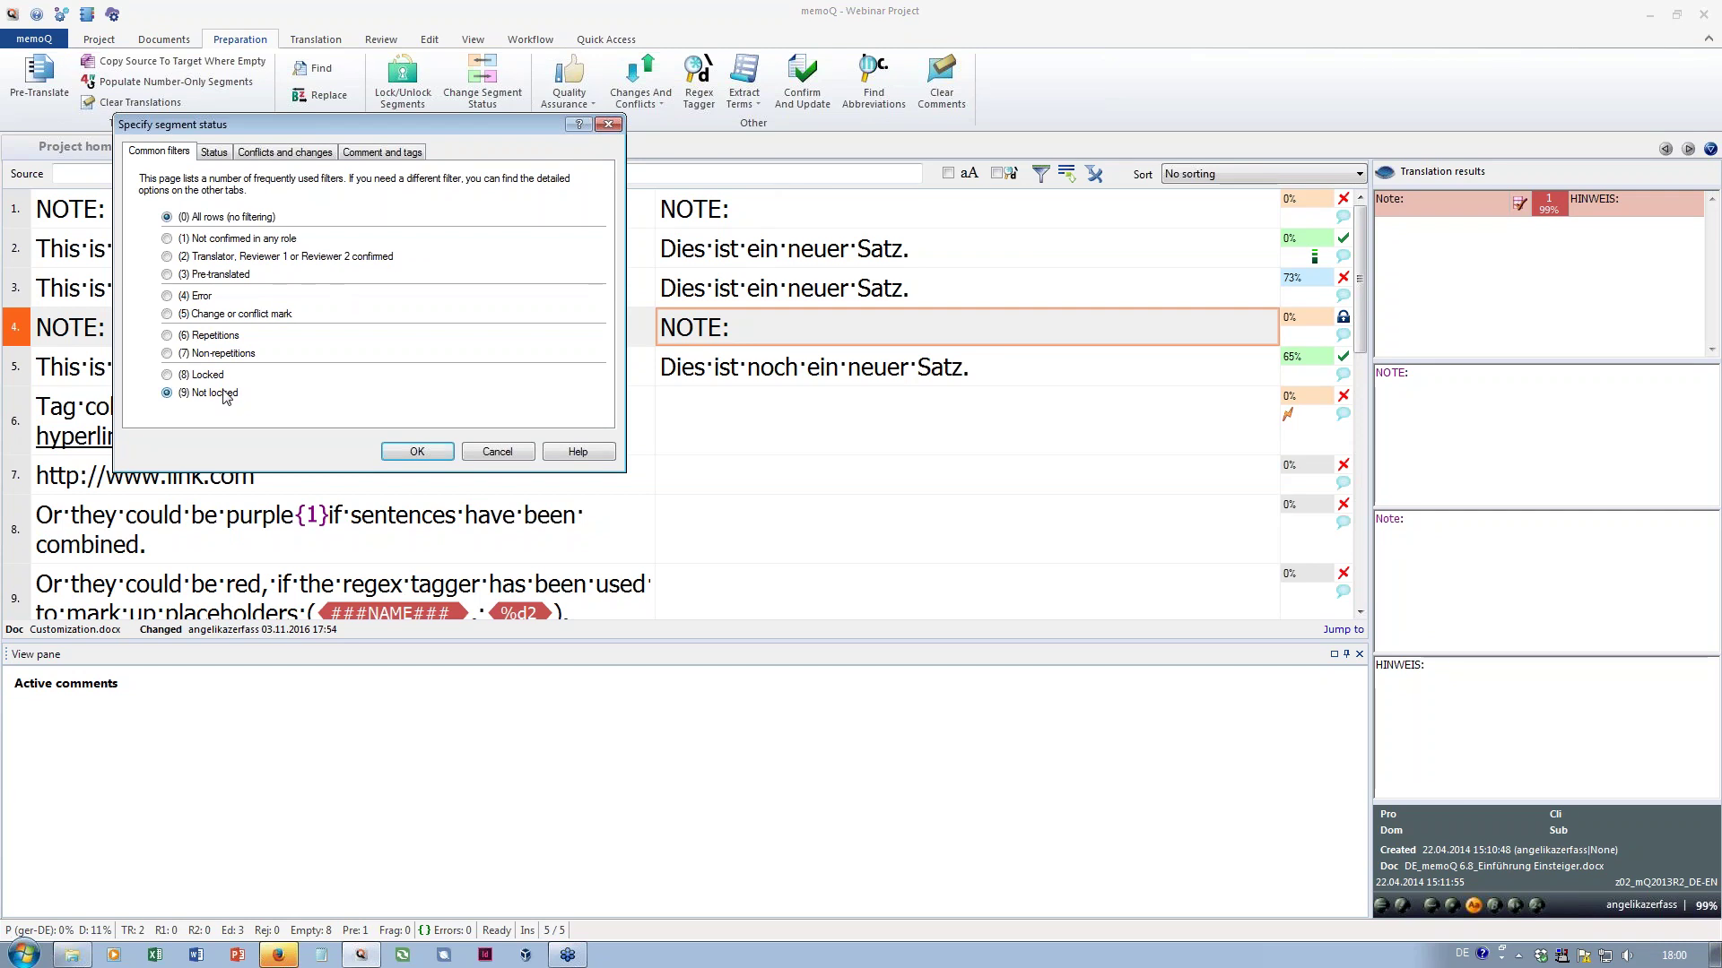
left_click(420, 452)
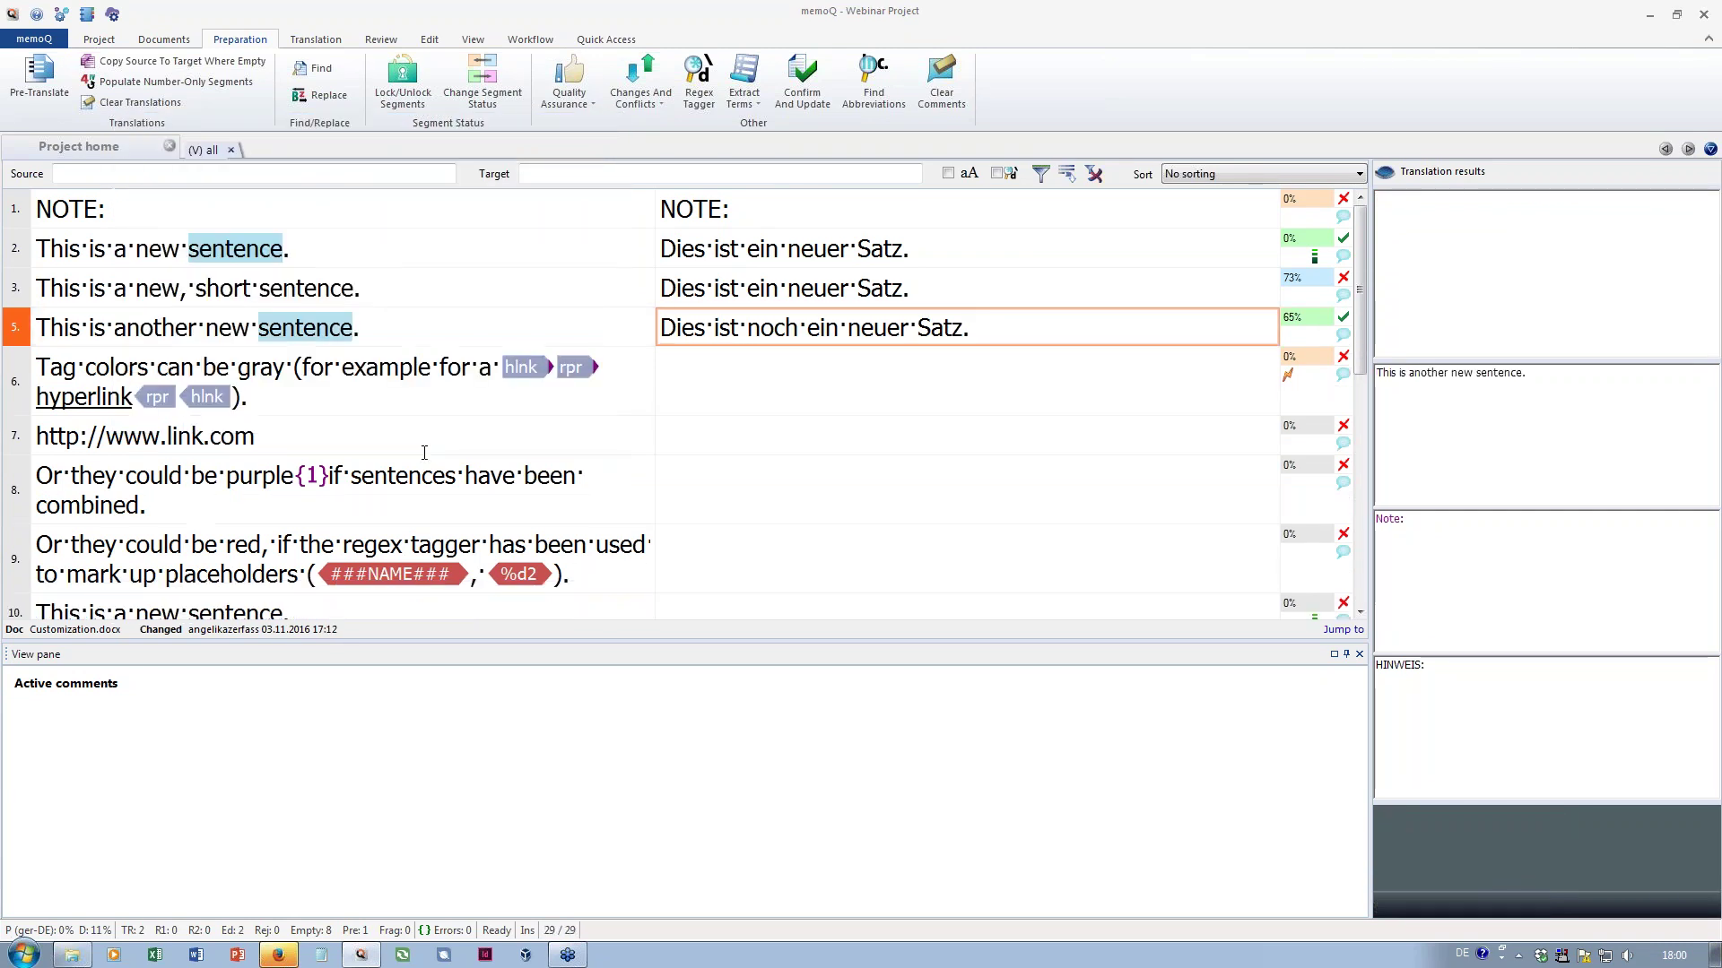